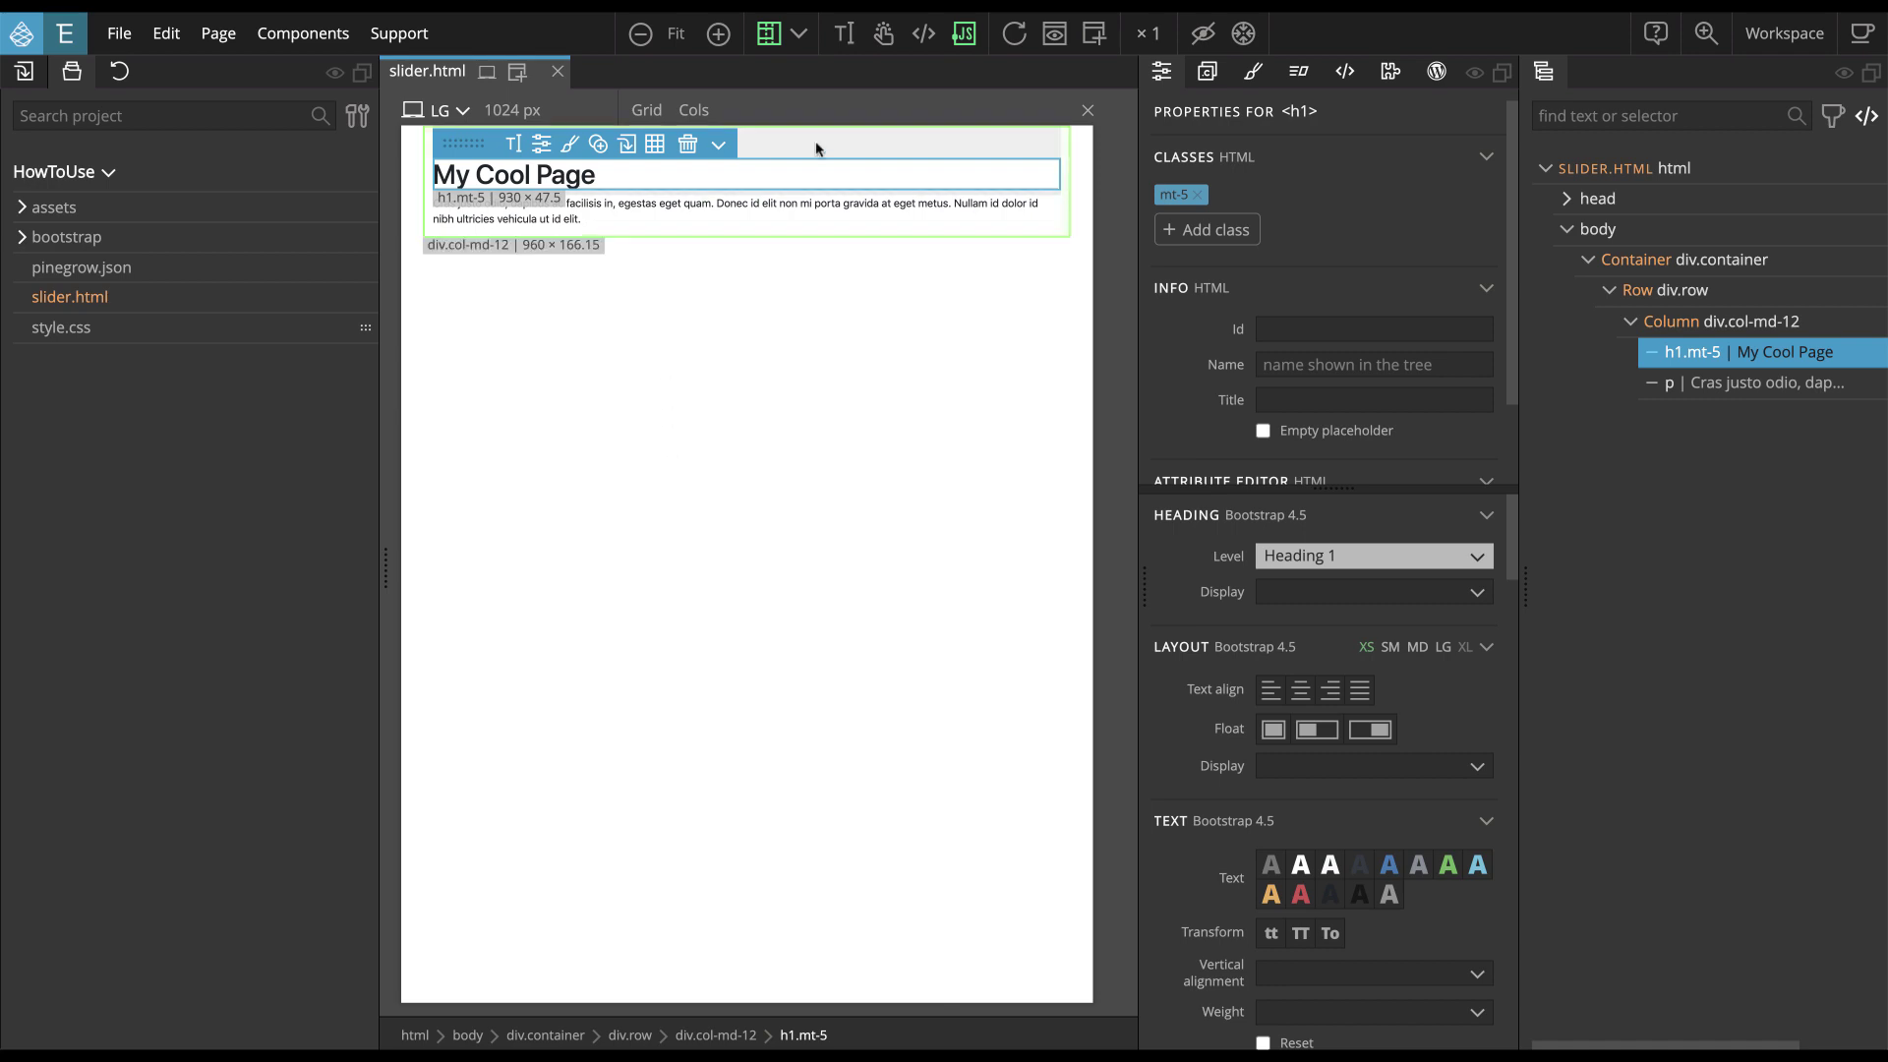
Activate Interactions on slider.html and show the Interactions blueprints library
click(1300, 73)
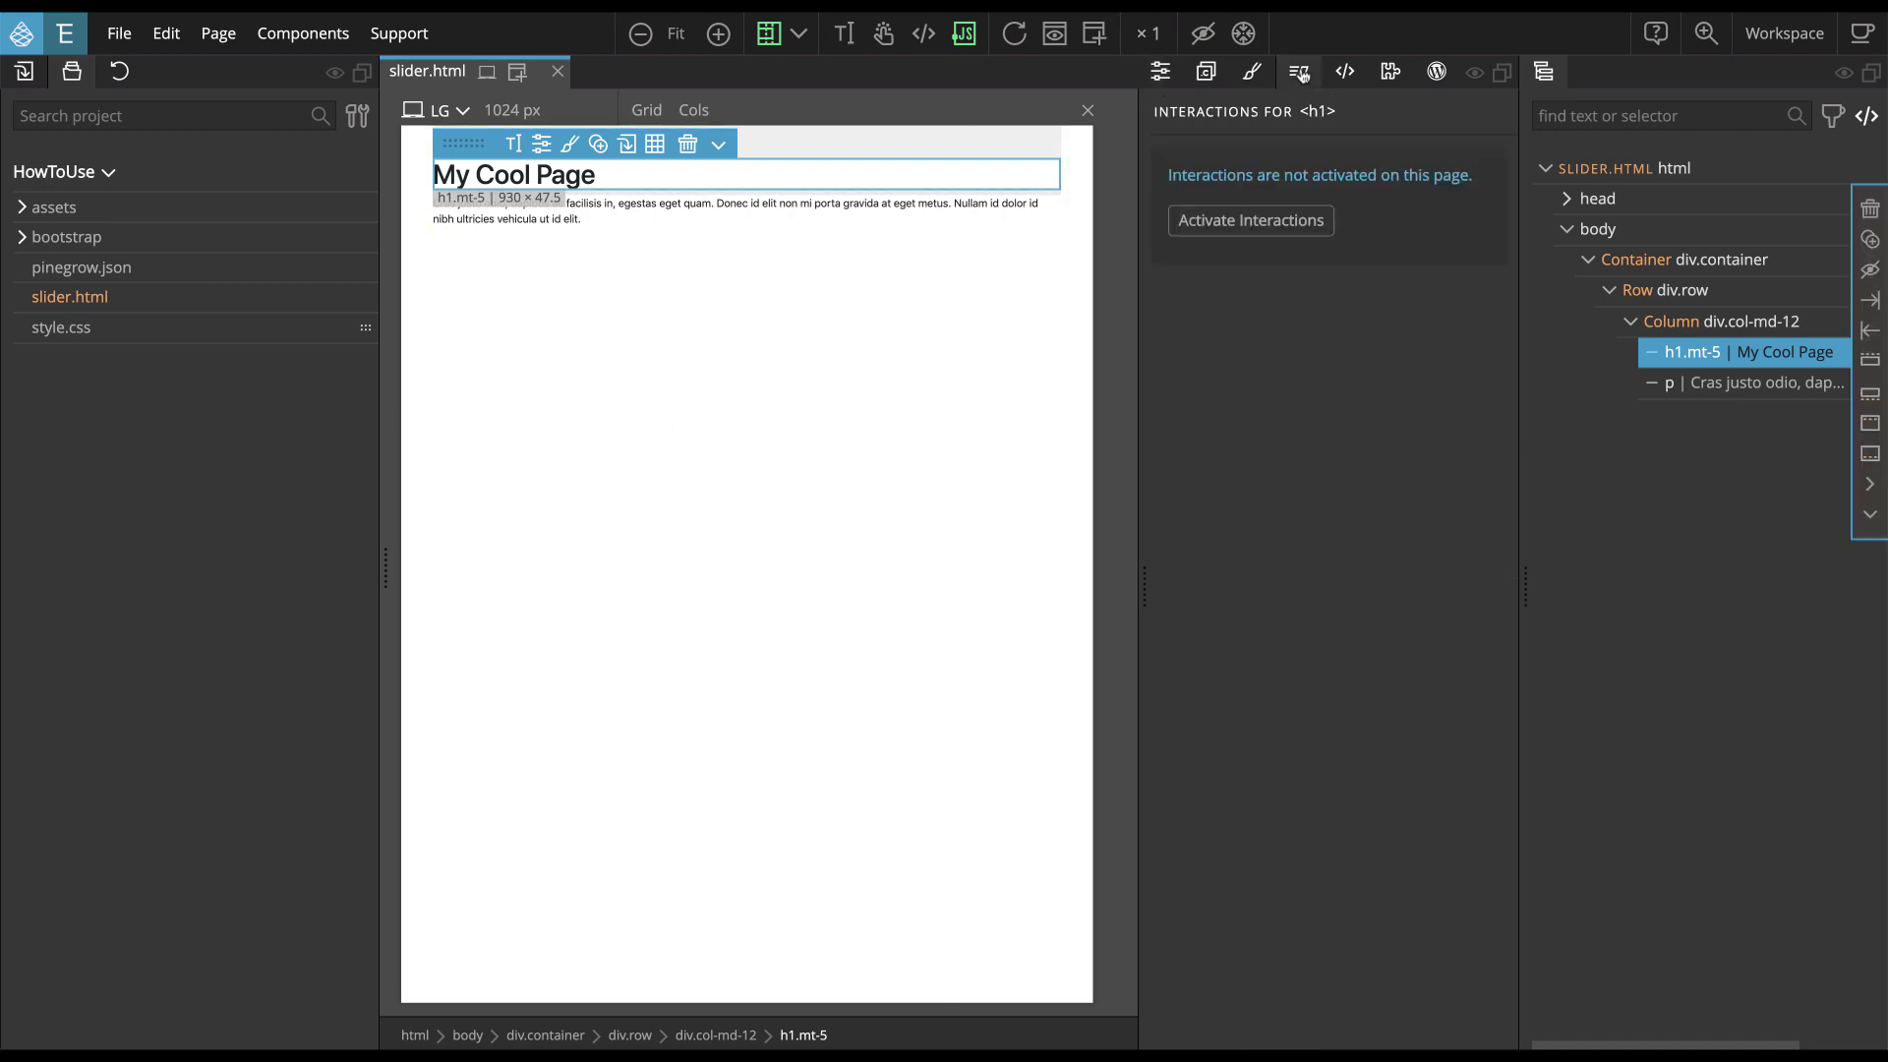
click(1237, 222)
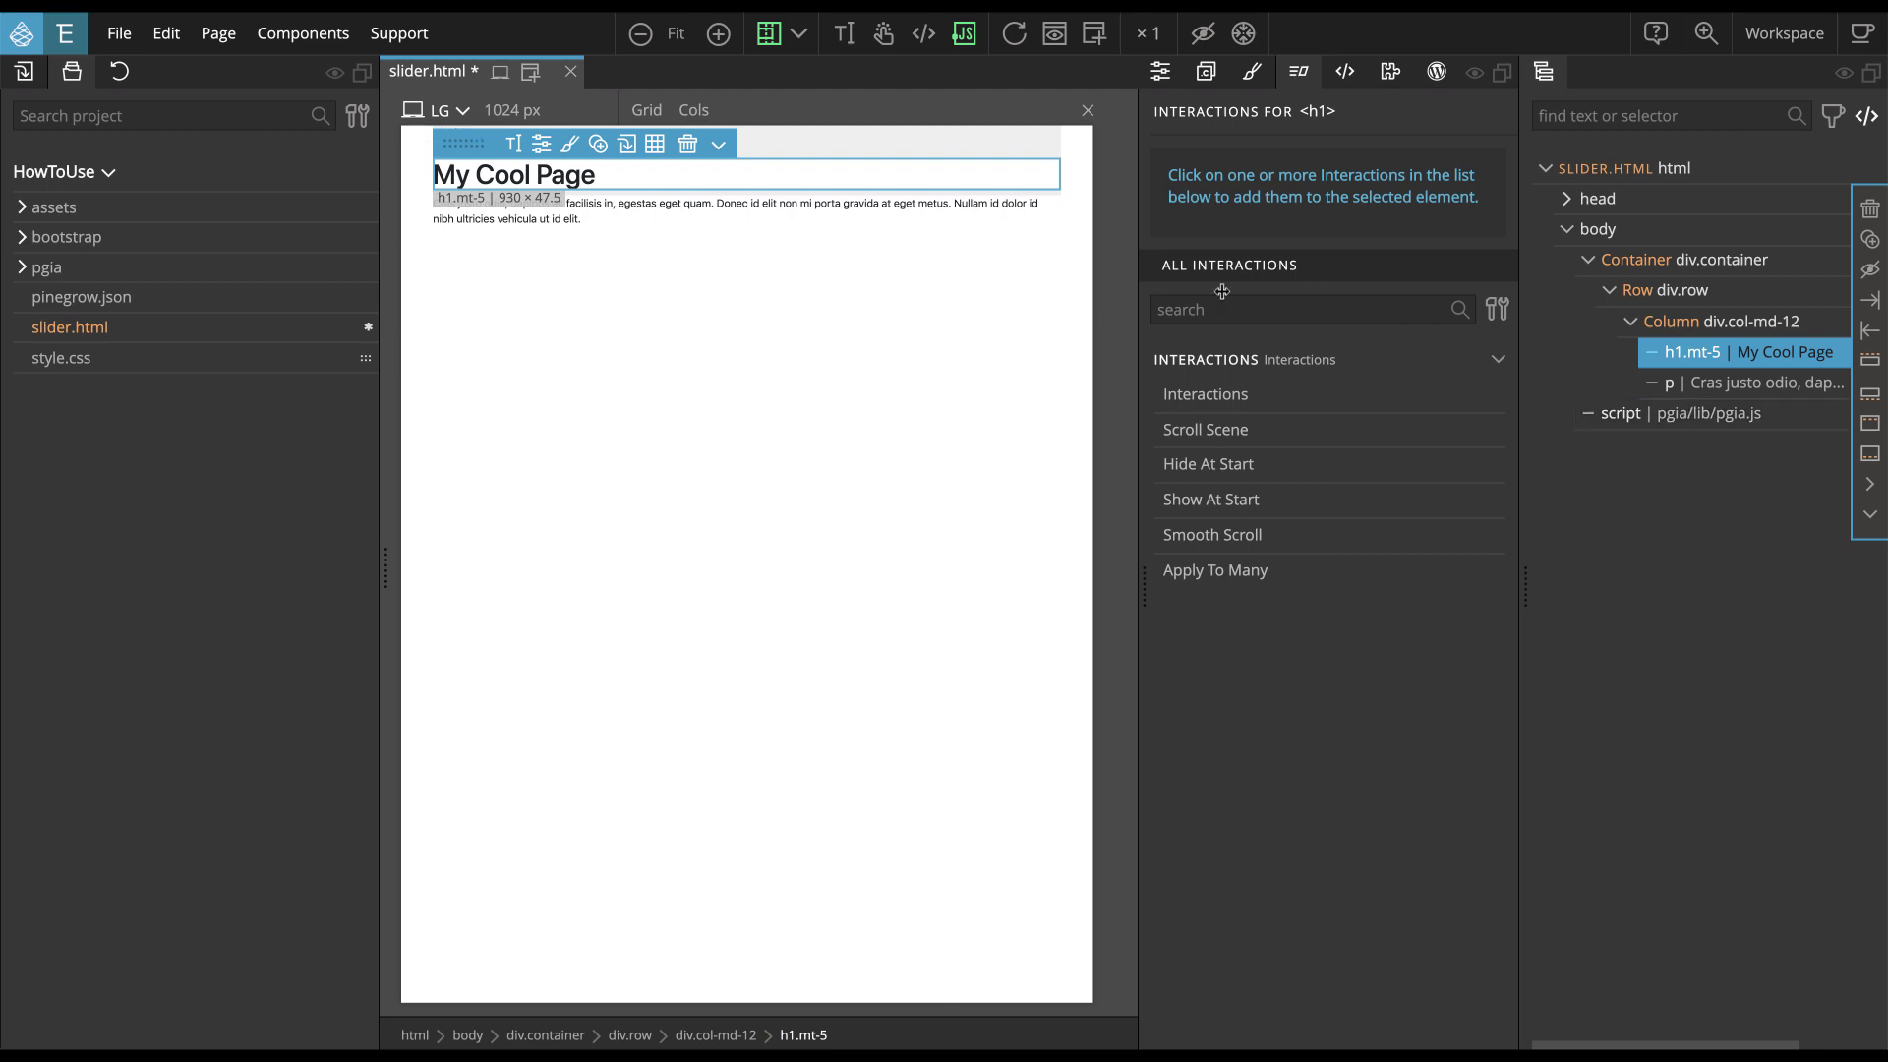
click(25, 73)
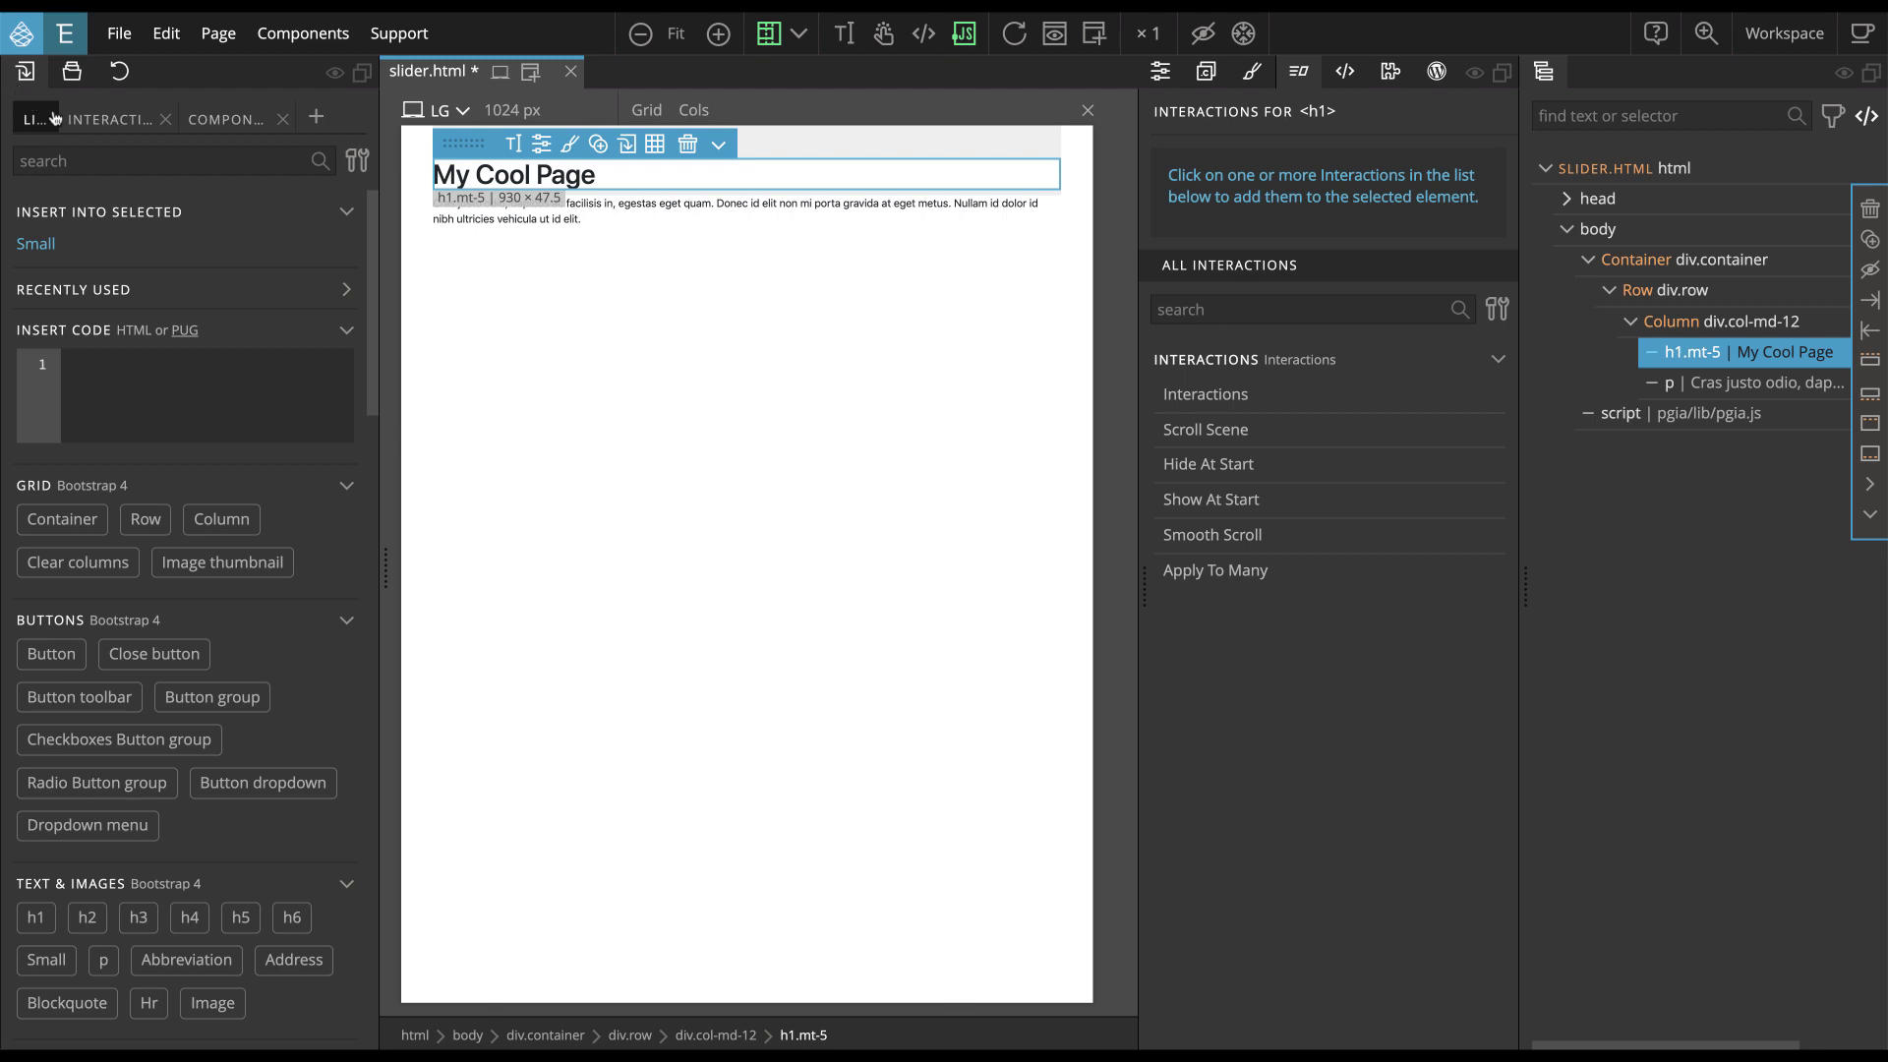
click(108, 119)
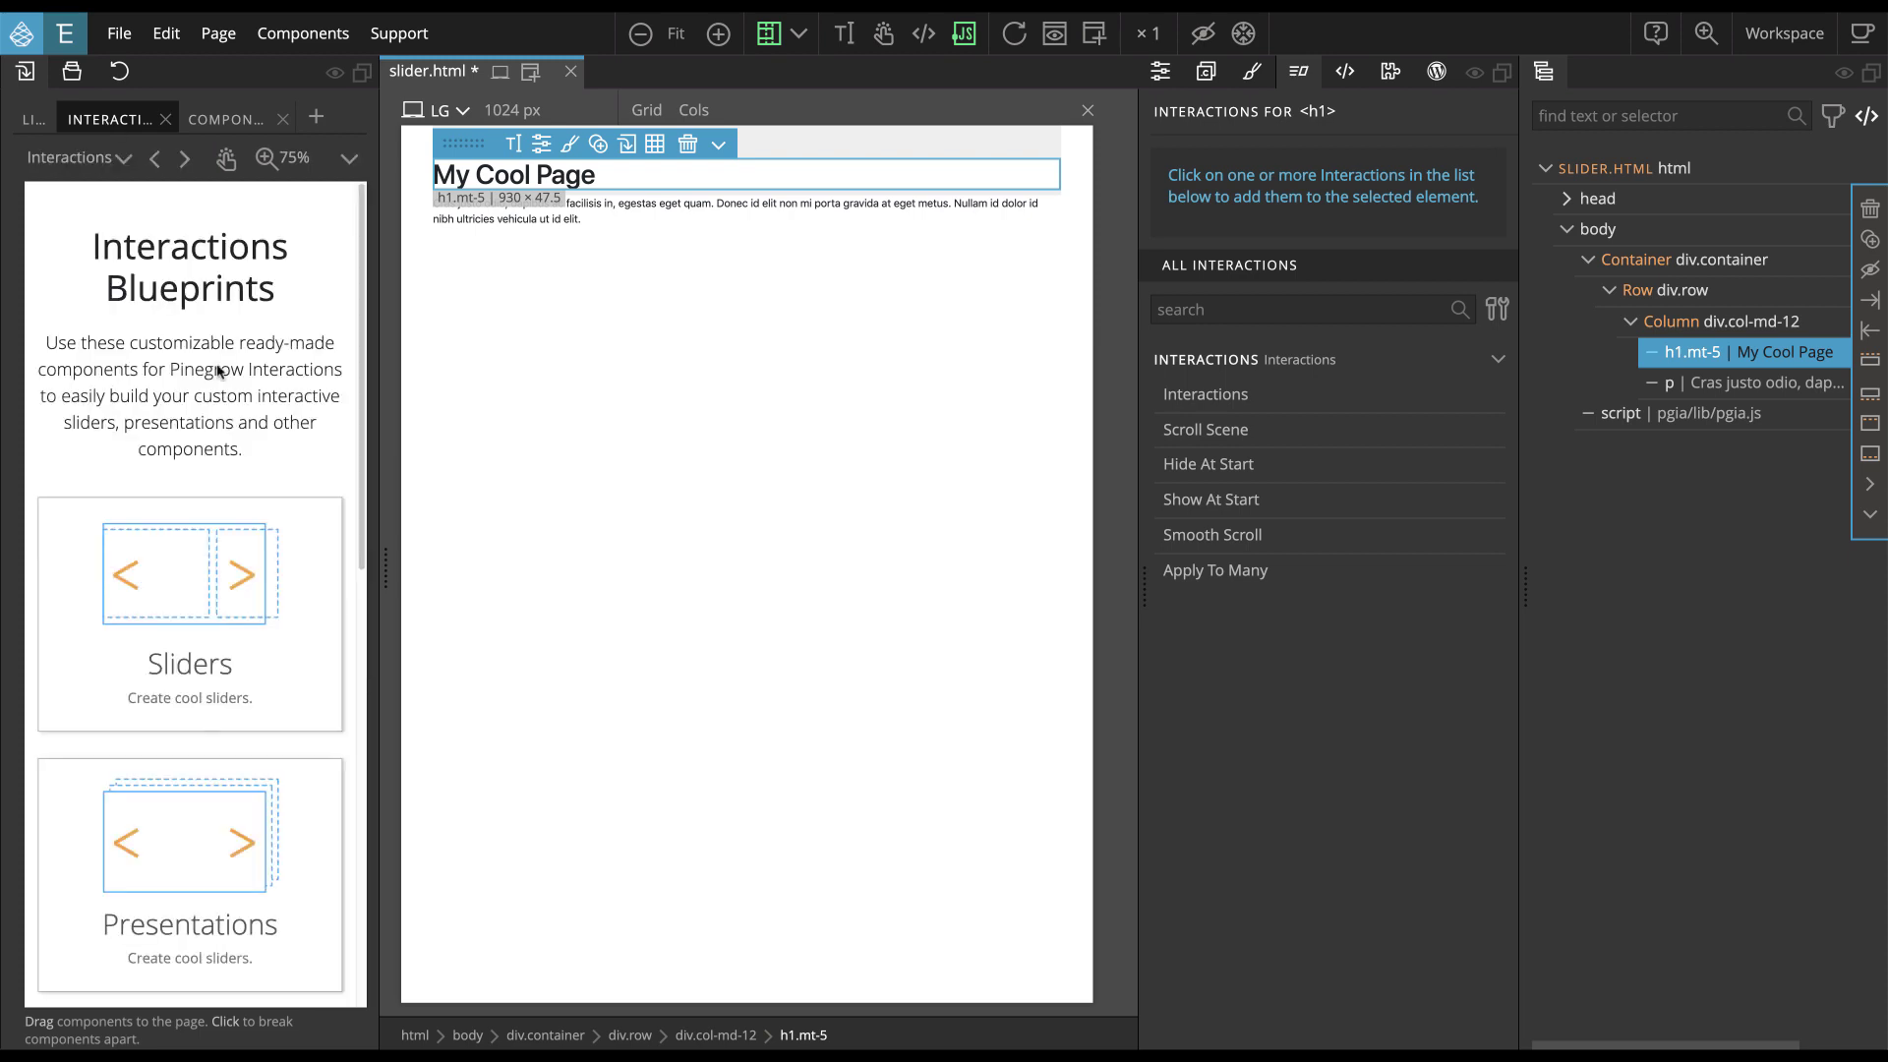
Insert the "Horizontal slider - One slide per page" blueprint from the Sliders collection below the paragraph in the page column
scroll(230, 428, down, 4)
scroll(230, 441, down, 7)
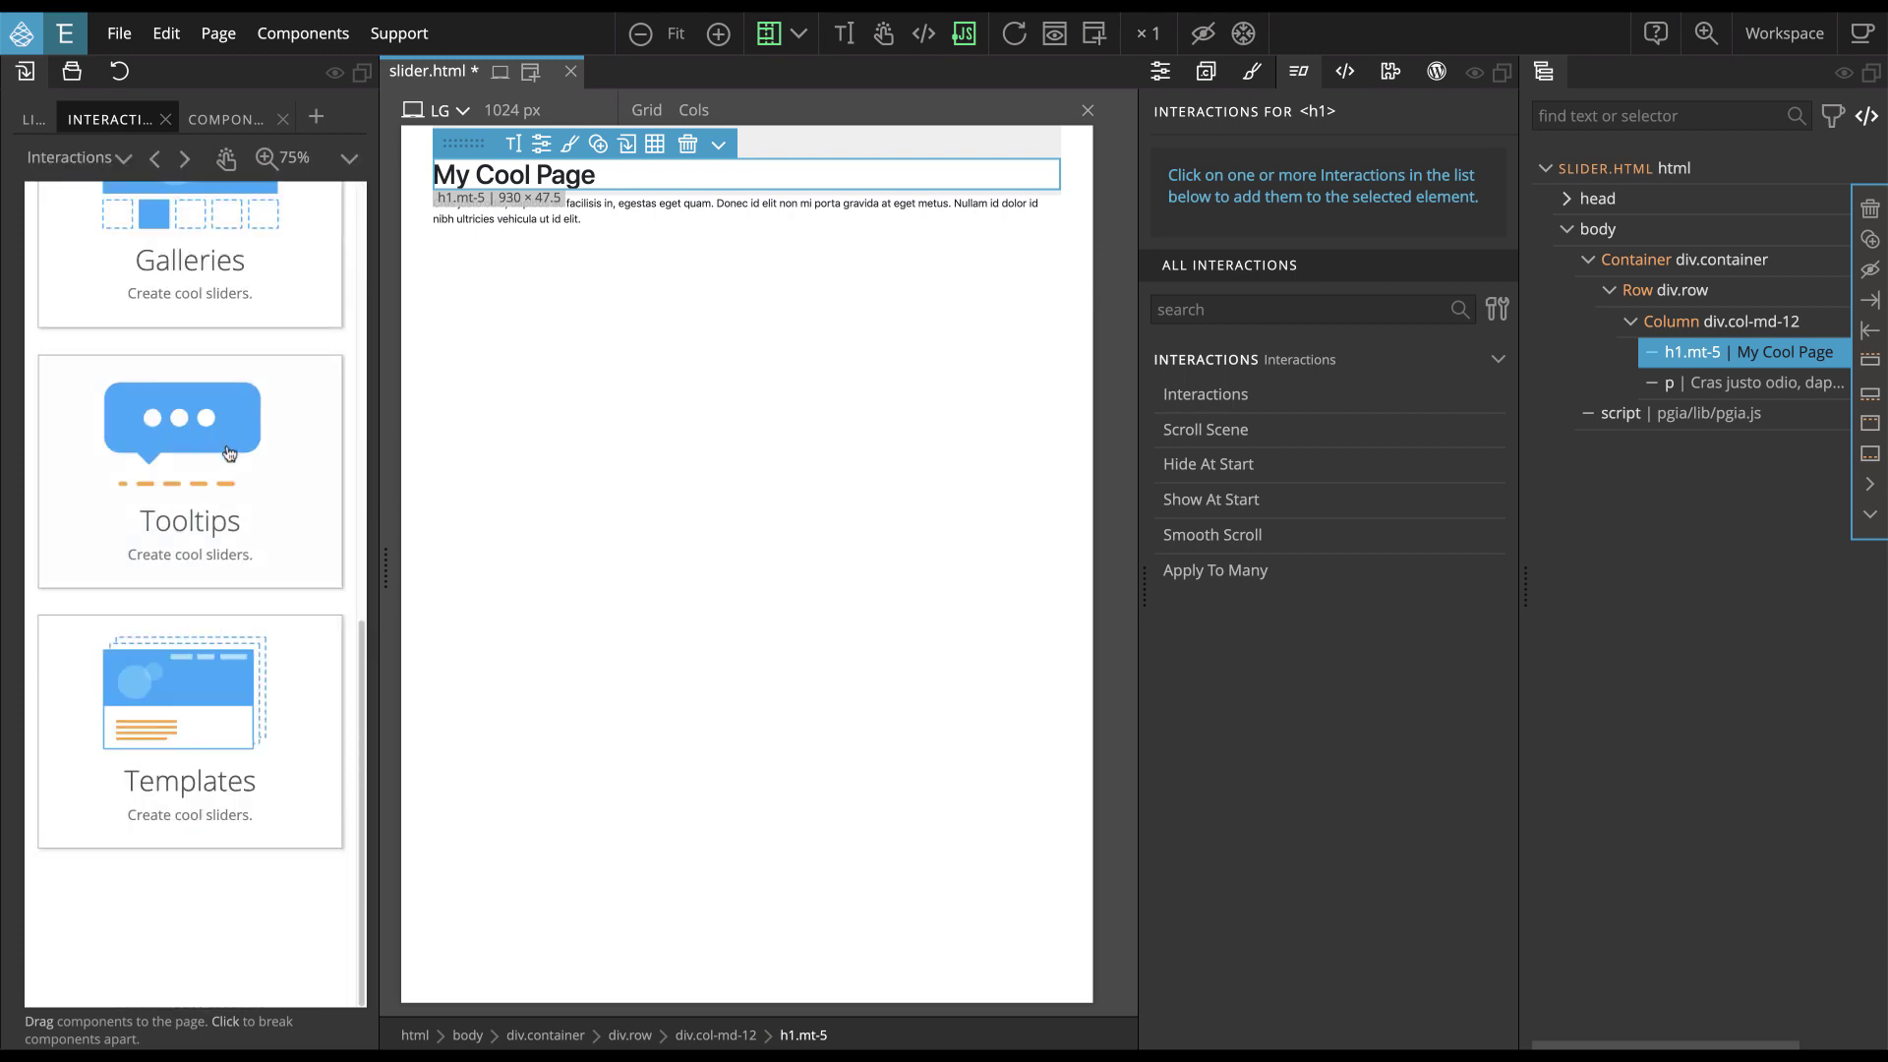
scroll(233, 472, up, 10)
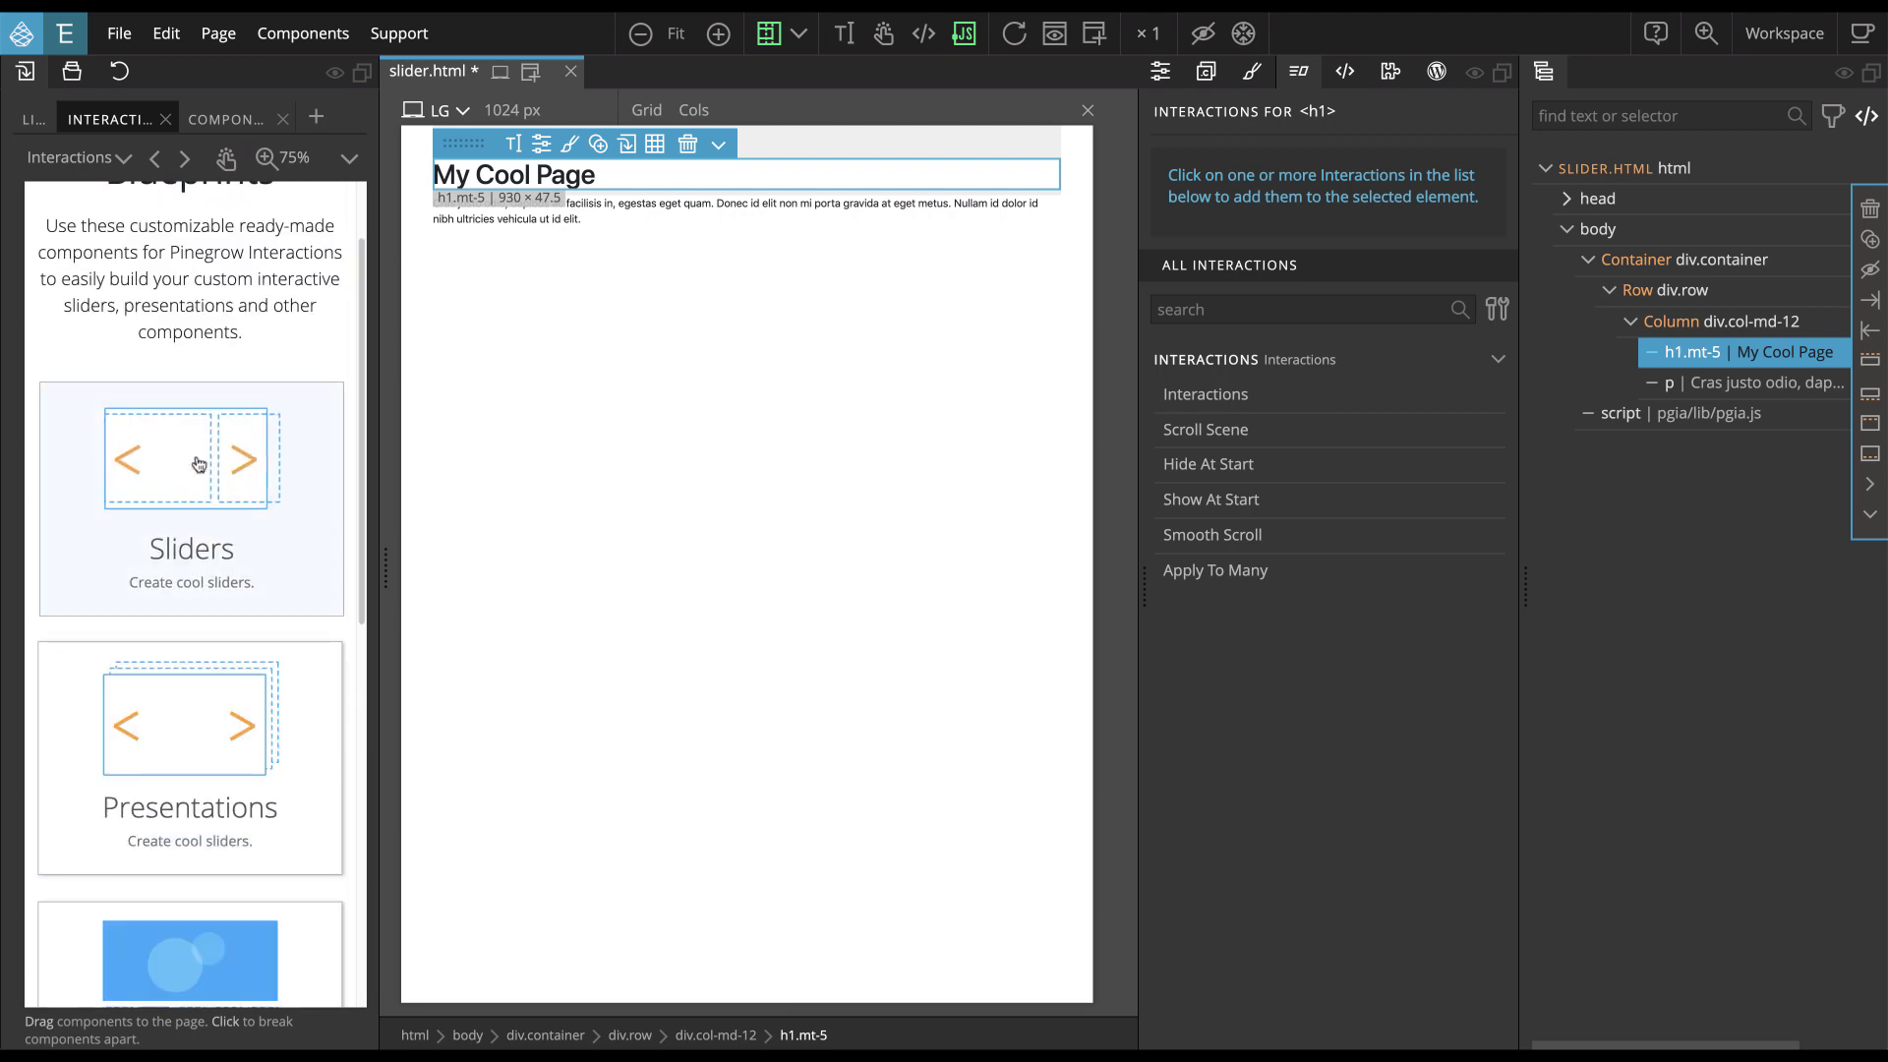
click(198, 462)
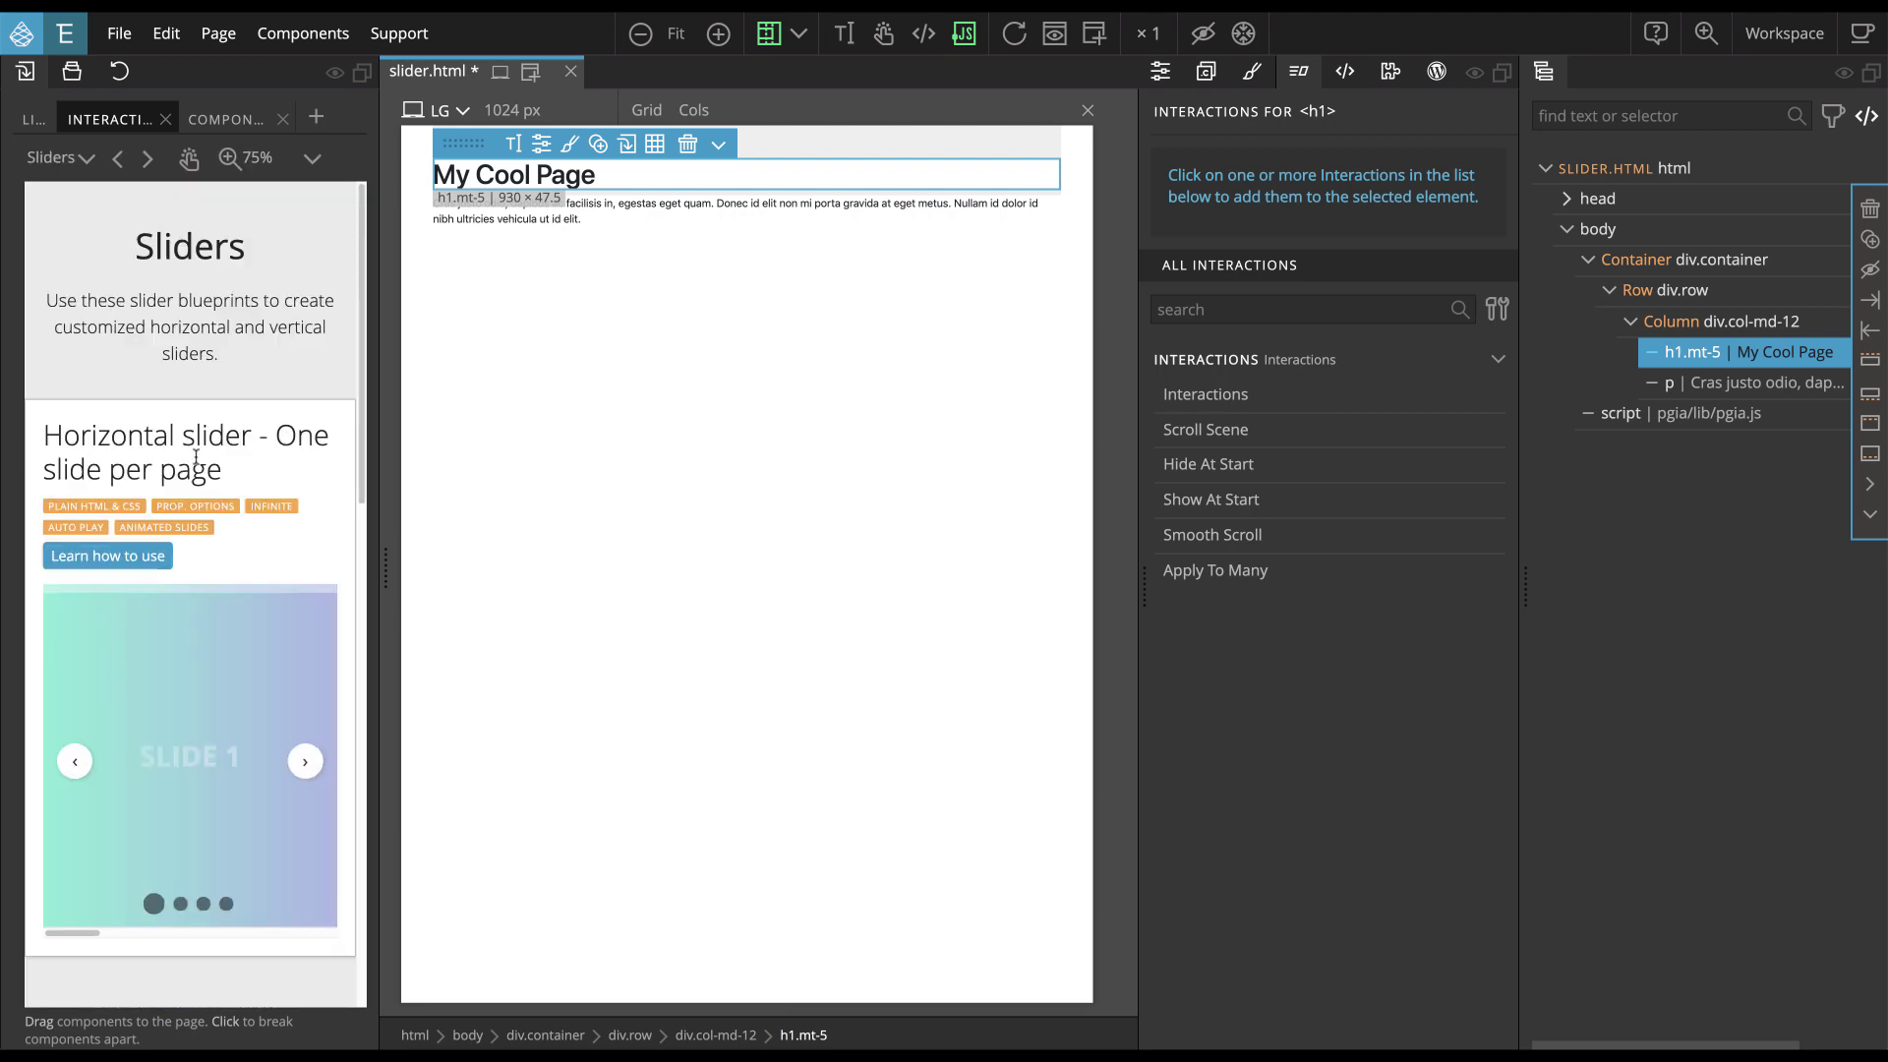
scroll(197, 456, down, 2)
scroll(196, 457, down, 4)
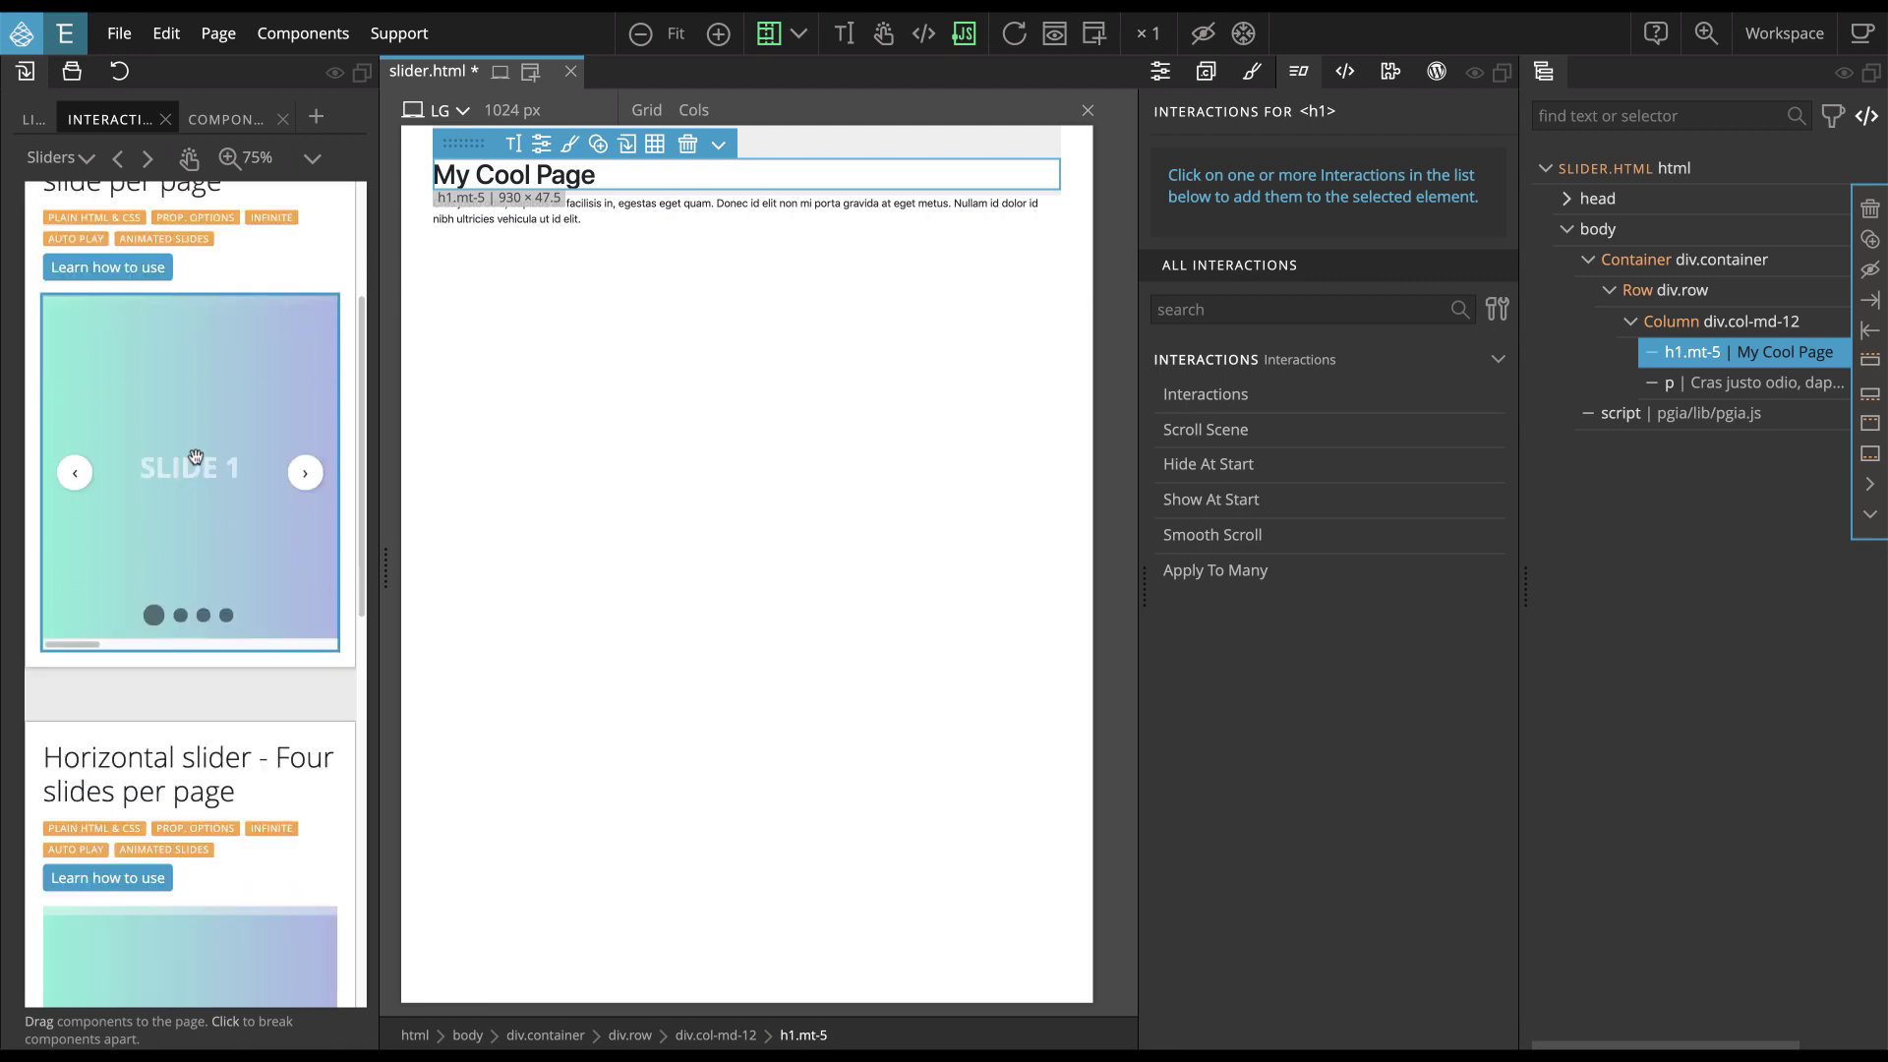
scroll(197, 459, up, 6)
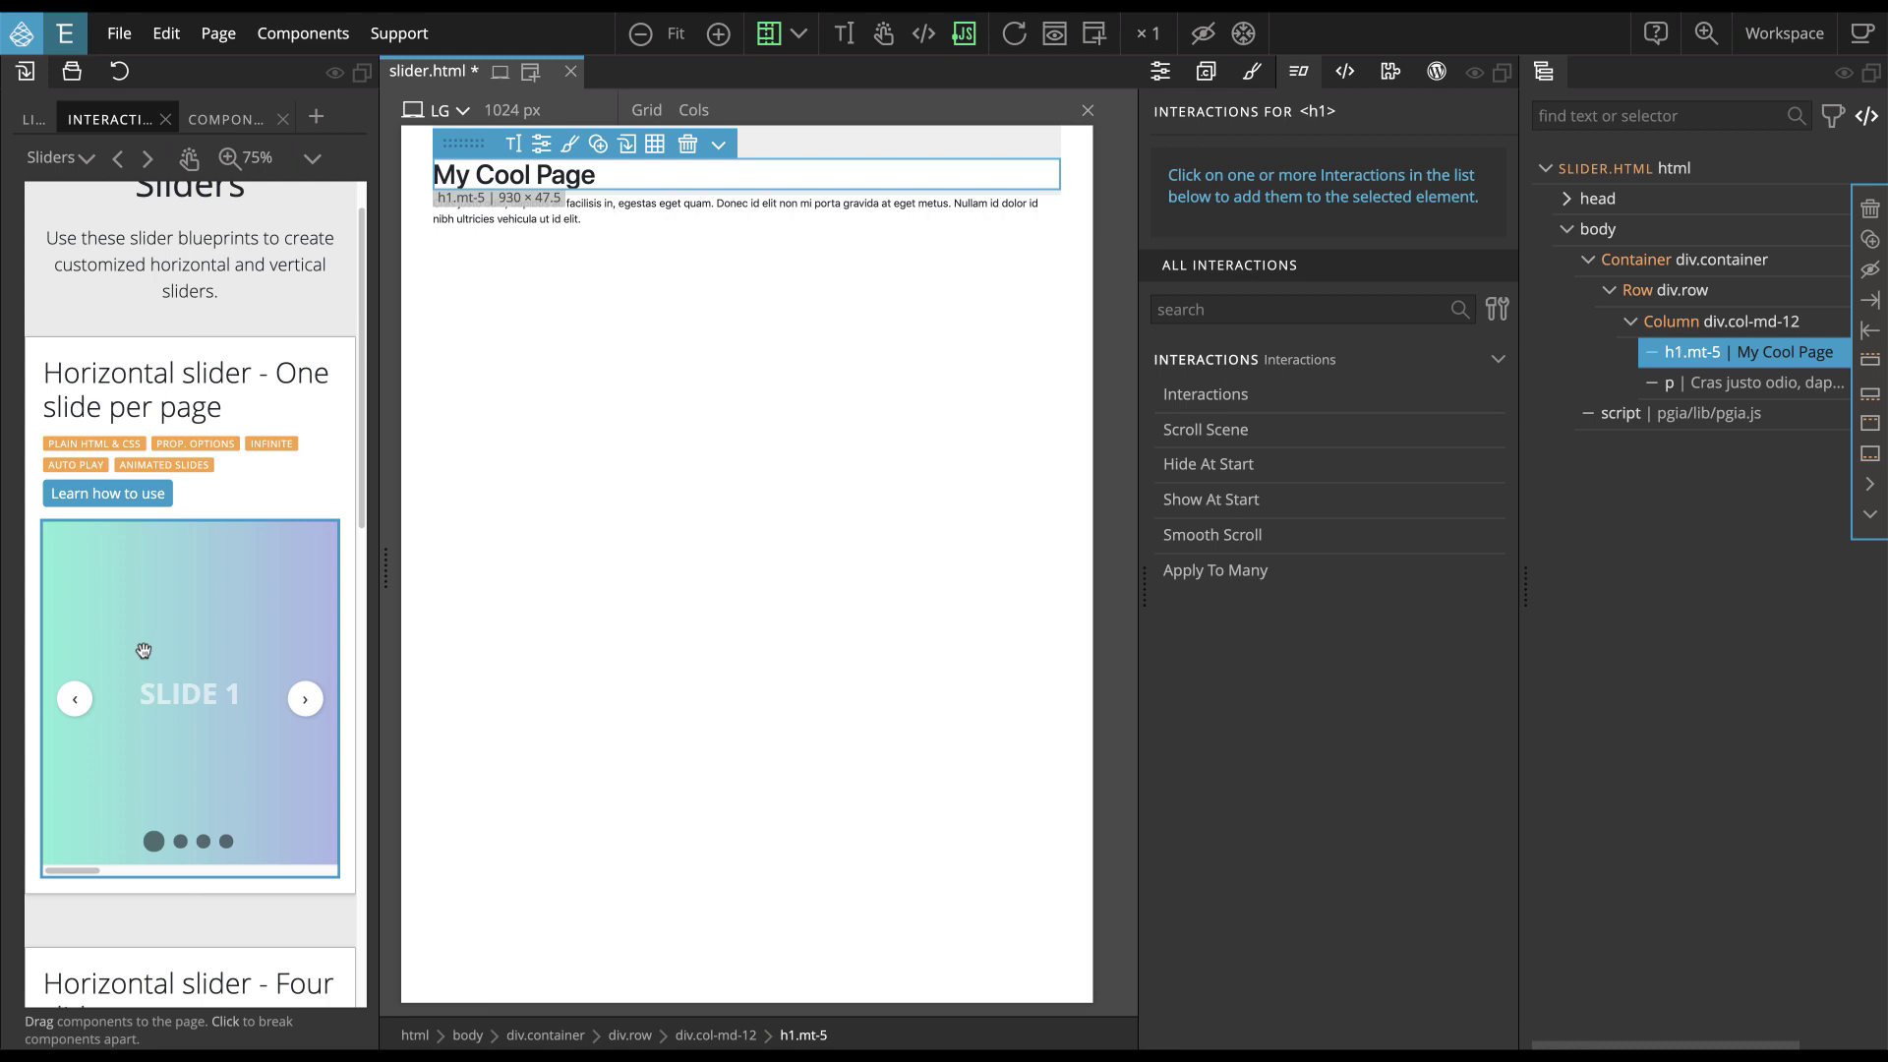
mouse_move(143, 651)
mouse_down()
mouse_move(195, 537)
mouse_move(366, 343)
mouse_move(479, 262)
mouse_move(562, 237)
mouse_up()
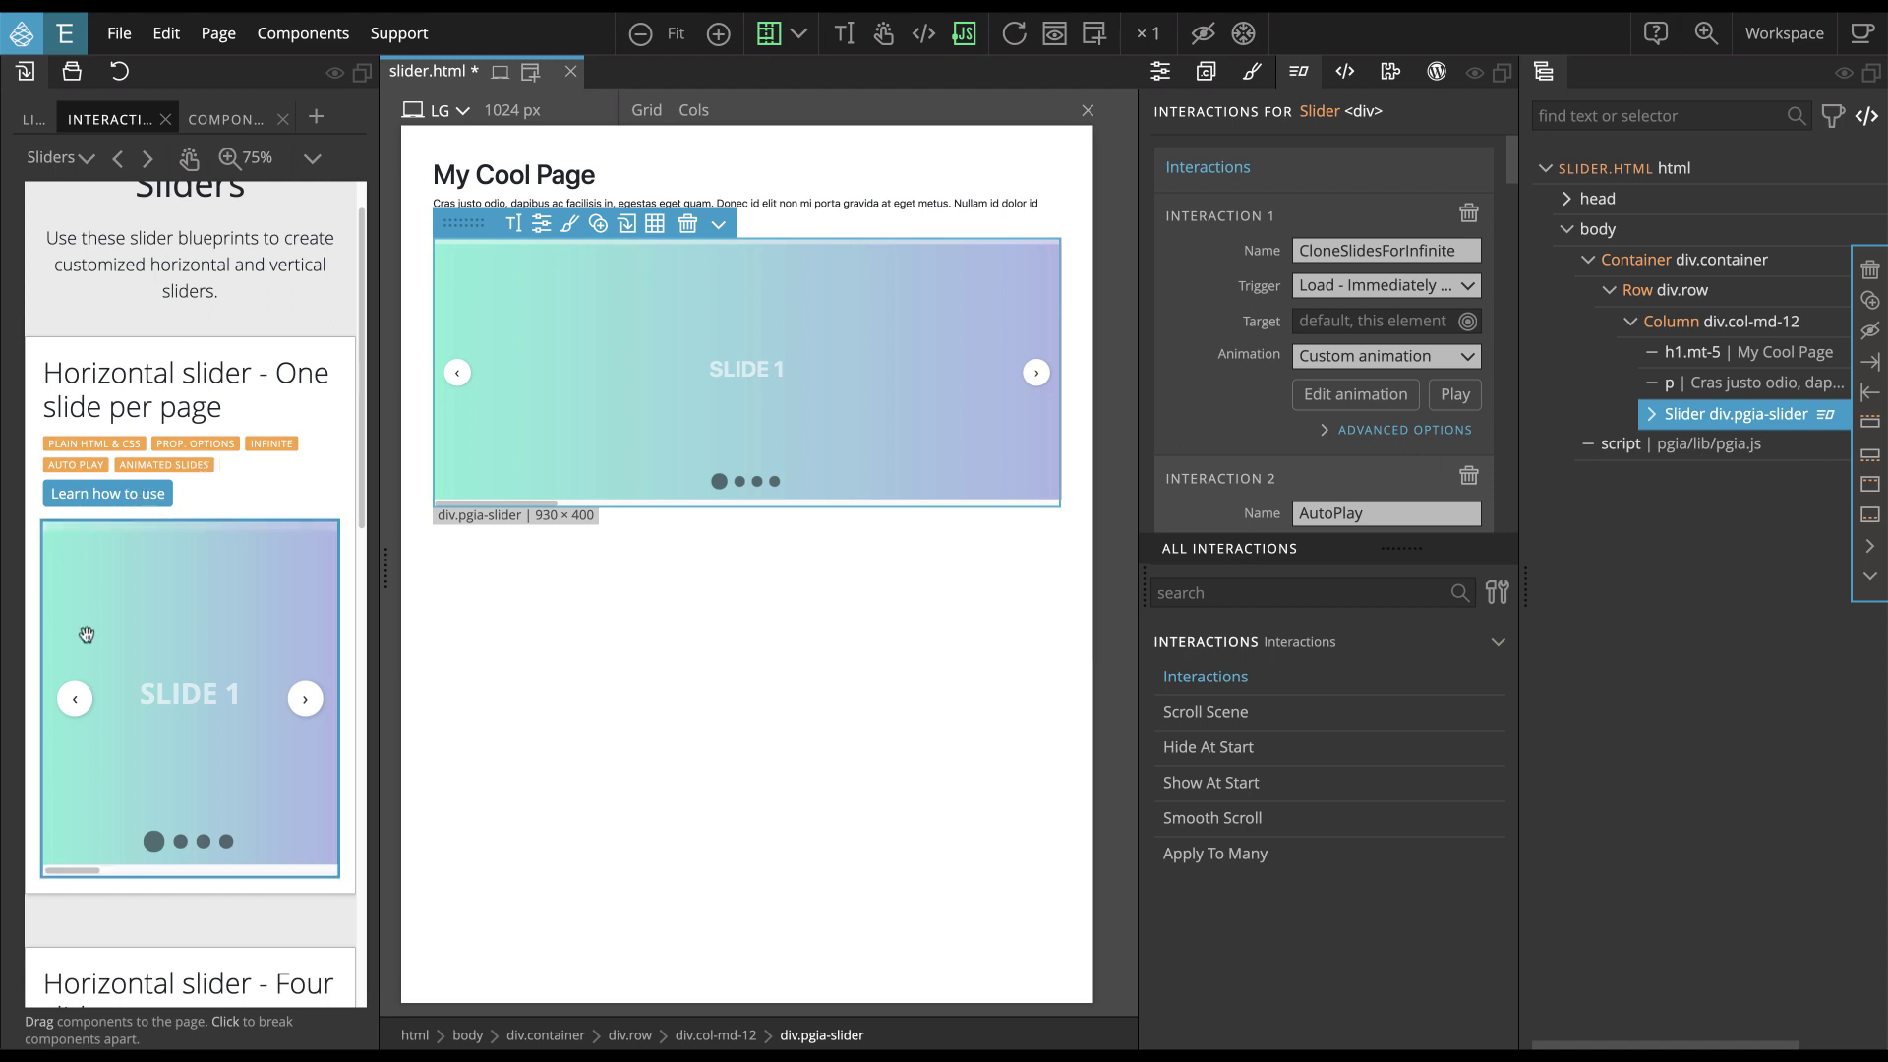
drag(175, 683, 510, 366)
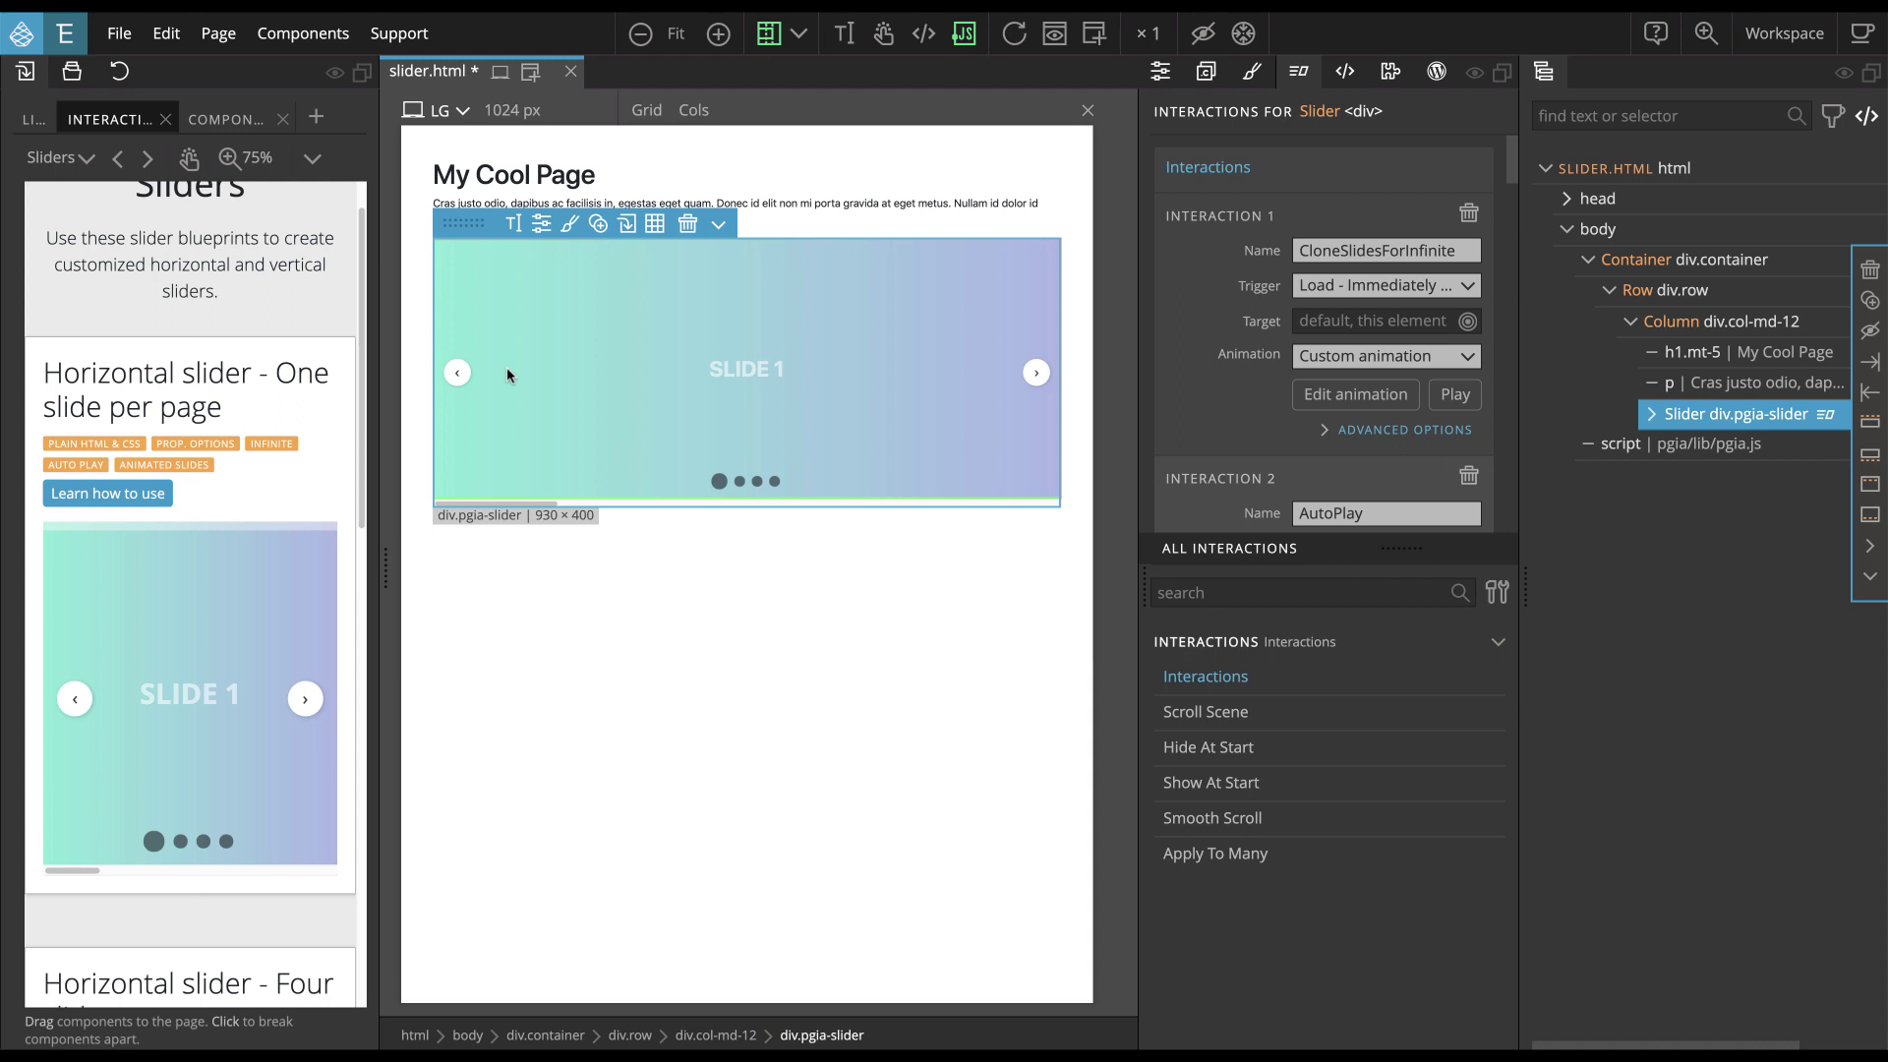
Set the page view to the MD size of 768 px and enable live testing of the page's interactive elements
click(446, 116)
click(473, 225)
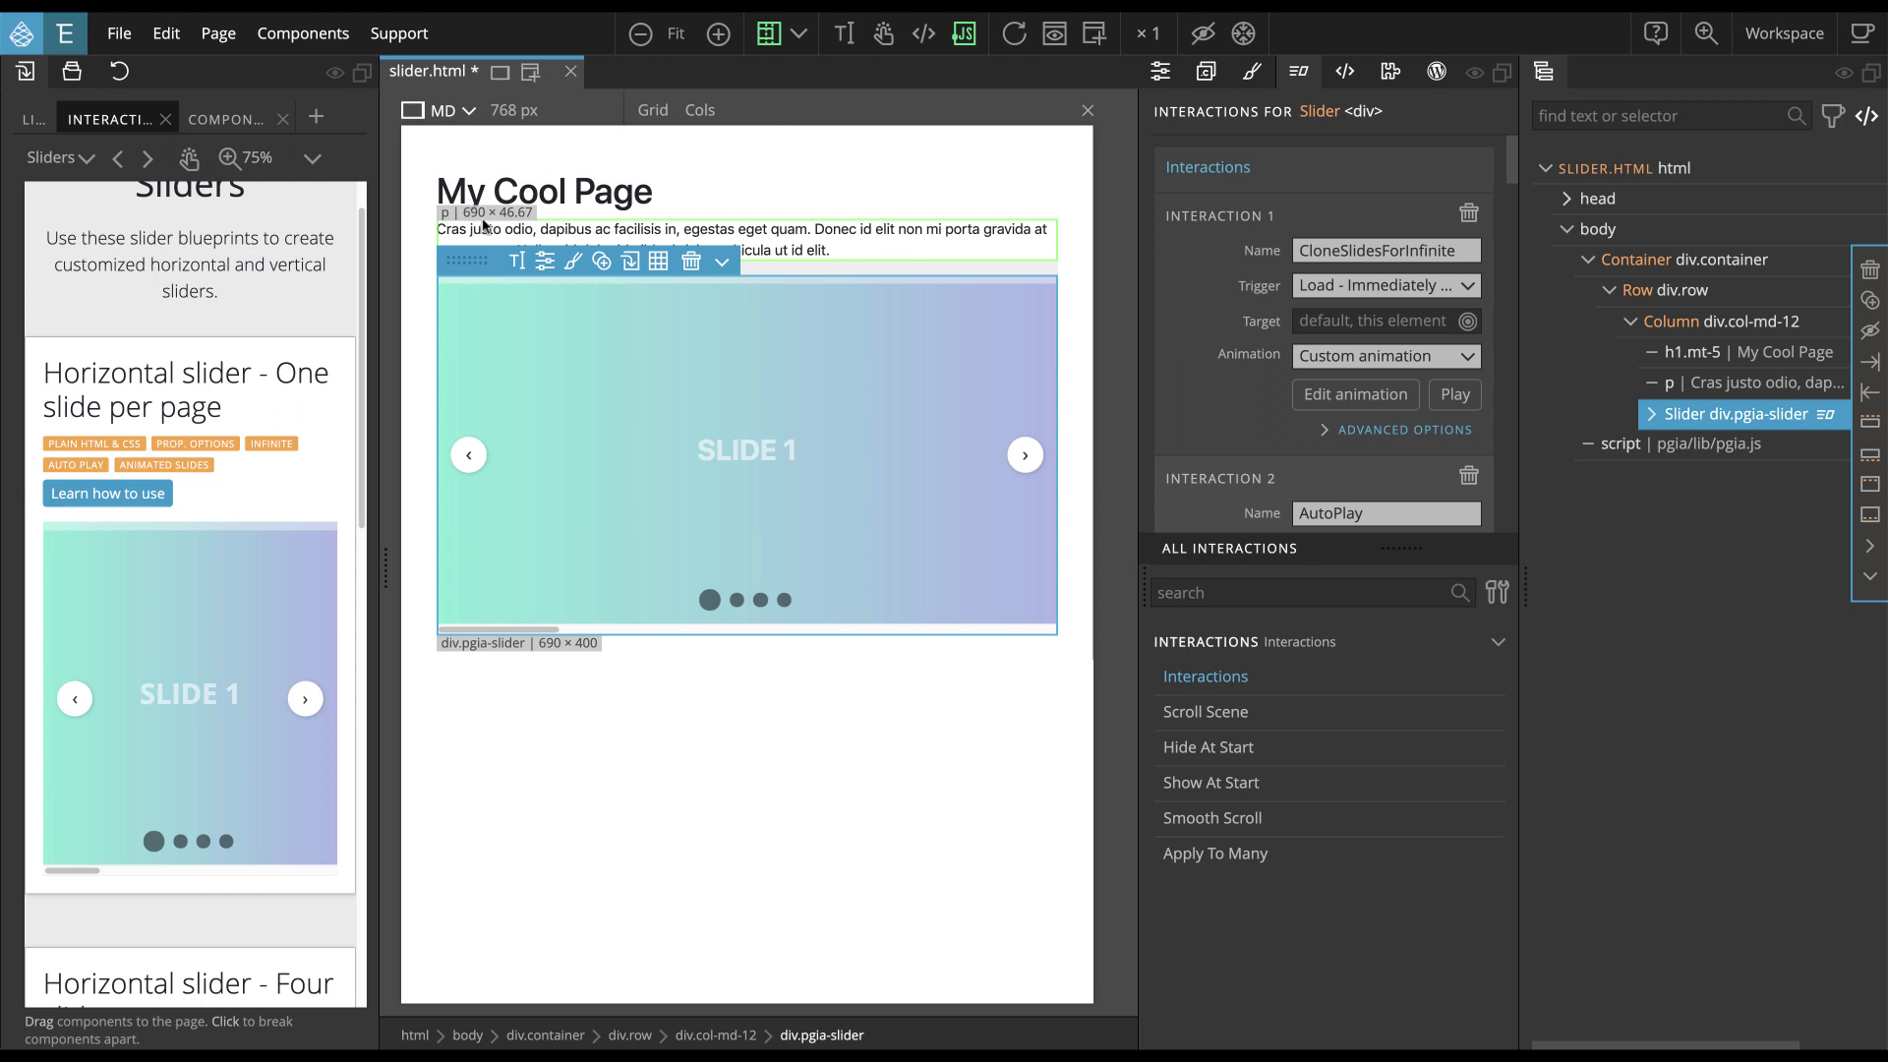
click(886, 37)
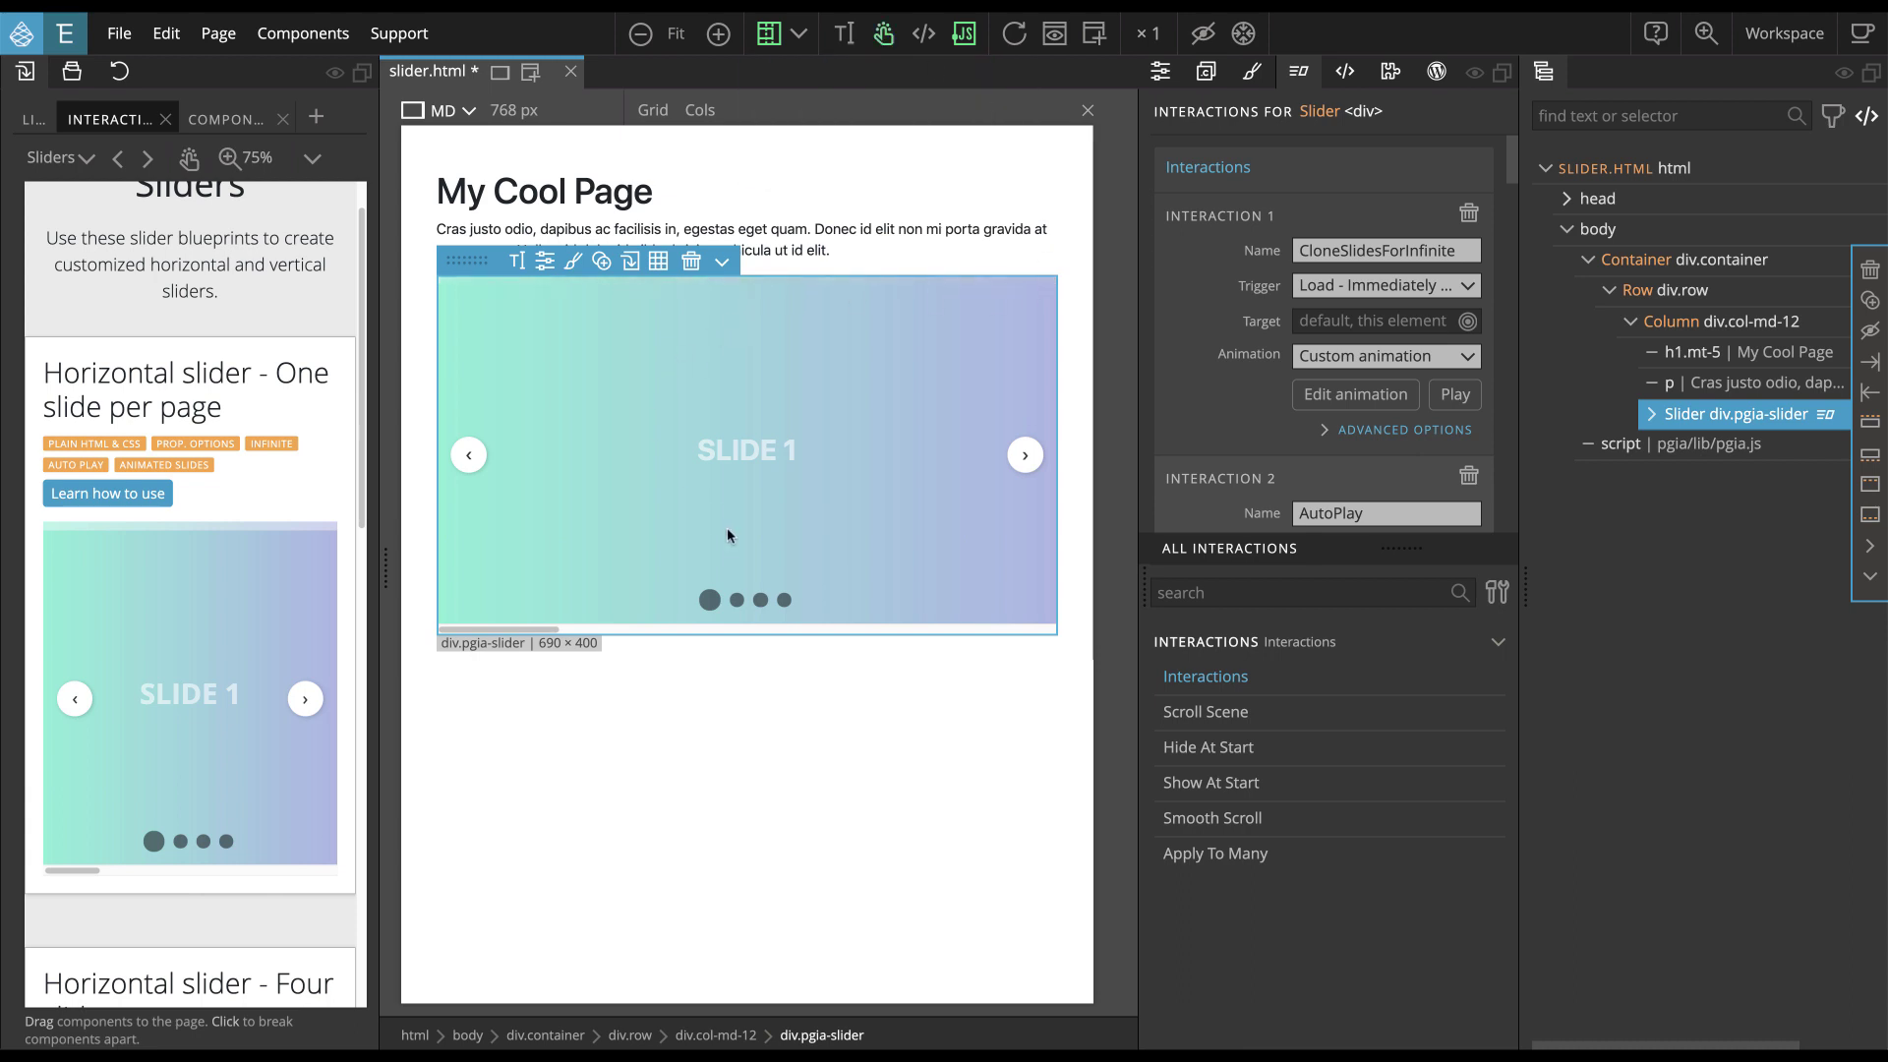
Test the slider's next arrow by advancing repeatedly through the slides and past the last one
click(1025, 455)
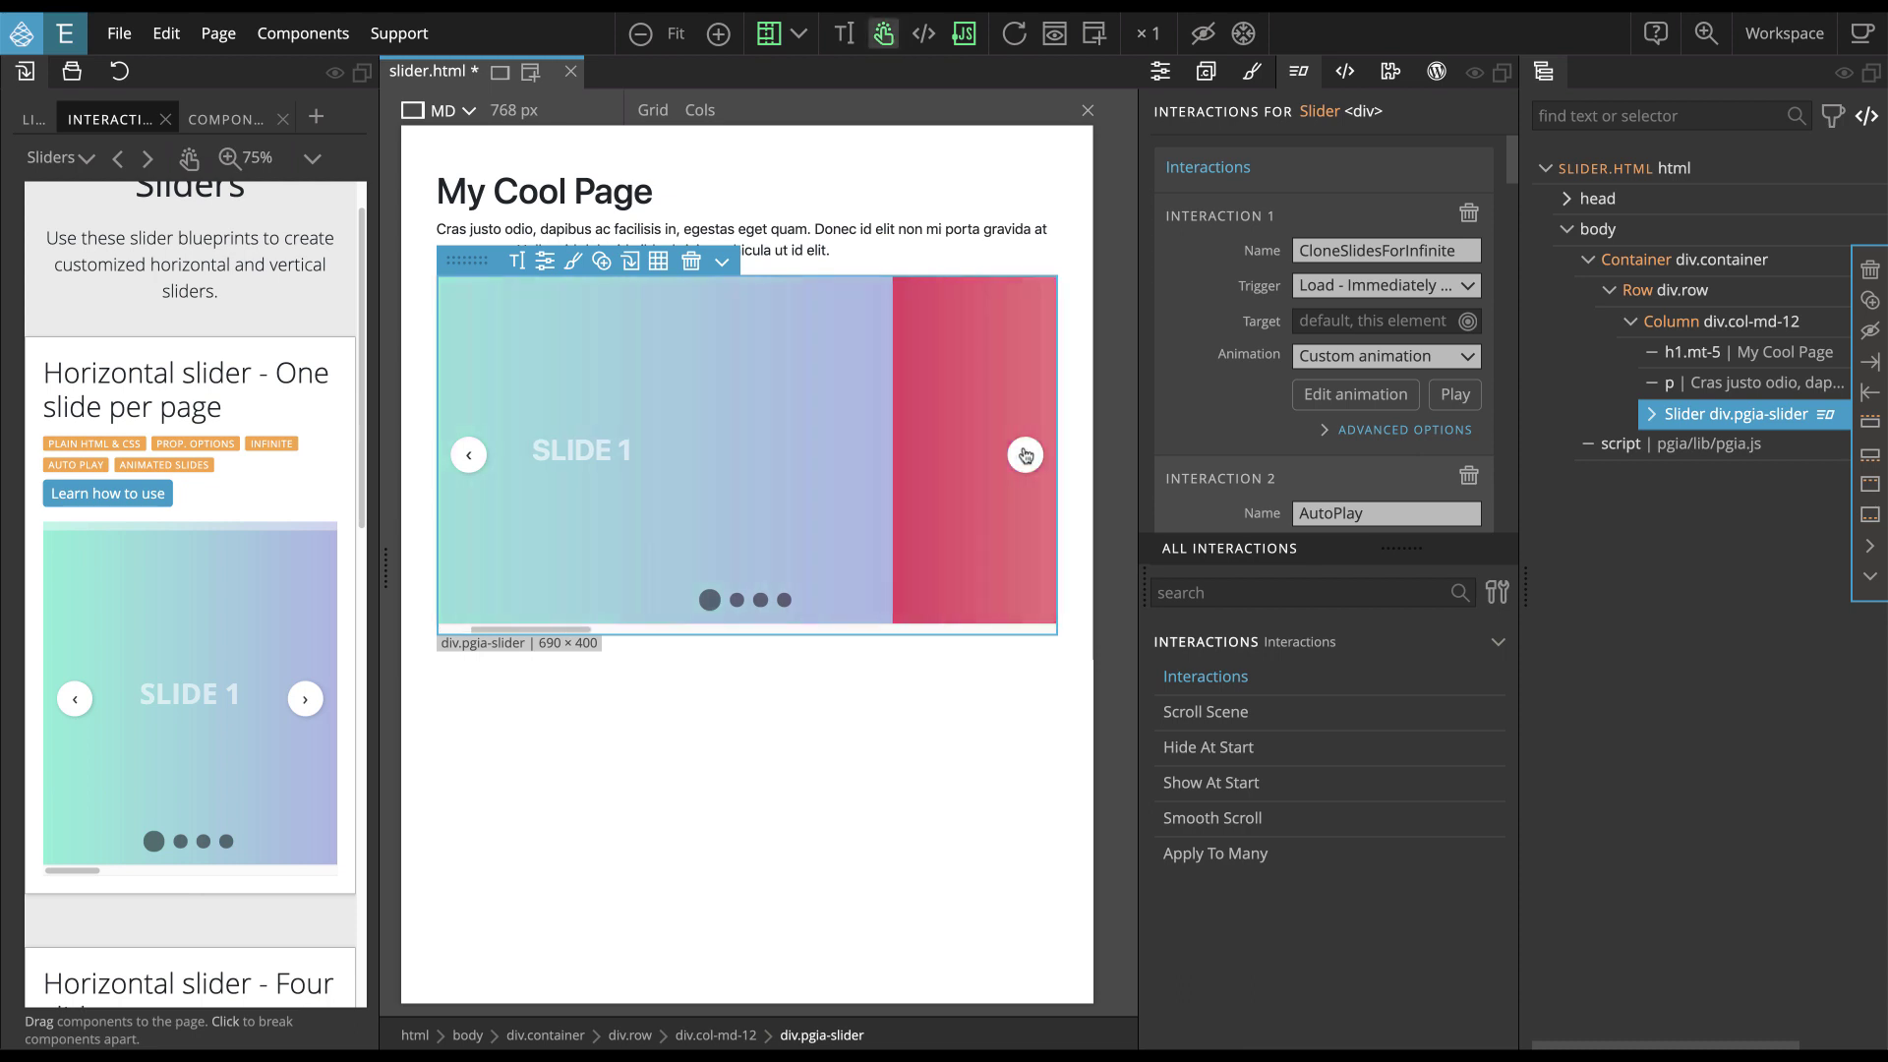
click(1024, 454)
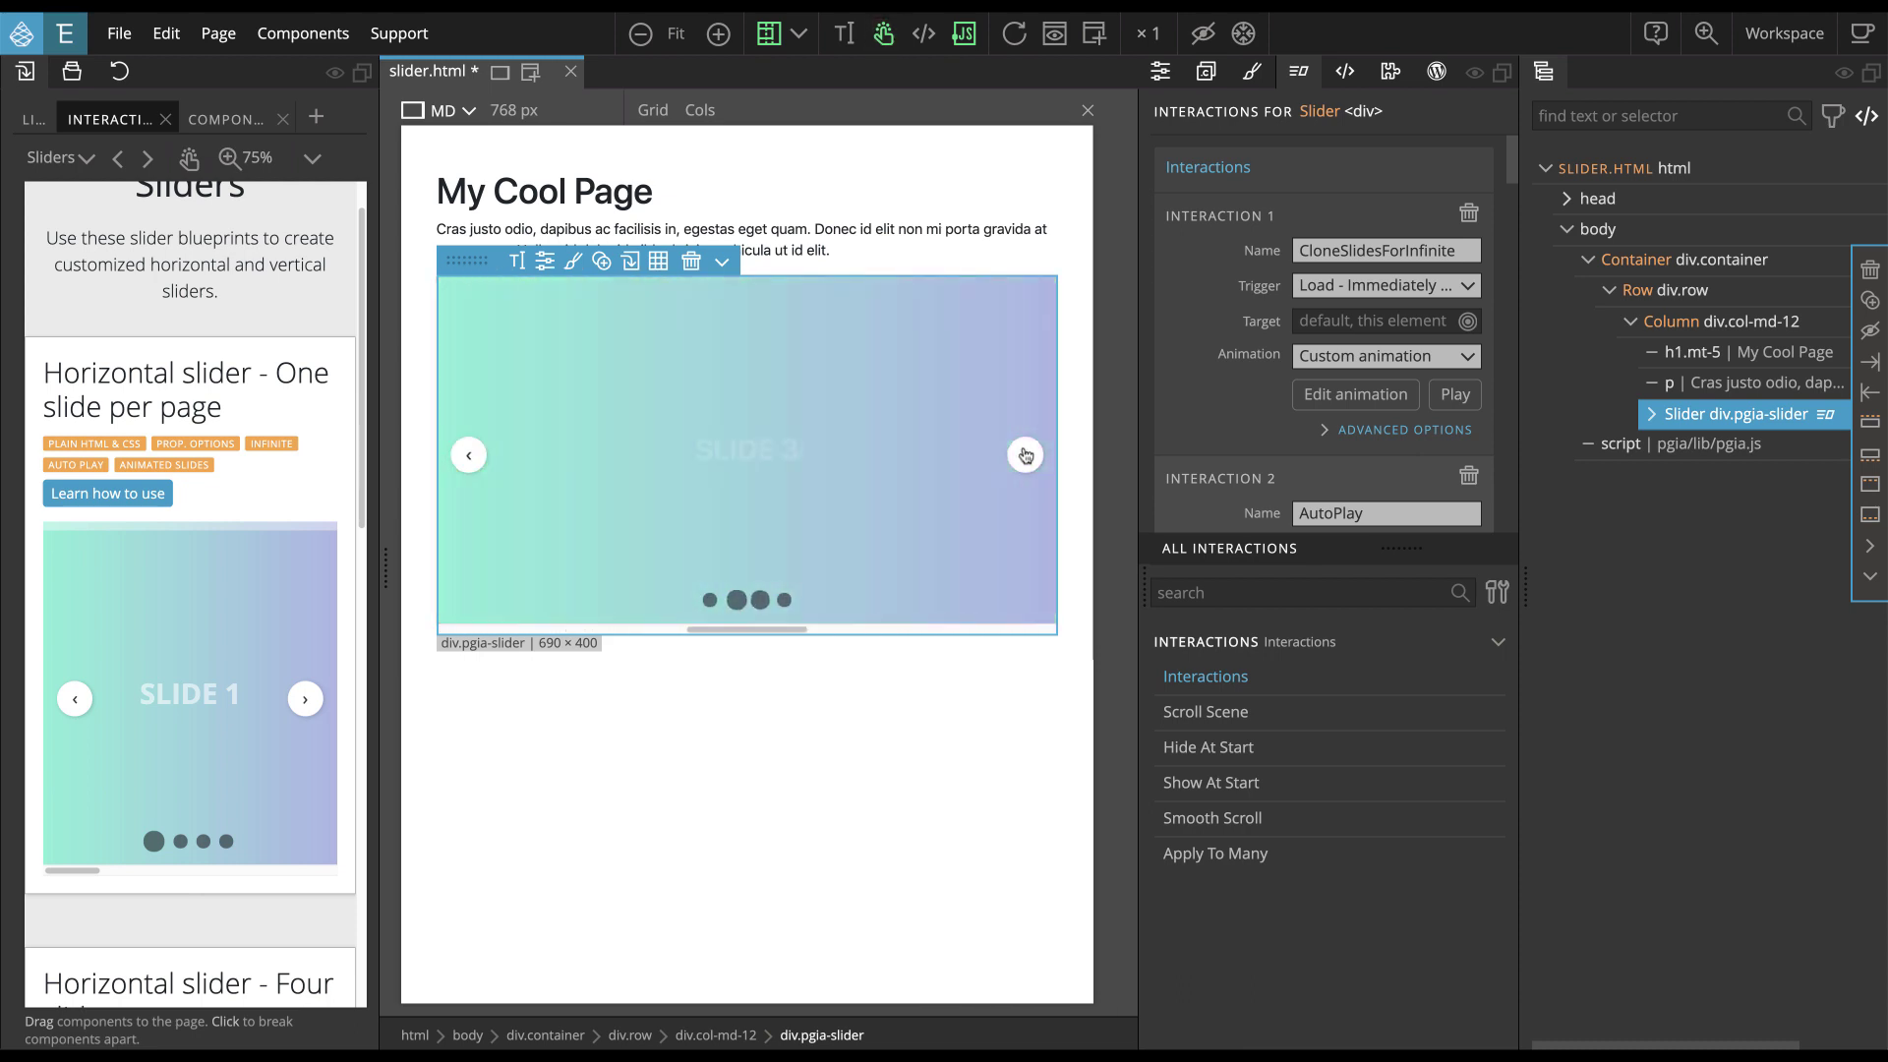
click(1024, 454)
click(1024, 455)
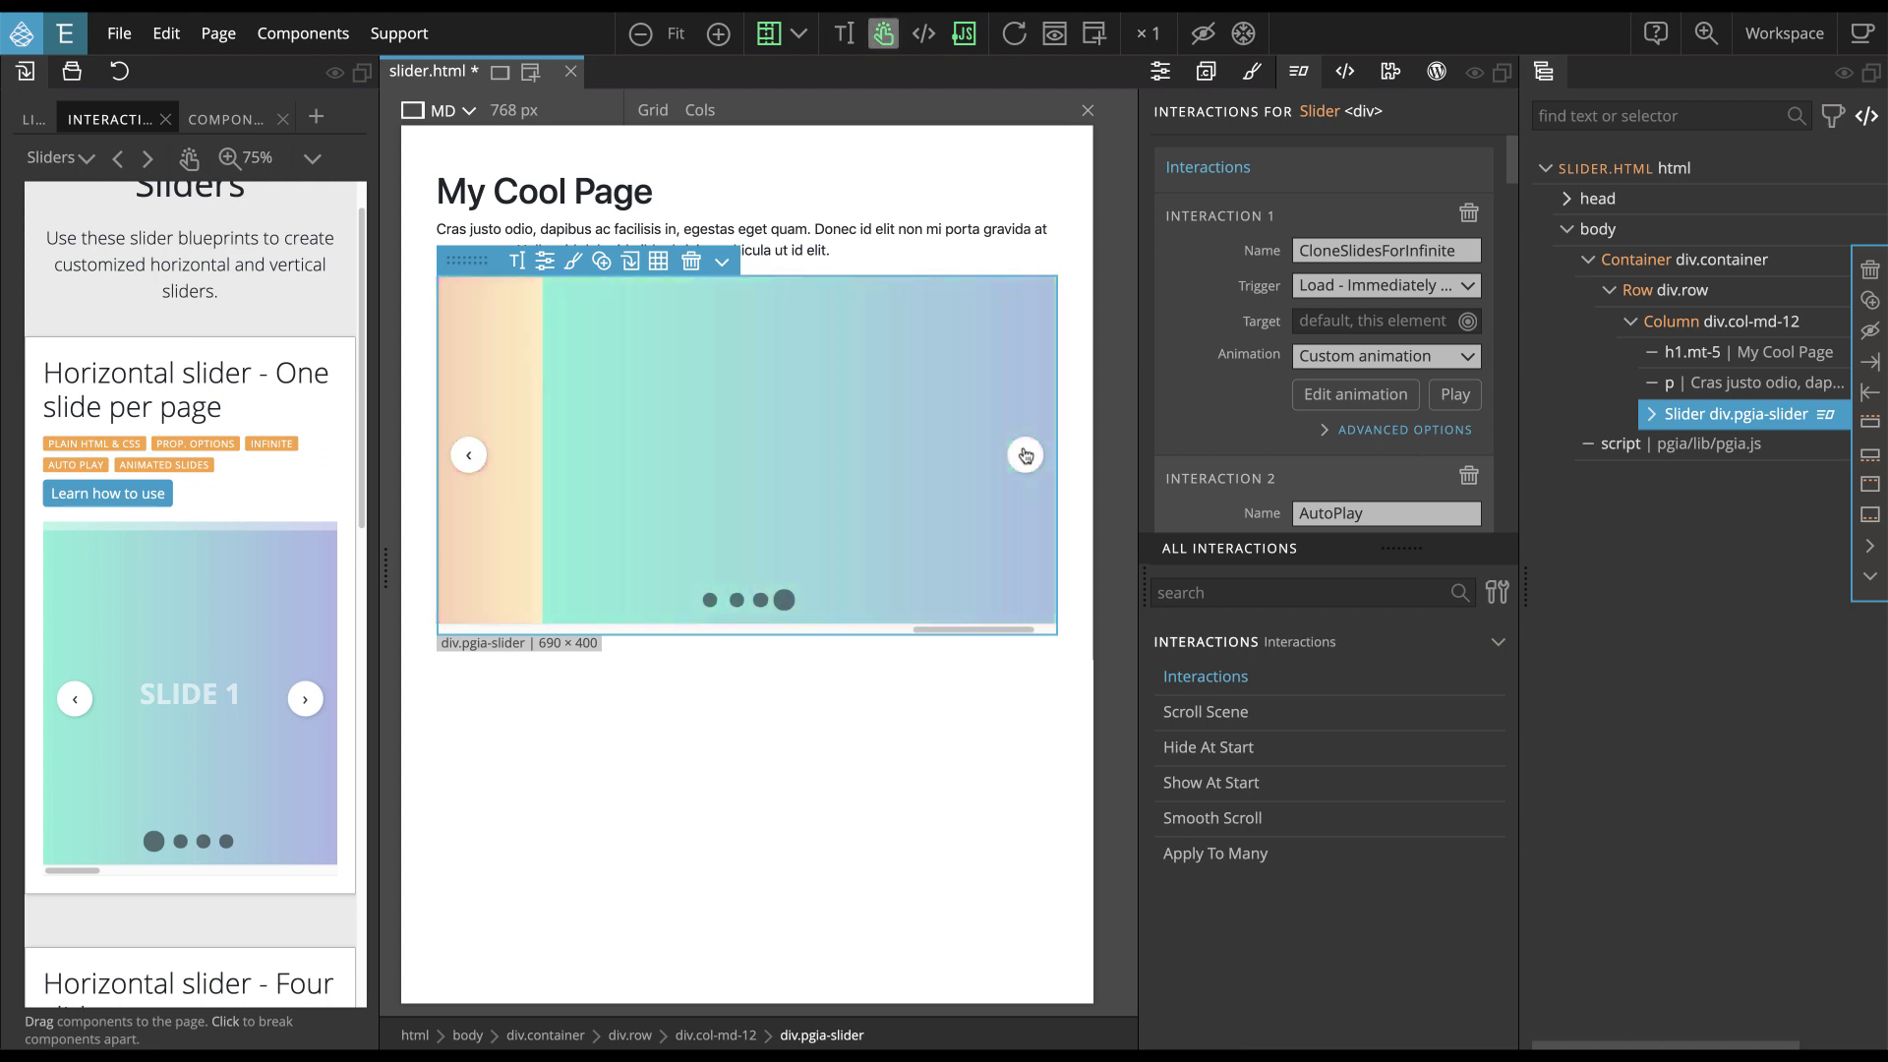
click(1025, 455)
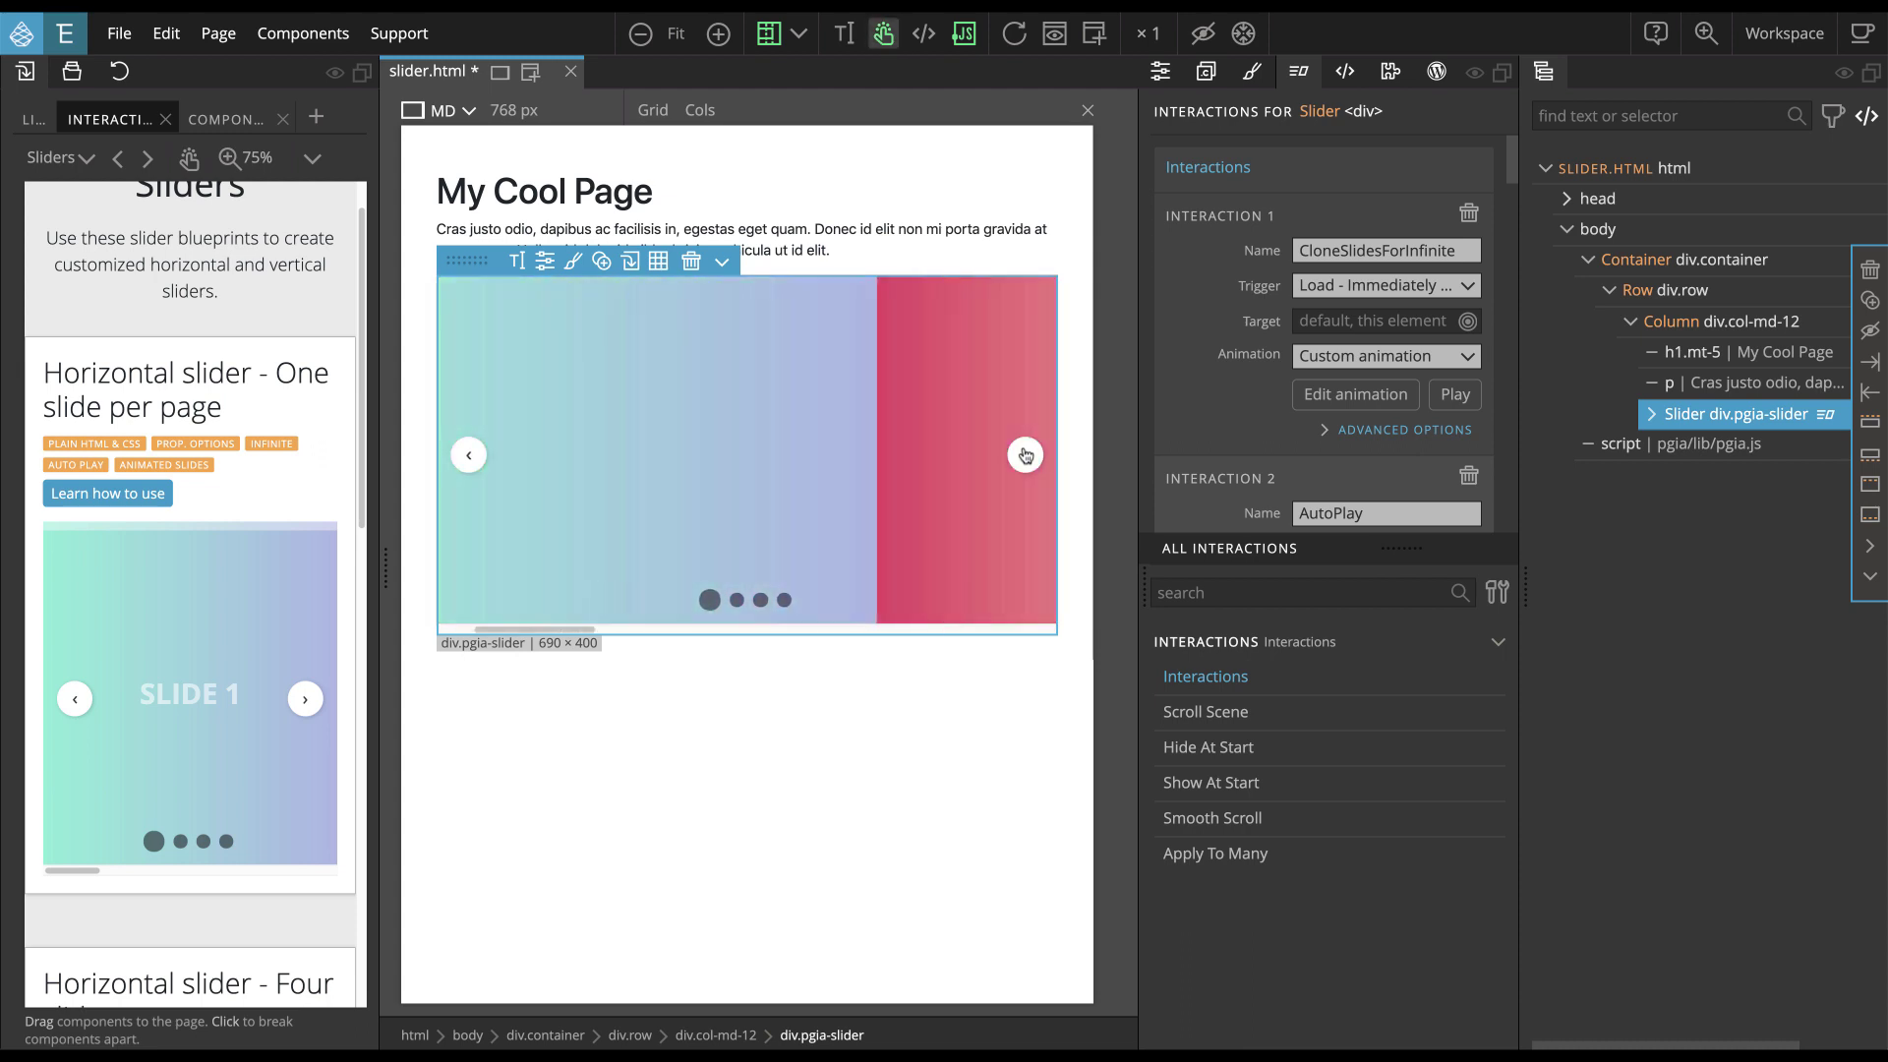
click(1024, 455)
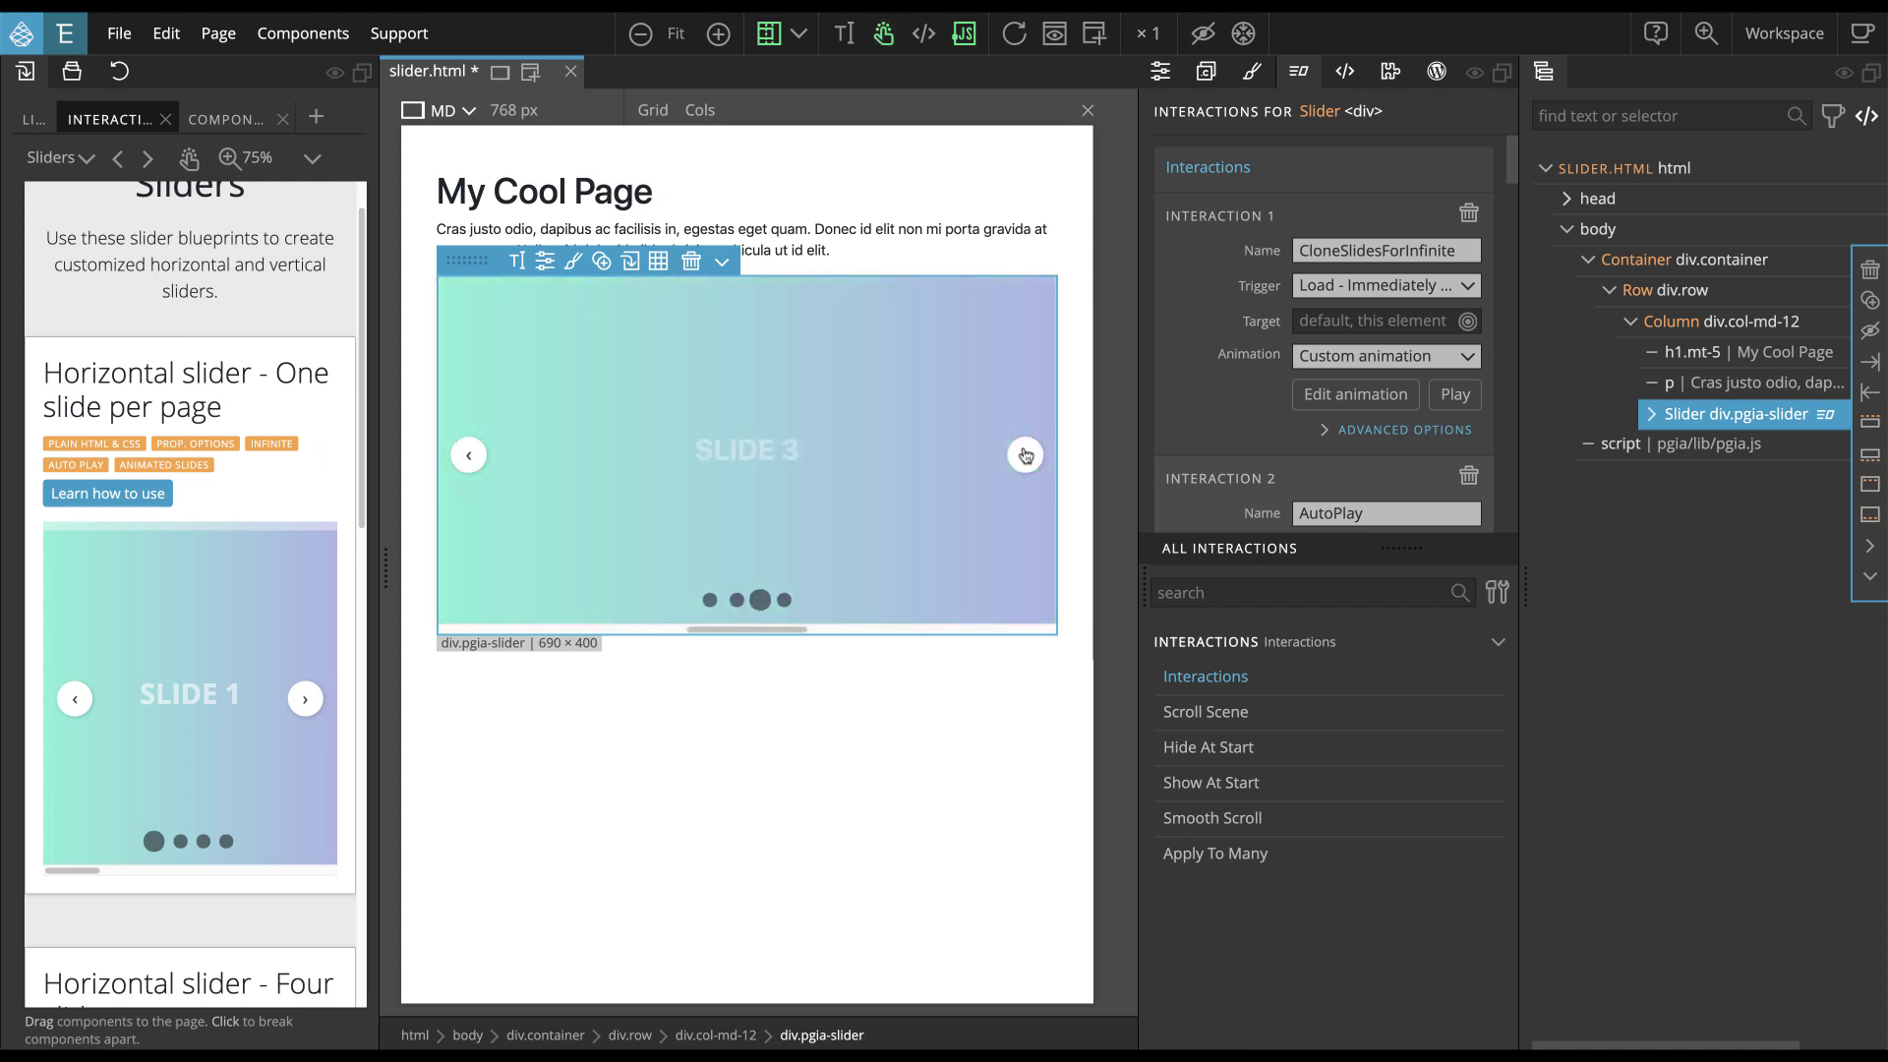
click(1025, 454)
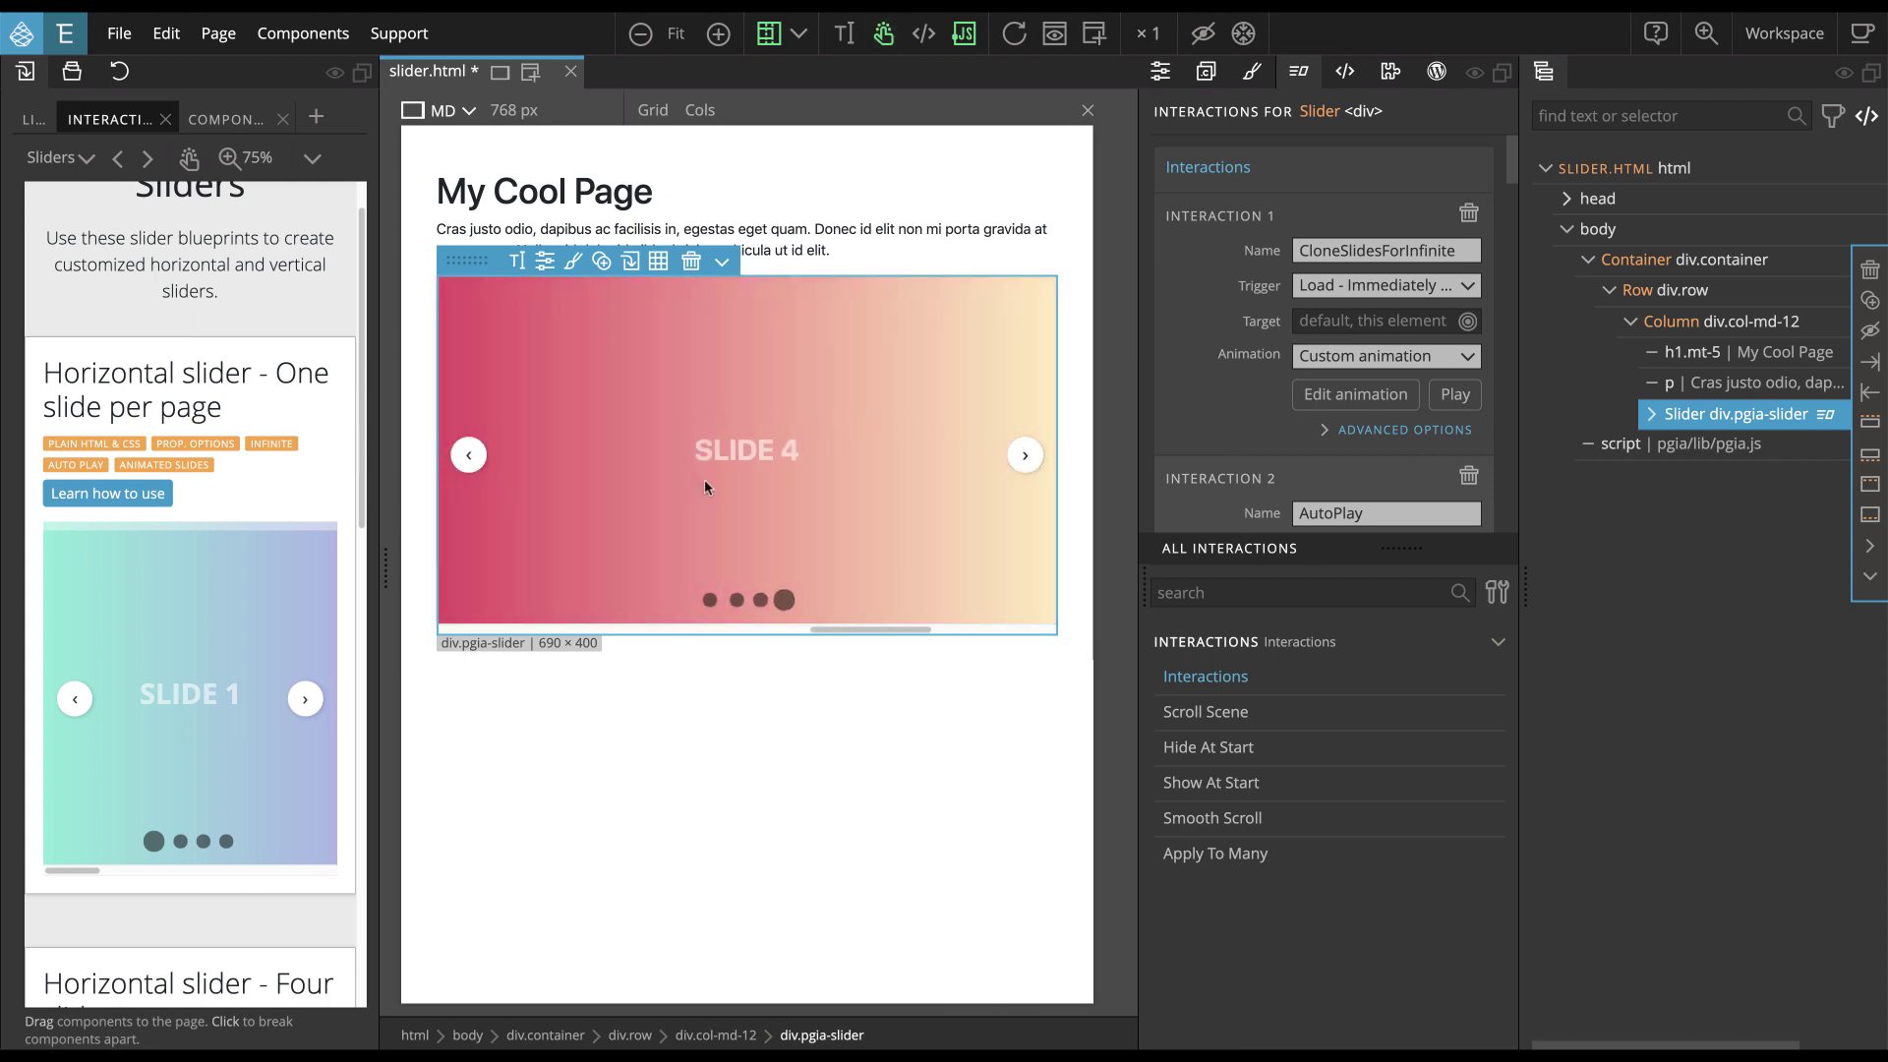
click(1025, 455)
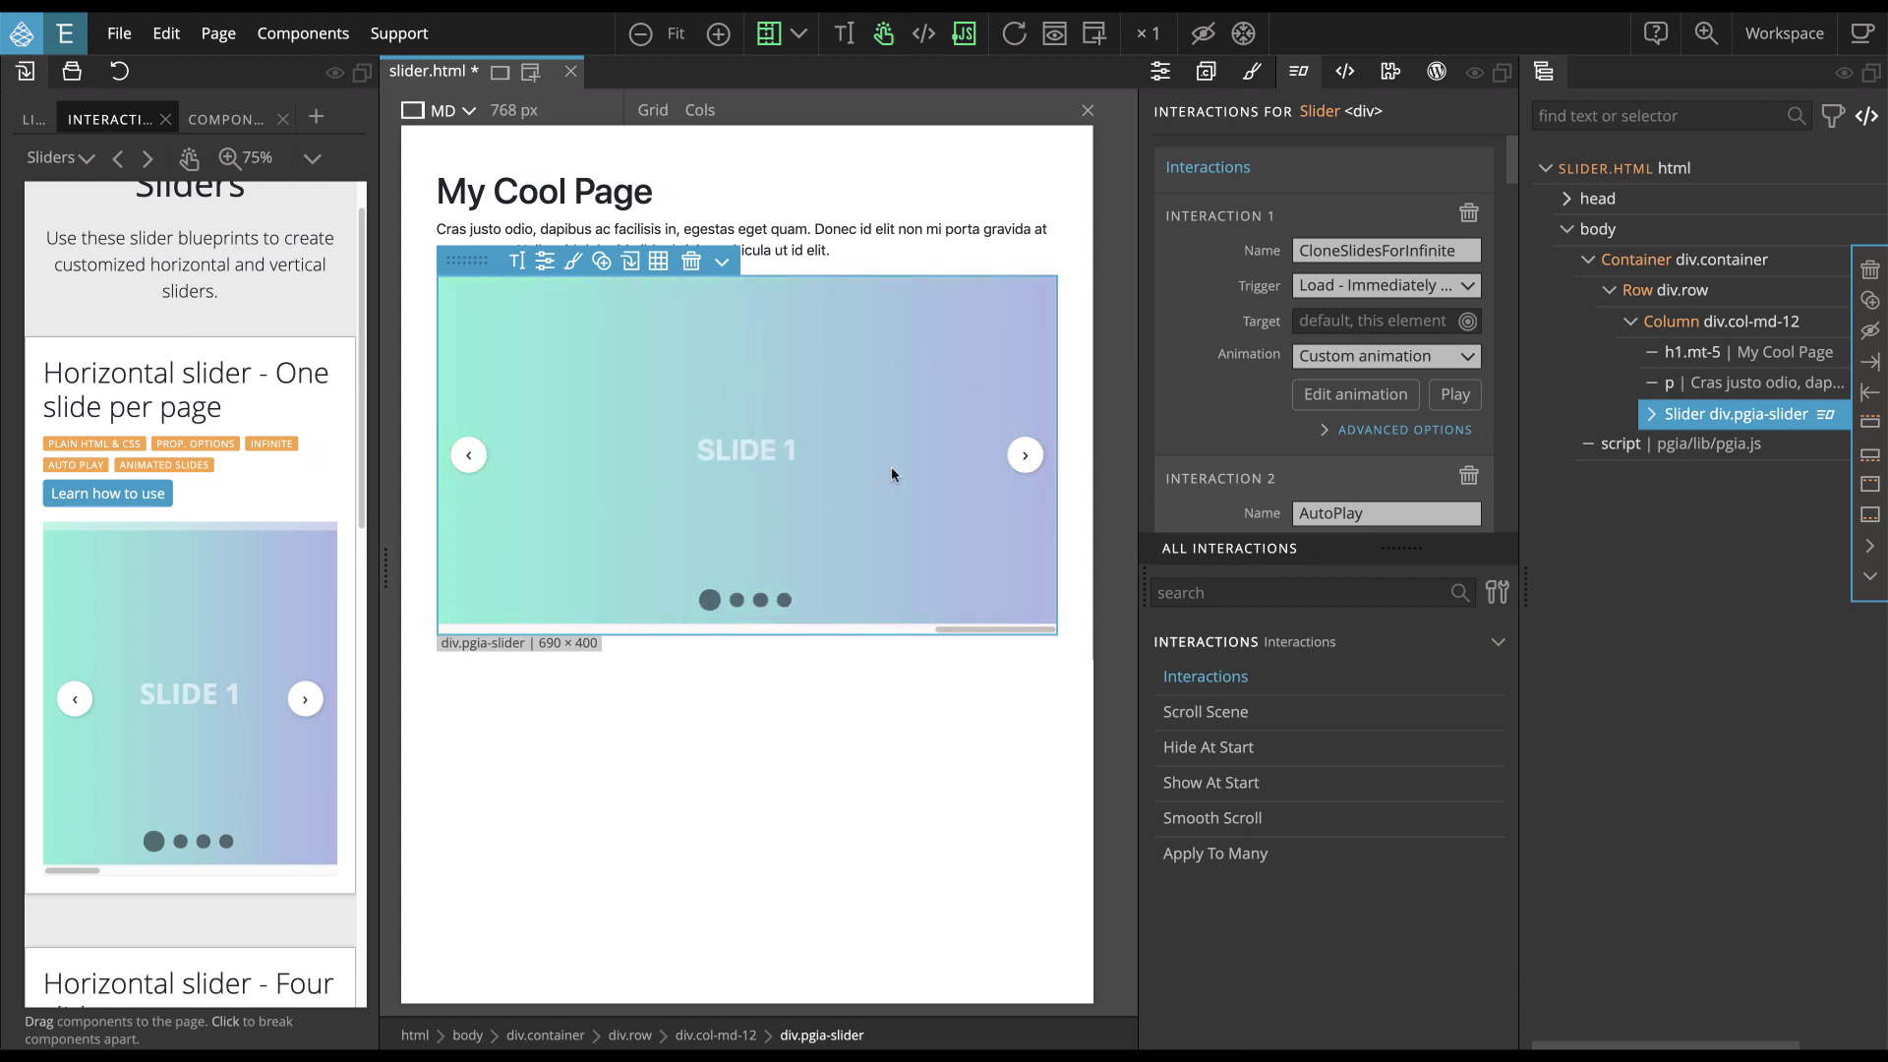
click(1025, 456)
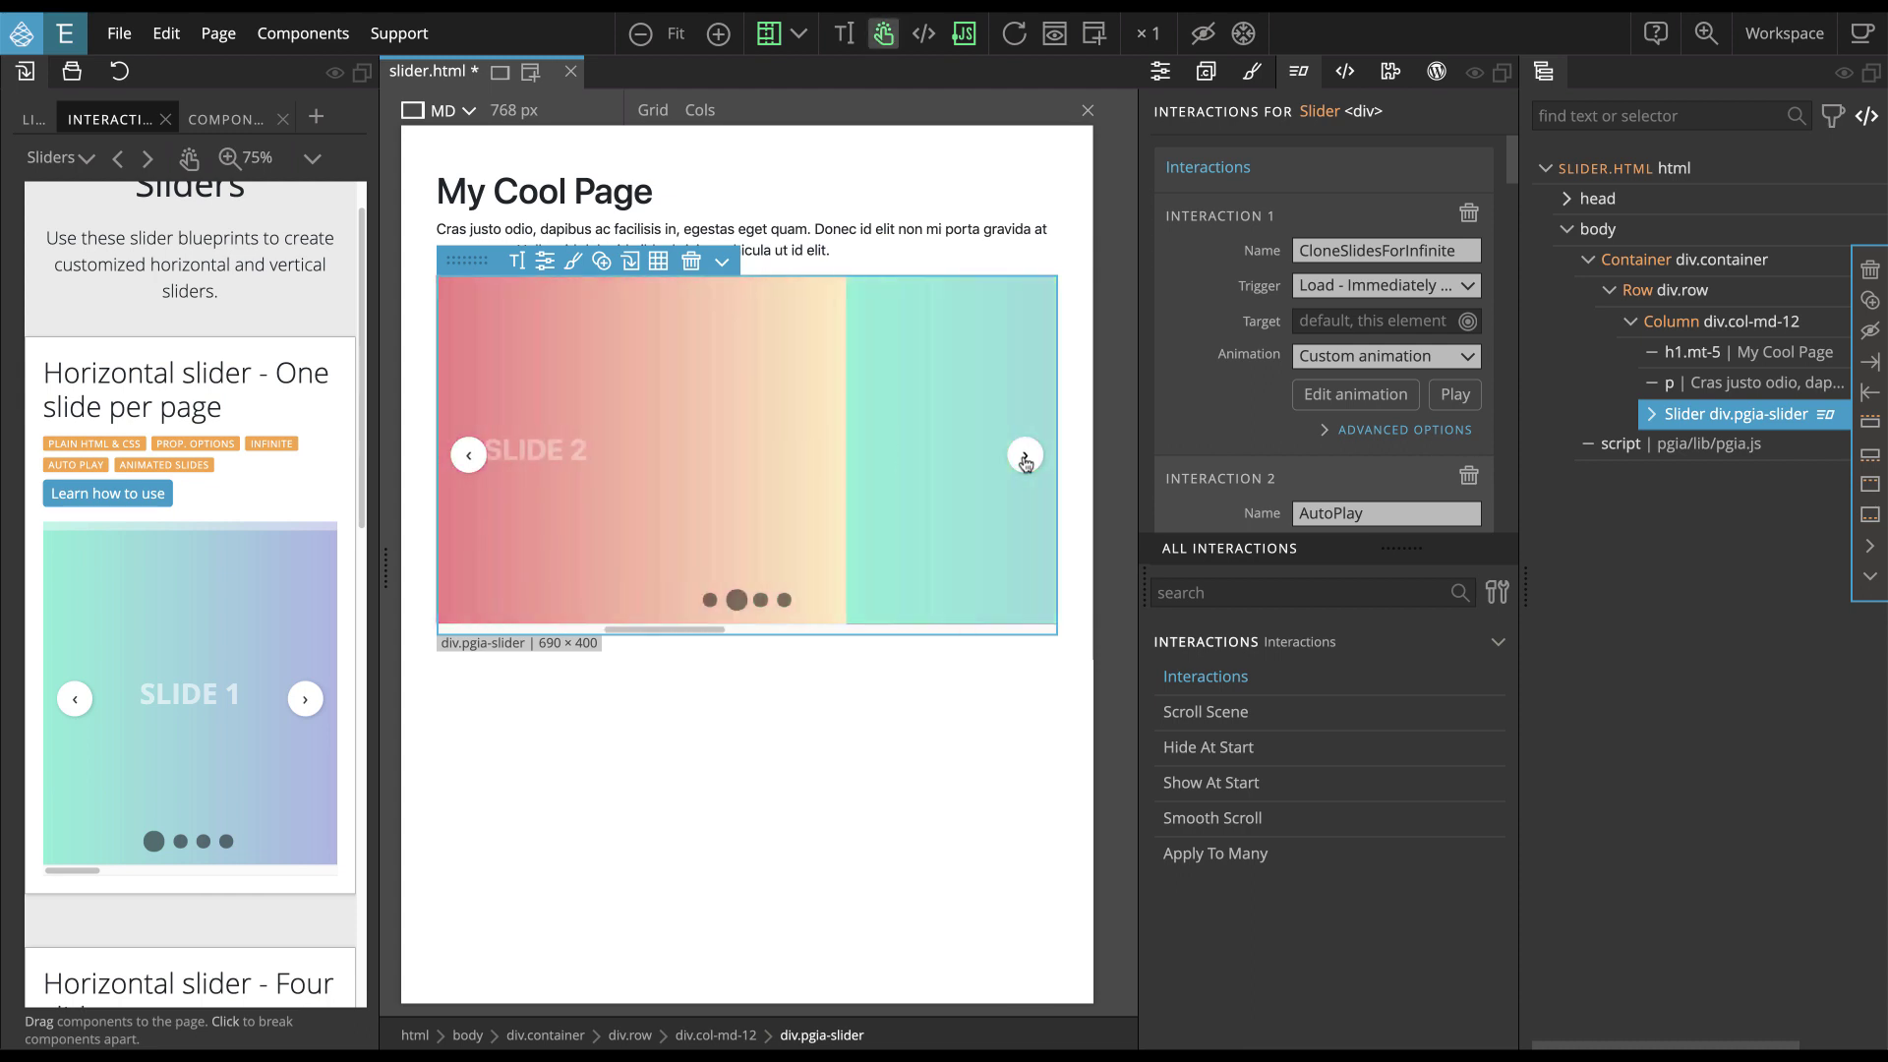
click(1024, 456)
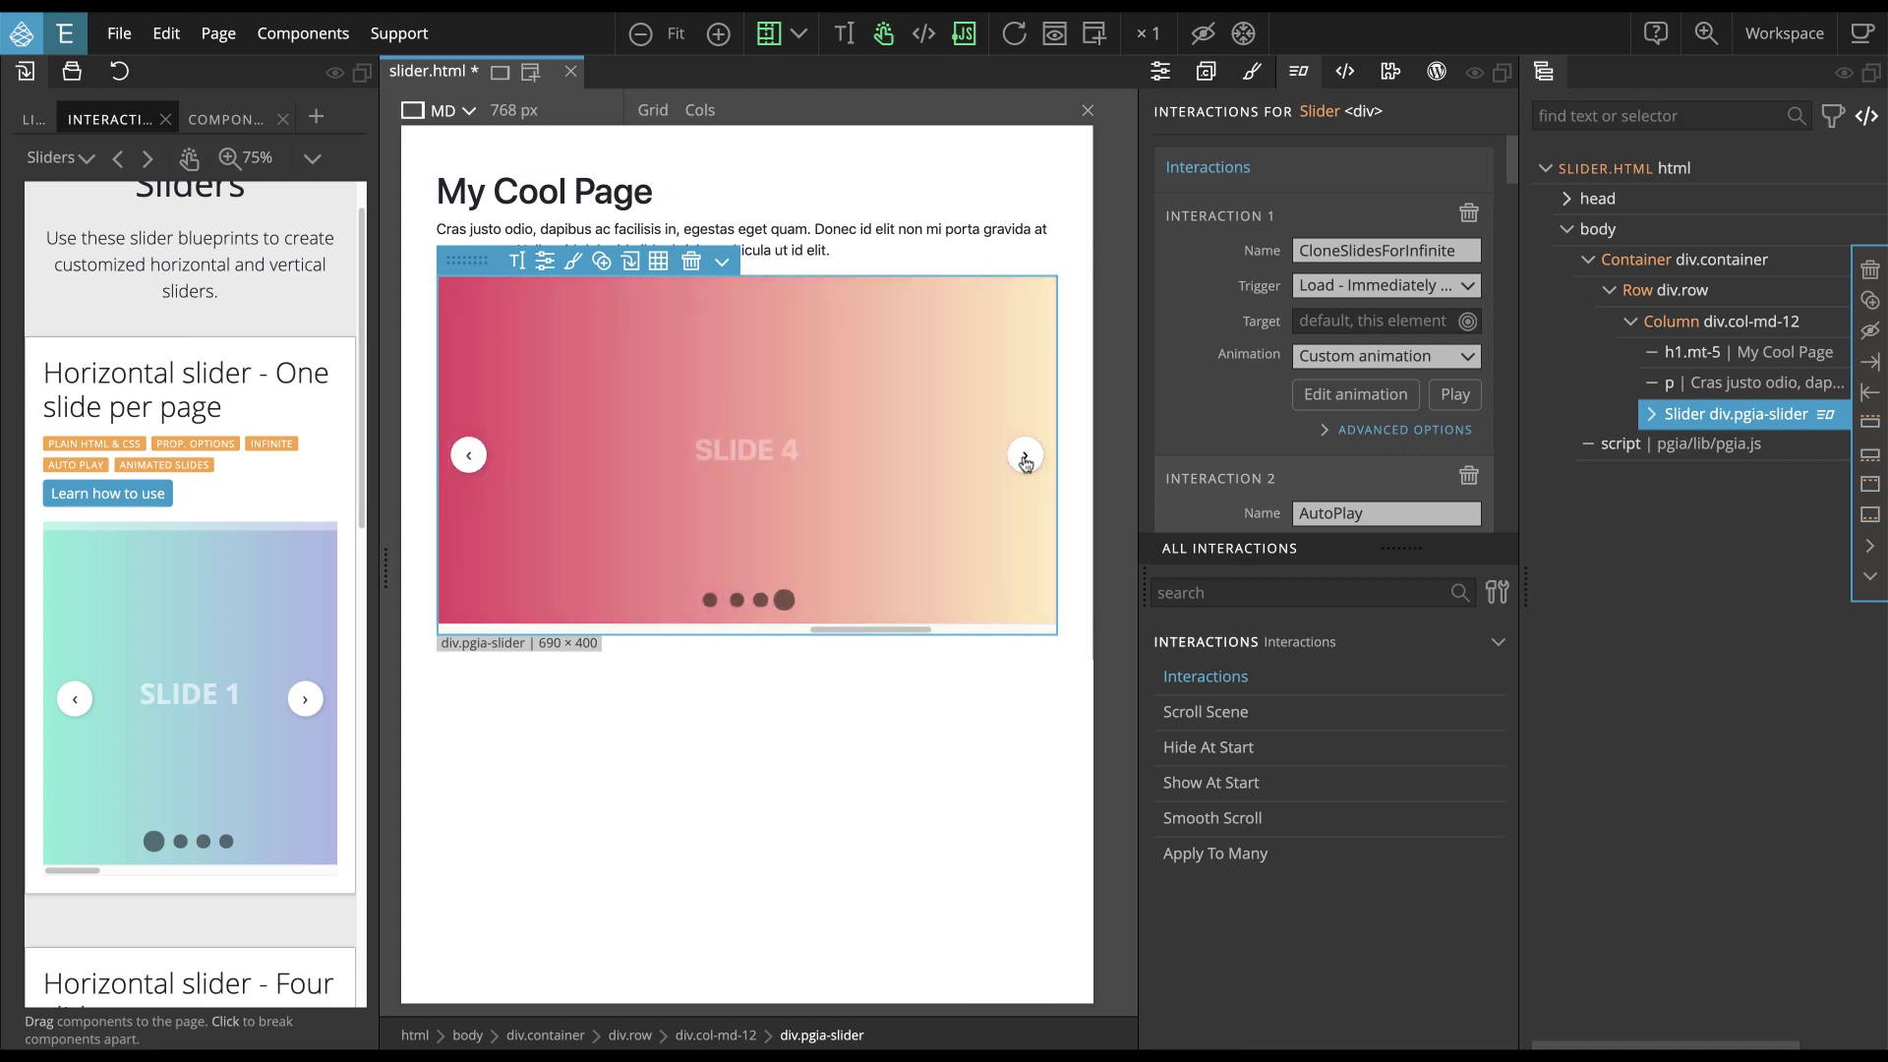
Test the slider's pagination dots by jumping to slides 1, 2, 3 and 4 in order
click(709, 600)
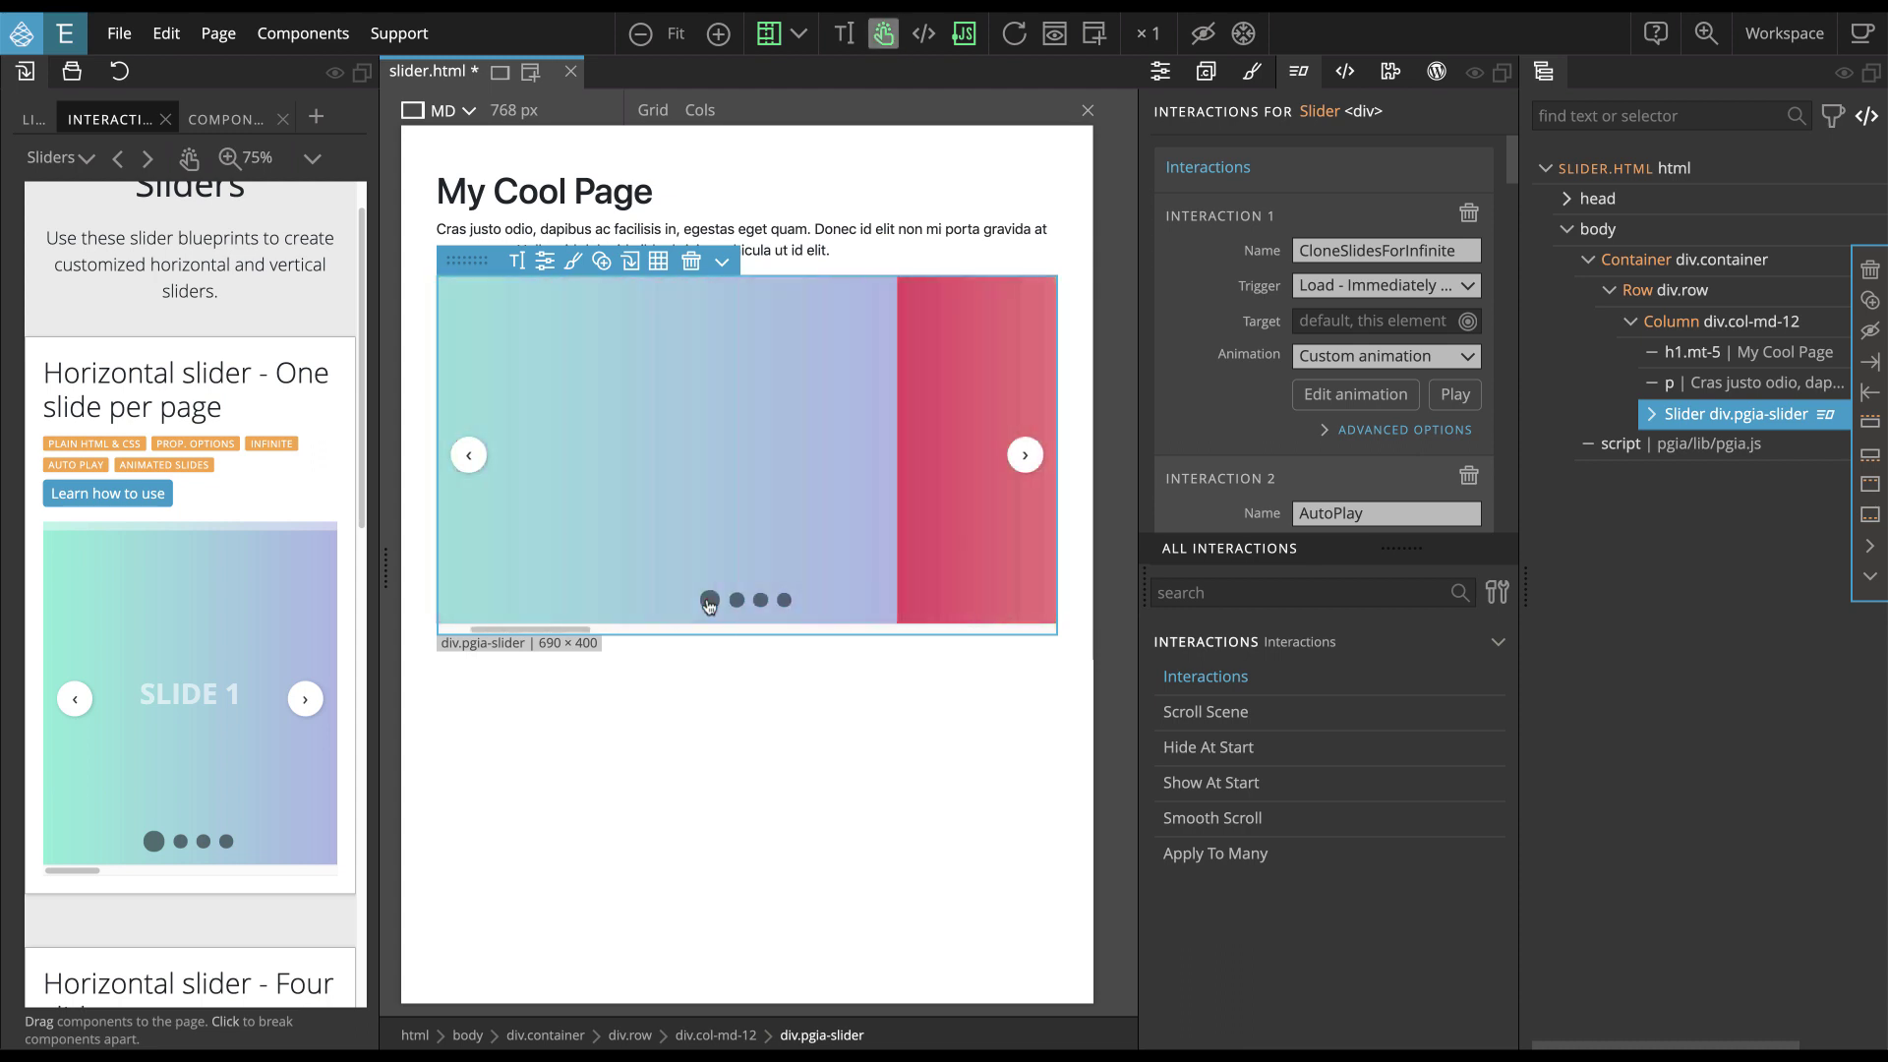
click(738, 601)
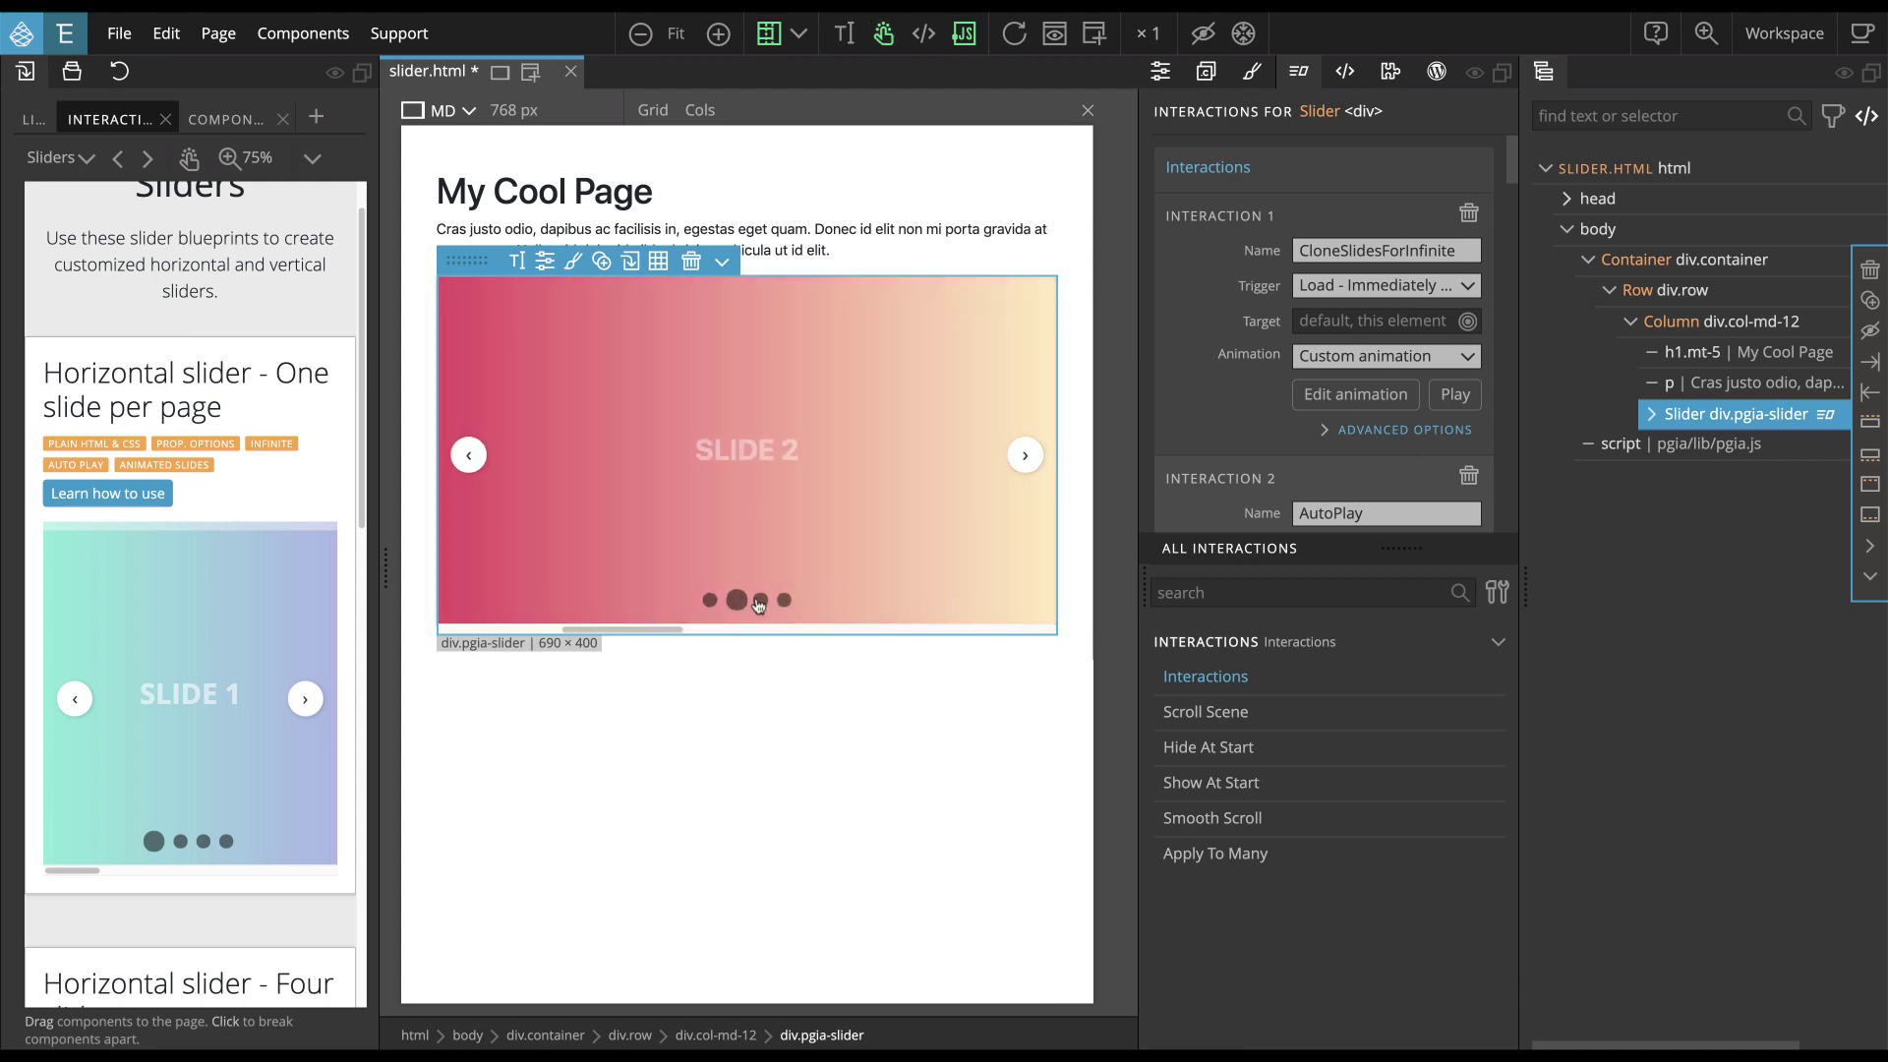
click(762, 599)
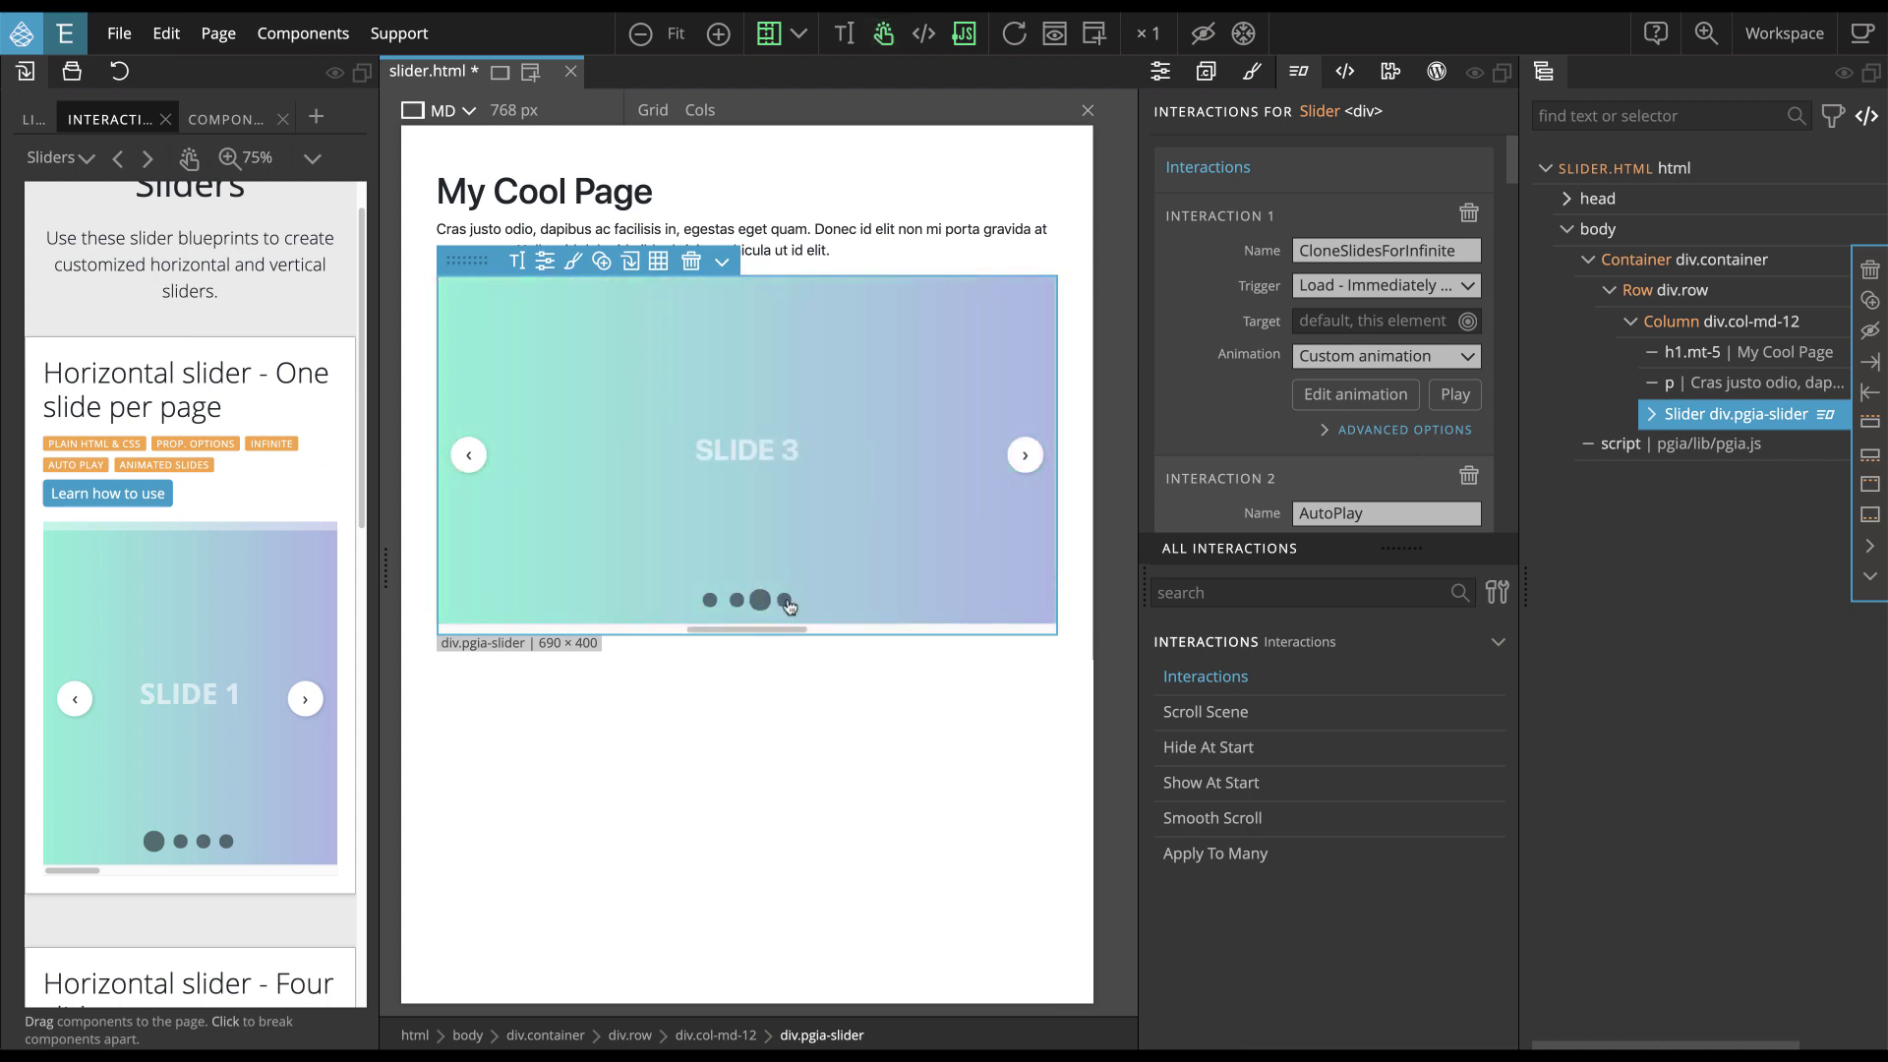
click(784, 601)
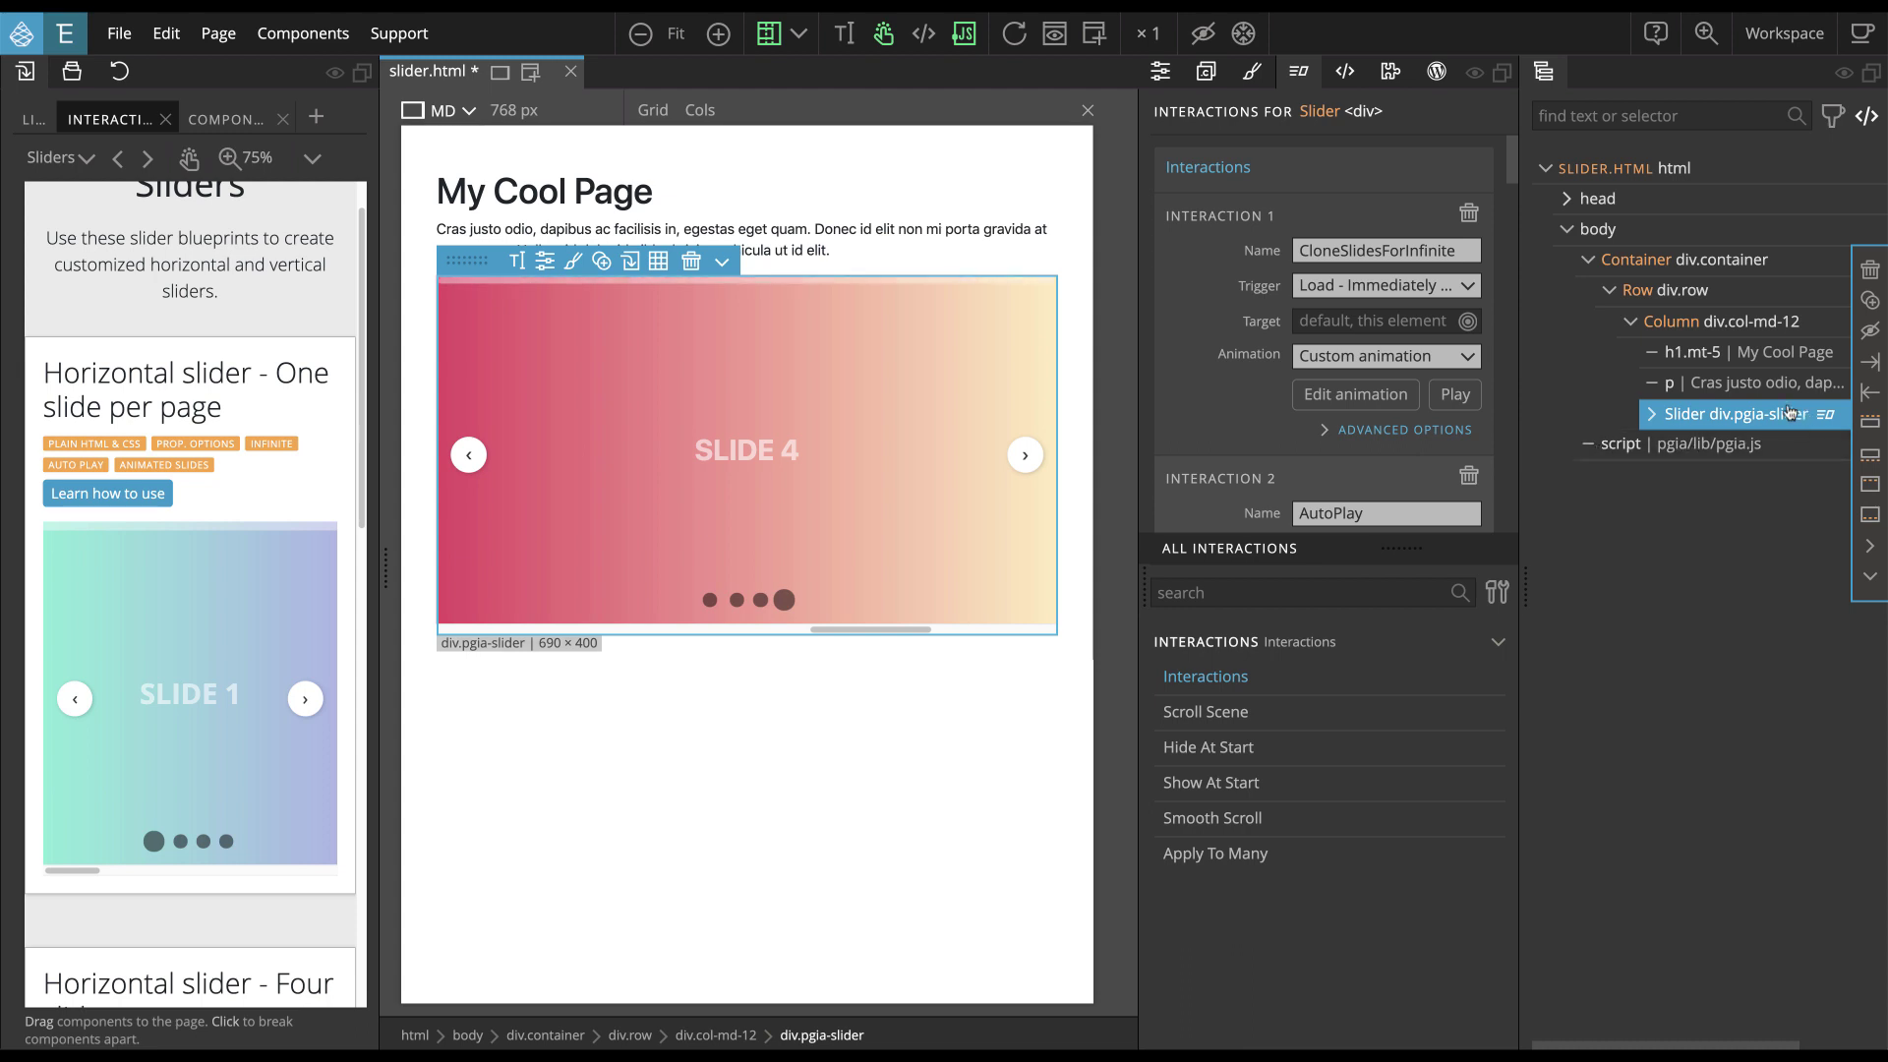
Expand the Slider element in the page tree and examine its CloneSlidesForInfinite, GotoNext, GotoPrev, GotoFirst and GotoLast interactions
click(1651, 416)
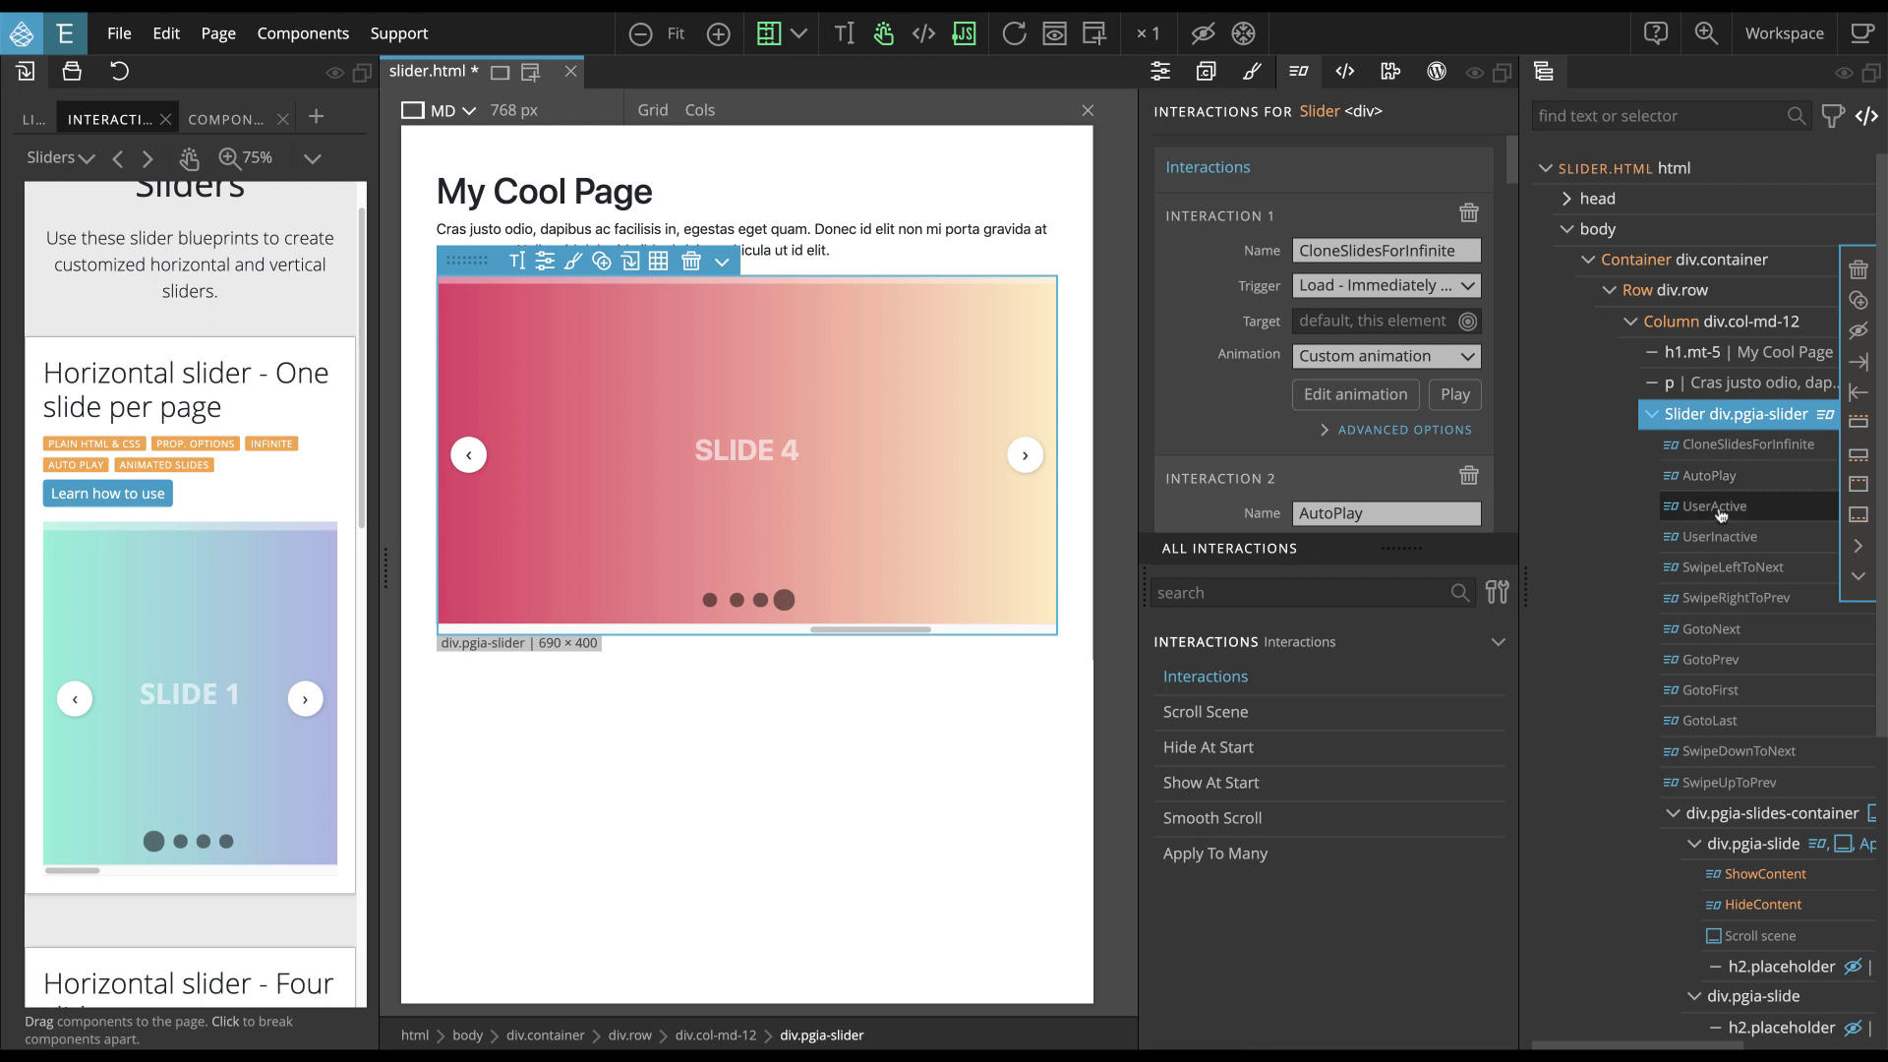
double_click(1737, 448)
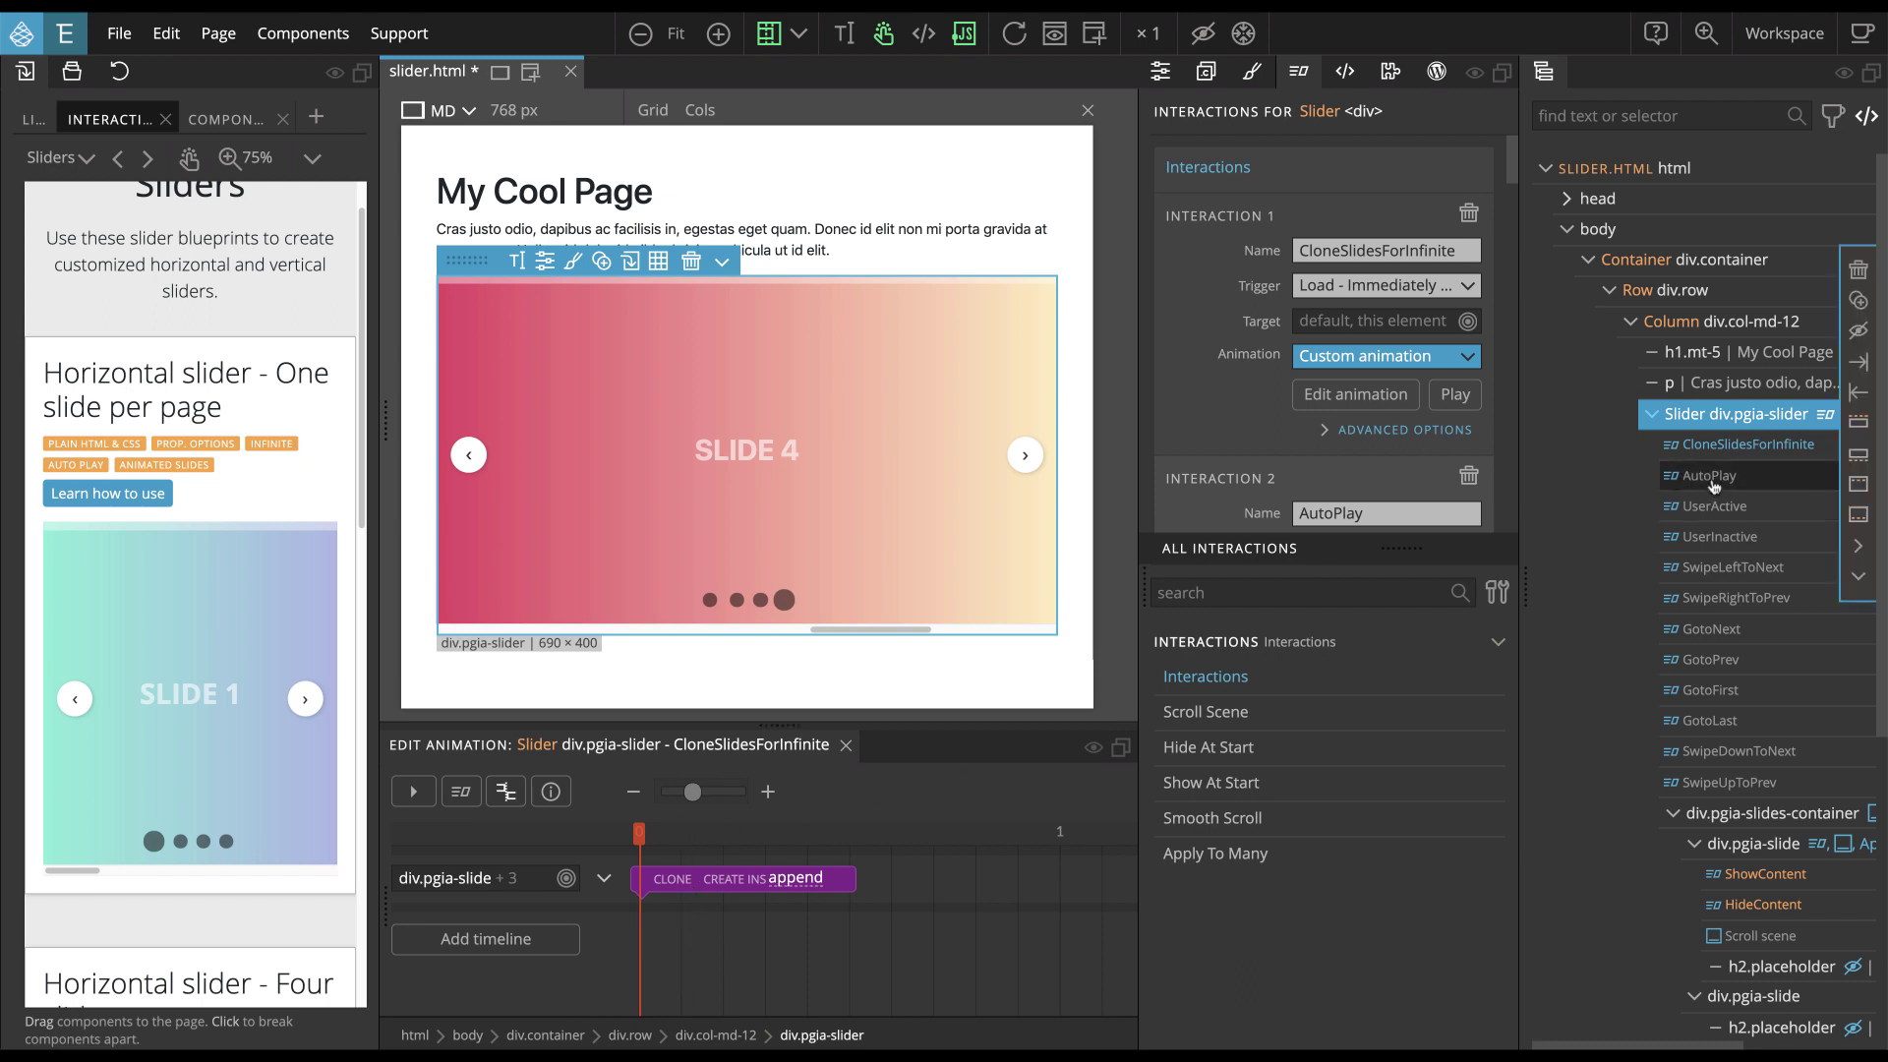
click(1721, 630)
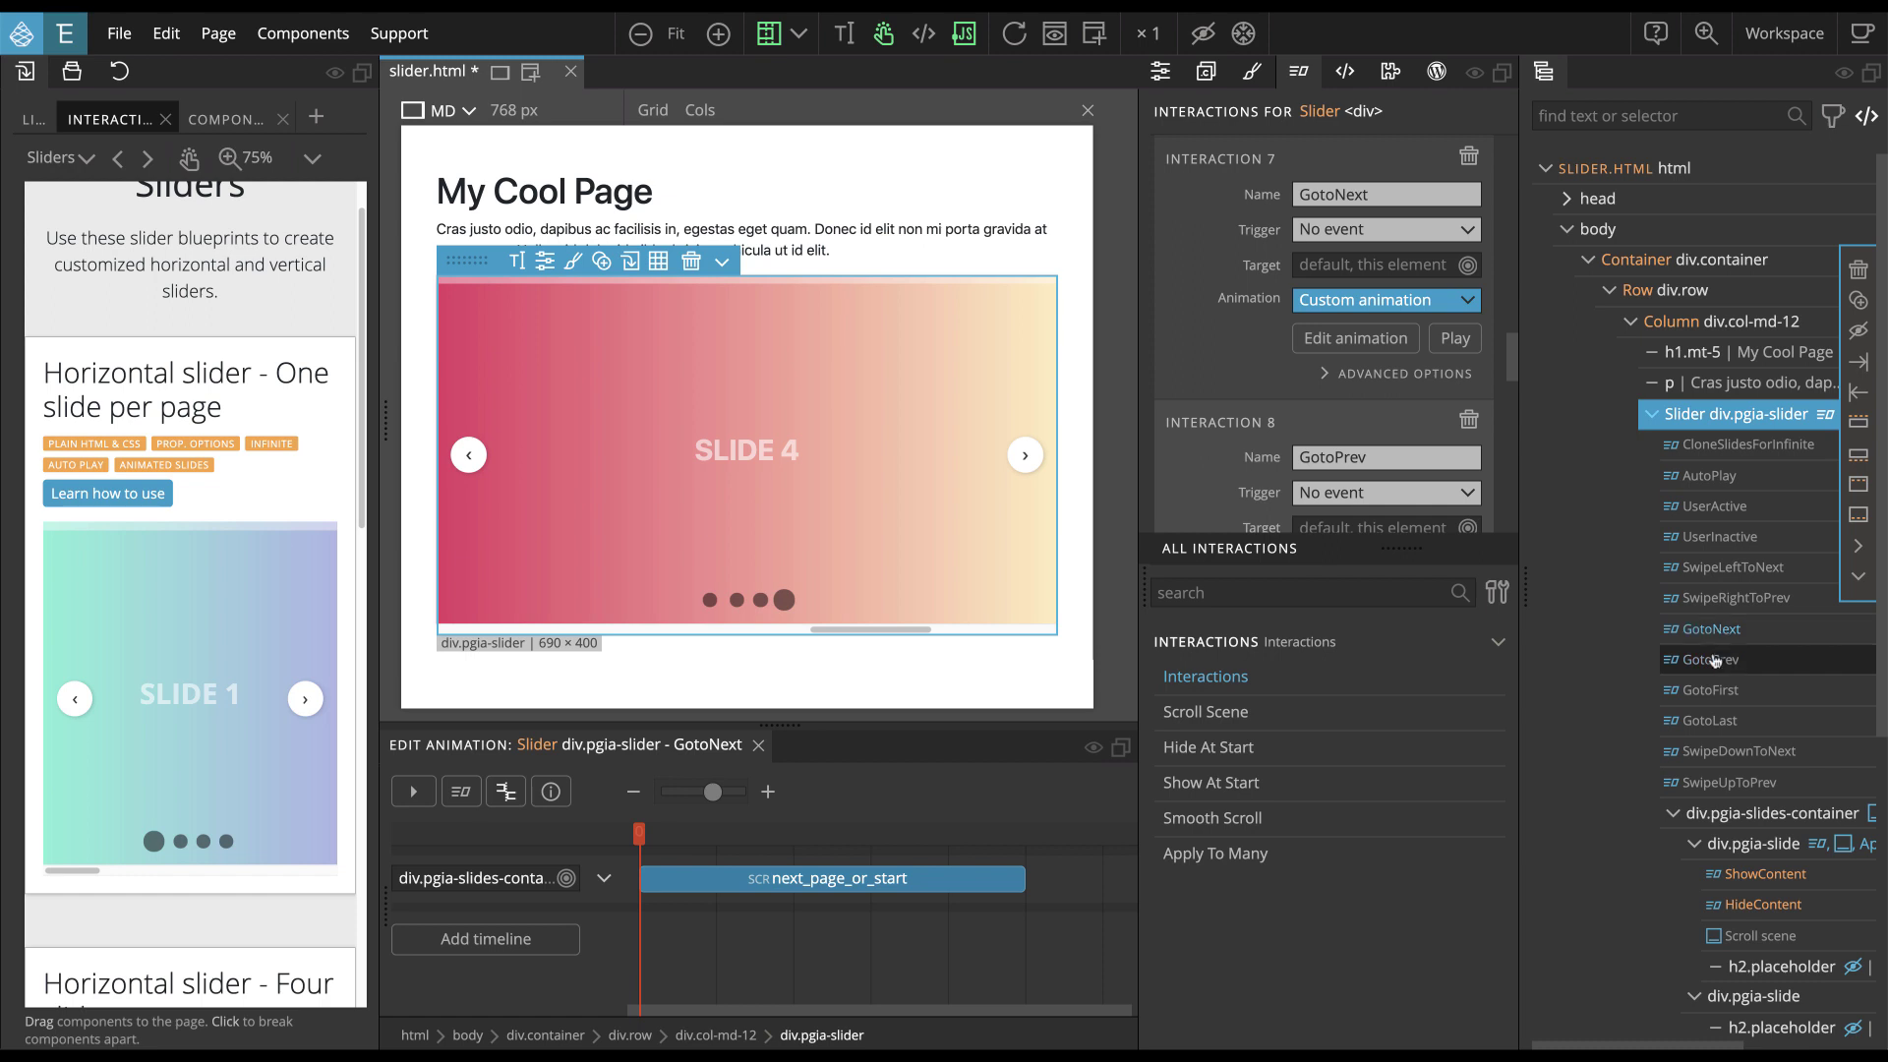
click(1716, 662)
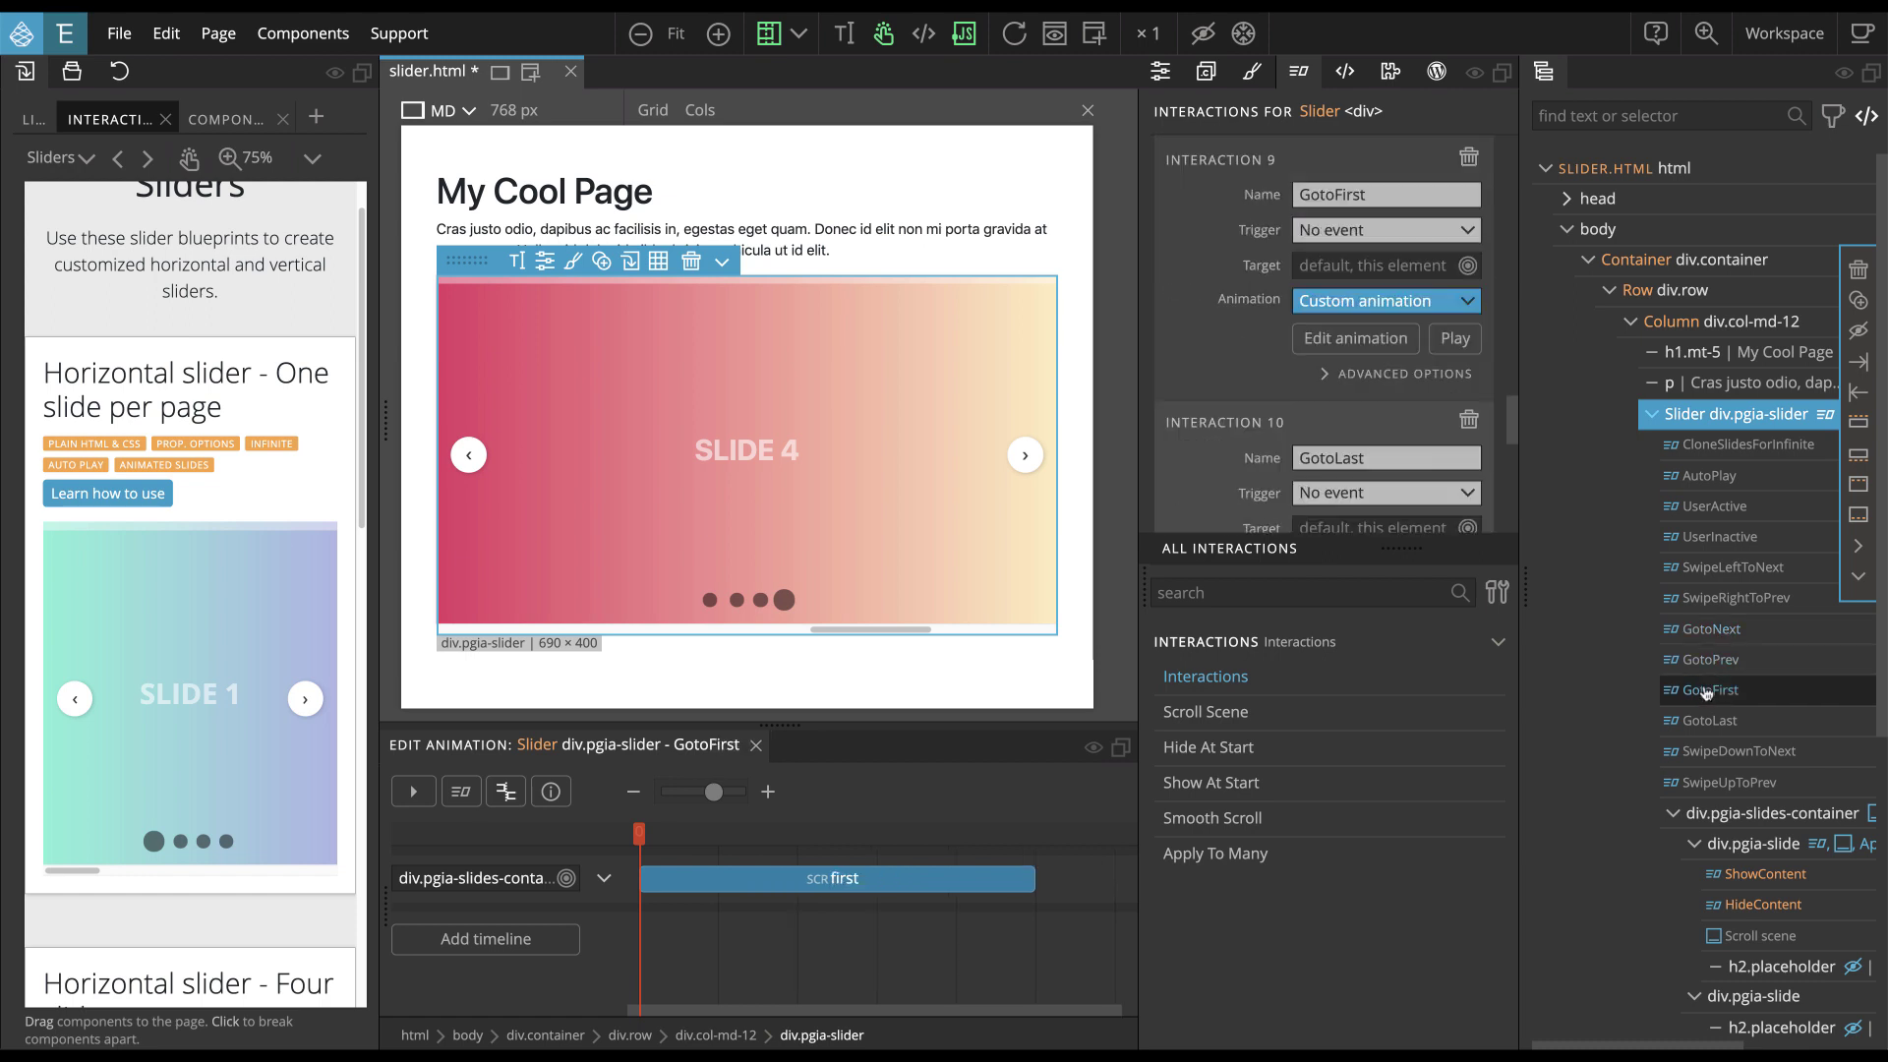
click(1719, 733)
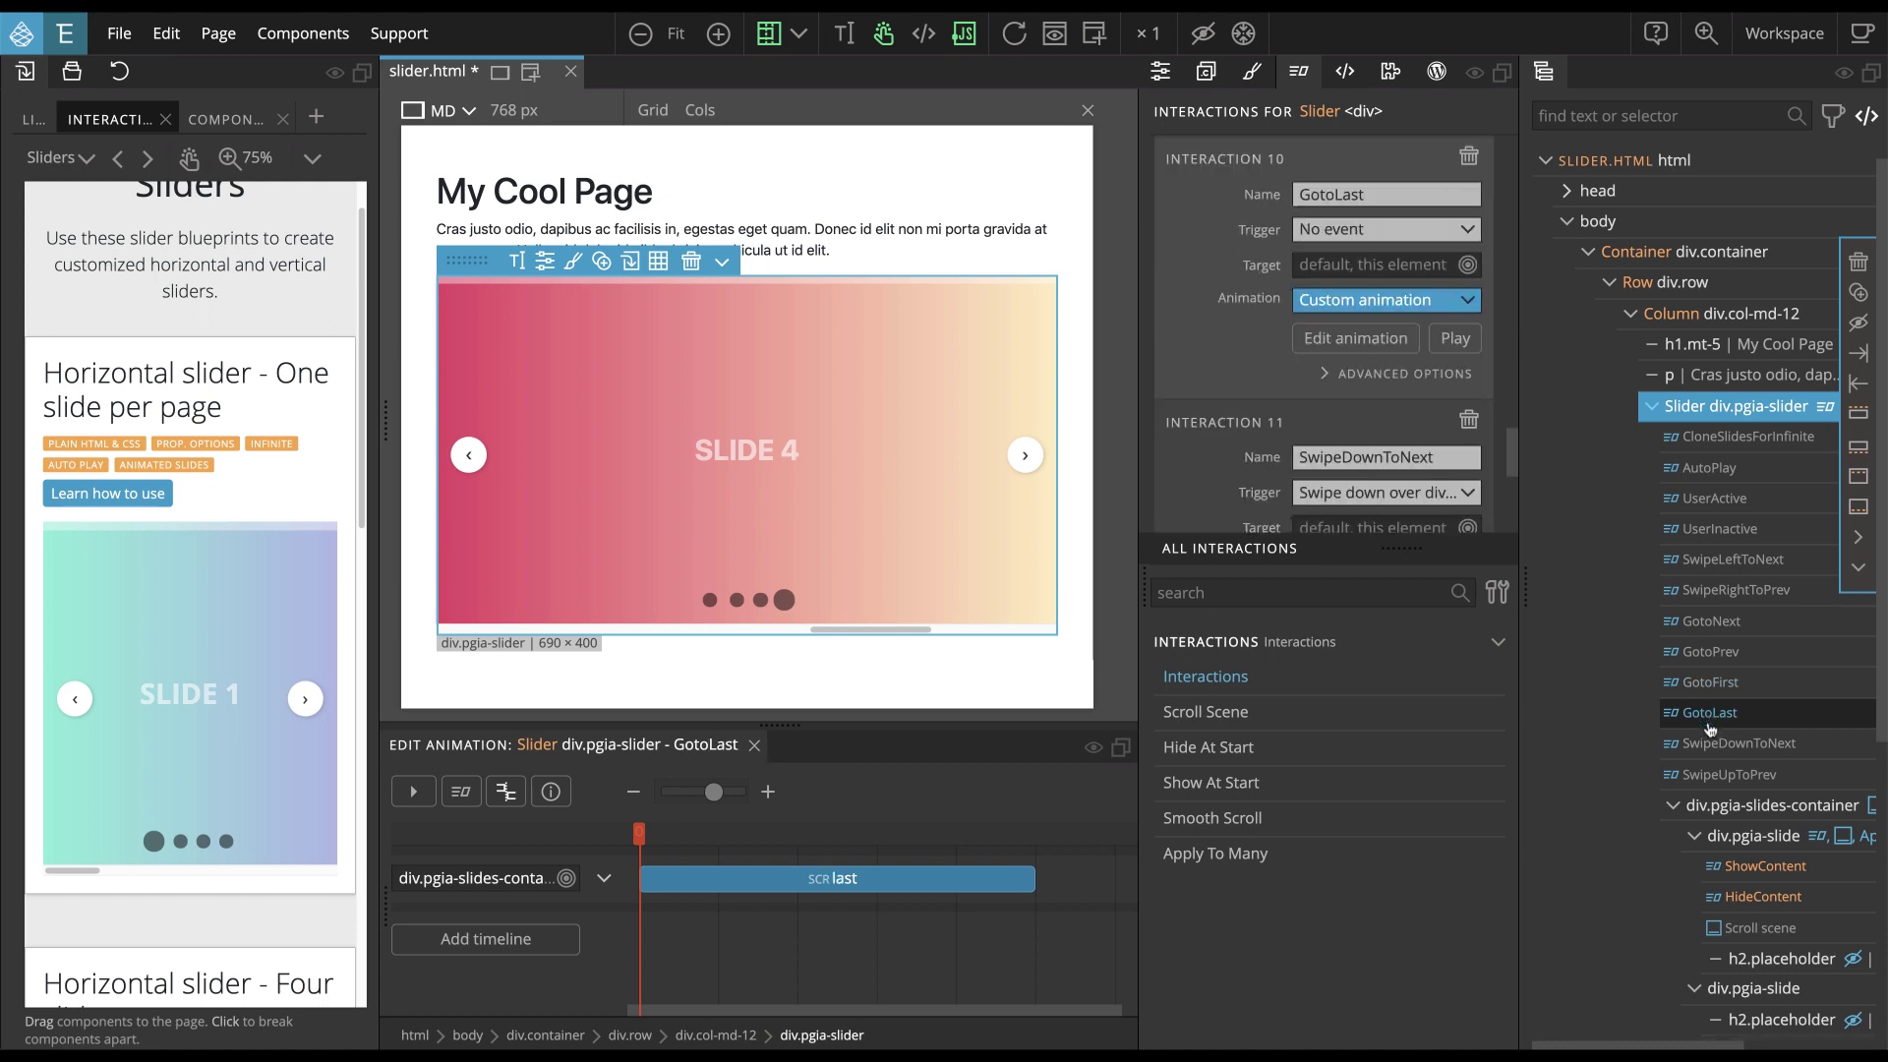
Select the div.pgia-slides-container element and show the start and end settings of its Scroll Scene
scroll(1711, 726, down, 1)
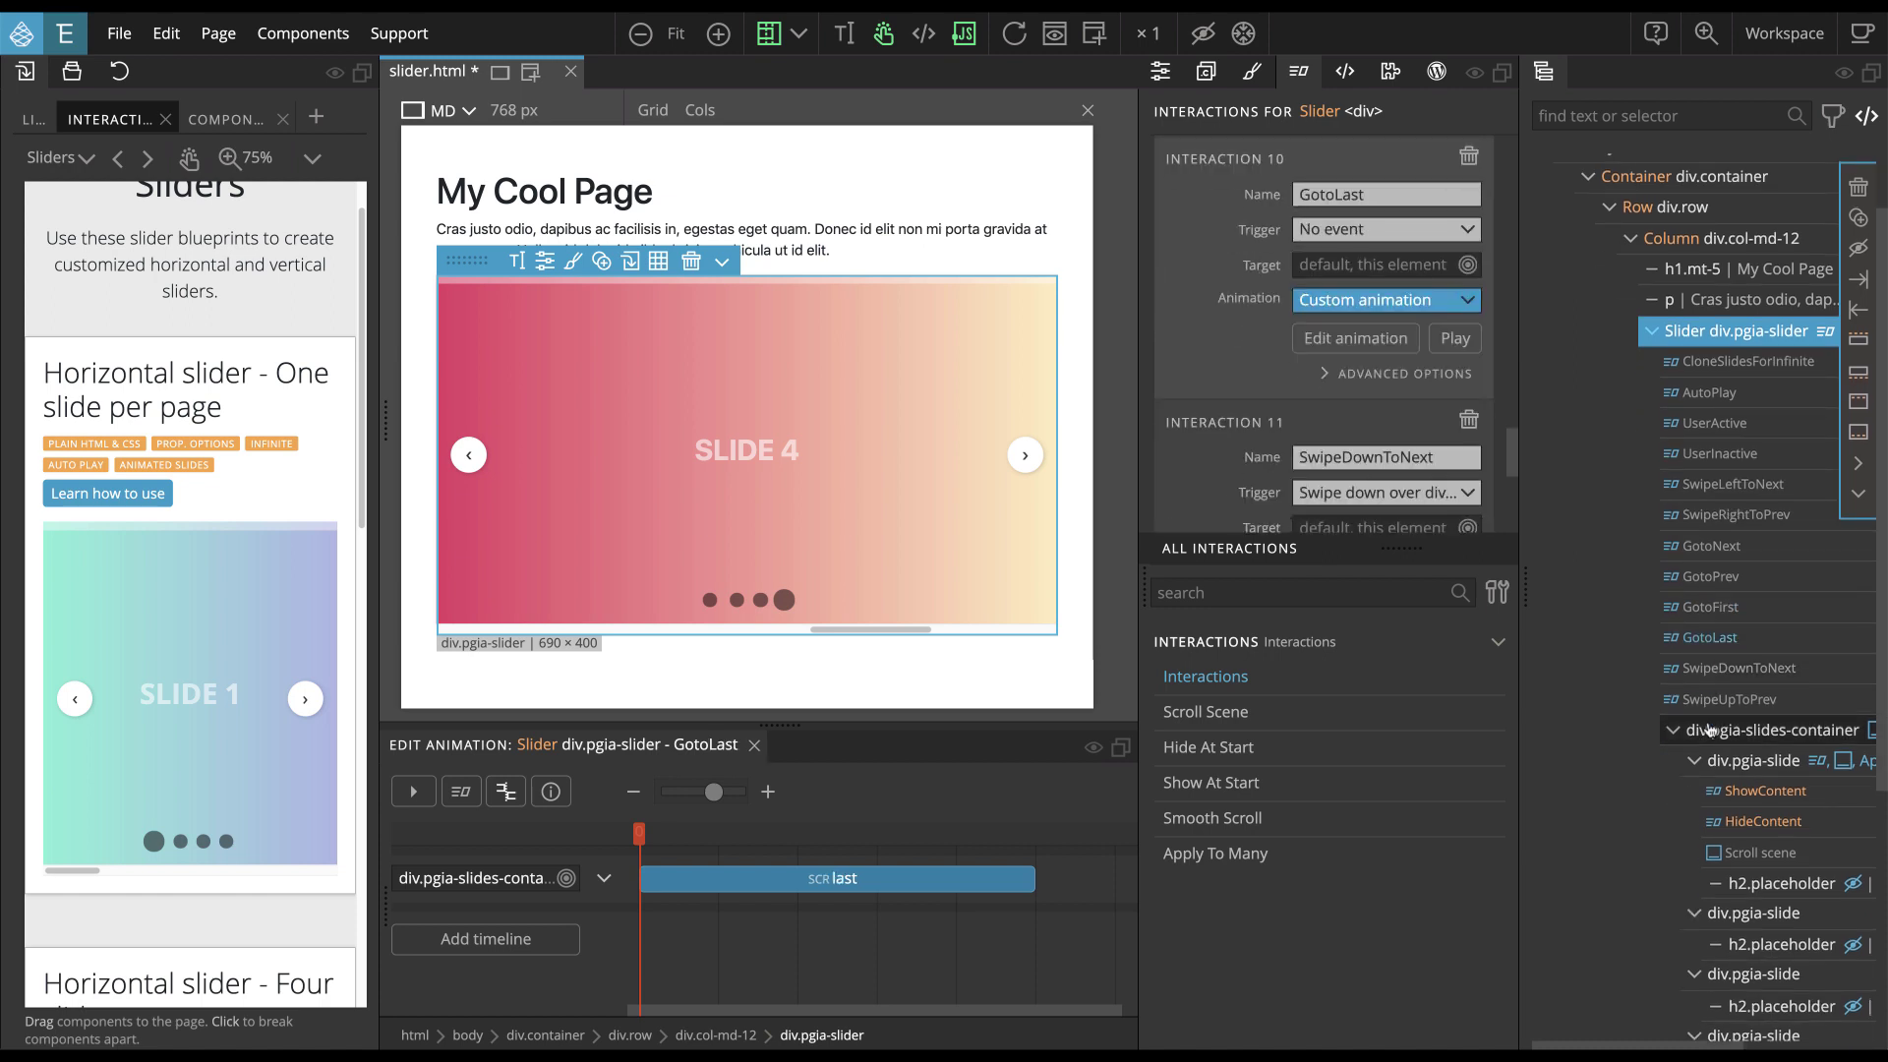
click(1763, 735)
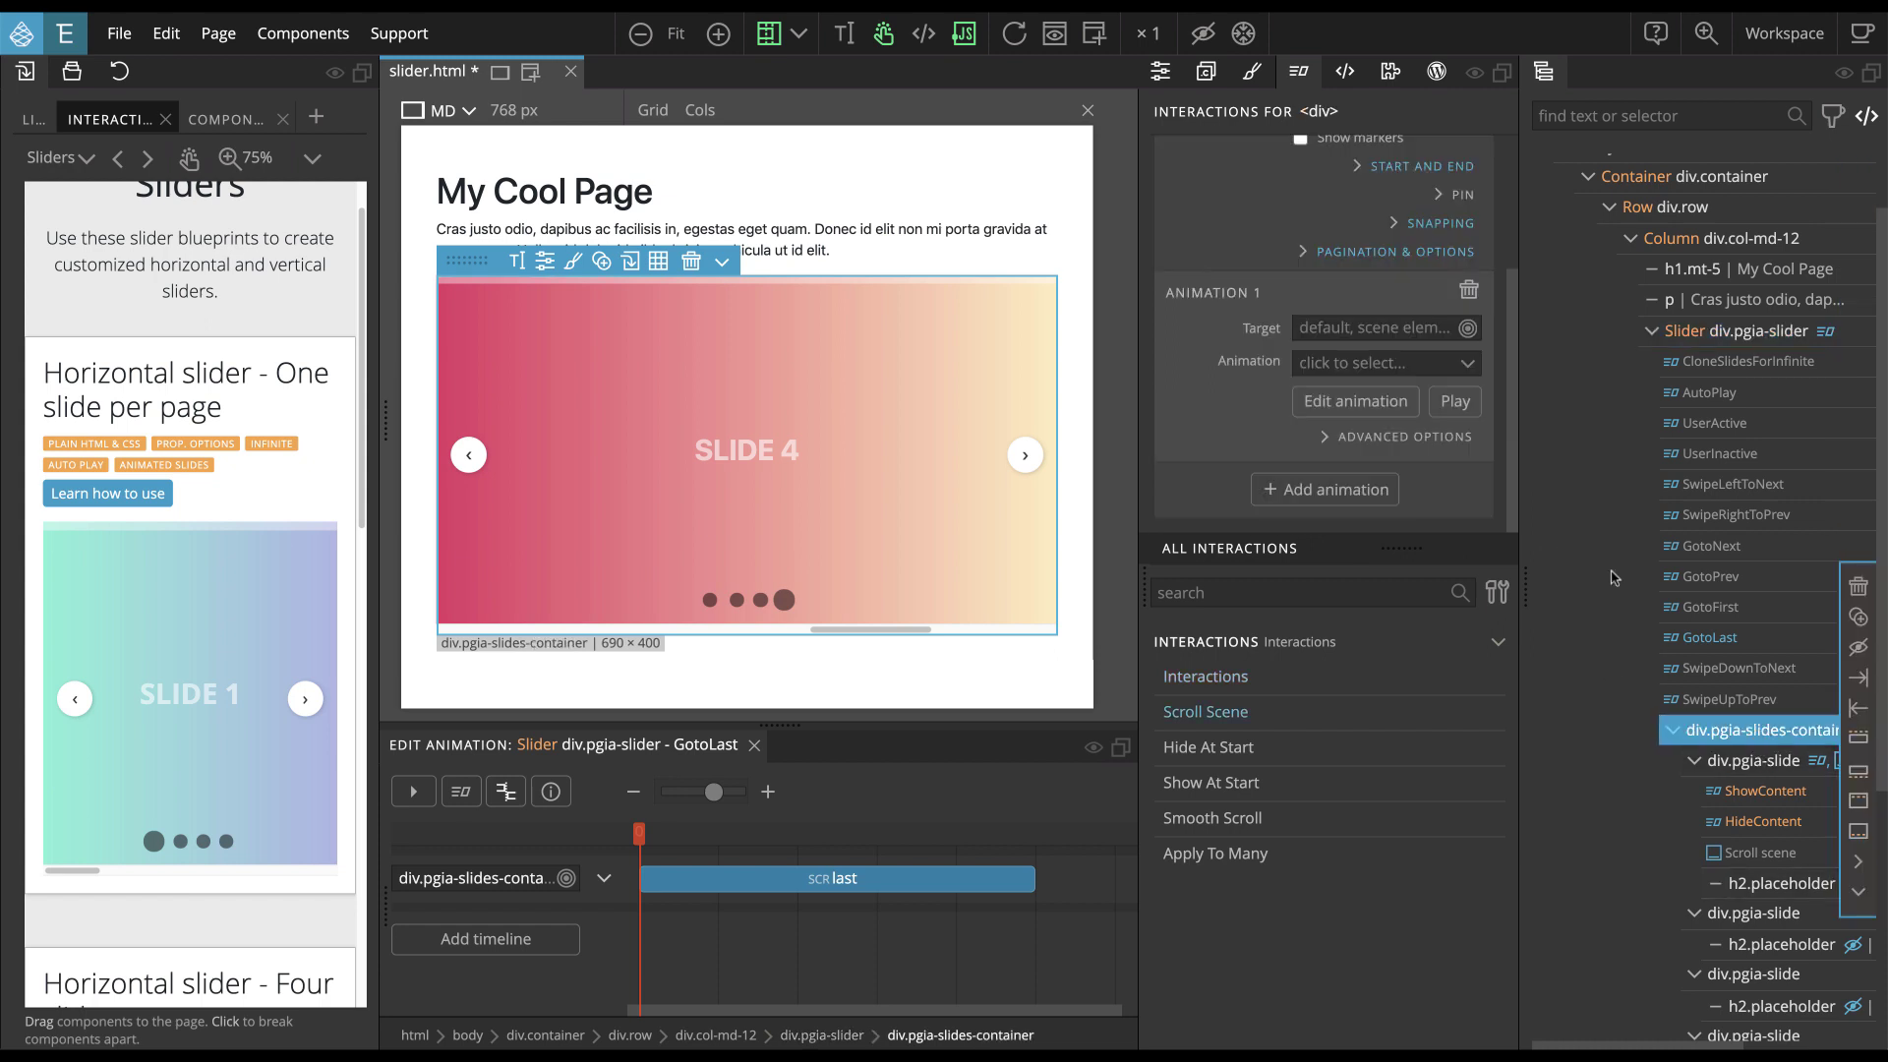
scroll(1413, 403, up, 3)
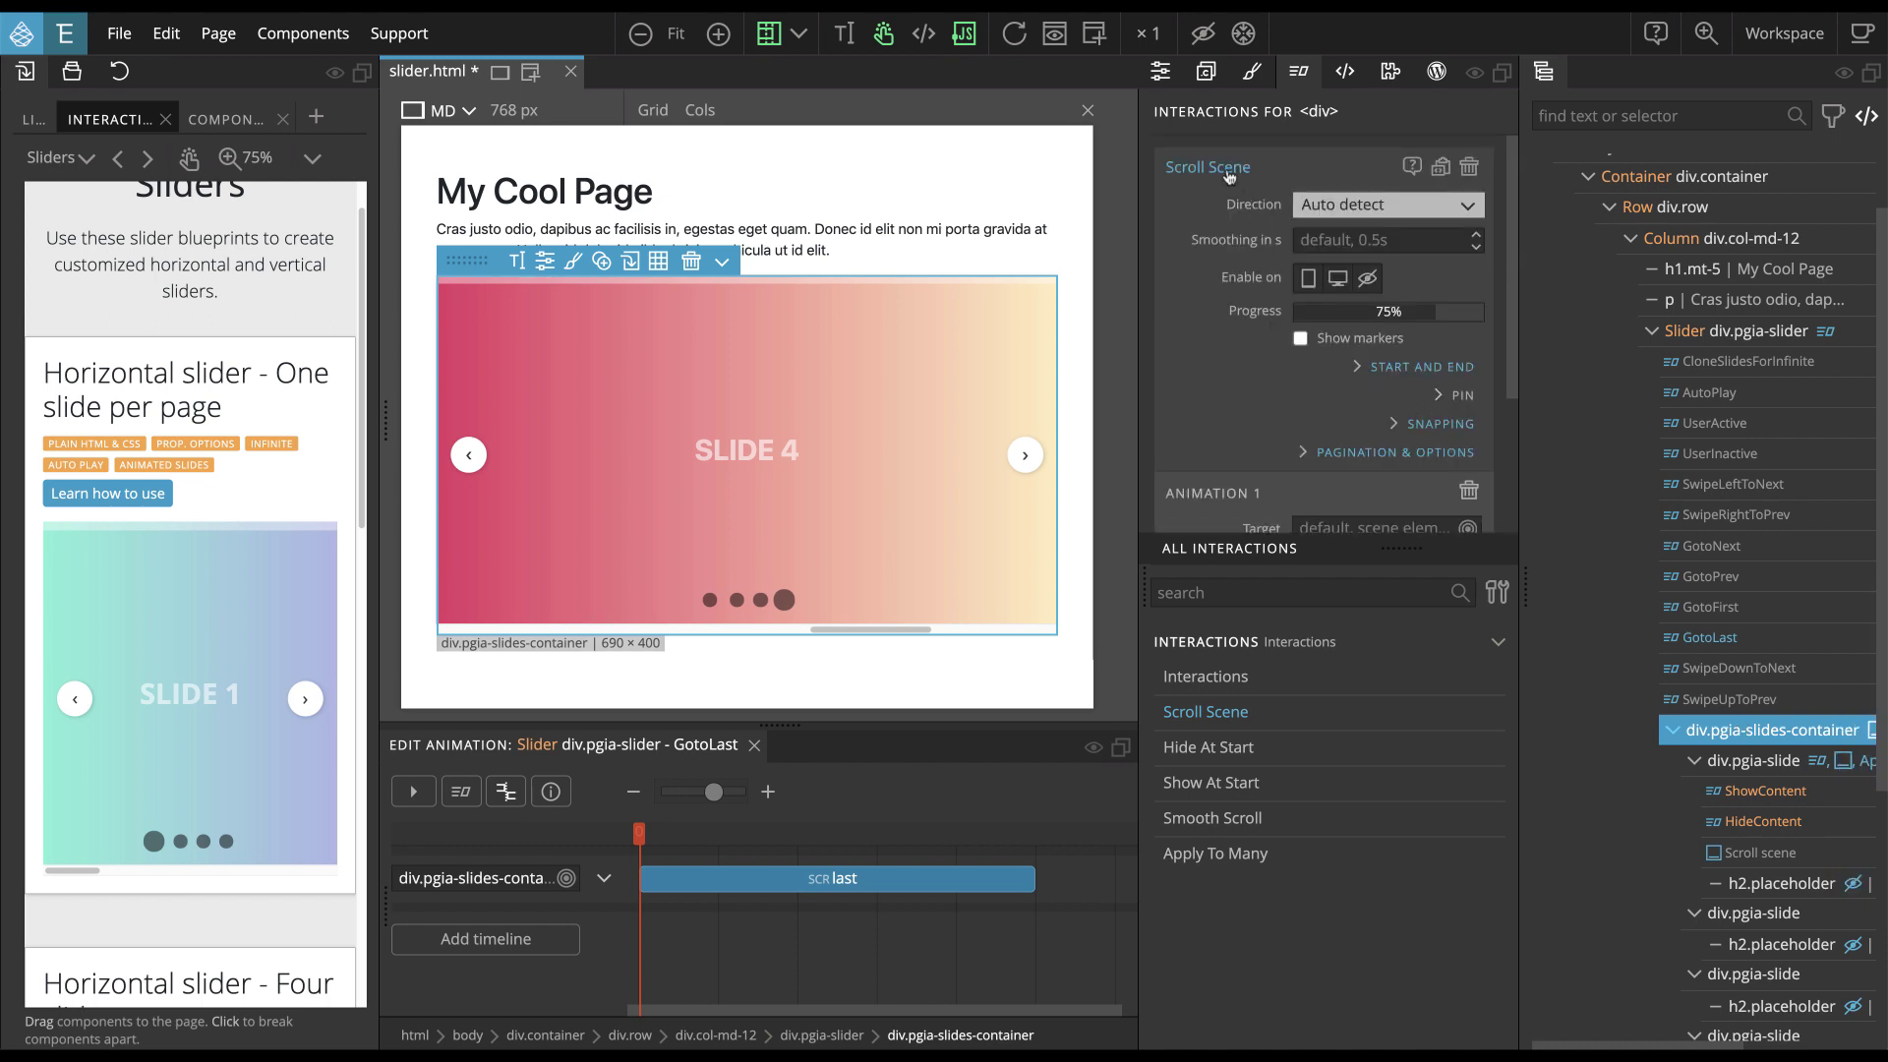
click(1451, 368)
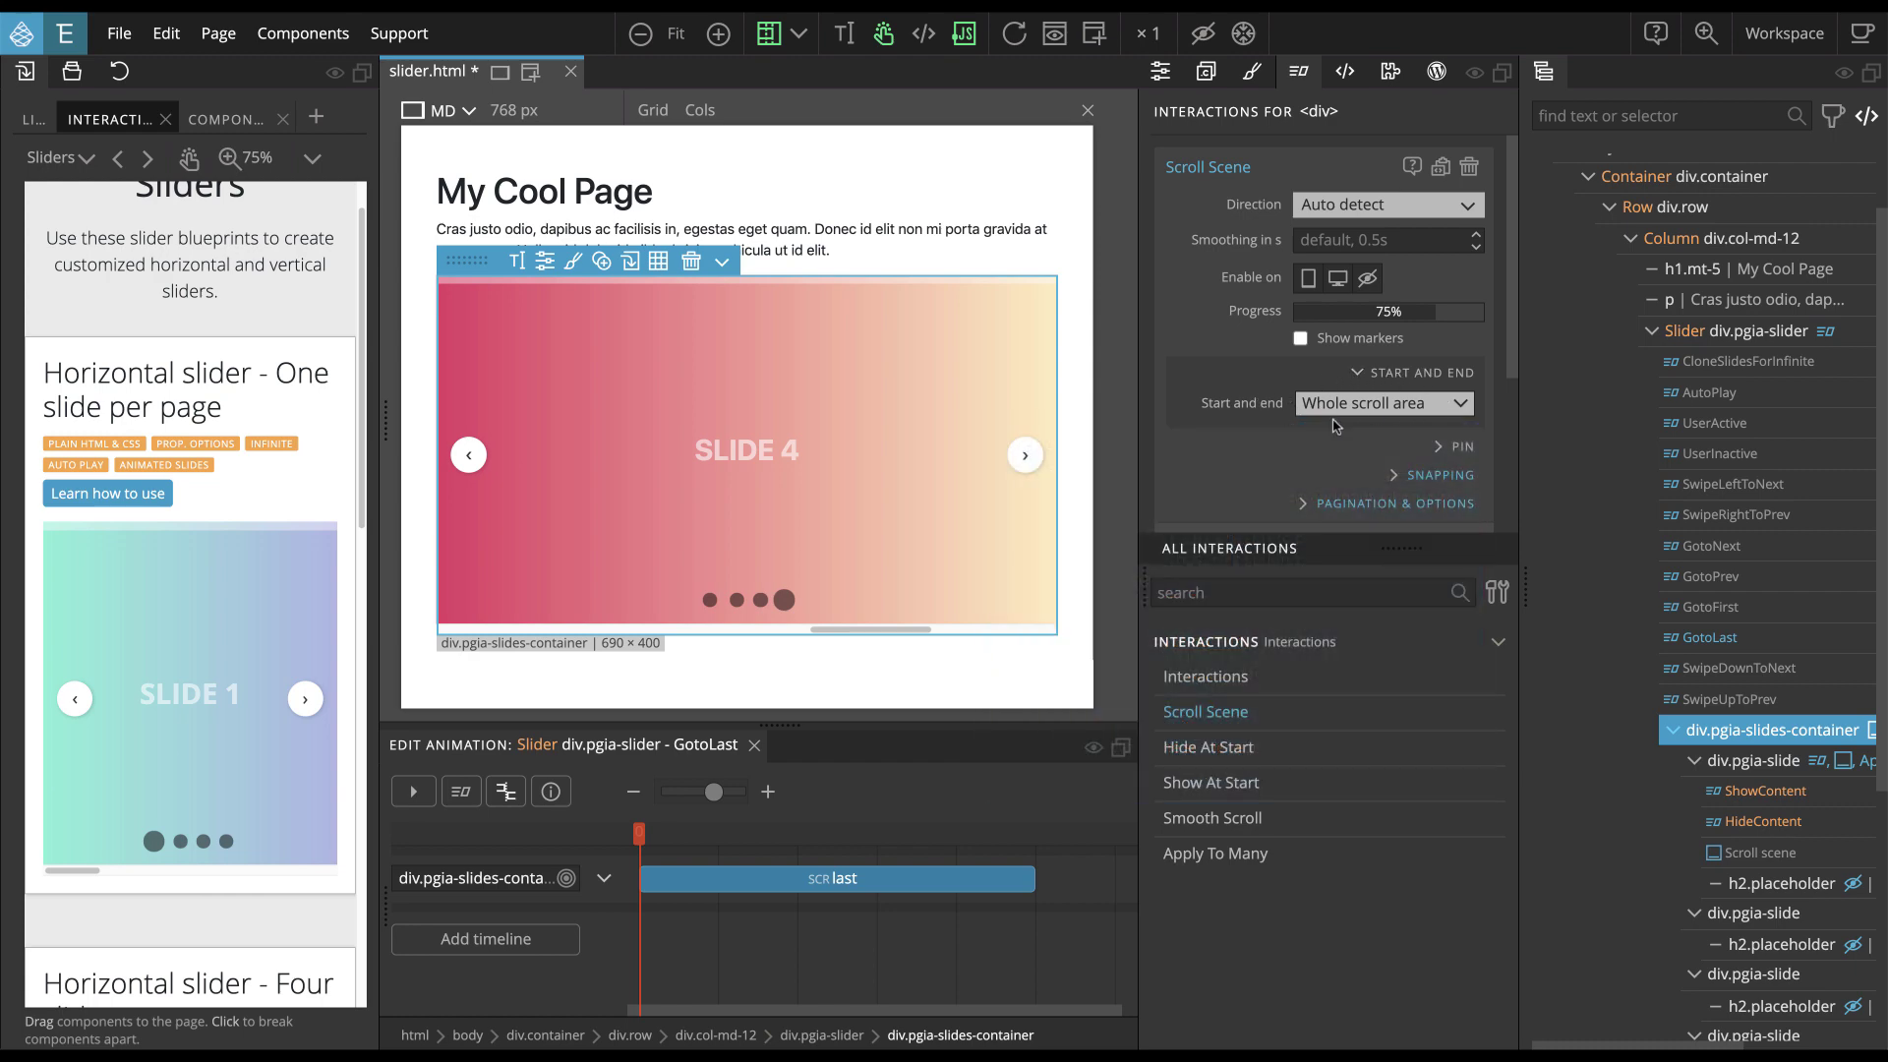
Show the Snapping settings of the slides container's Scroll Scene and examine its snap target, delay and duration options
click(1423, 476)
scroll(1296, 422, down, 3)
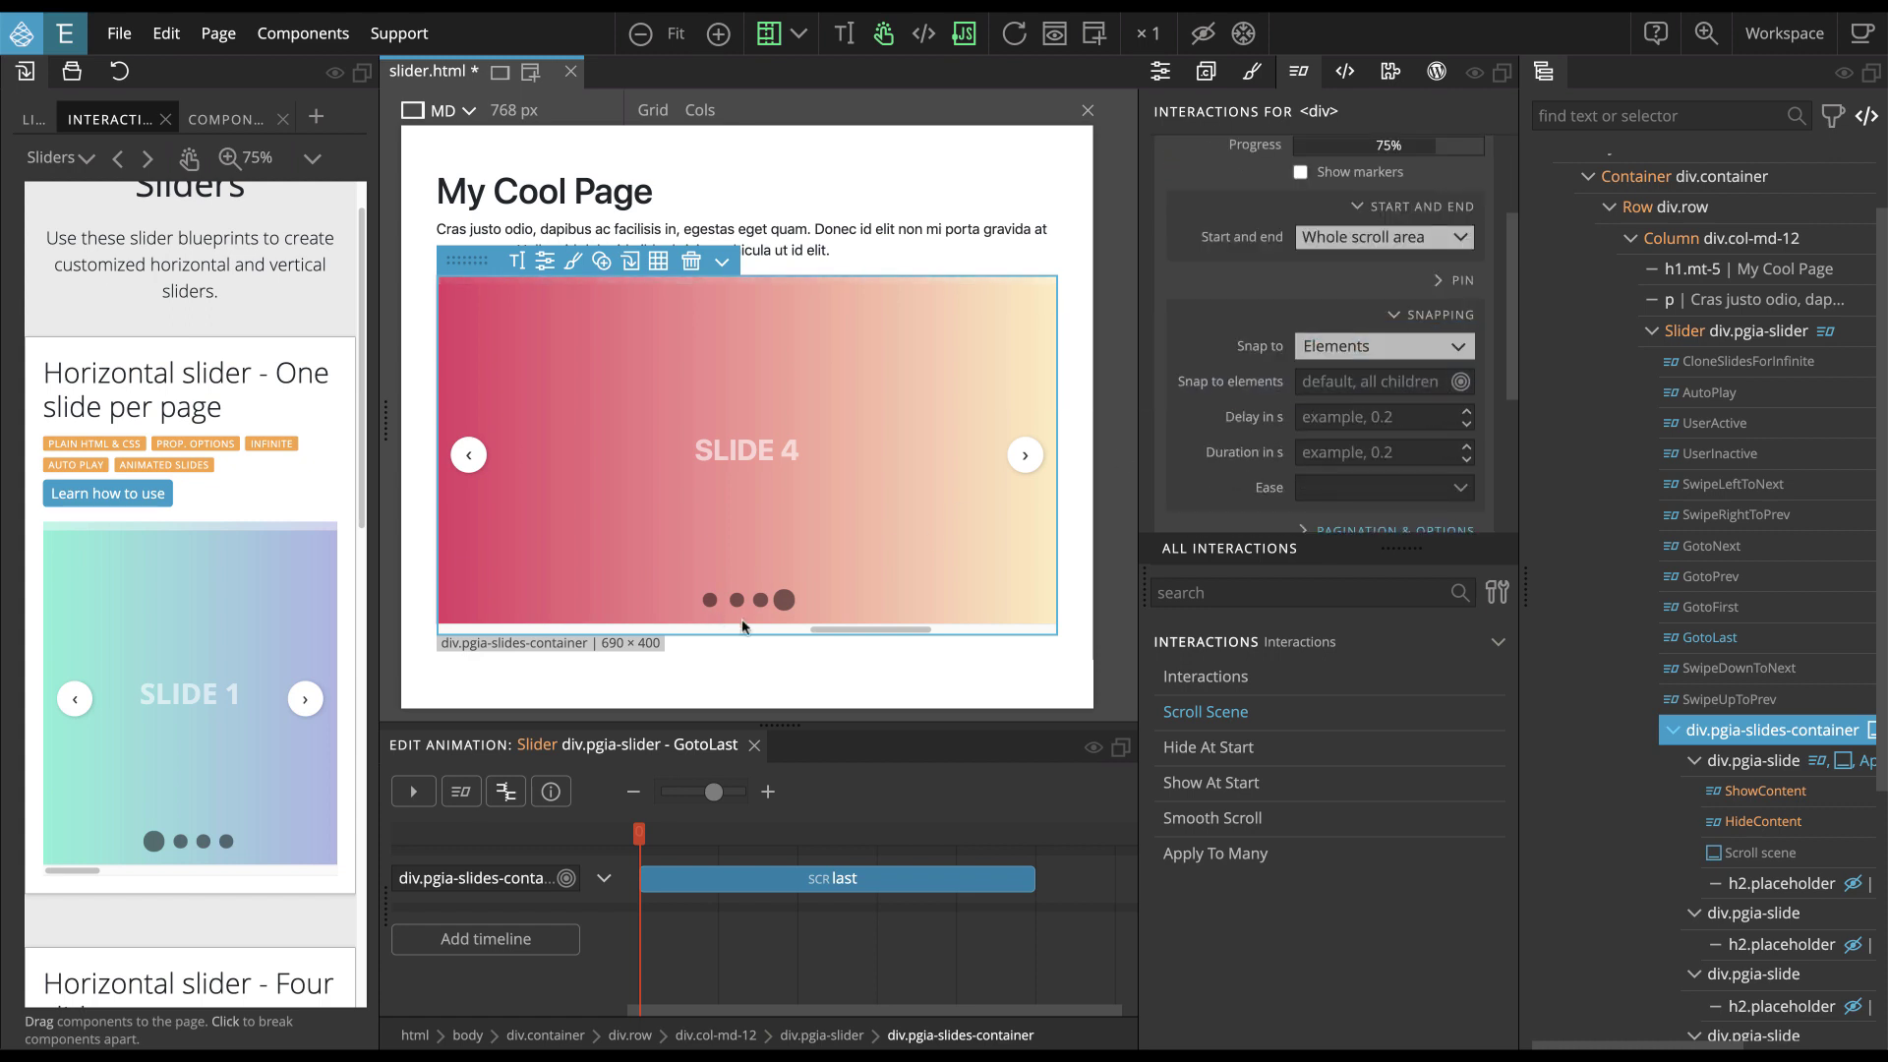
drag(828, 627, 813, 630)
scroll(1280, 396, down, 2)
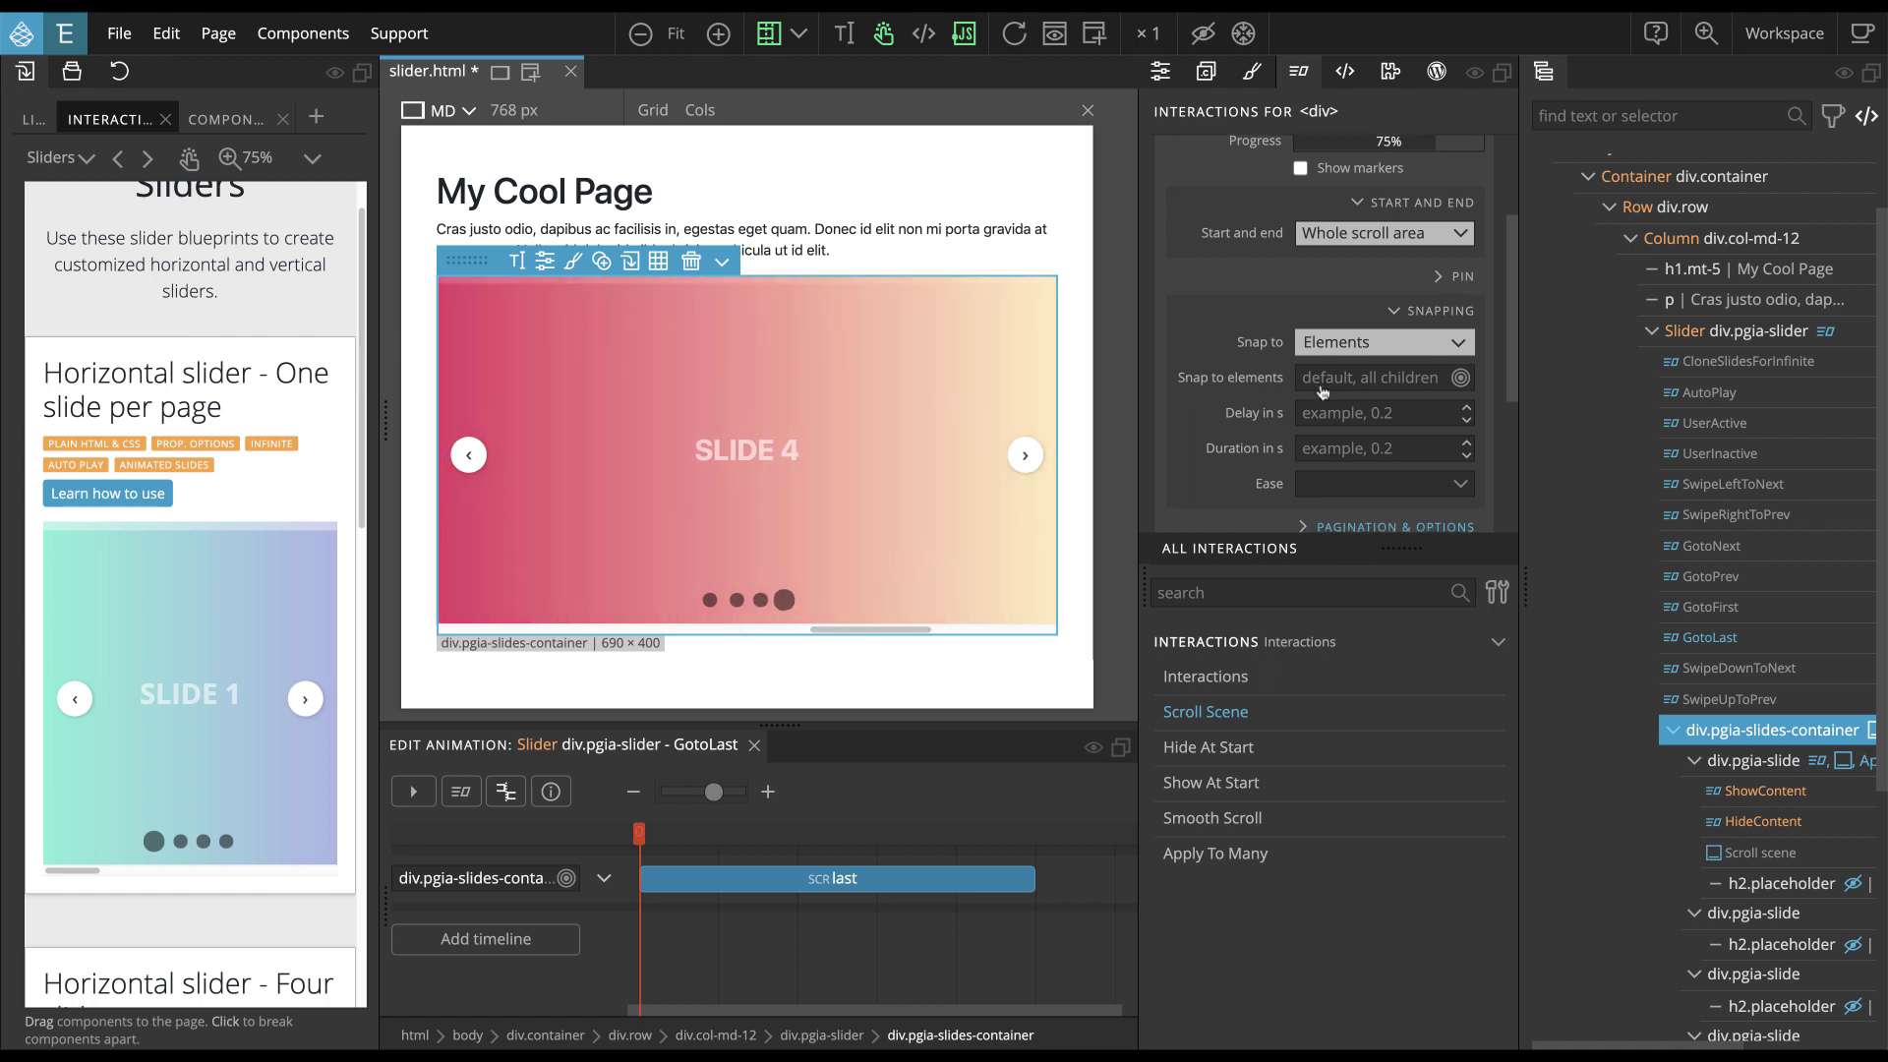
Show the Pagination & Options settings of the slides container's Scroll Scene and examine its items, activate and deactivate animations, and infinite scroll
click(1361, 452)
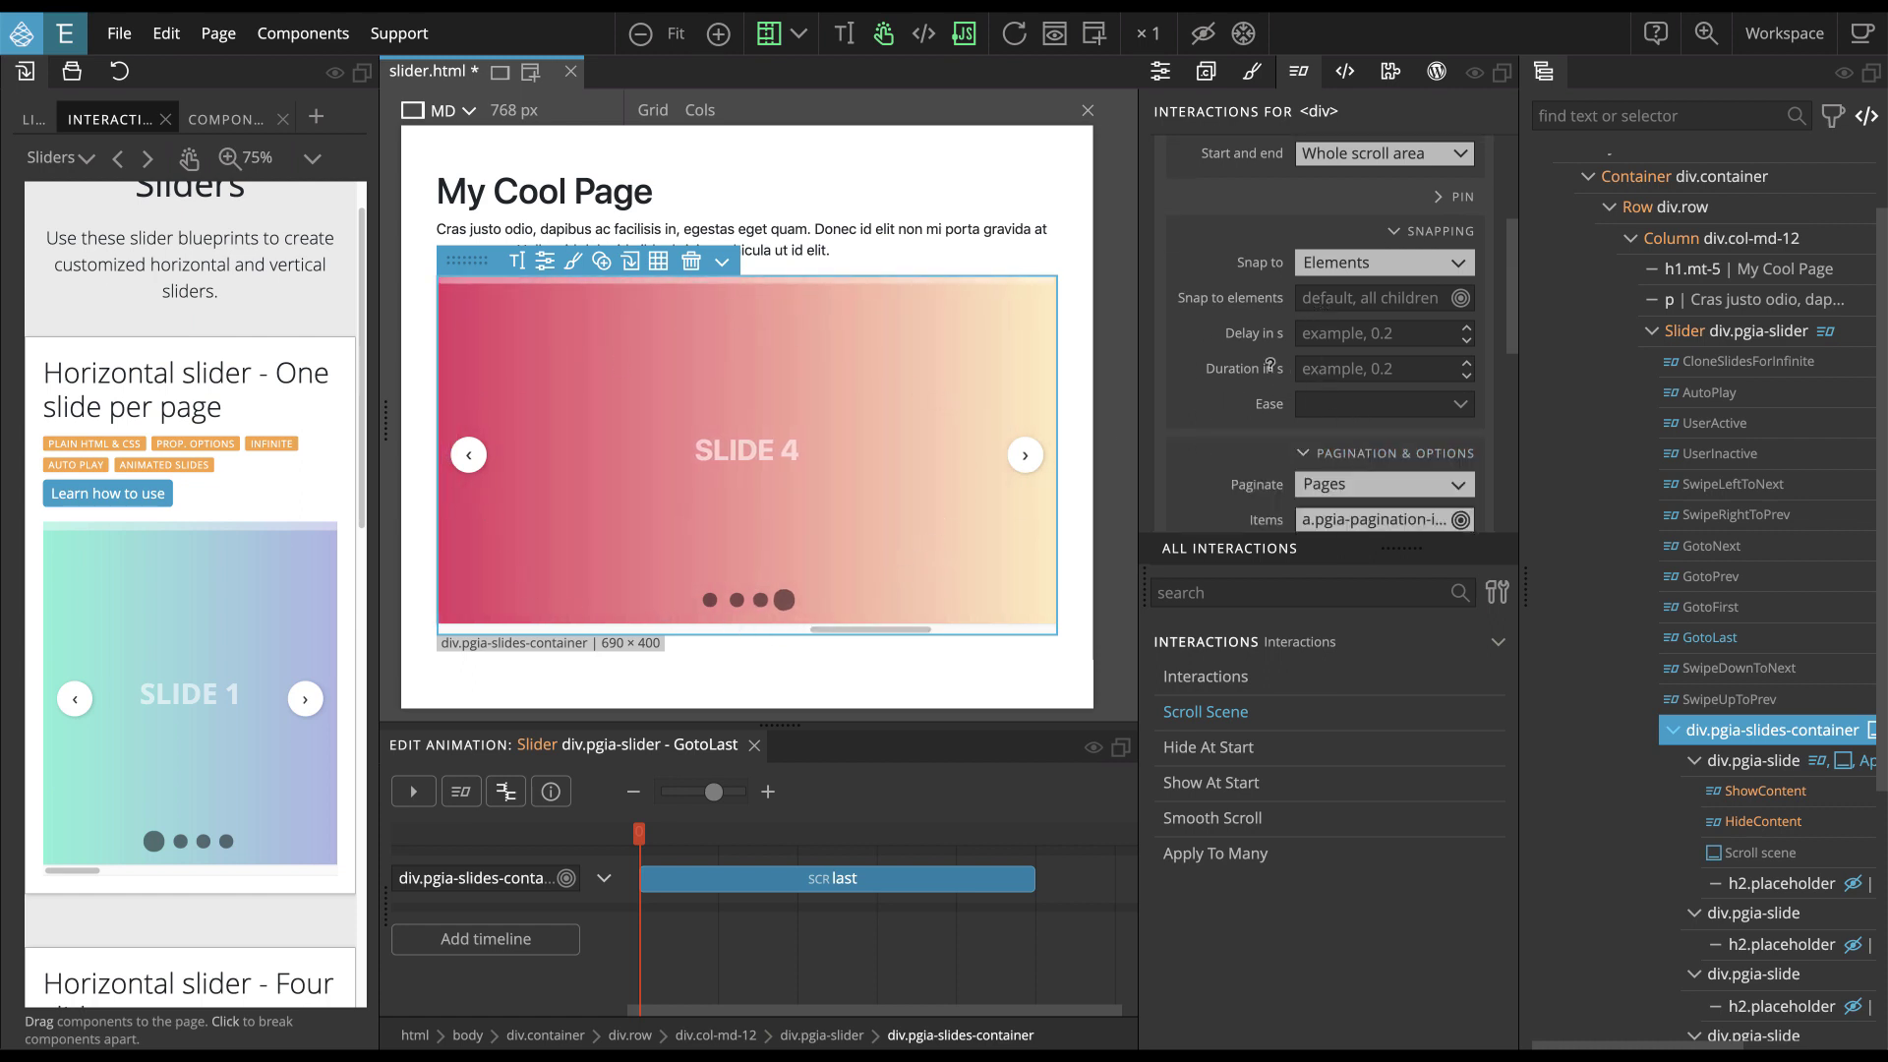
scroll(1269, 368, down, 1)
scroll(1246, 369, down, 3)
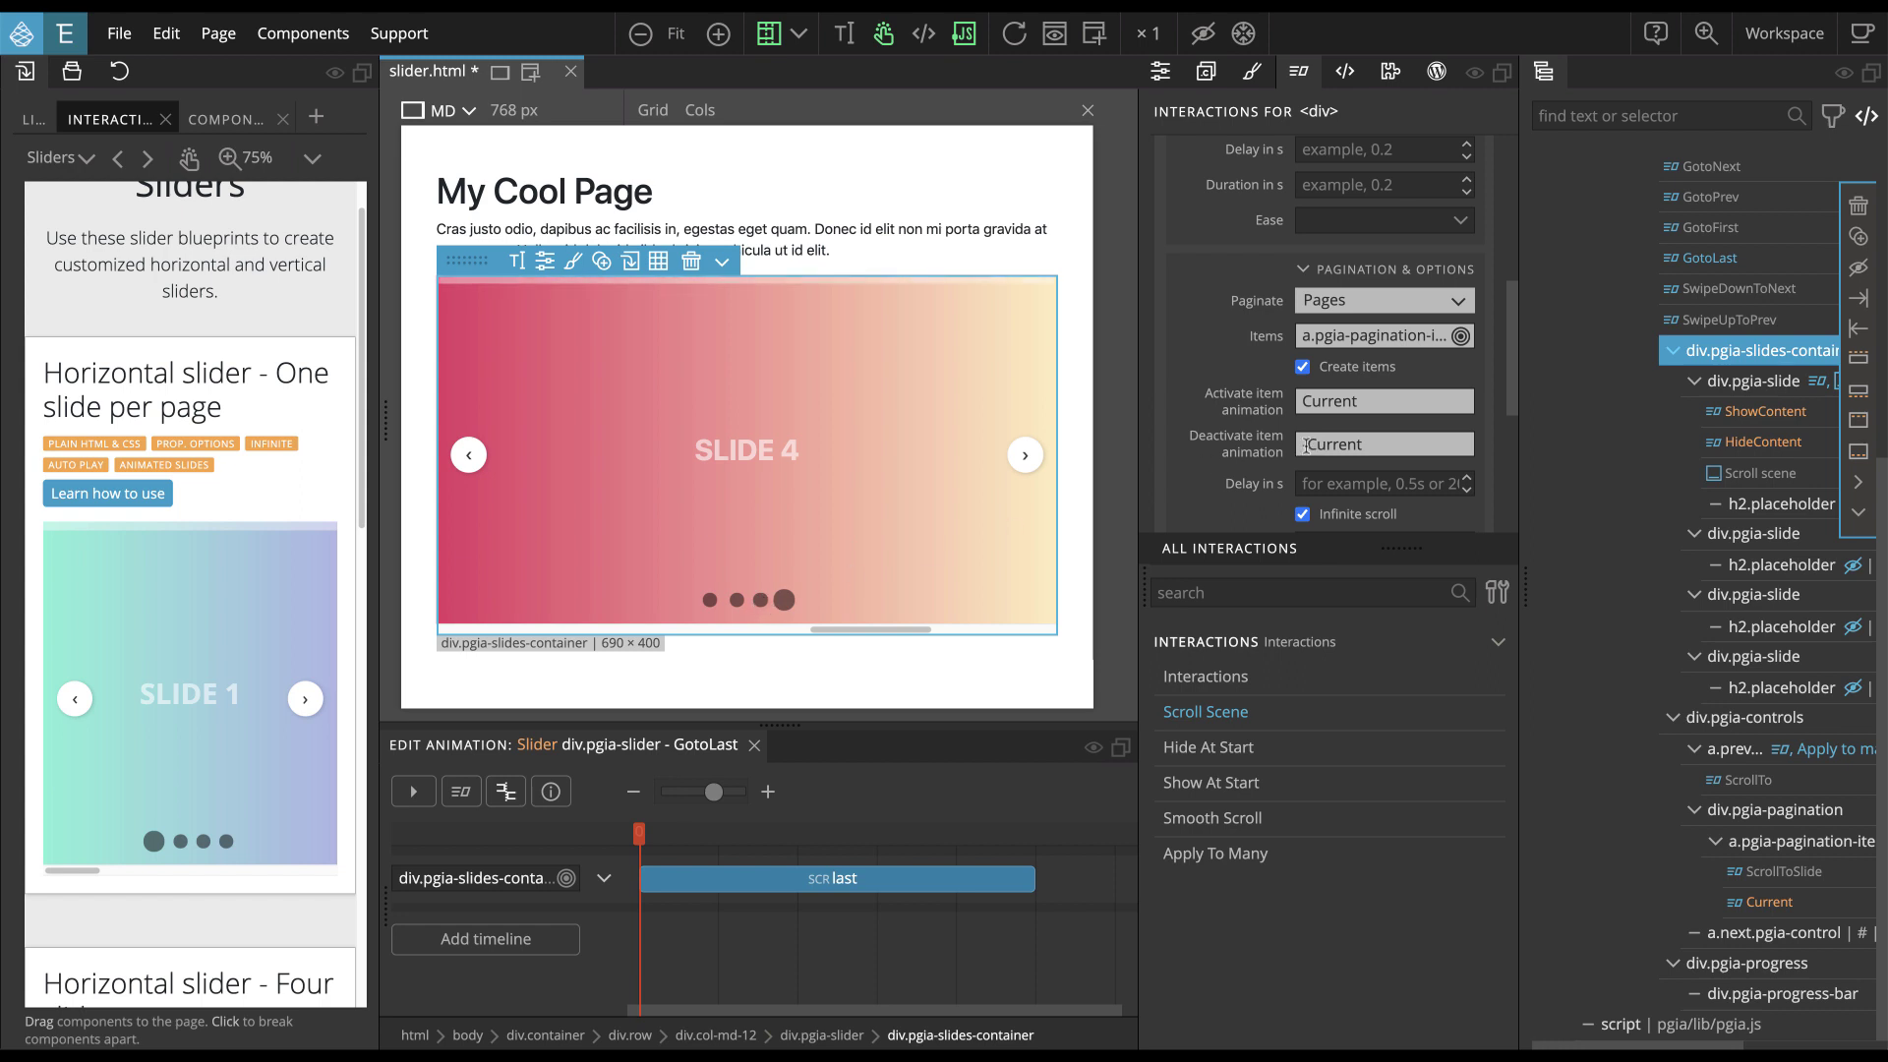
click(1300, 445)
text(-)
scroll(1420, 457, down, 2)
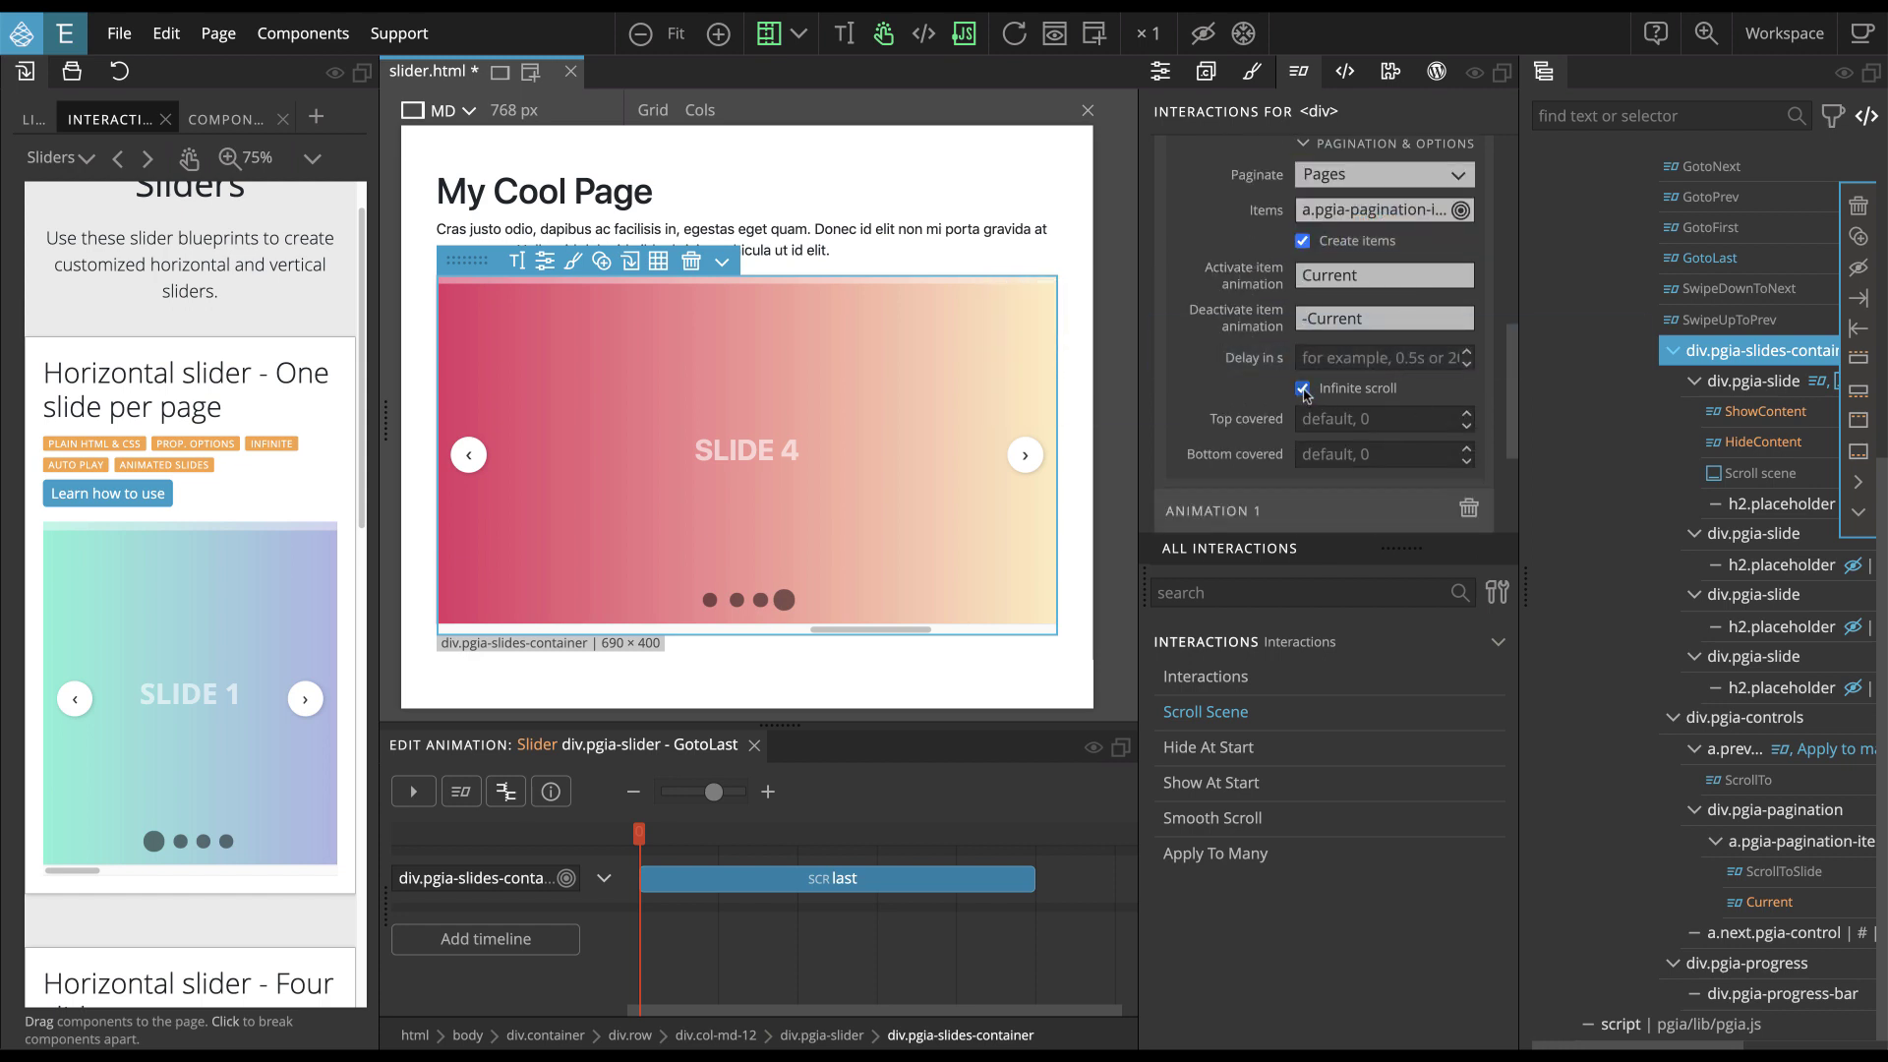
scroll(1306, 395, down, 3)
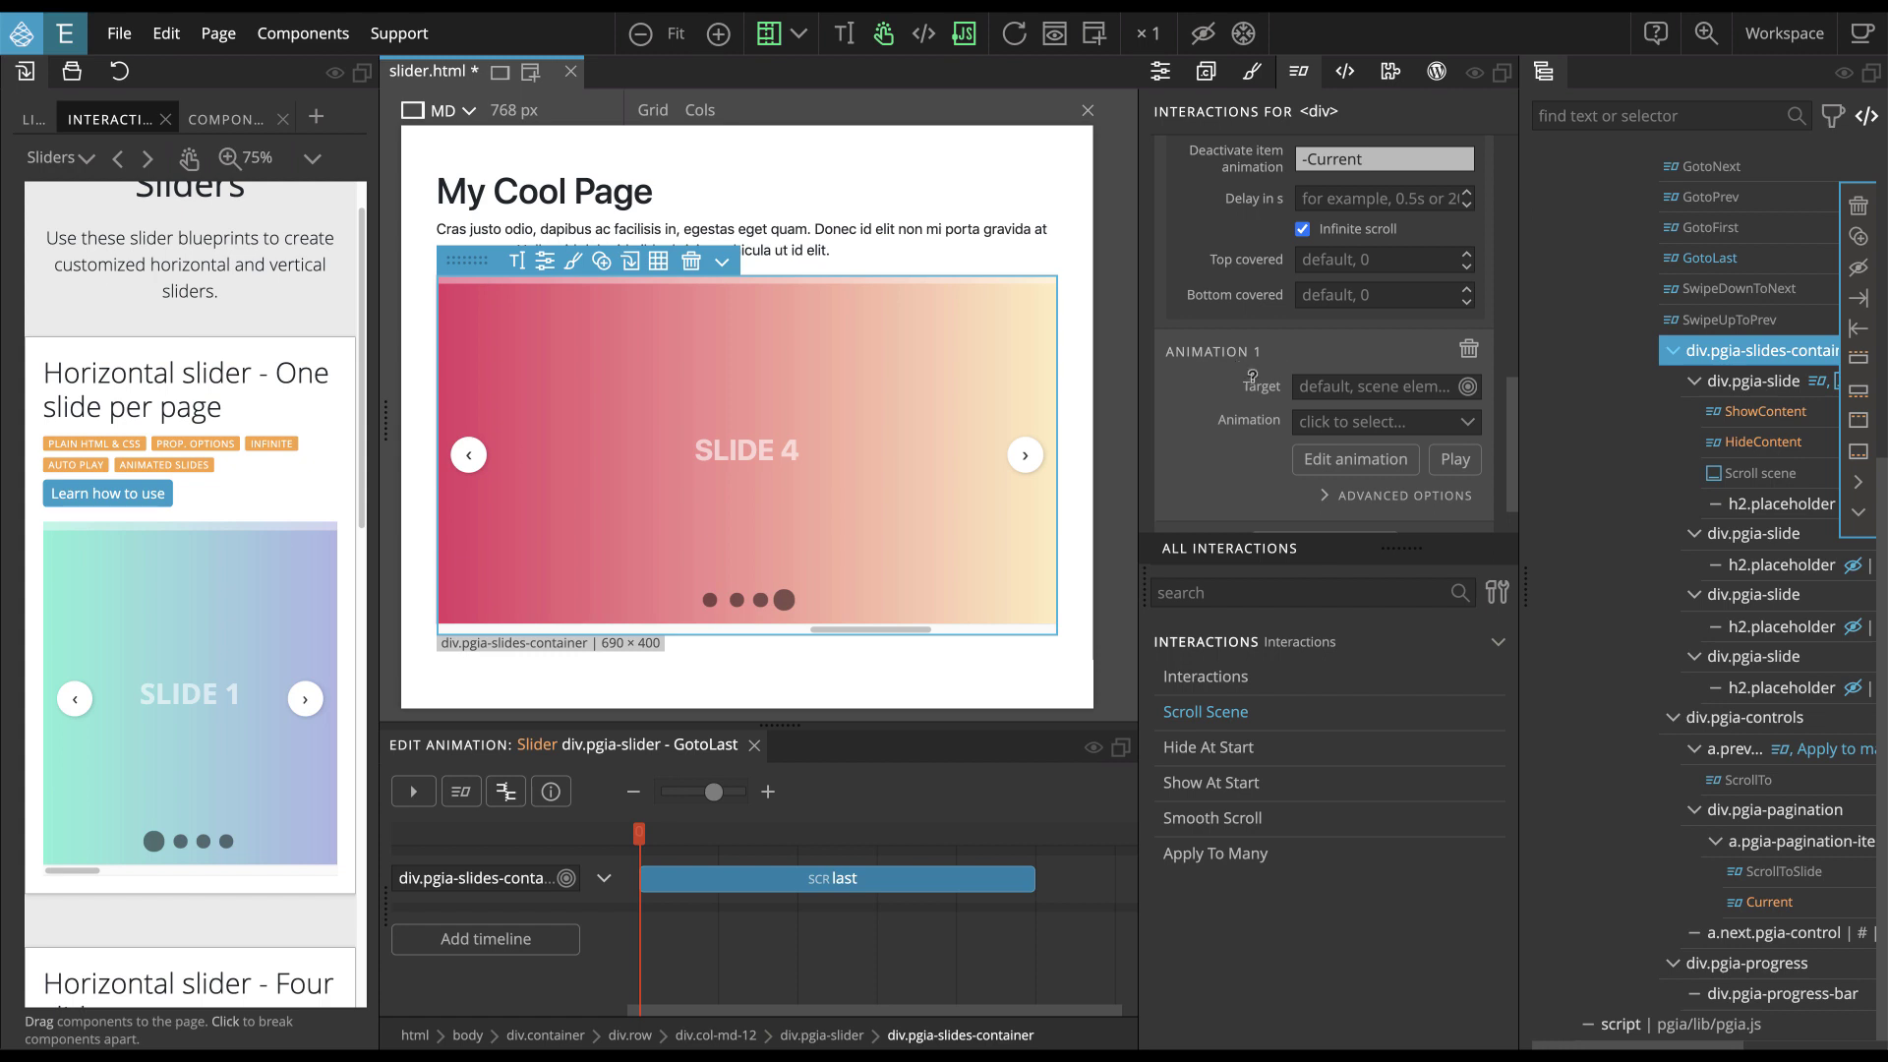
scroll(1248, 379, up, 4)
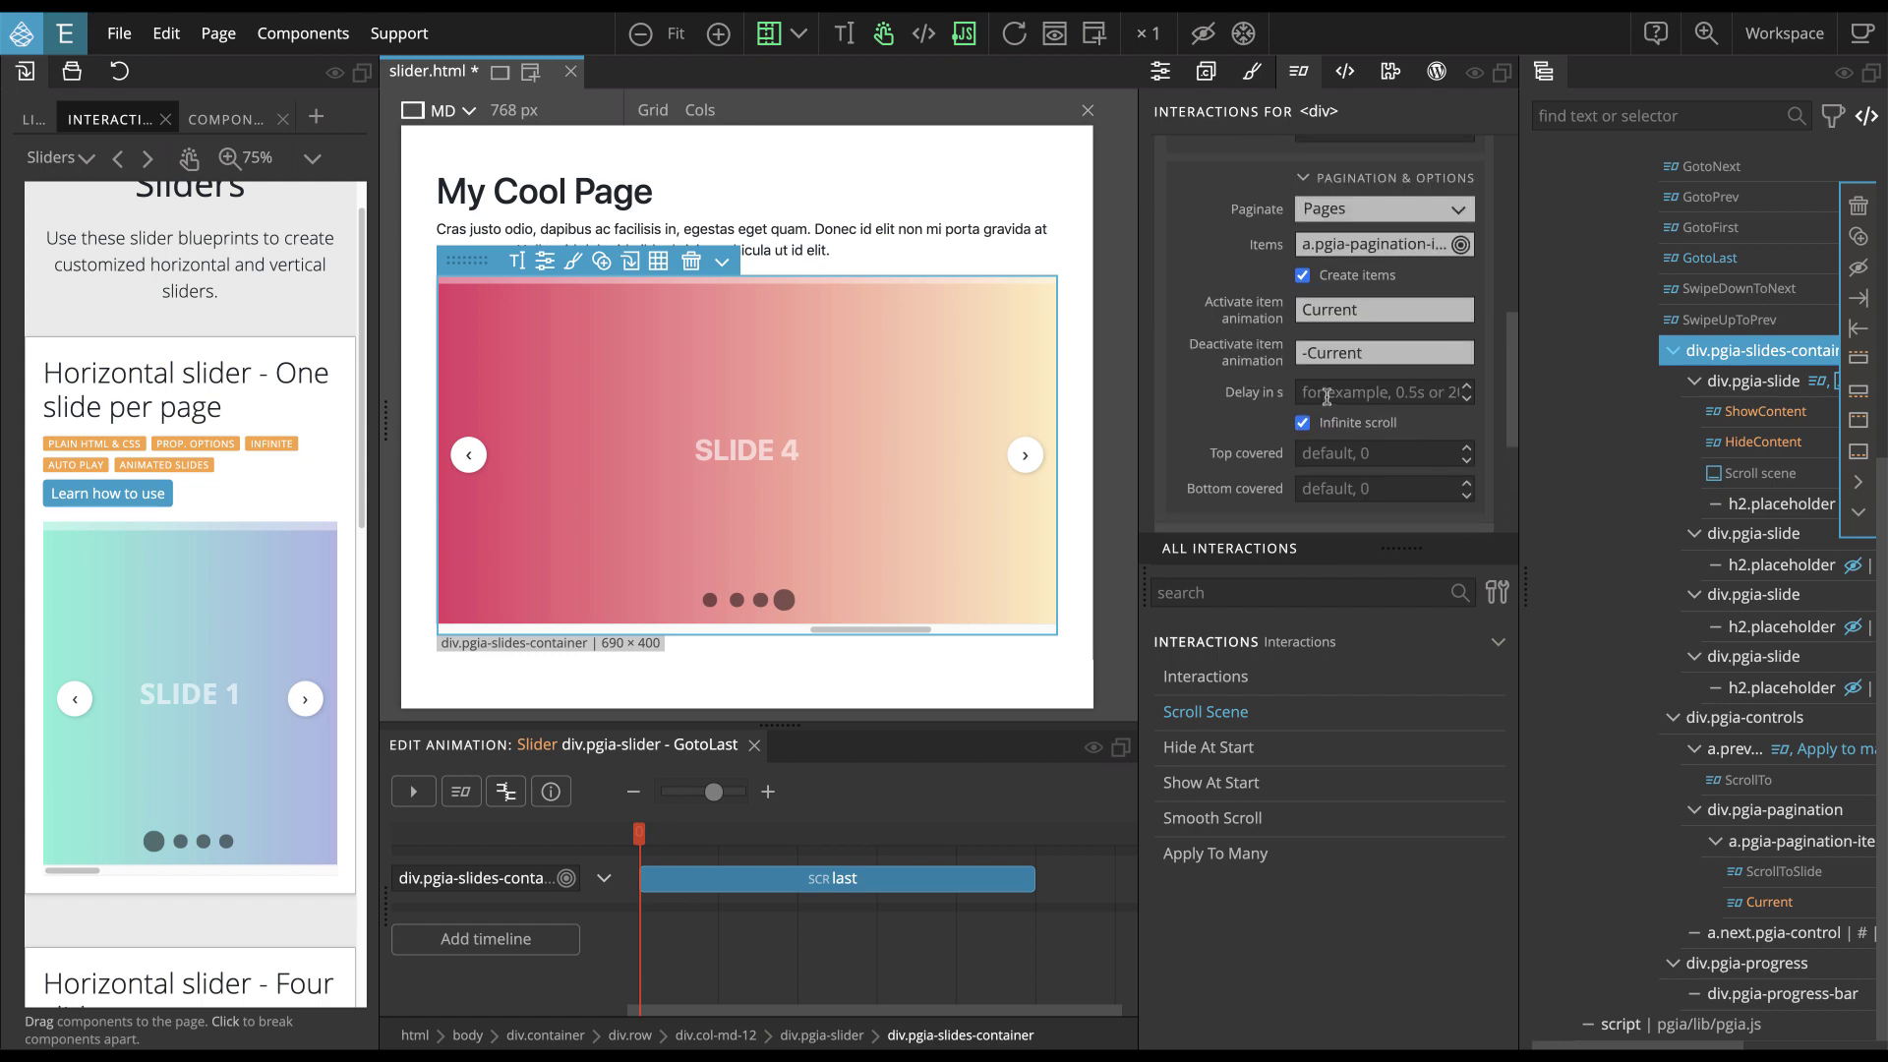
scroll(1338, 379, up, 4)
scroll(1337, 379, up, 2)
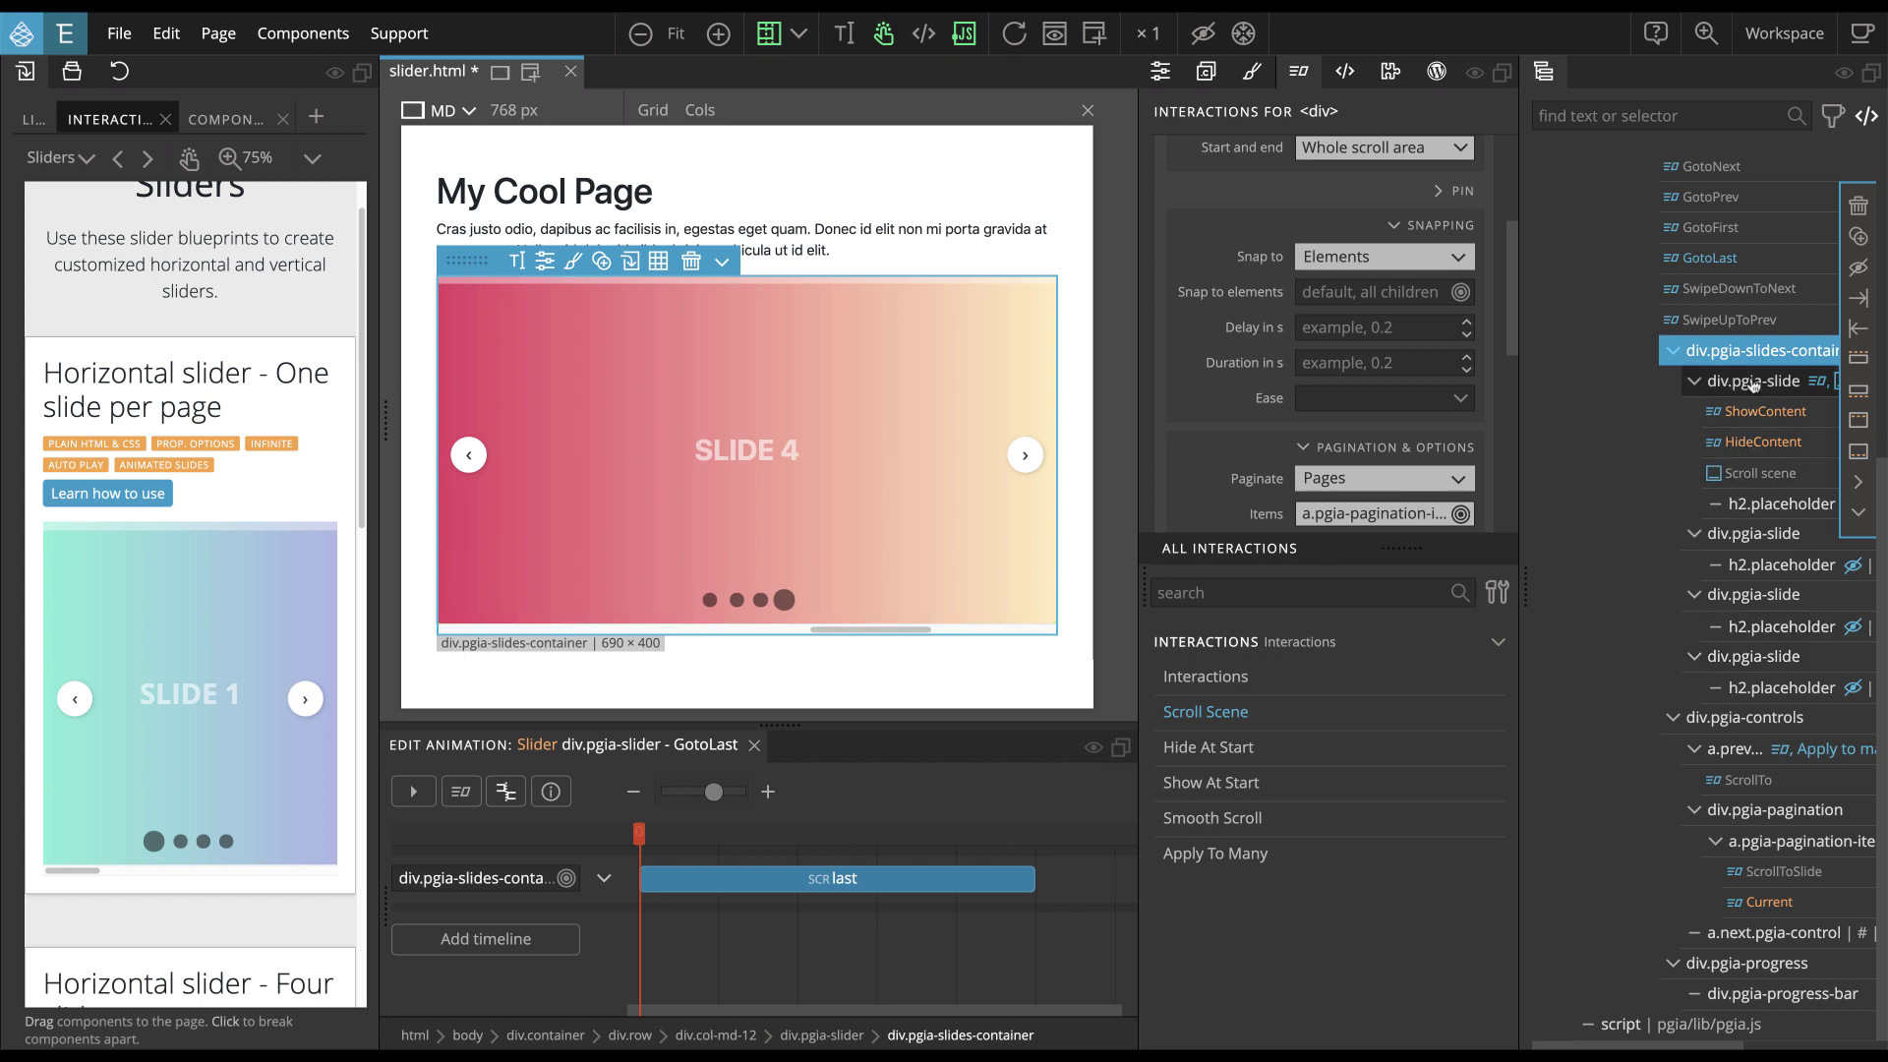
Advance the slider past its last slide and on to slide 4 to watch the slide content animate
click(1022, 454)
click(1023, 454)
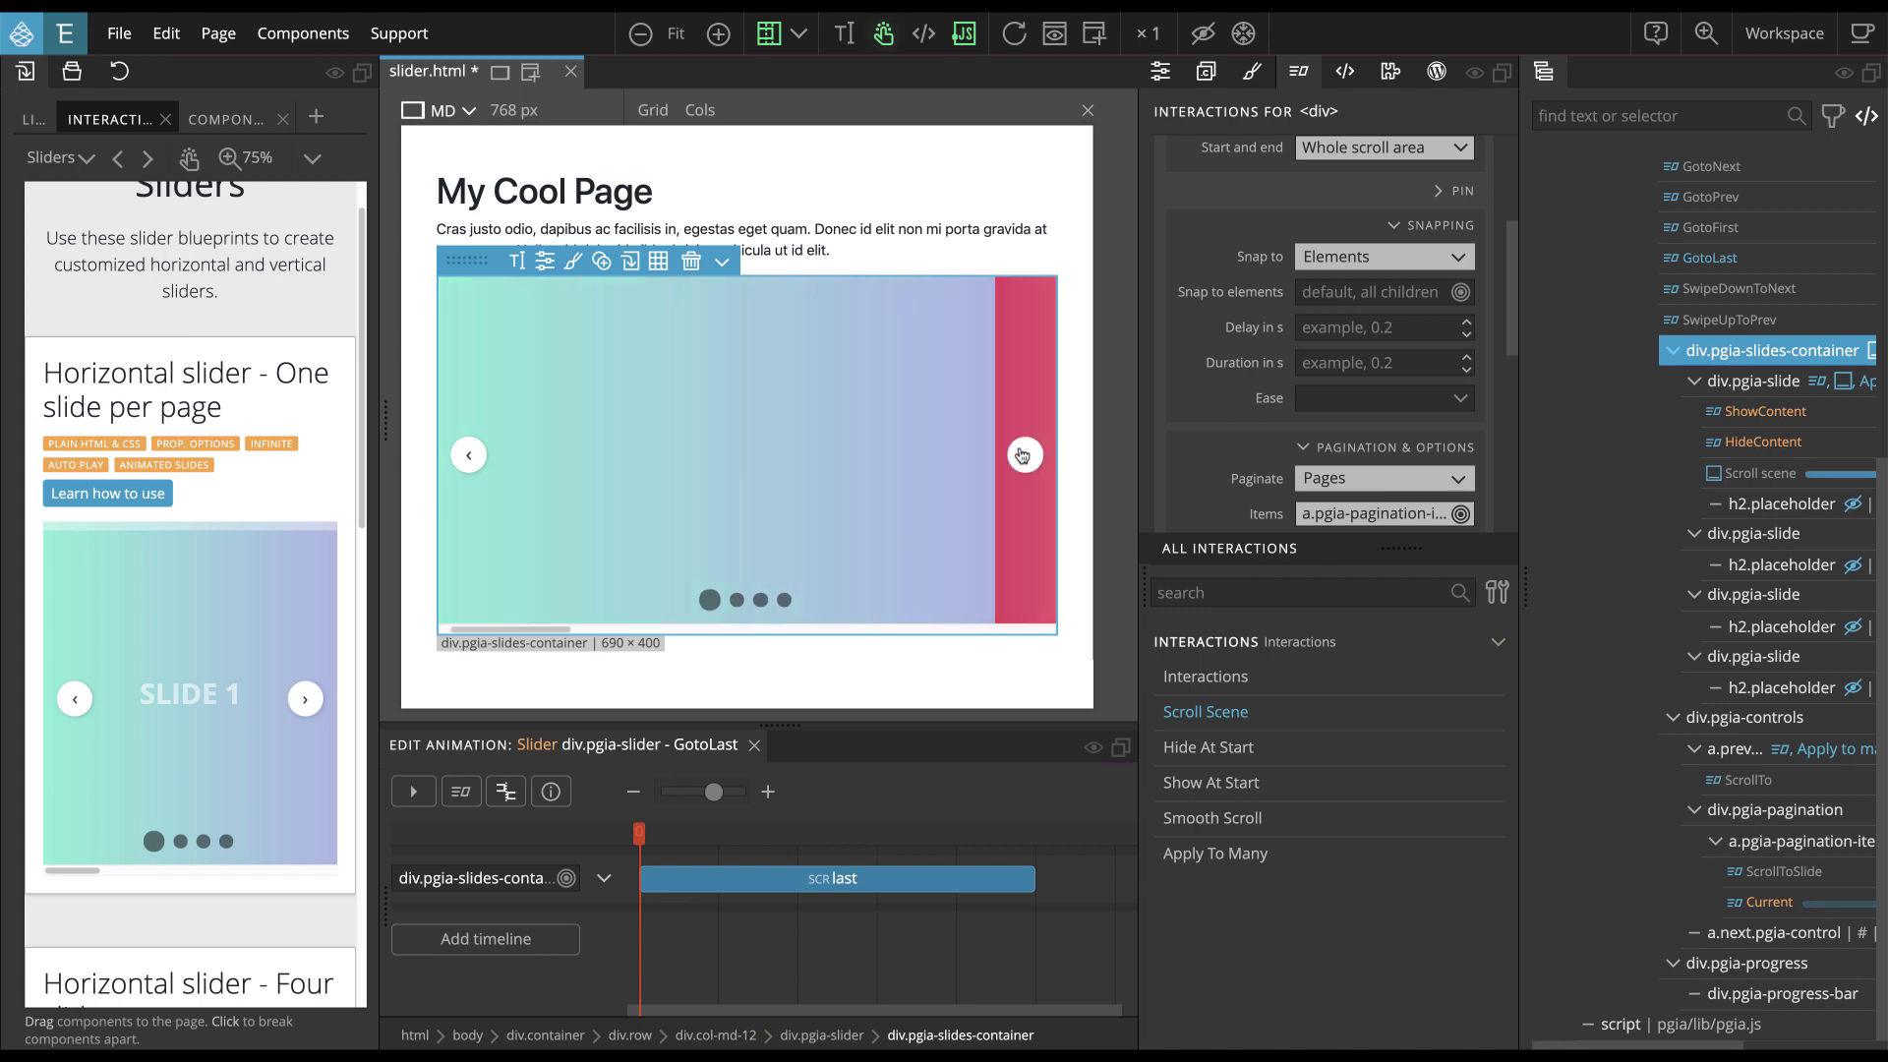
click(1022, 454)
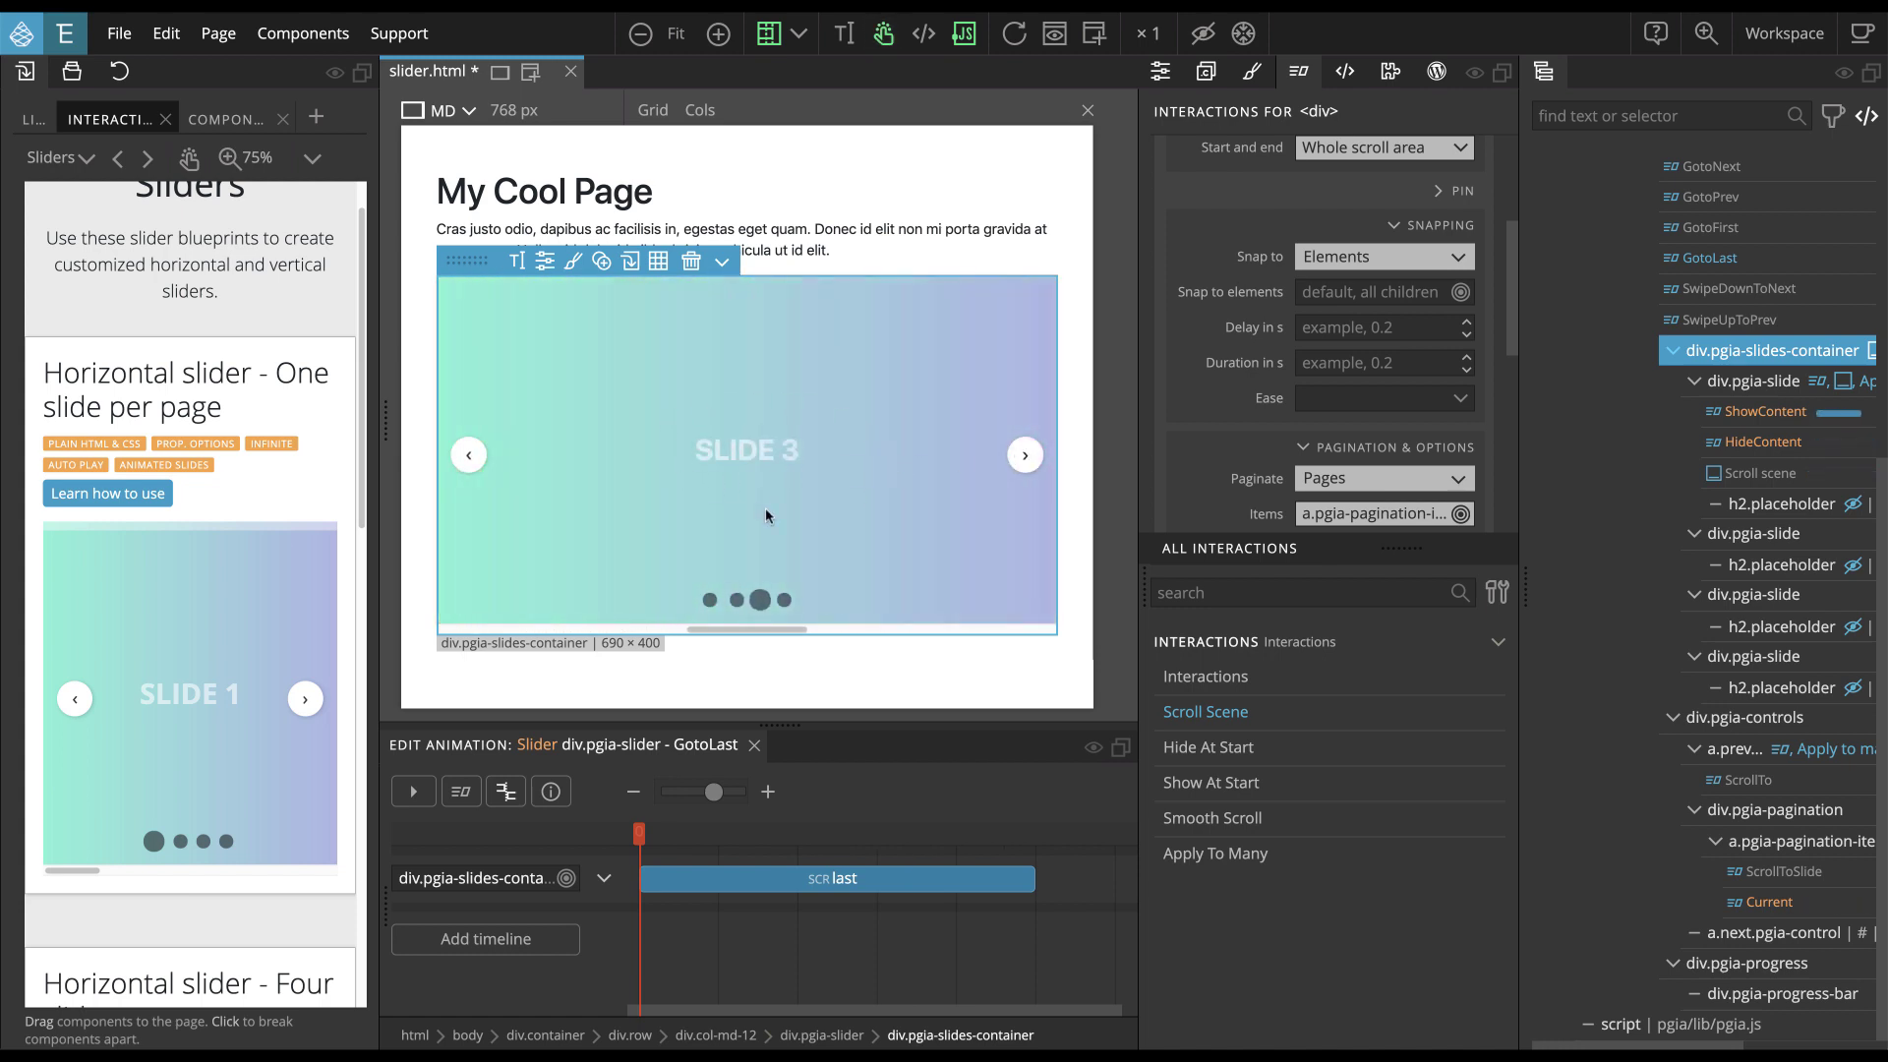
click(1027, 457)
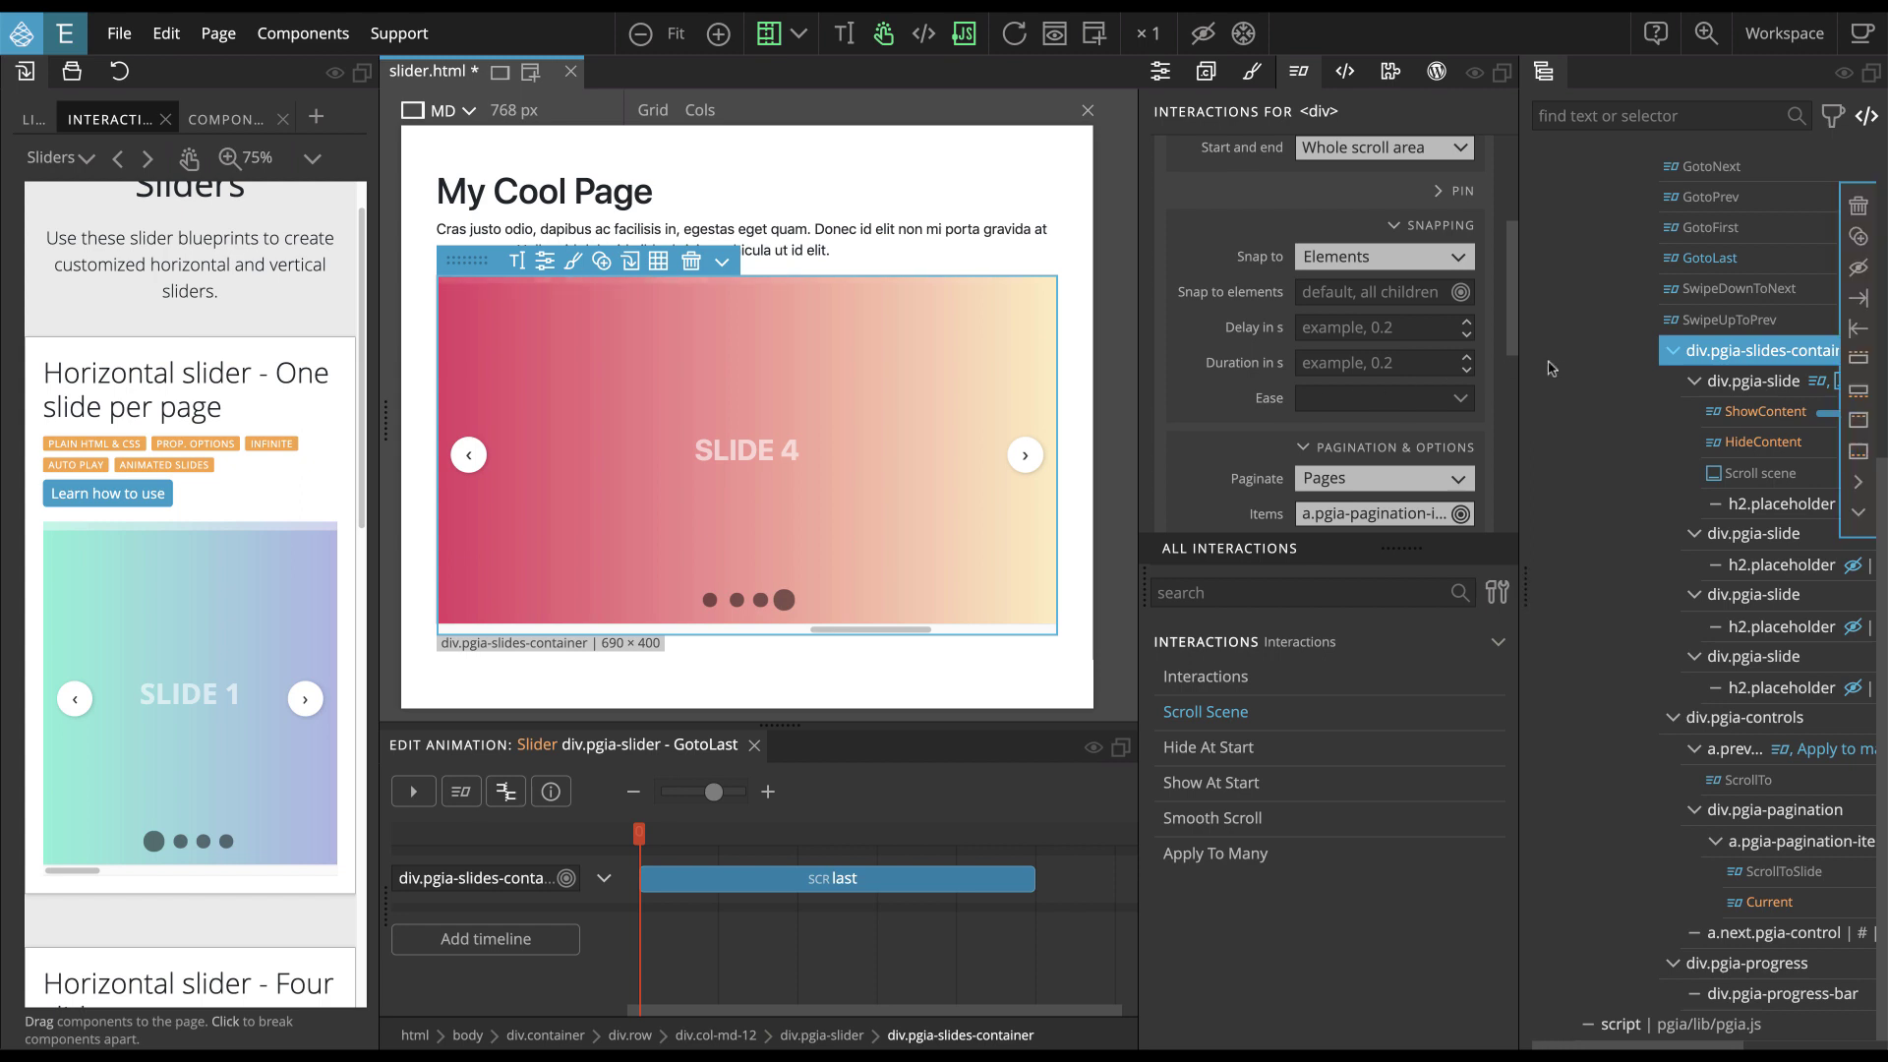
Select the first div.pgia-slide element and examine its ShowContent and HideContent interactions
click(1744, 384)
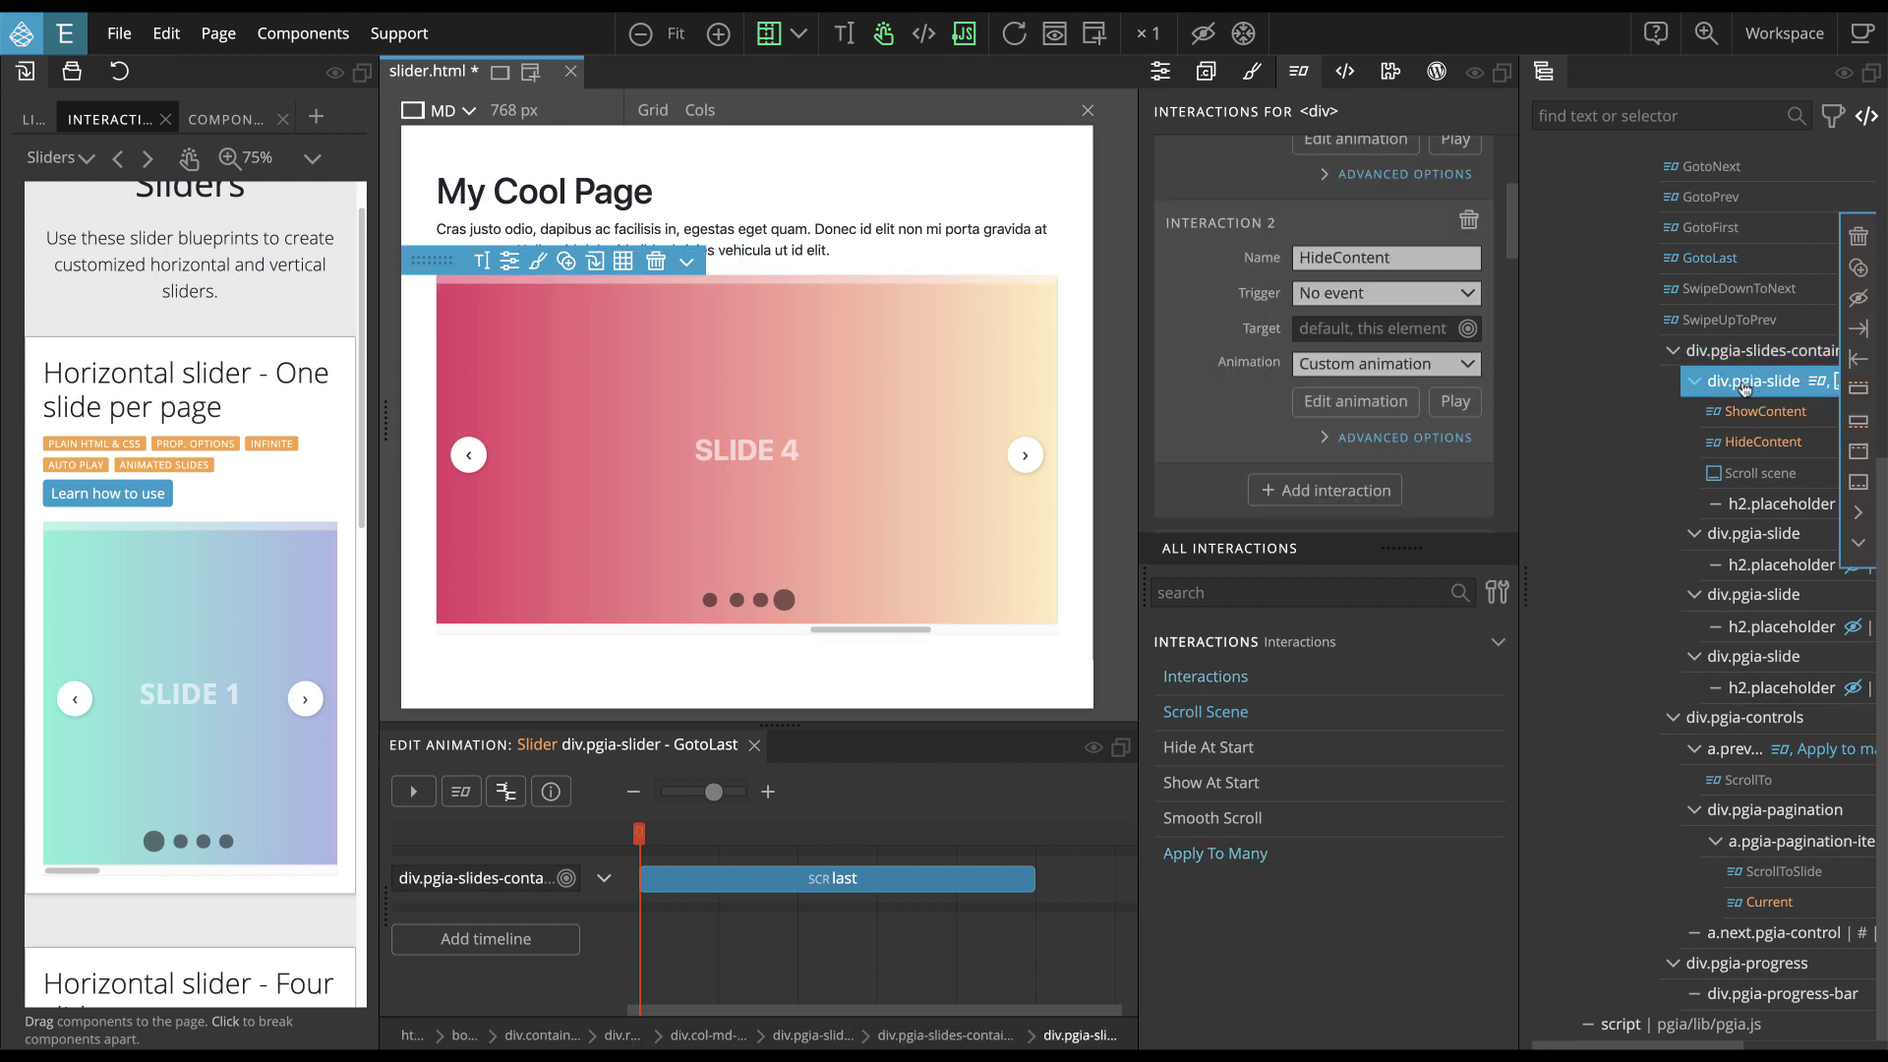
scroll(1292, 398, up, 3)
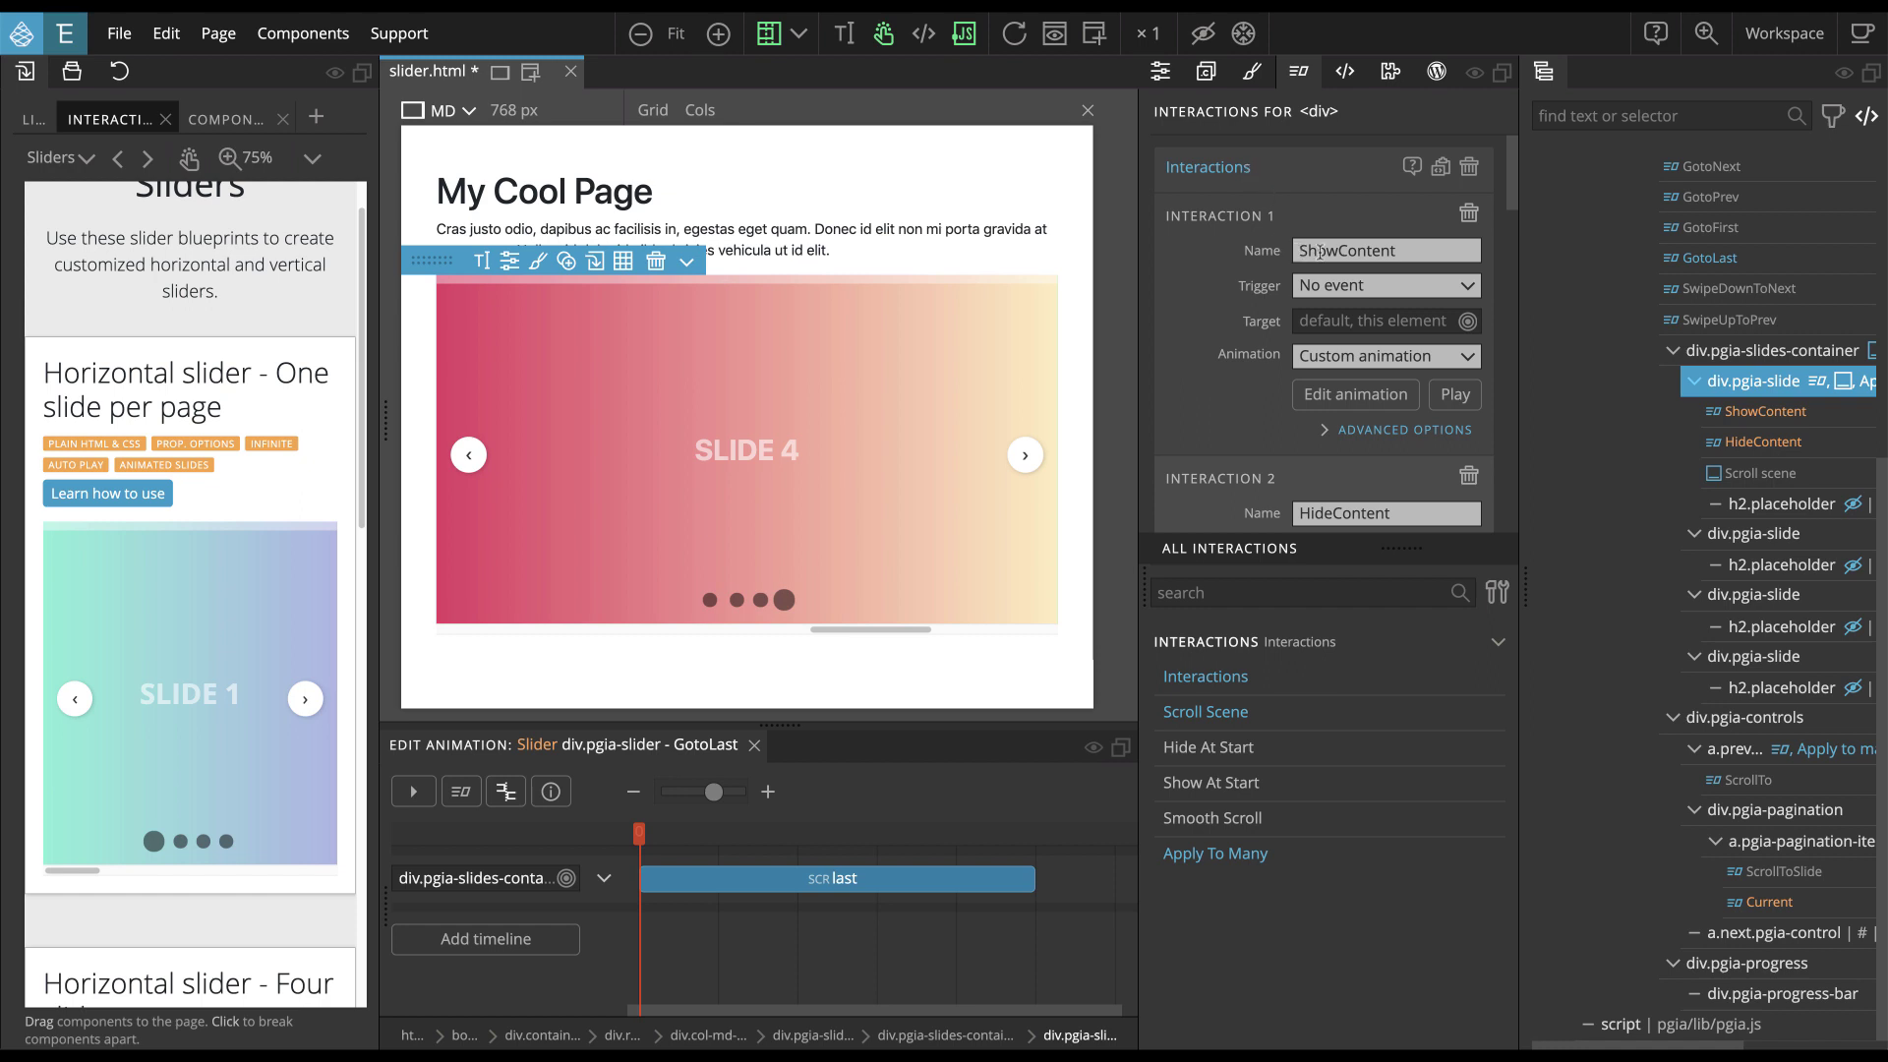
scroll(1375, 252, down, 3)
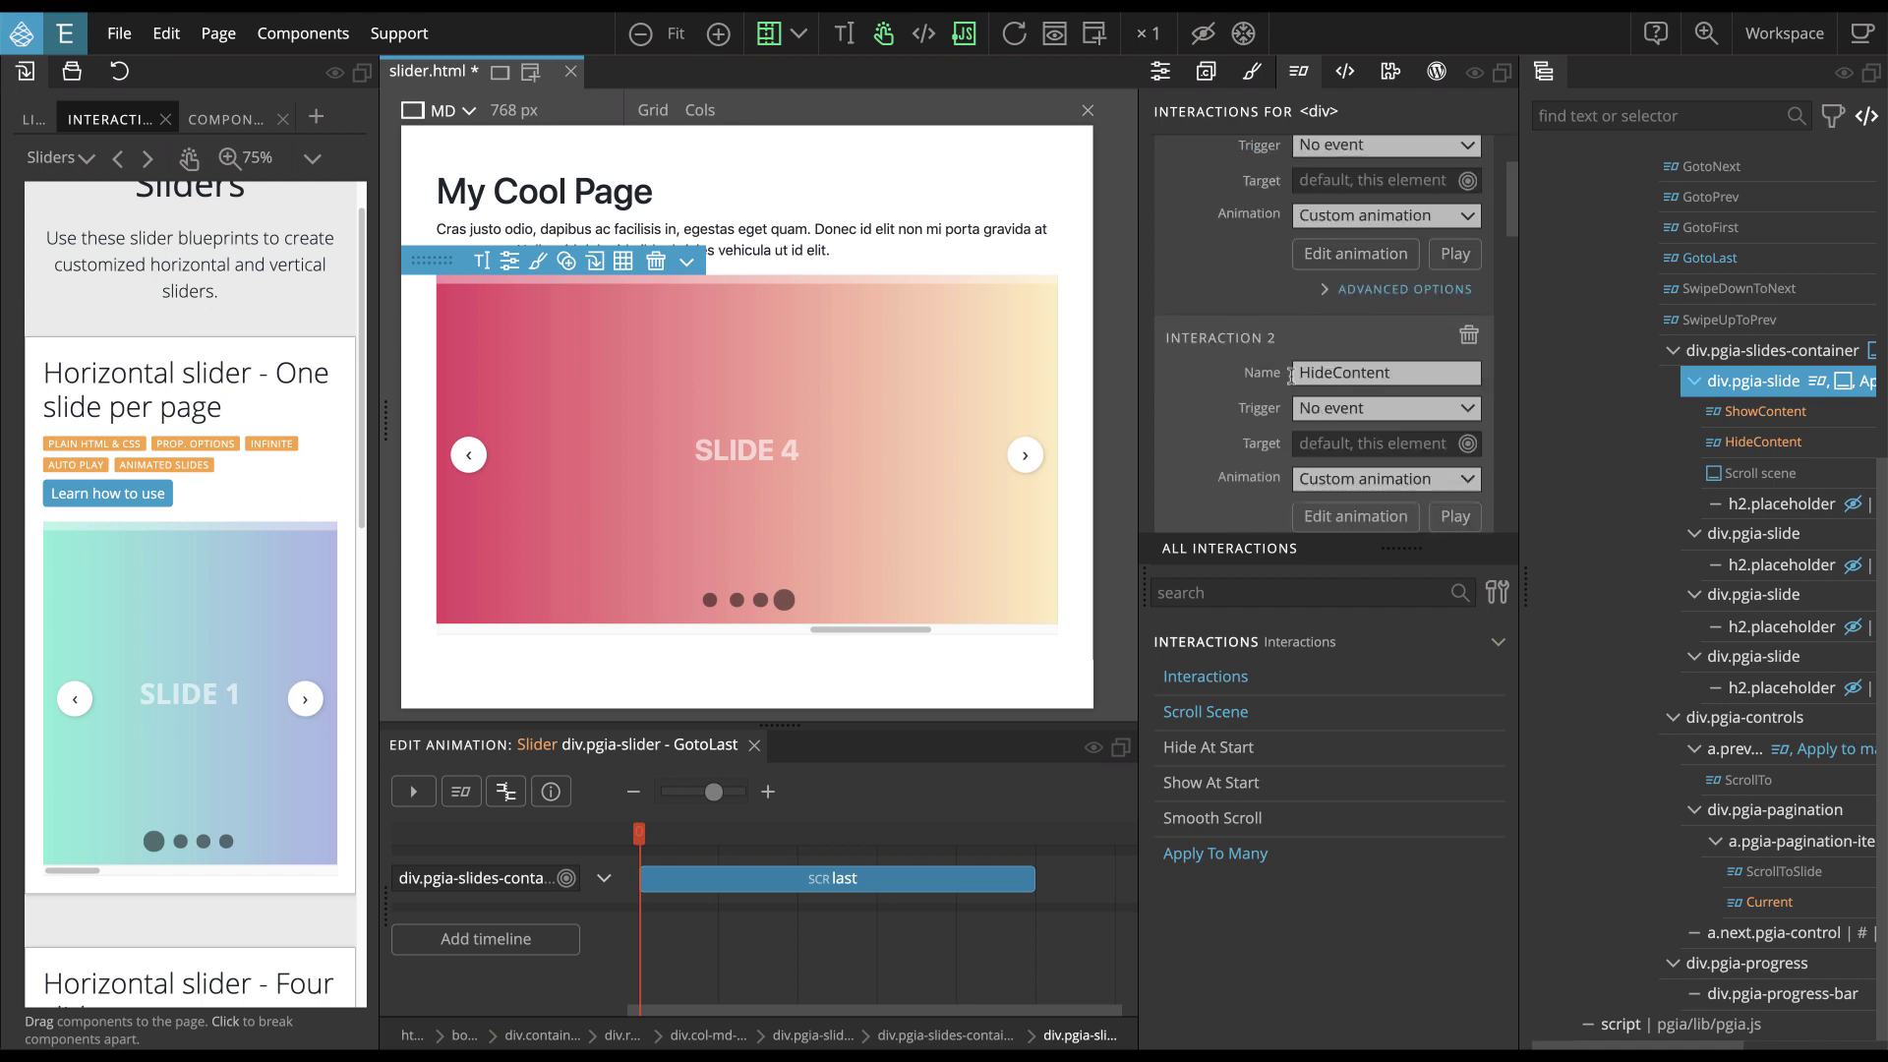
scroll(1422, 376, down, 6)
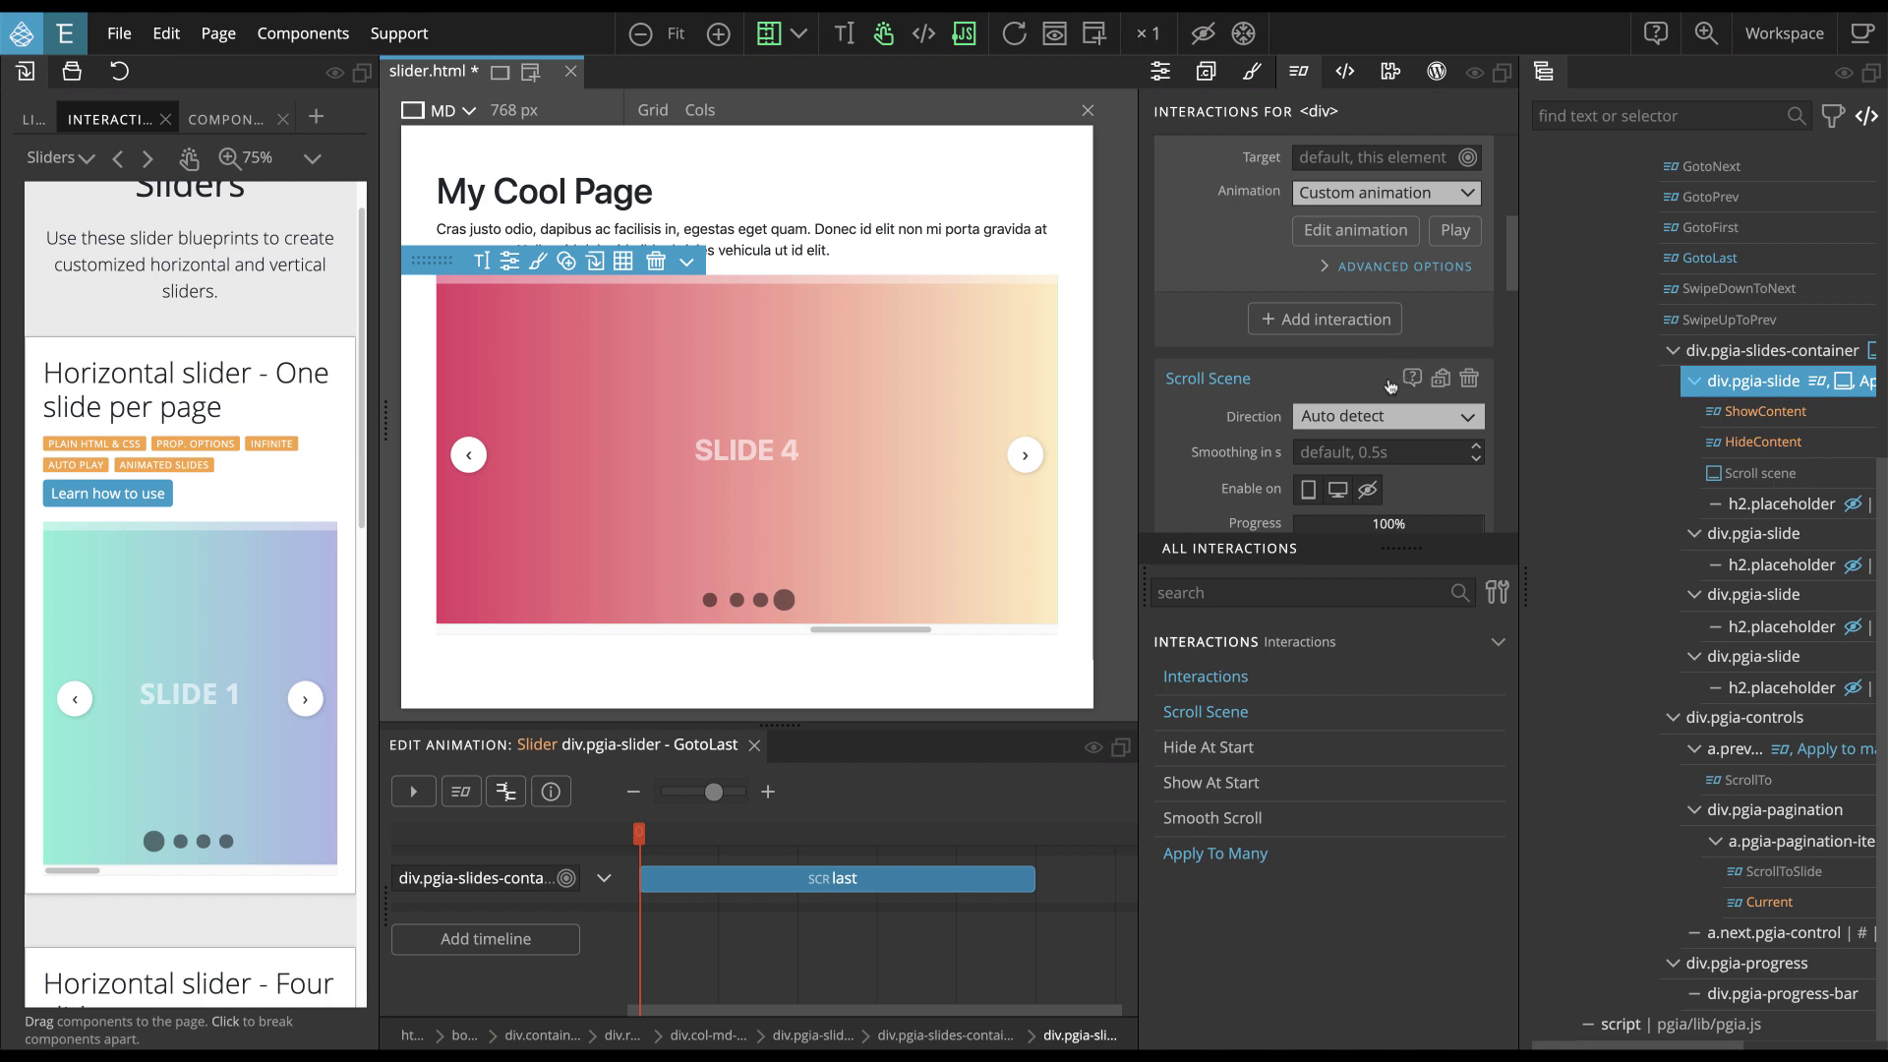
Examine the first slide's Scroll Scene start and end conditions, its Animation 1 and the Apply To Many target
scroll(1206, 331, down, 4)
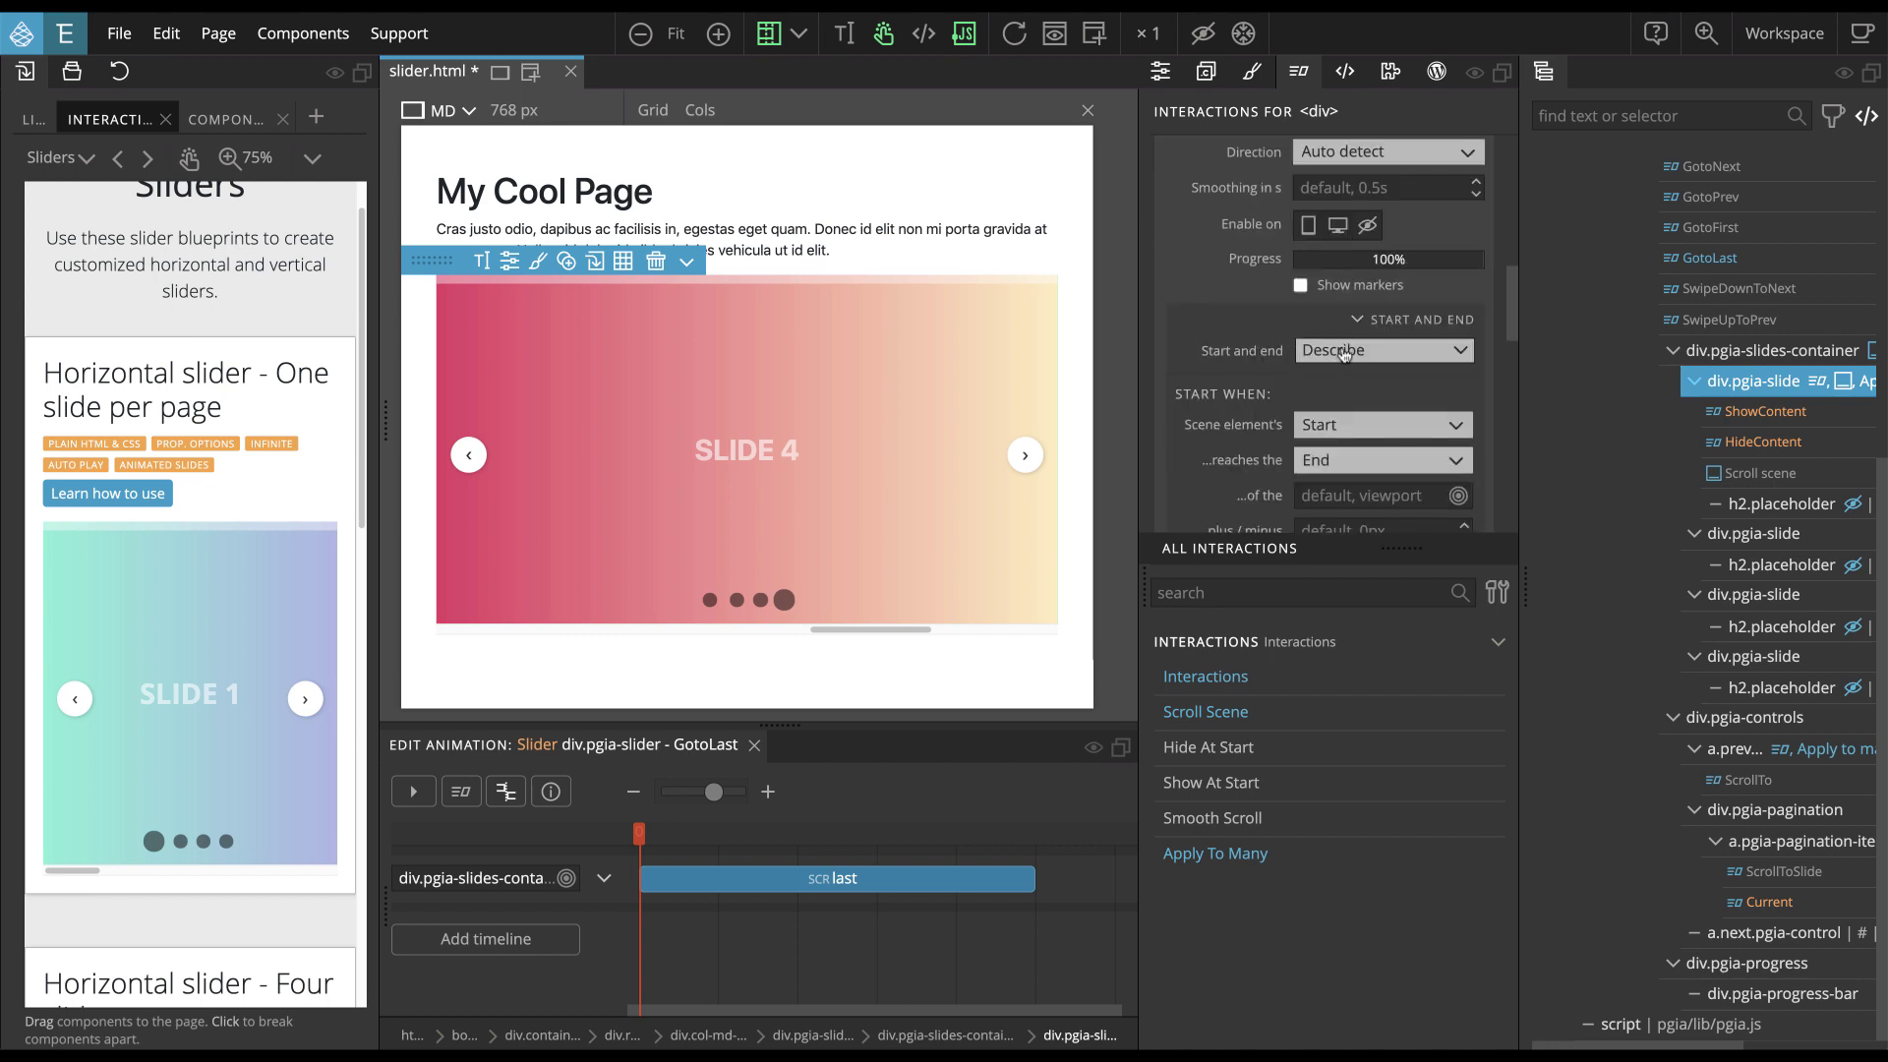
scroll(1343, 353, down, 3)
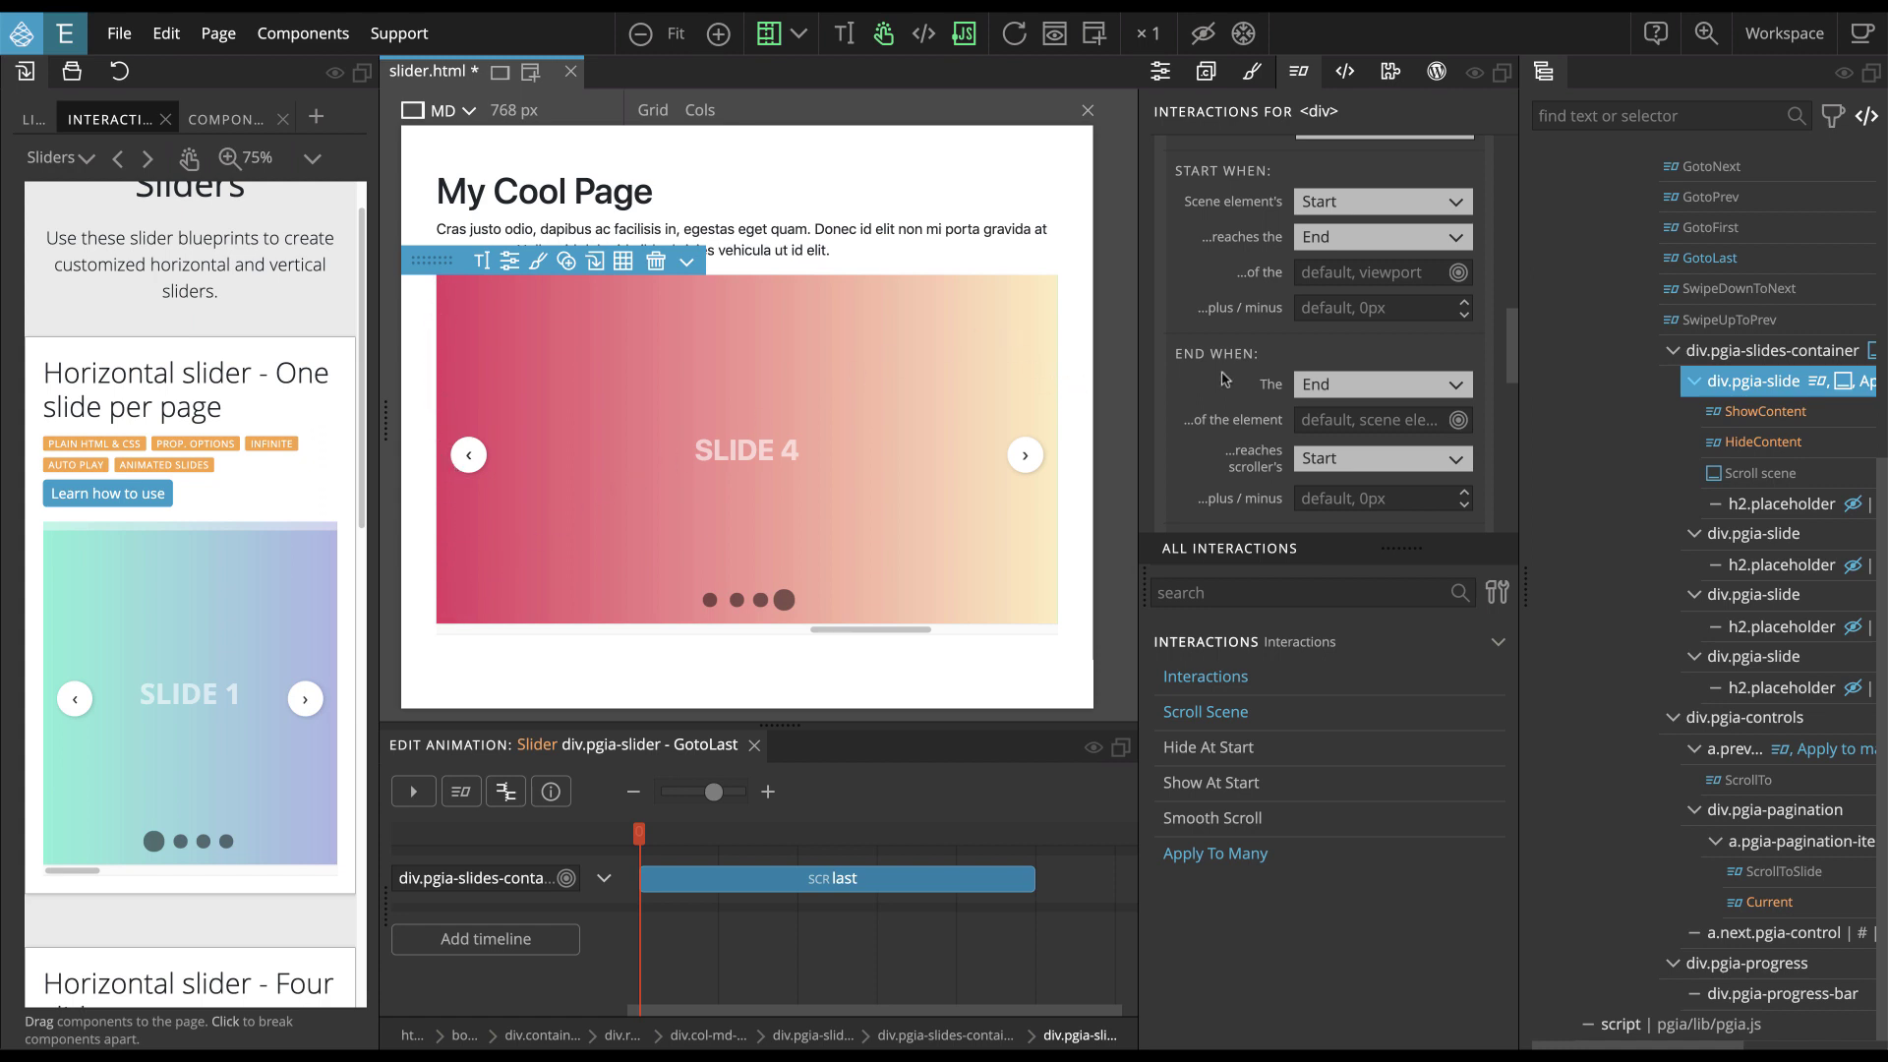
scroll(1371, 246, down, 1)
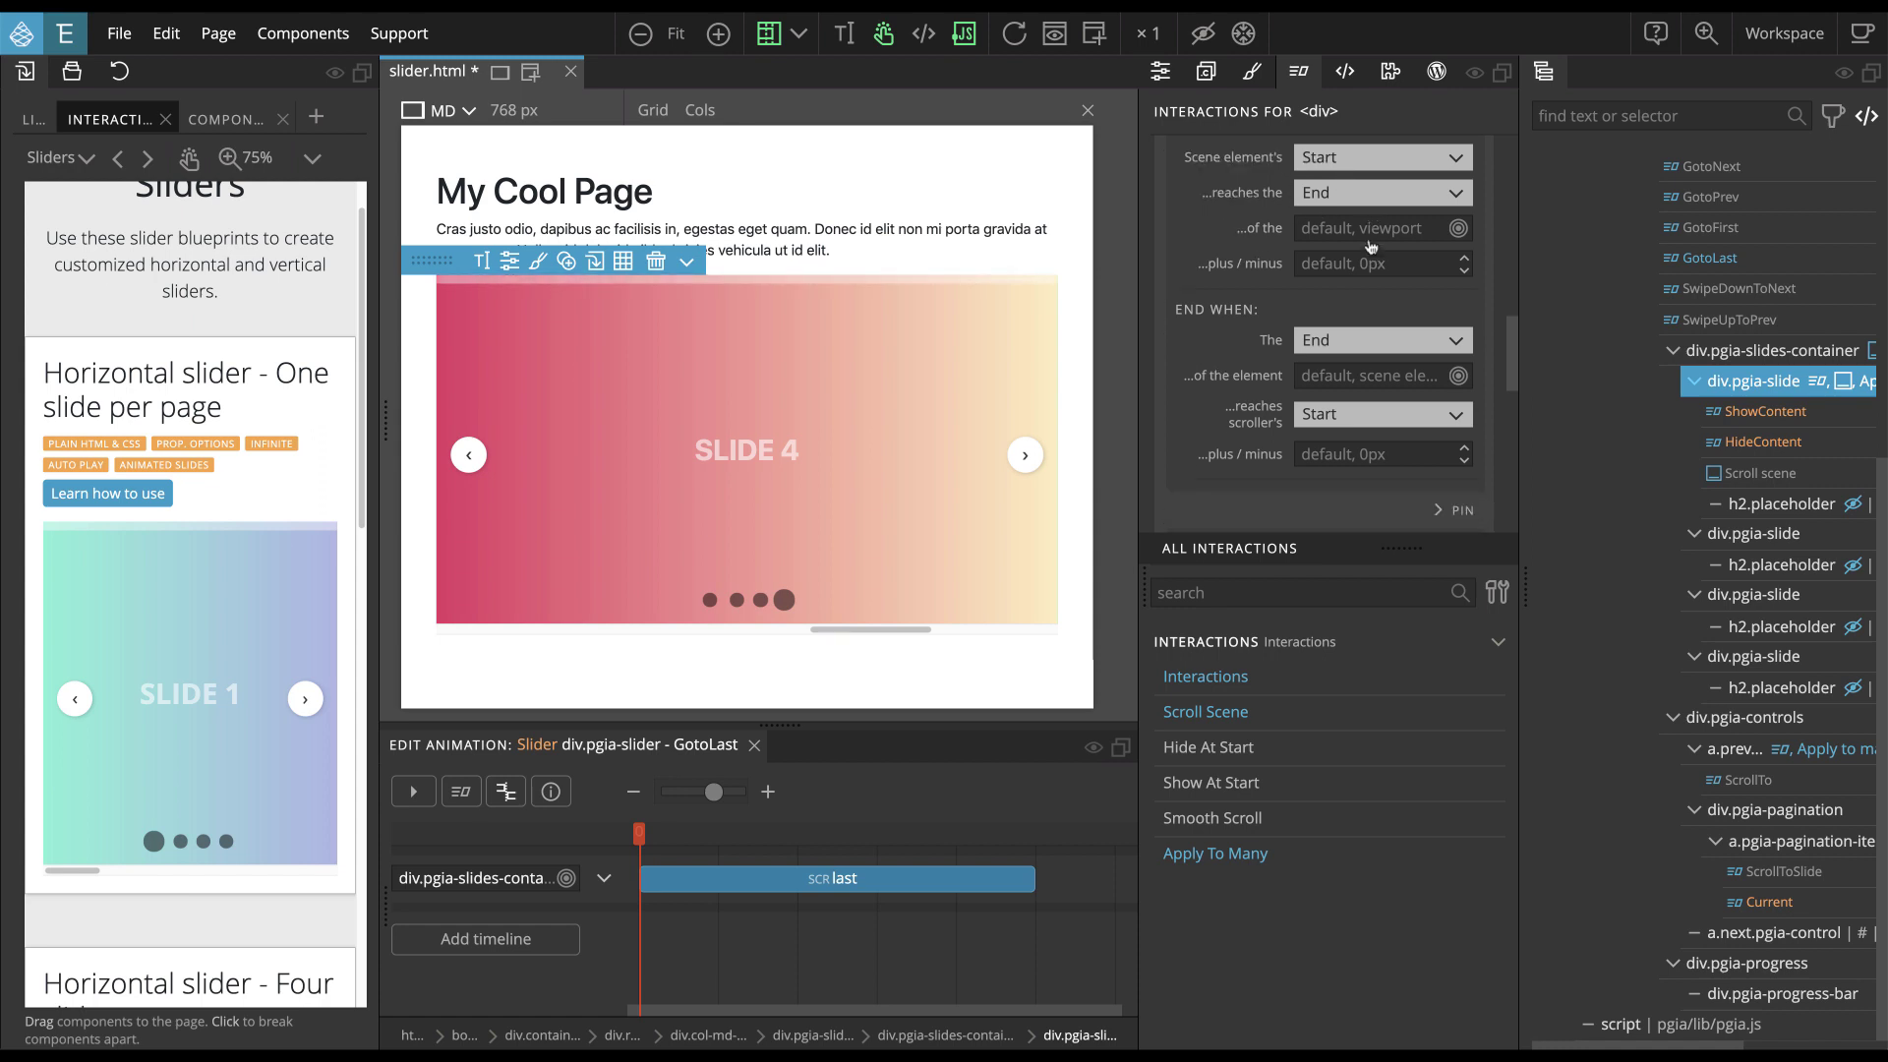
scroll(1371, 246, down, 6)
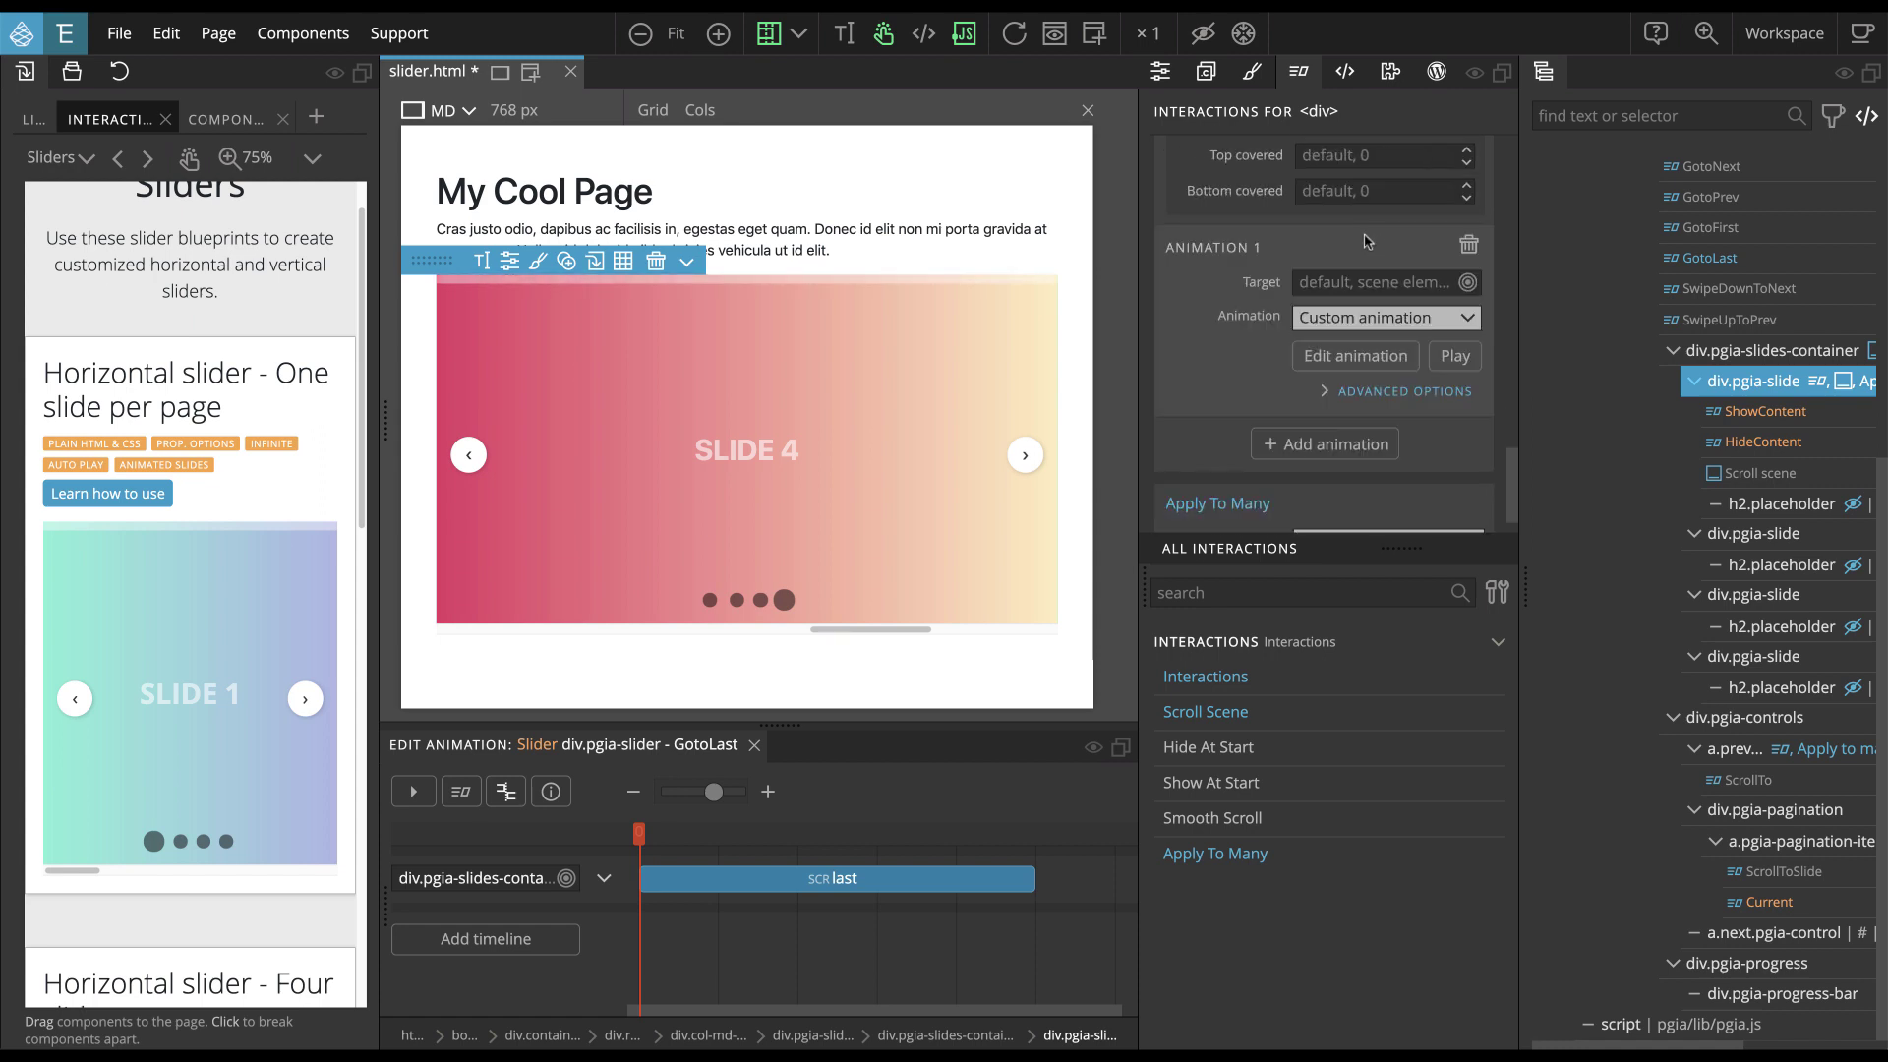
scroll(1365, 241, down, 1)
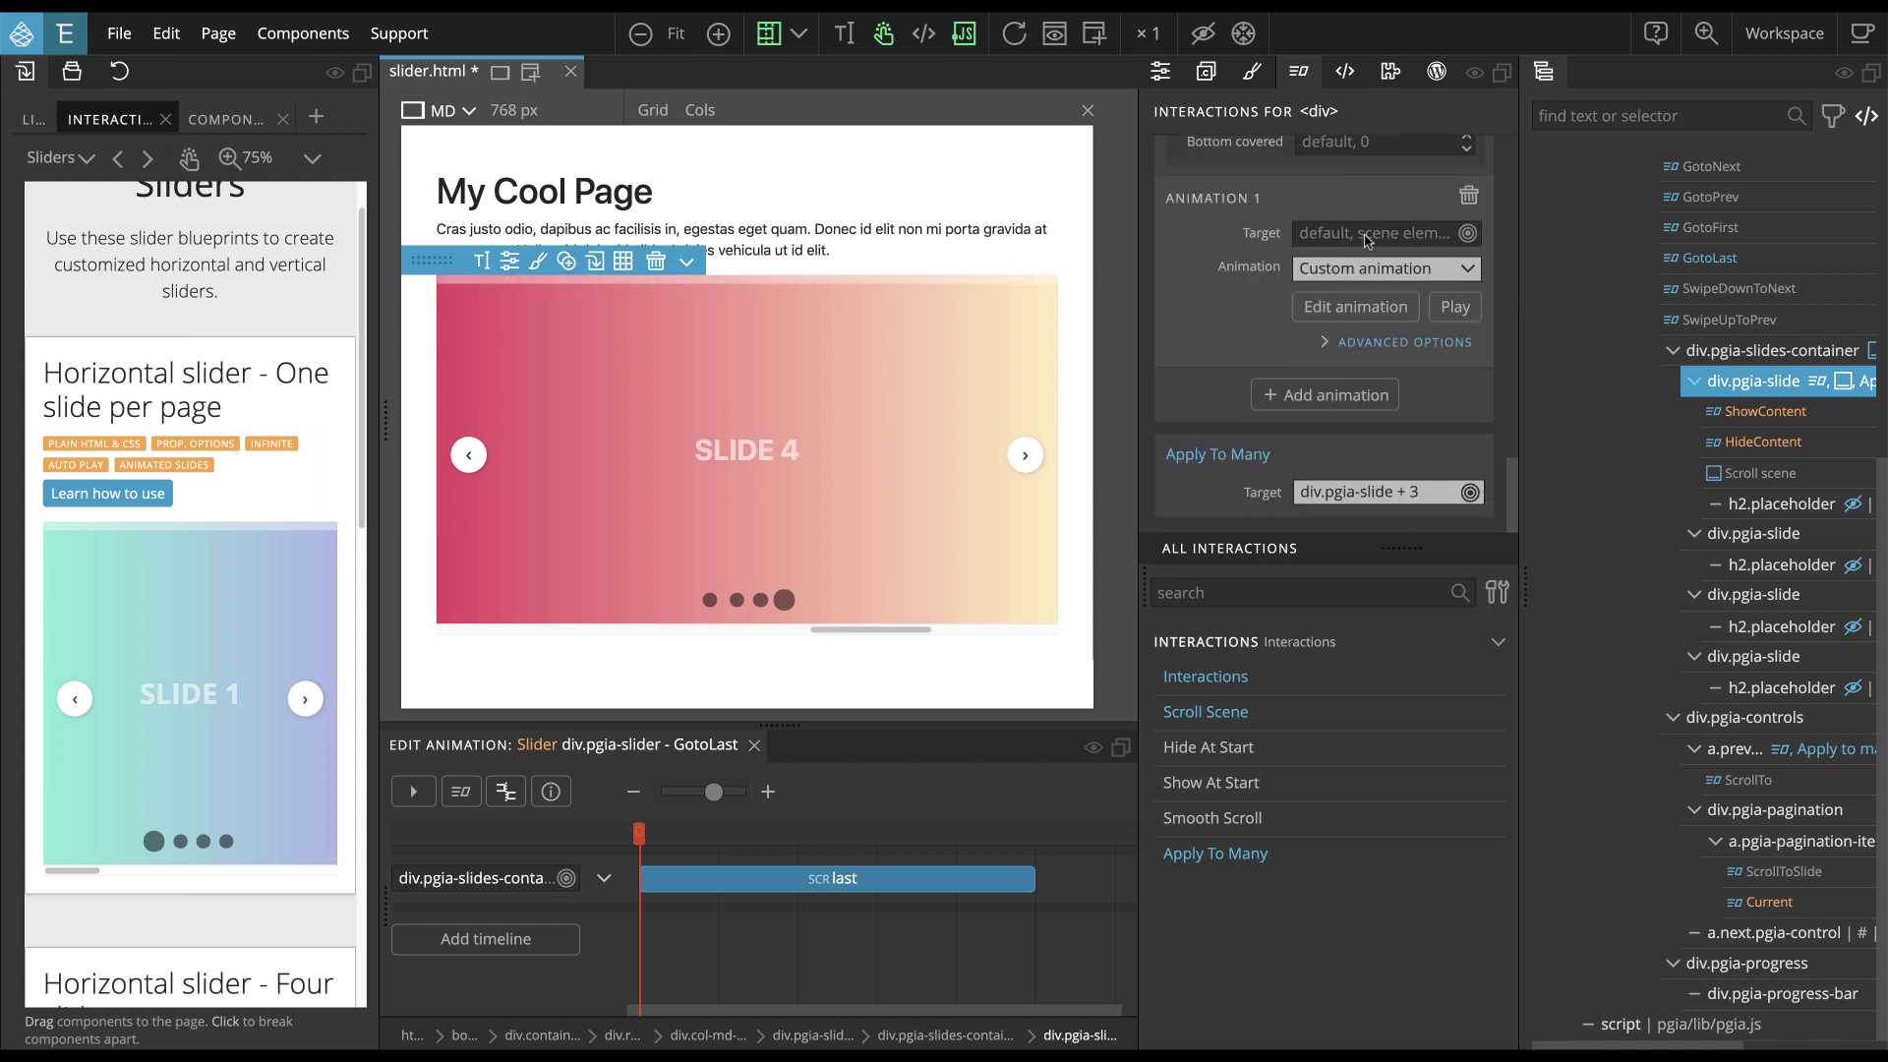
Open the first slide's scene animation for editing and enlarge its timeline to inspect the HideContent actions at both ends
click(1343, 308)
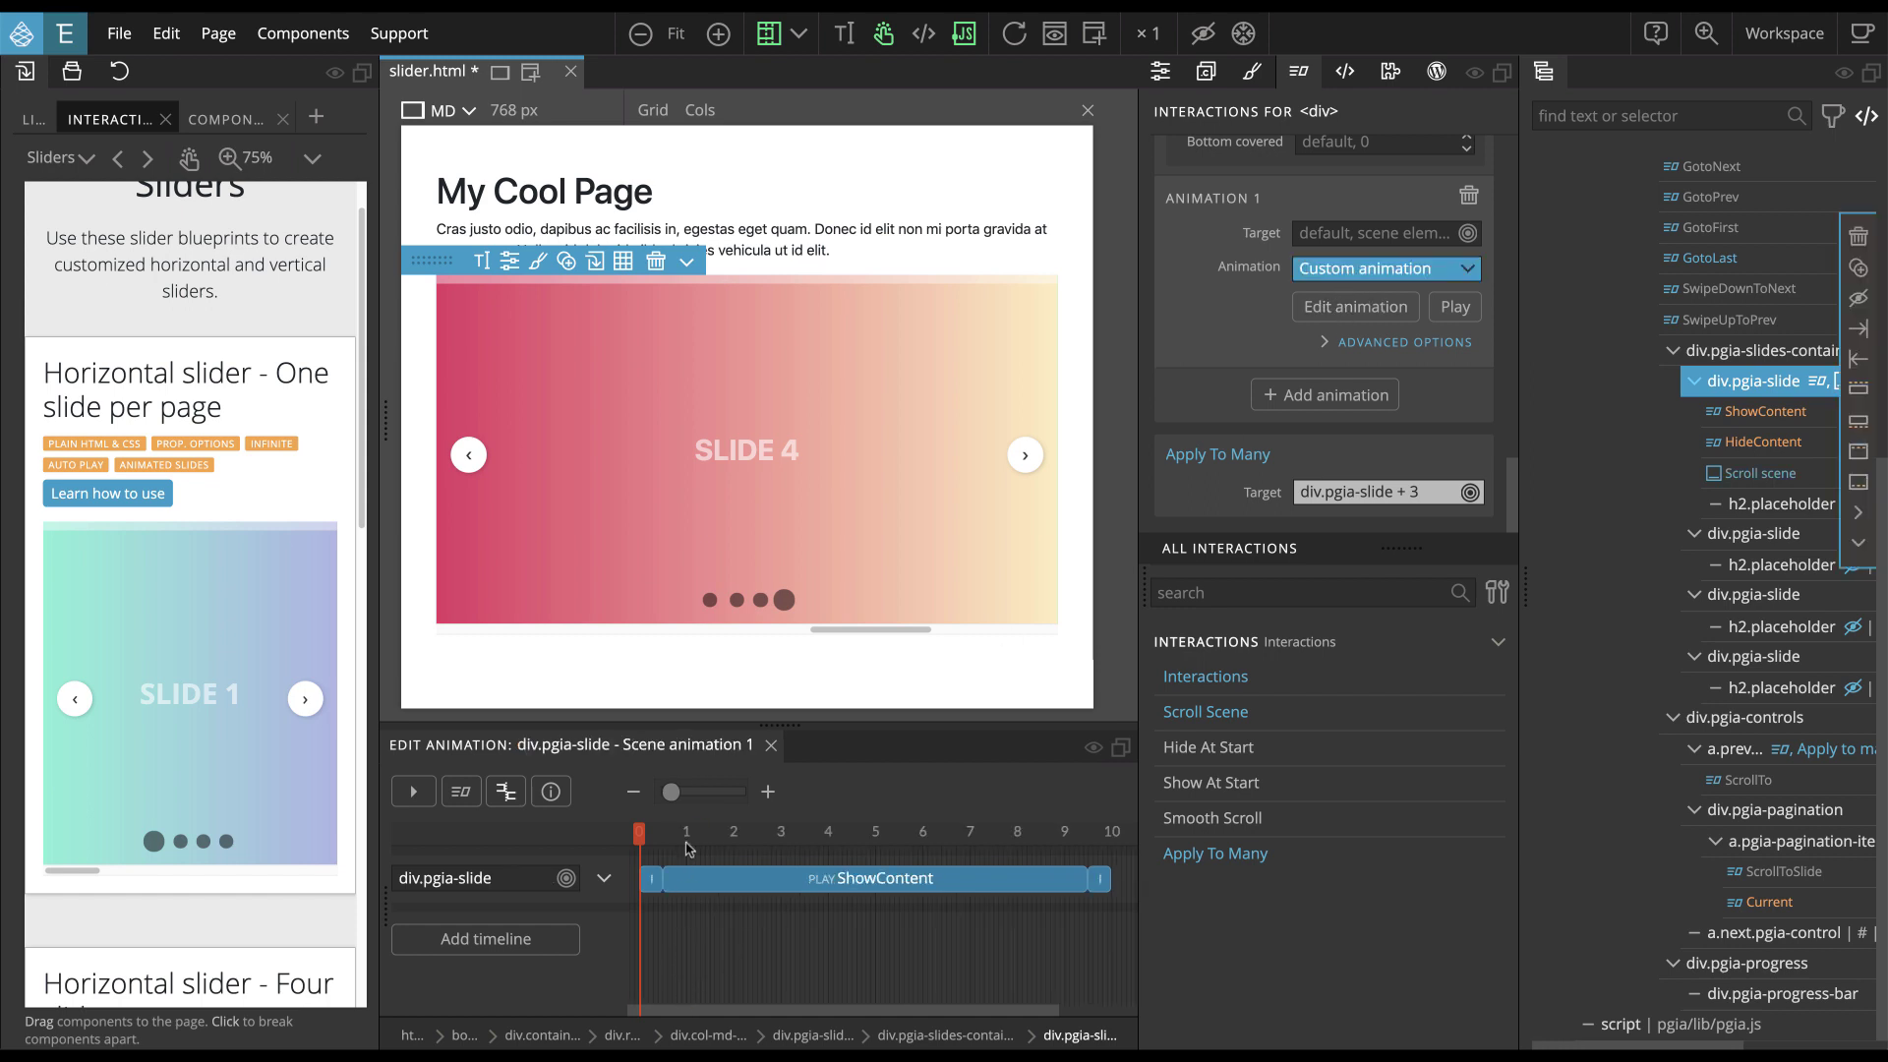
drag(671, 794, 681, 797)
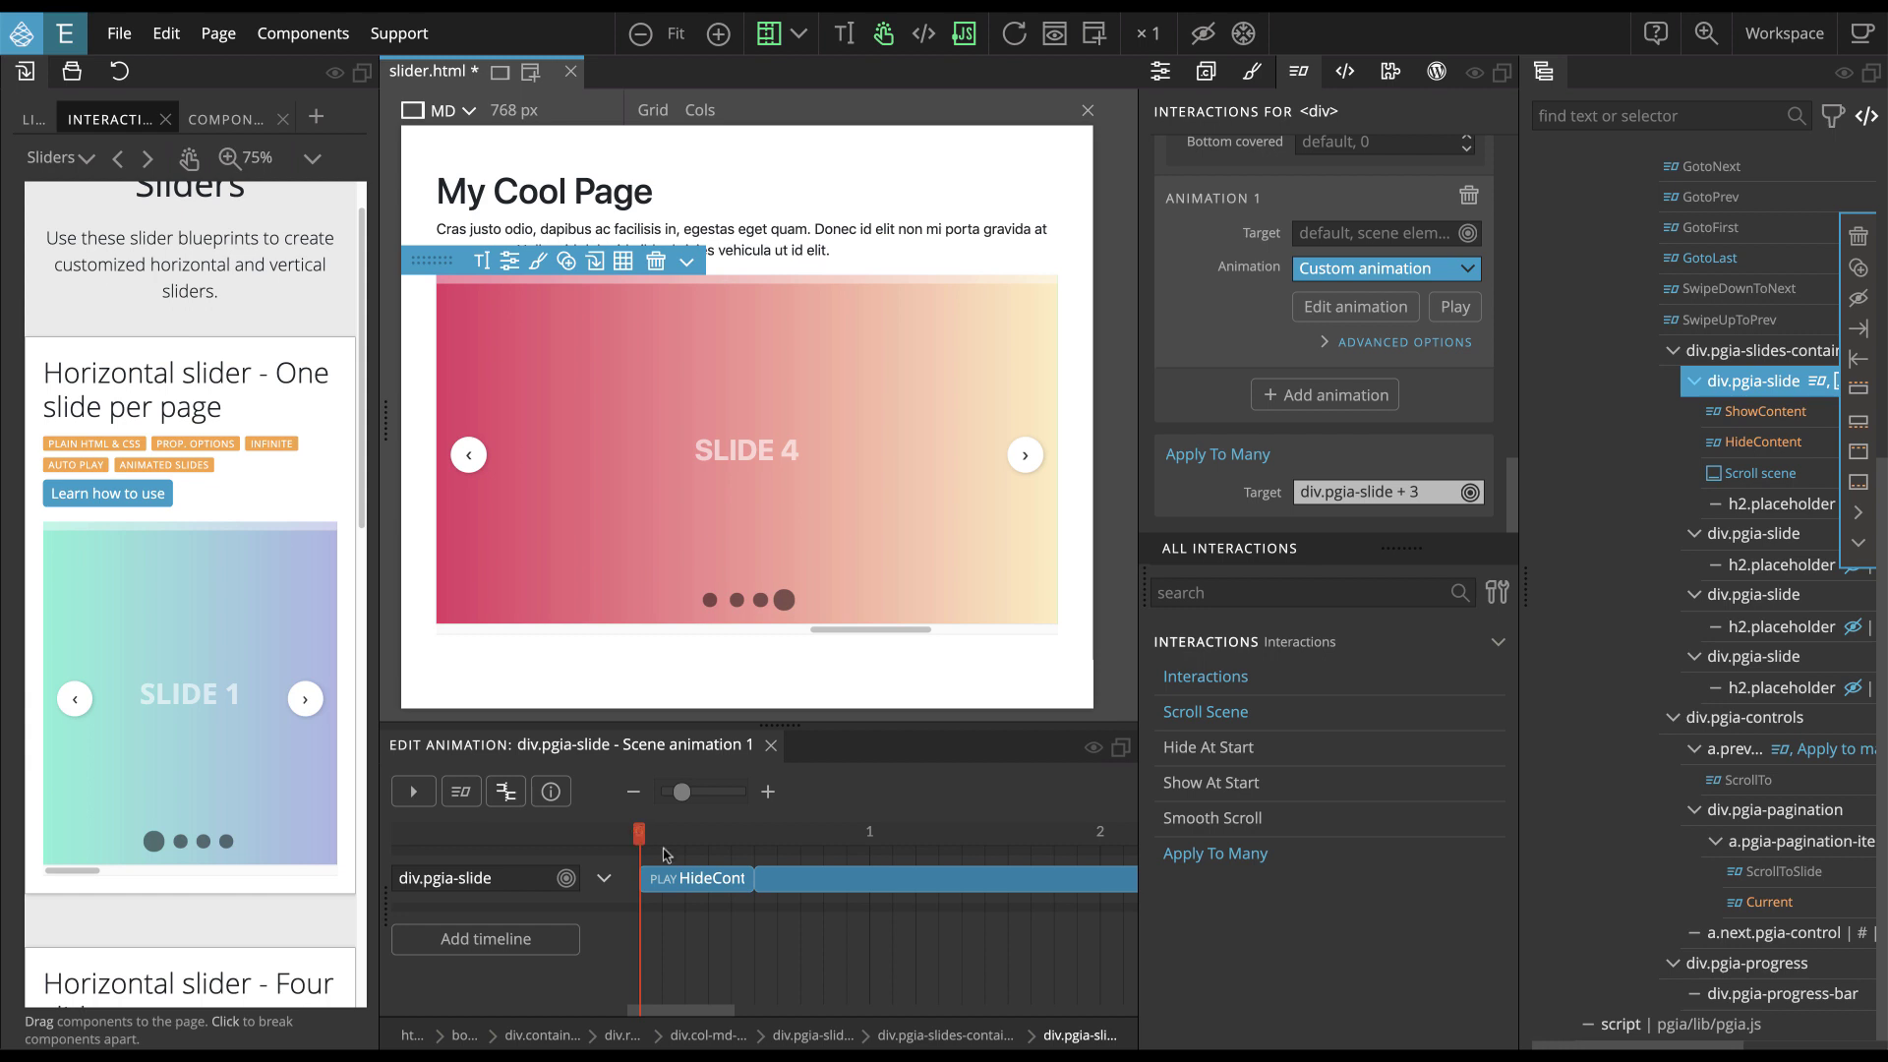
drag(683, 1015, 1091, 990)
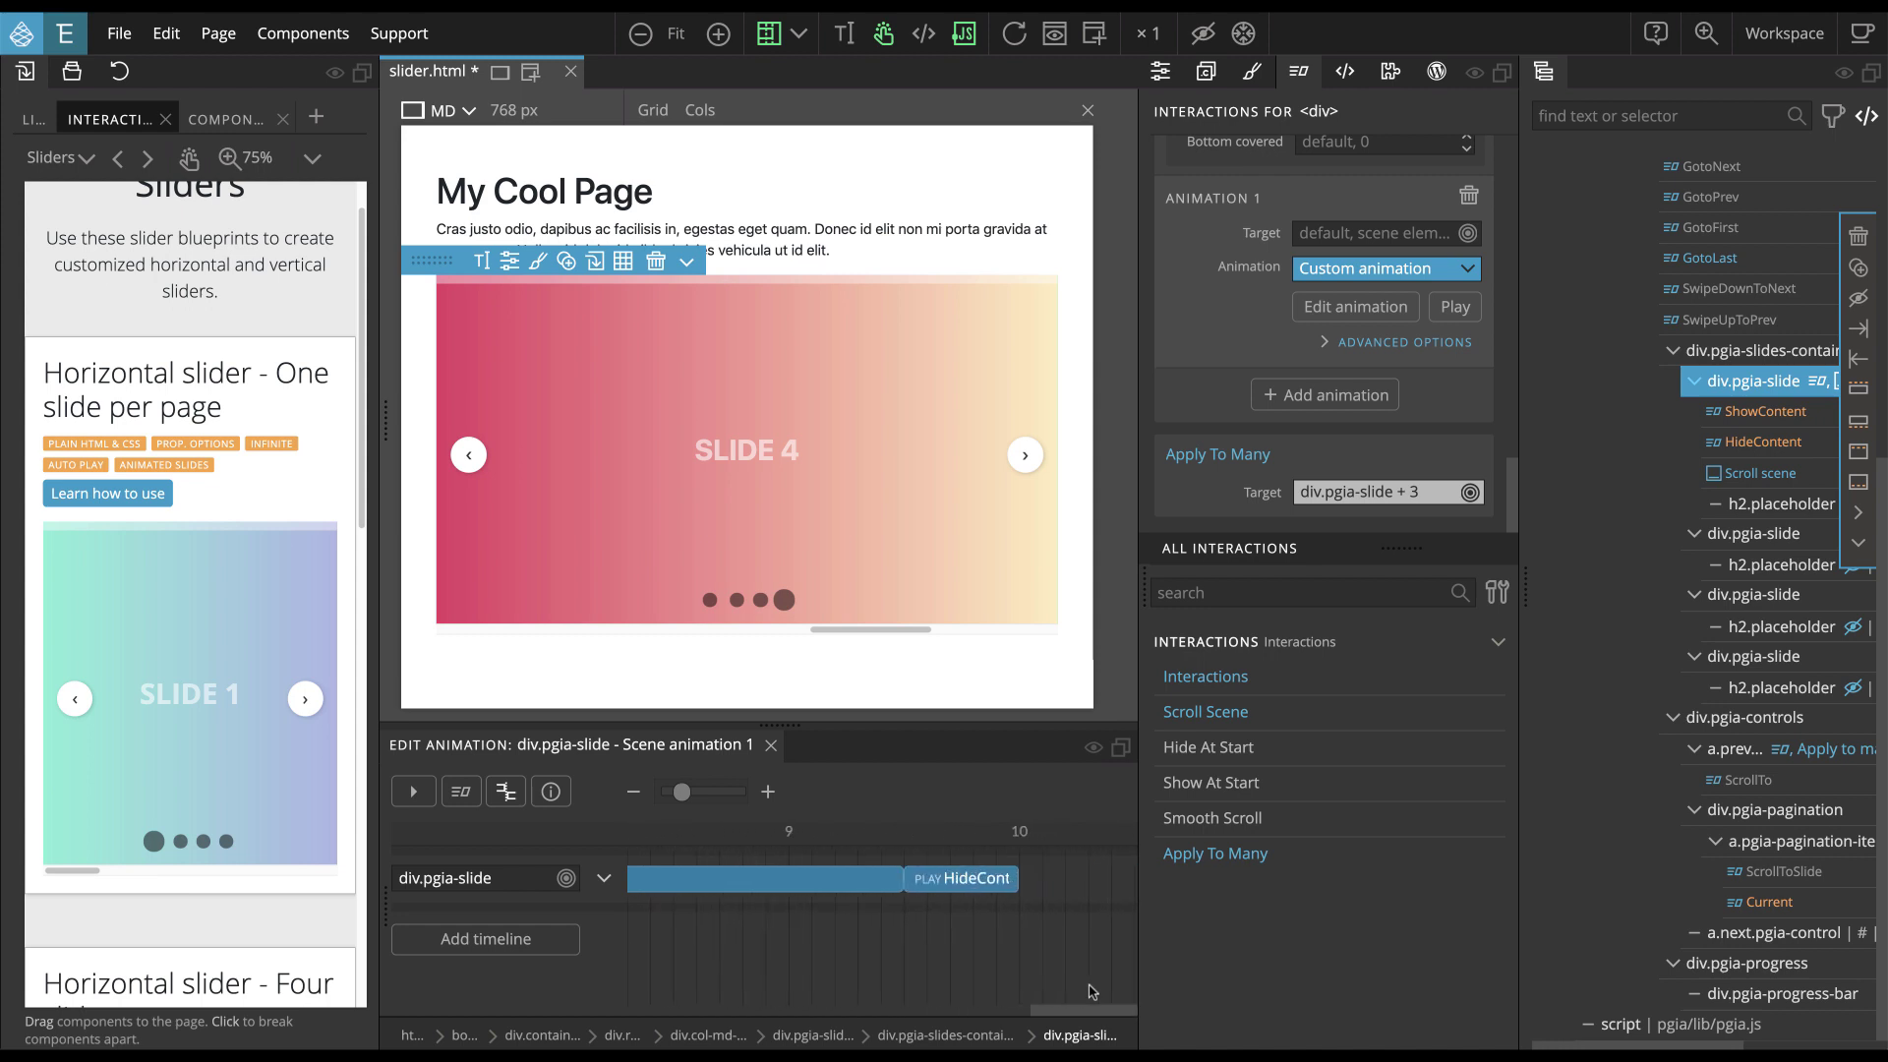
drag(1091, 991, 666, 983)
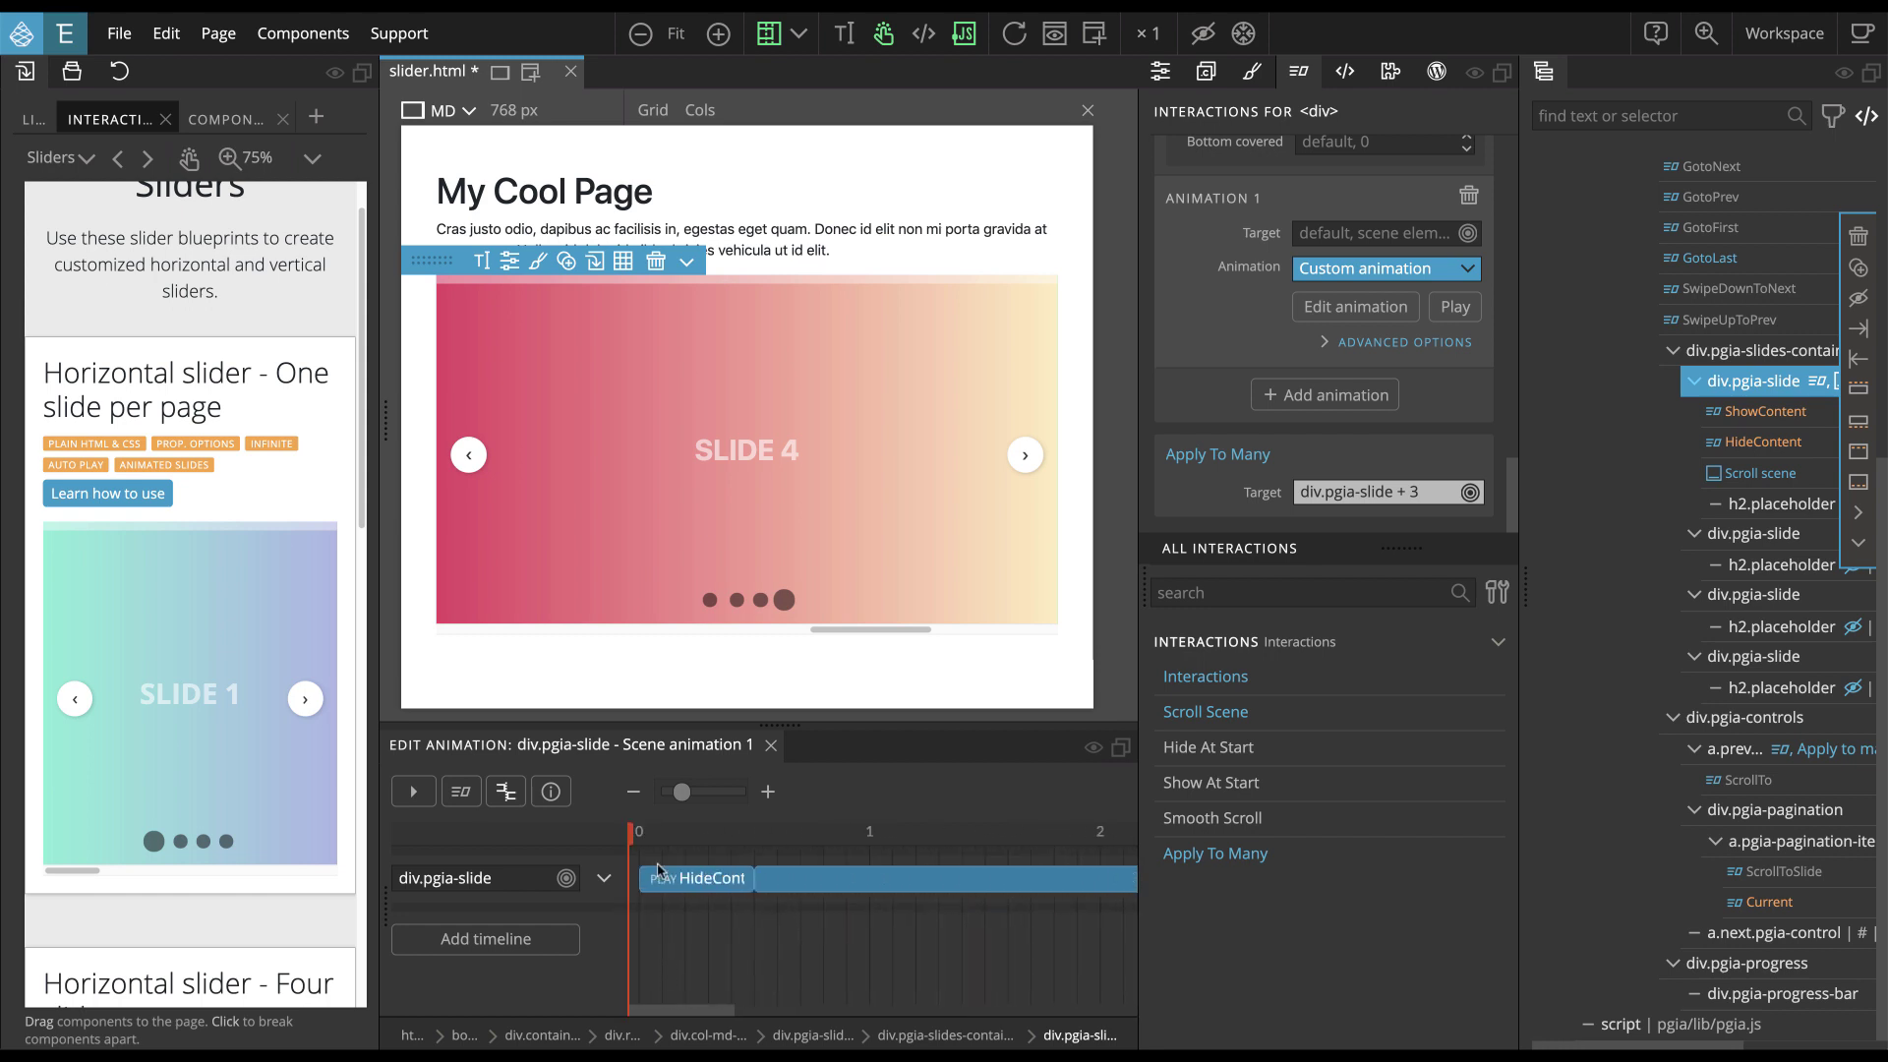
Go back to slide 1 in the page preview and zoom out the scene animation's timeline to its full length
click(466, 455)
click(466, 456)
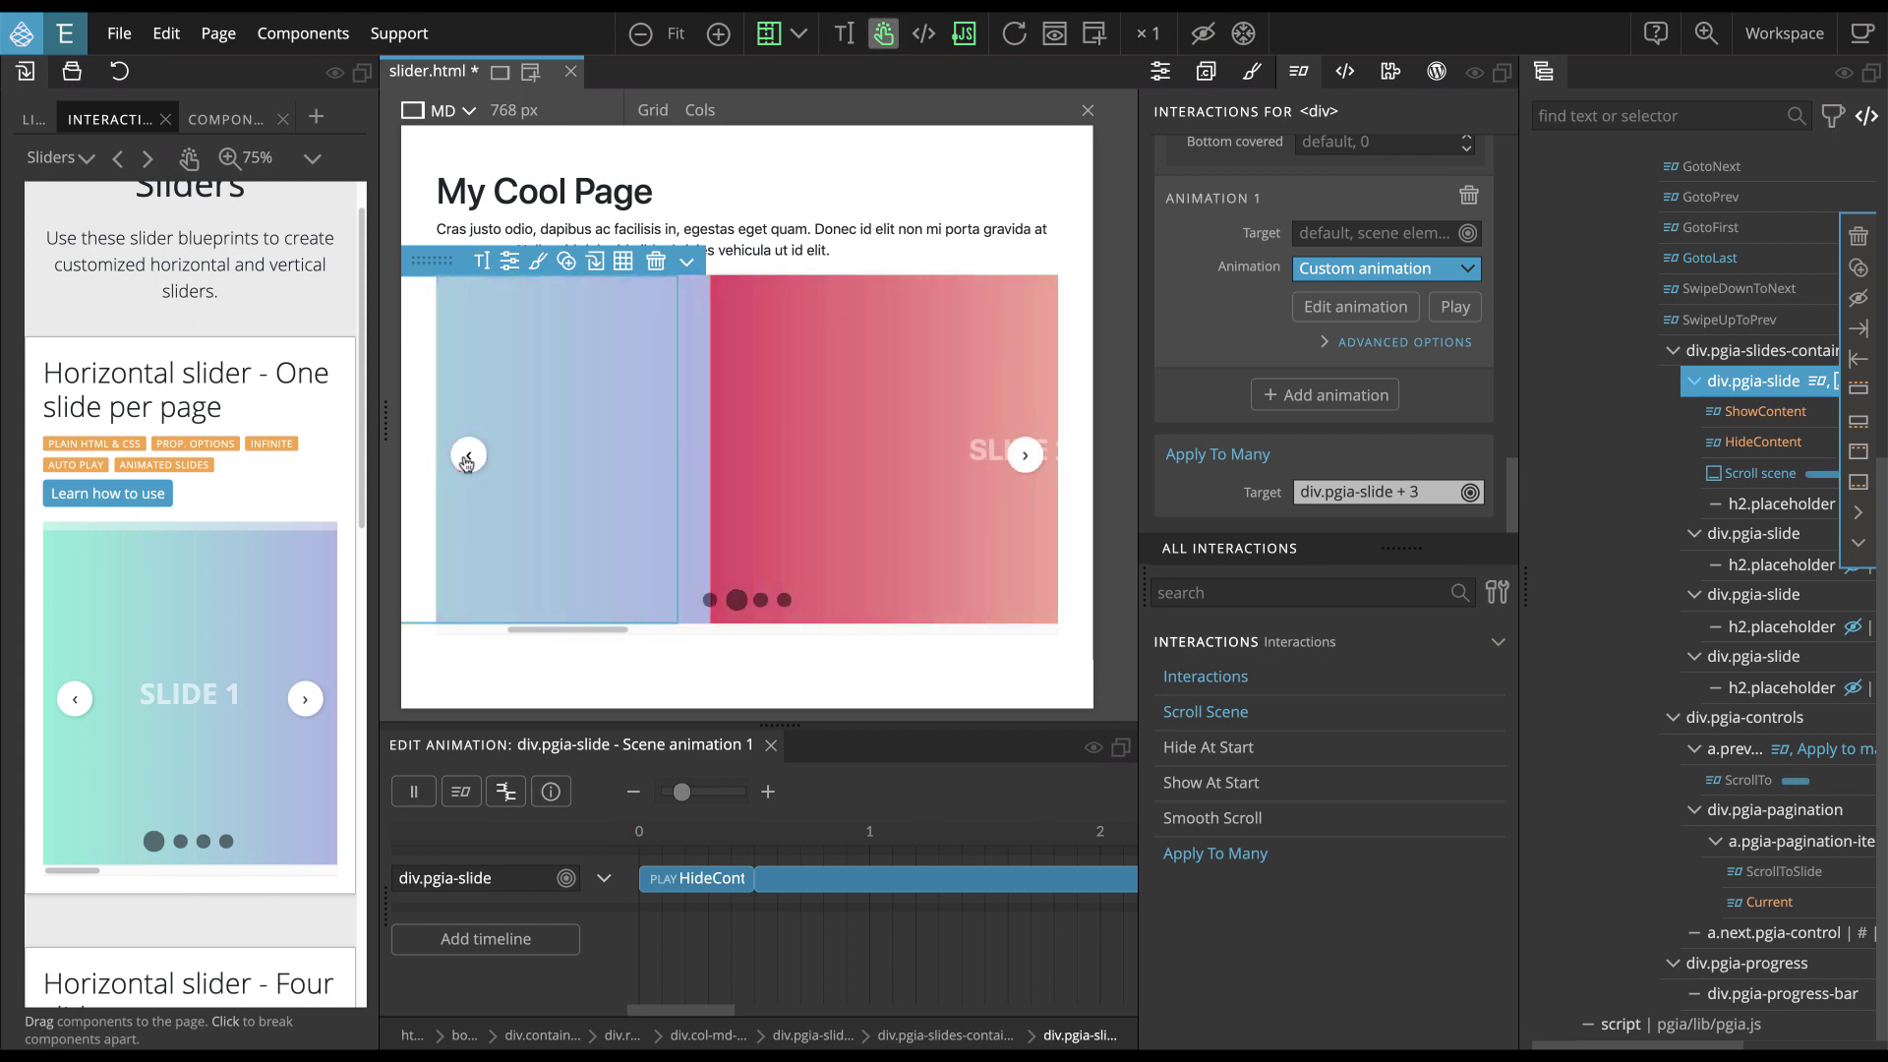
drag(686, 792, 671, 793)
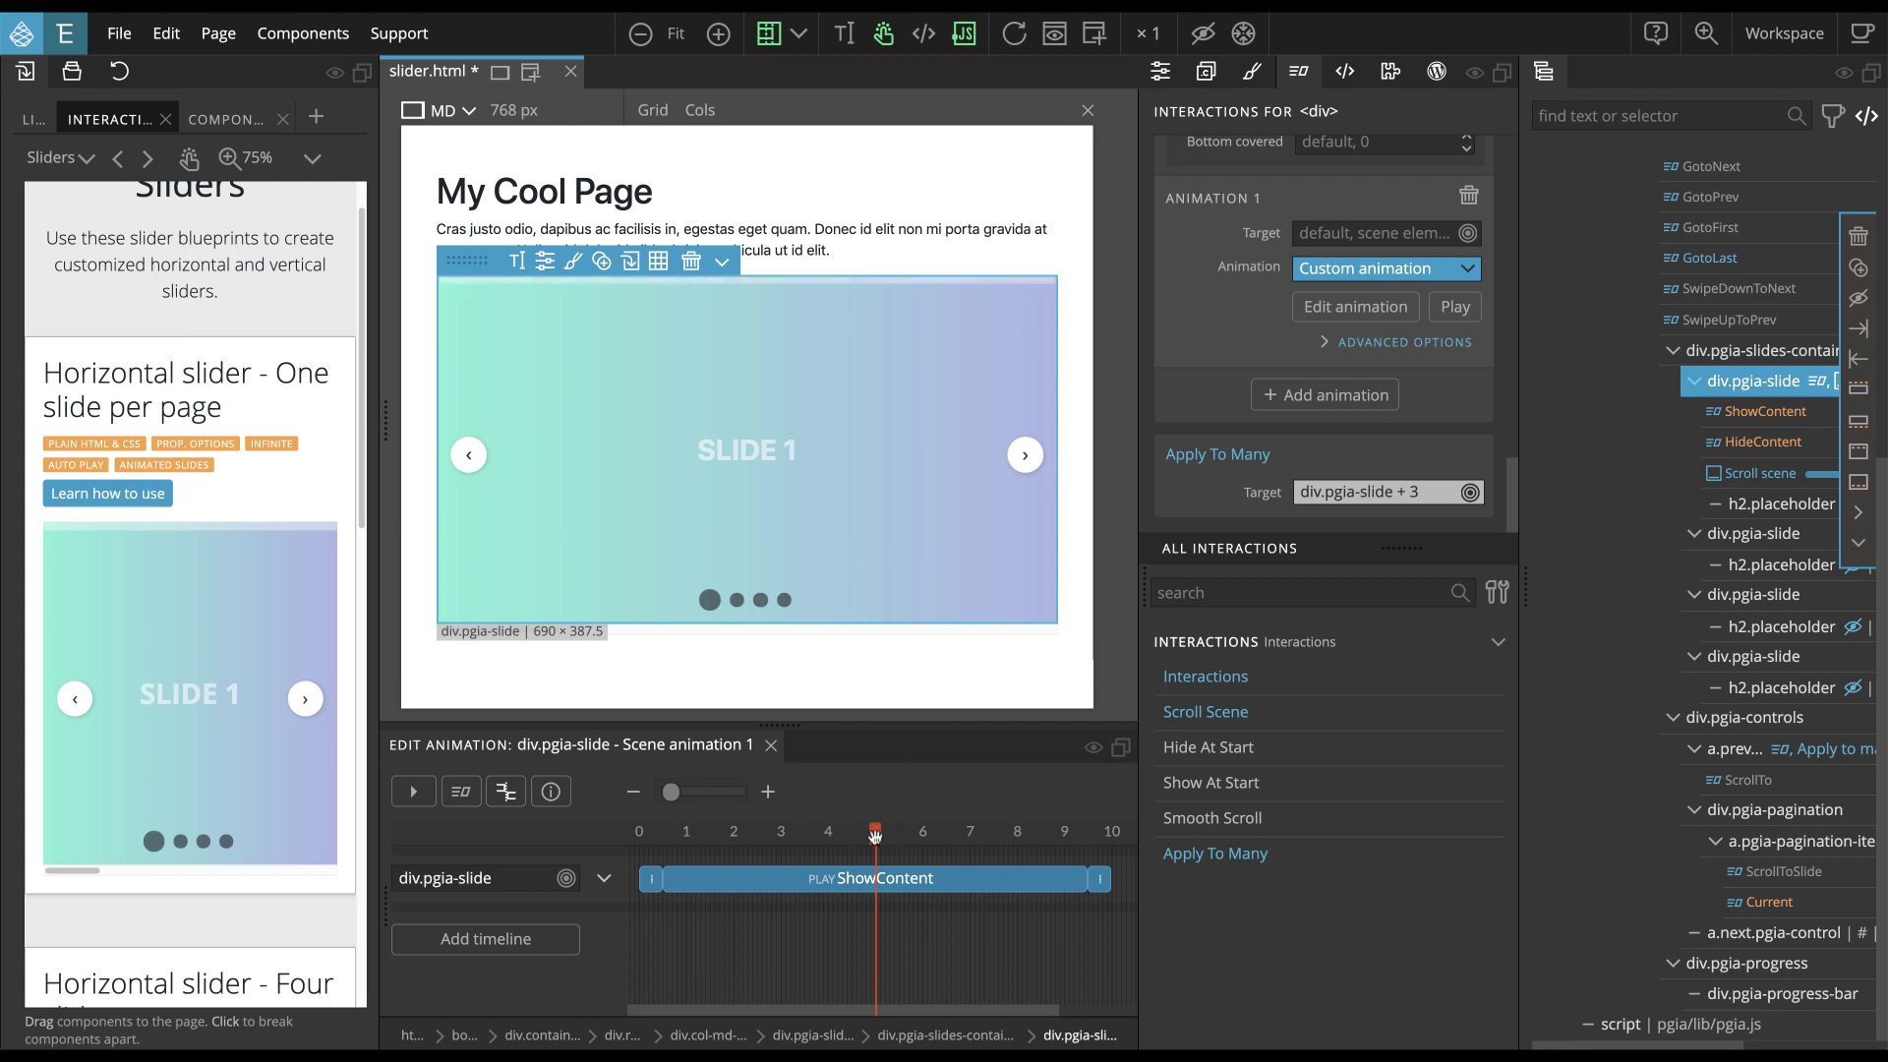
Turn off element outlines on the page, then scroll the slider to slide 2 and back to slide 1 to watch the scene progress
scroll(1343, 274, up, 5)
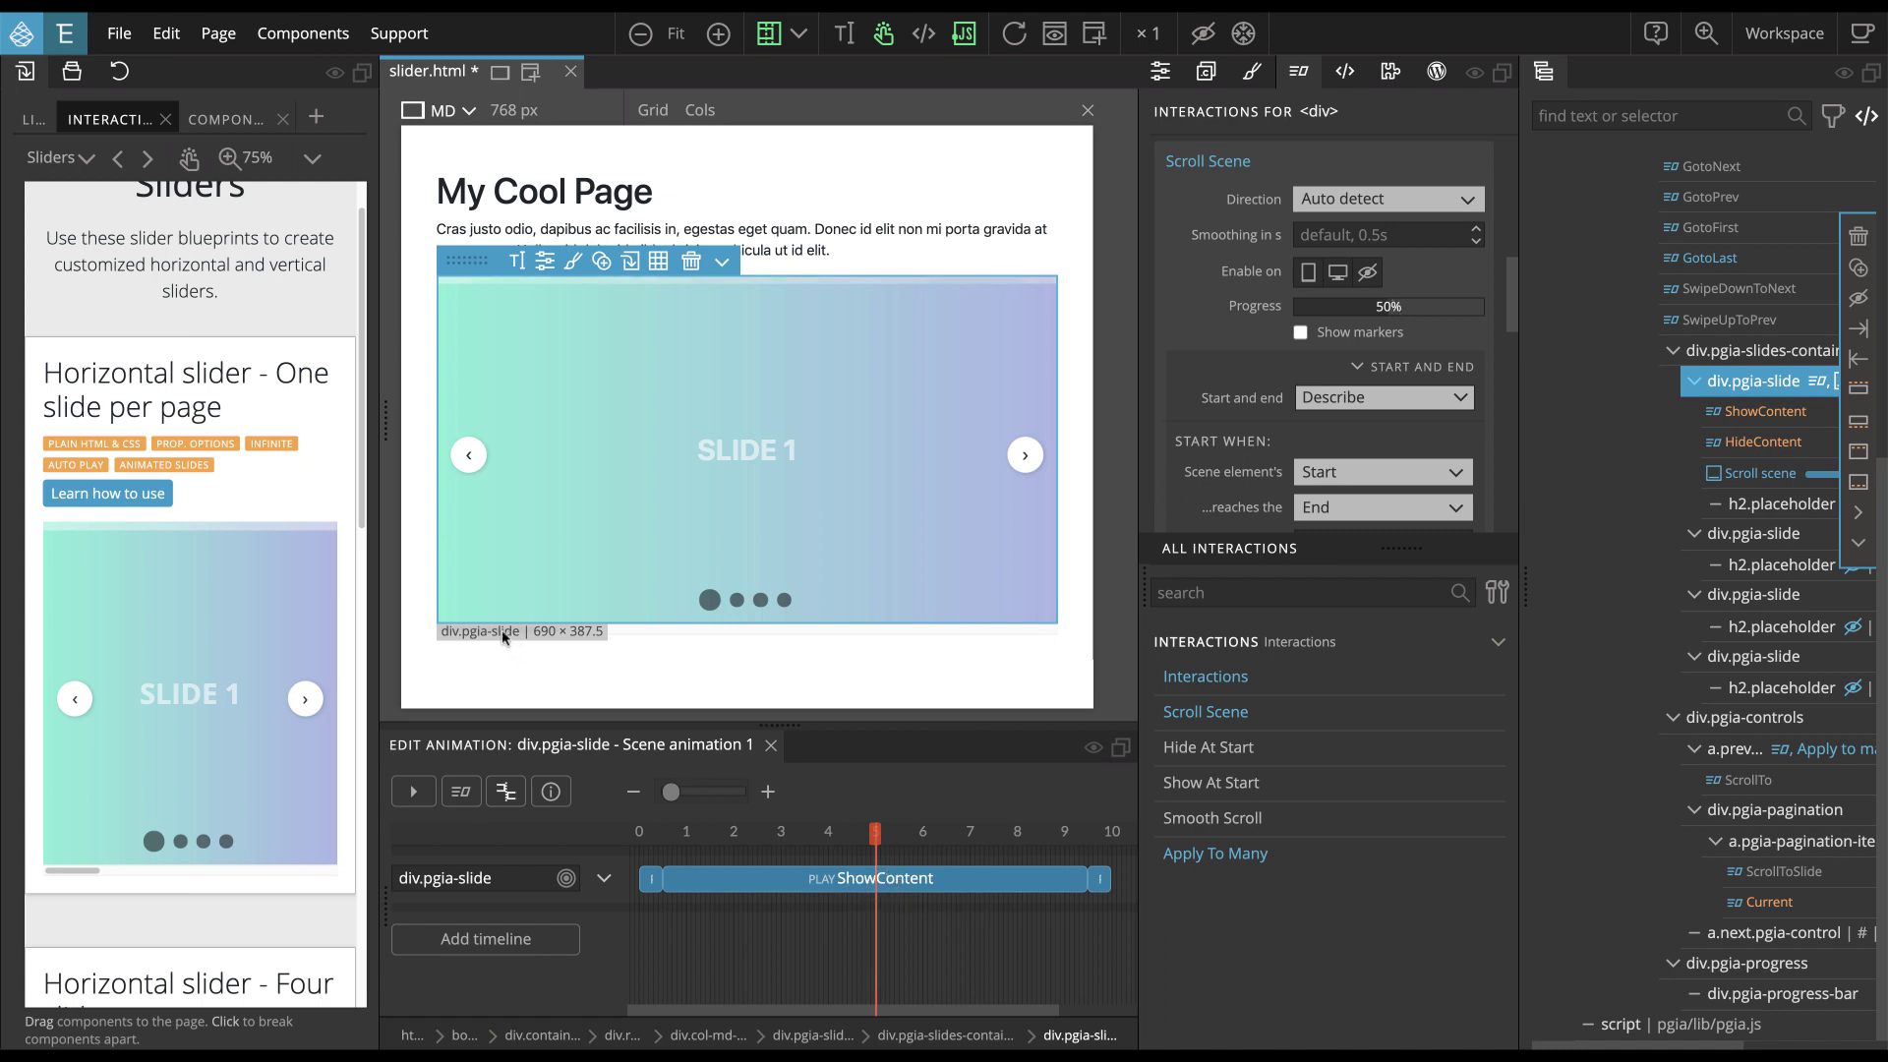
click(769, 35)
drag(498, 626, 625, 612)
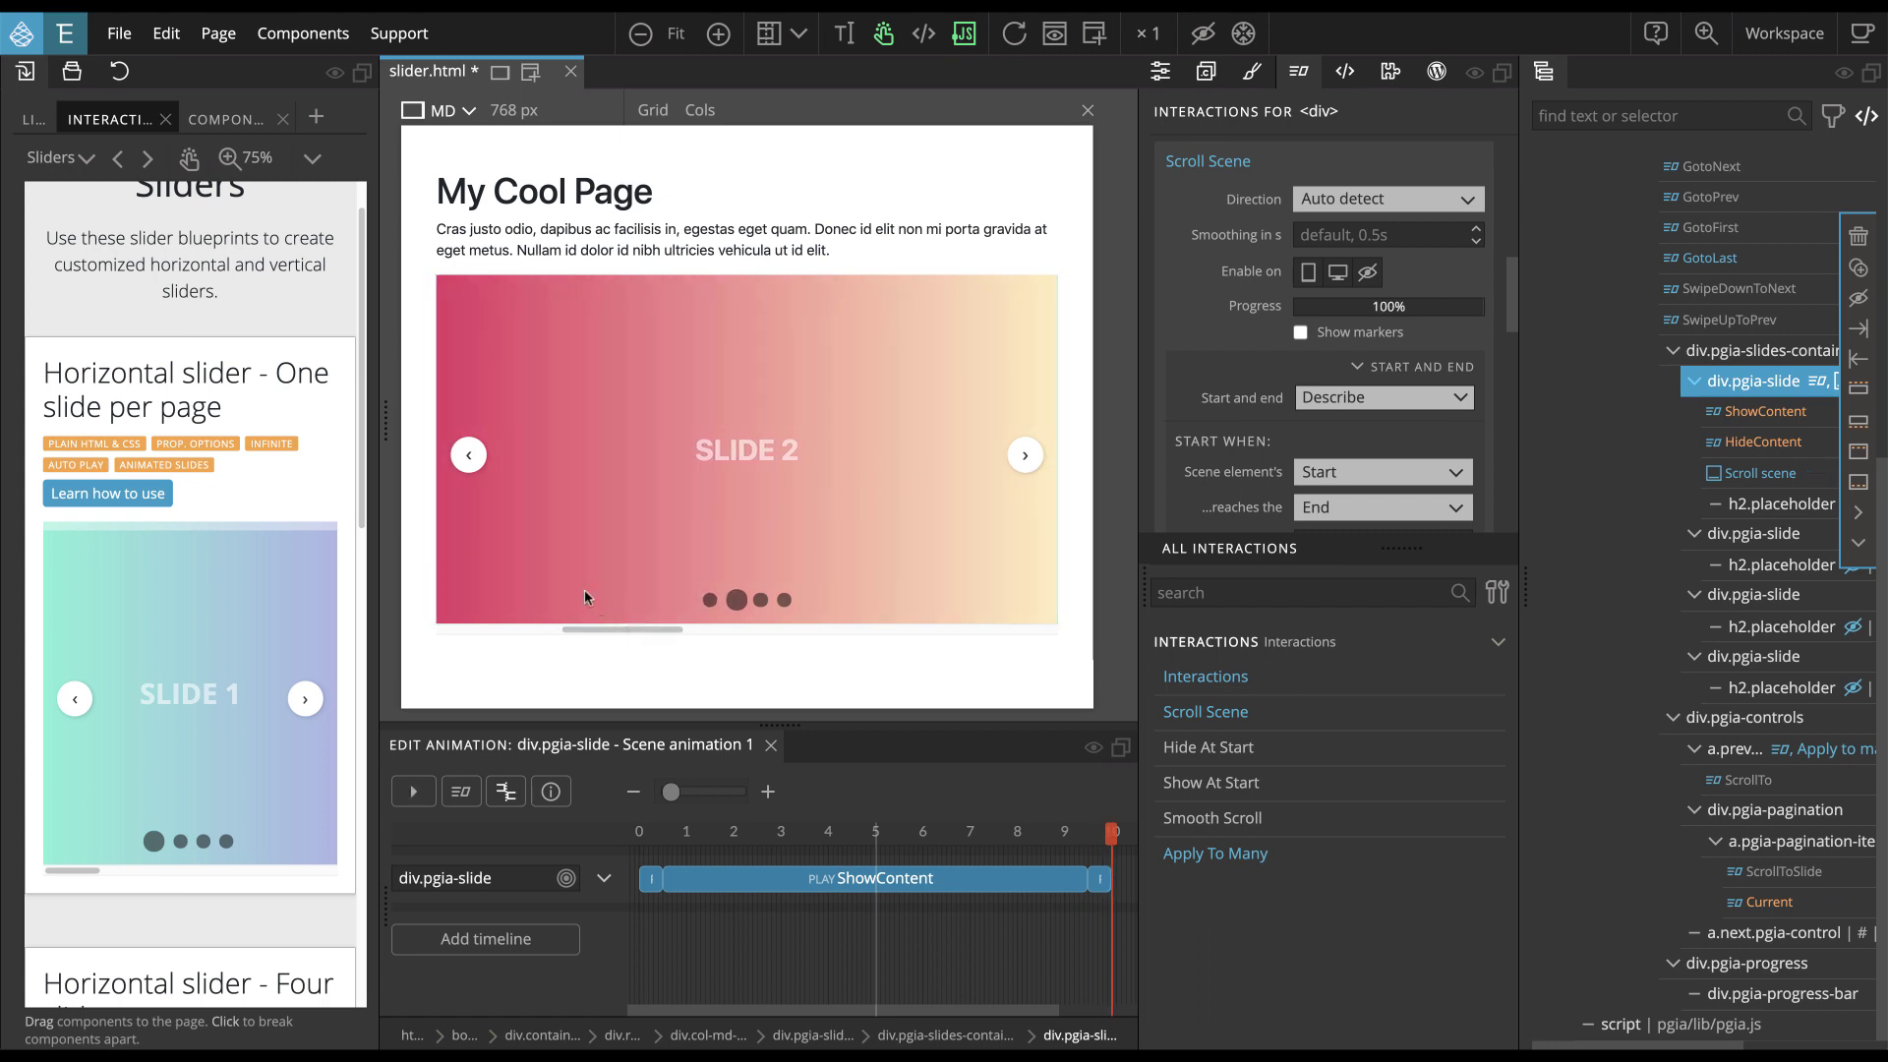
click(470, 458)
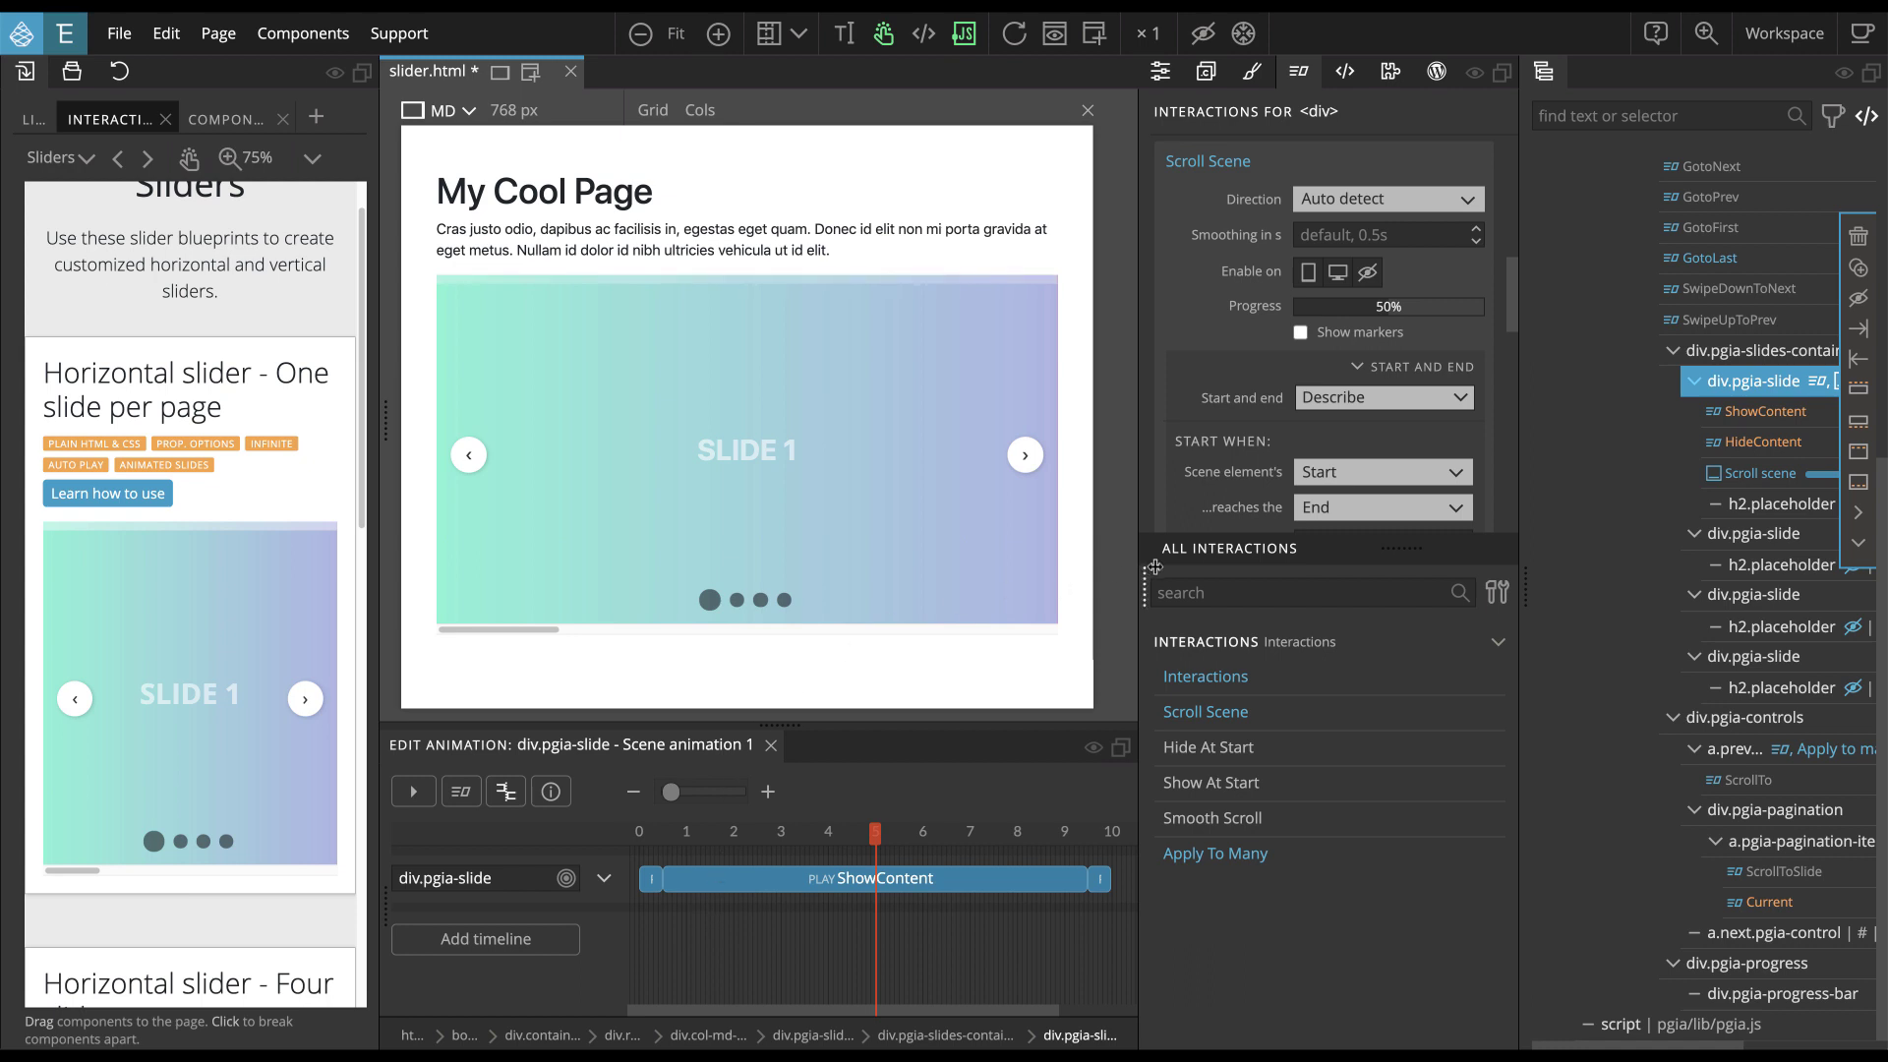
Open the first slide's ShowContent animation in the animation editor and read its description
click(1767, 414)
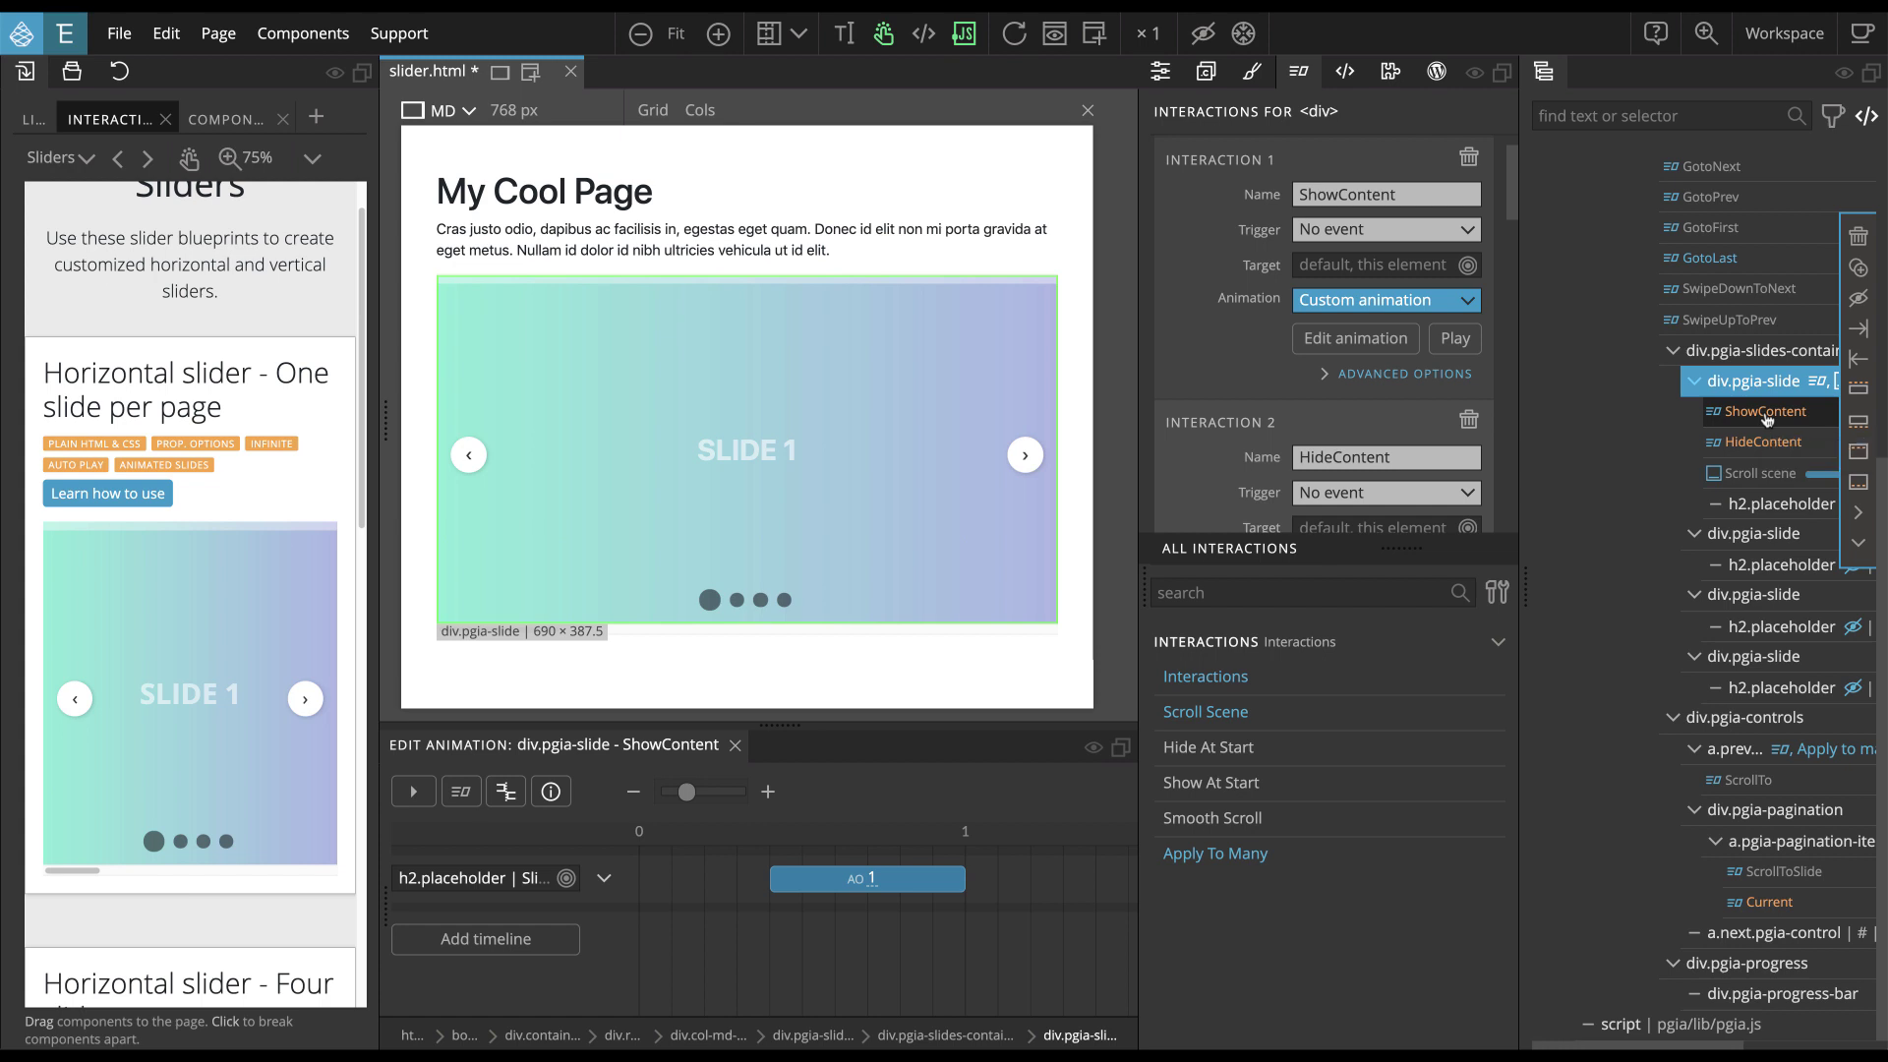
click(551, 795)
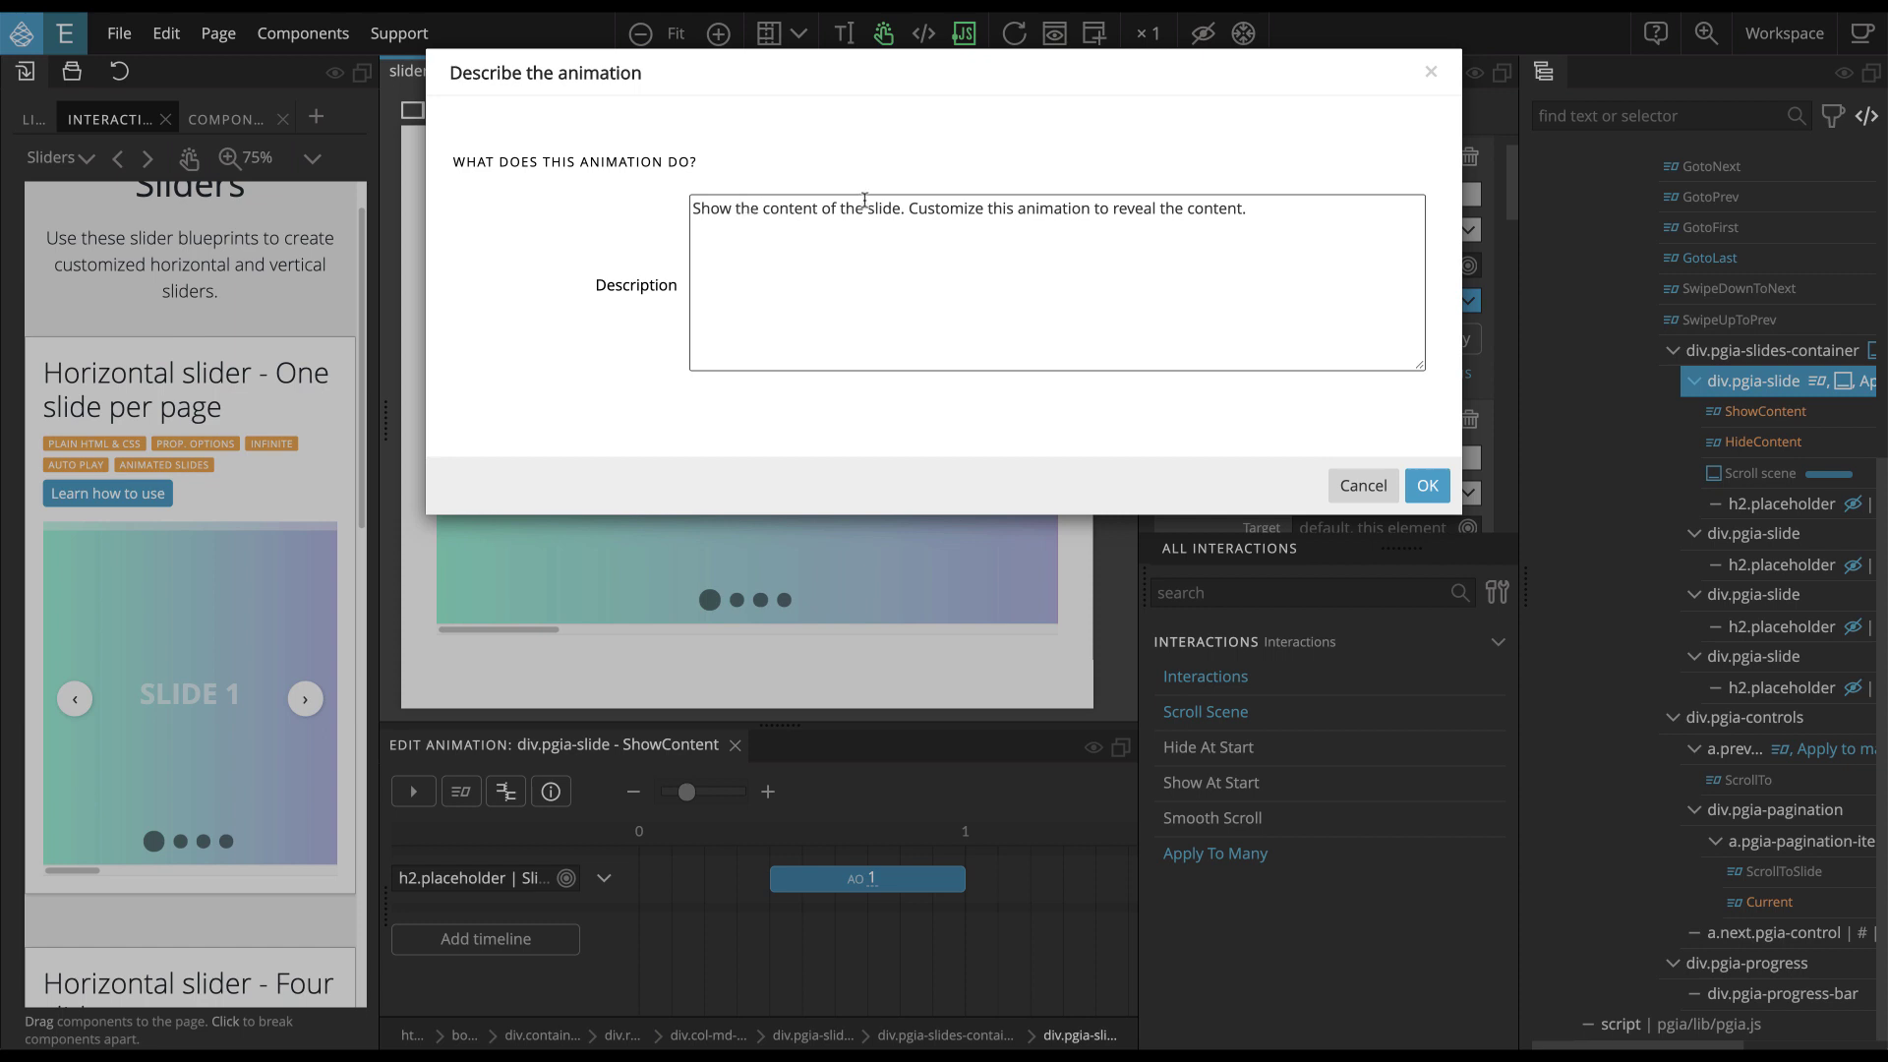
click(1427, 485)
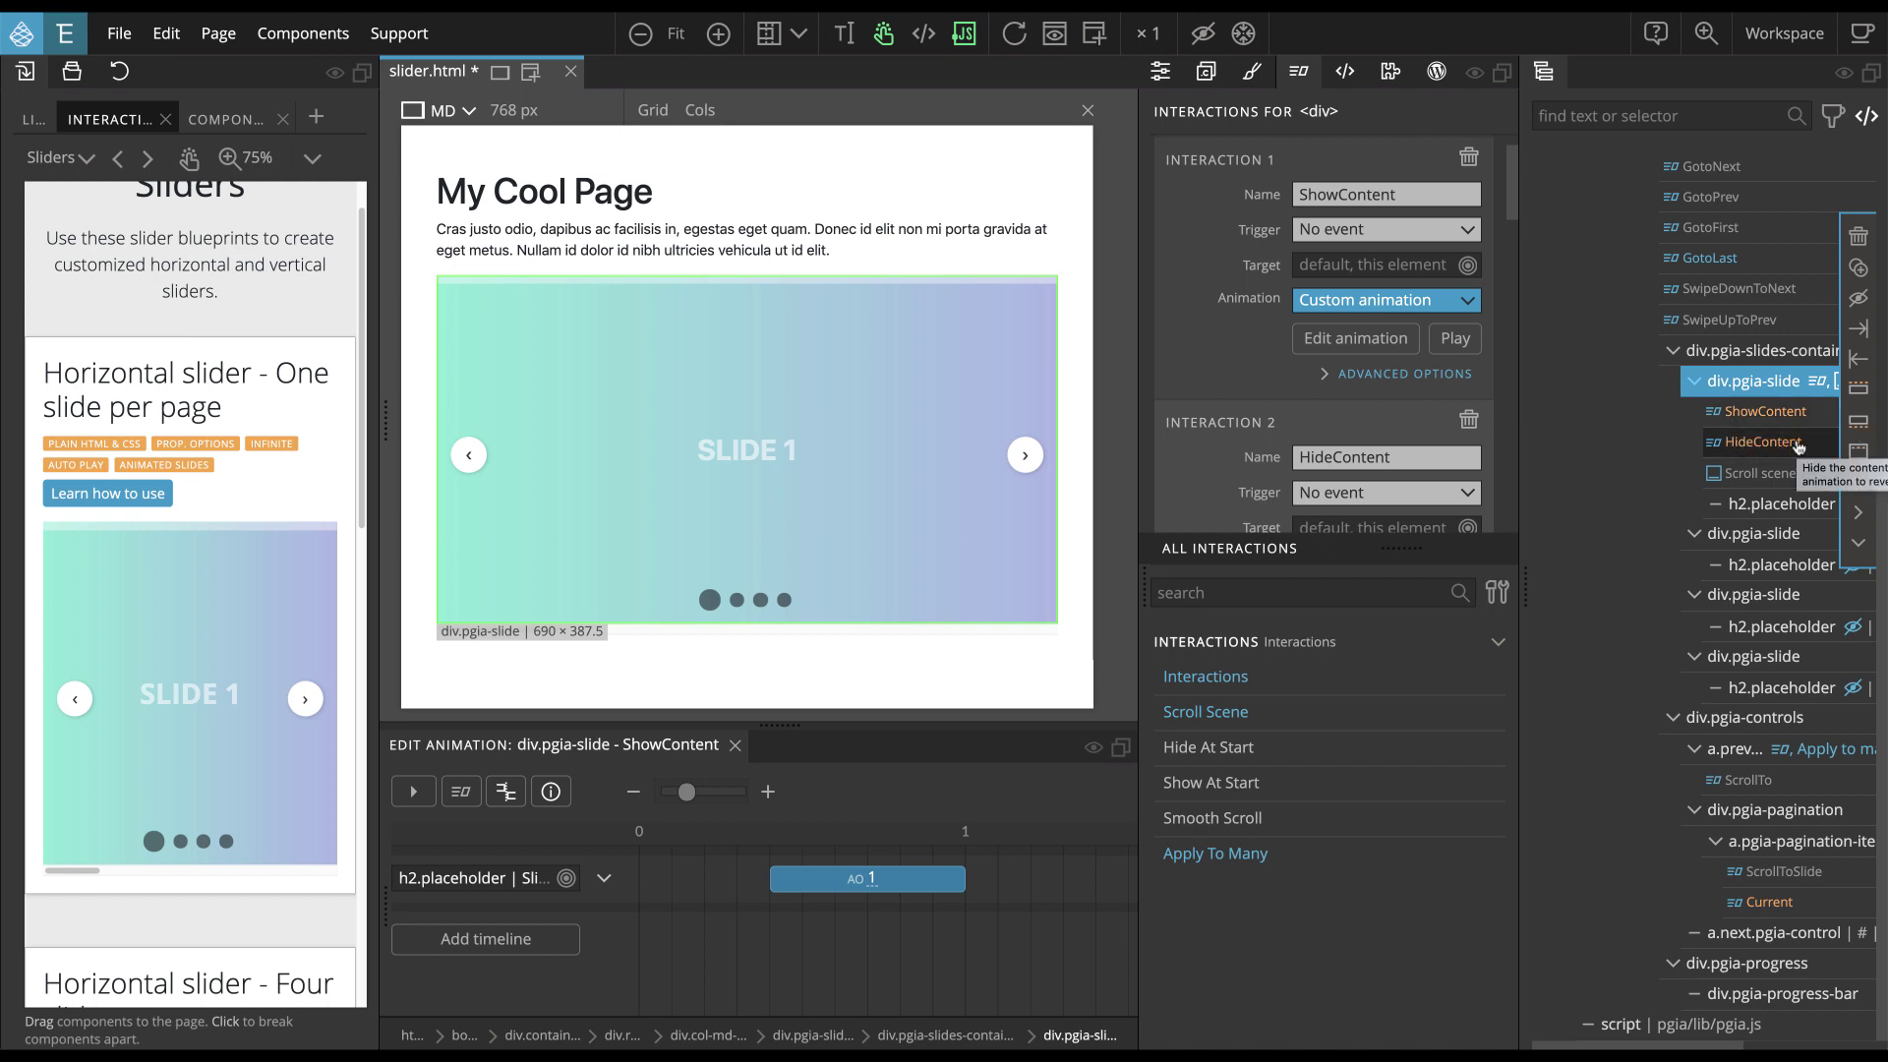
Open the Slider element's GotoNext animation in the animation editor to inspect its scroll action
scroll(1780, 441, up, 2)
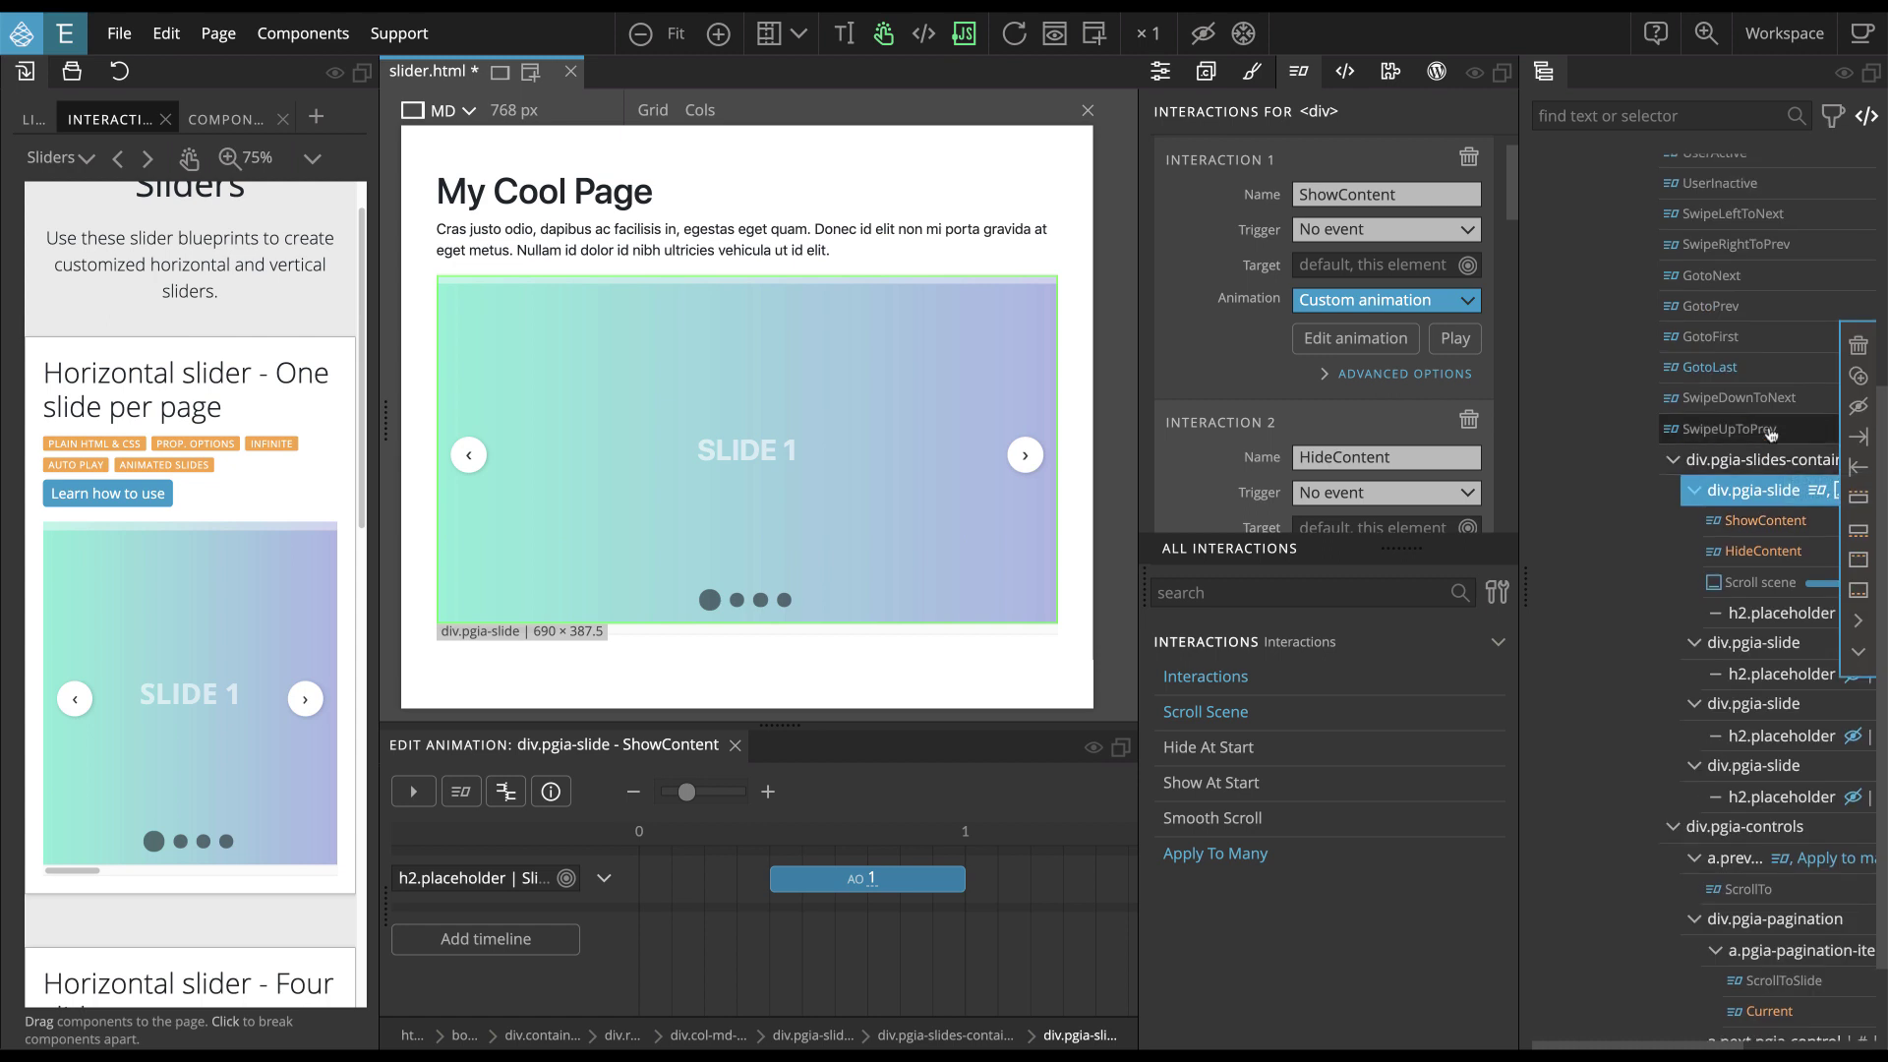
scroll(1735, 324, up, 3)
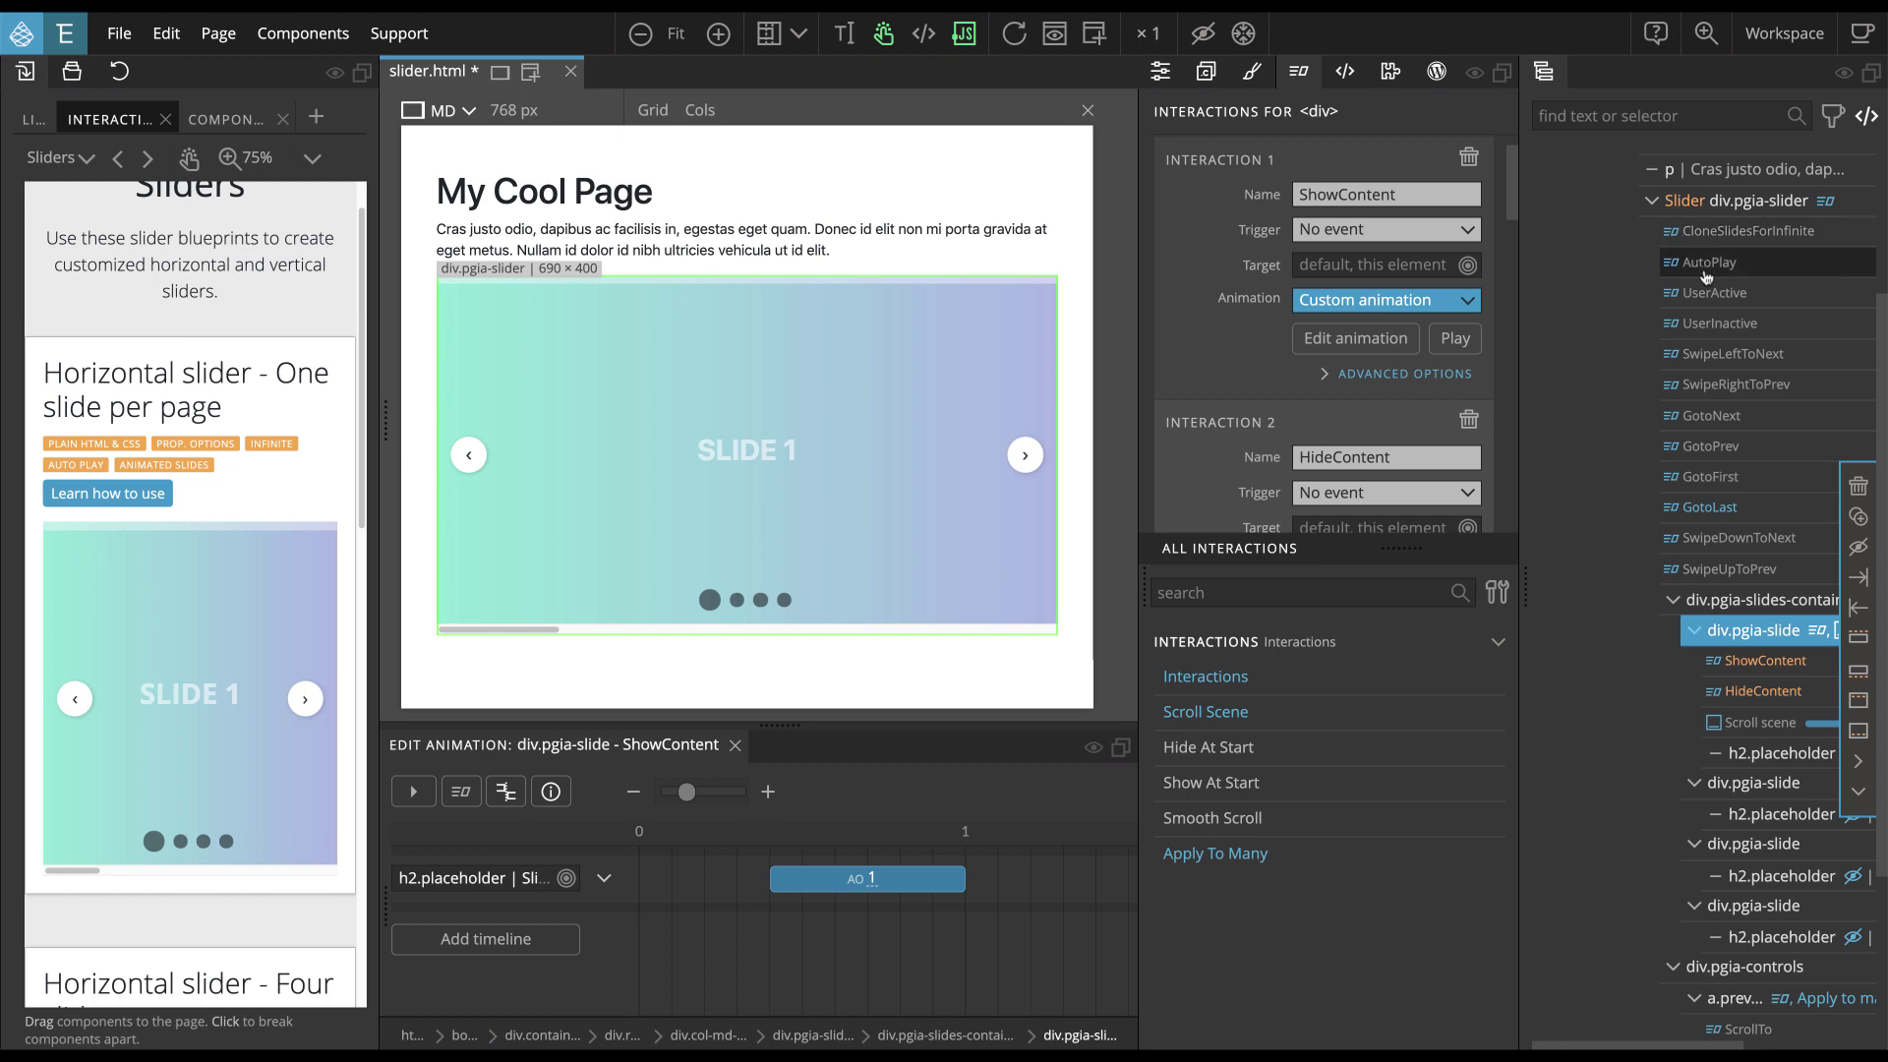
click(1709, 417)
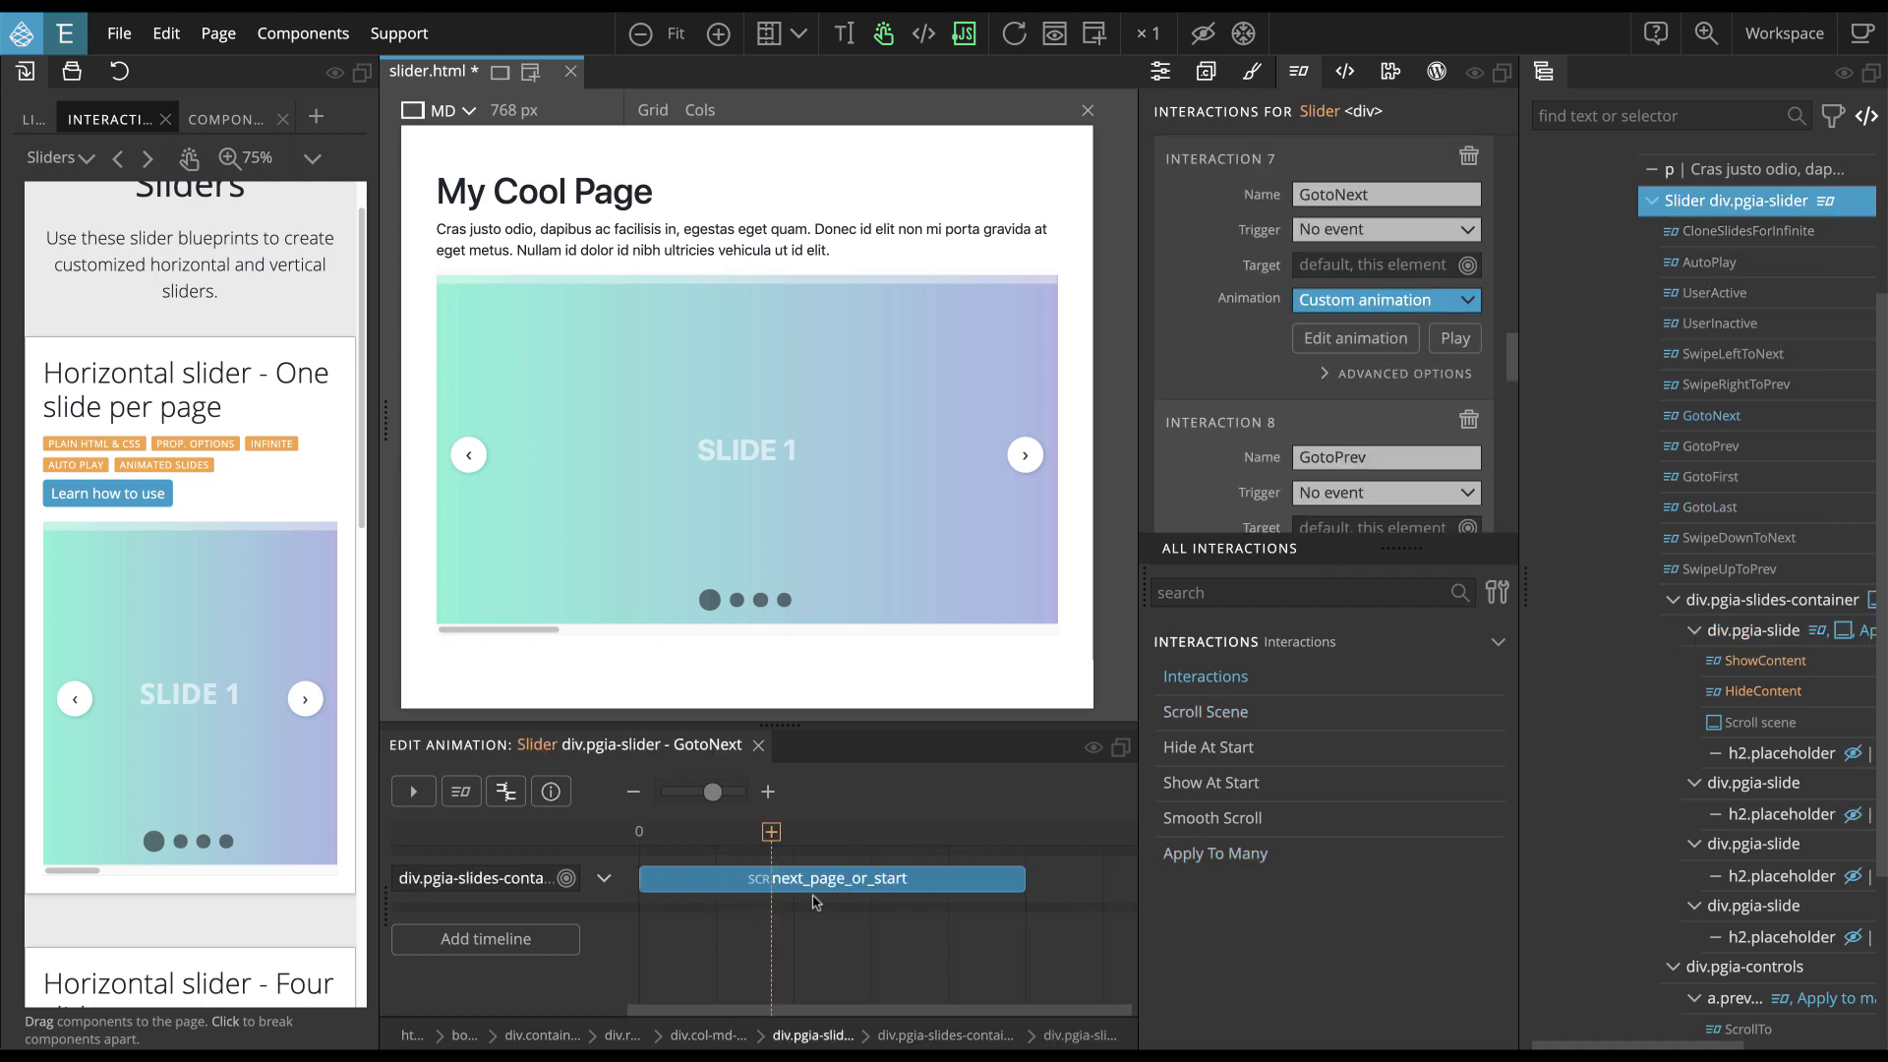
Zoom out the GotoNext timeline, and open the first slide's ShowContent, HideContent and scroll scene animations one after another to inspect them
drag(710, 802, 701, 797)
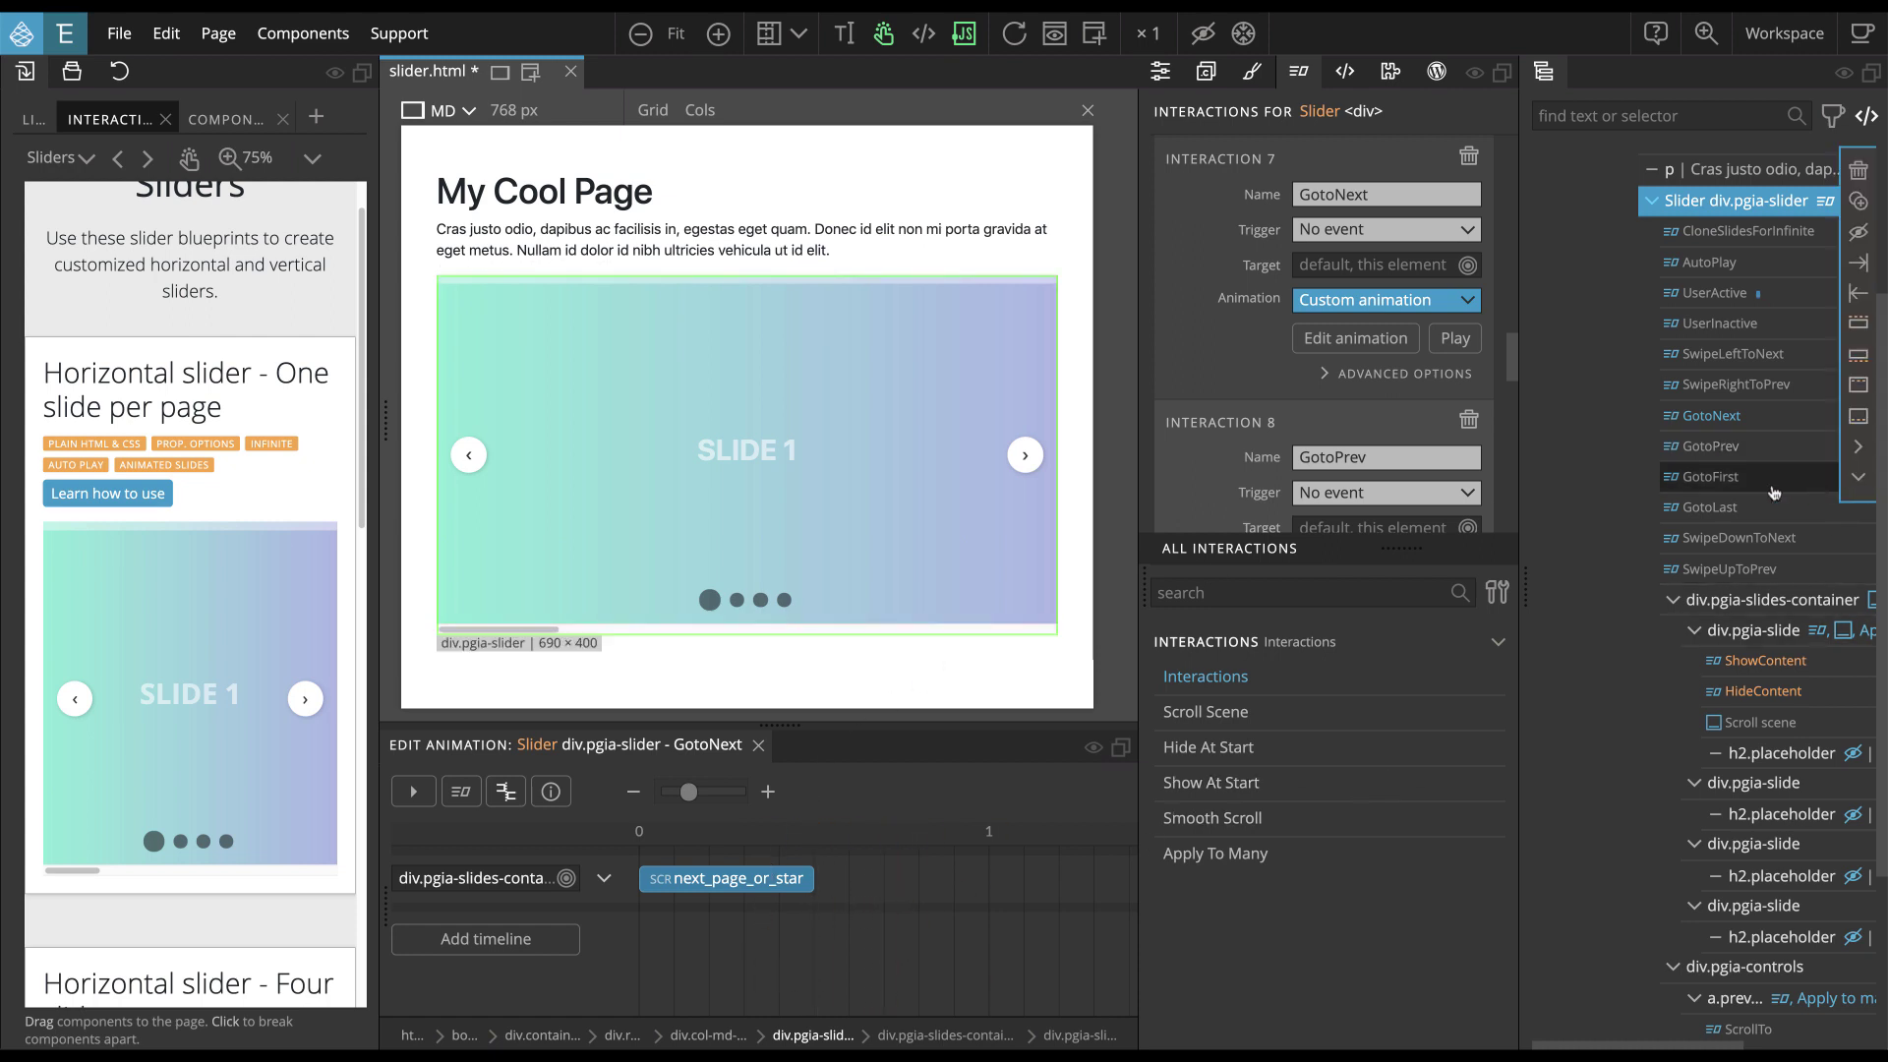
scroll(1779, 492, down, 1)
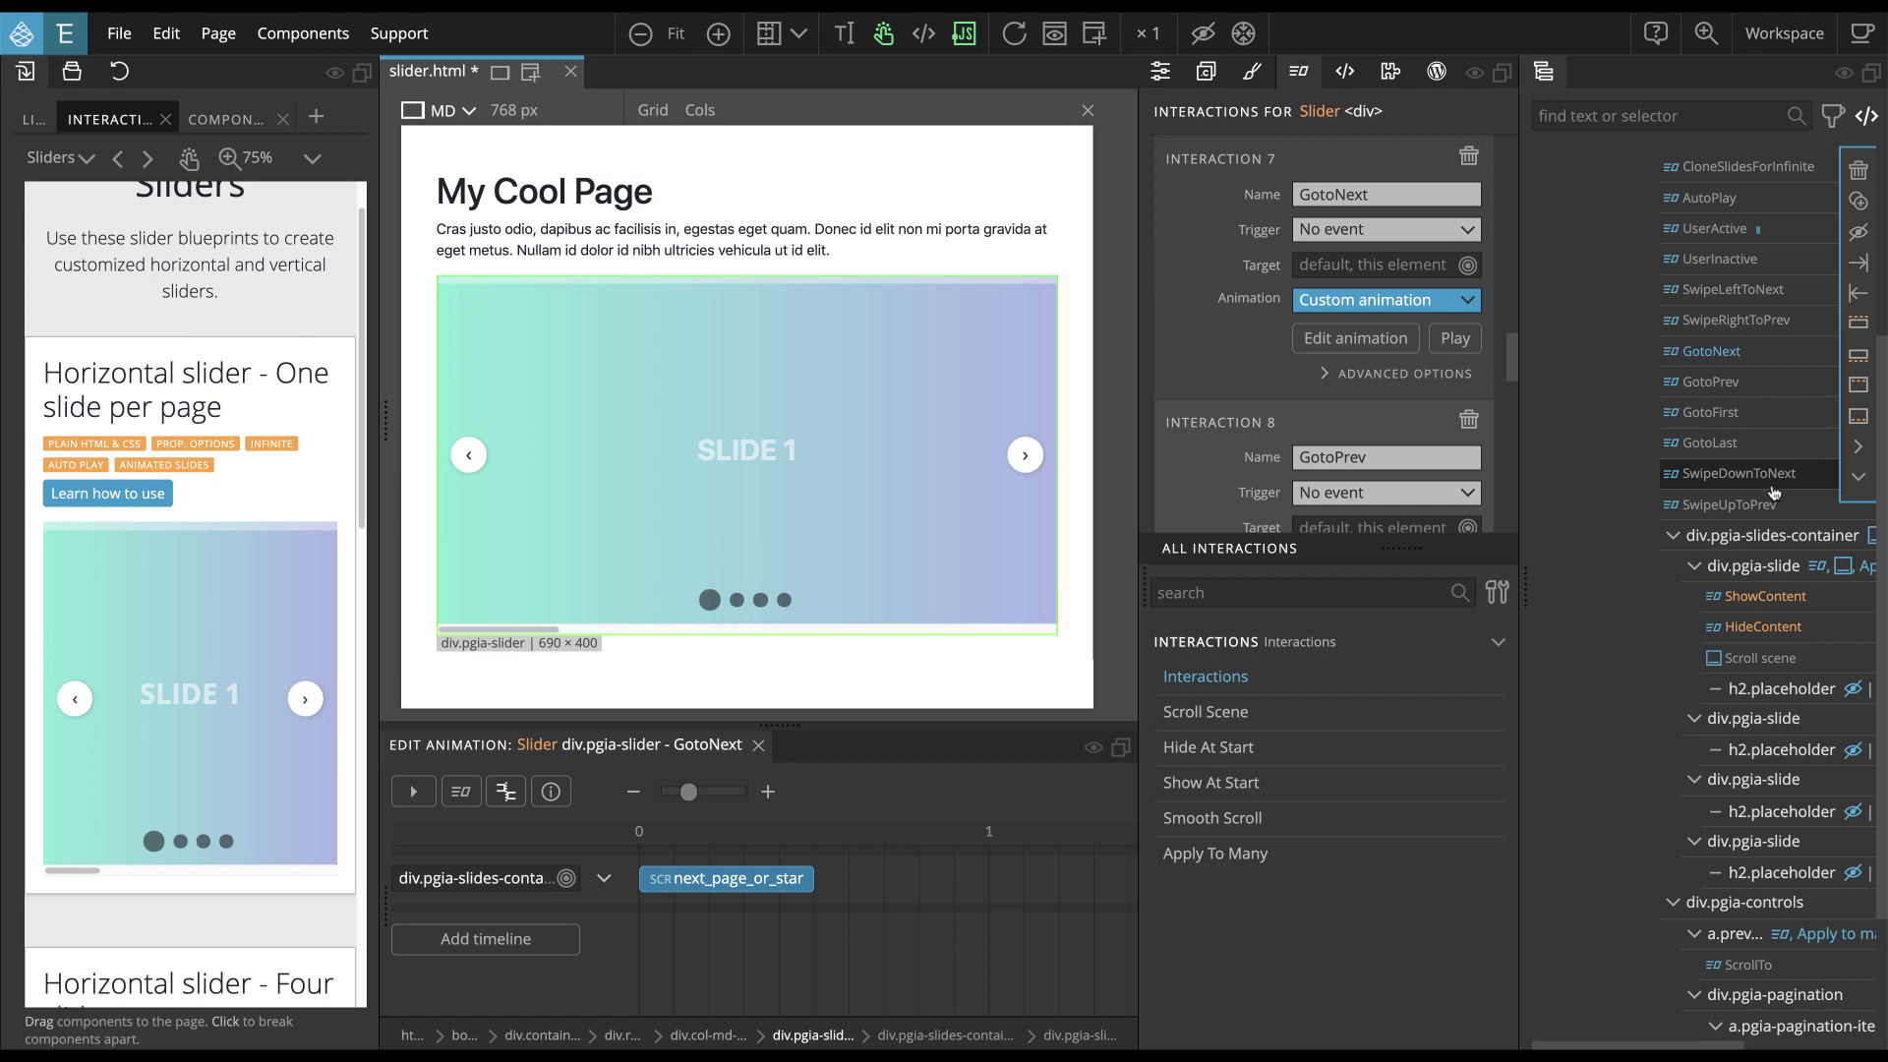
scroll(1775, 492, down, 3)
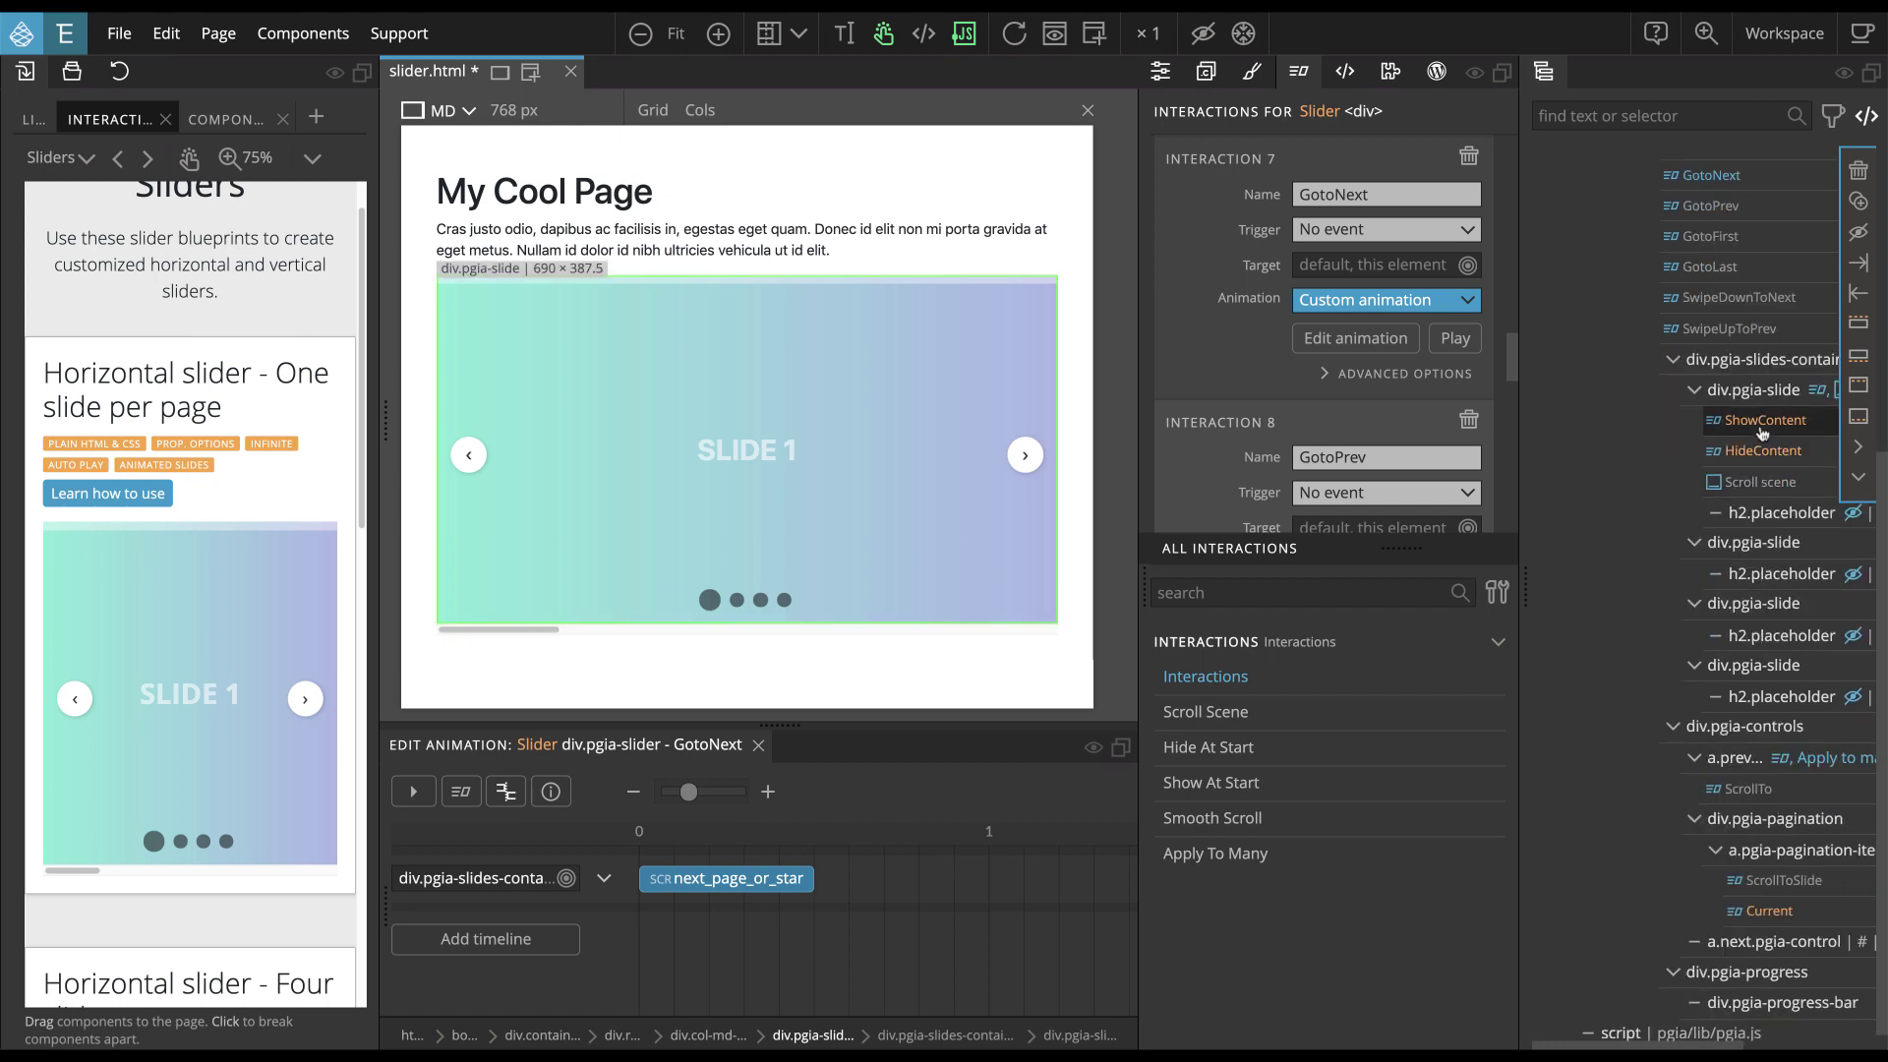
click(1763, 423)
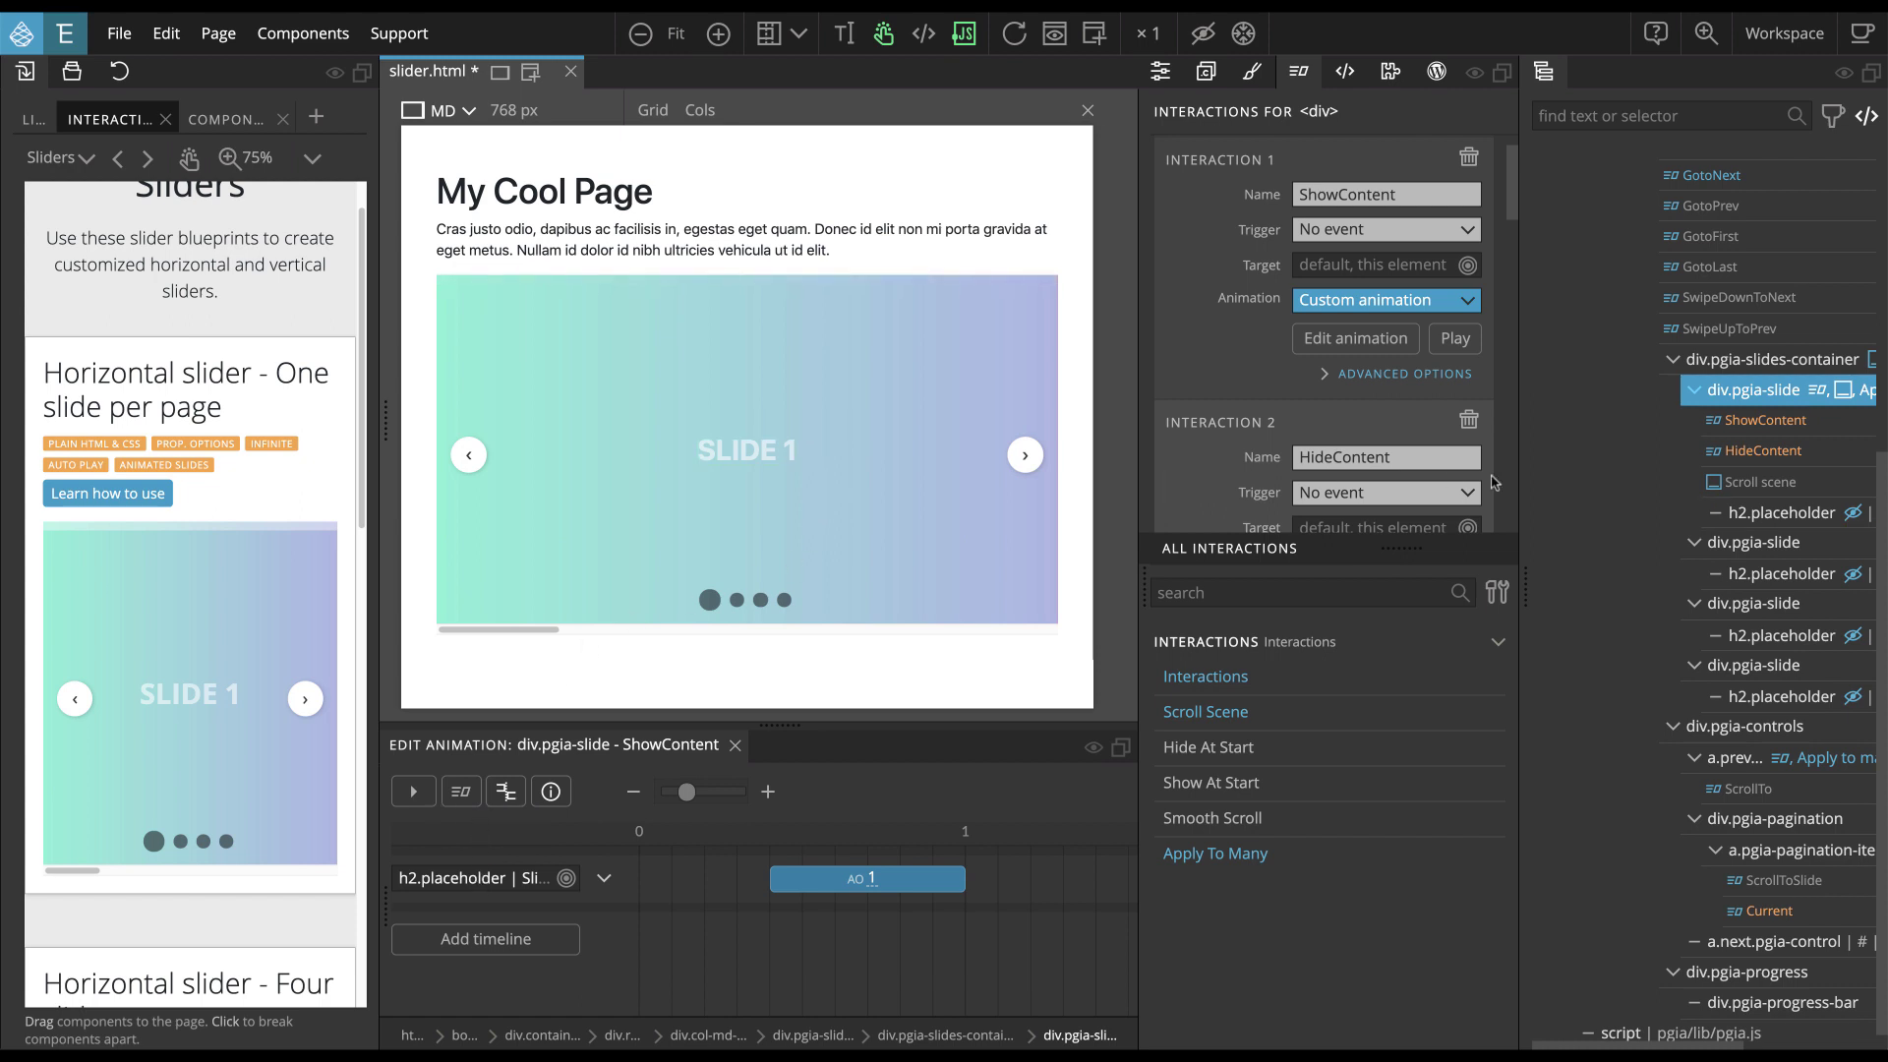
click(1762, 451)
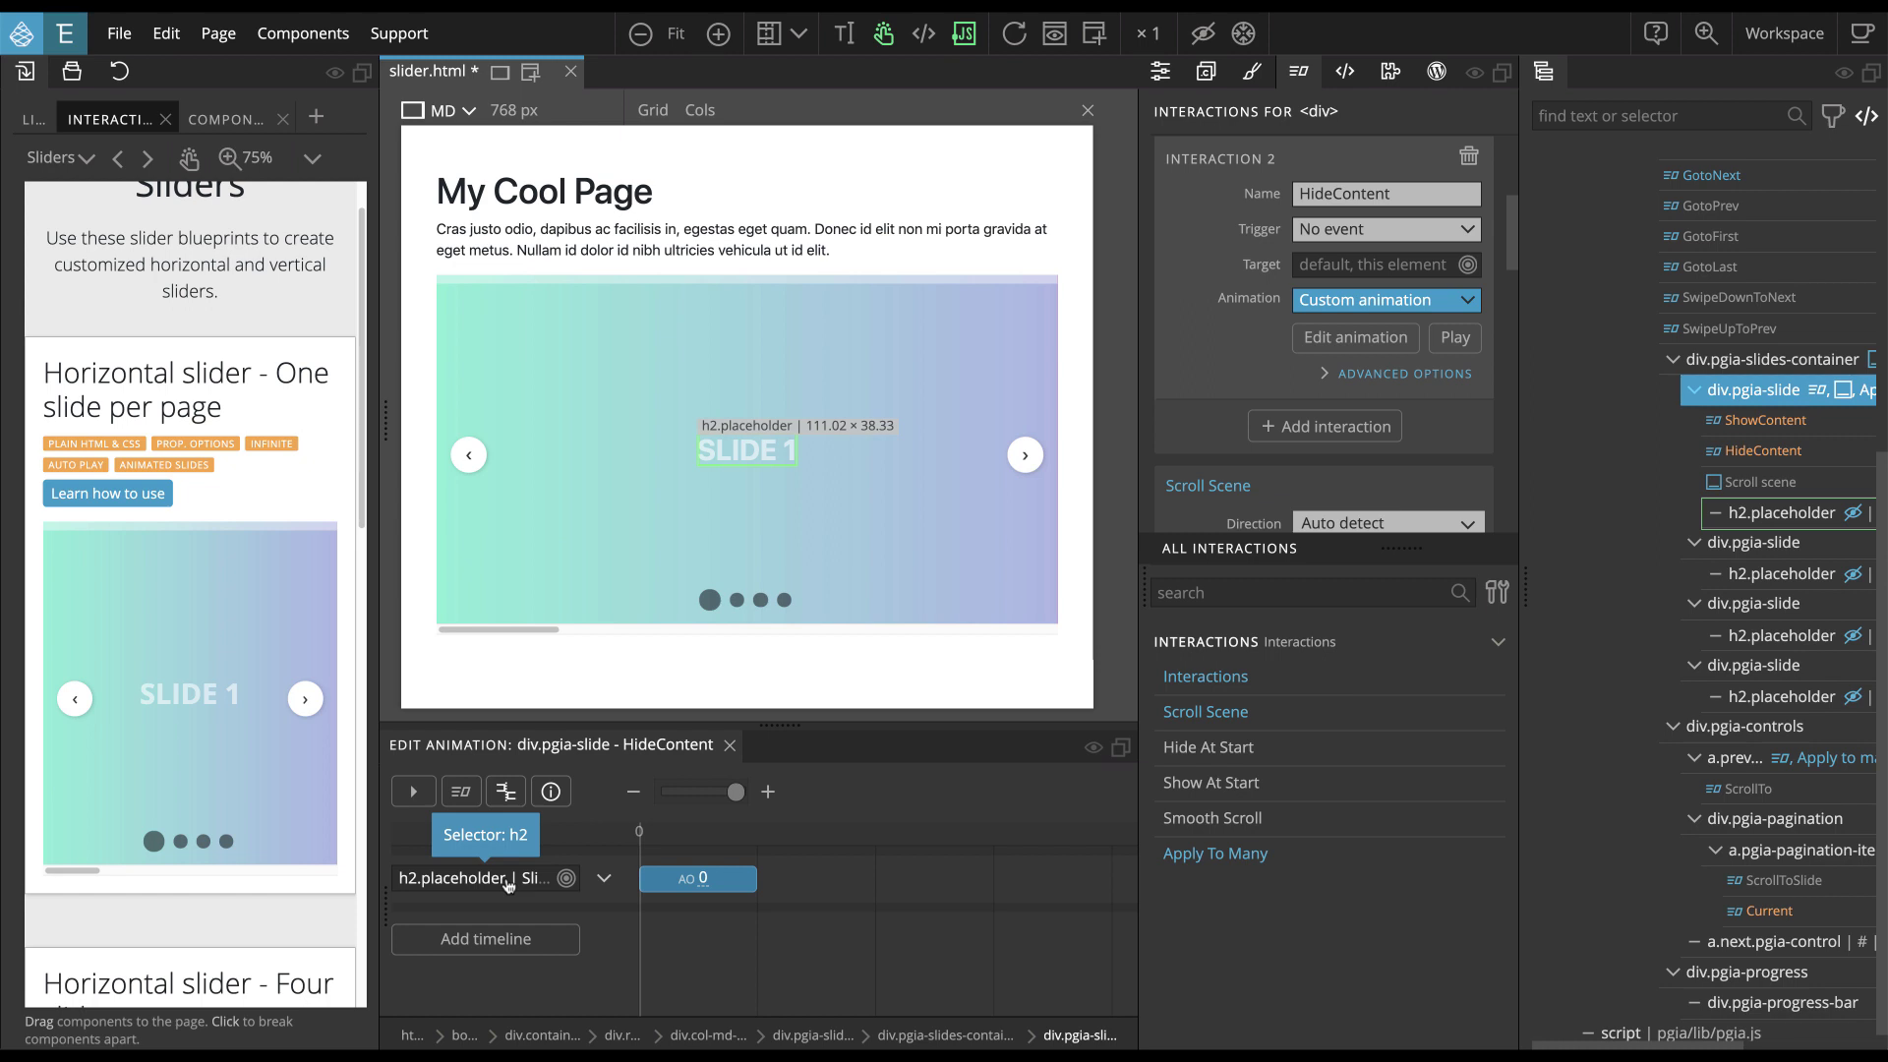
click(1754, 482)
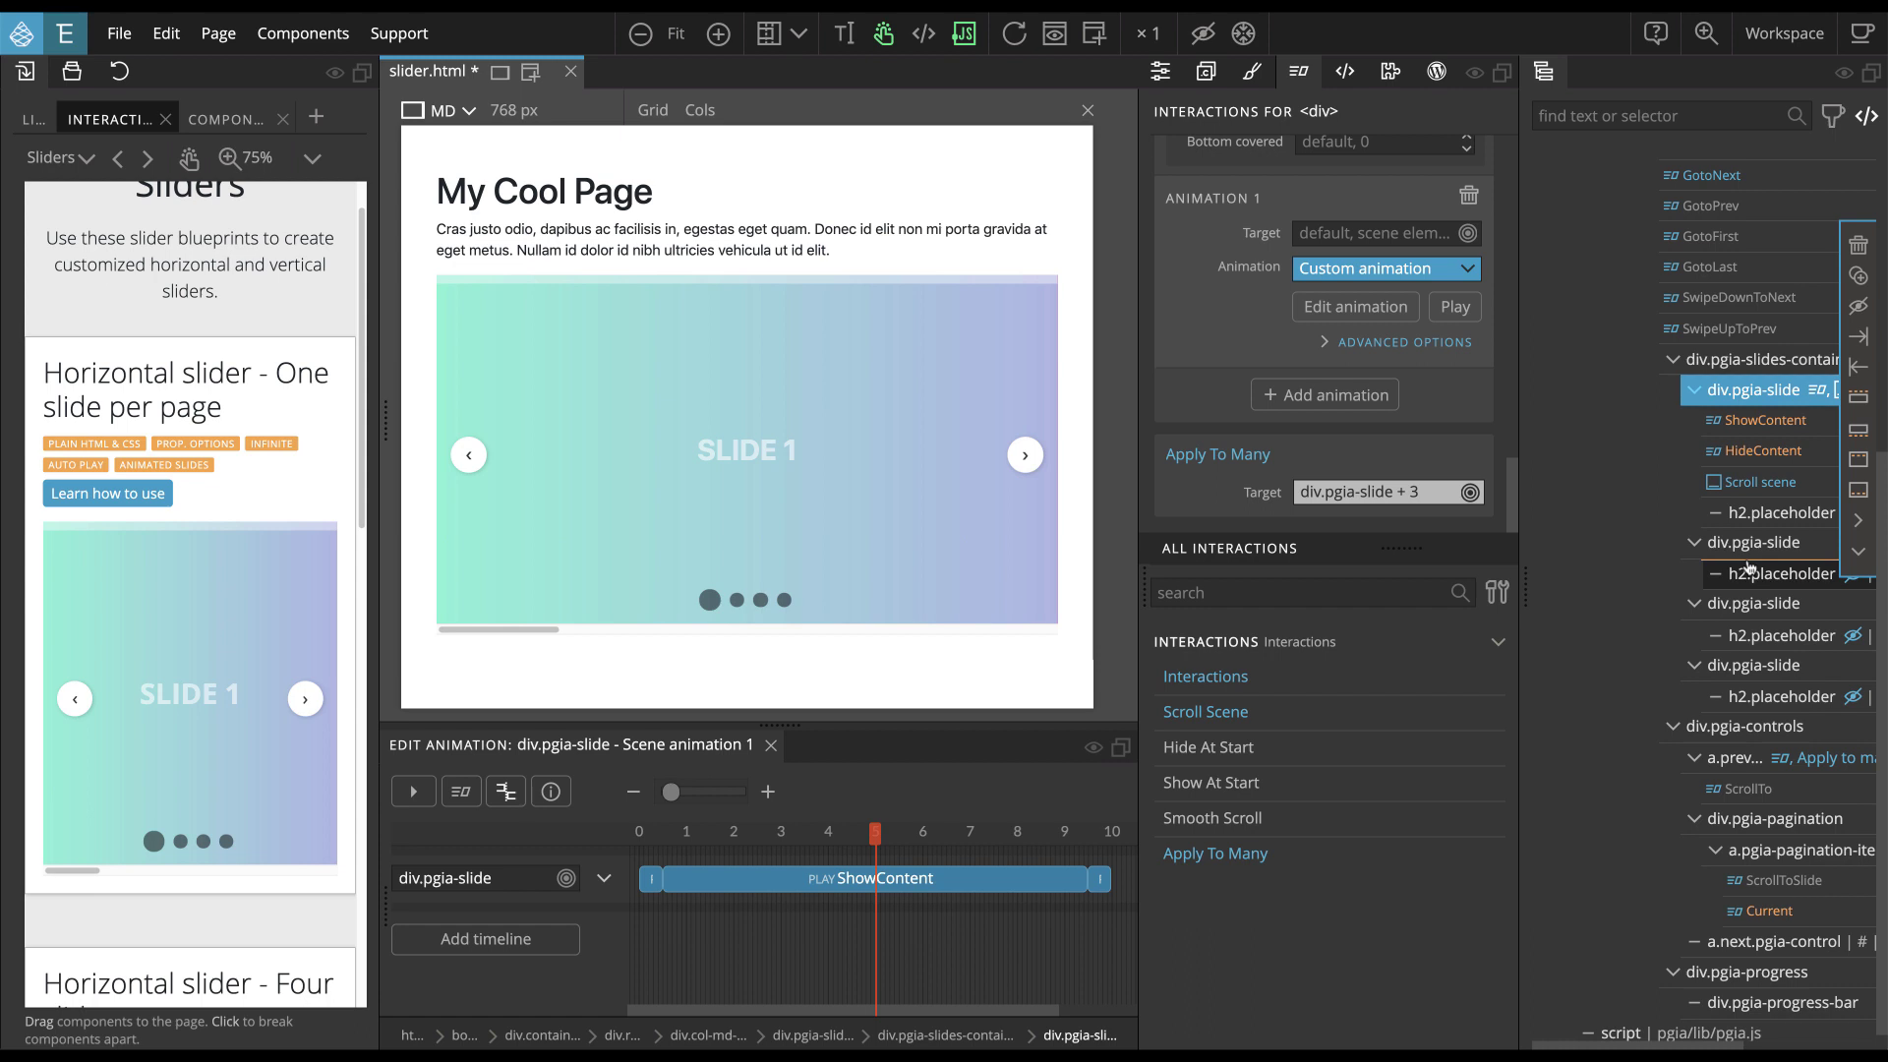
Compare the interactions of the slider's prev and next controls, and open the prev control's ScrollTo animation in the animation editor
scroll(1741, 566, down, 1)
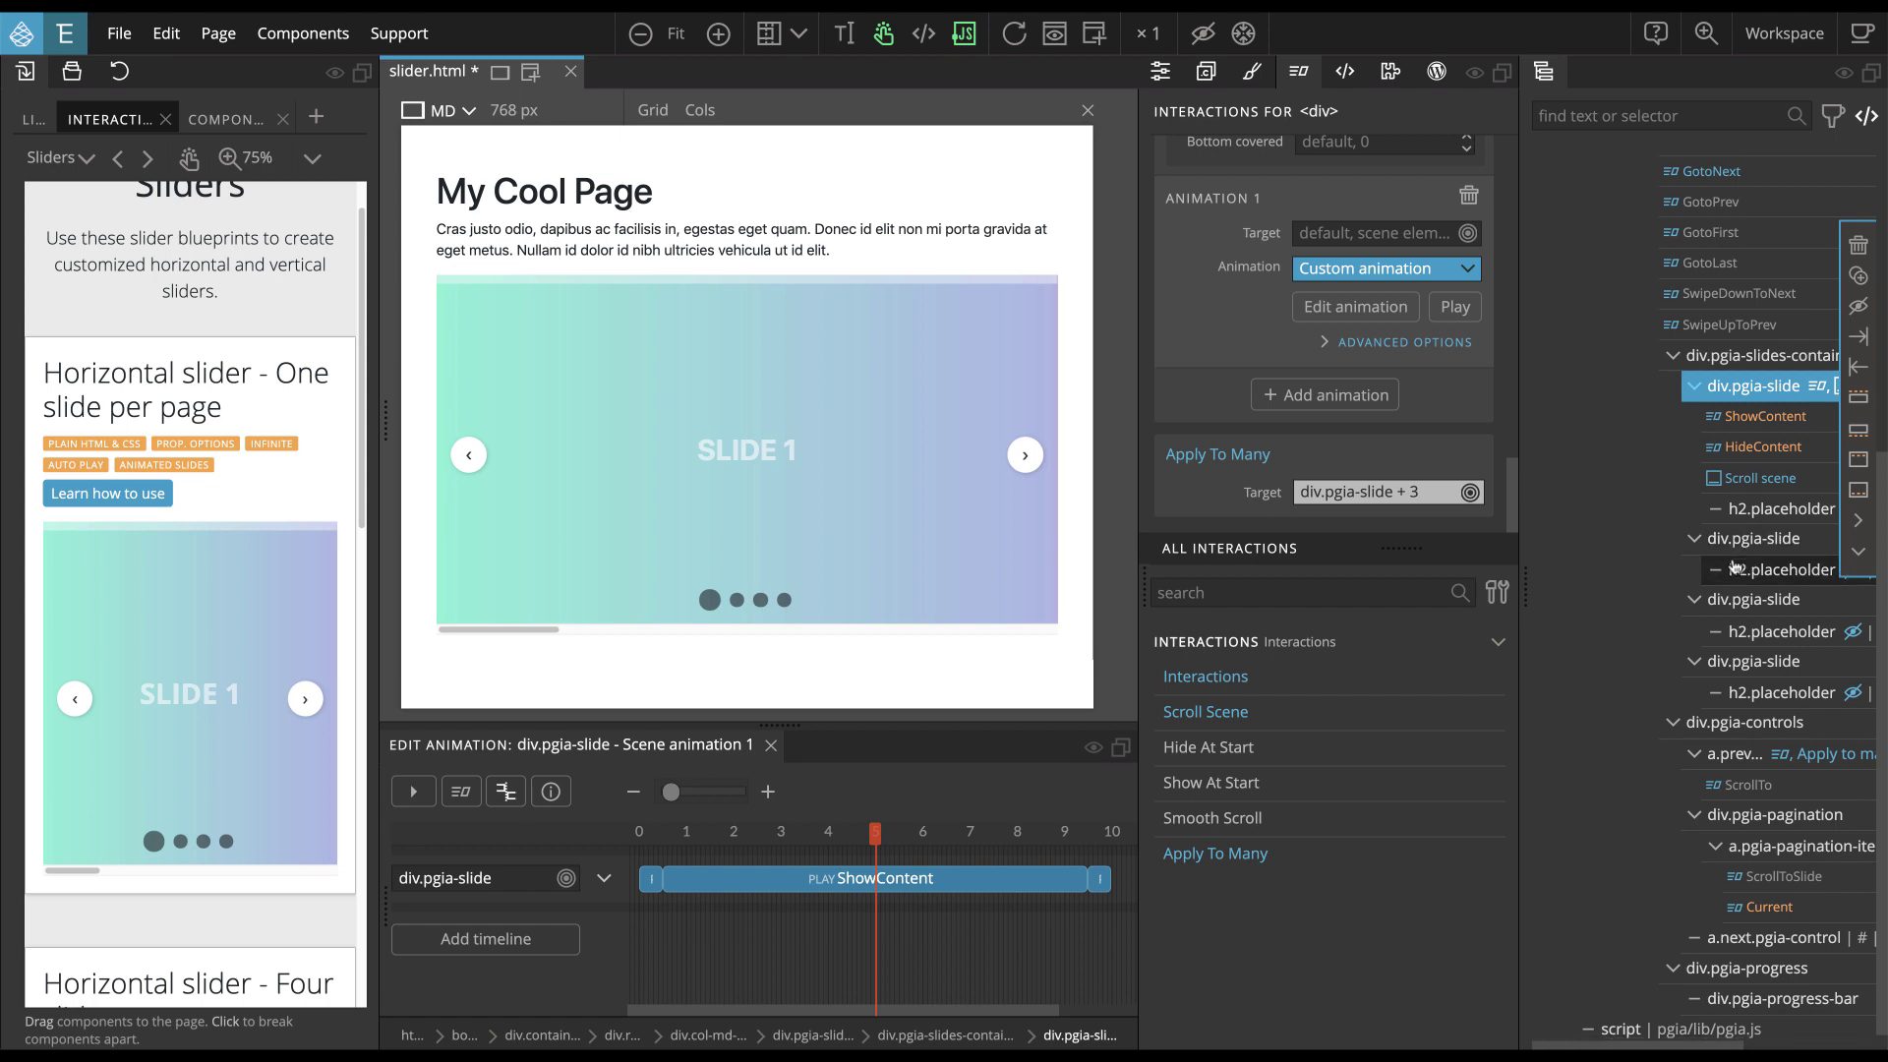
click(1746, 719)
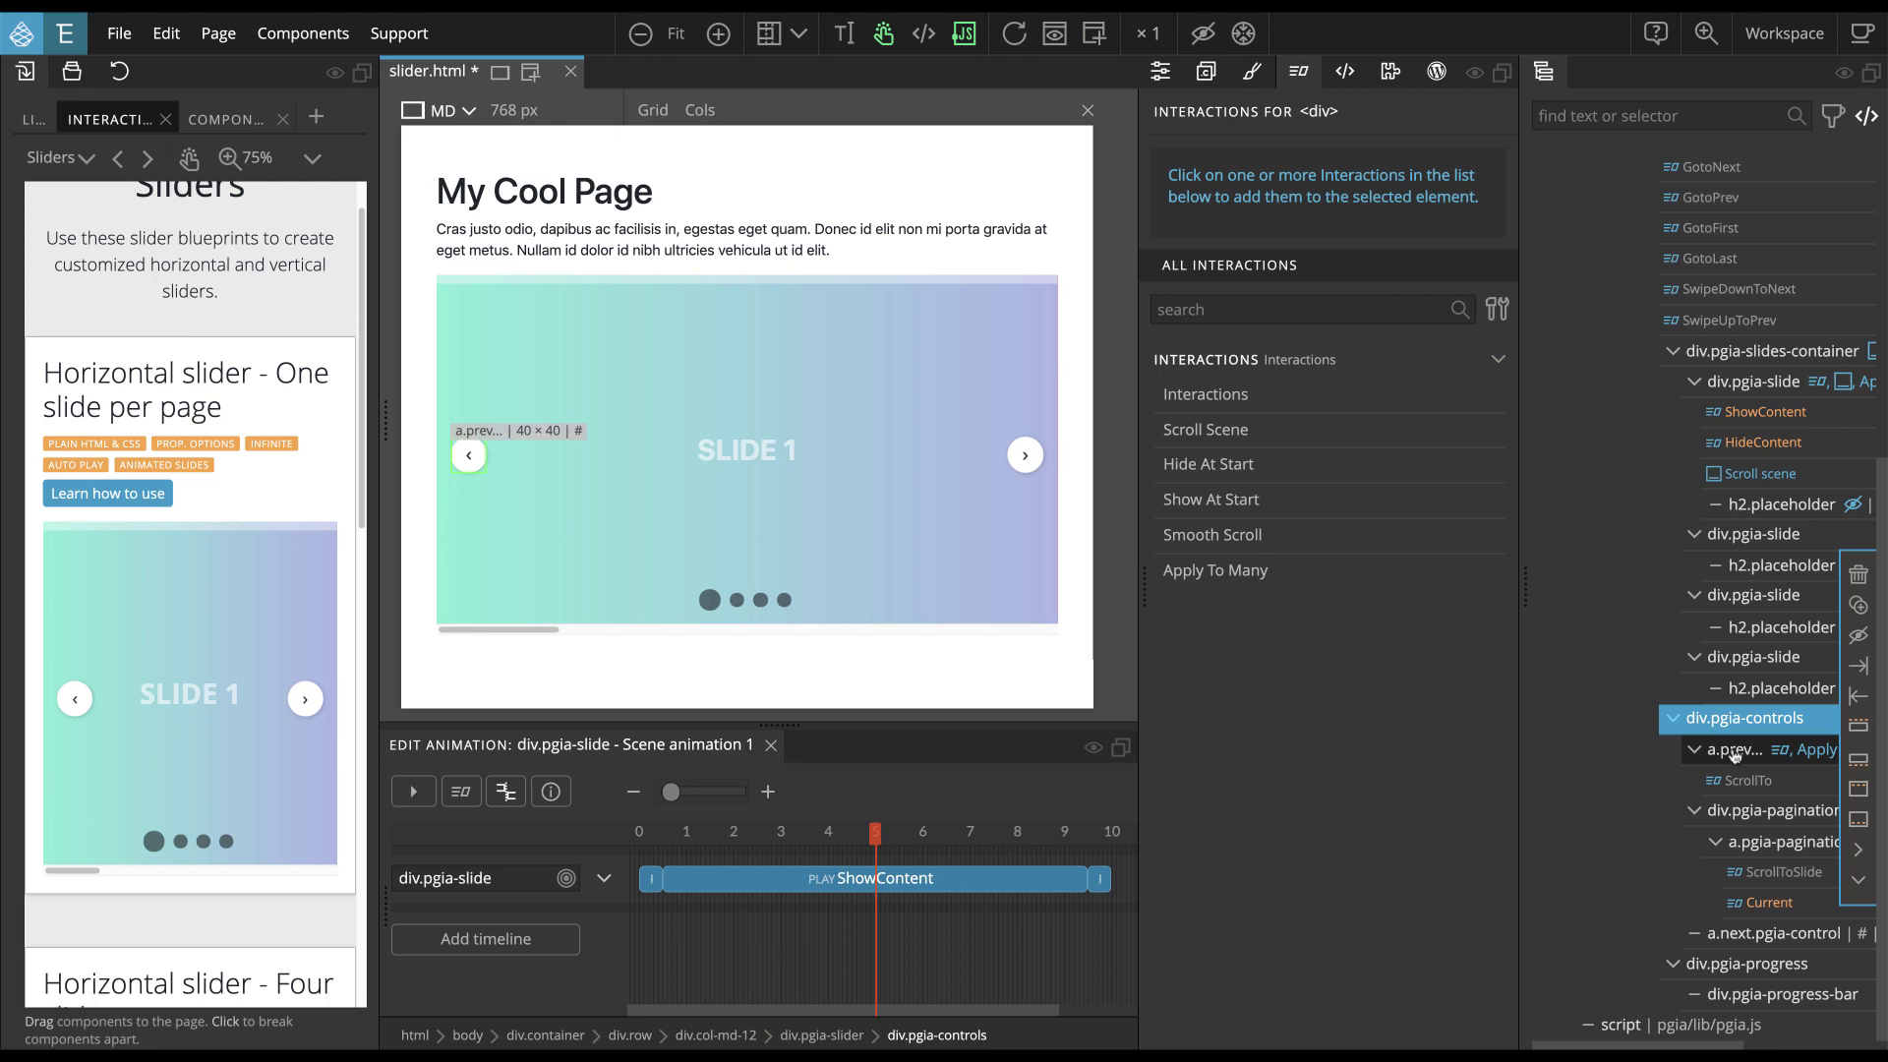
click(1734, 753)
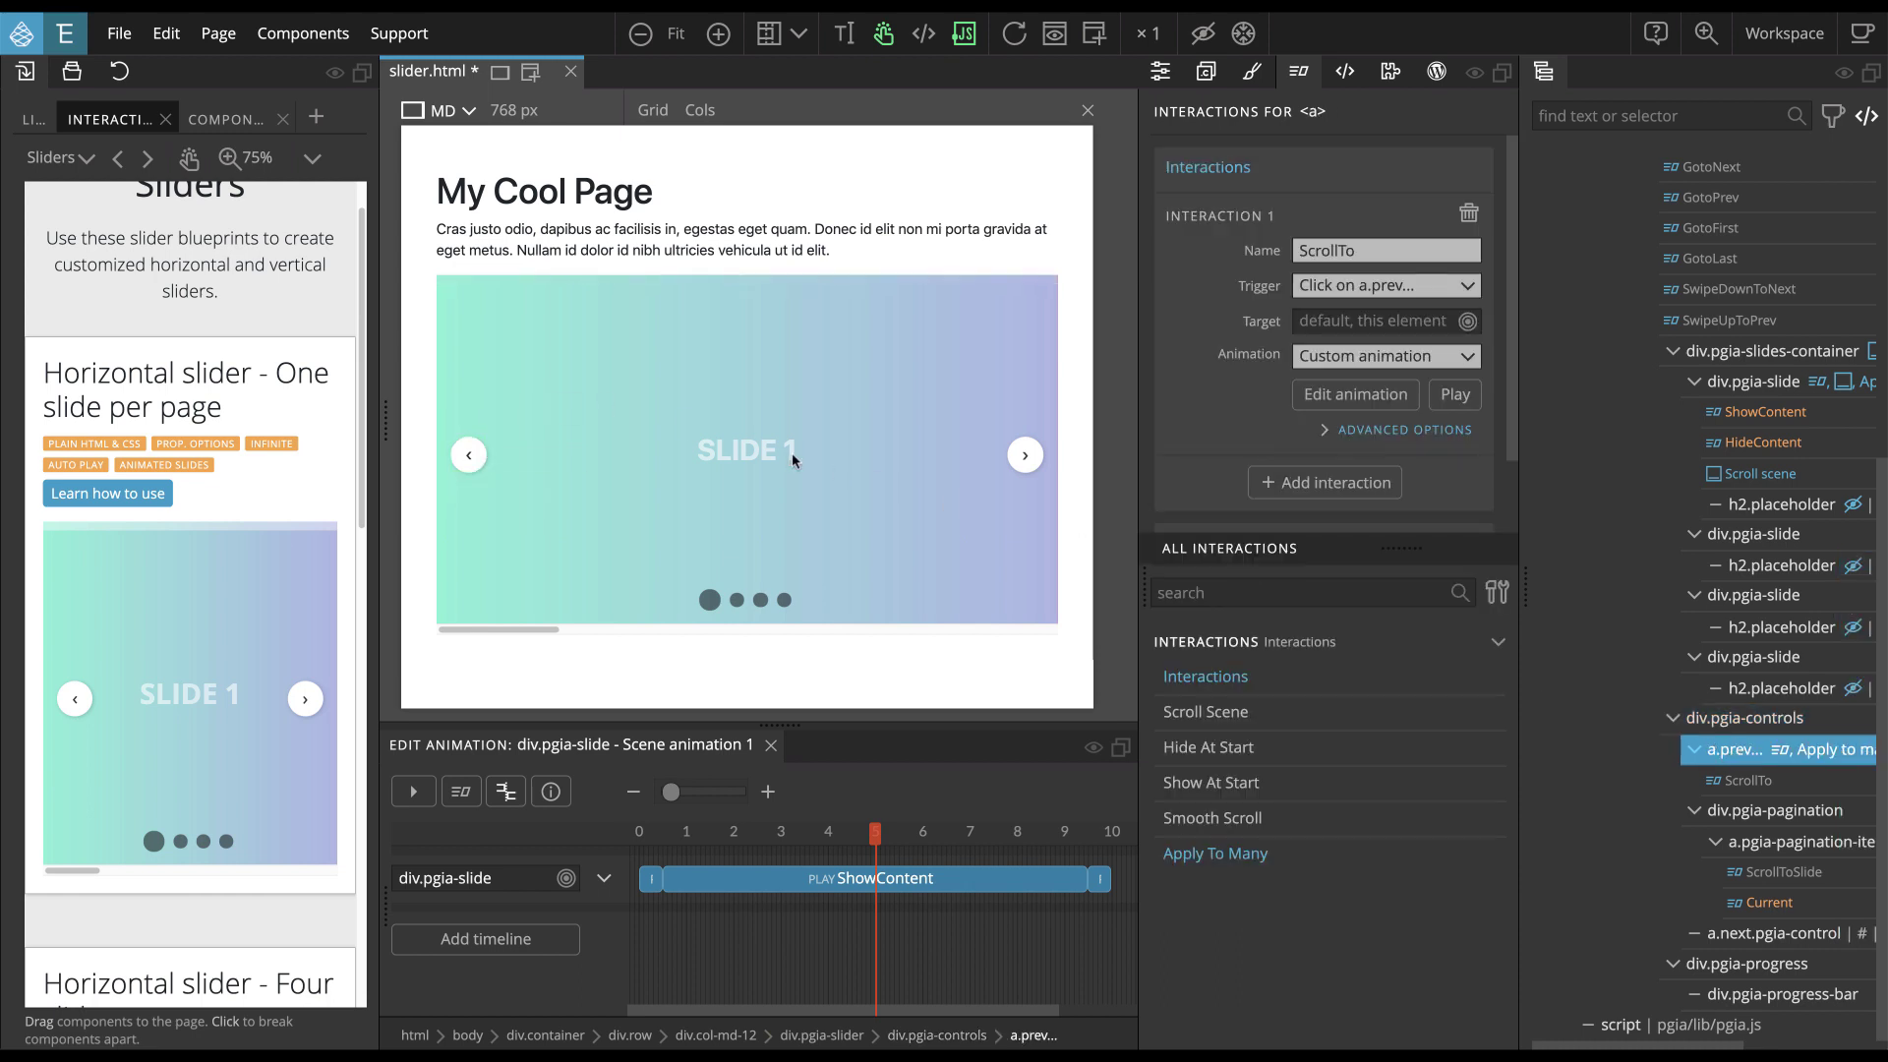
click(1760, 941)
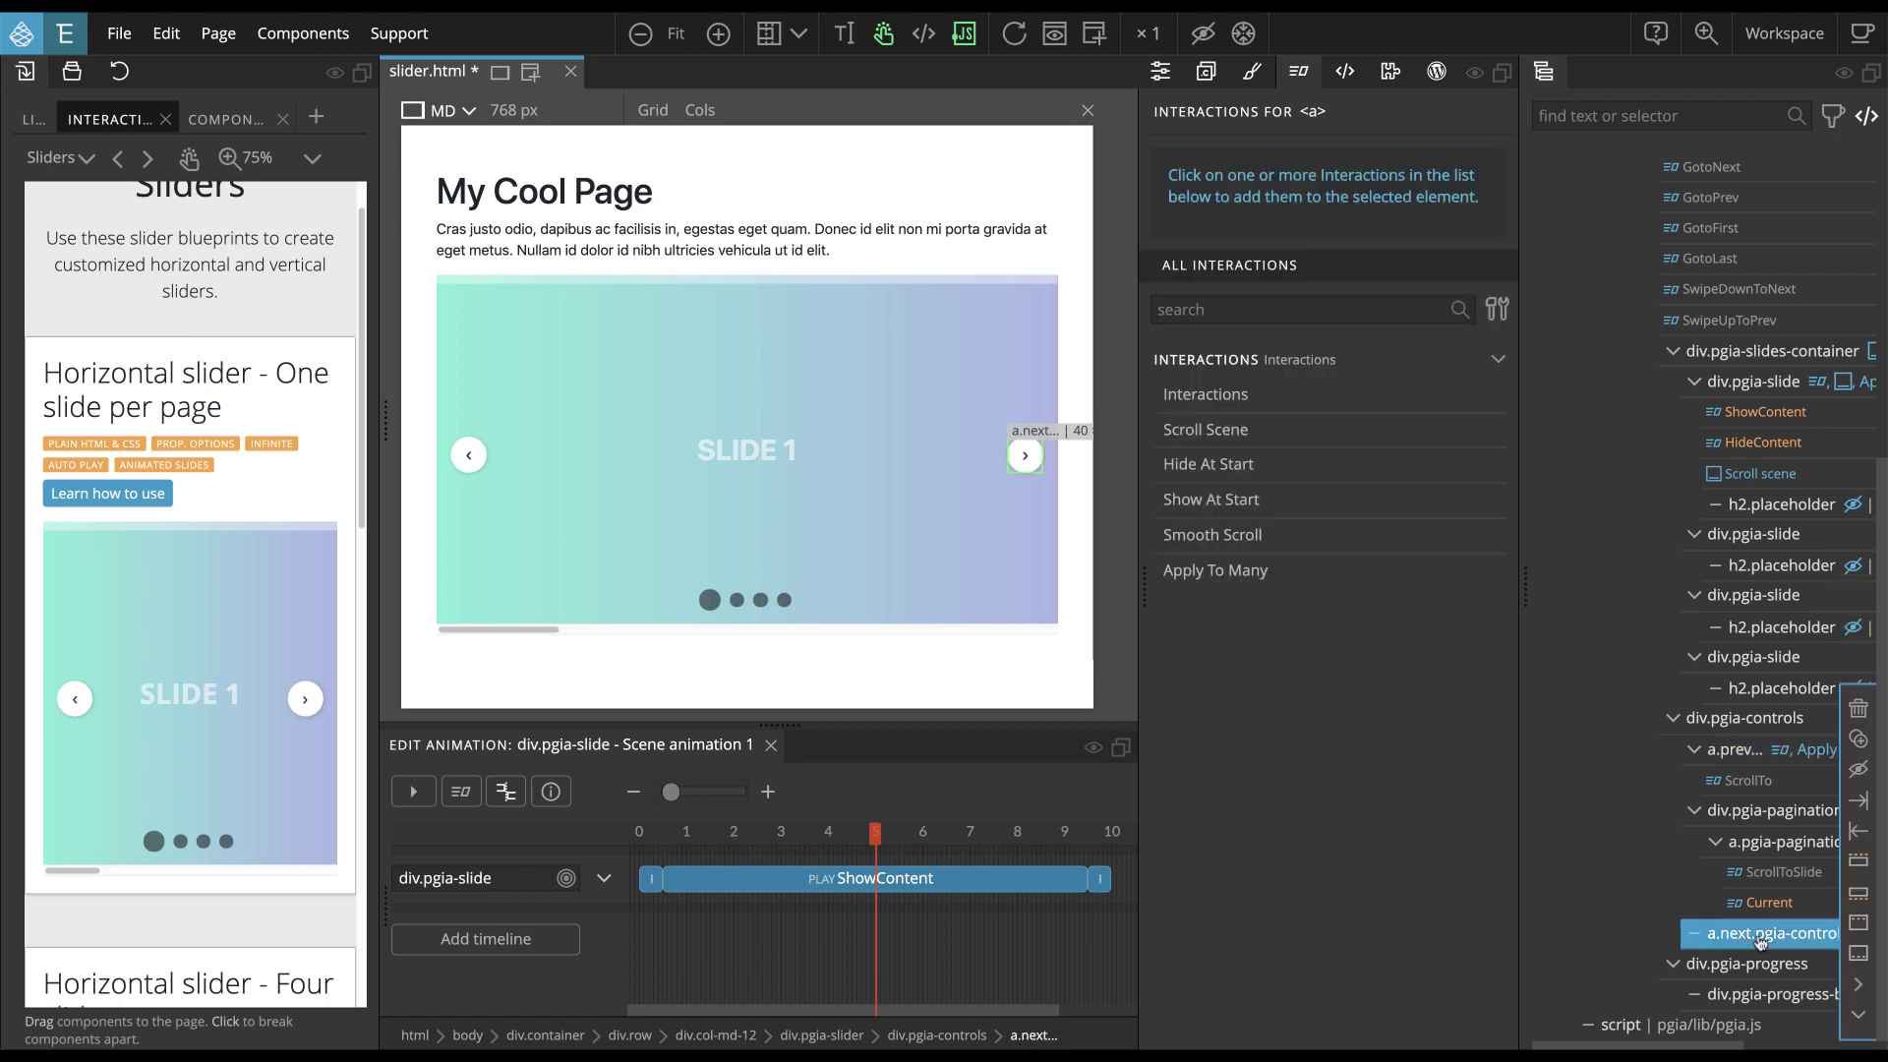
click(1737, 753)
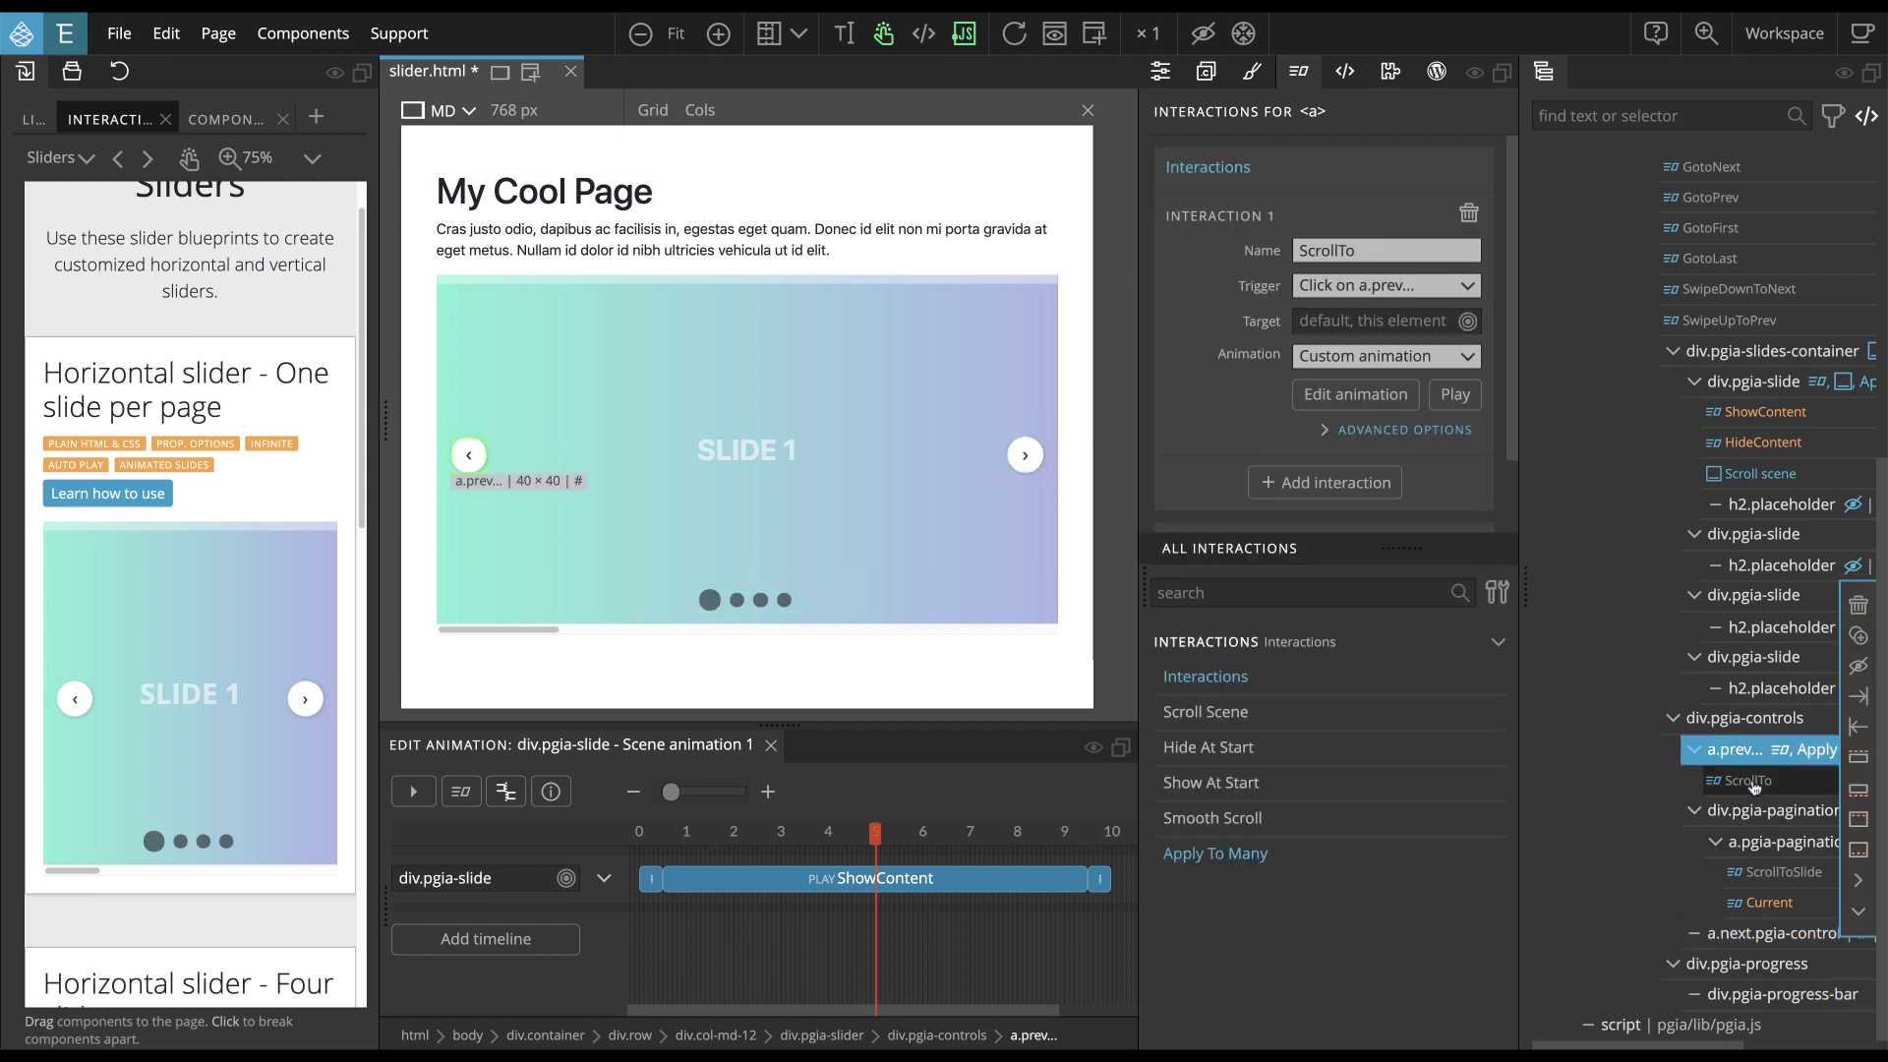
click(1749, 783)
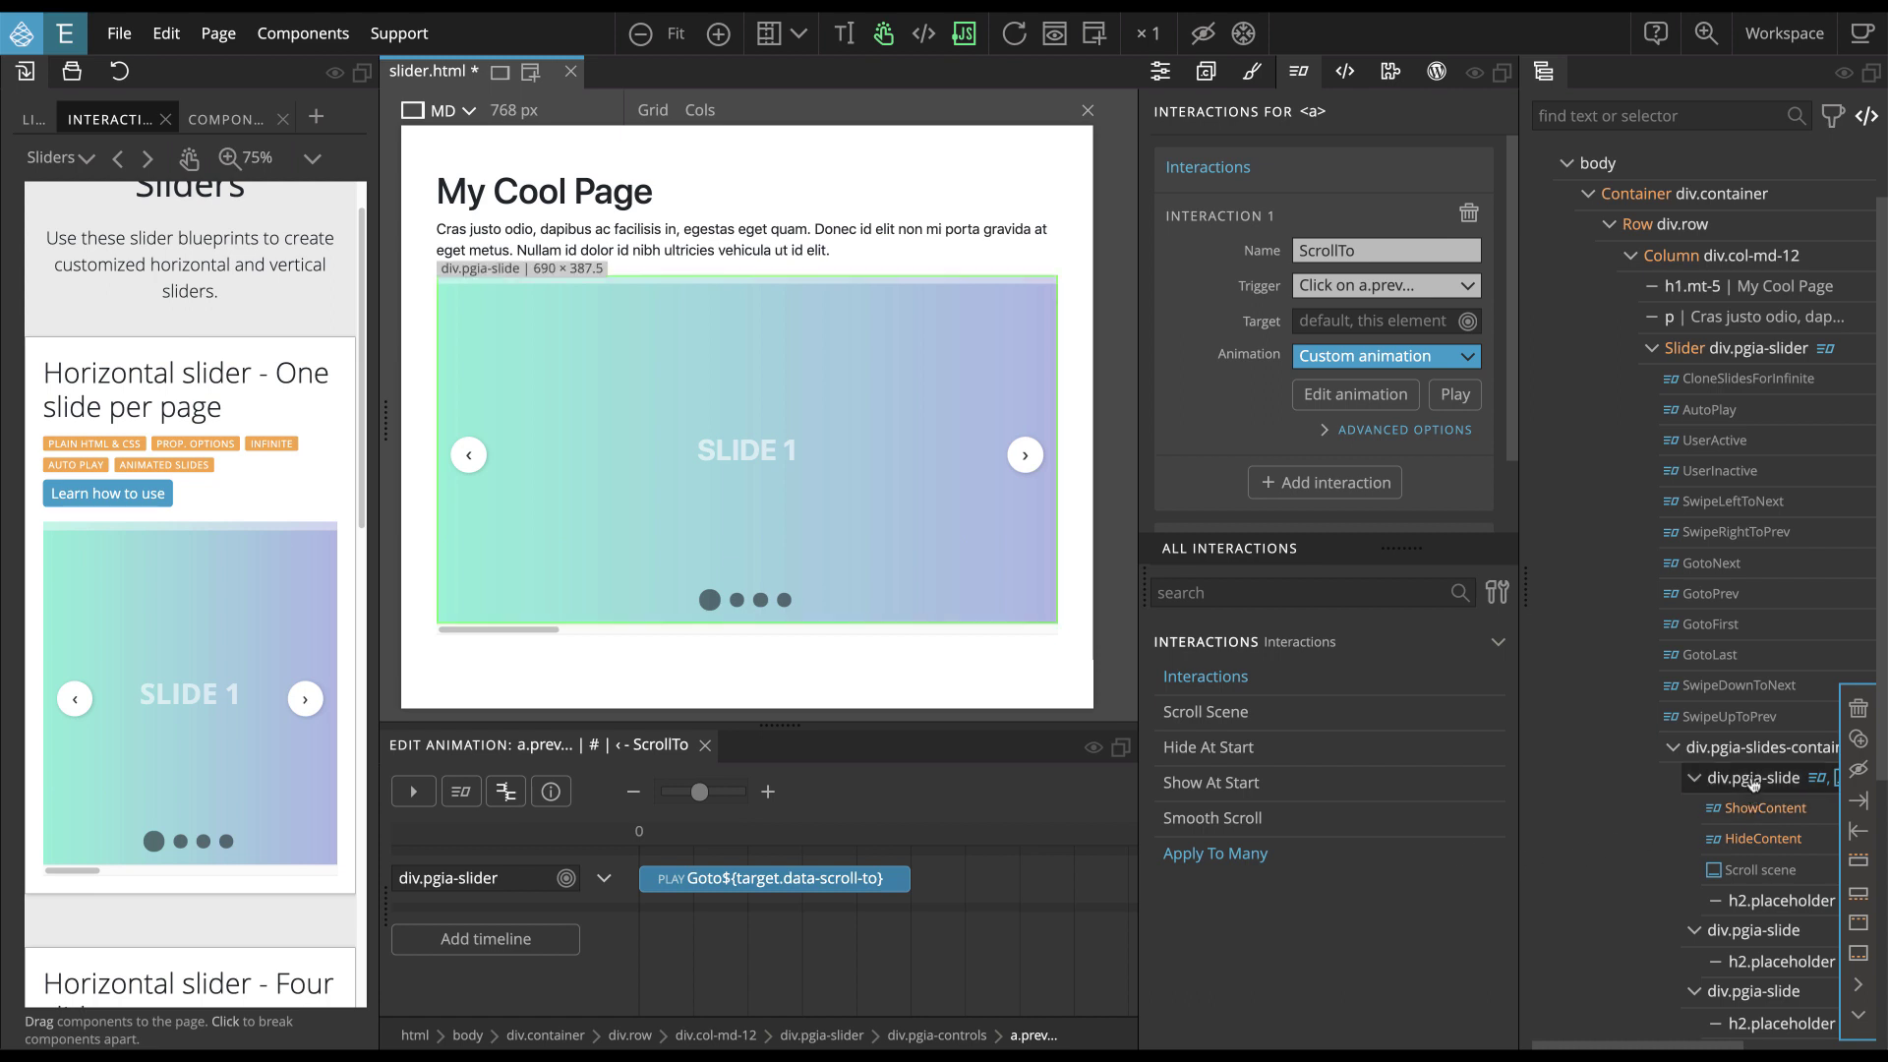
Open the prev control's HTML code, highlight its data-scroll-to="prev" attribute and close the code editor
scroll(1753, 782, down, 4)
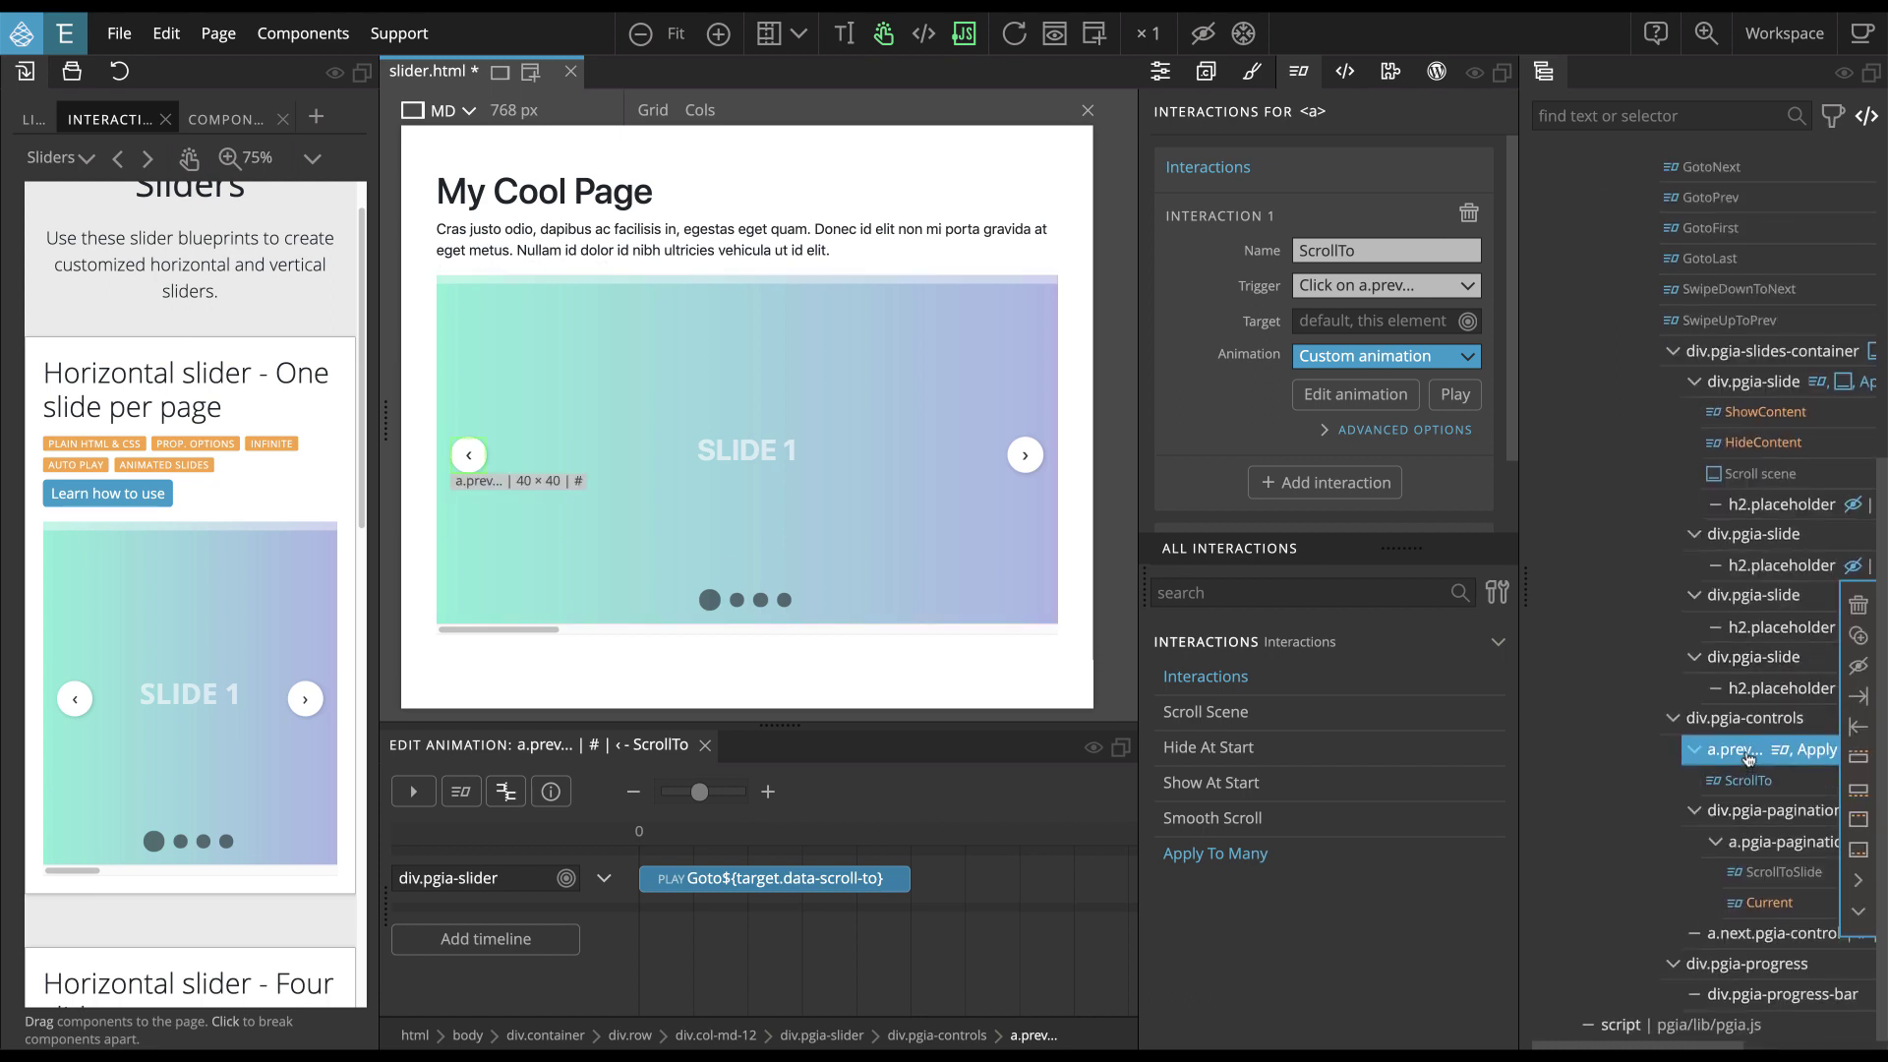
key(super+e)
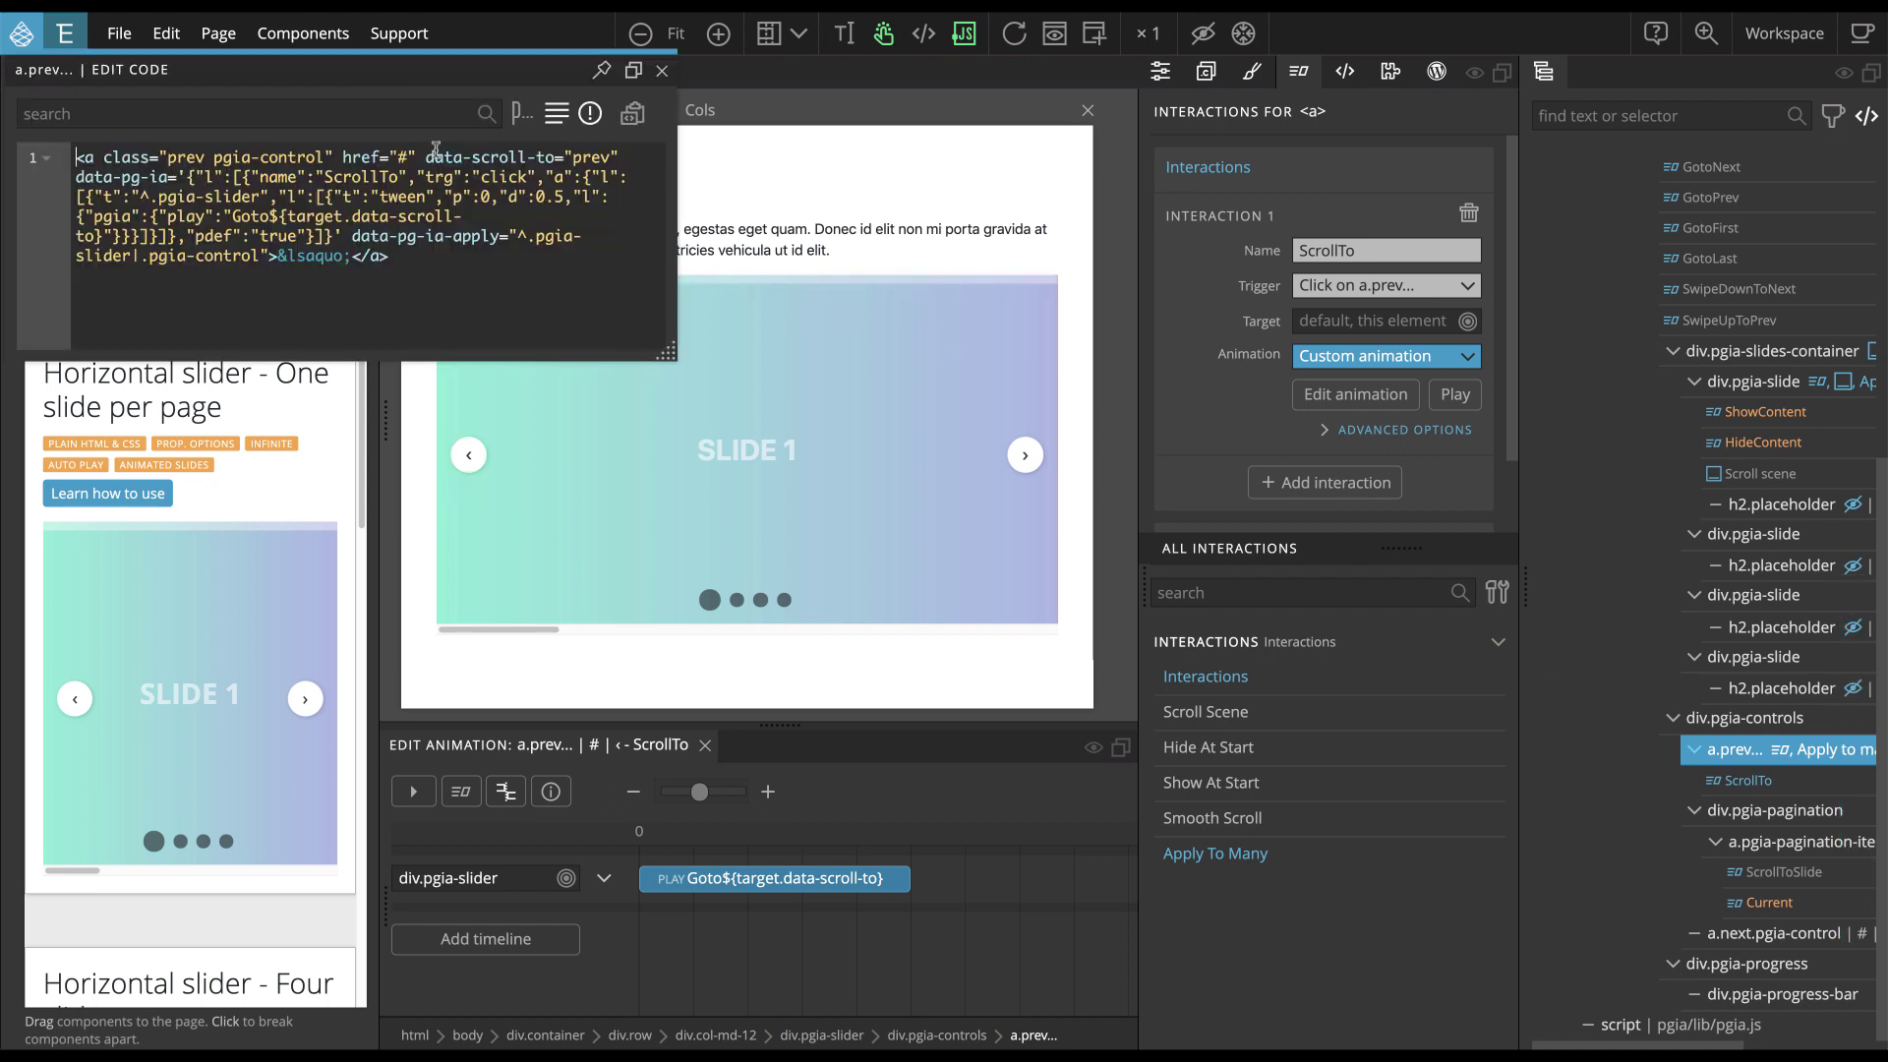
drag(425, 155, 621, 154)
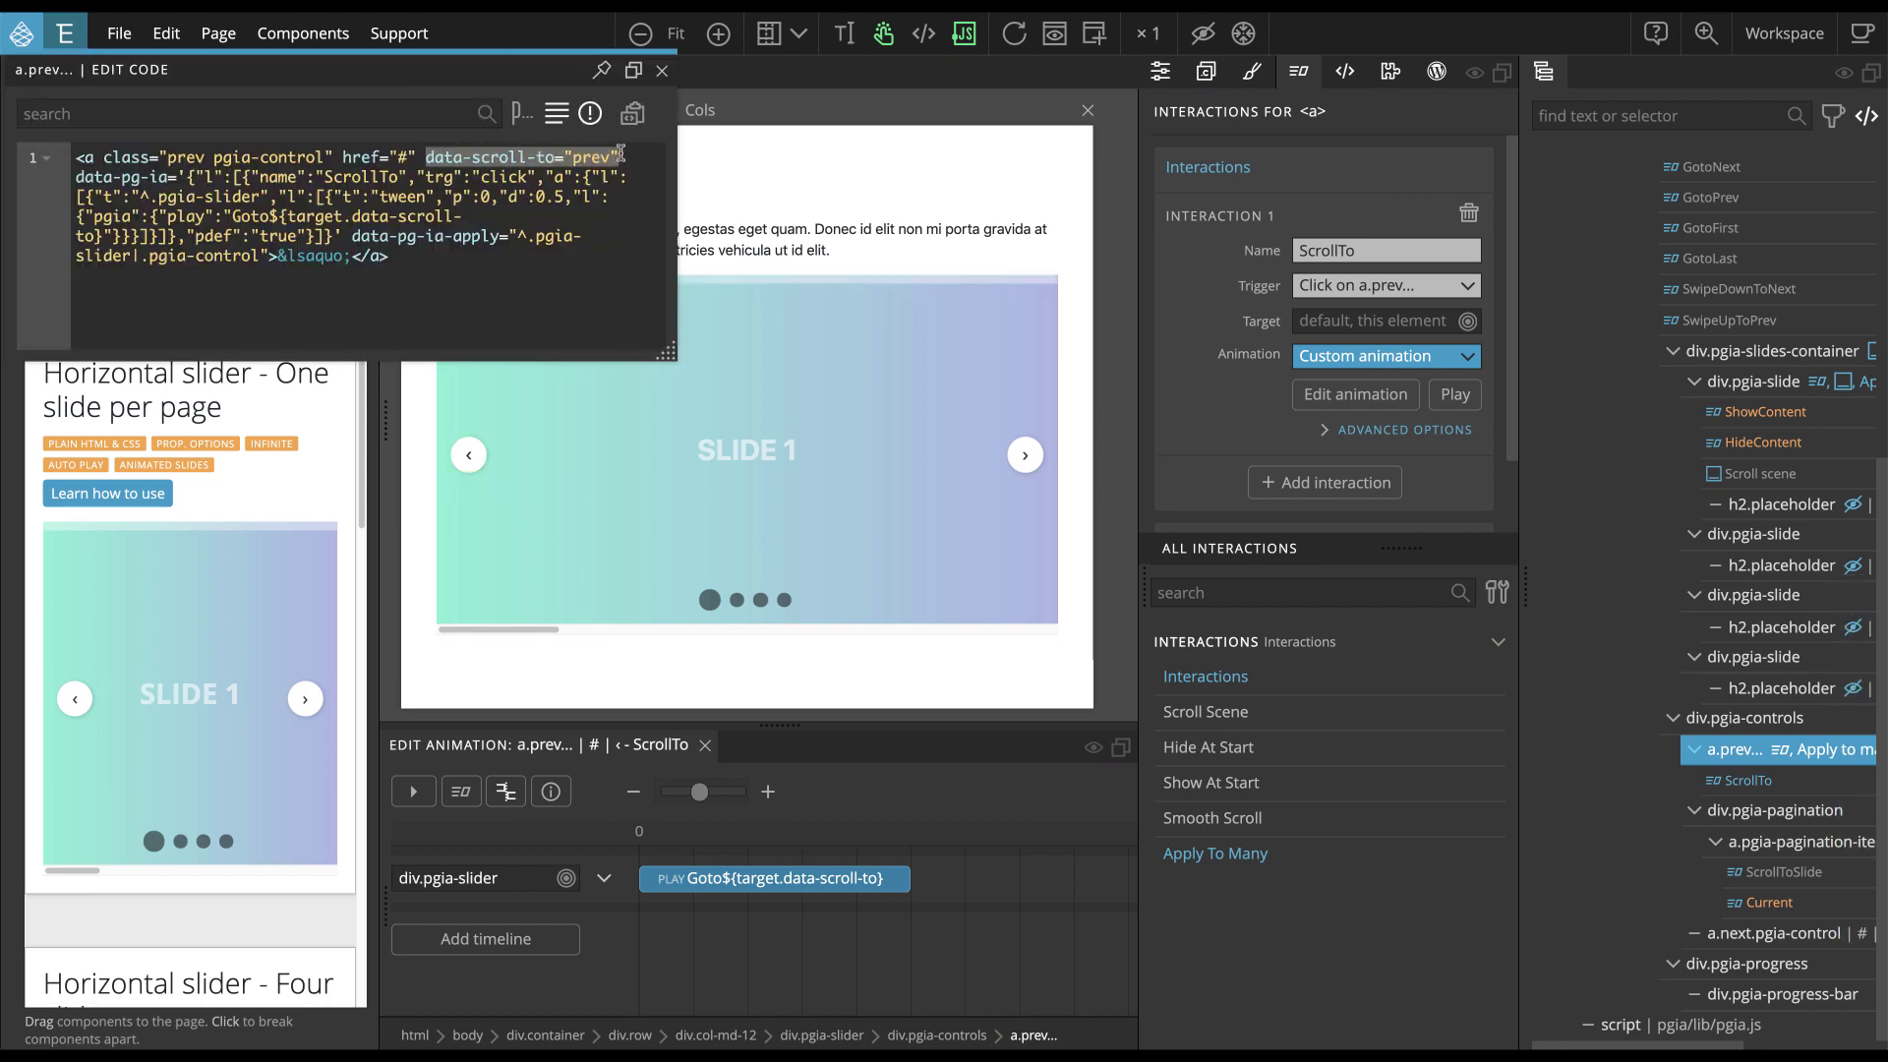
click(662, 71)
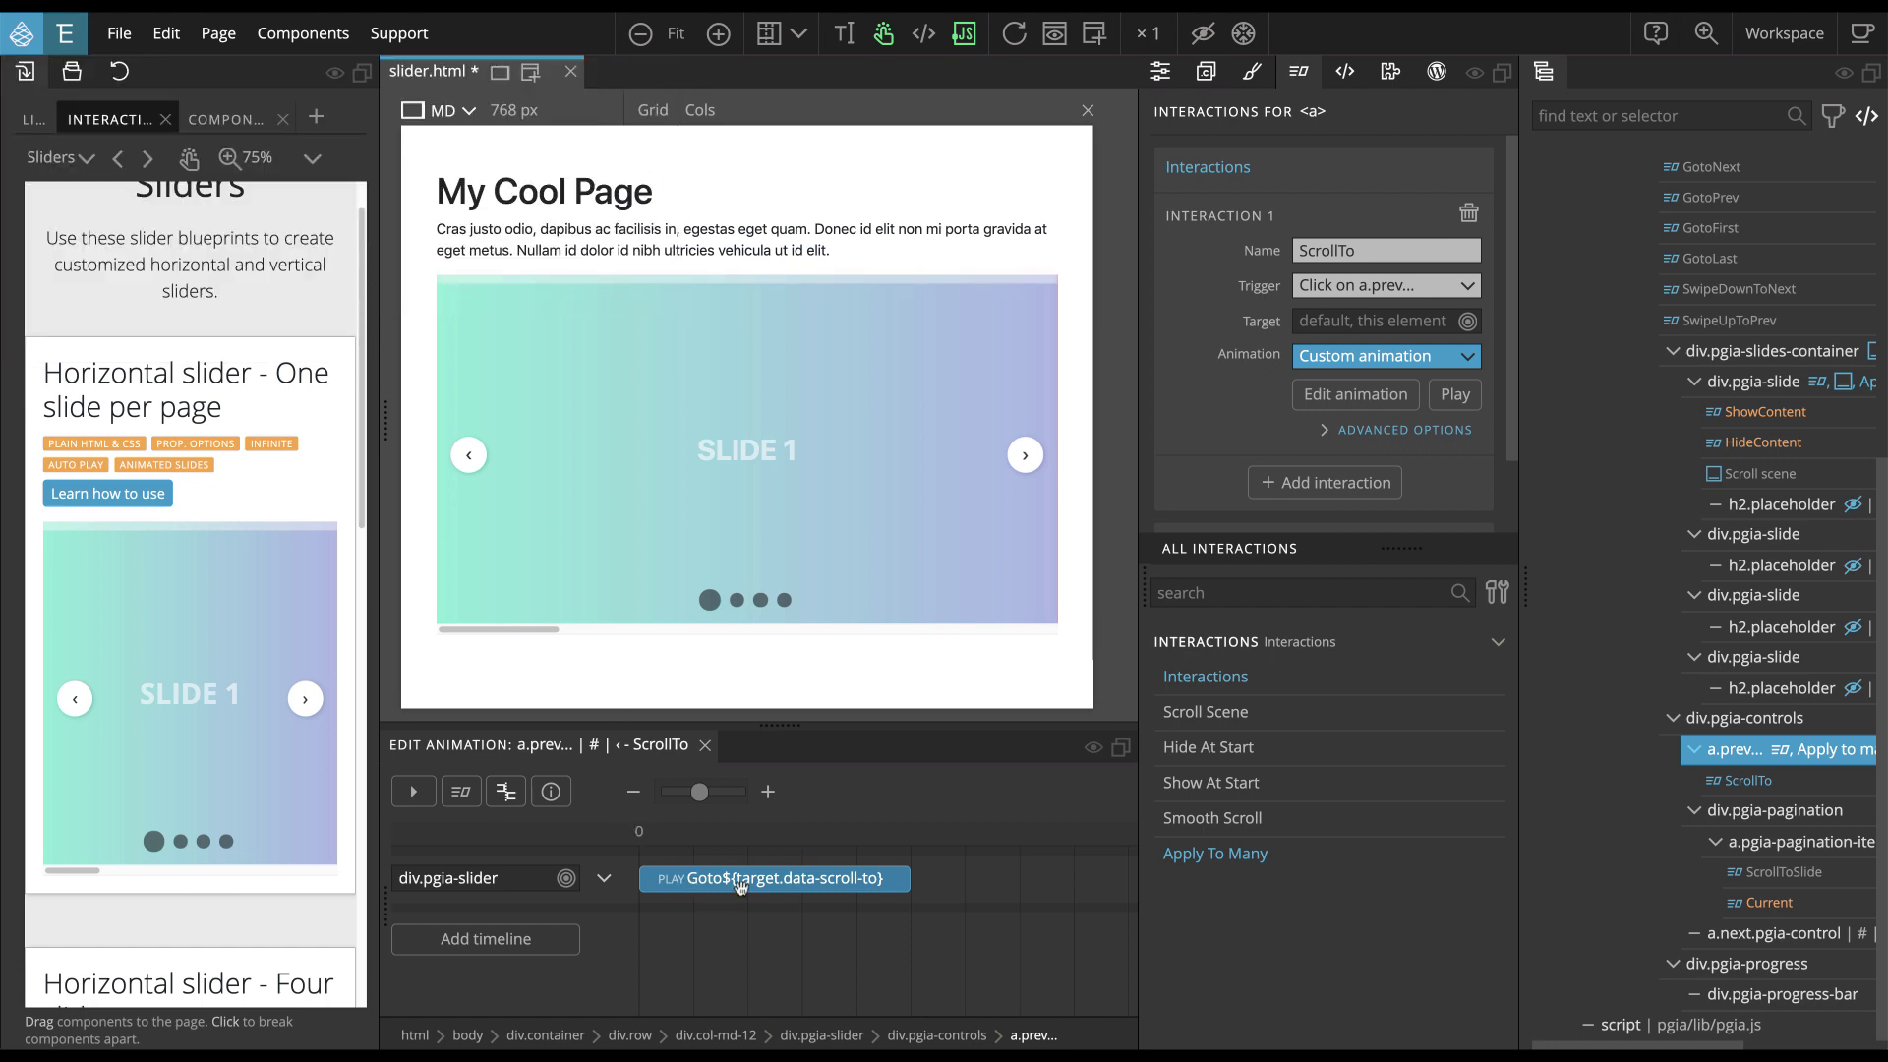
Review the Slider element's Goto interactions in the page tree and examine the prev control's Apply To Many target
scroll(1662, 636, up, 5)
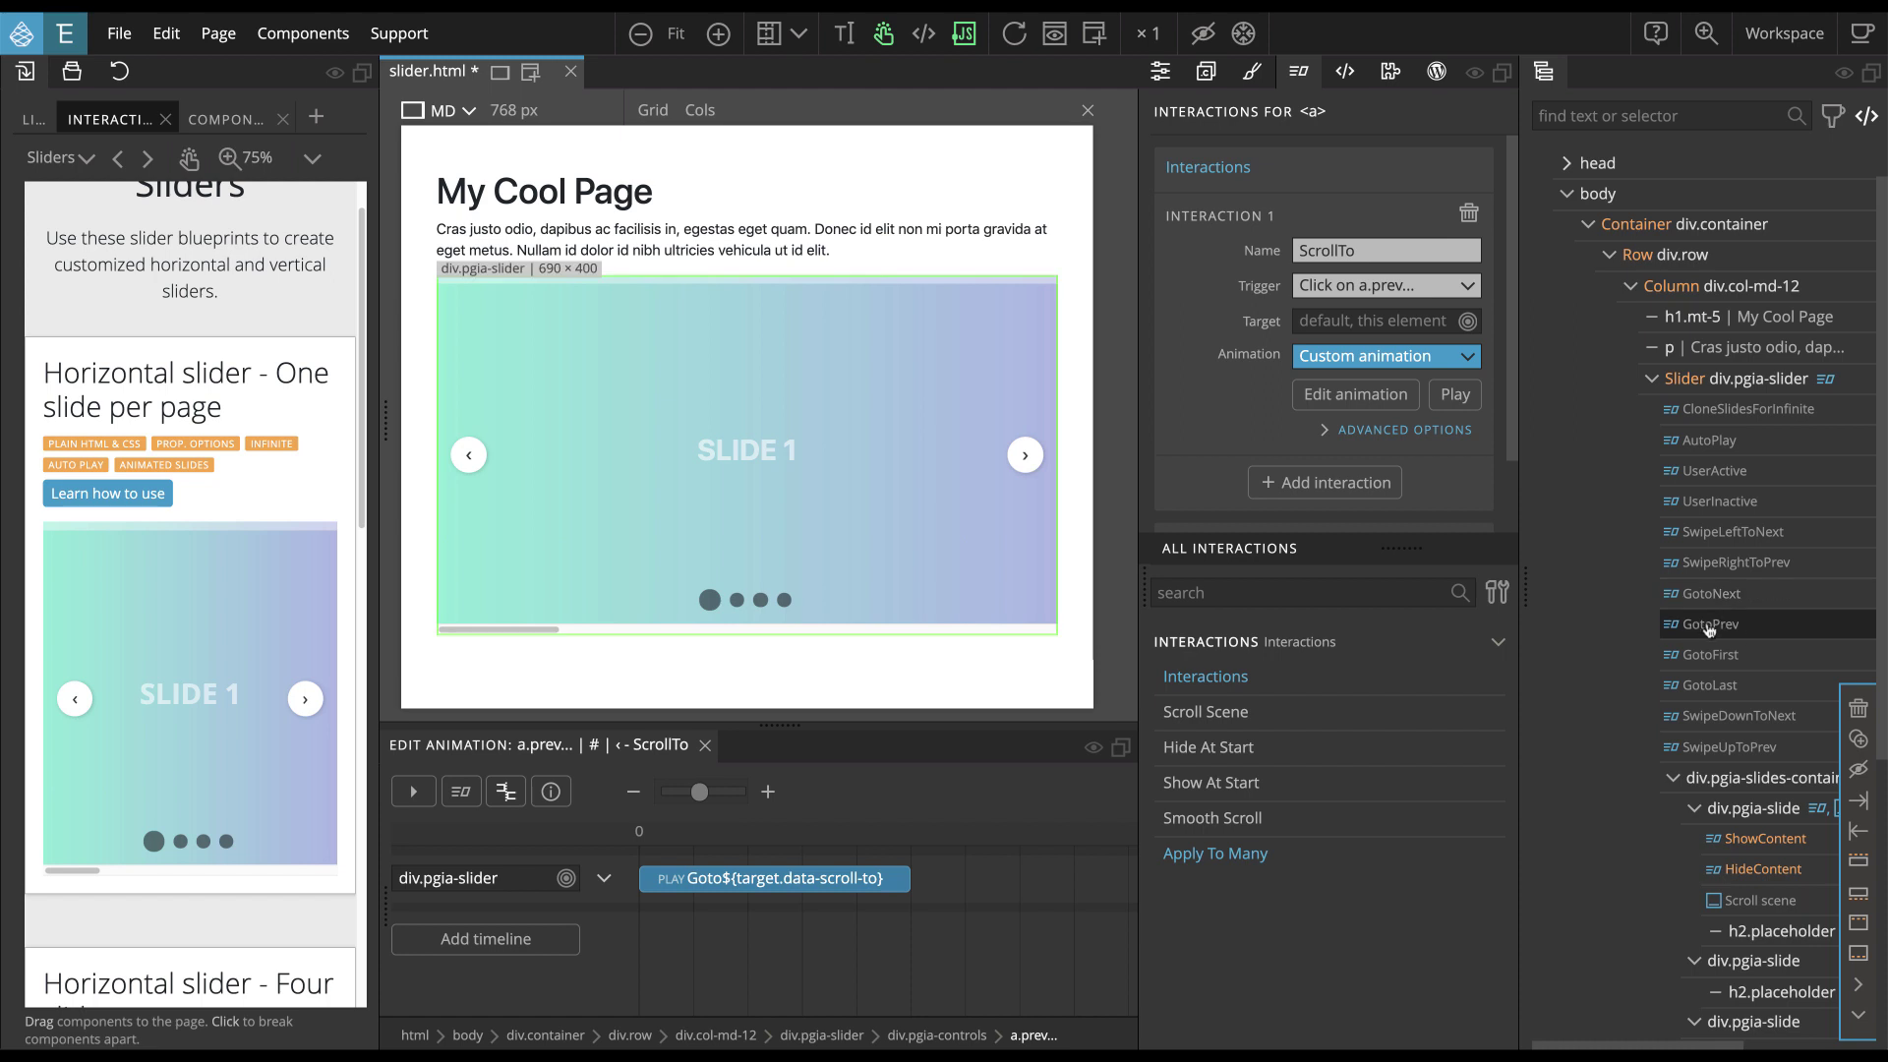
scroll(1704, 629, down, 5)
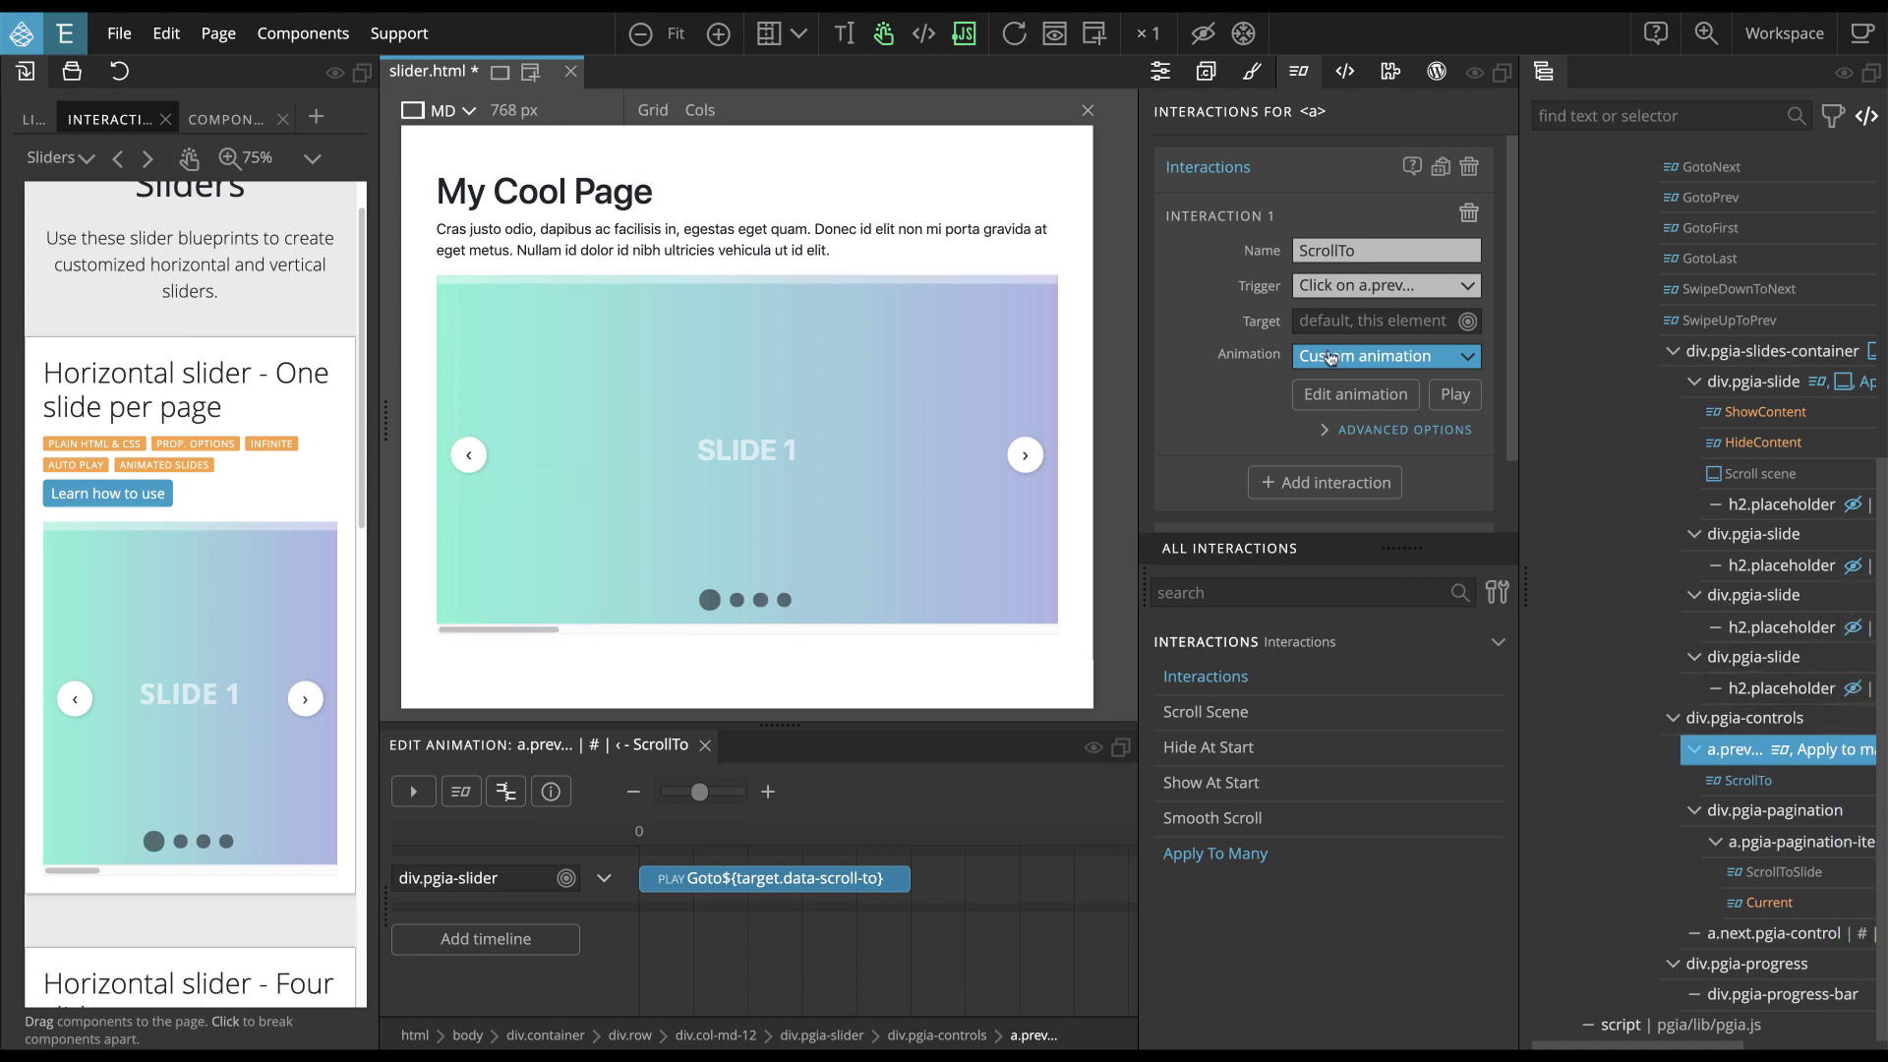
scroll(1330, 357, down, 1)
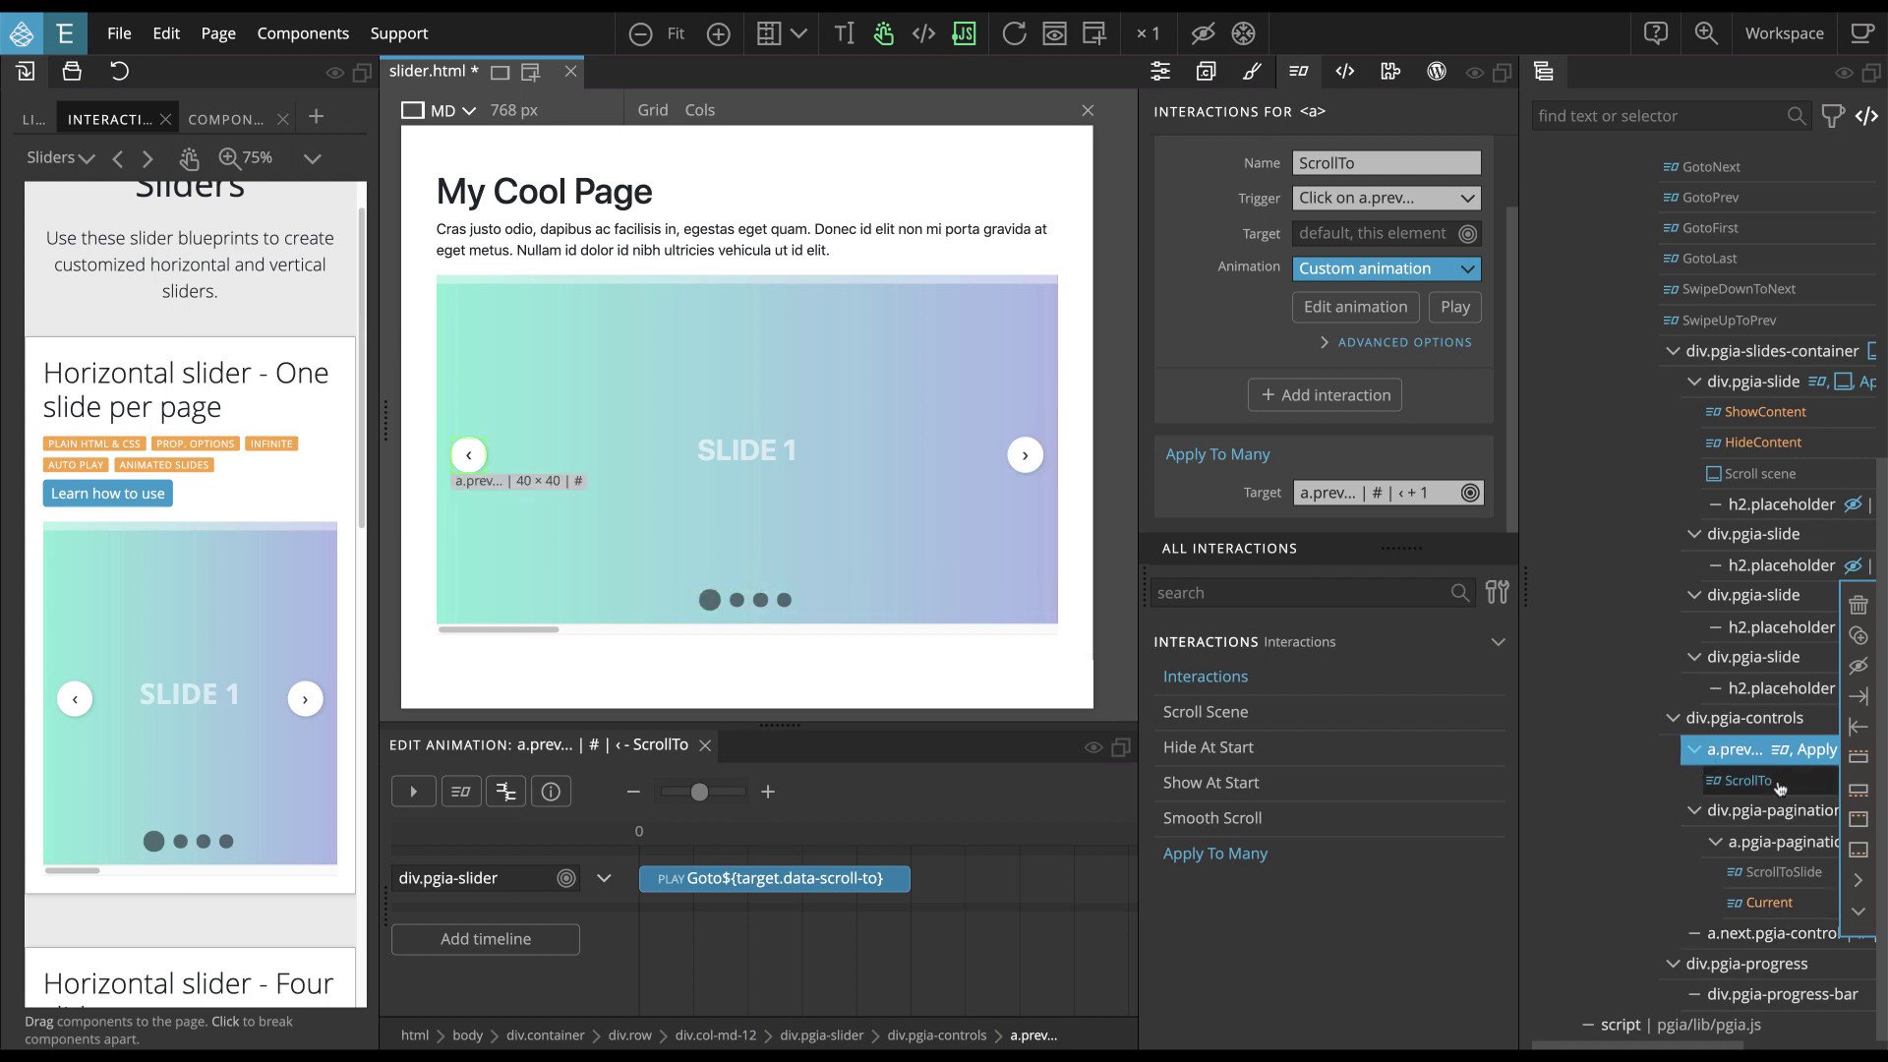
mouse_move(1374, 453)
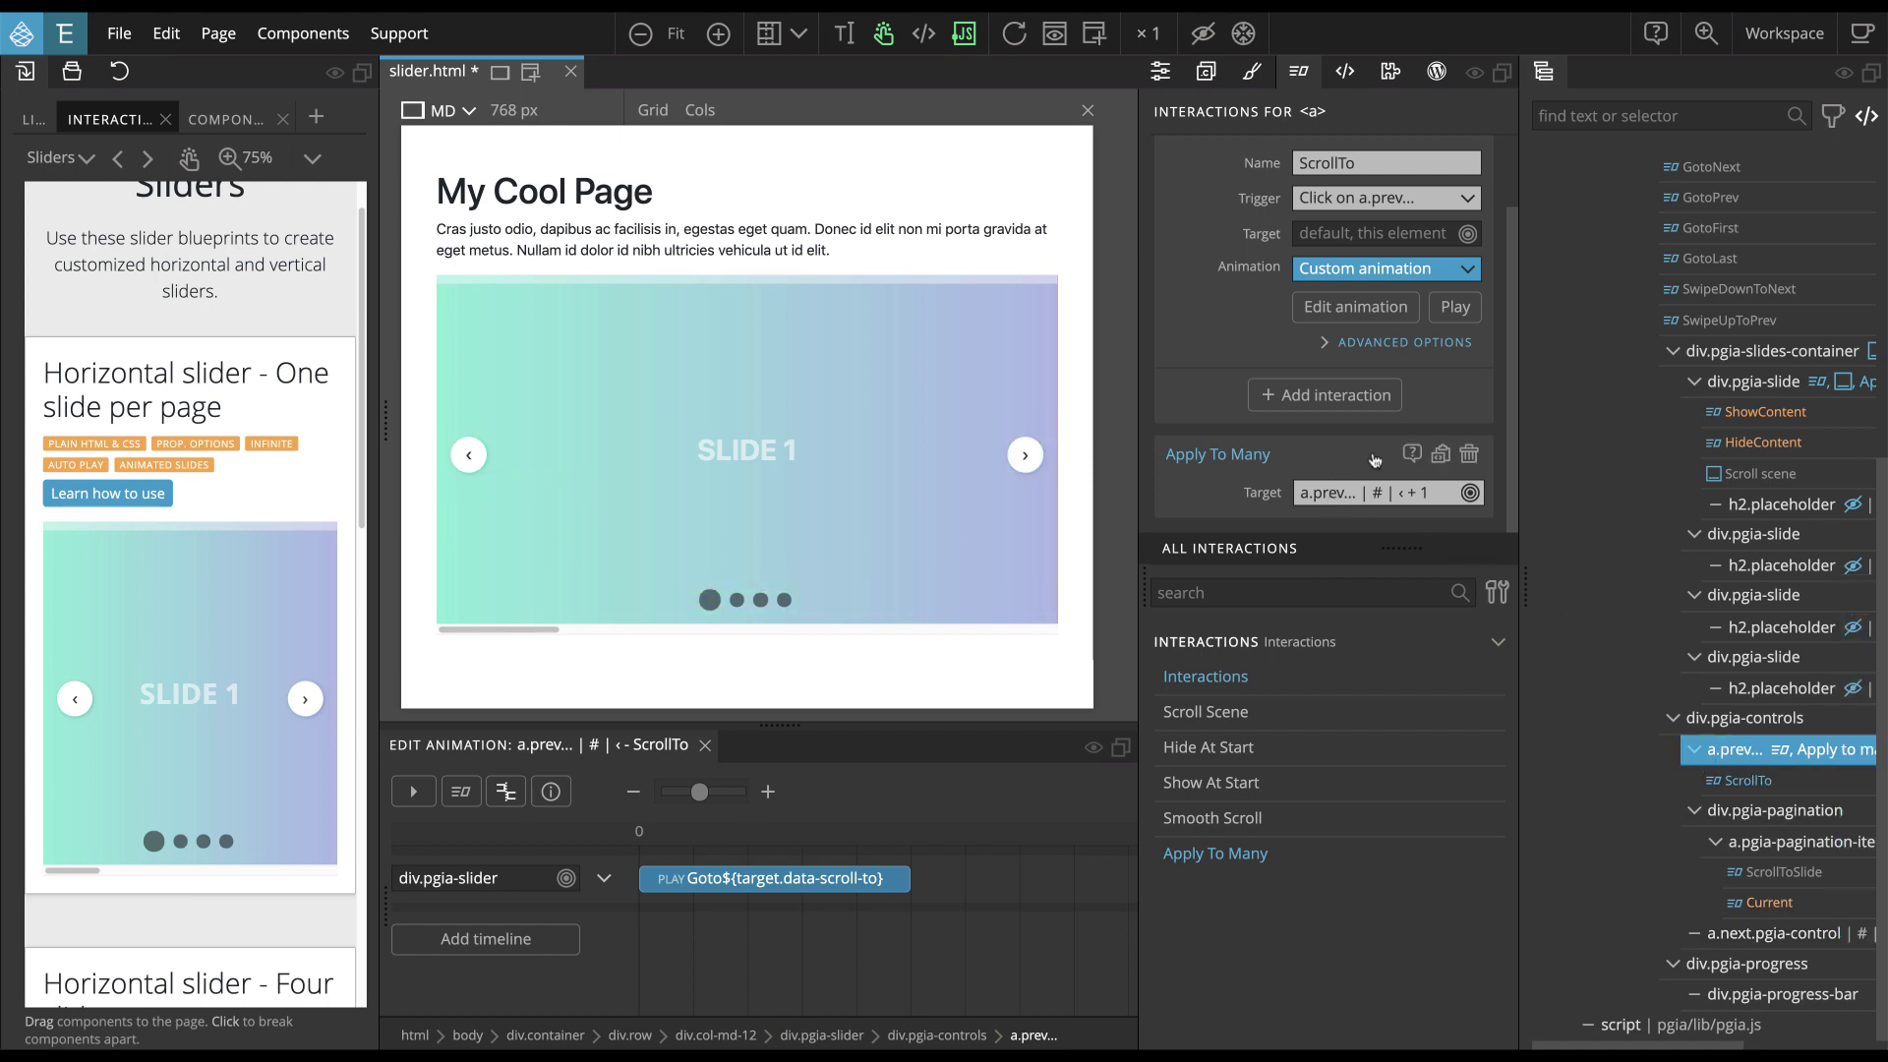
Read the data-scroll-to attribute in the next control's HTML code, close the code and look over the Slider's Goto interactions again
click(1763, 939)
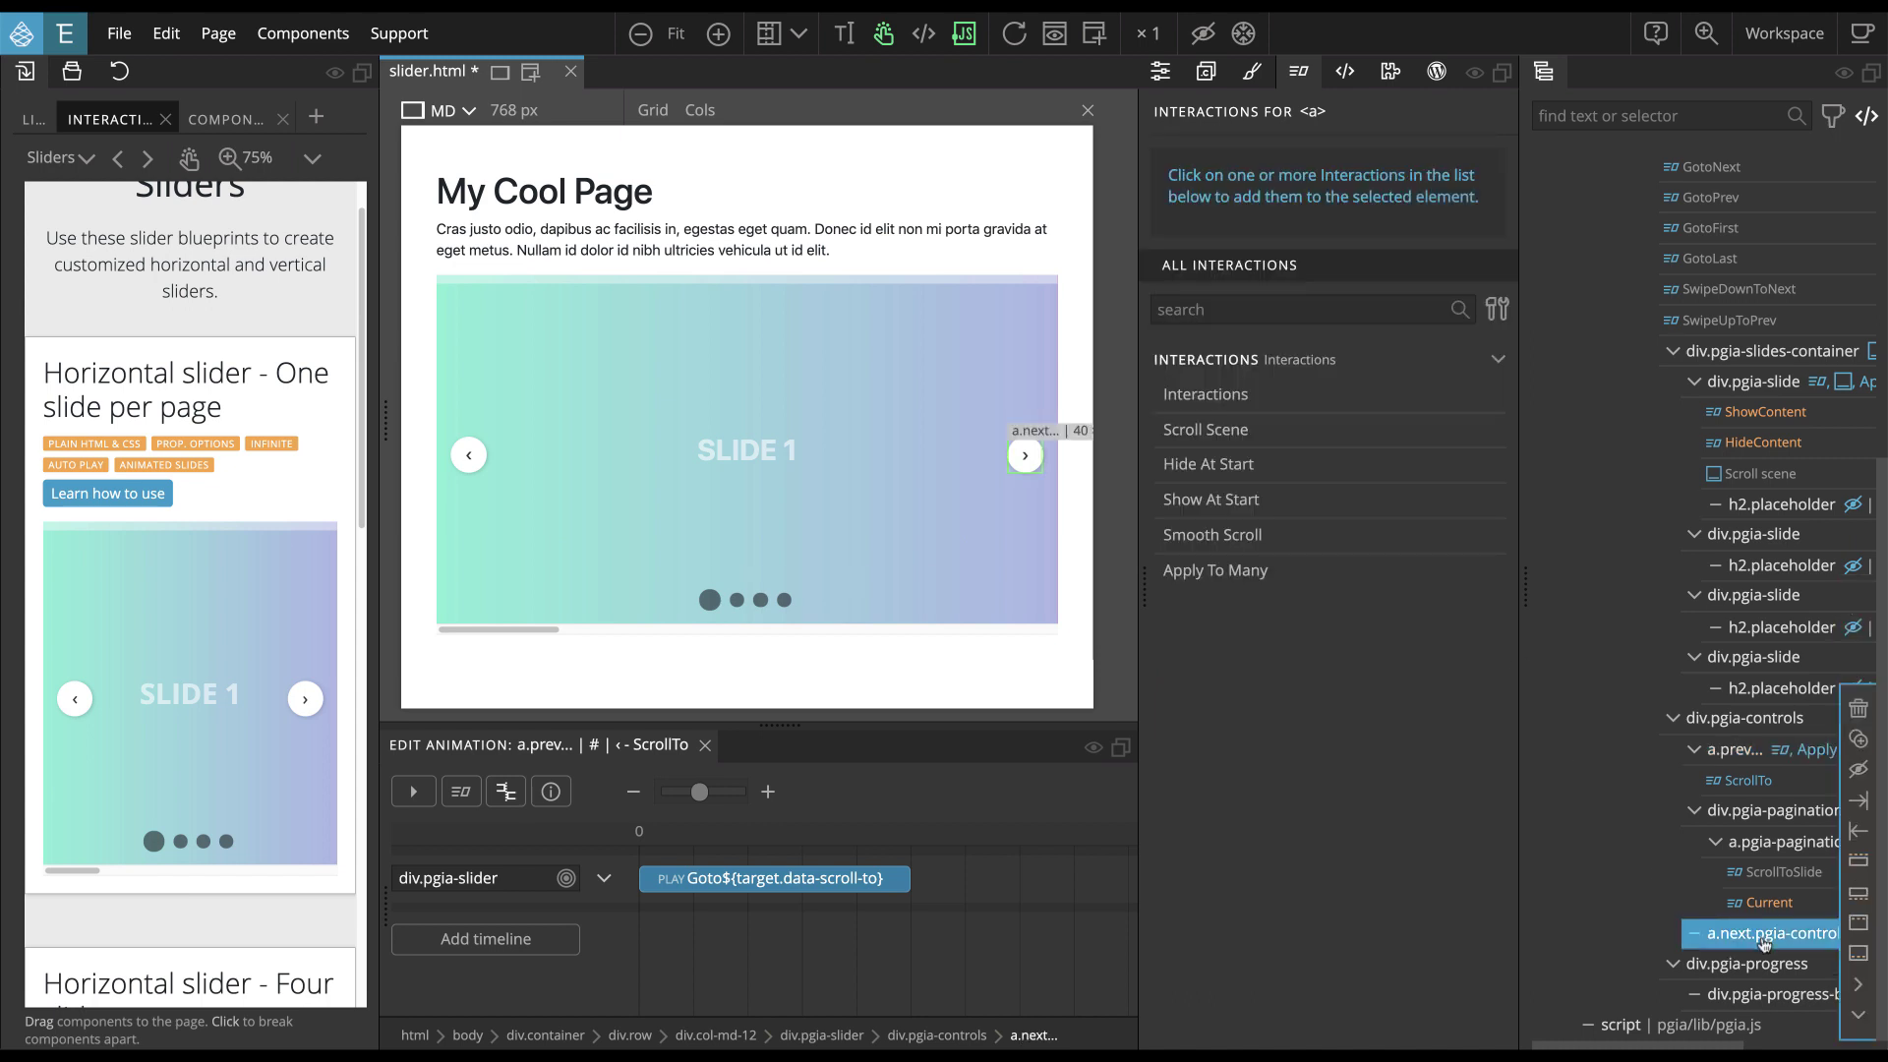
double_click(1763, 939)
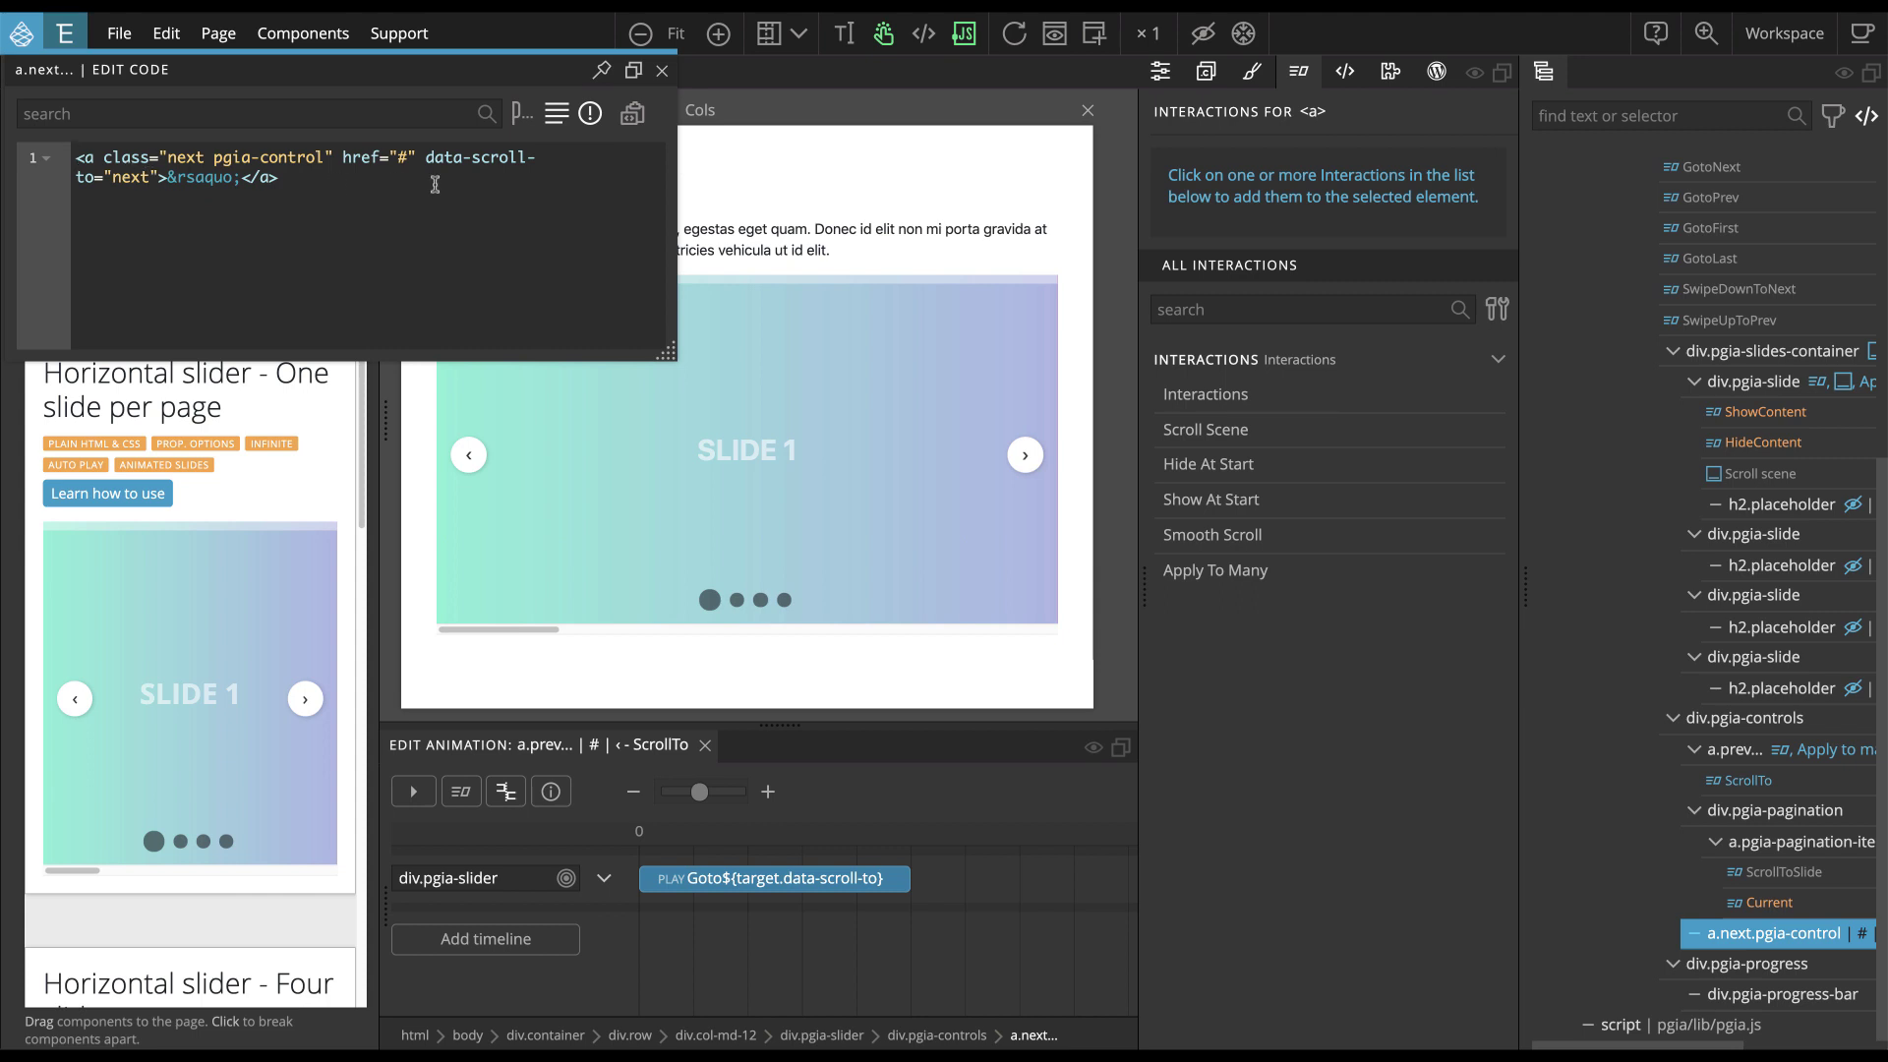
click(662, 71)
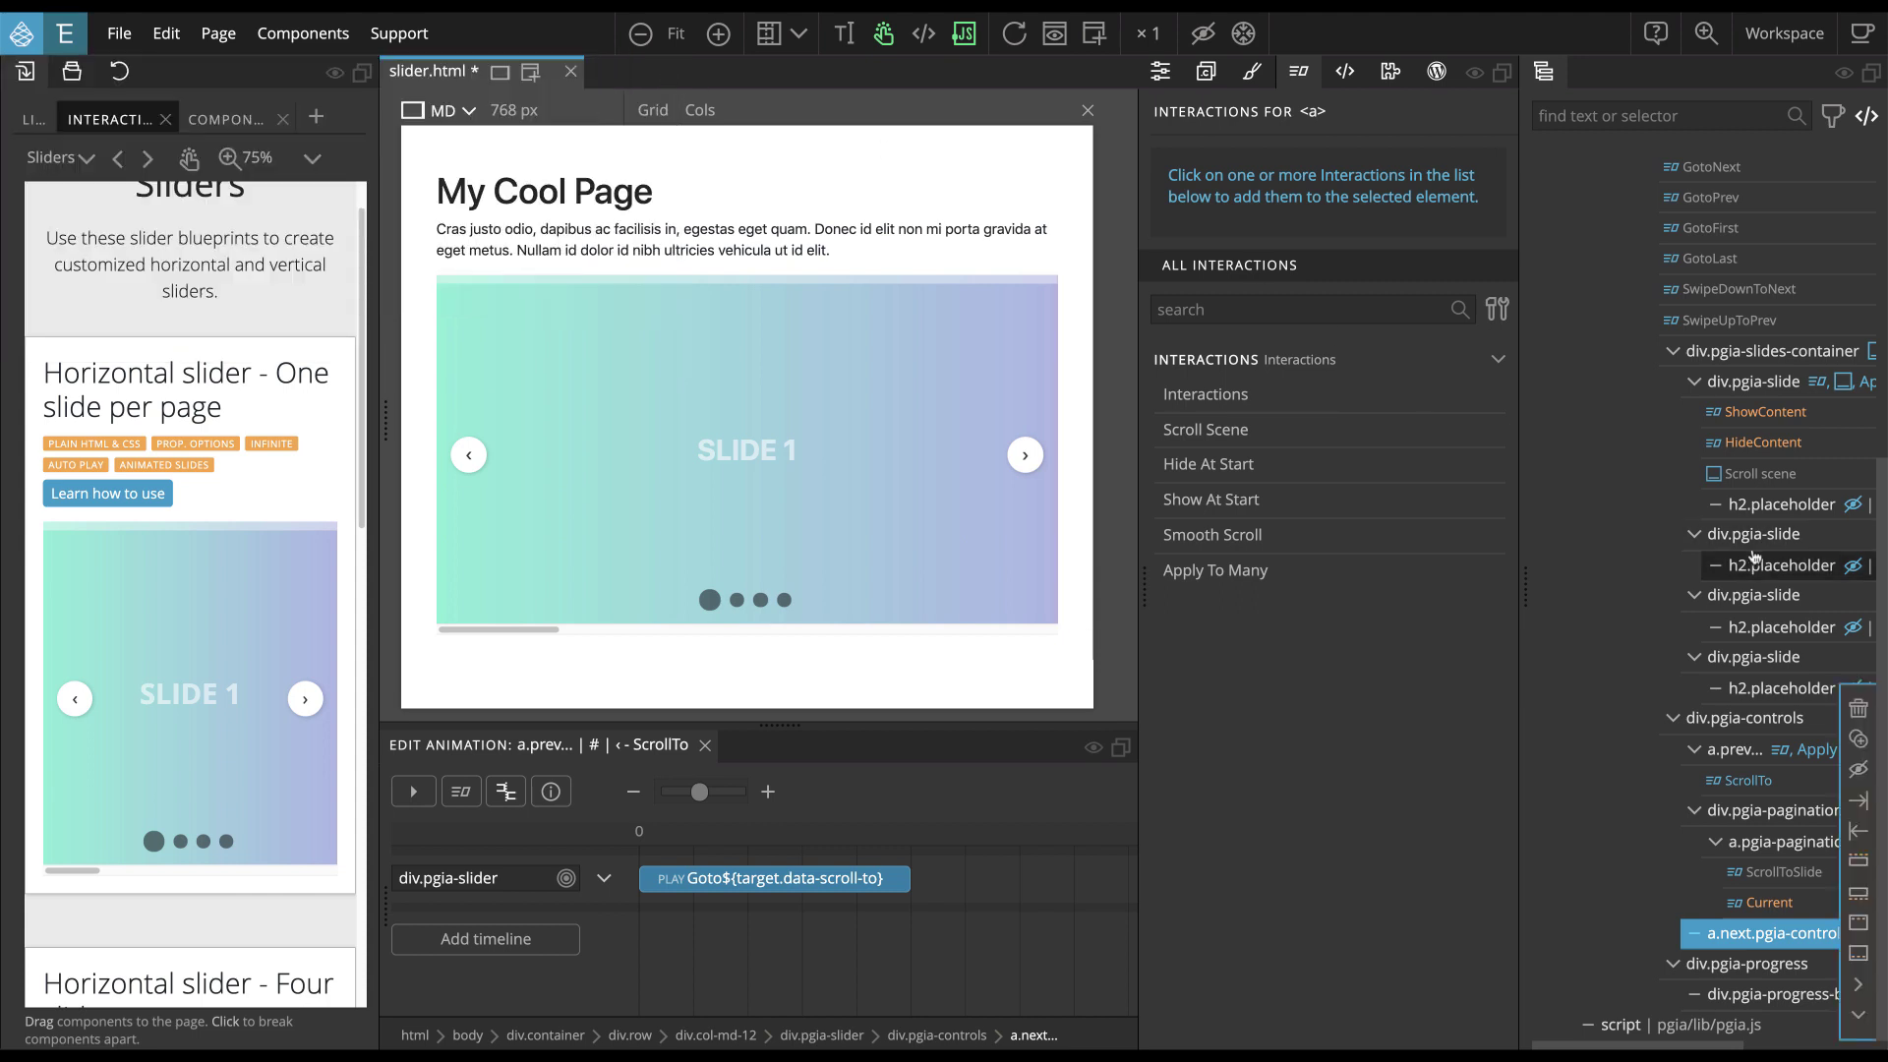
scroll(1695, 401, up, 2)
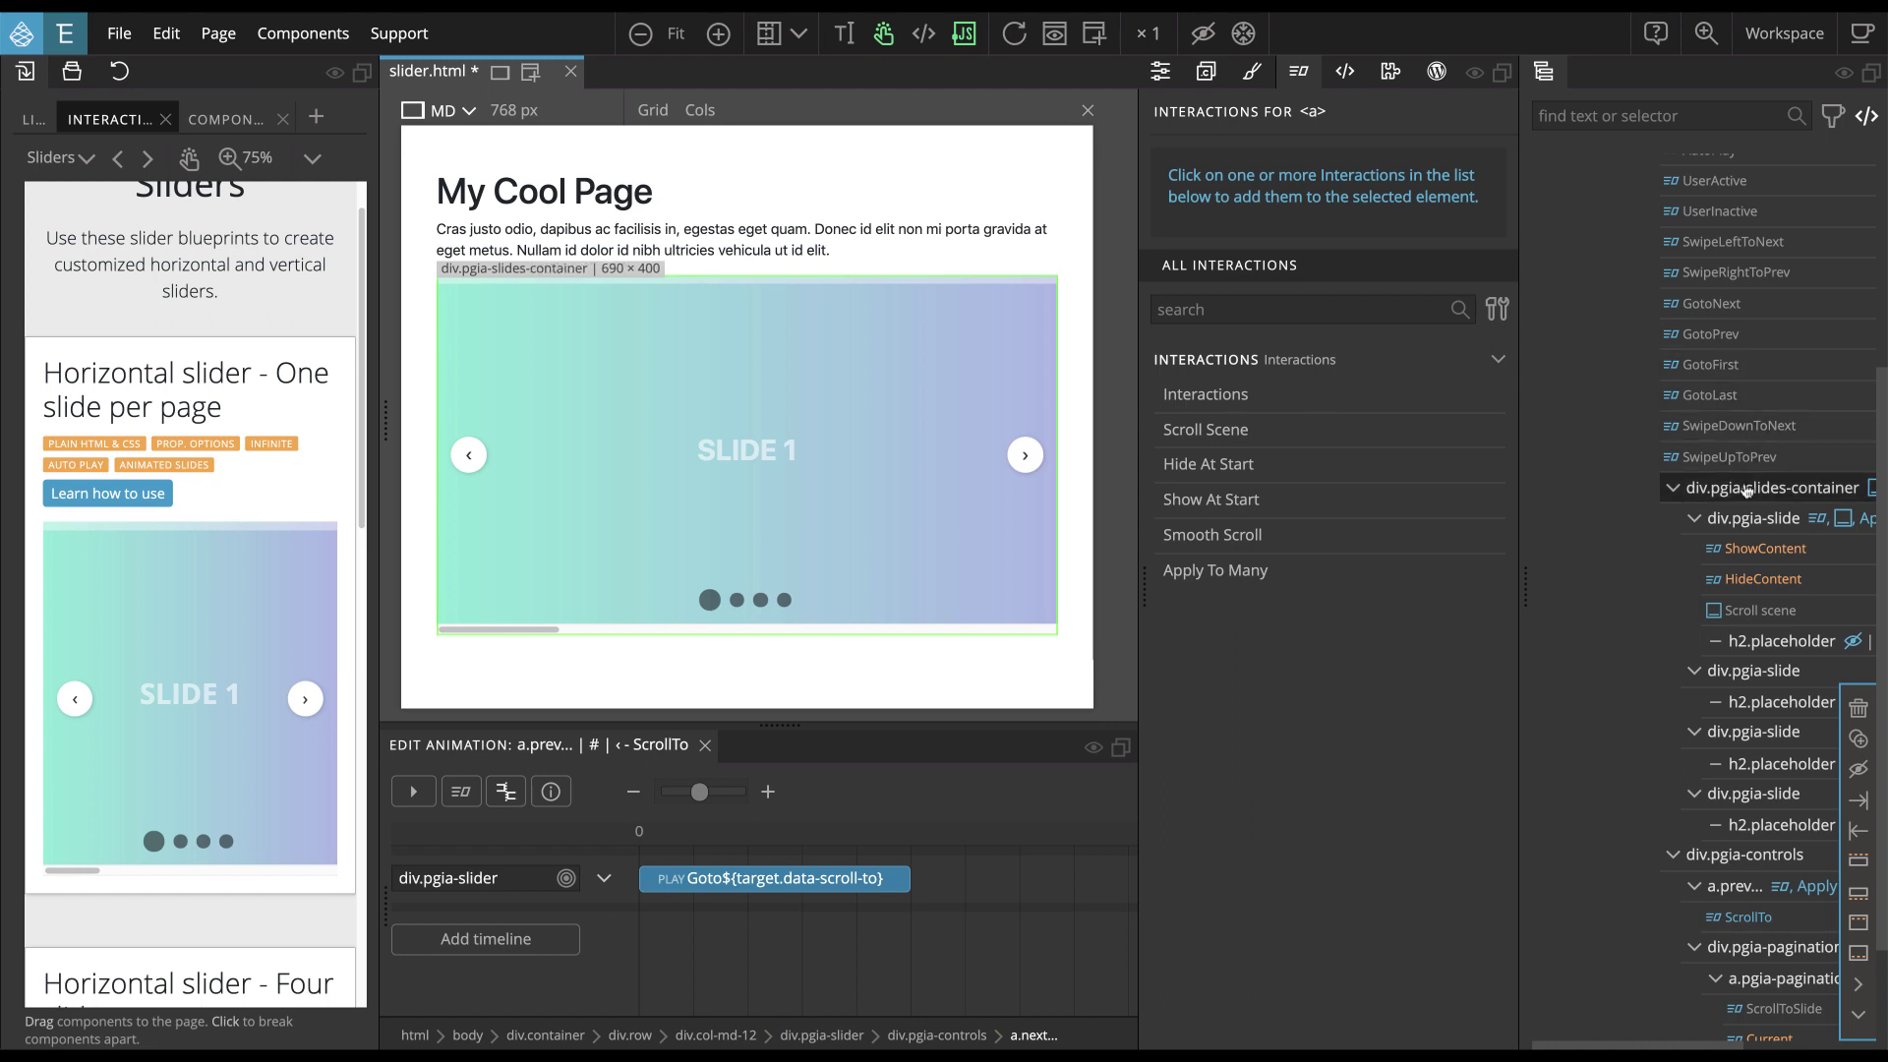
scroll(1744, 492, down, 2)
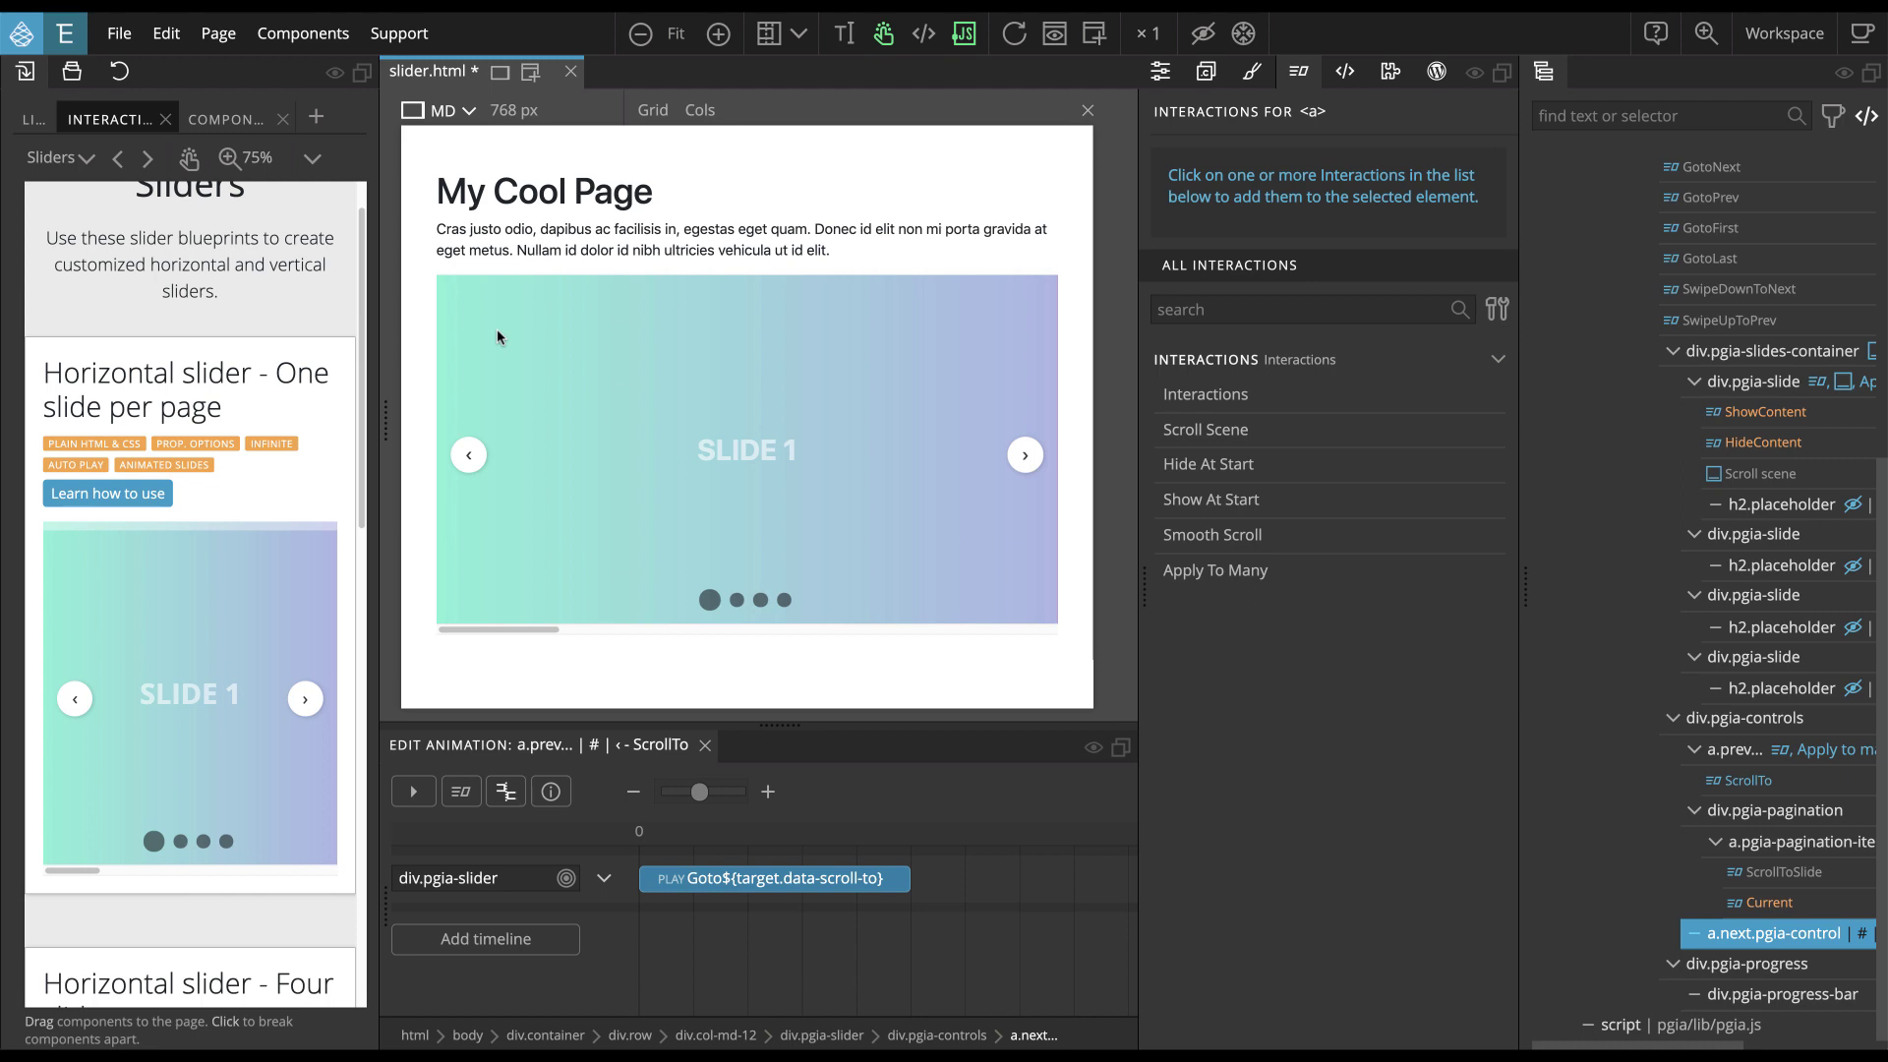
Select the slider's pagination container, and turn the page's JavaScript off and back on to compare the pagination dots
click(1766, 812)
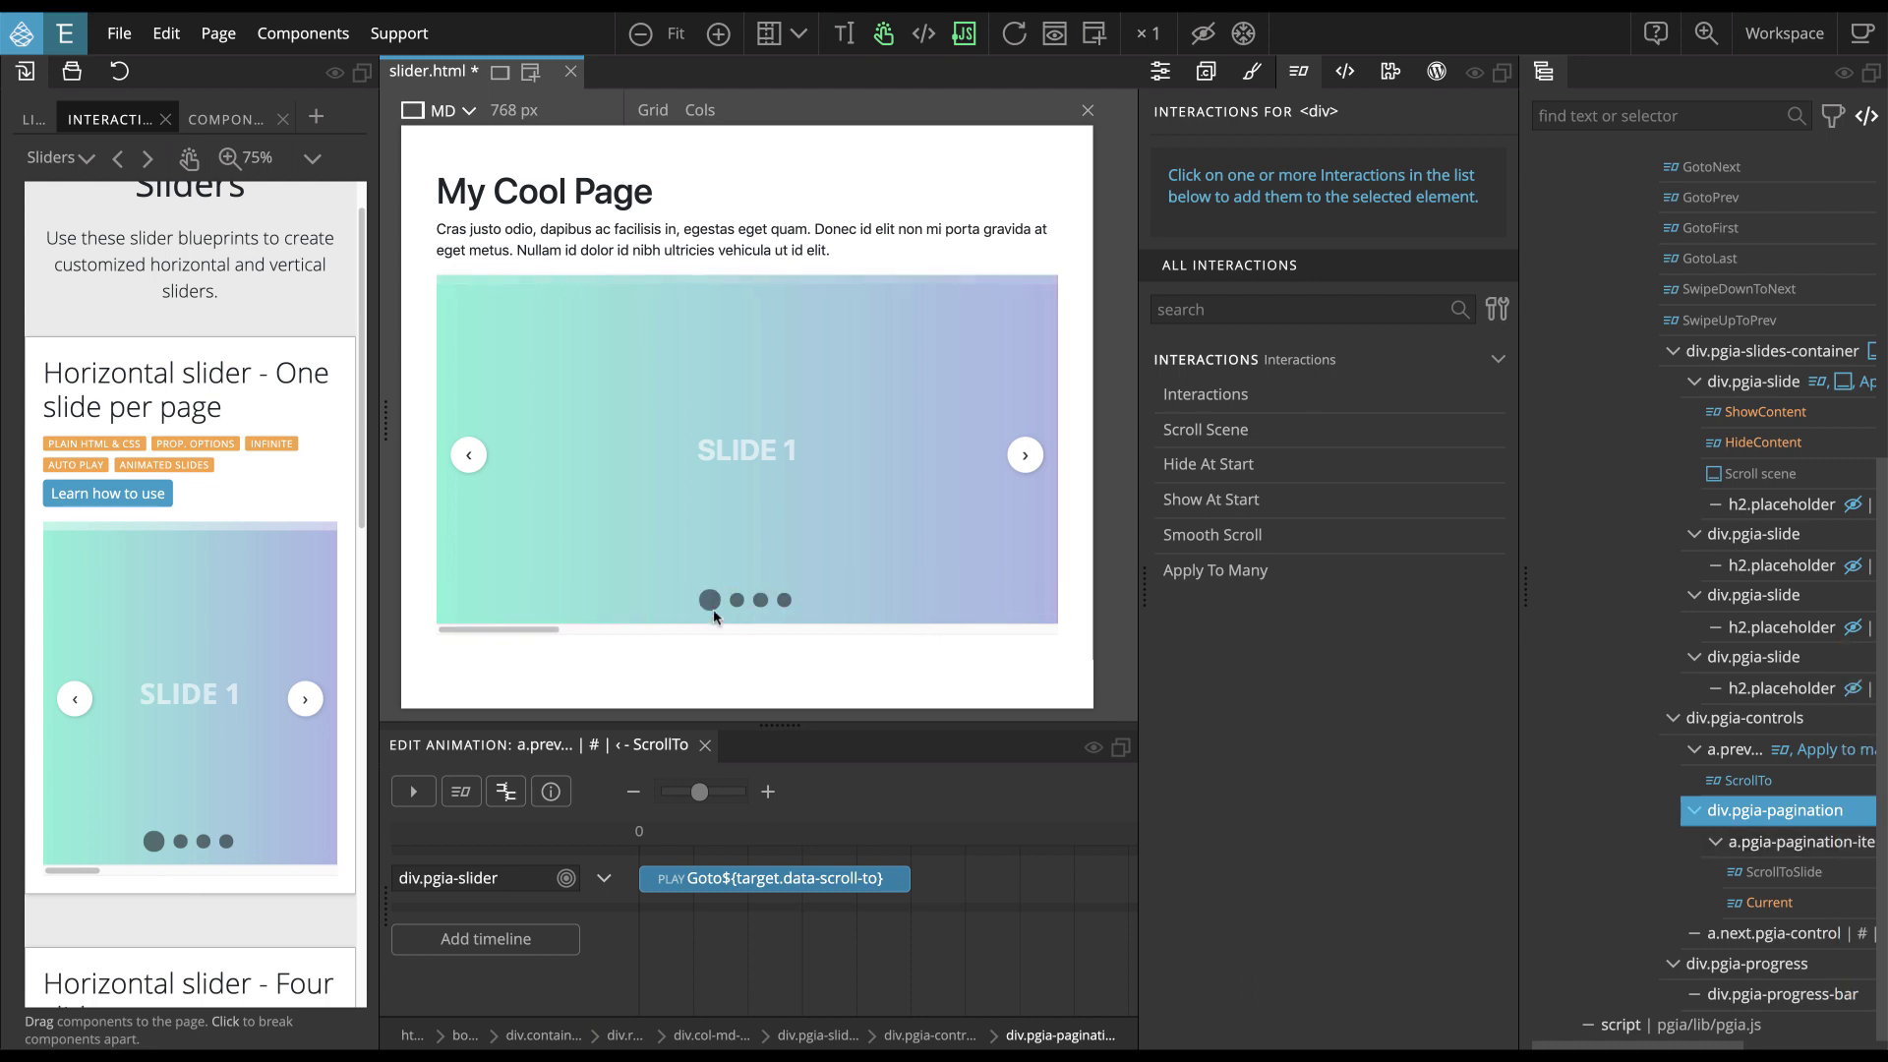
click(967, 35)
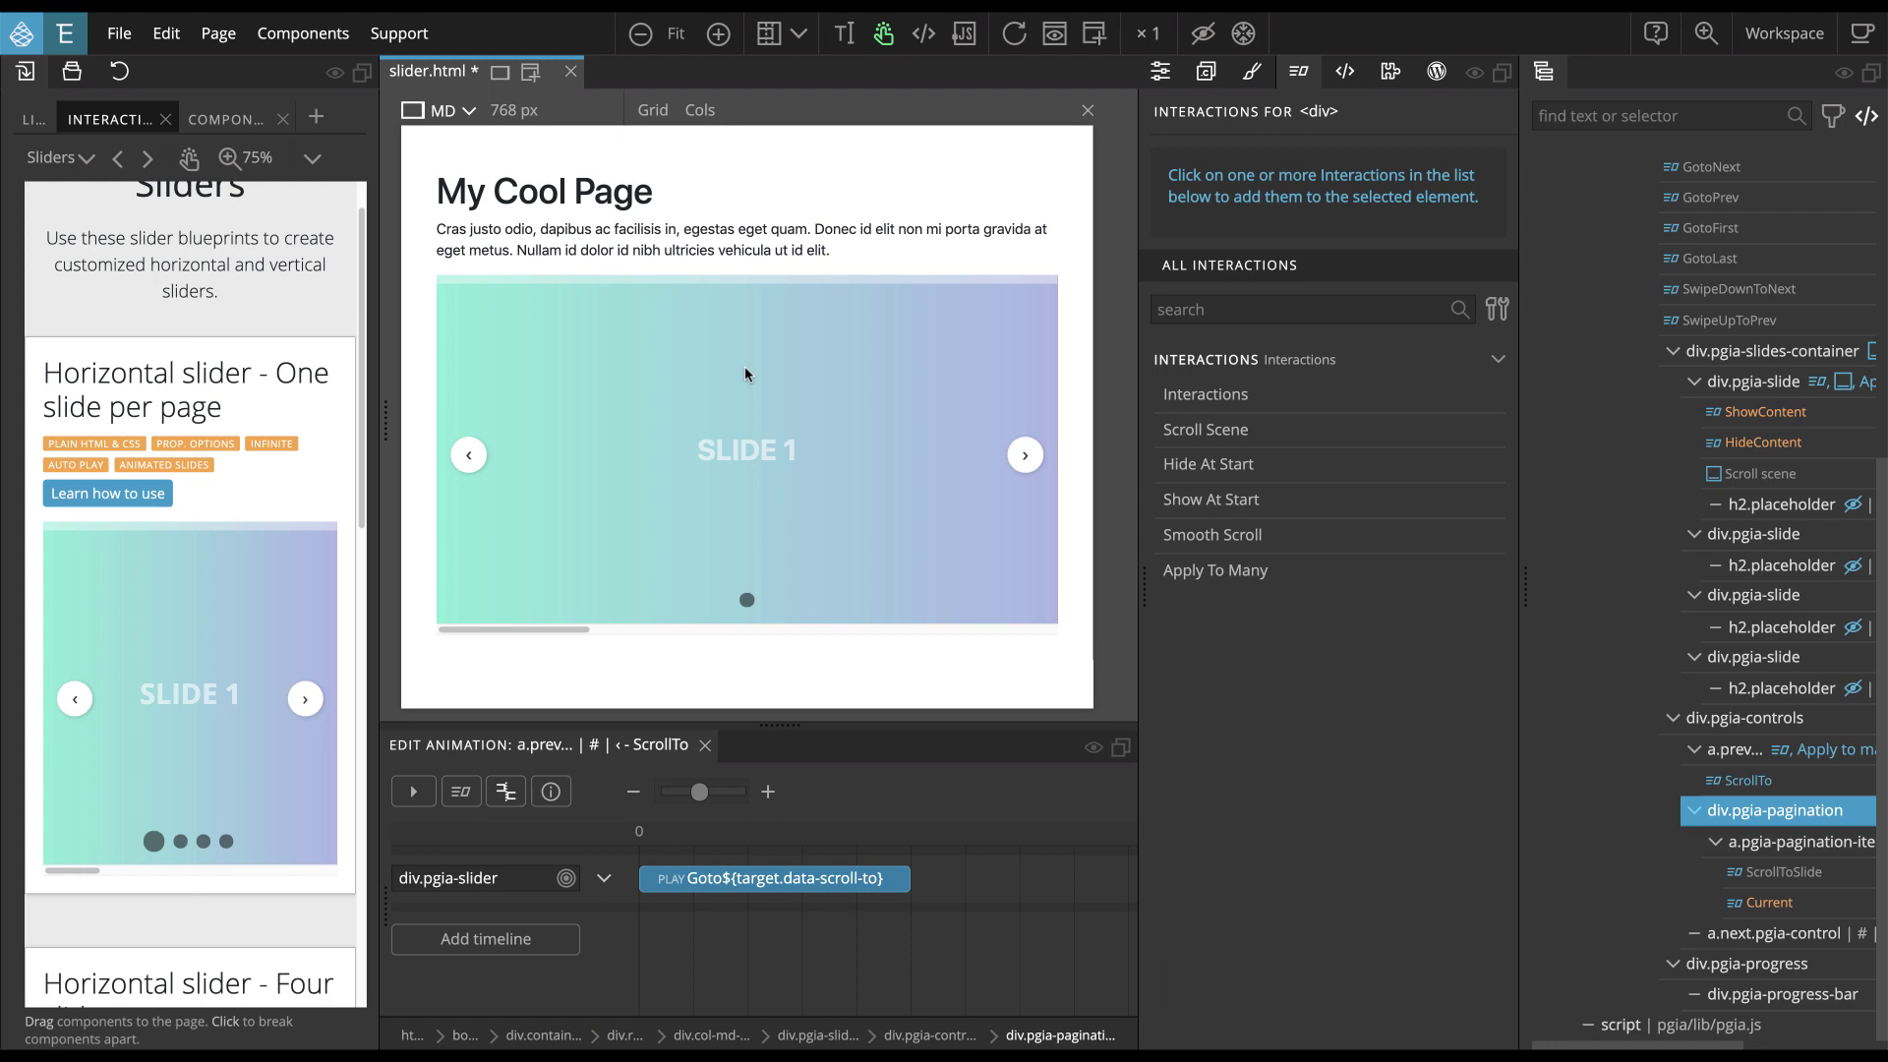
click(961, 40)
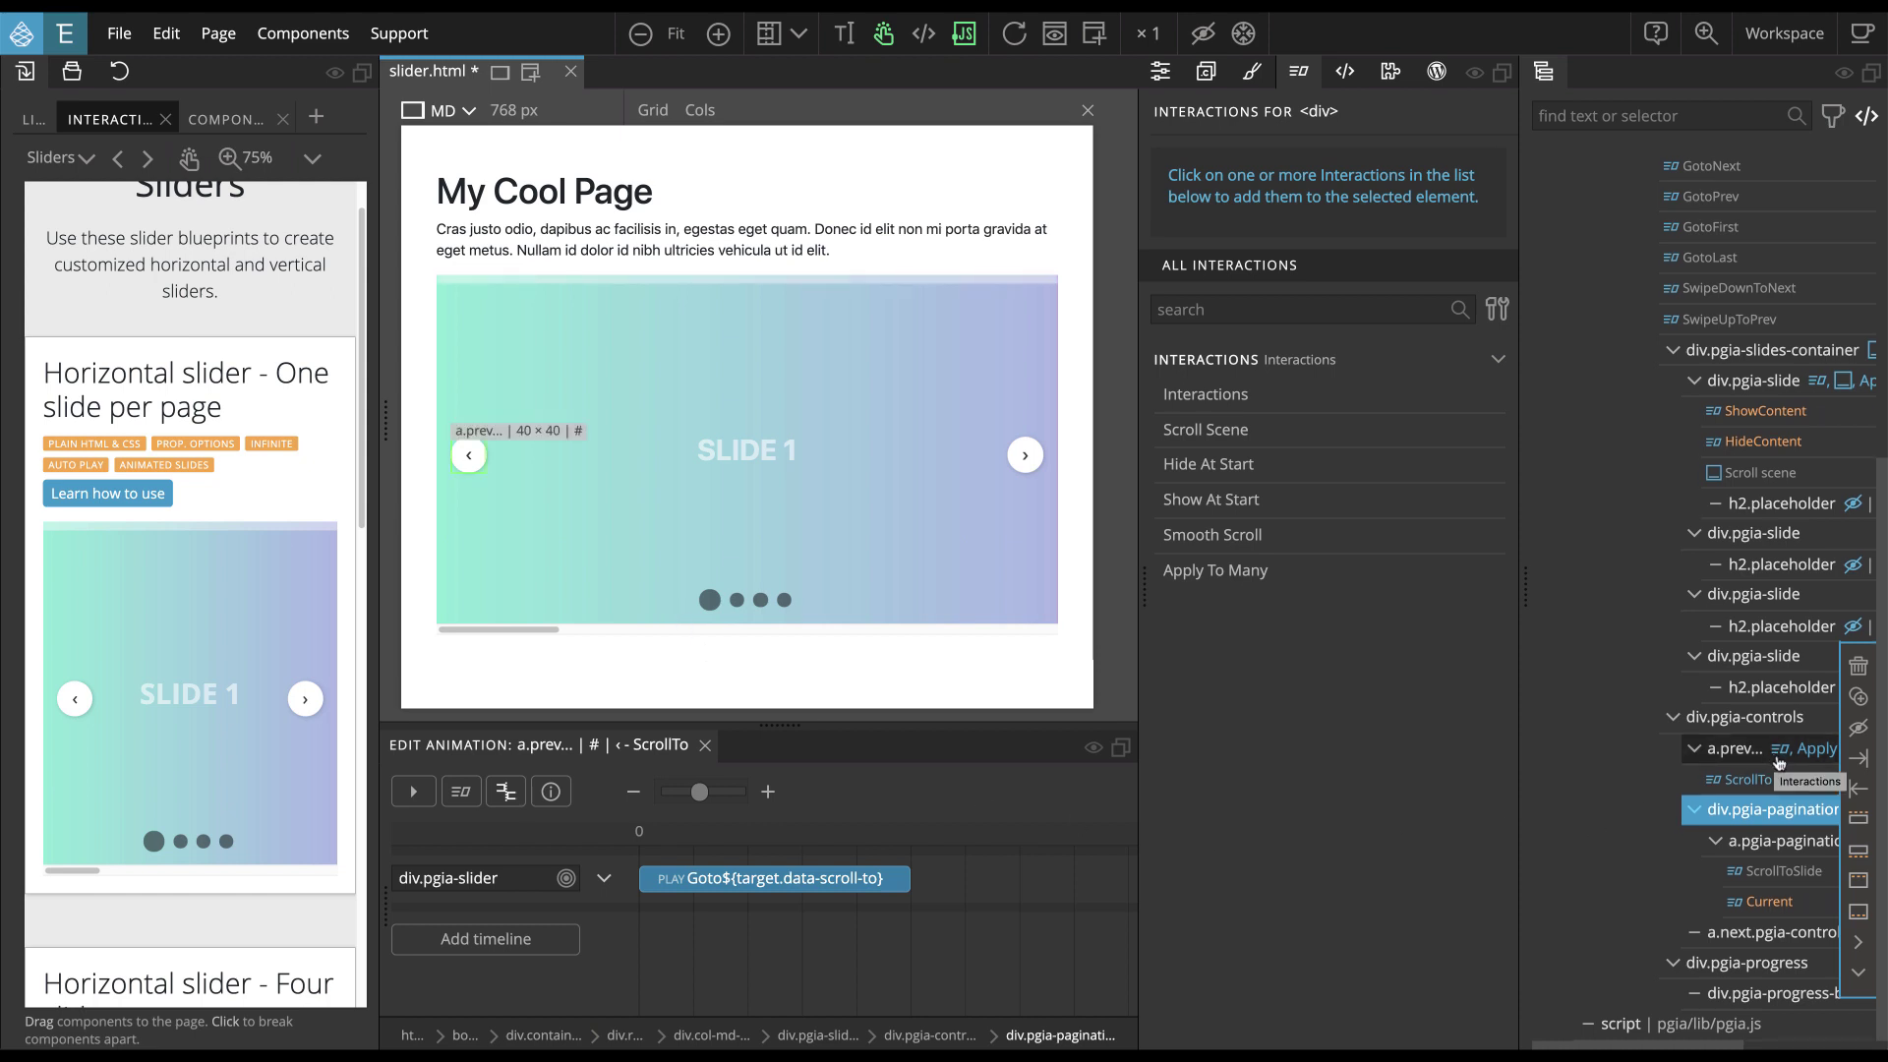
Open the pagination item's ScrollToSlide and Current animations in the animation editor to inspect their actions
click(1782, 874)
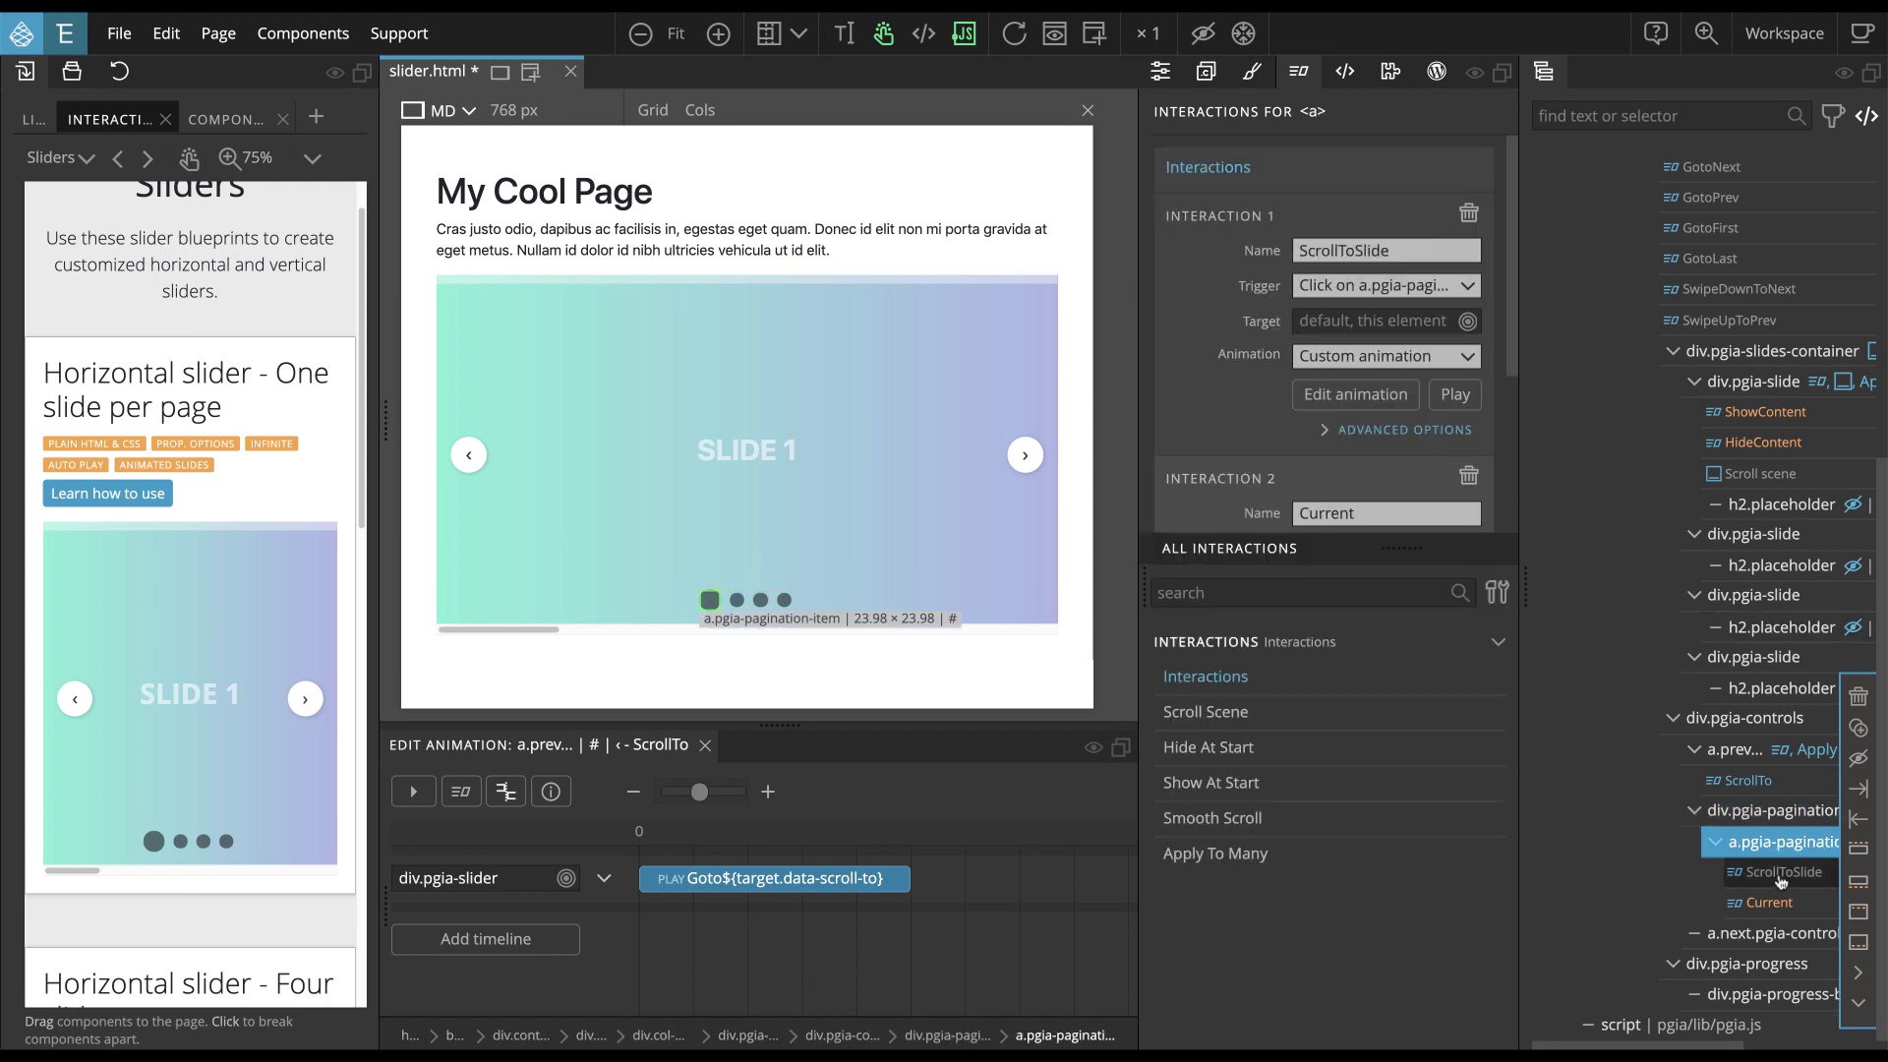
click(1781, 875)
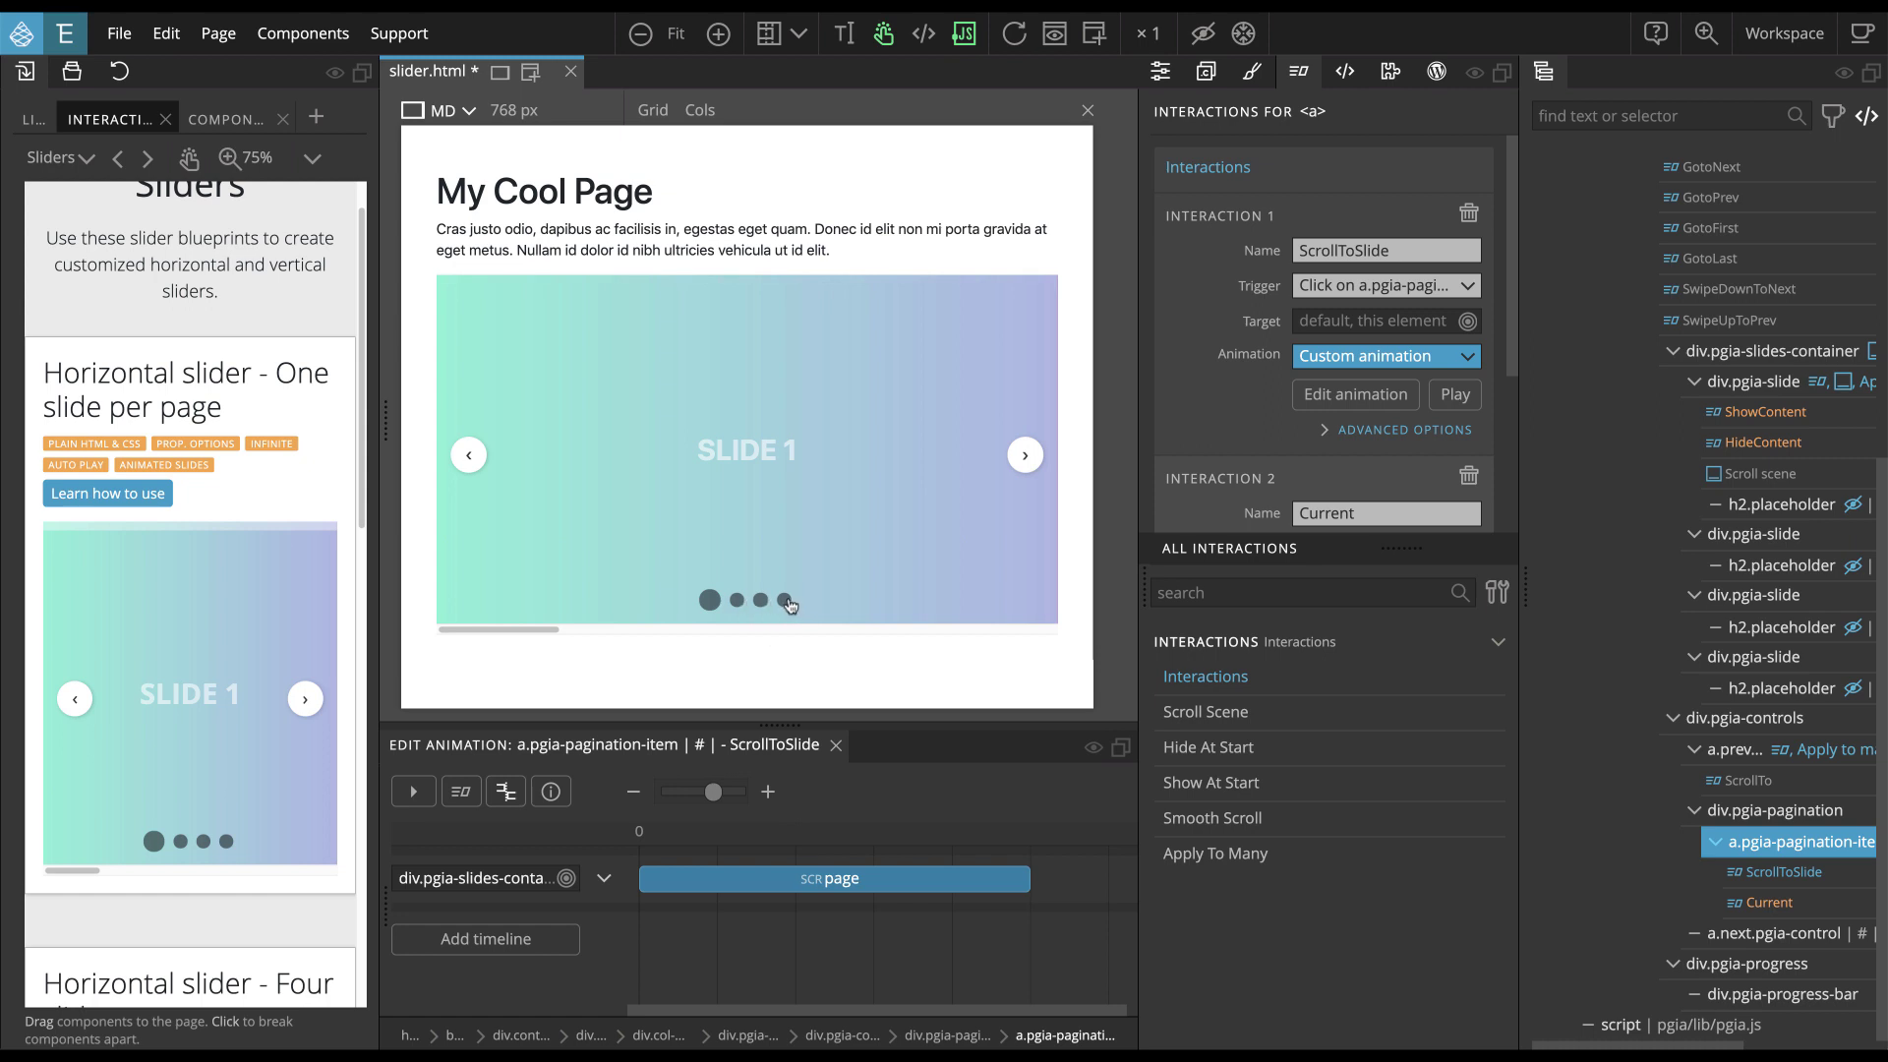
click(1778, 903)
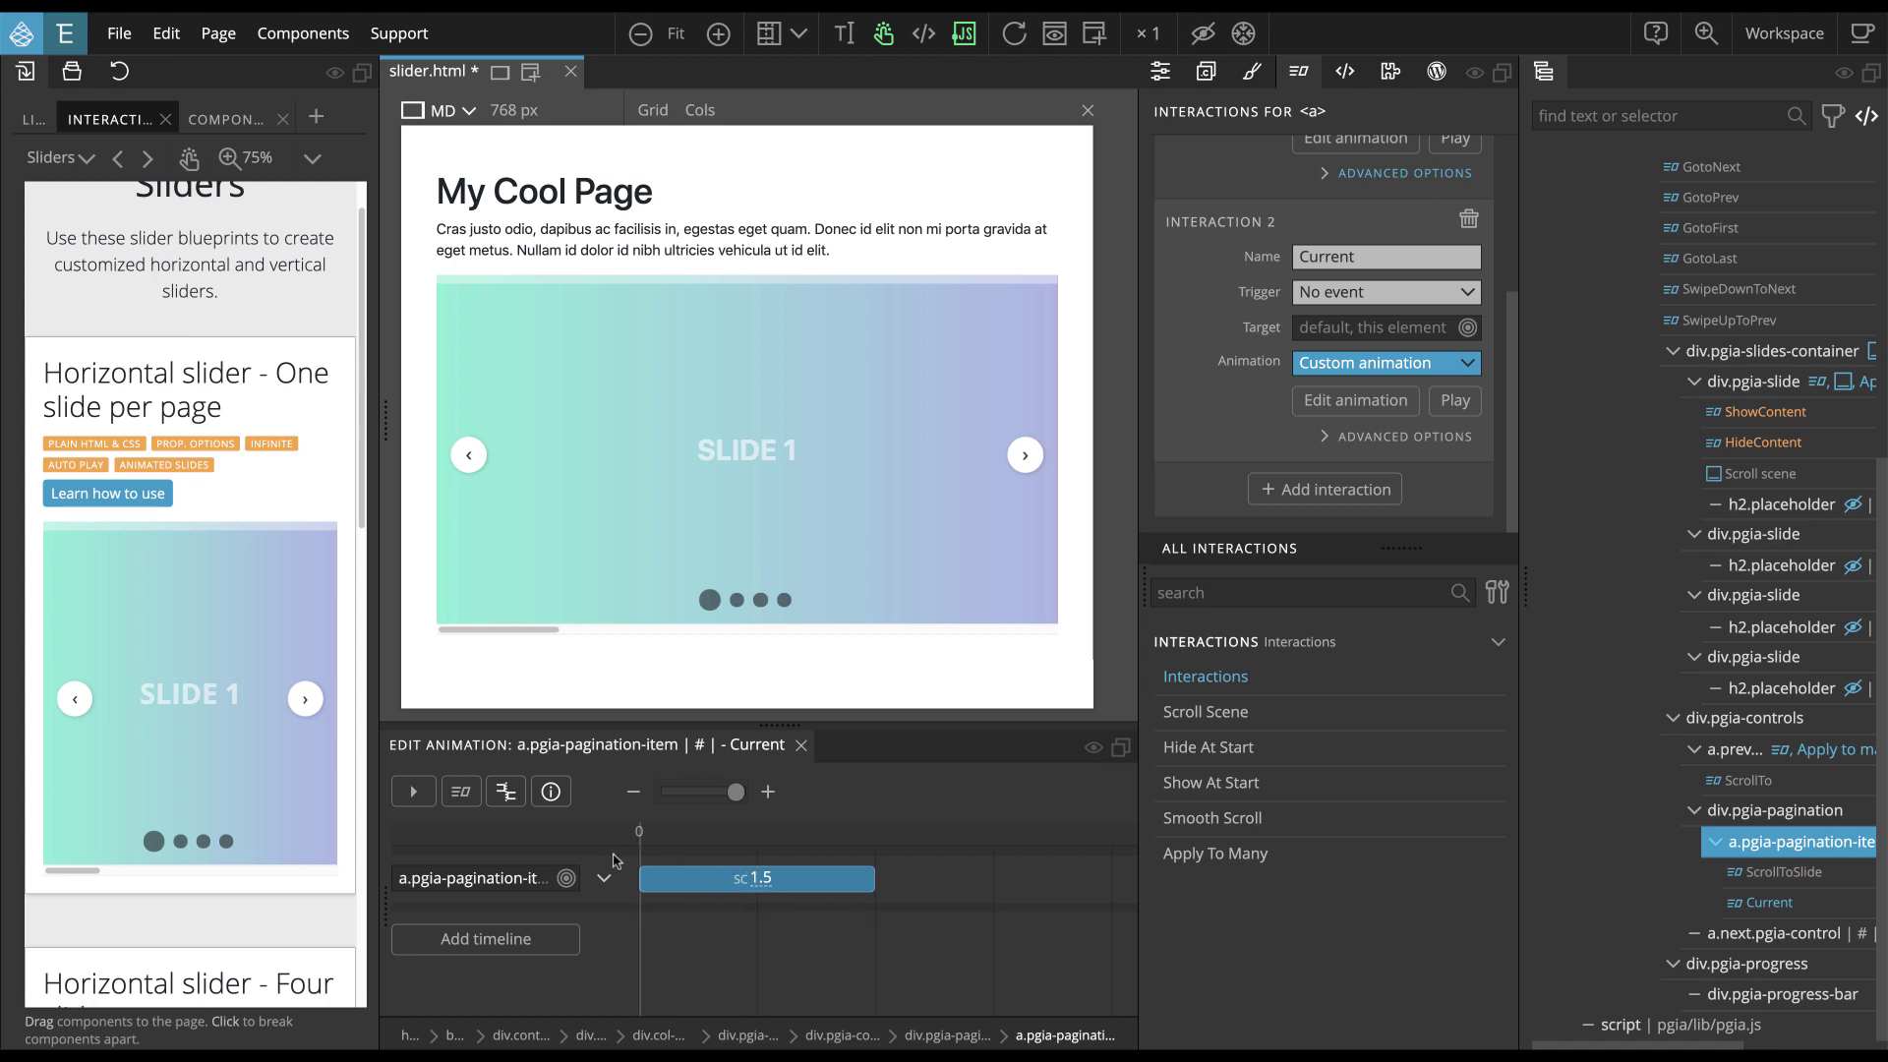
Move the slider to slide 2, back to slide 1 and to slide 2 again to watch the Current animation's progress
click(1026, 454)
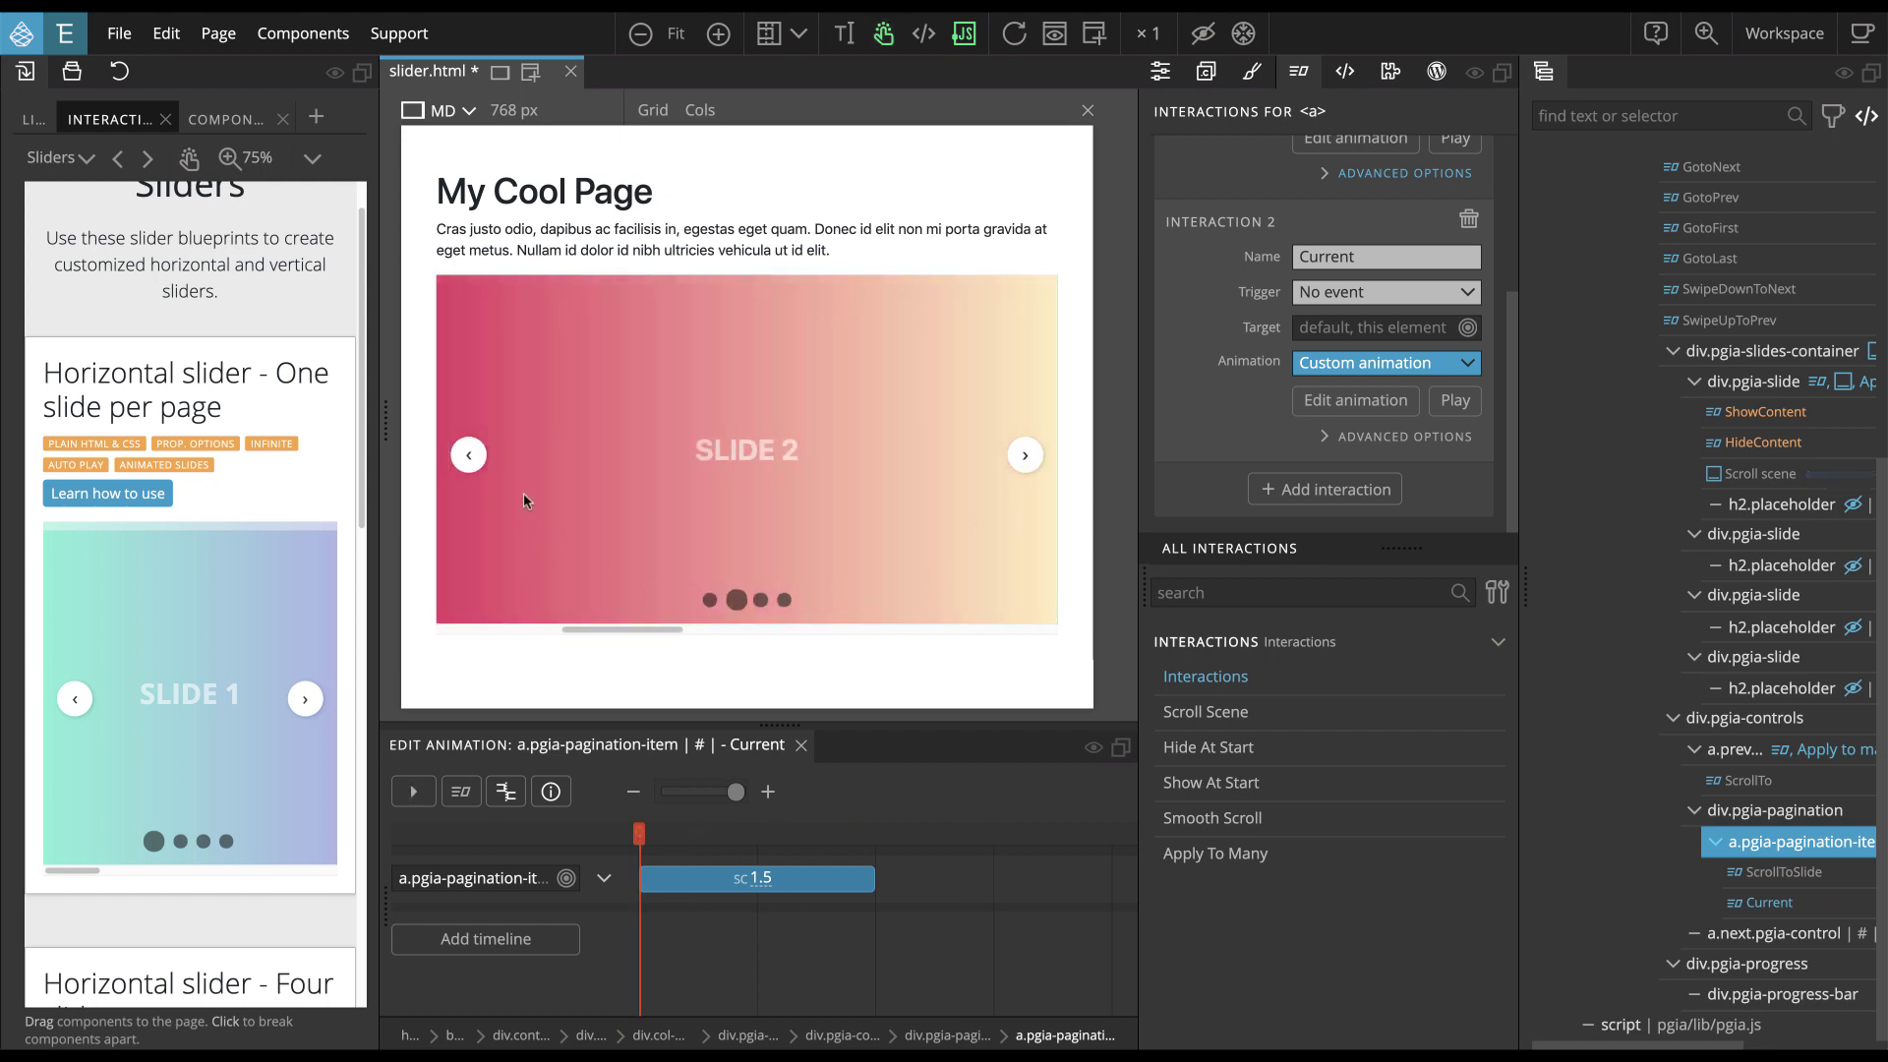
click(469, 455)
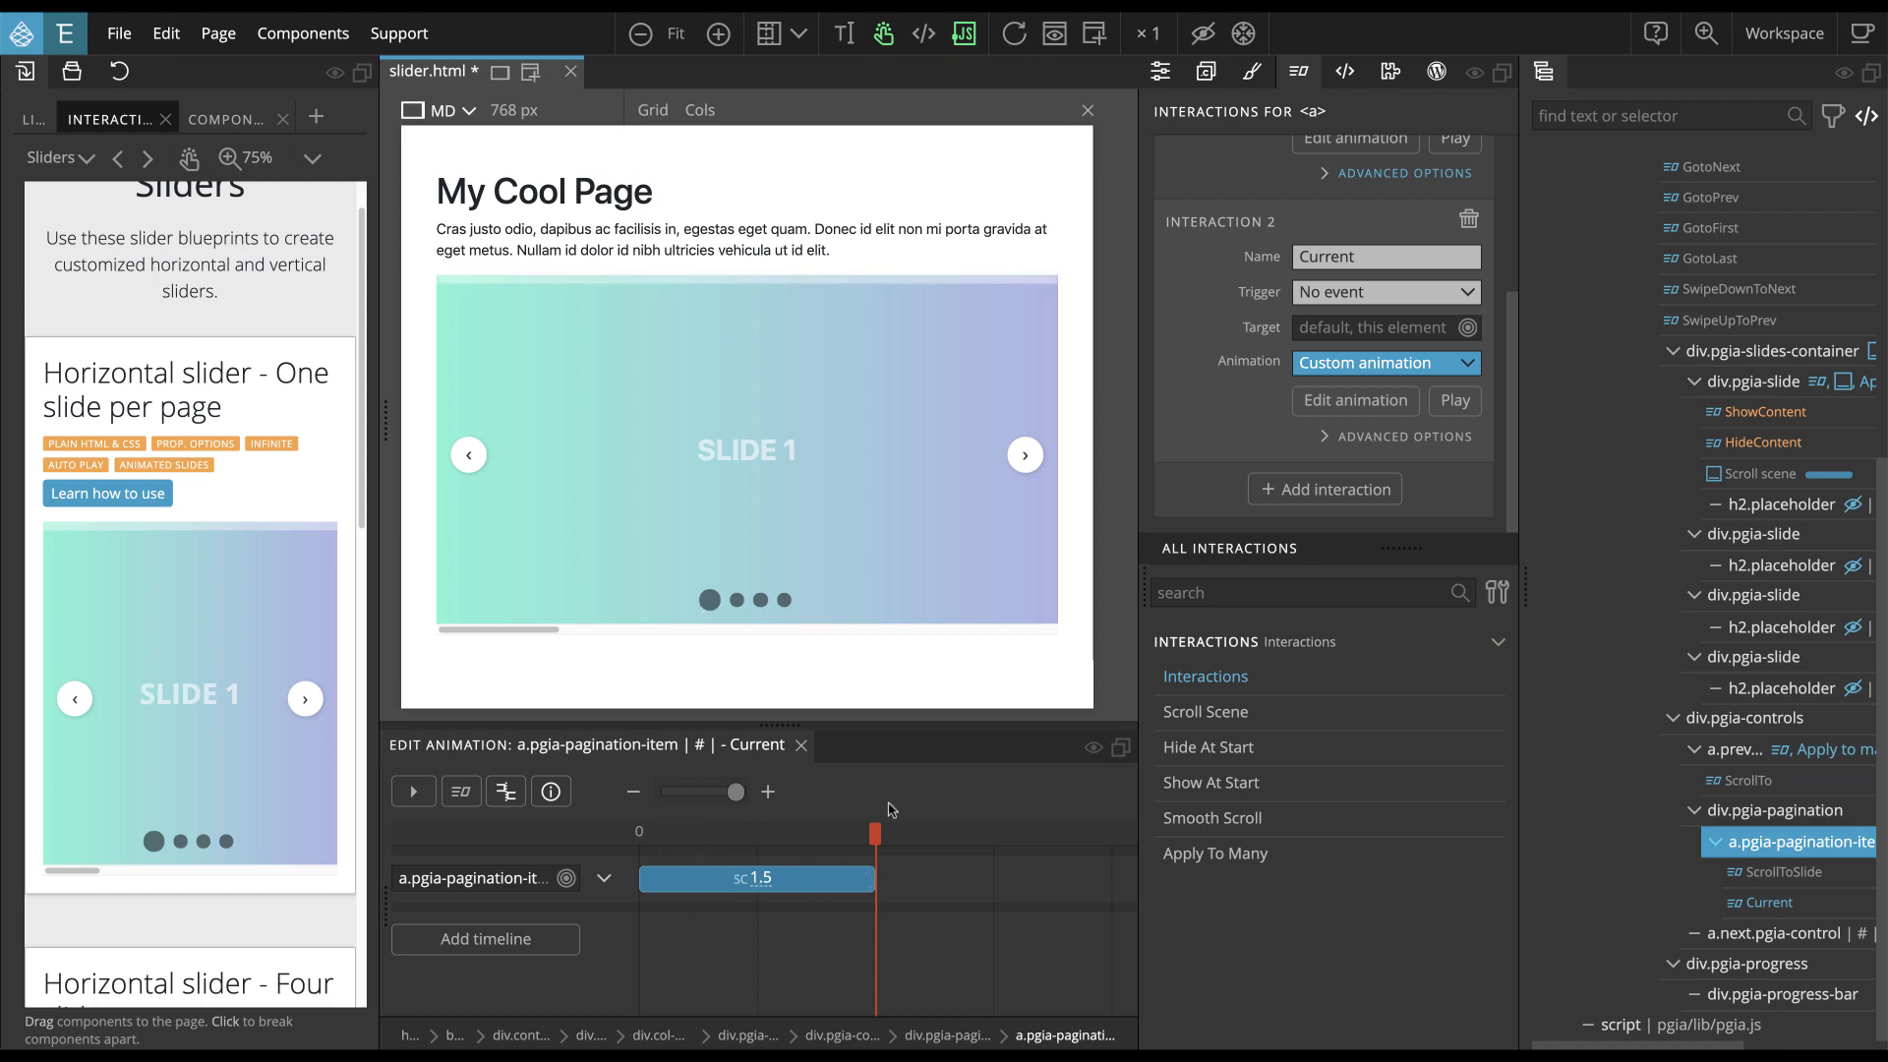
click(1022, 455)
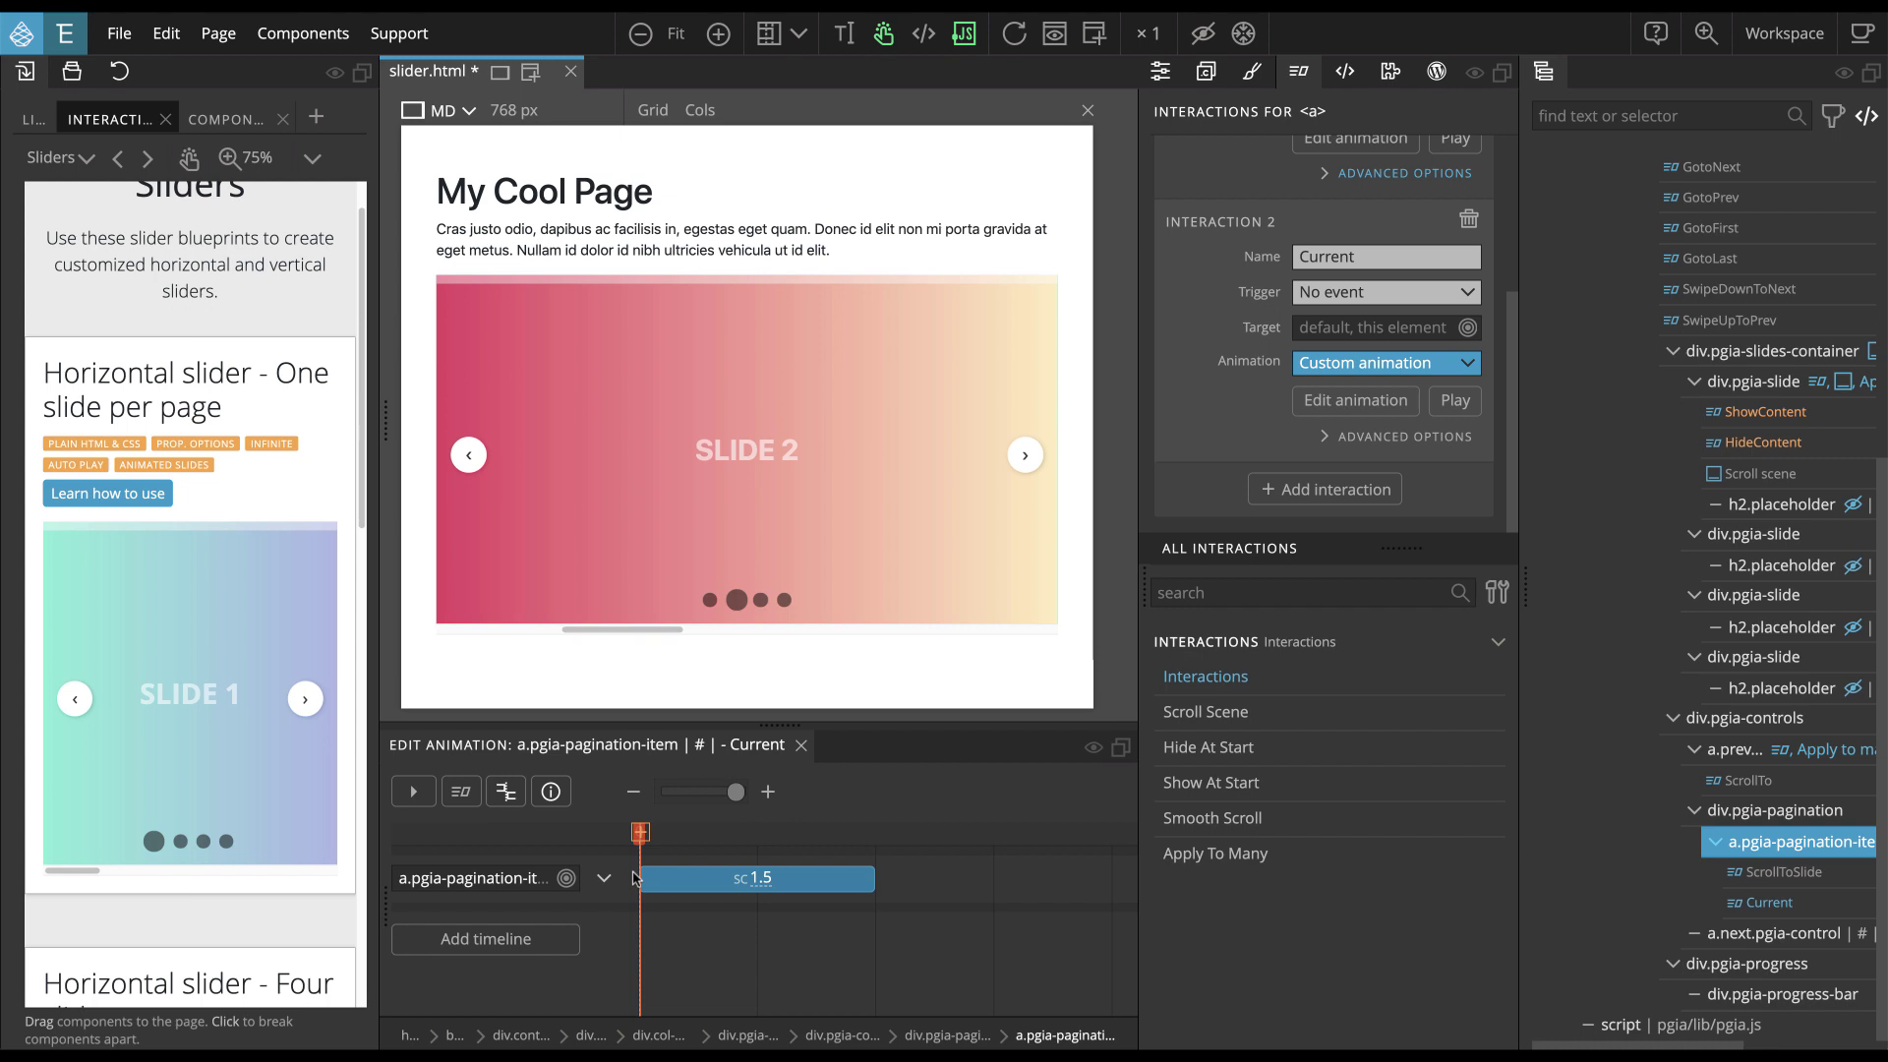
scroll(1695, 615, up, 5)
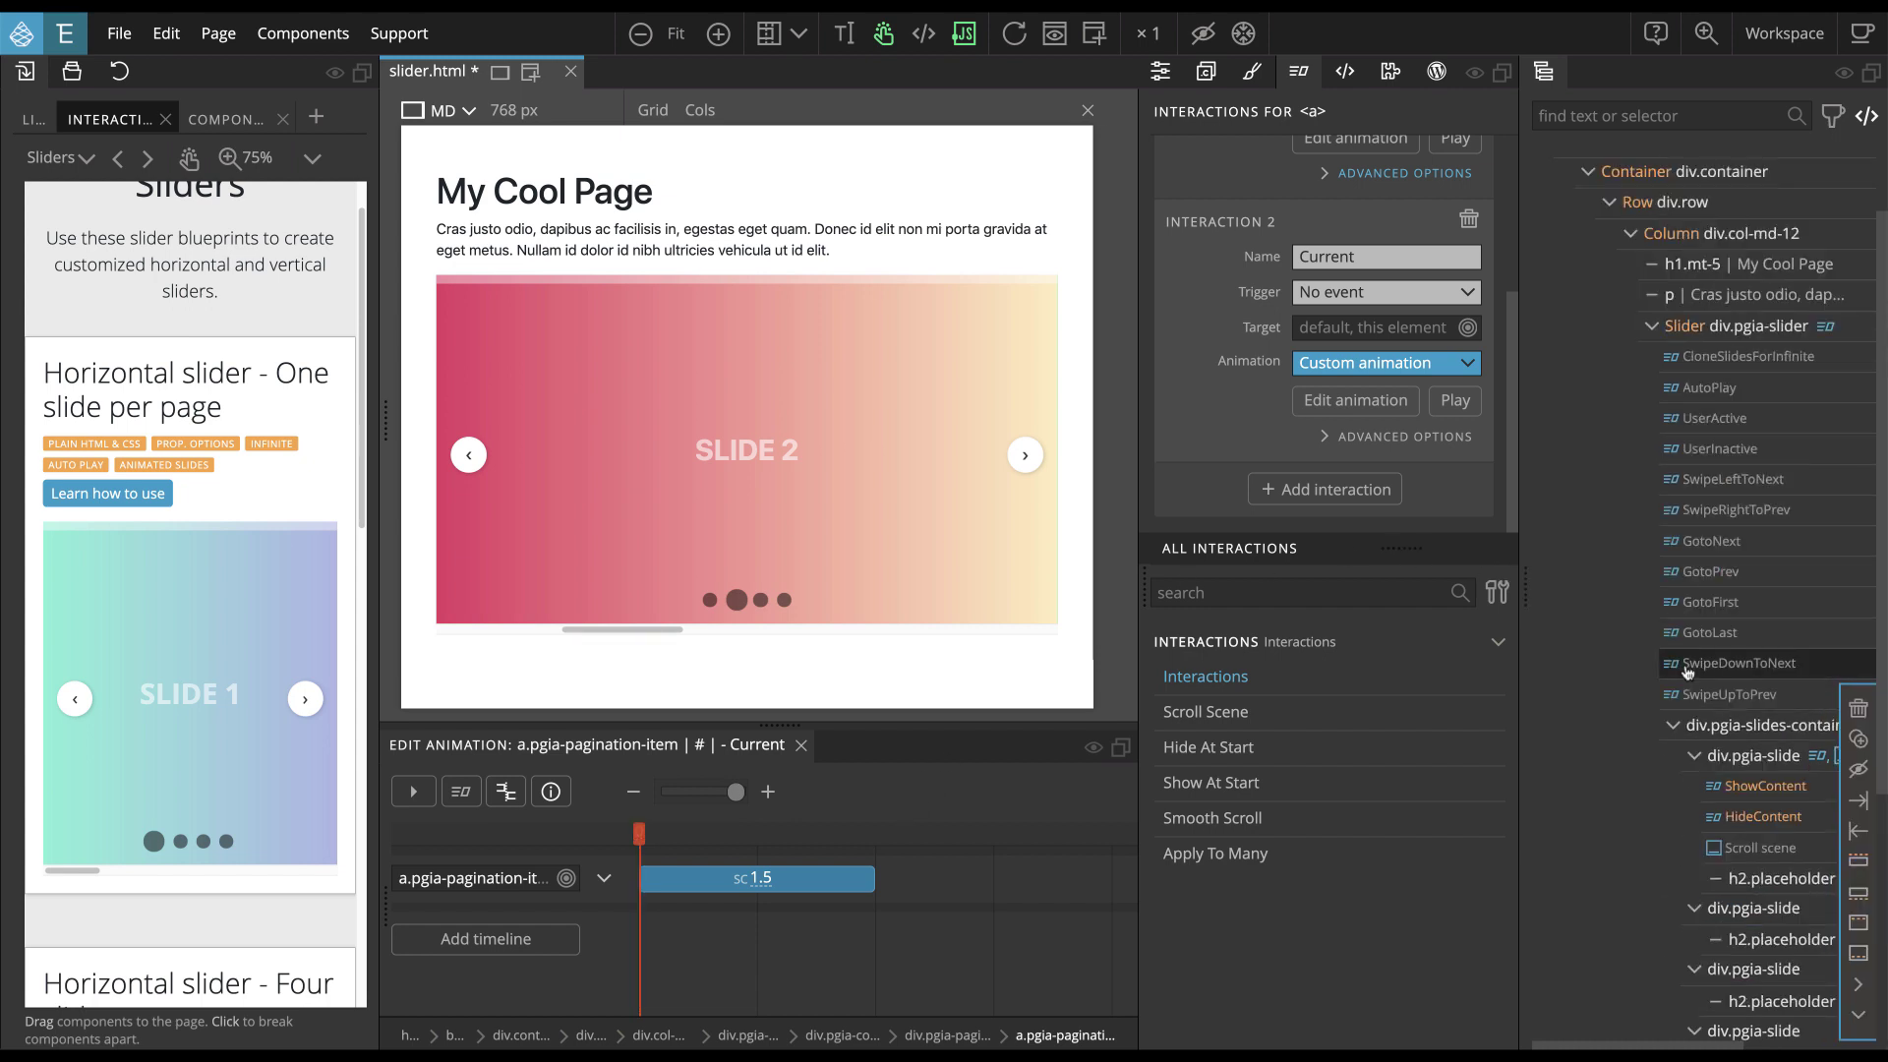
Select the Slider element in the page tree, show its element properties and enlarge the Slider options area
click(1704, 418)
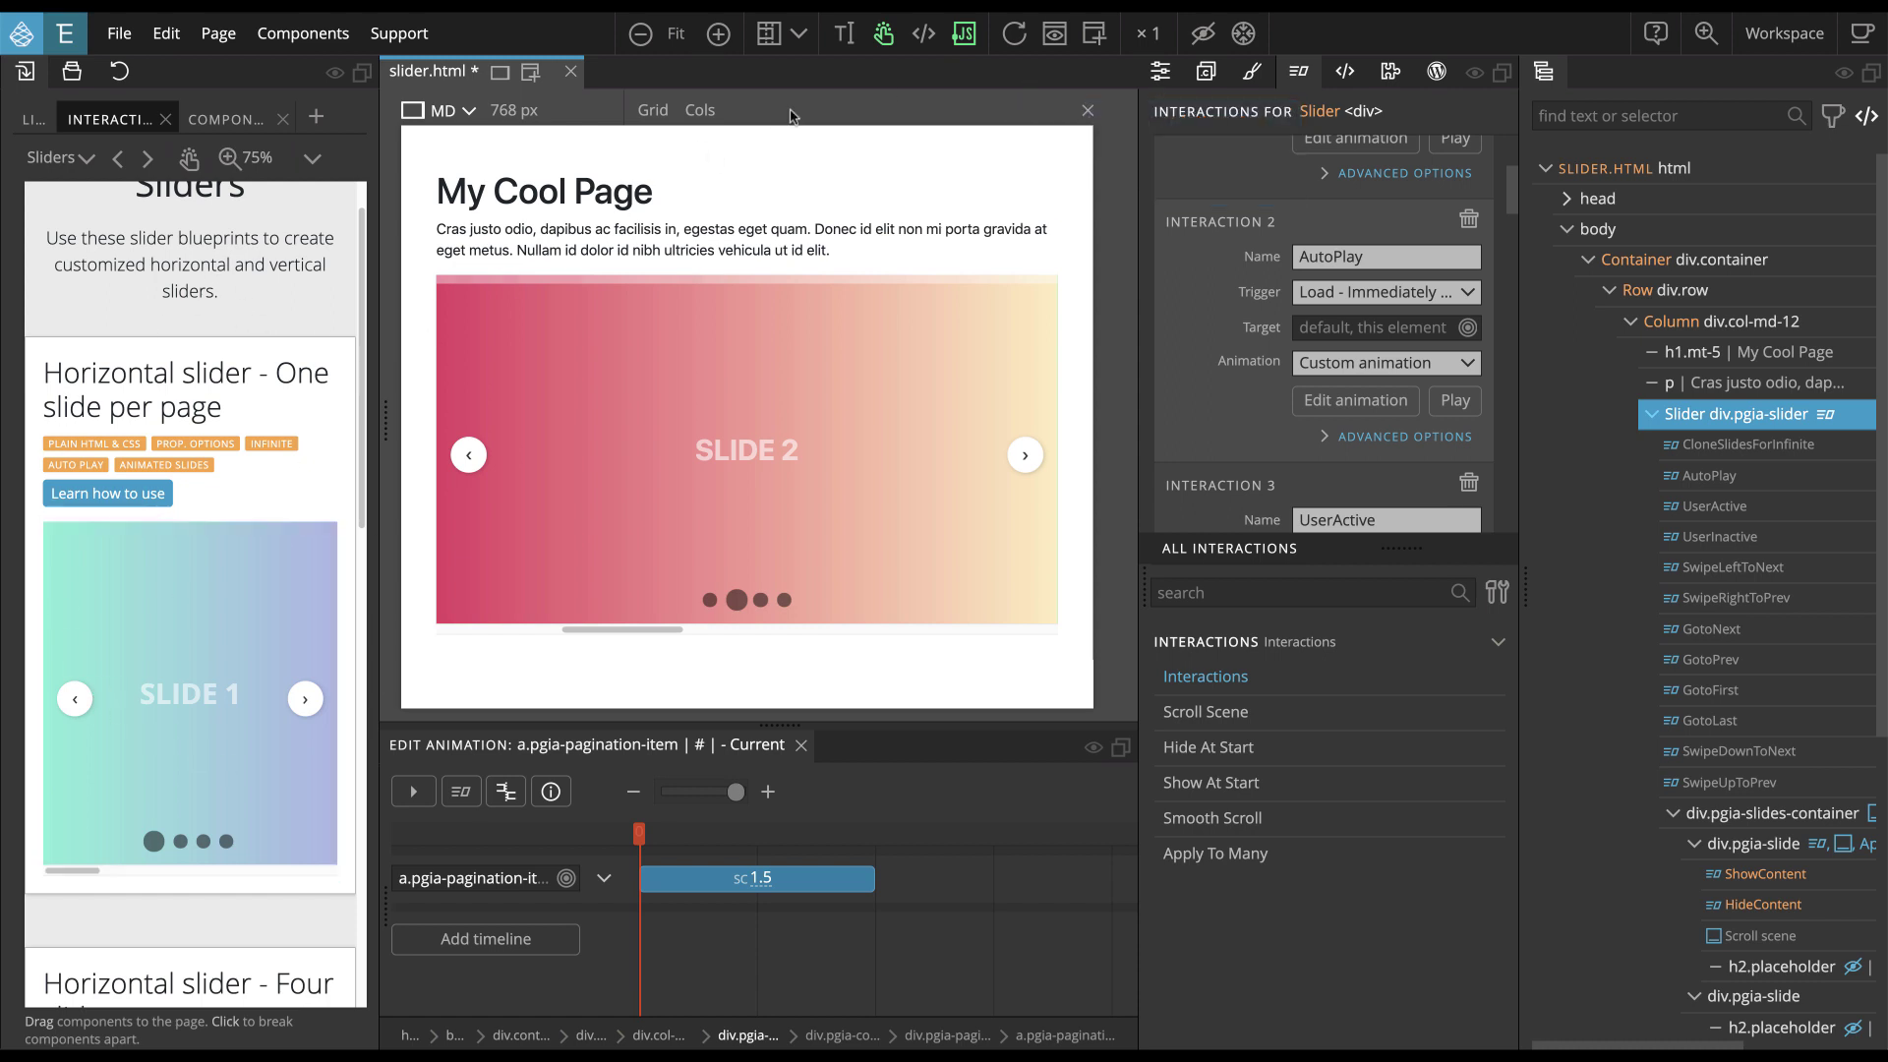
mouse_move(1711, 423)
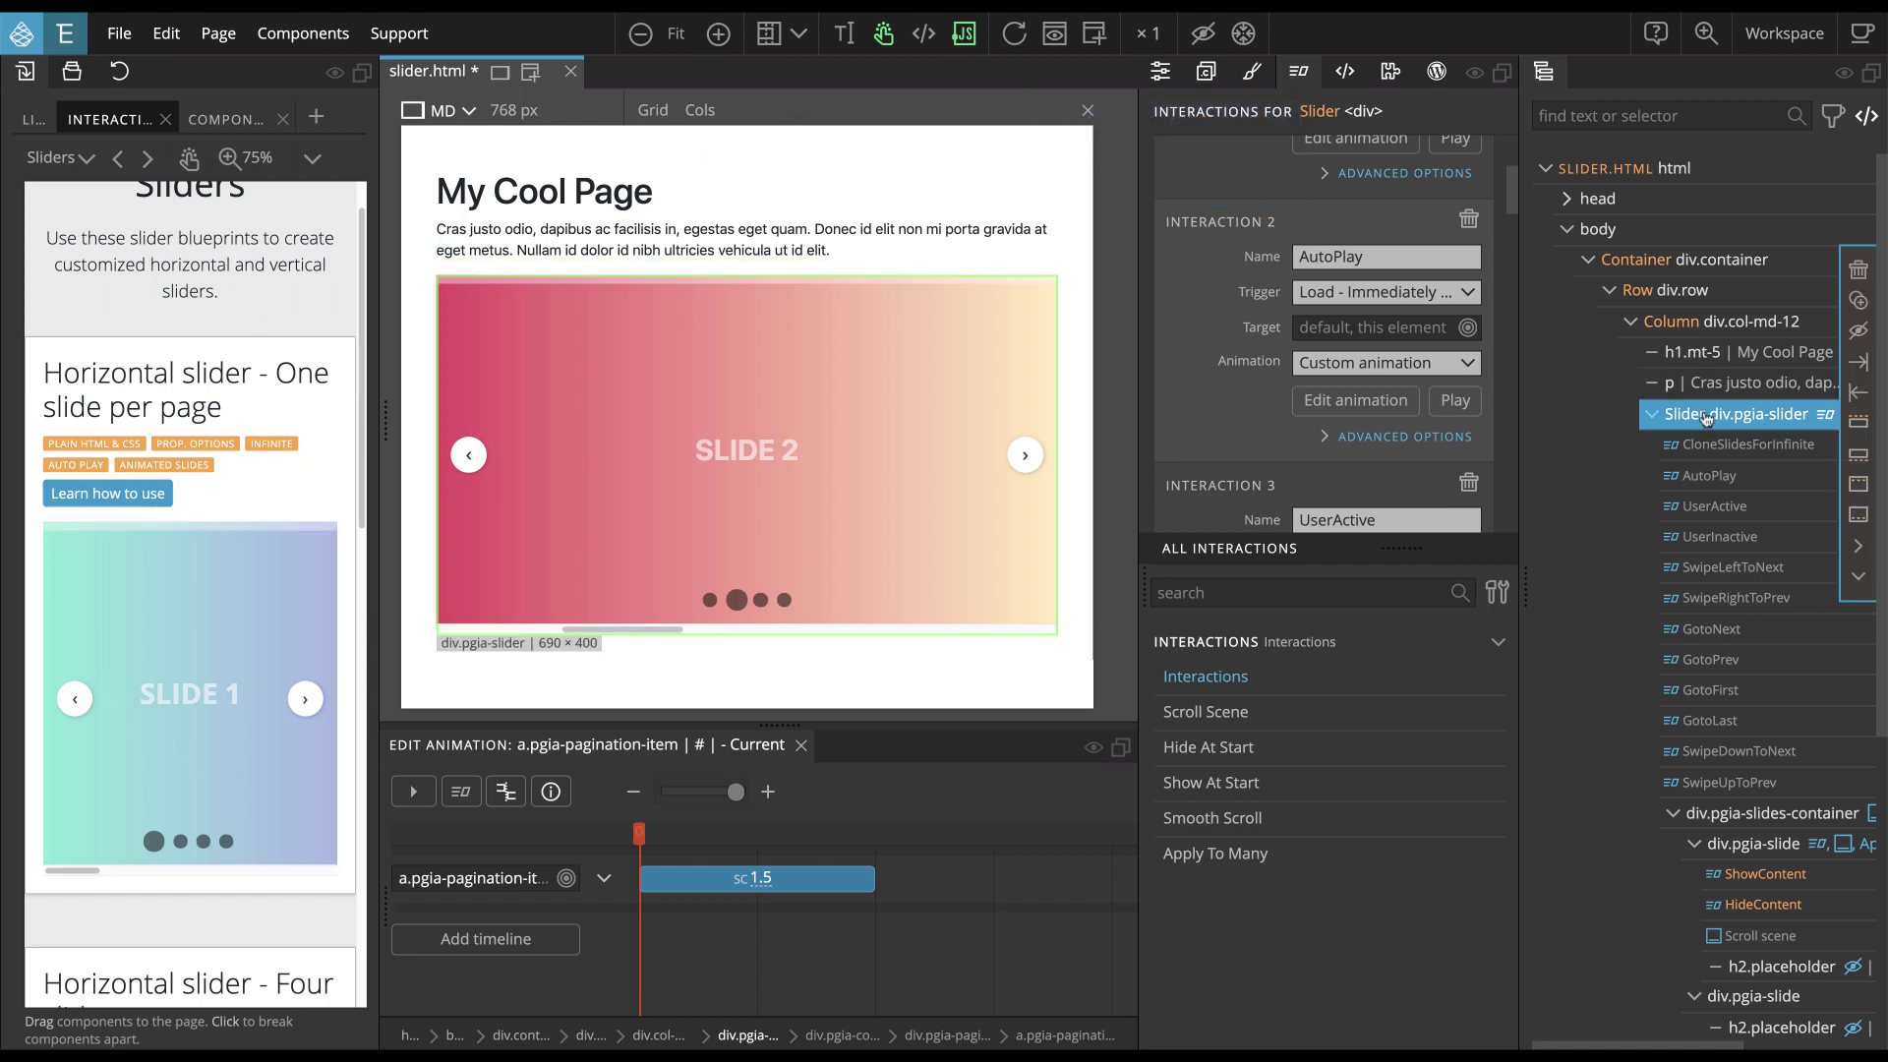
click(1161, 74)
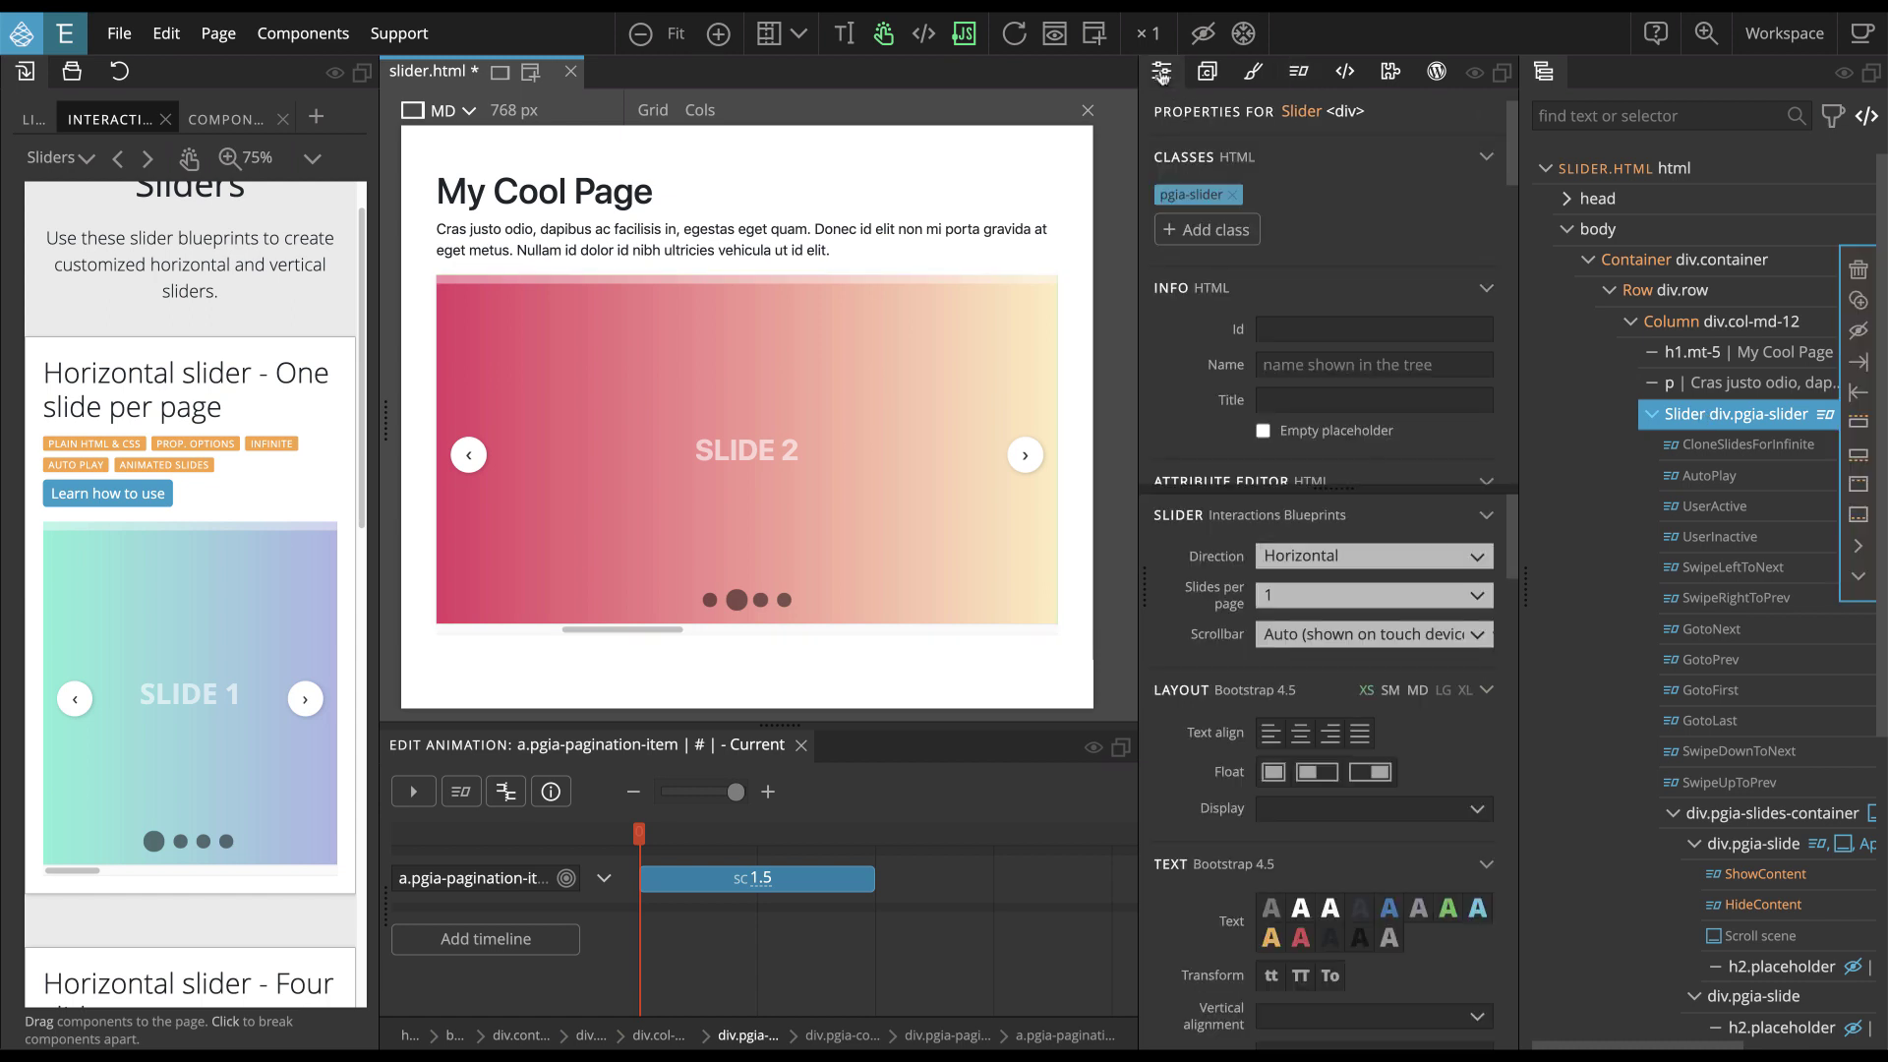
drag(1337, 486, 1342, 457)
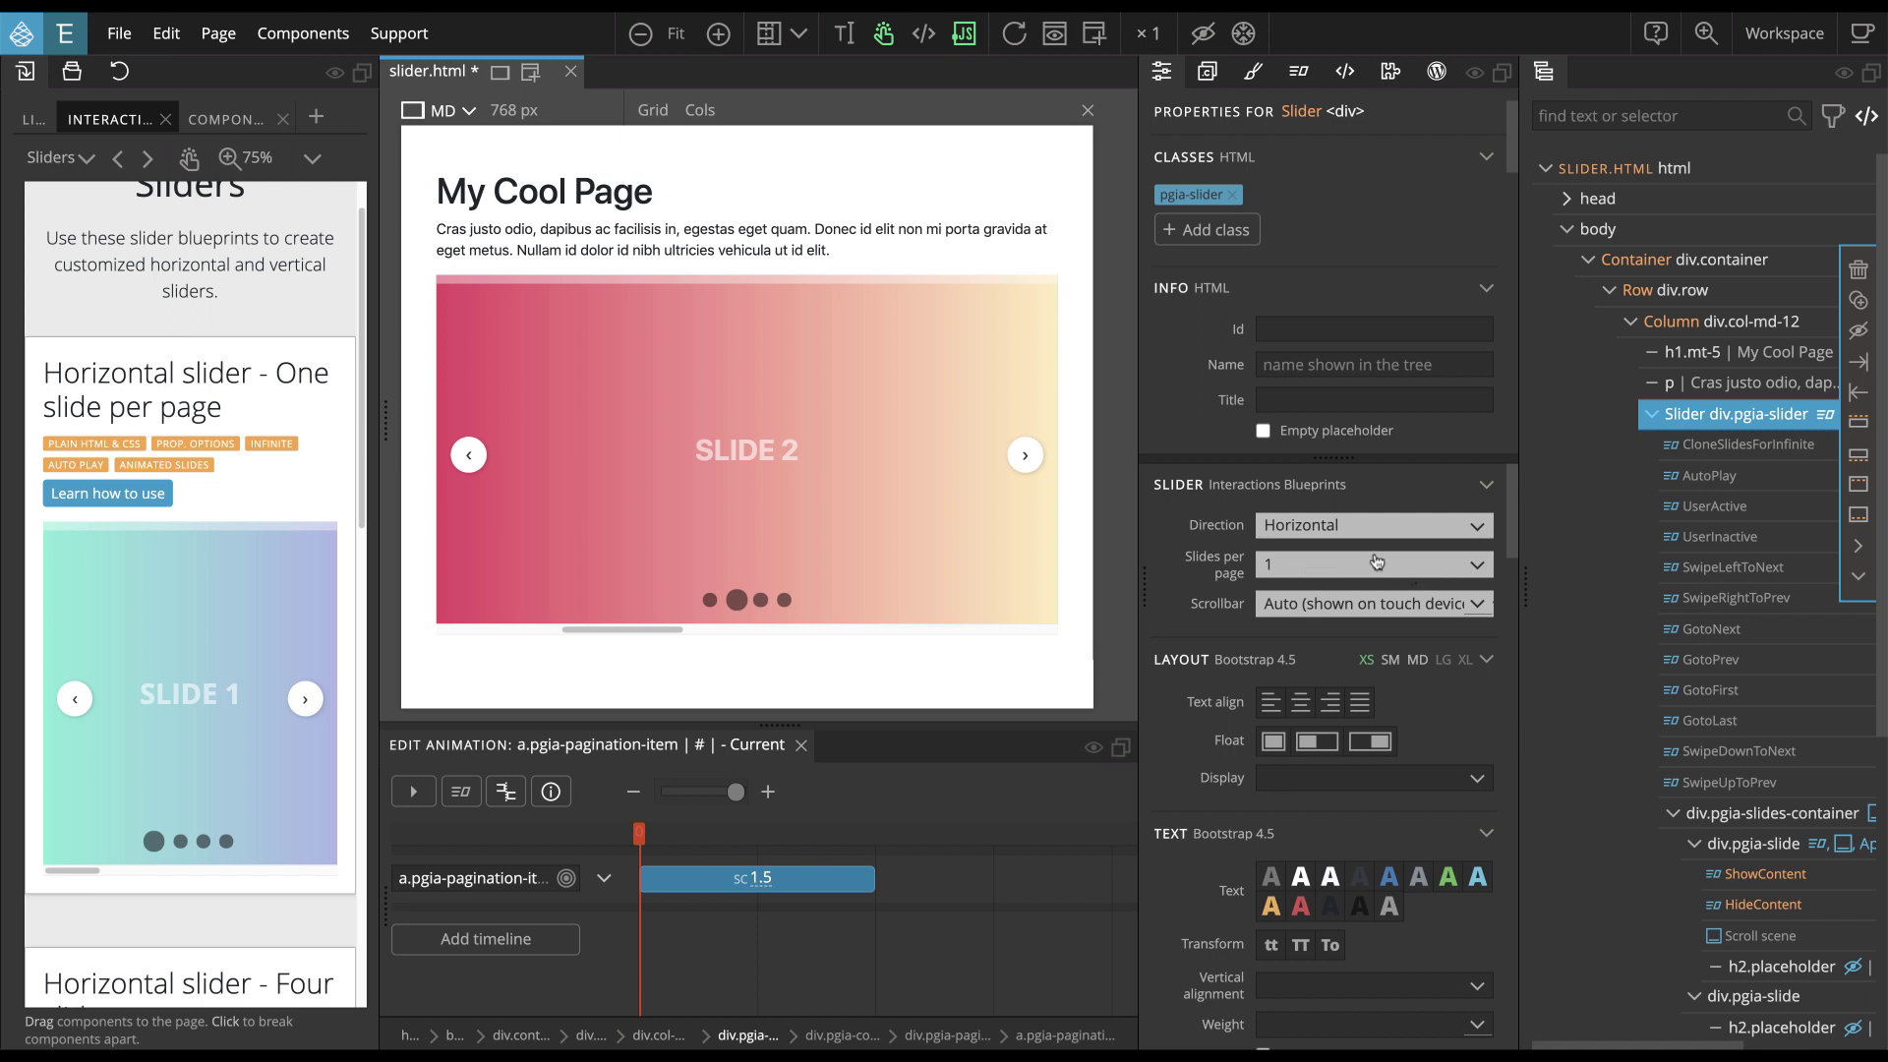
Set the slider's direction to Vertical and test its next and previous controls on the reloaded page
click(1308, 529)
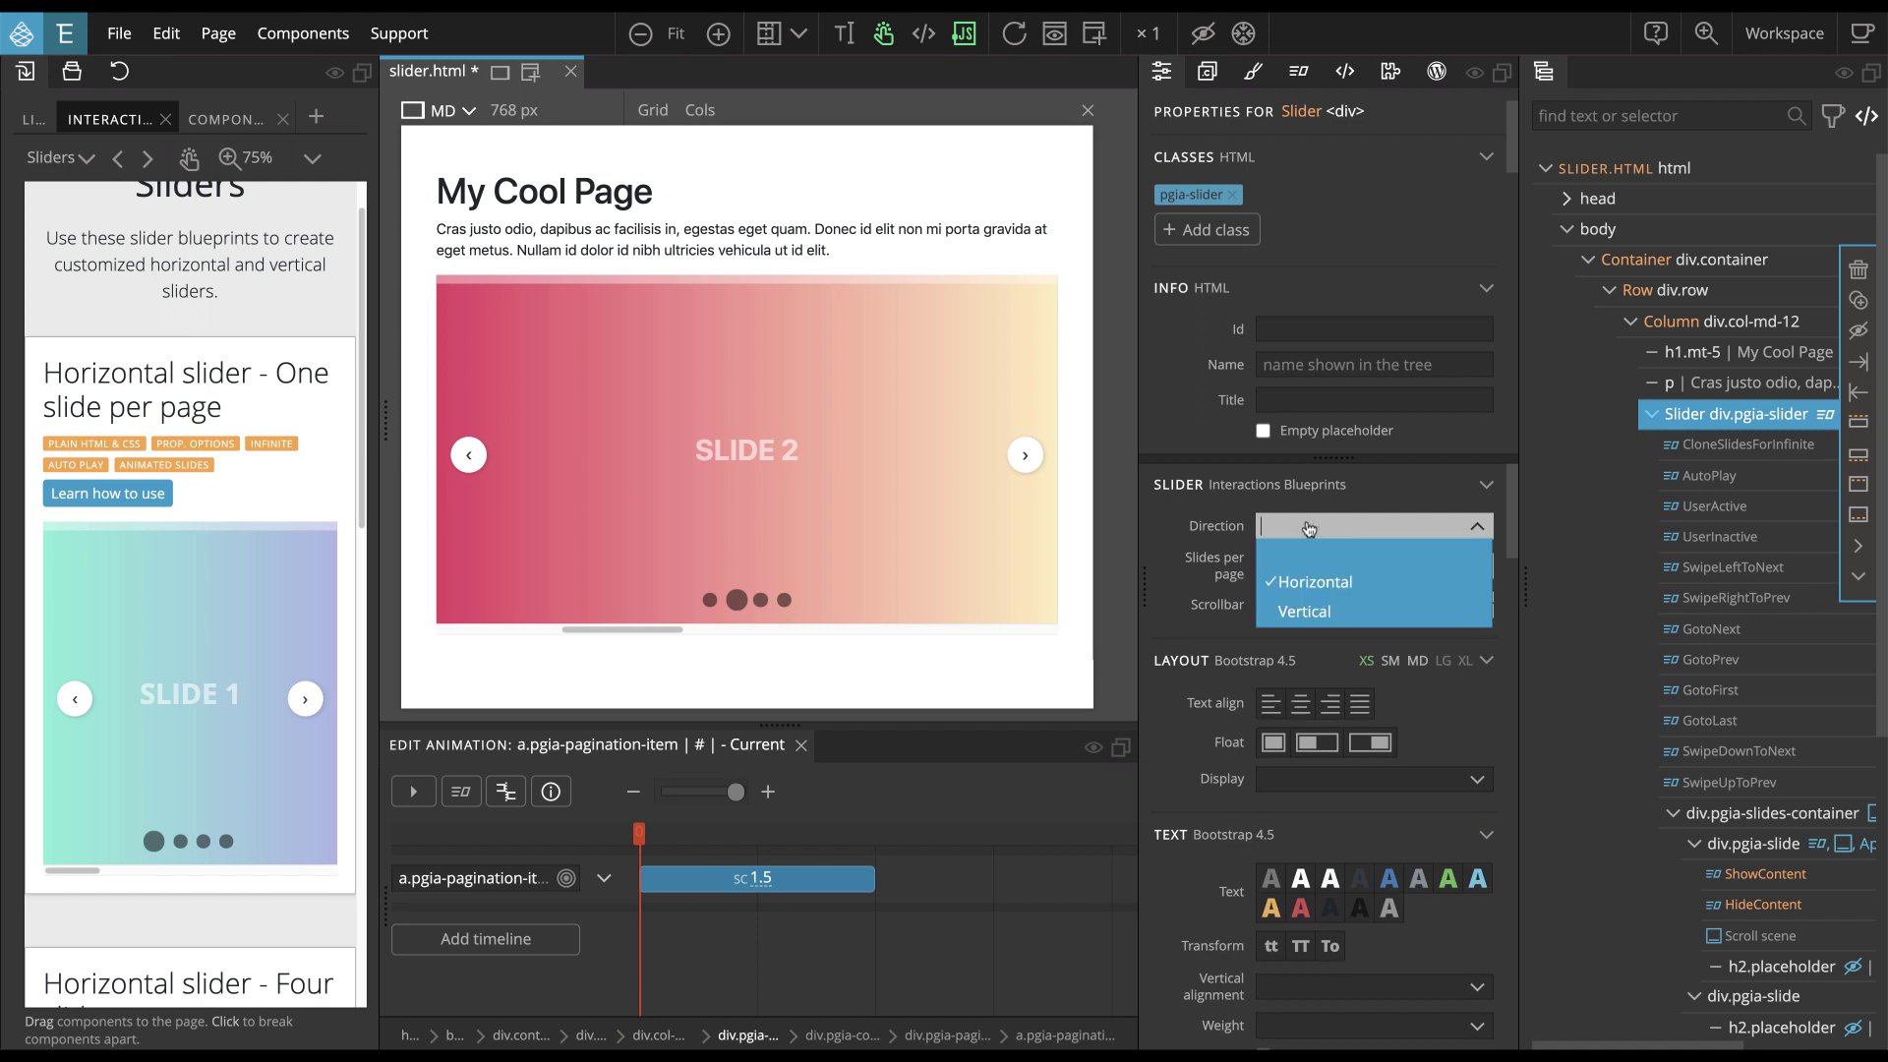
click(1299, 611)
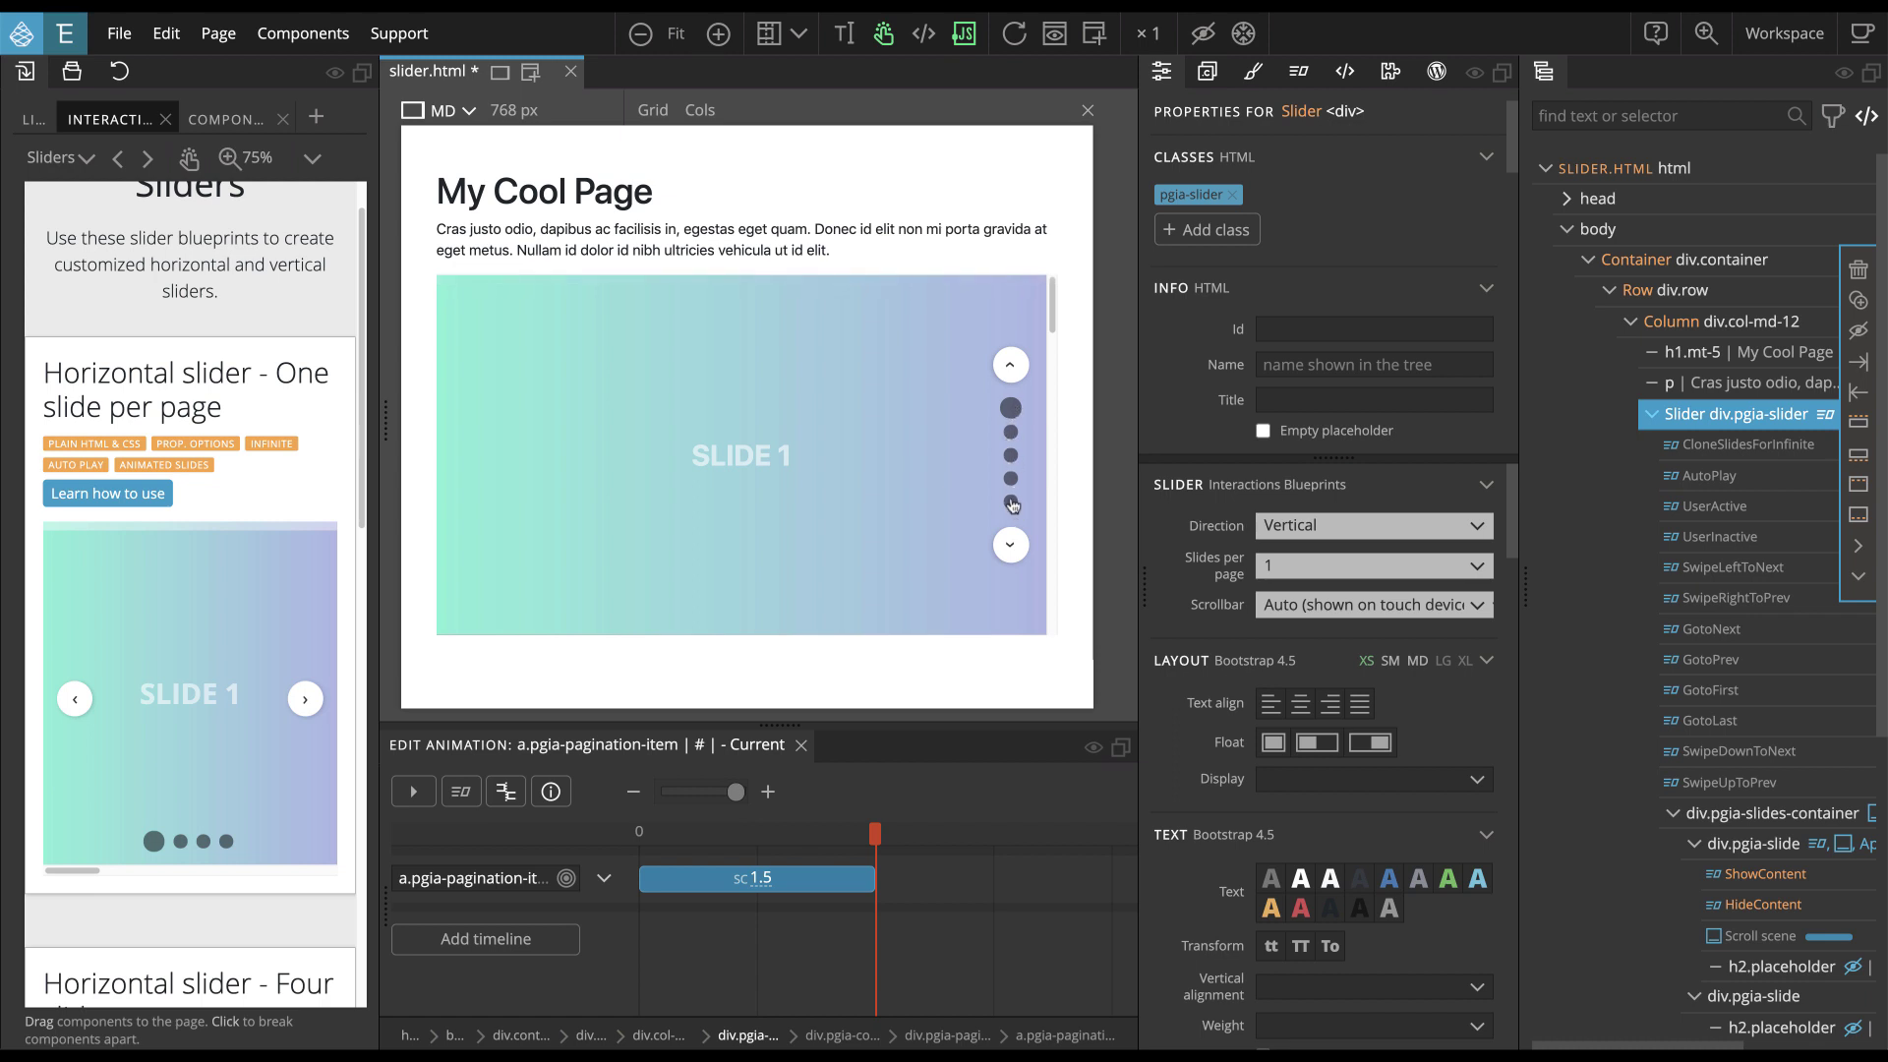
click(1016, 36)
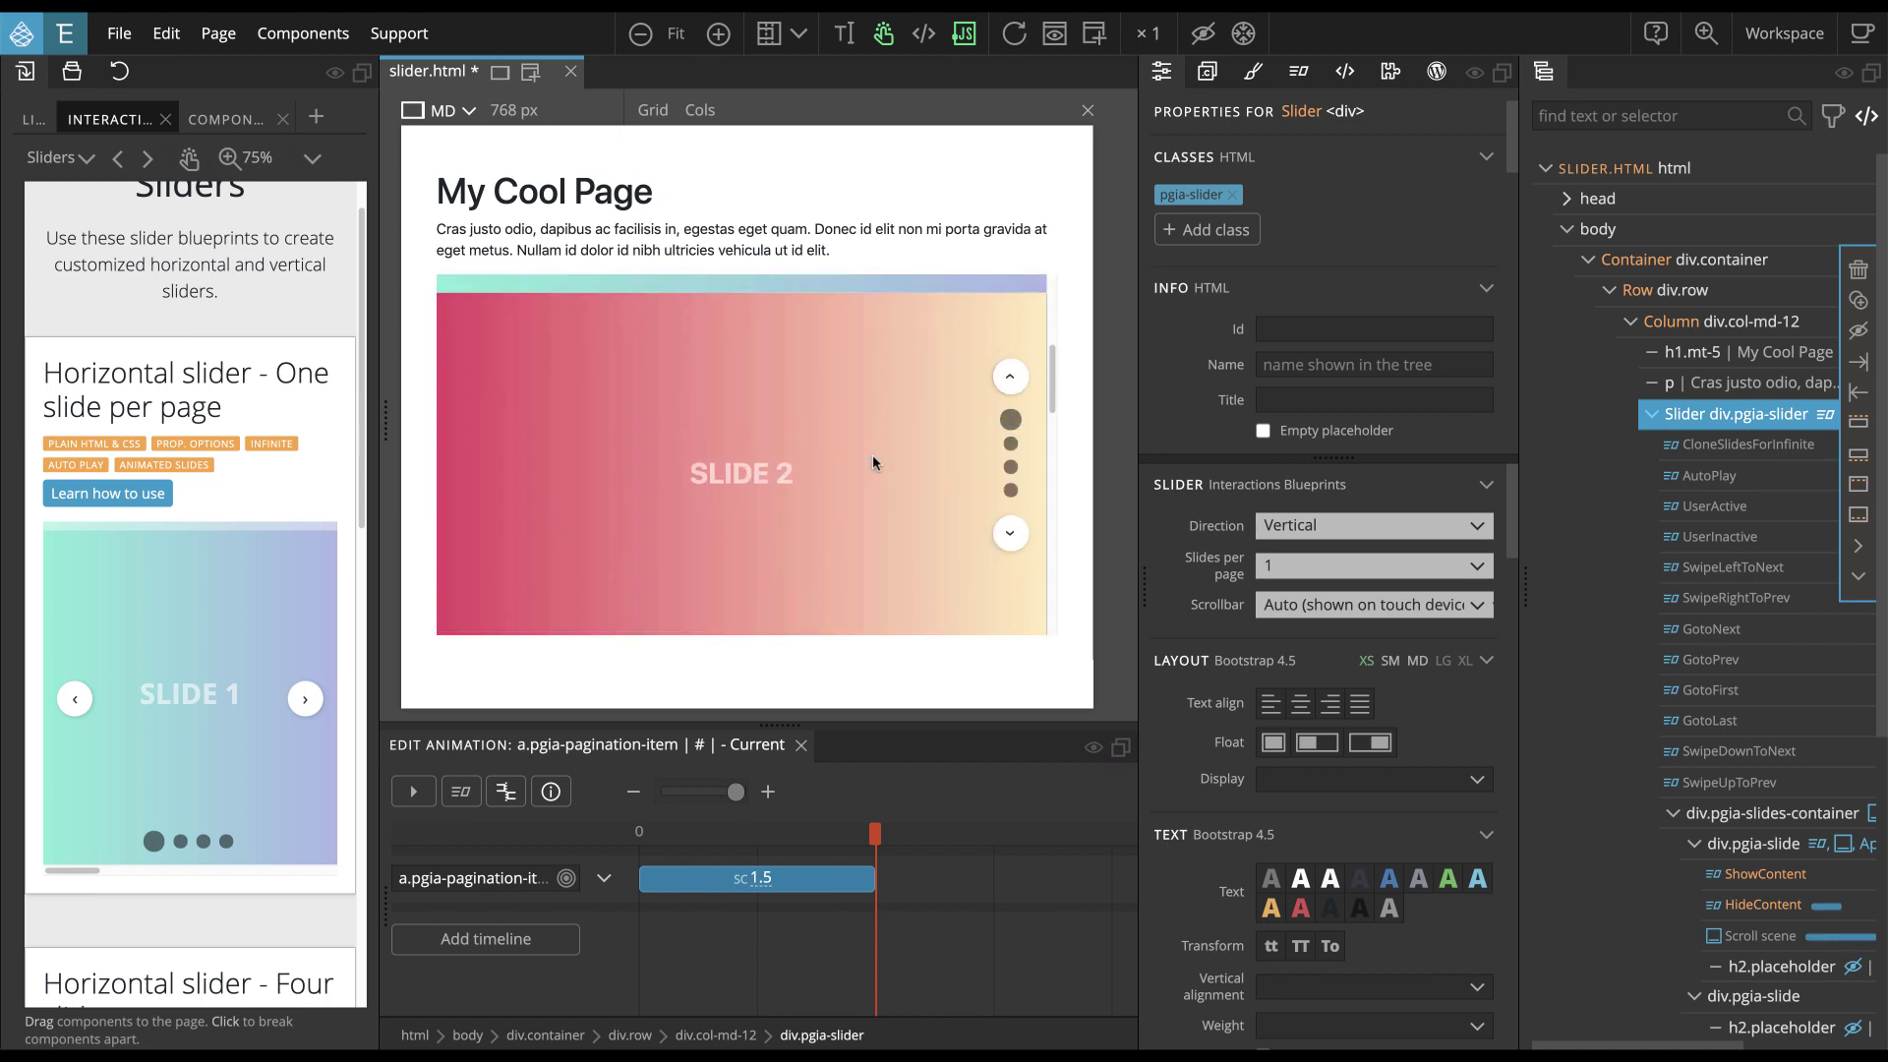
click(1010, 536)
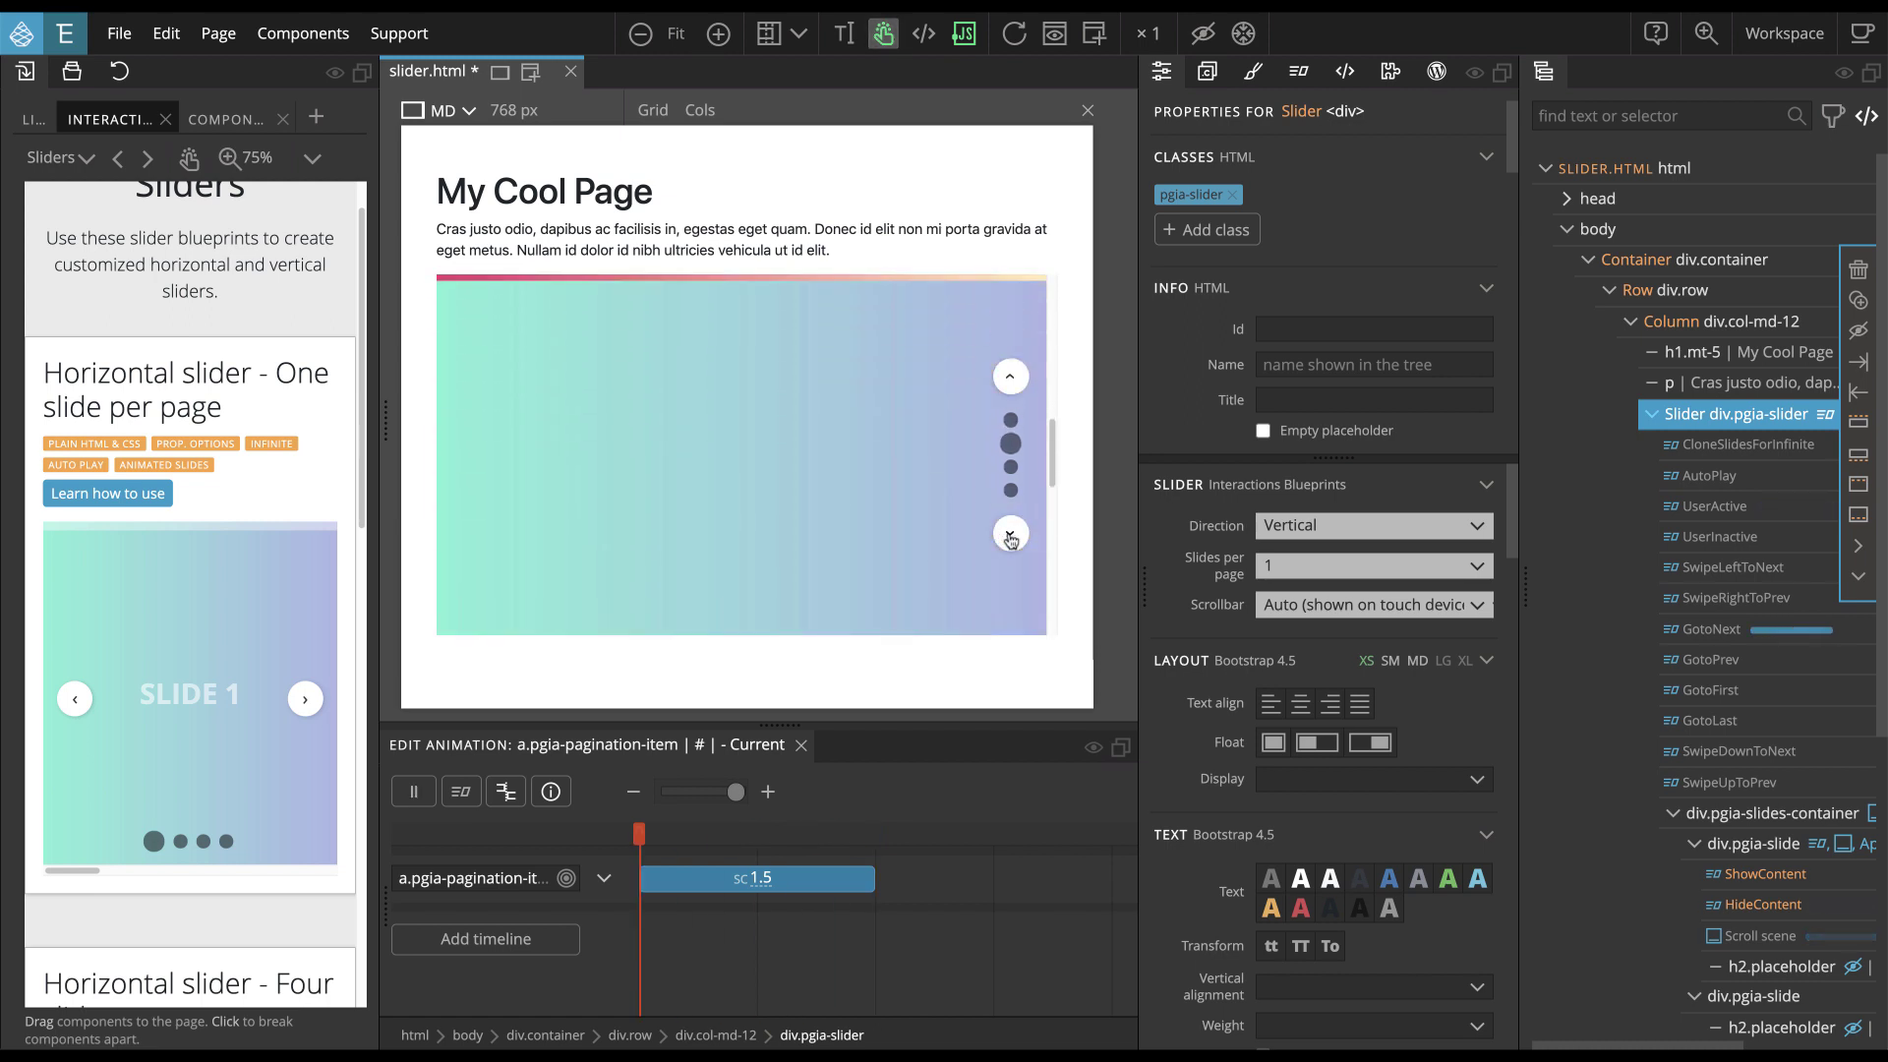
click(1016, 383)
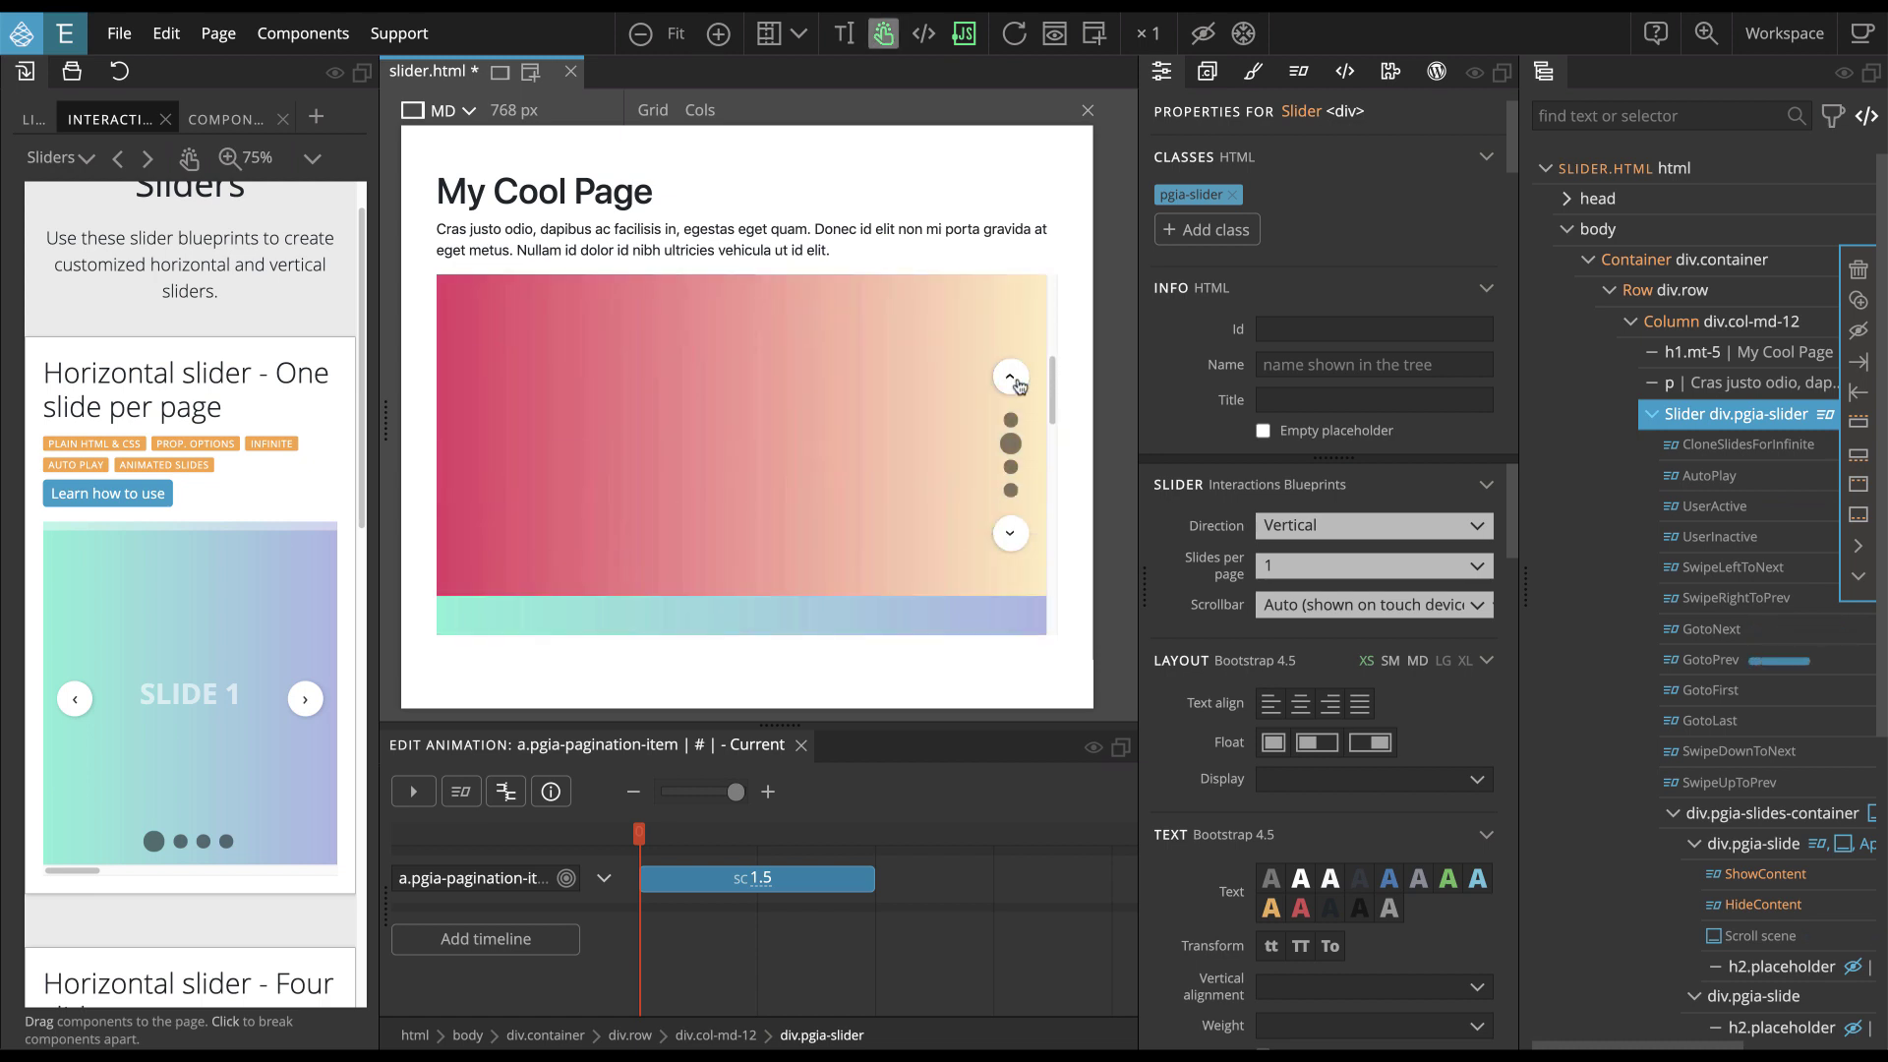
Set the slider to 4 slides per page and return its direction to Horizontal
click(1334, 574)
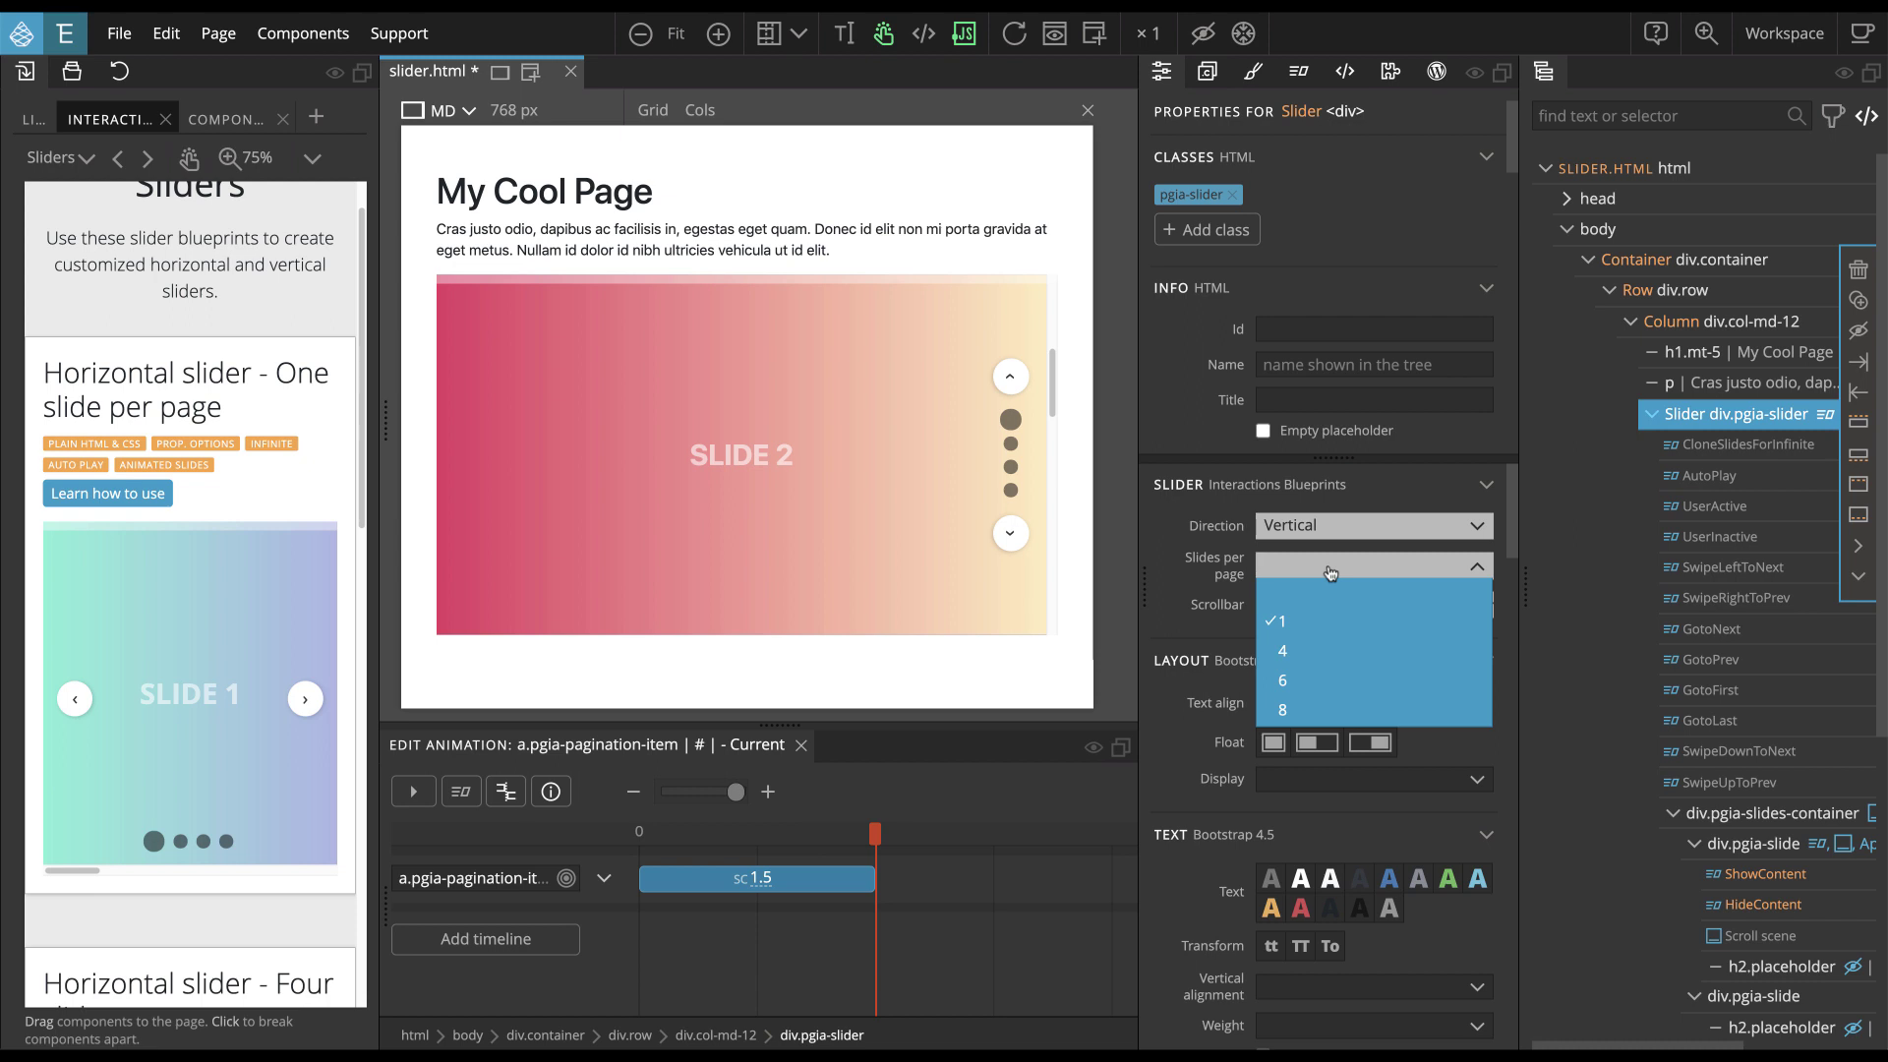
click(1319, 653)
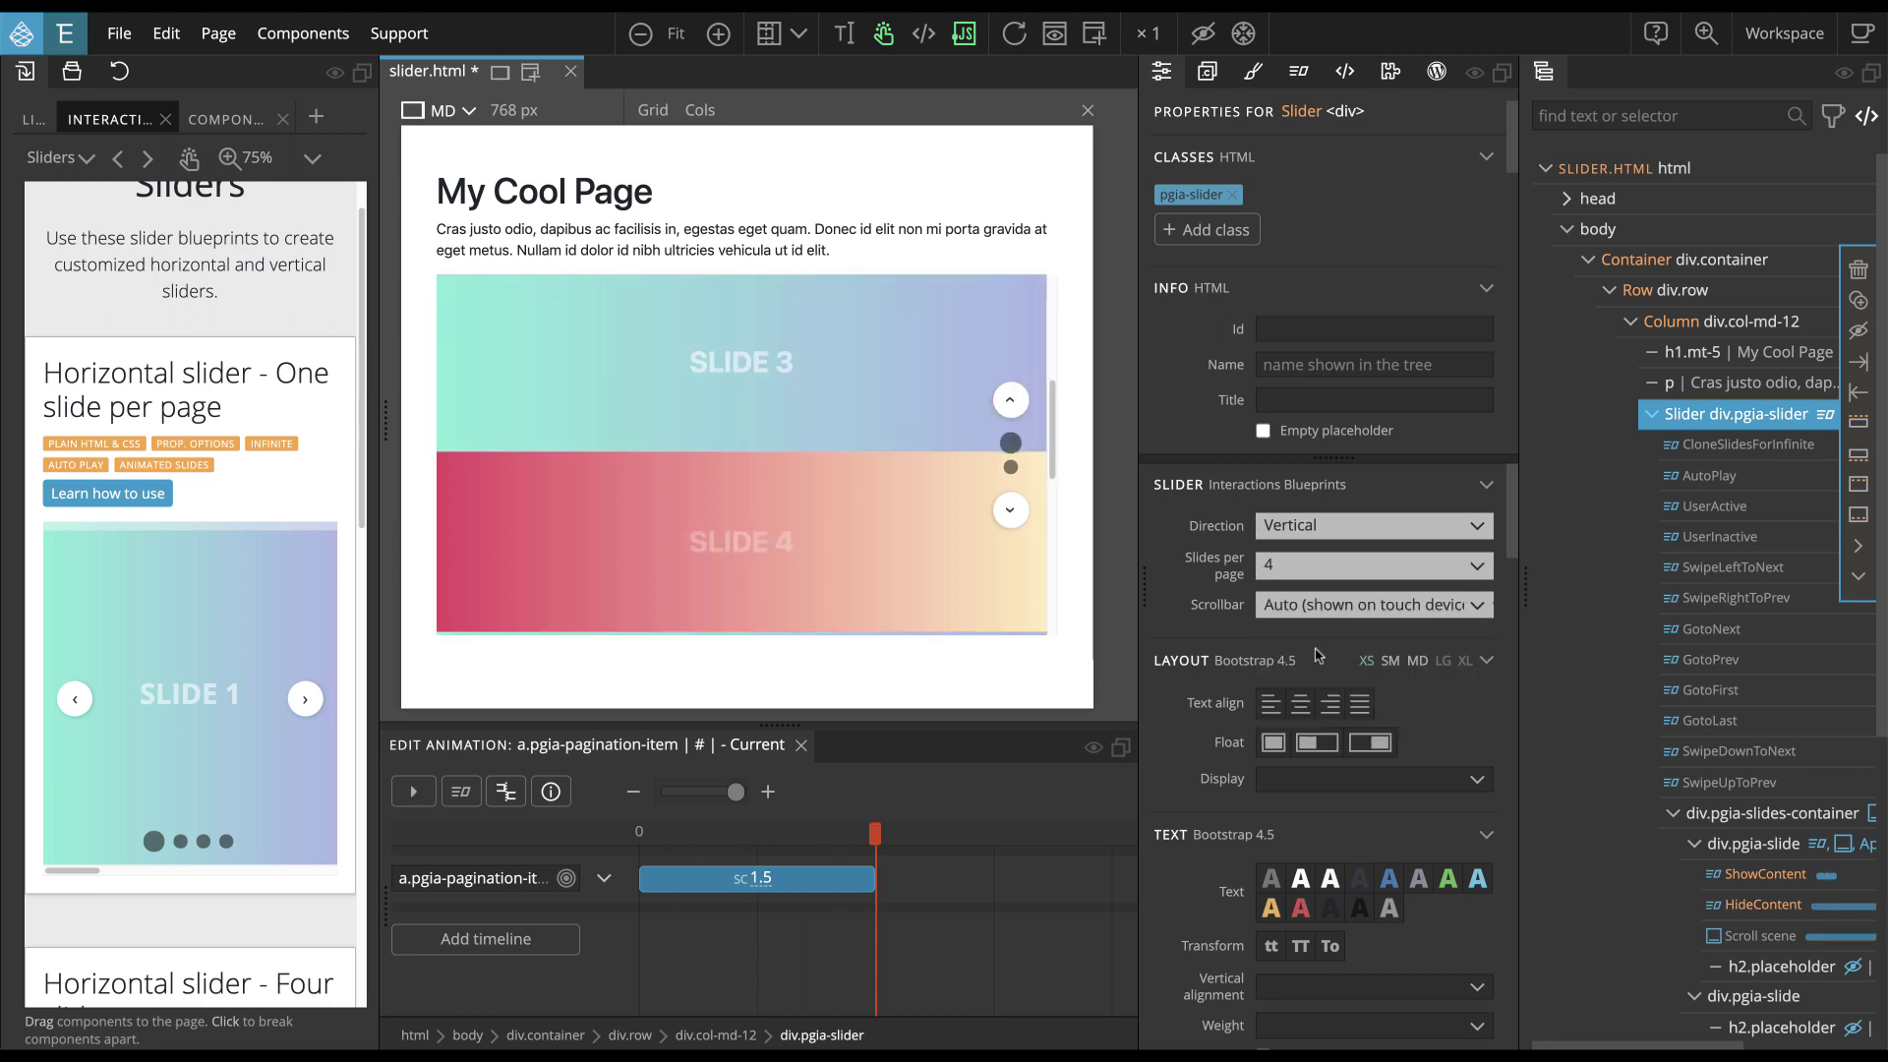
click(1300, 531)
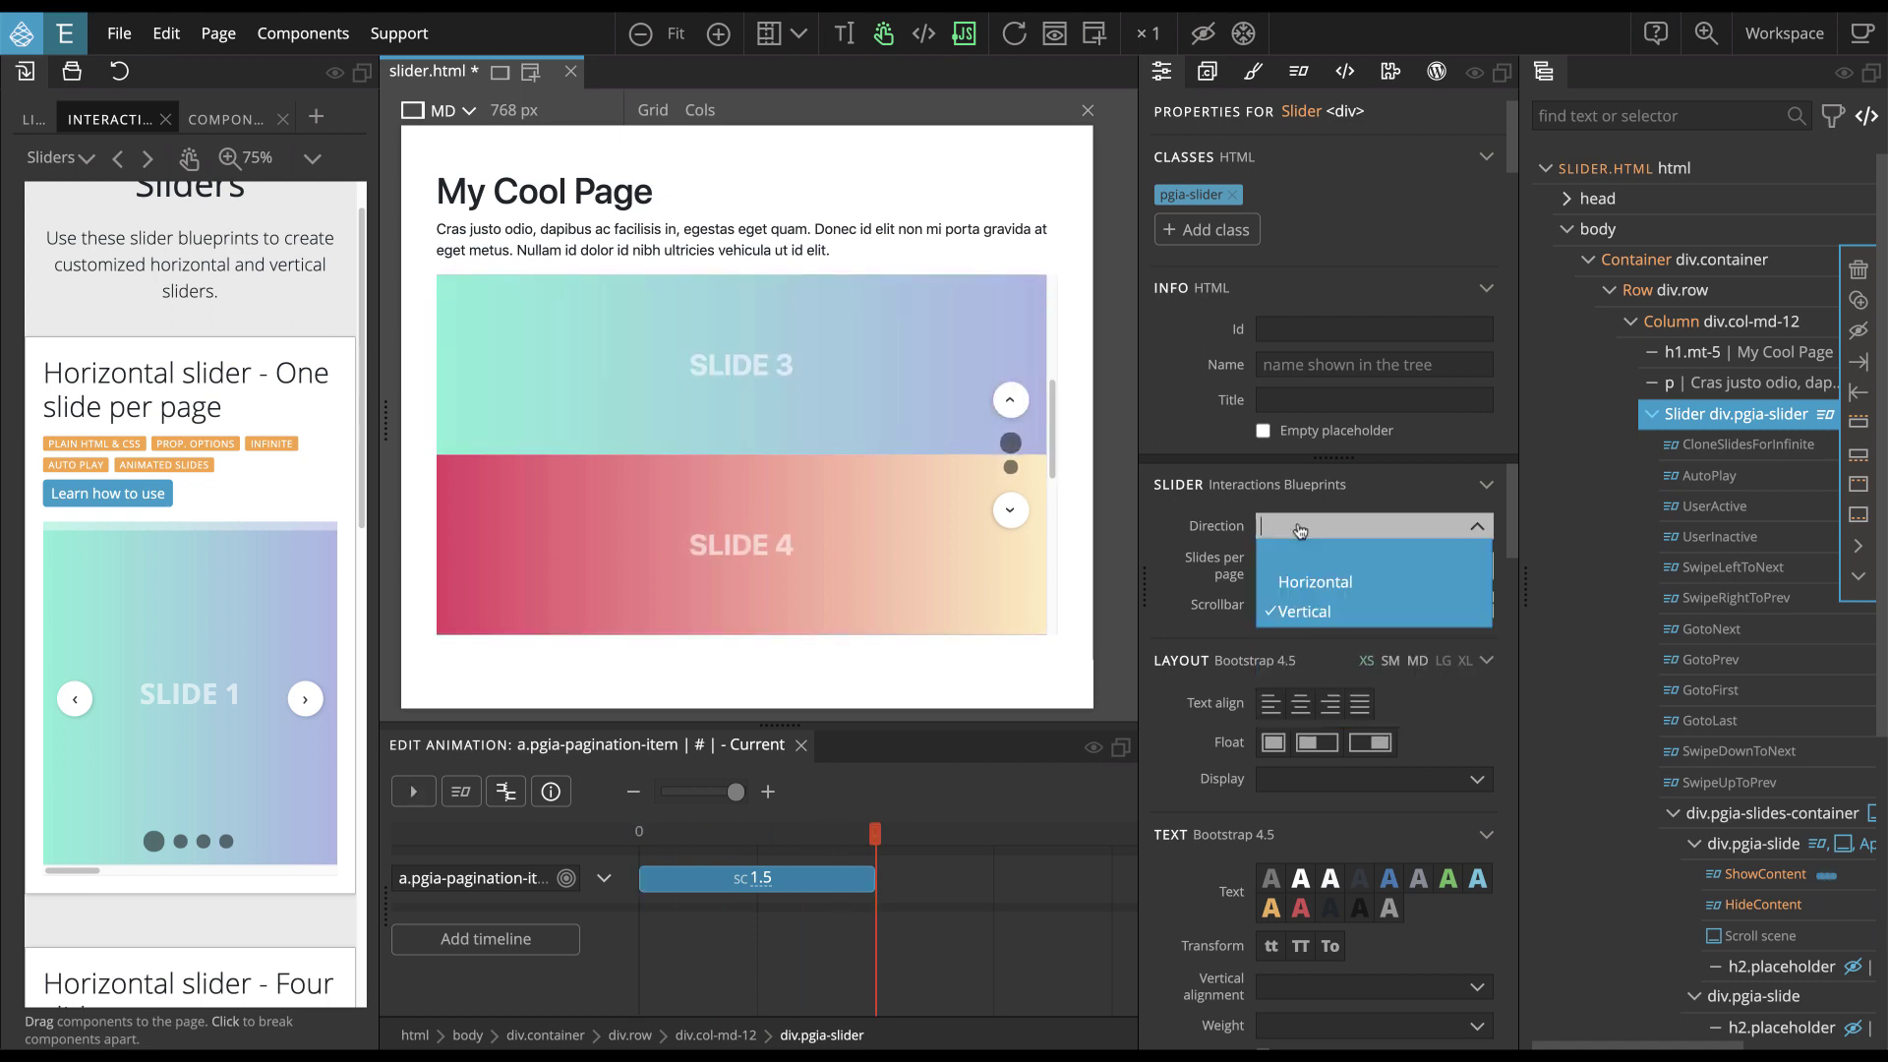
click(1304, 582)
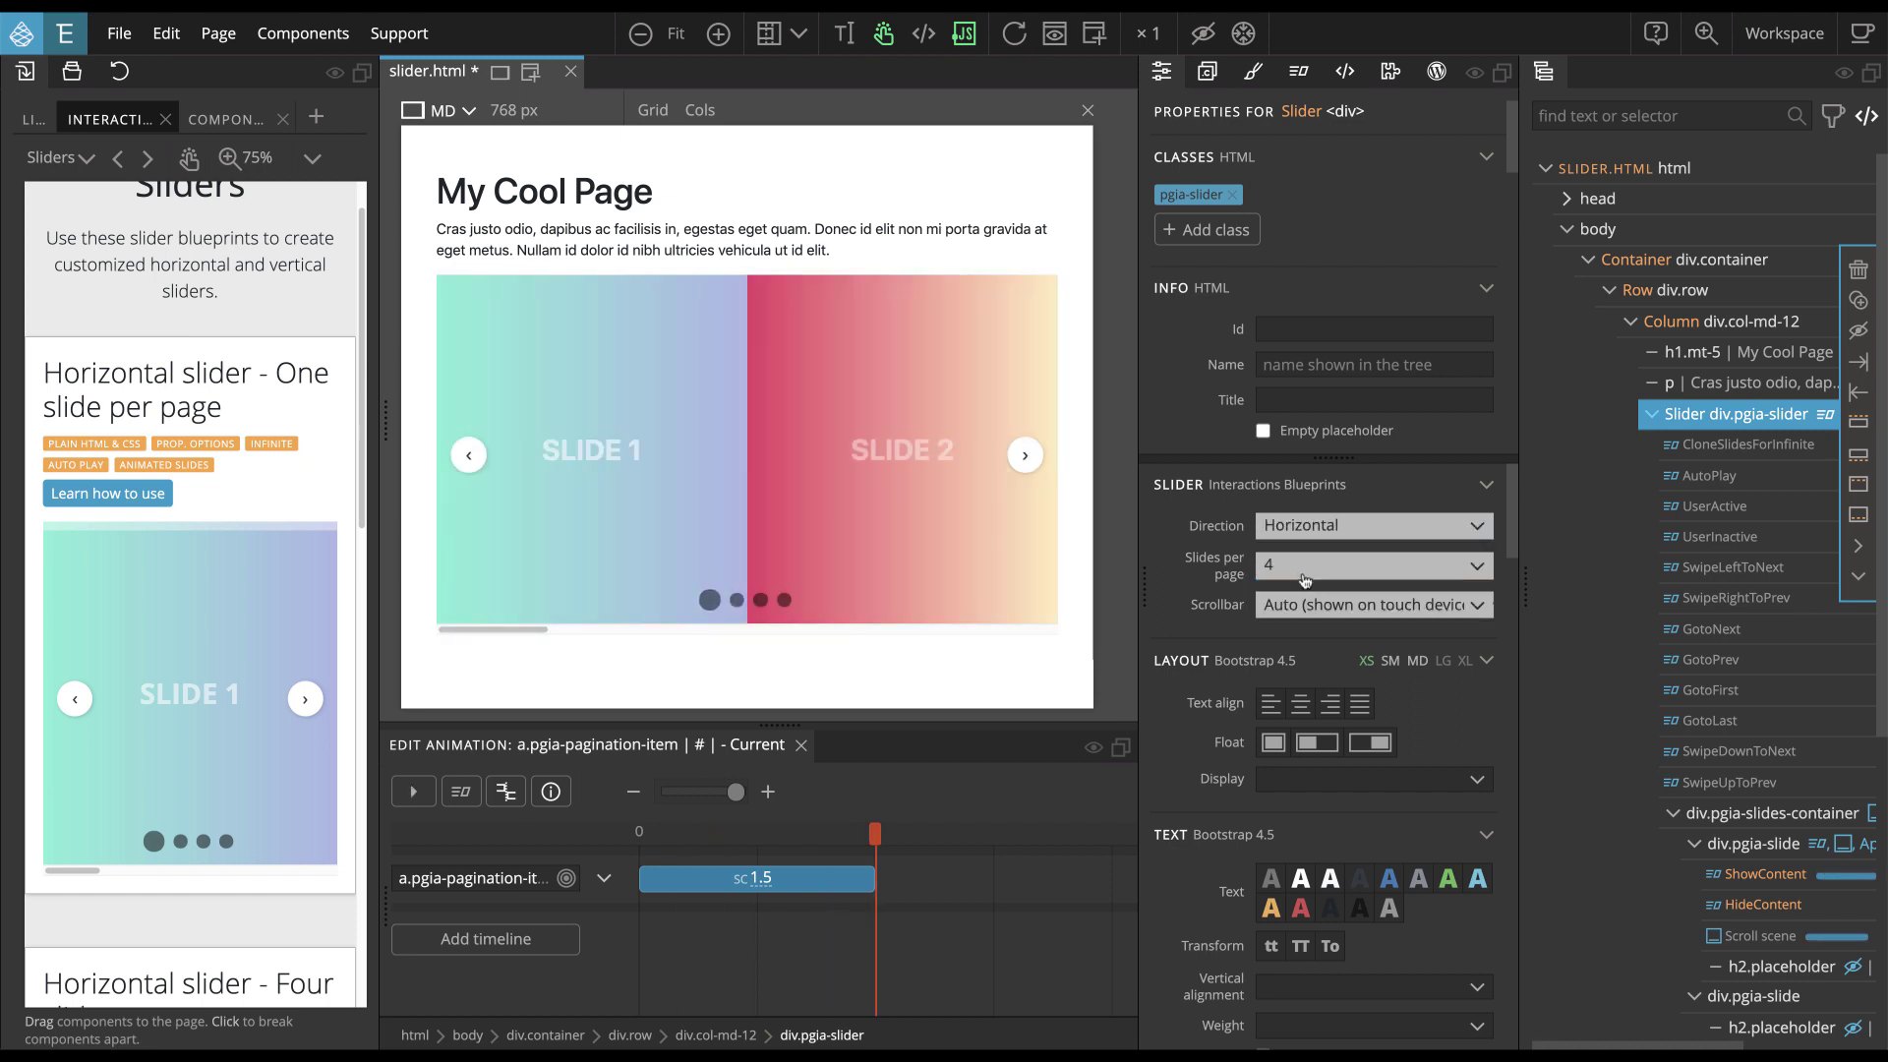
Preview the page at the LG width of 1024 px and advance the slider with its next control
click(433, 111)
click(462, 246)
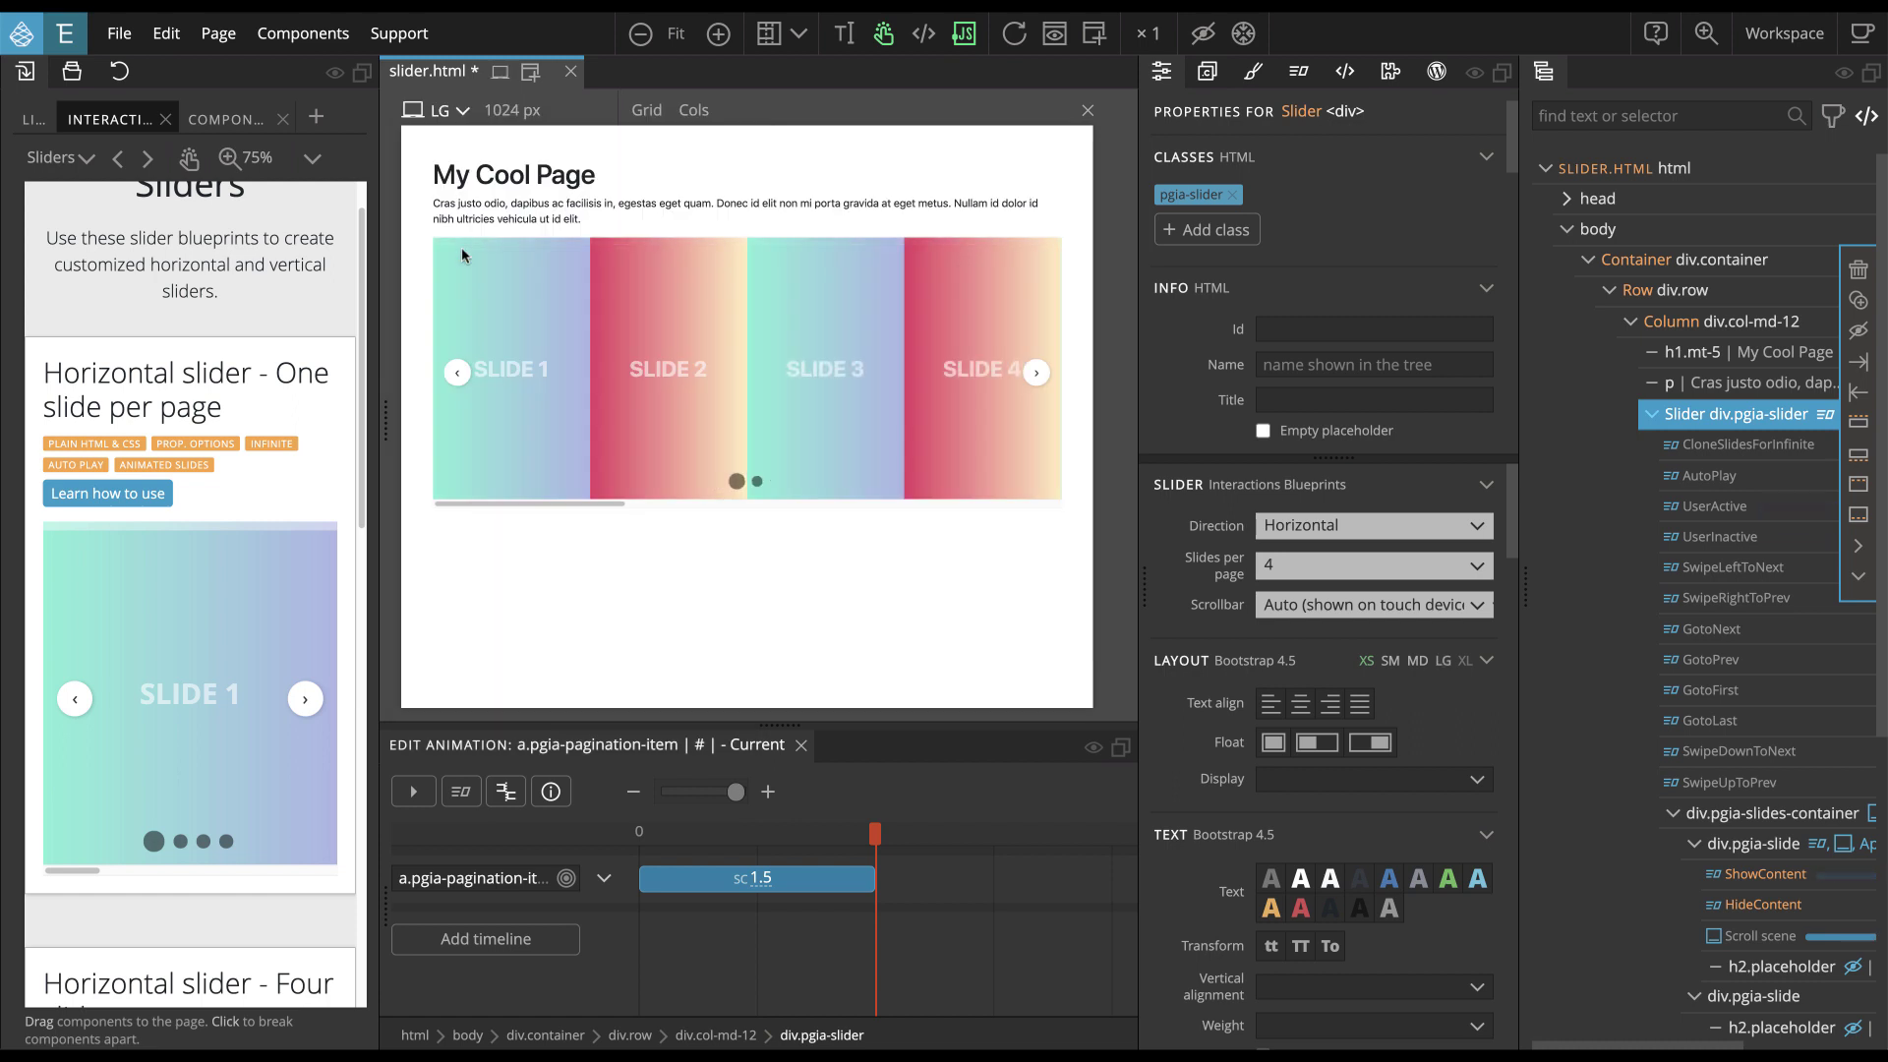
click(1036, 373)
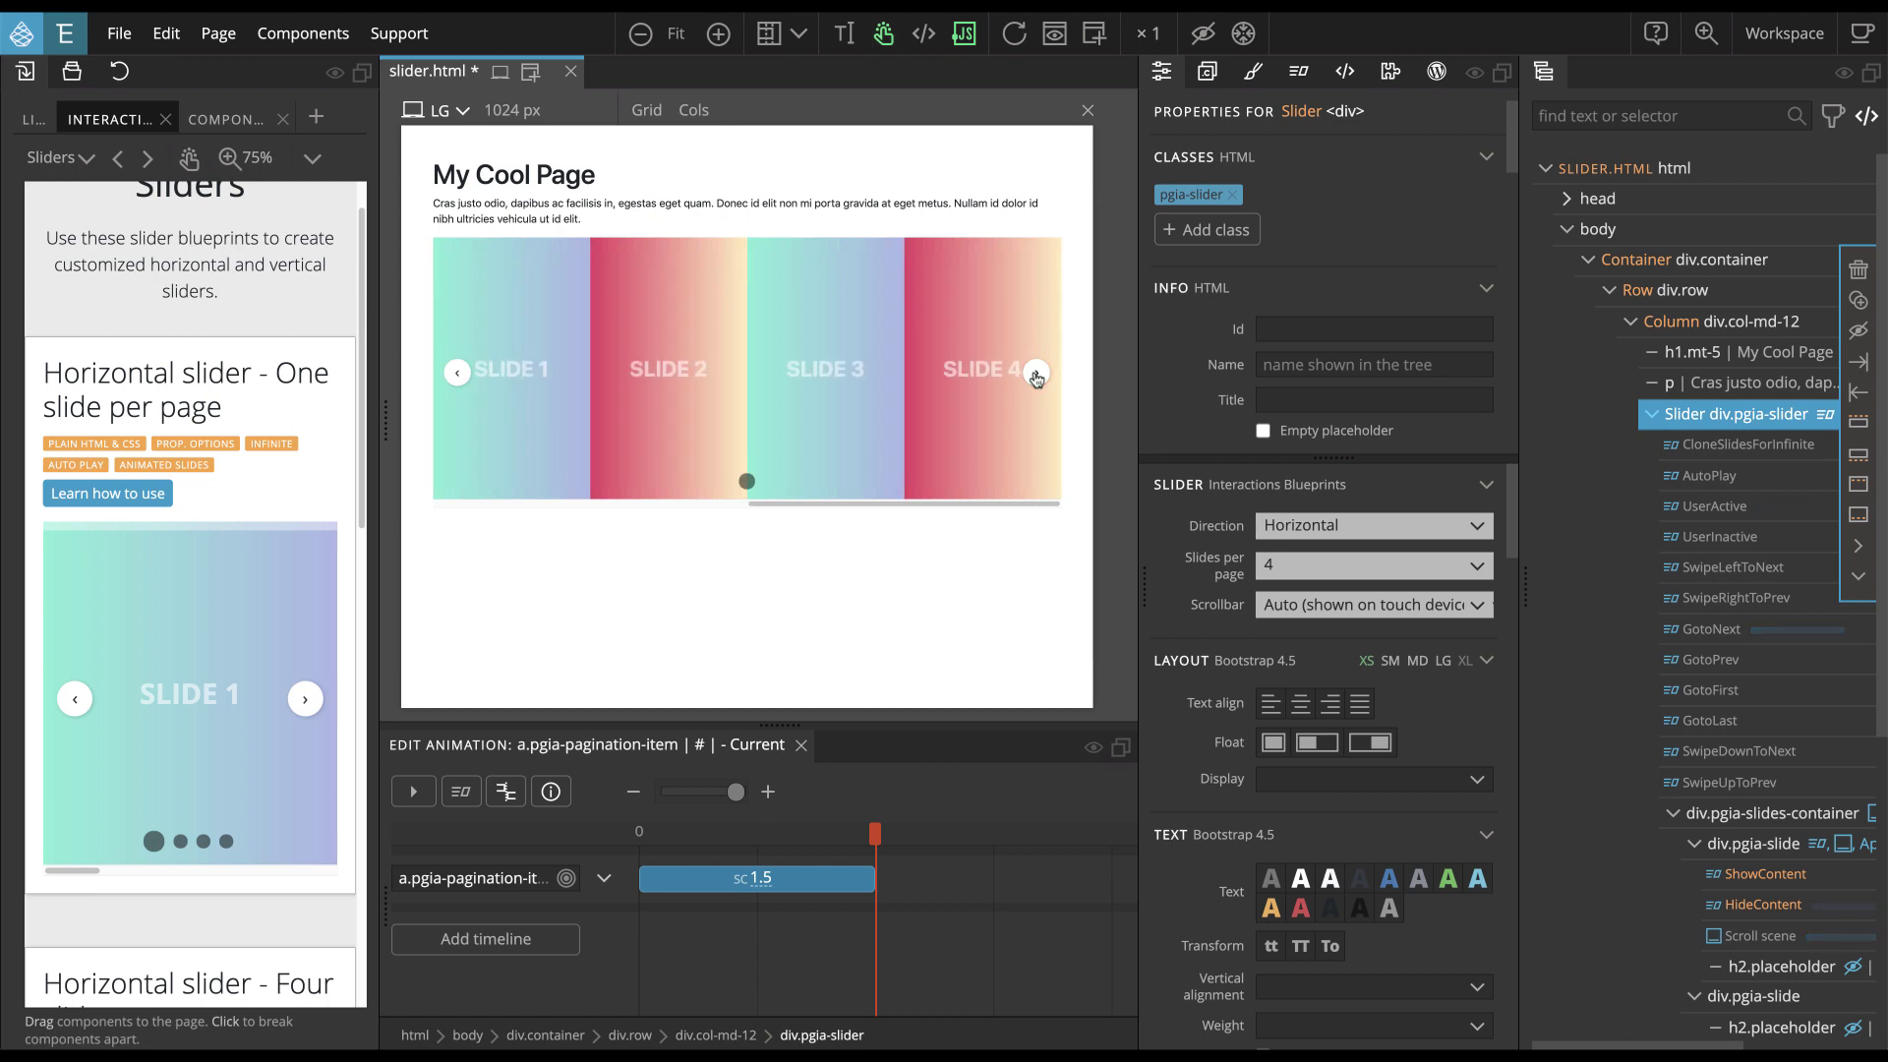
click(1036, 375)
click(1037, 376)
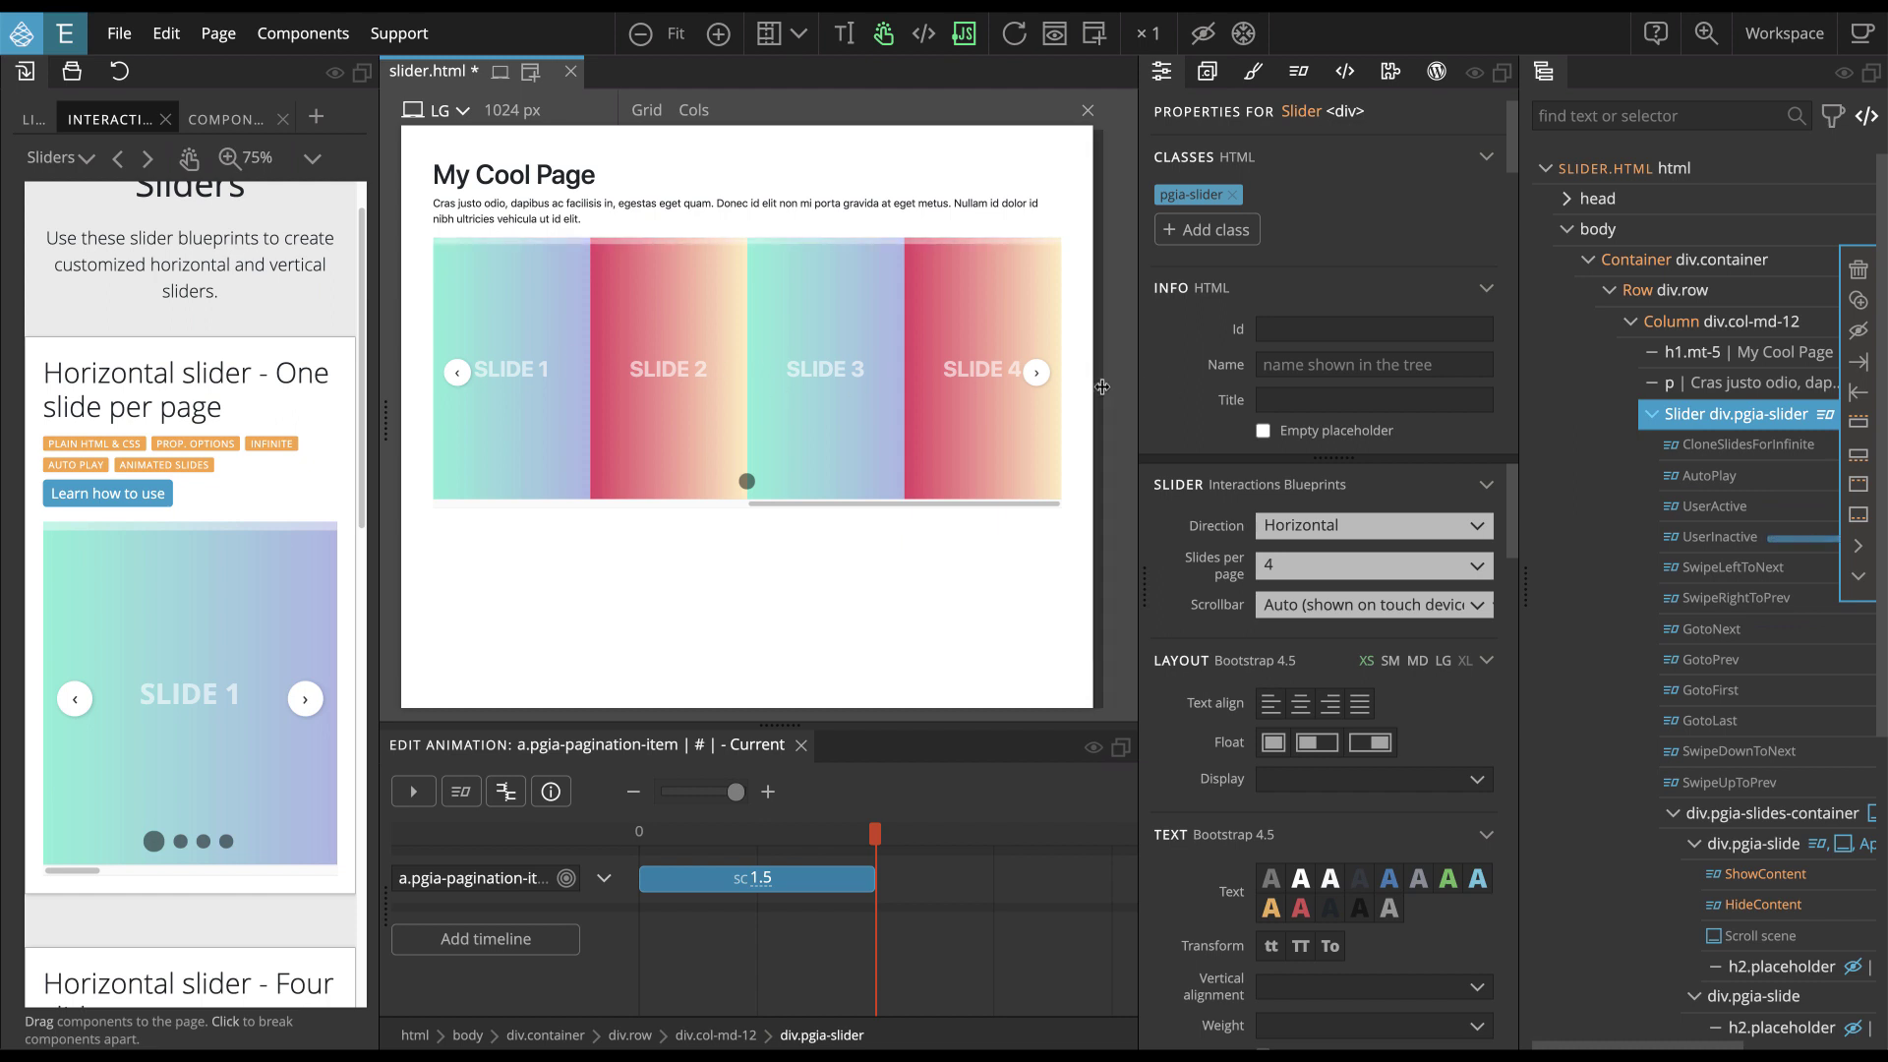
Preview the page at the MD width of 768 px and page forward through the slides
click(447, 110)
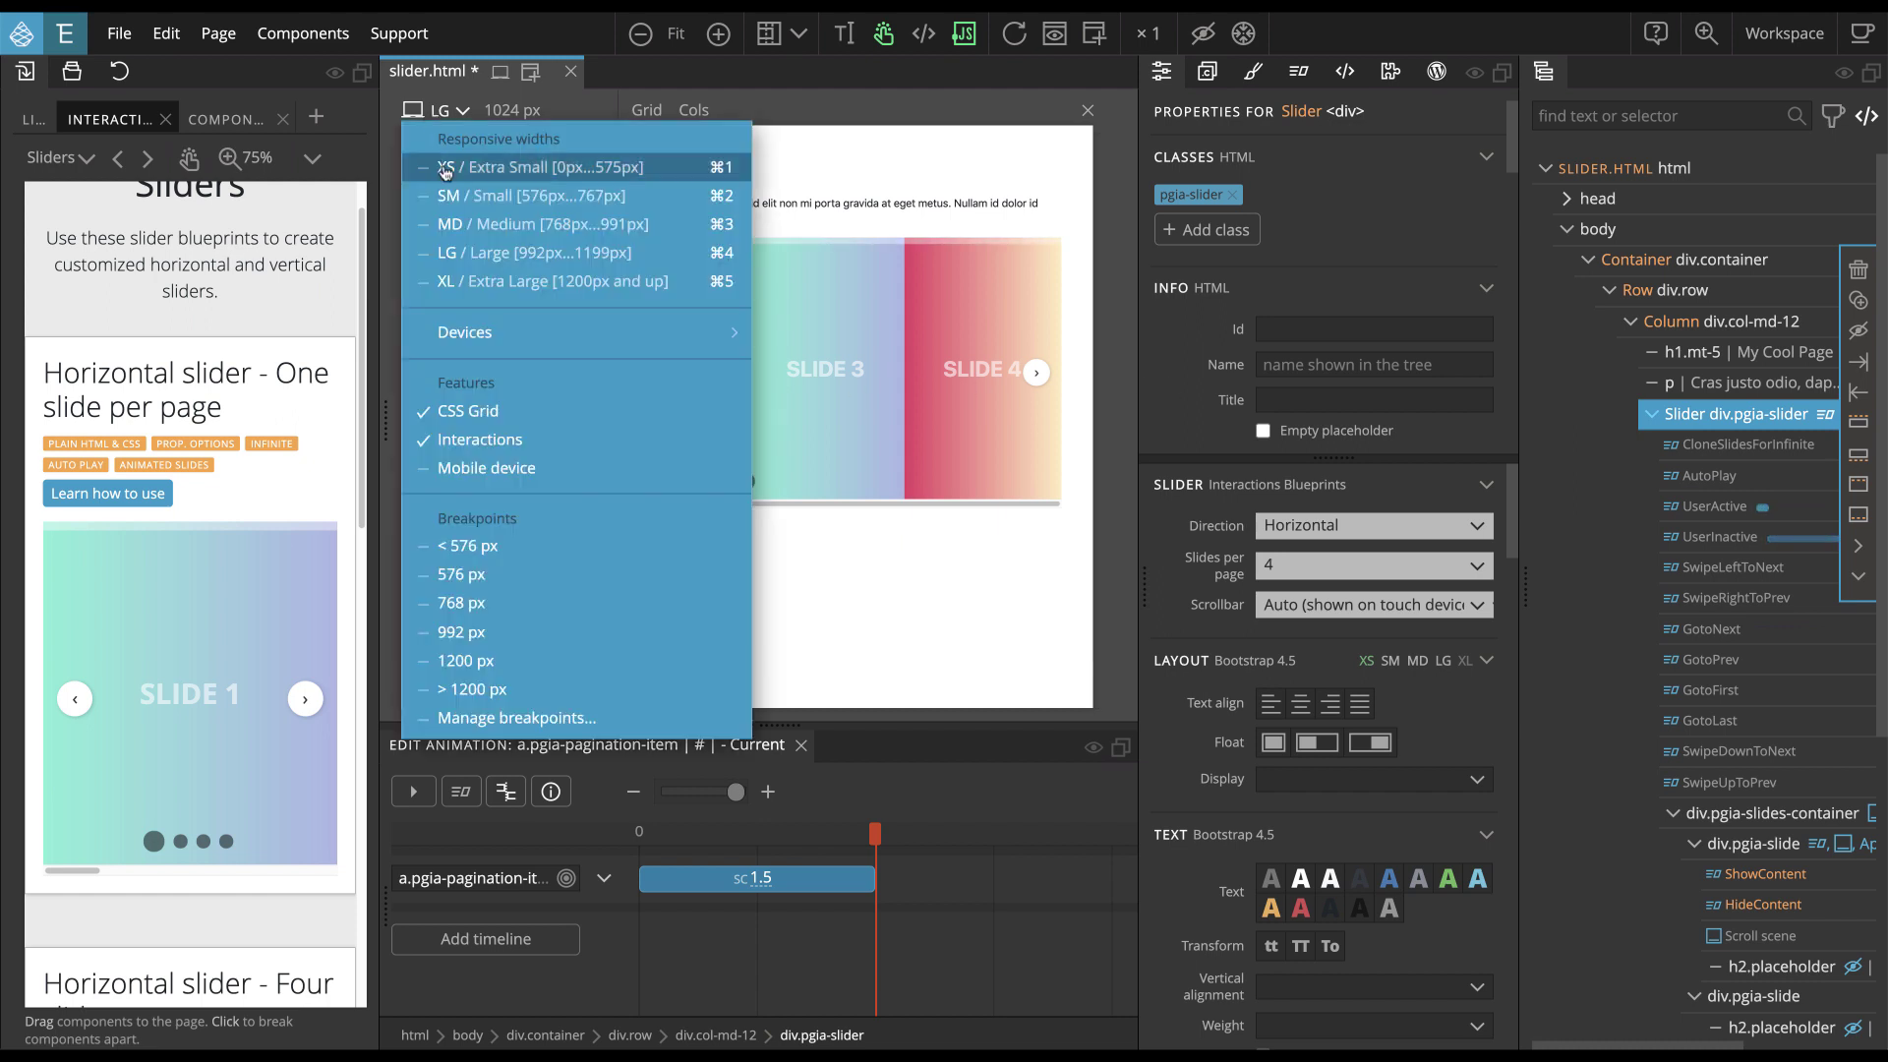
click(450, 224)
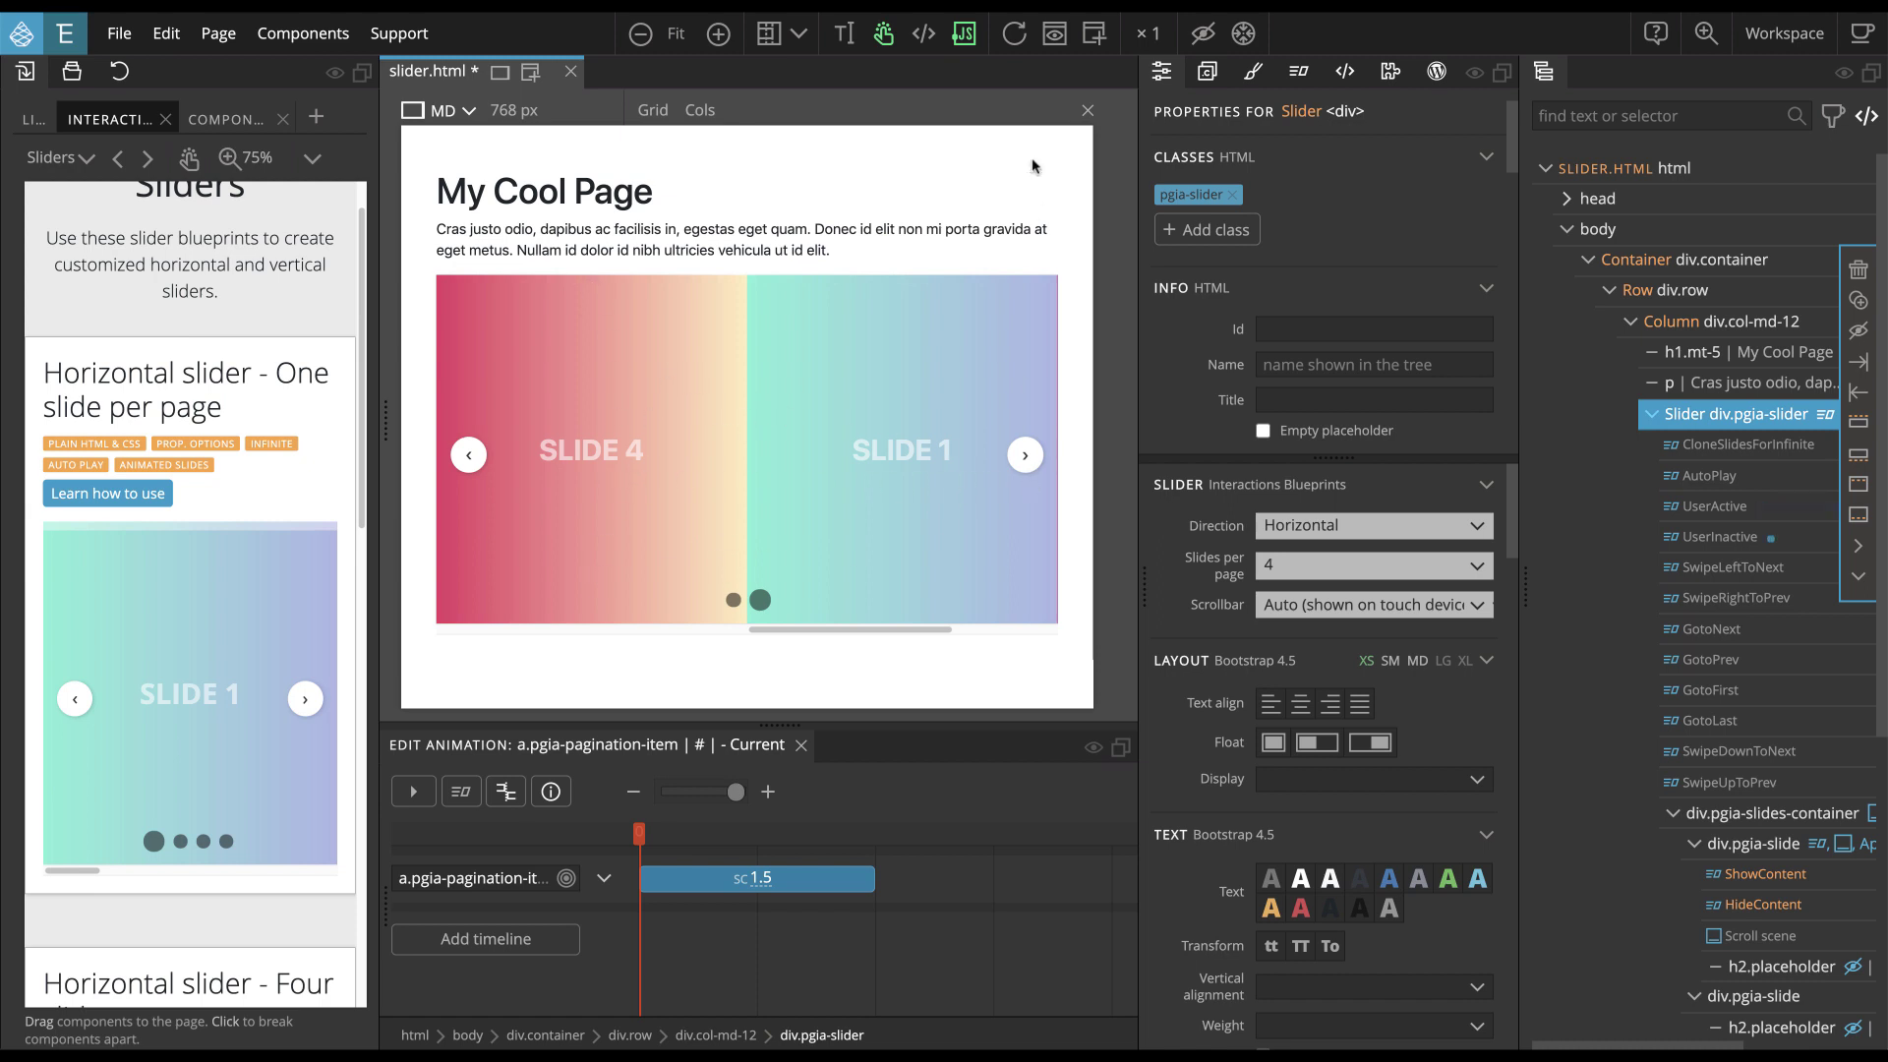
click(1024, 455)
click(1023, 459)
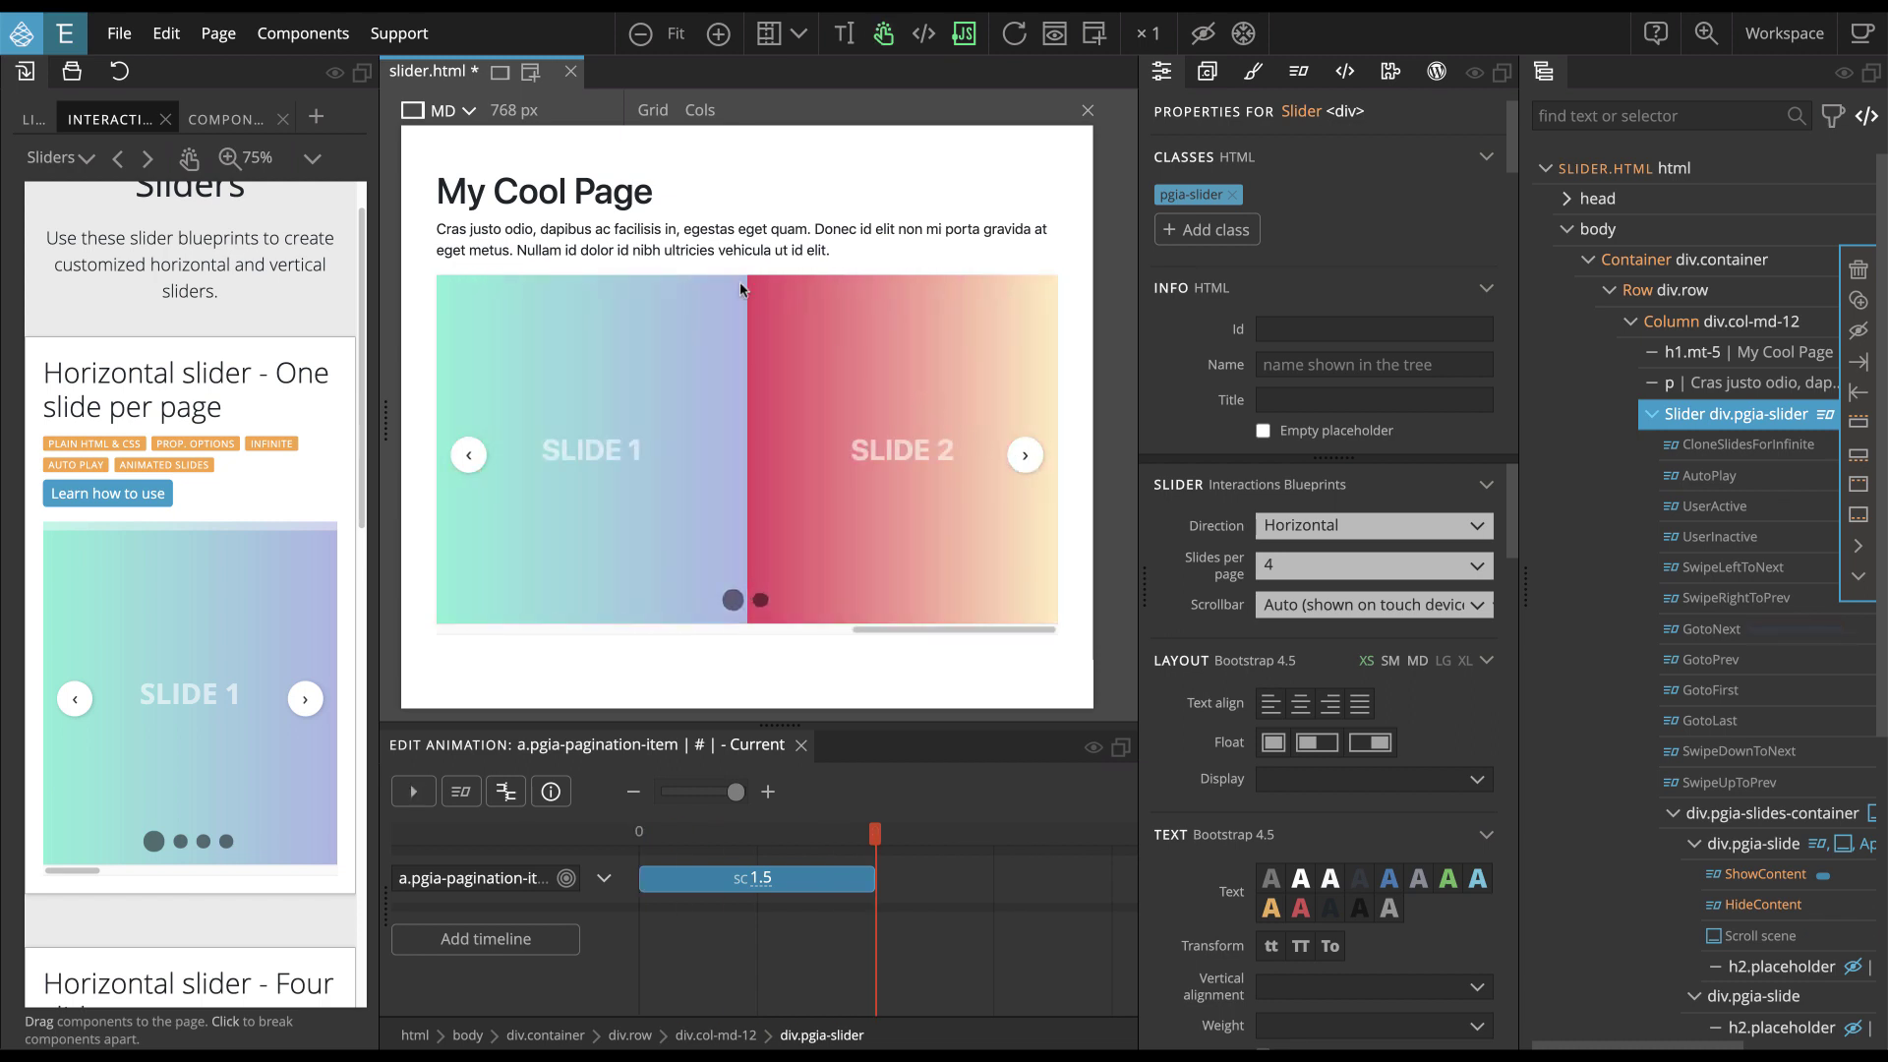
Preview the page at the XS width of 320 px and advance the slider twice
click(448, 110)
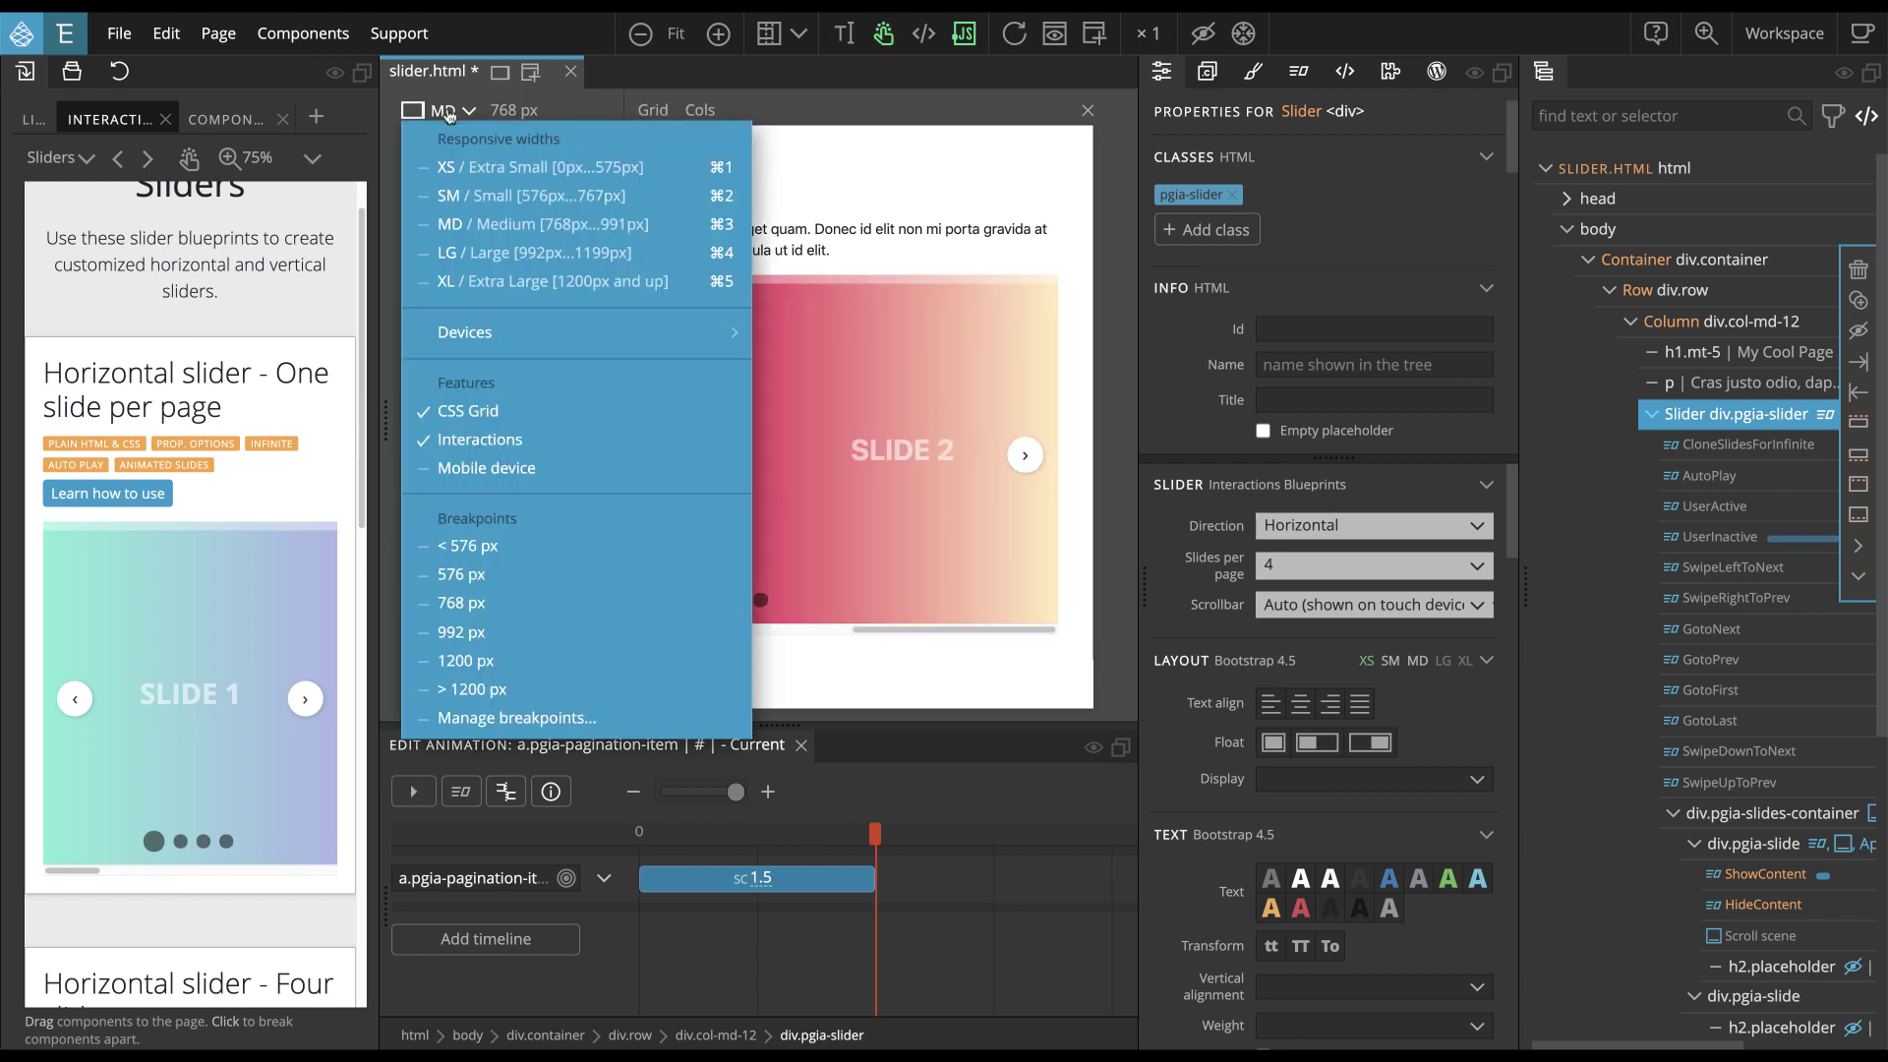
click(466, 166)
scroll(556, 370, down, 2)
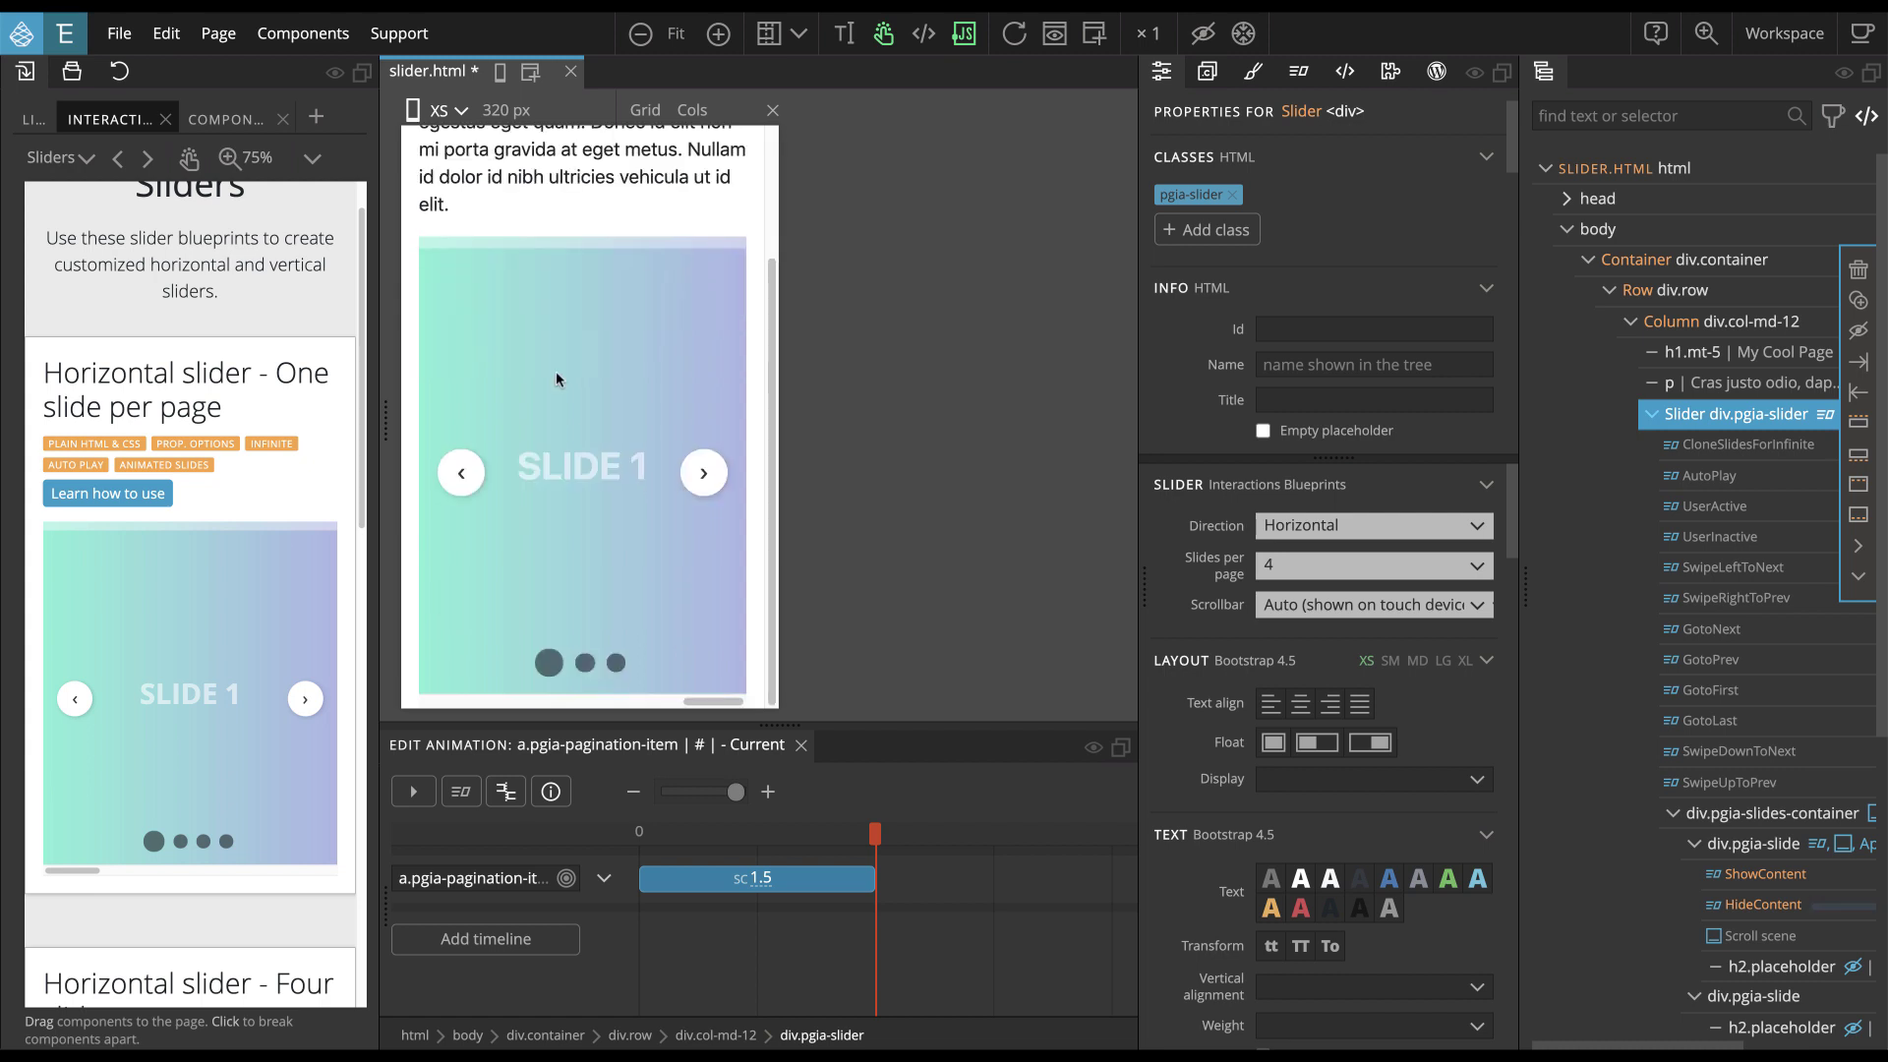
click(704, 475)
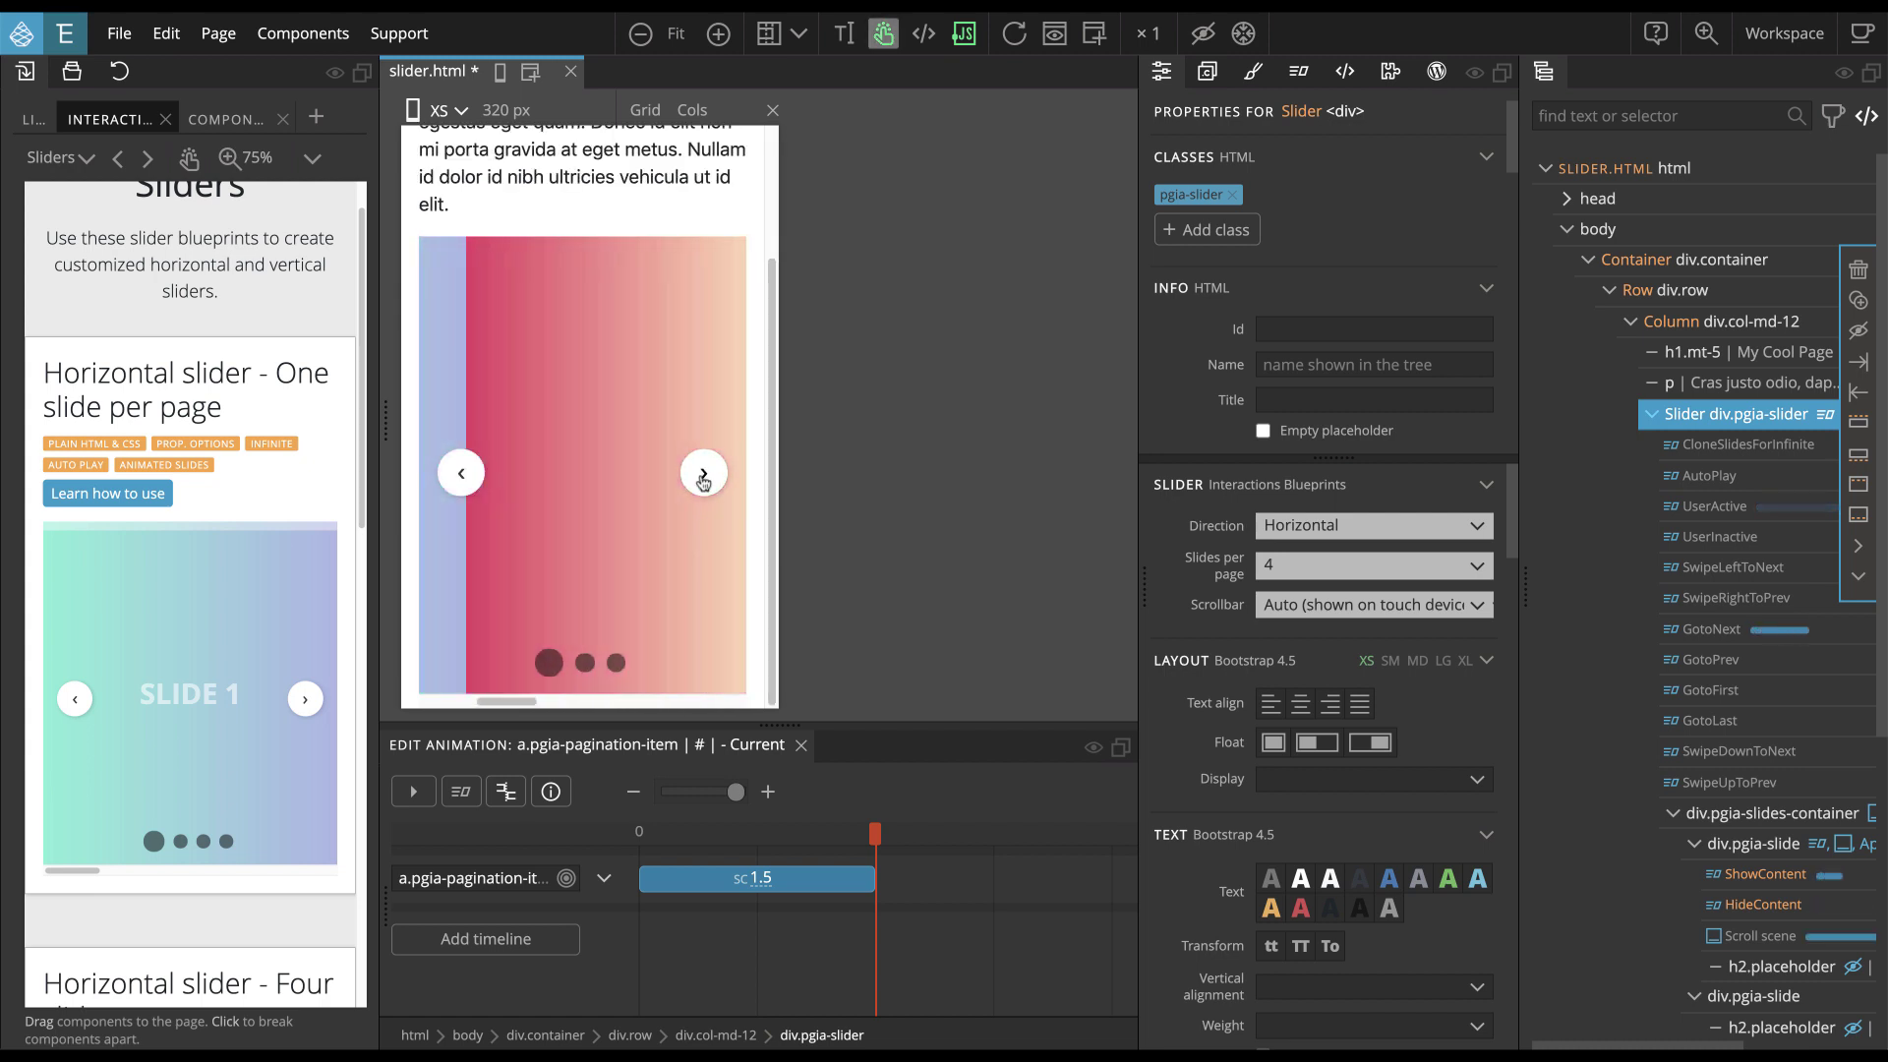
click(704, 475)
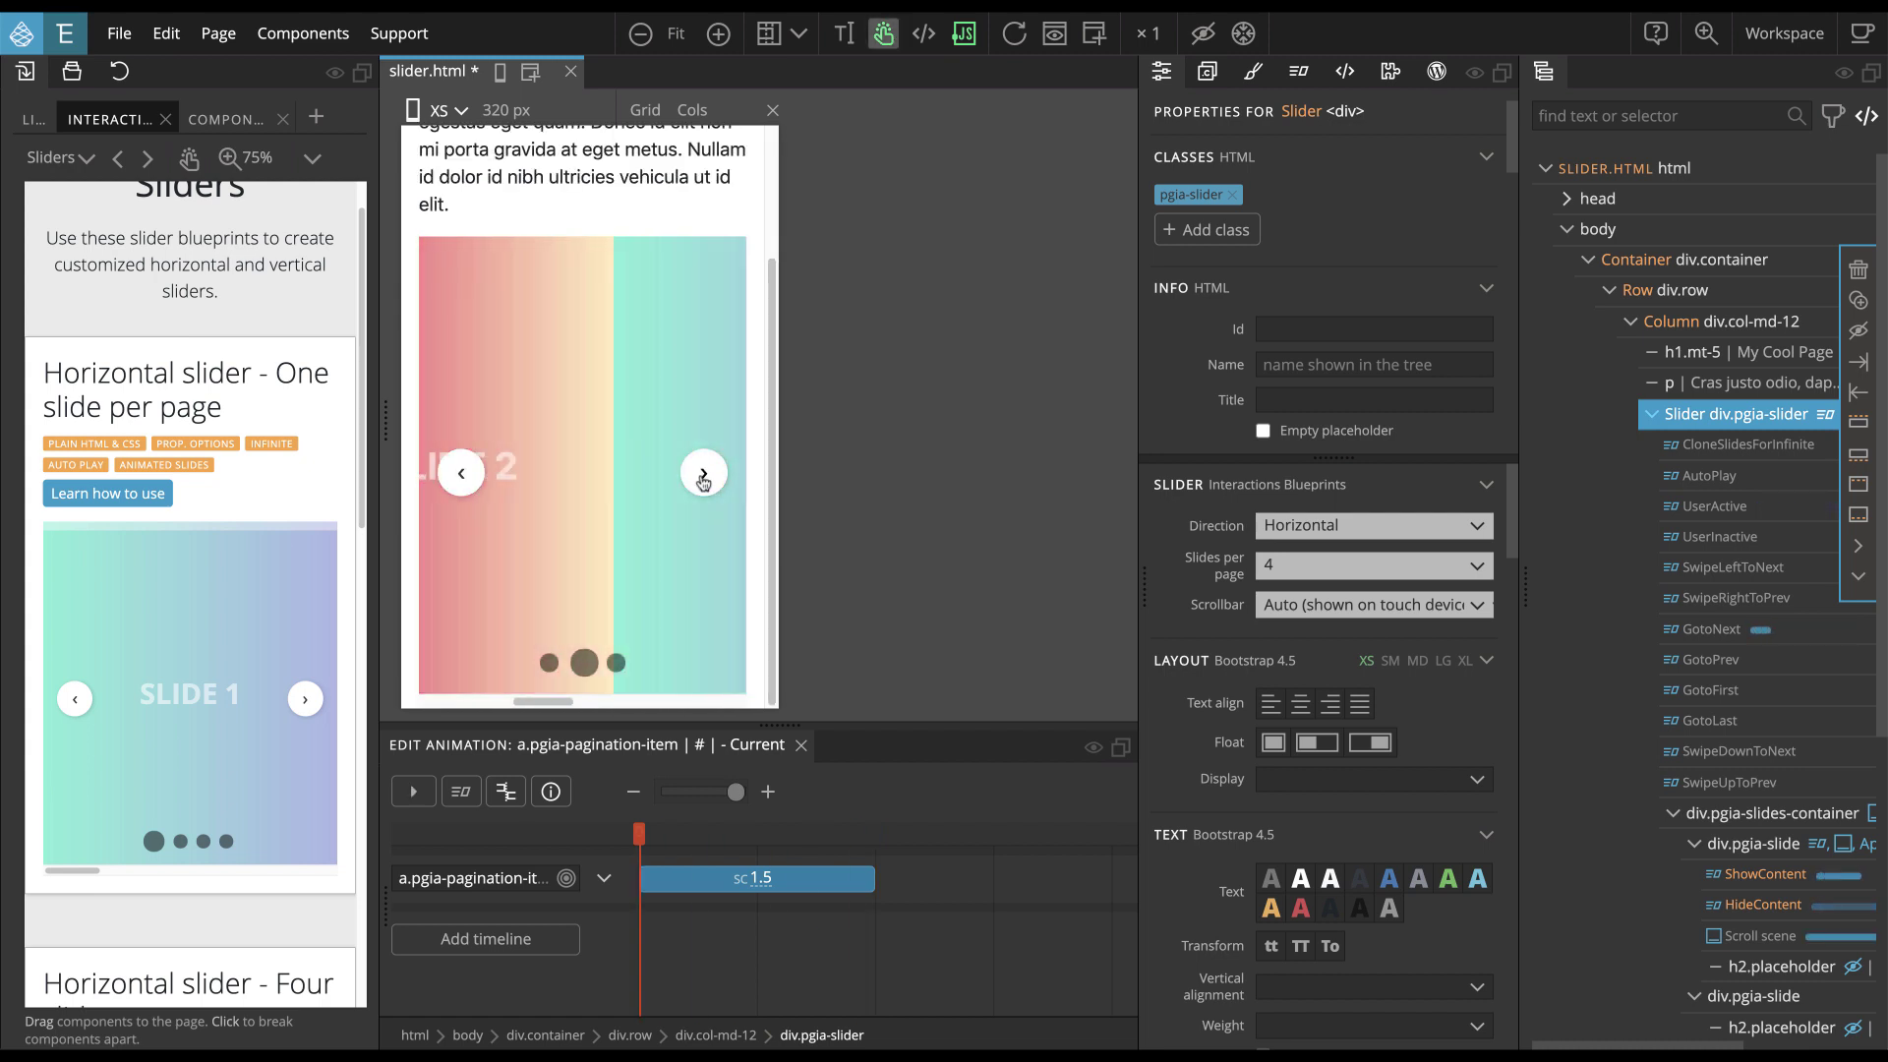
Set the slider to 1 slide per page, reload the page and return the preview to the MD width
click(1288, 567)
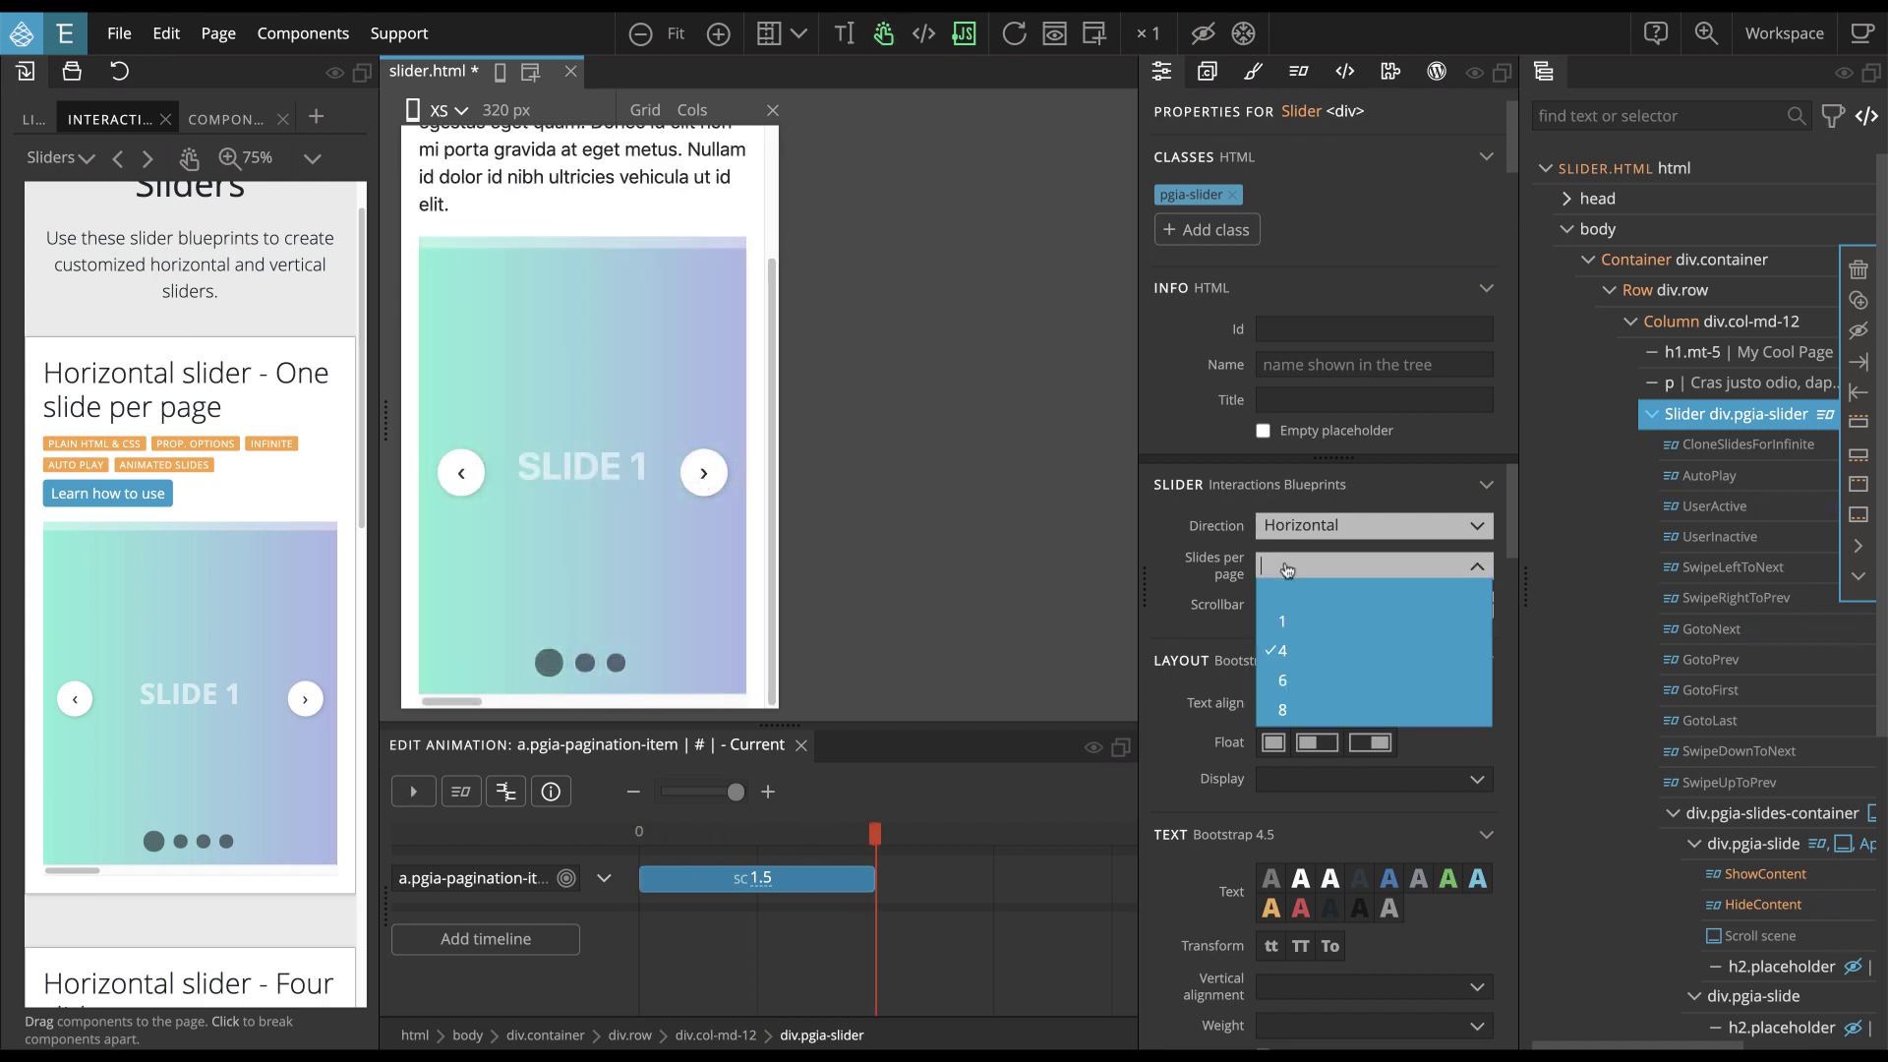
click(1290, 622)
click(1014, 35)
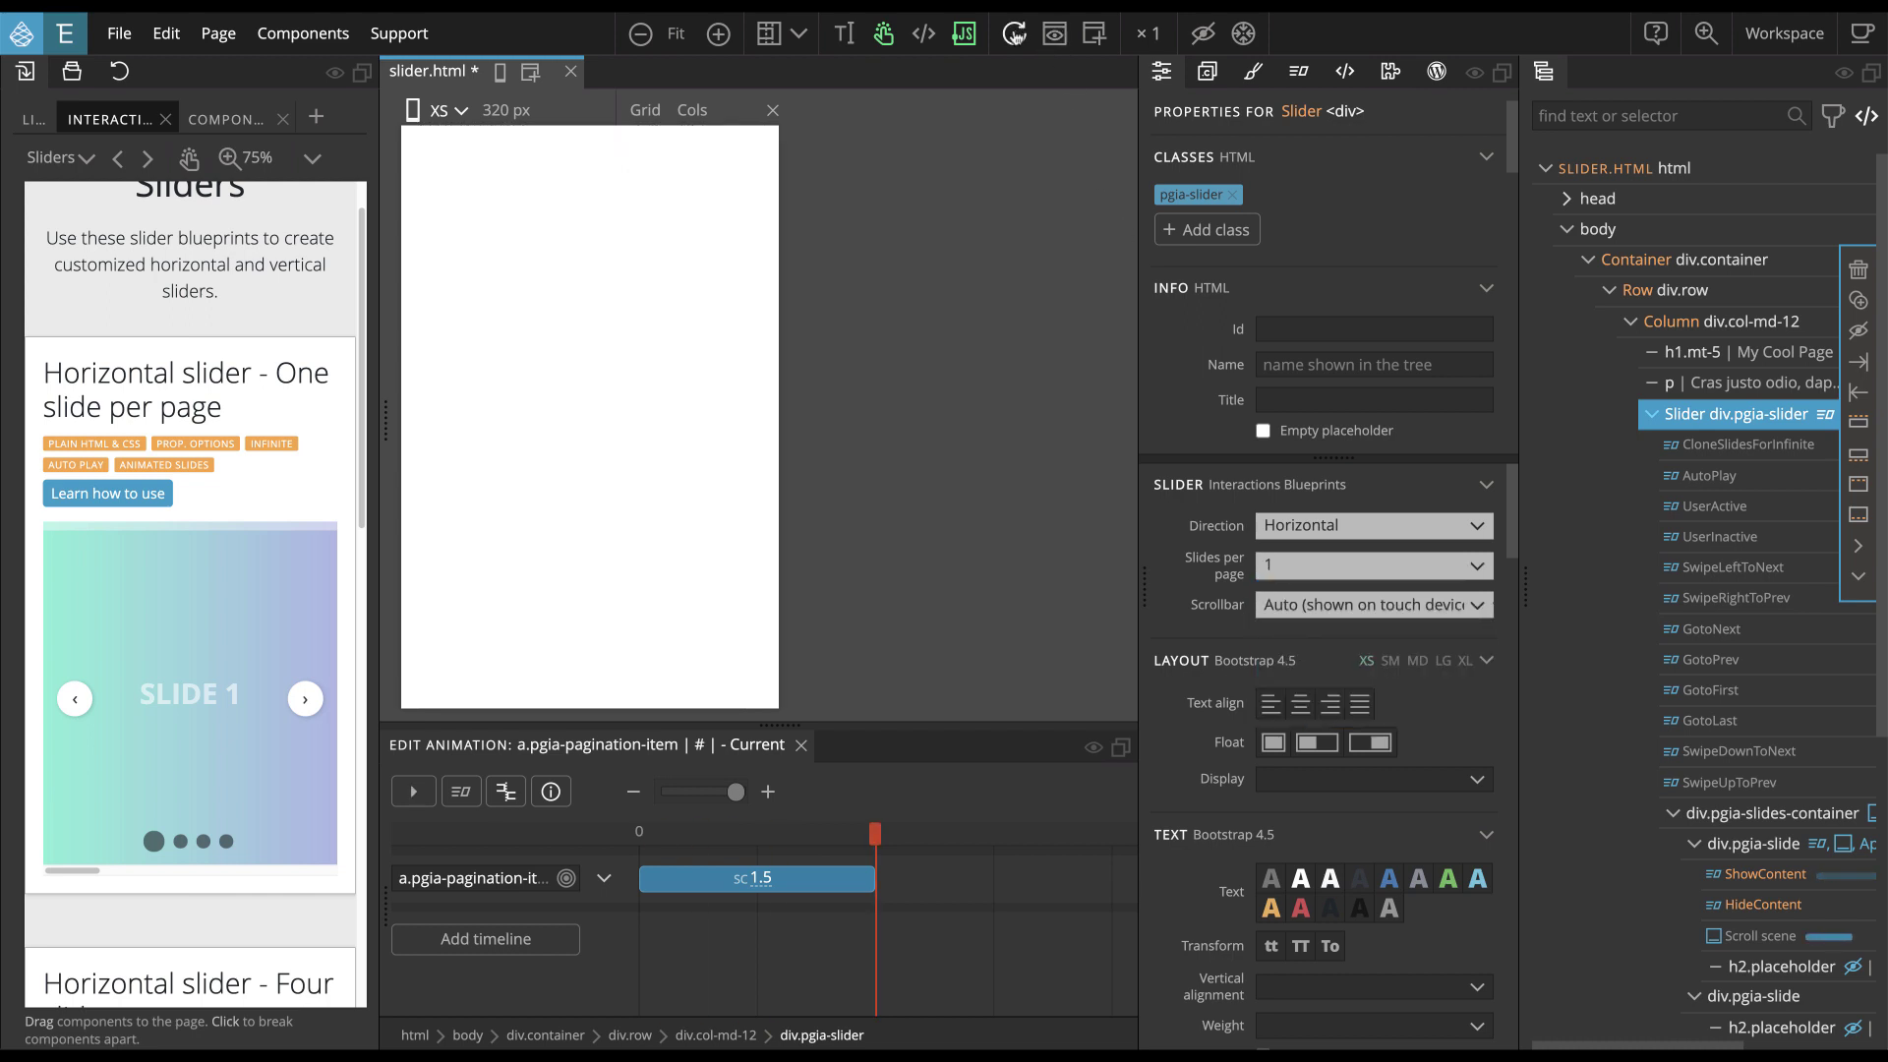
click(433, 116)
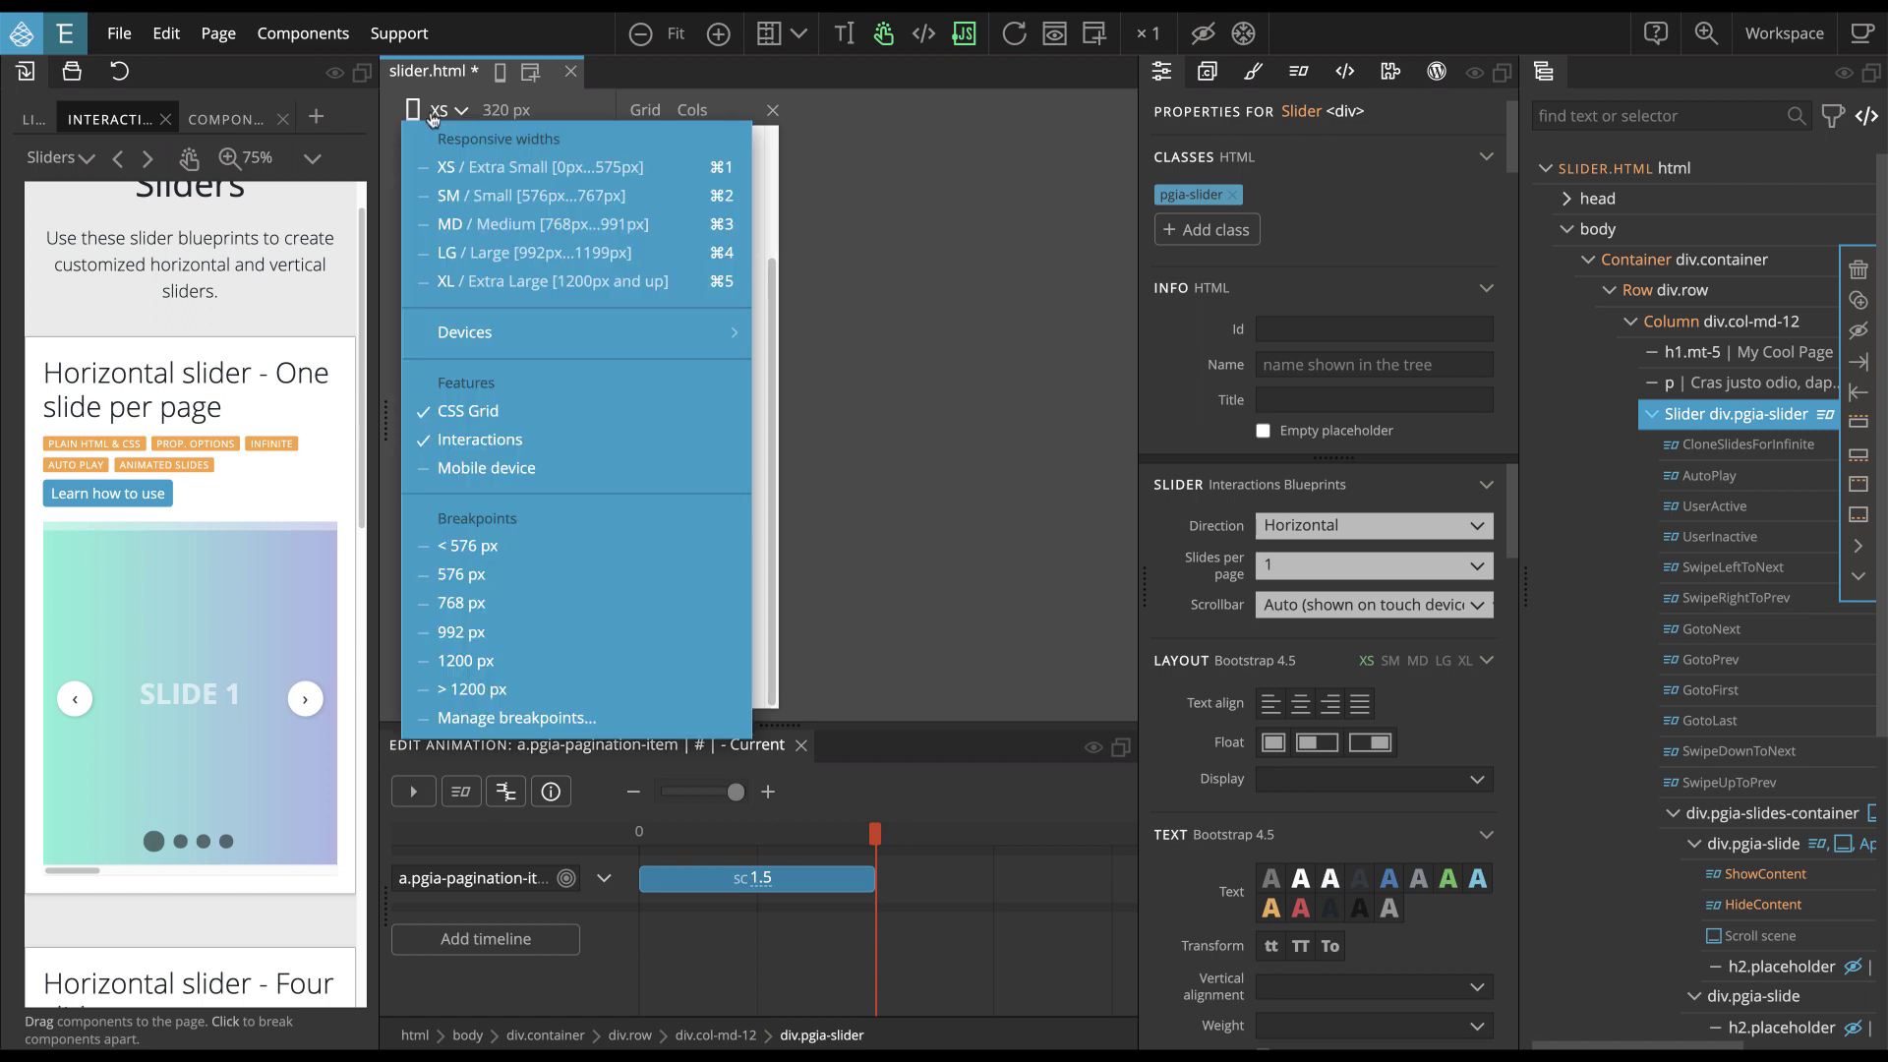
click(447, 228)
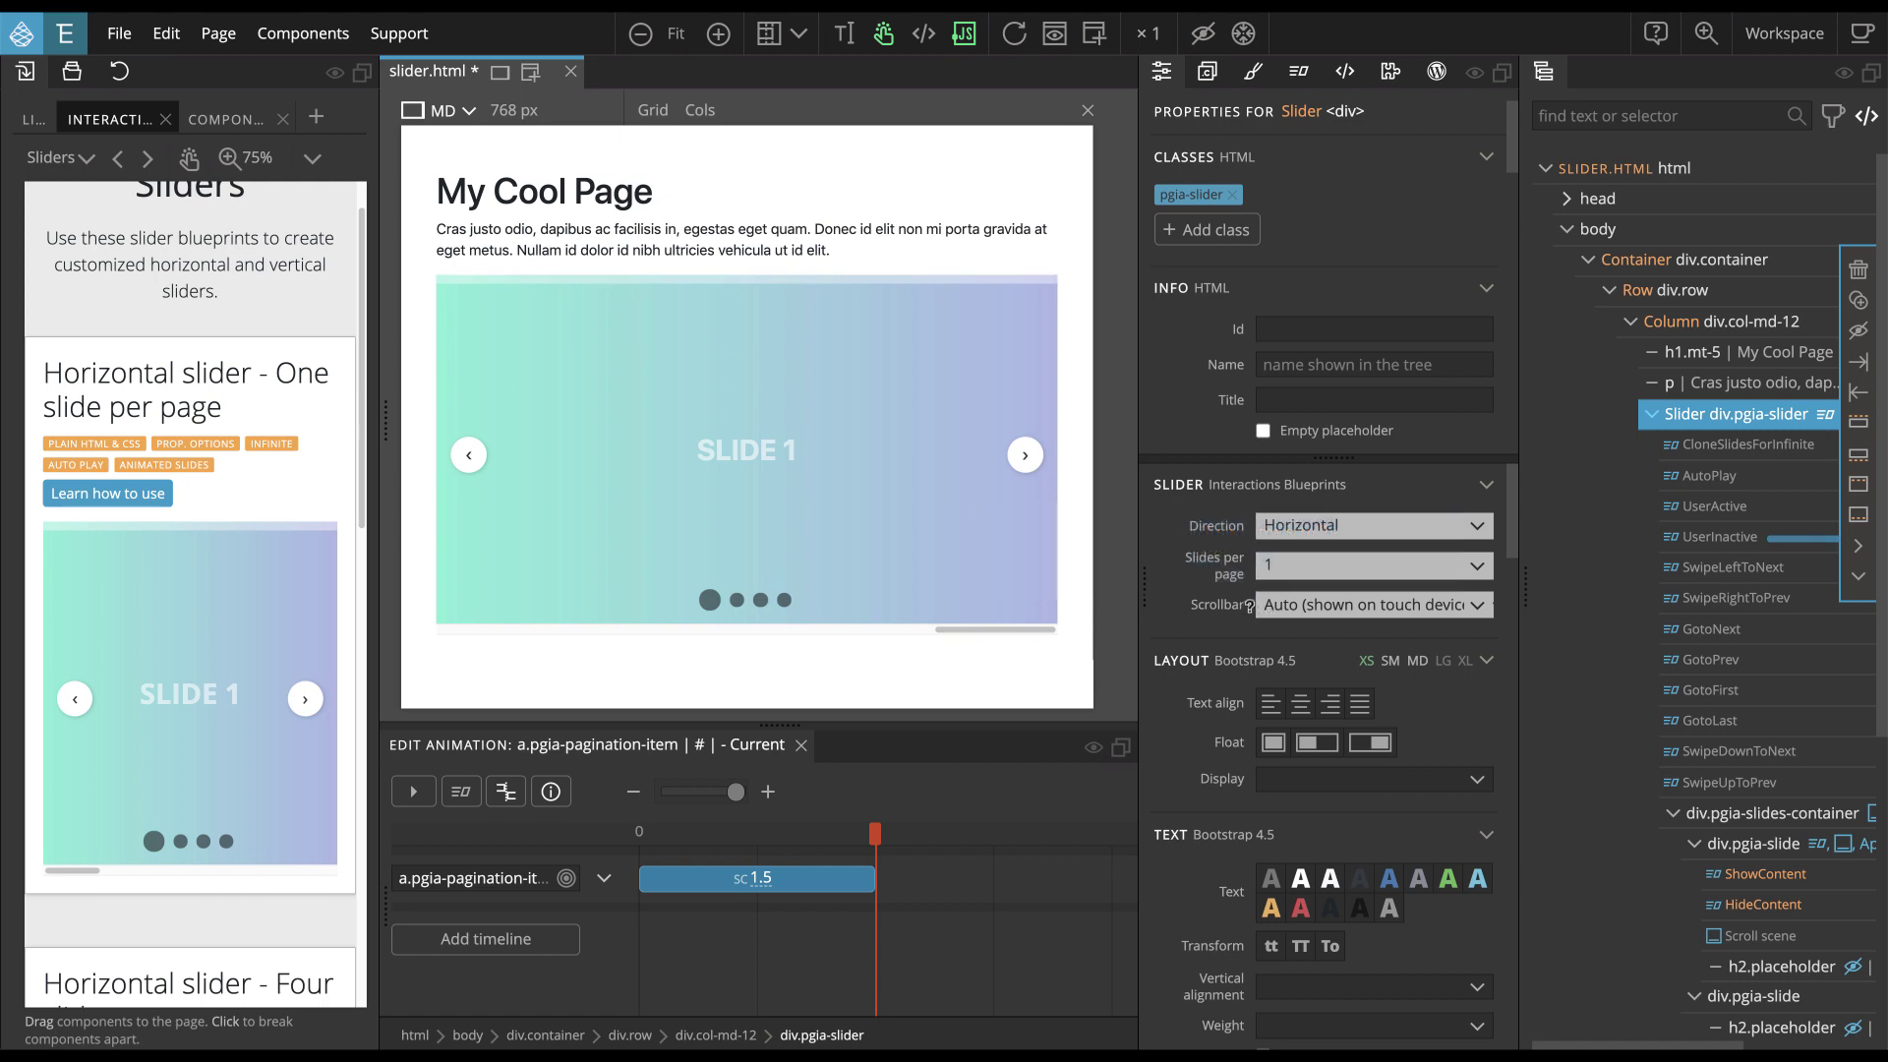
Review the Scrollbar options, keep Auto (shown on touch devices and in PG), and move through the slides with the scrollbar and next control
mouse_move(1243, 606)
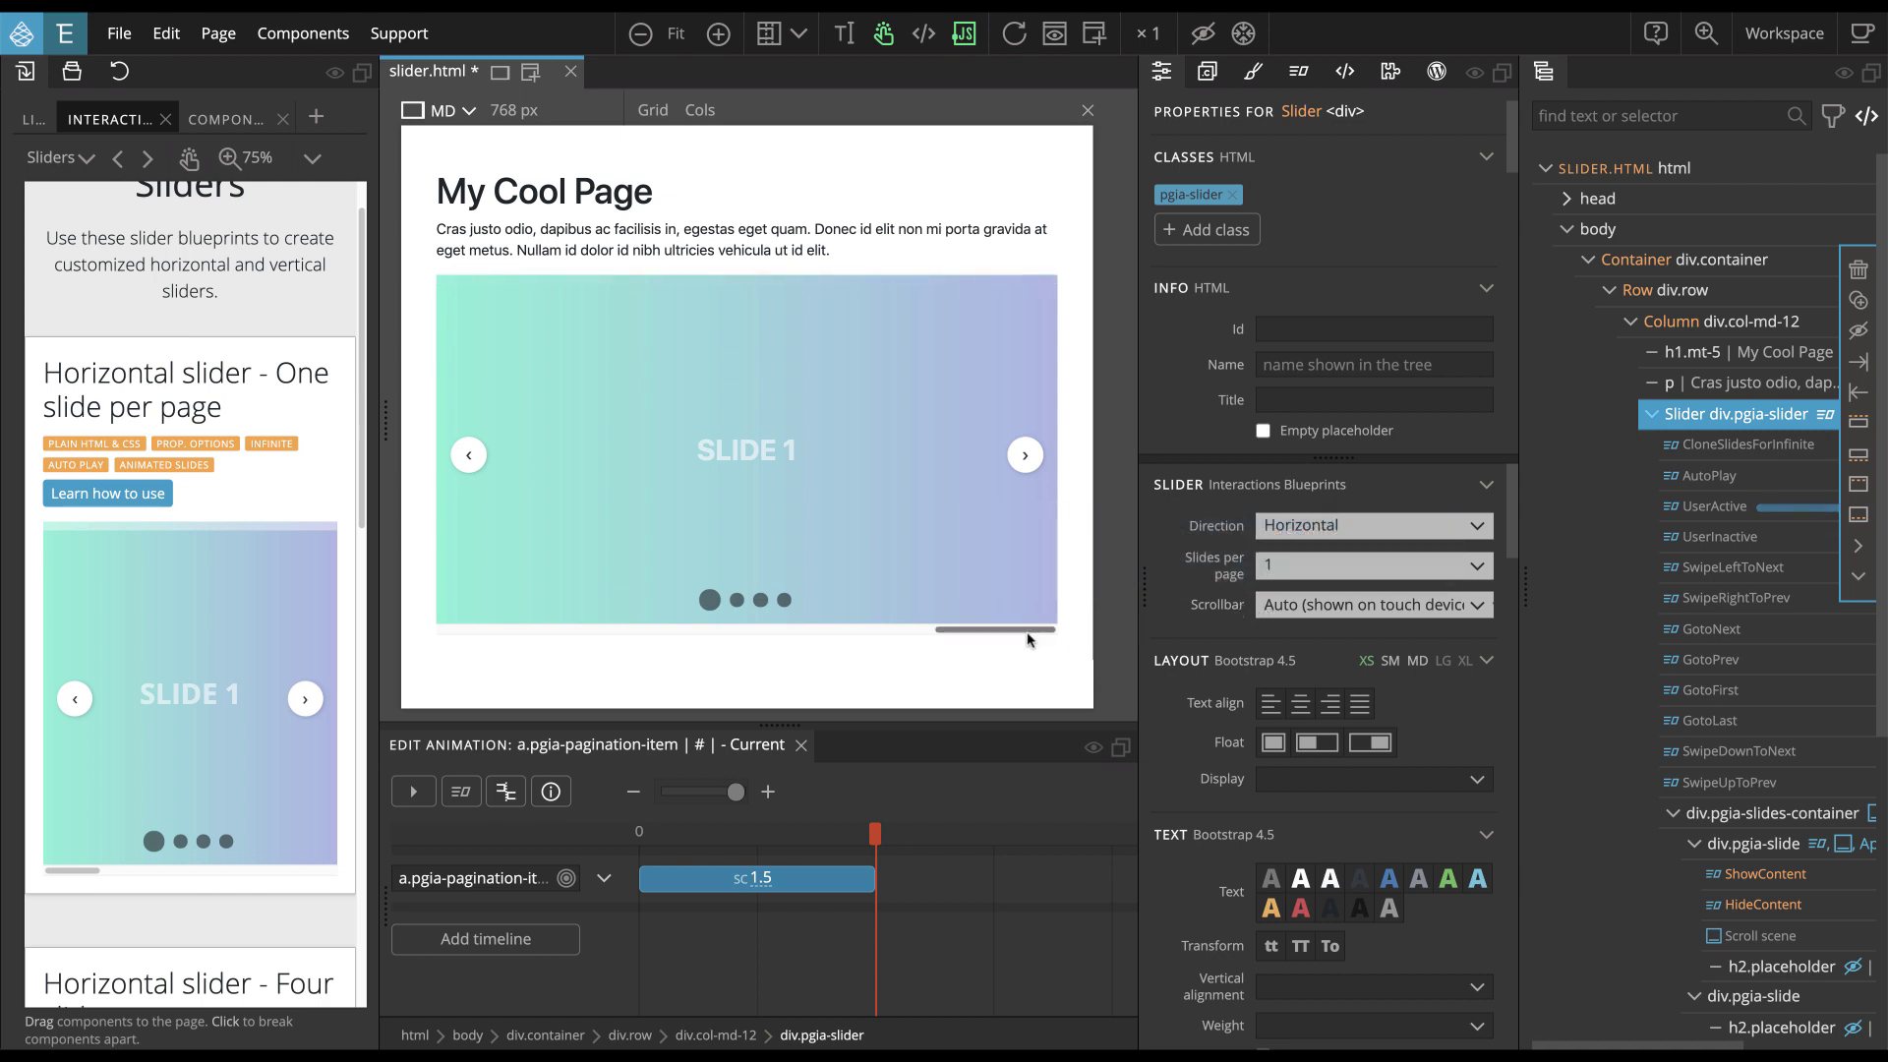
click(1295, 609)
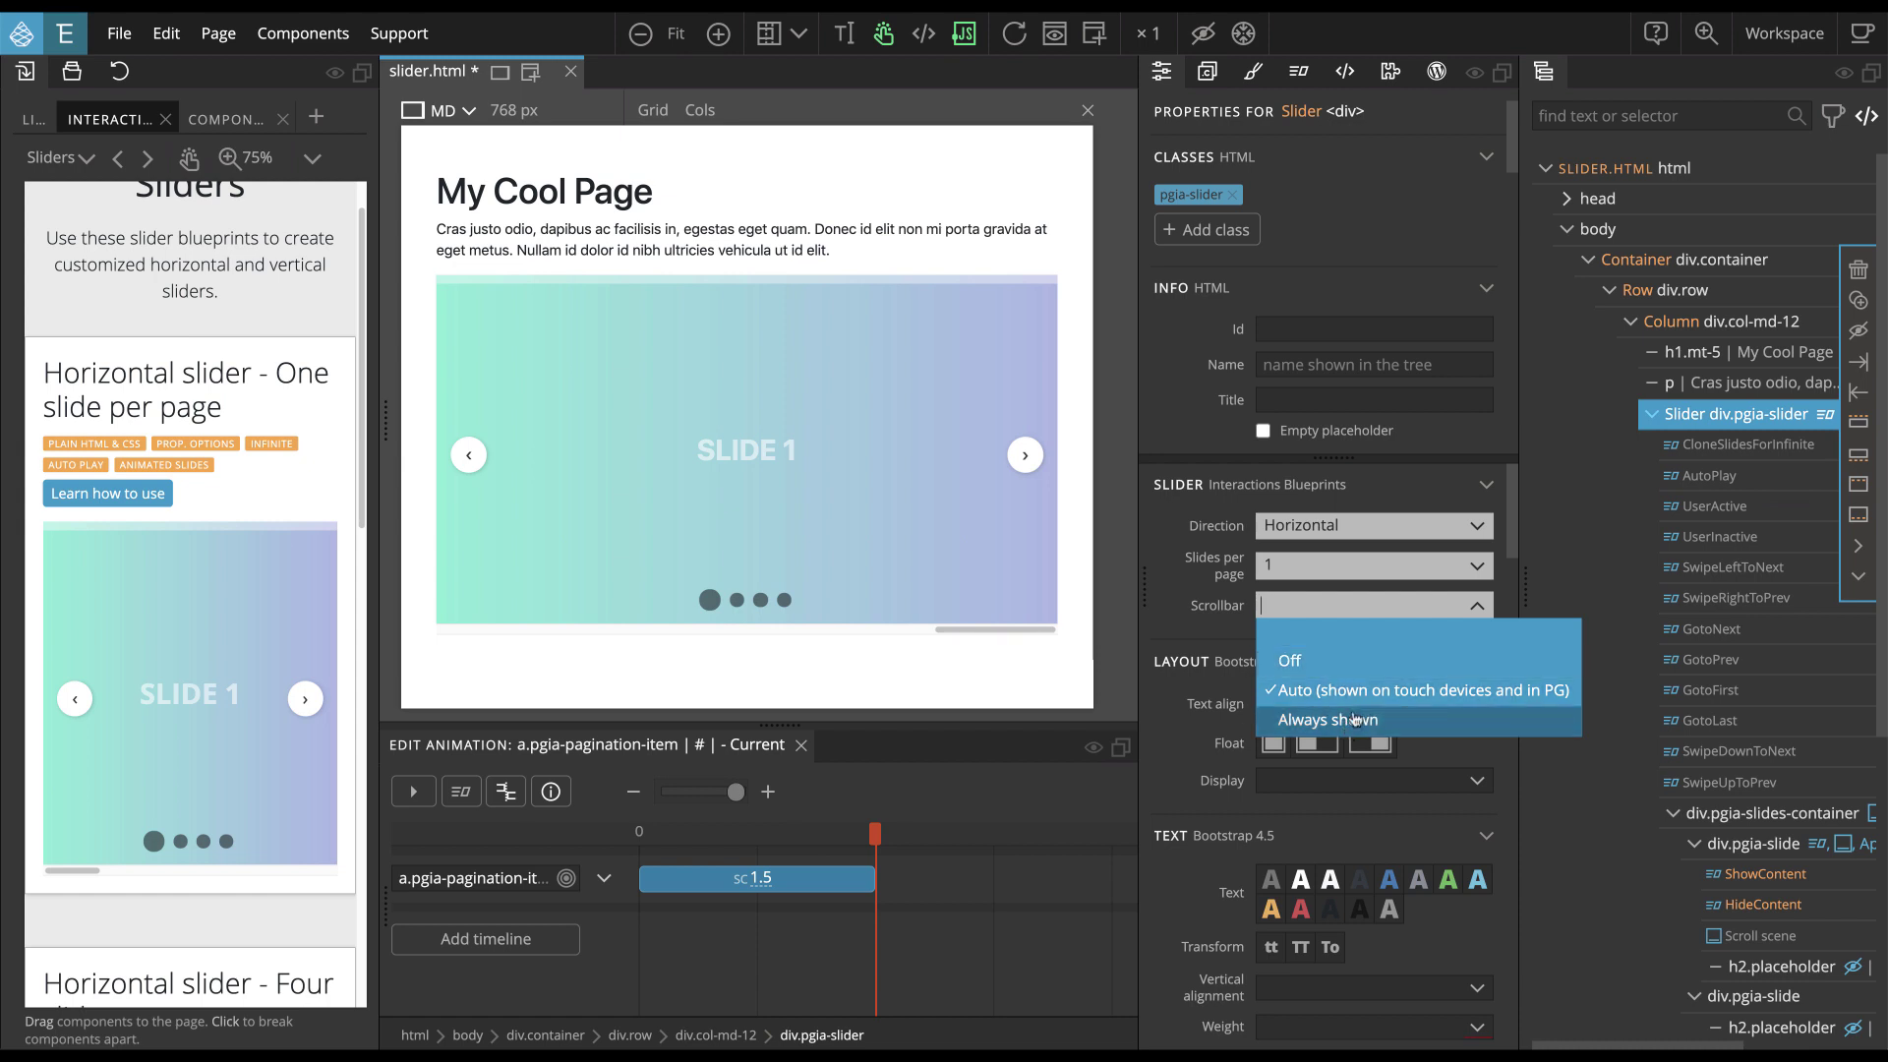
click(1357, 692)
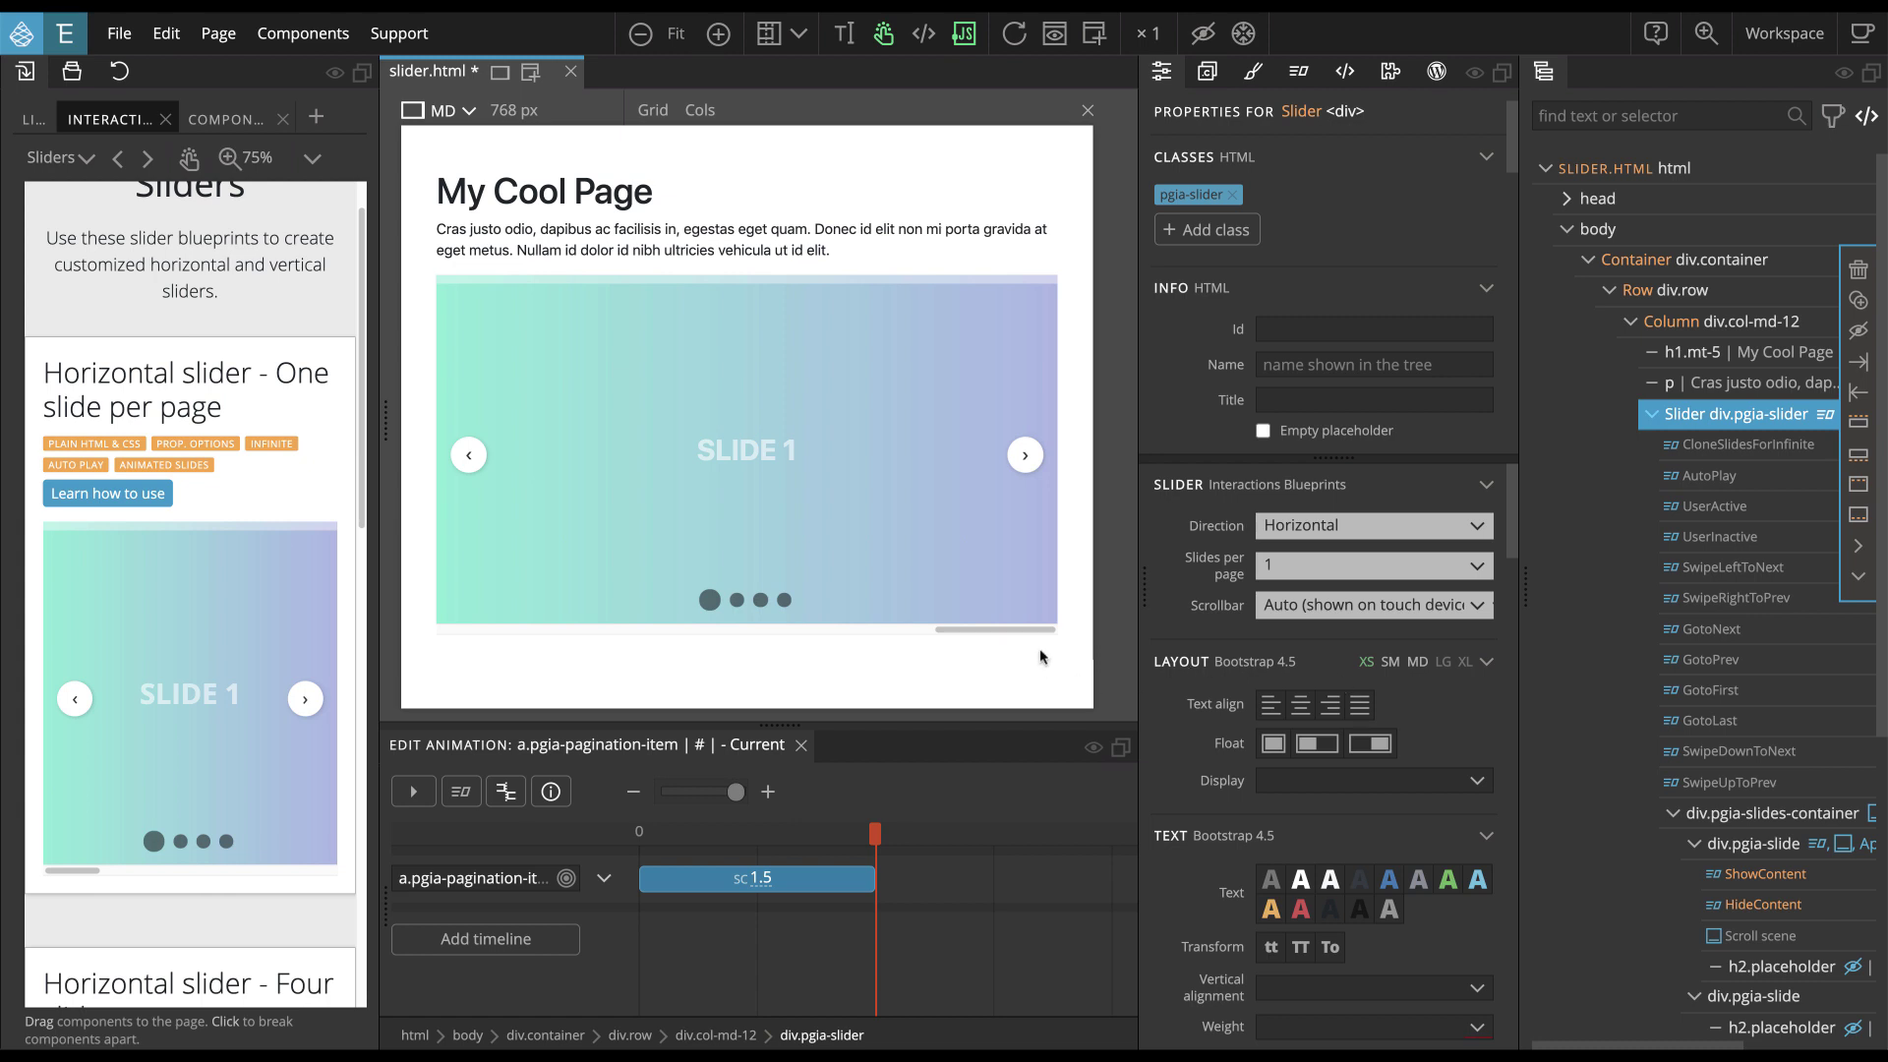
drag(1029, 628, 787, 640)
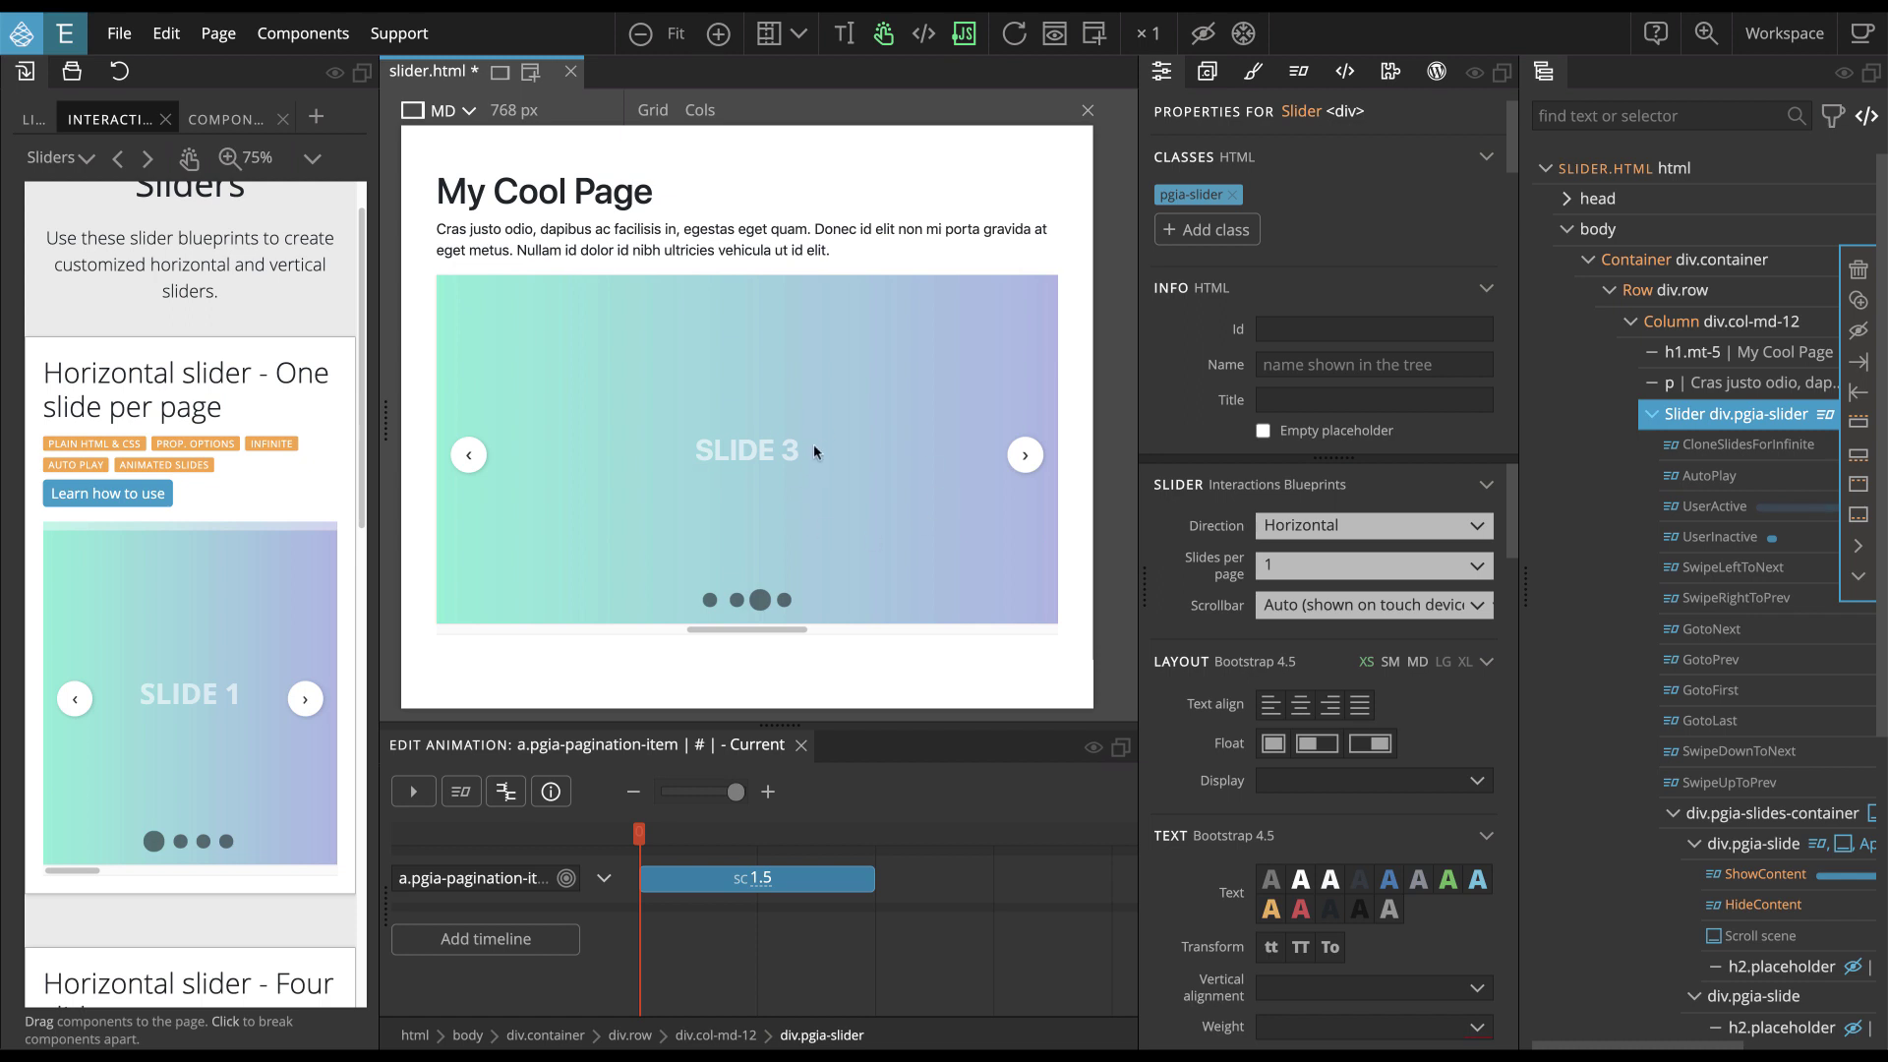
click(1026, 455)
click(1026, 455)
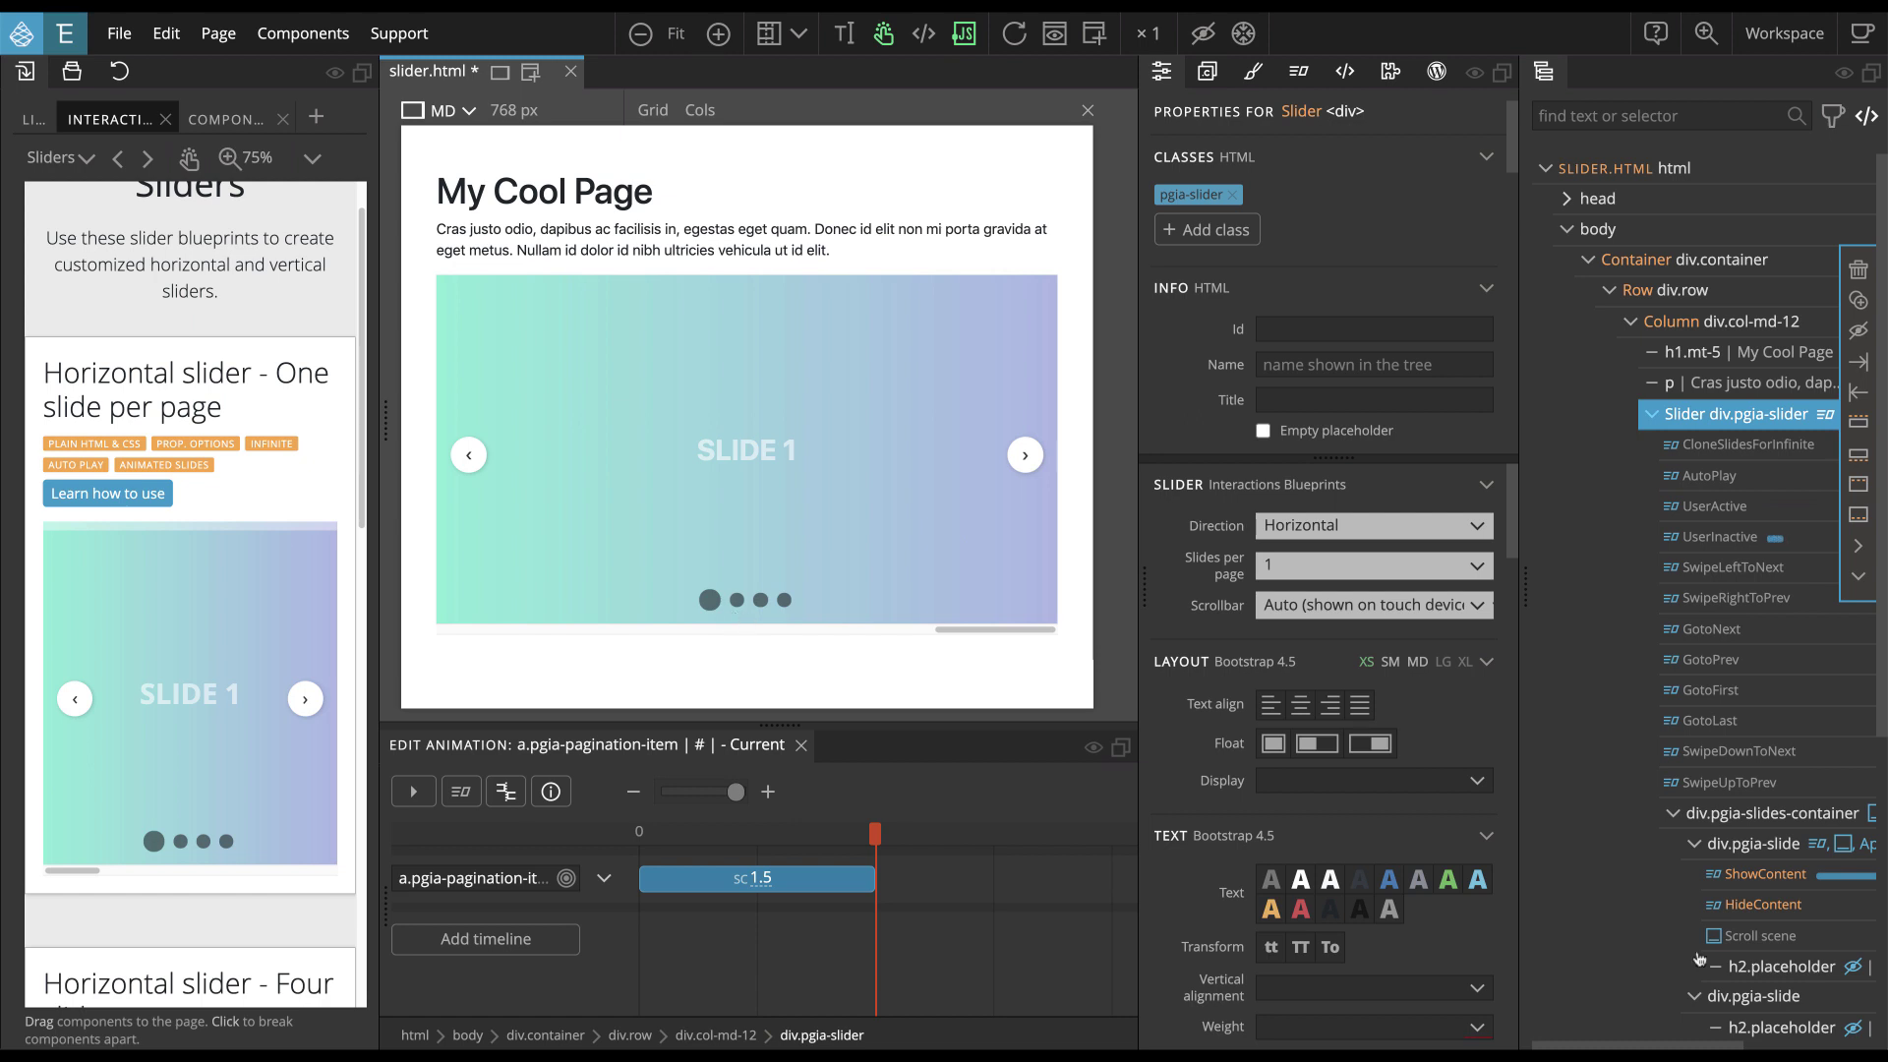
Select the first div.pgia-slide, bring Slide 1 back into view and examine the slide's CSS rules and its nested elements
click(1686, 843)
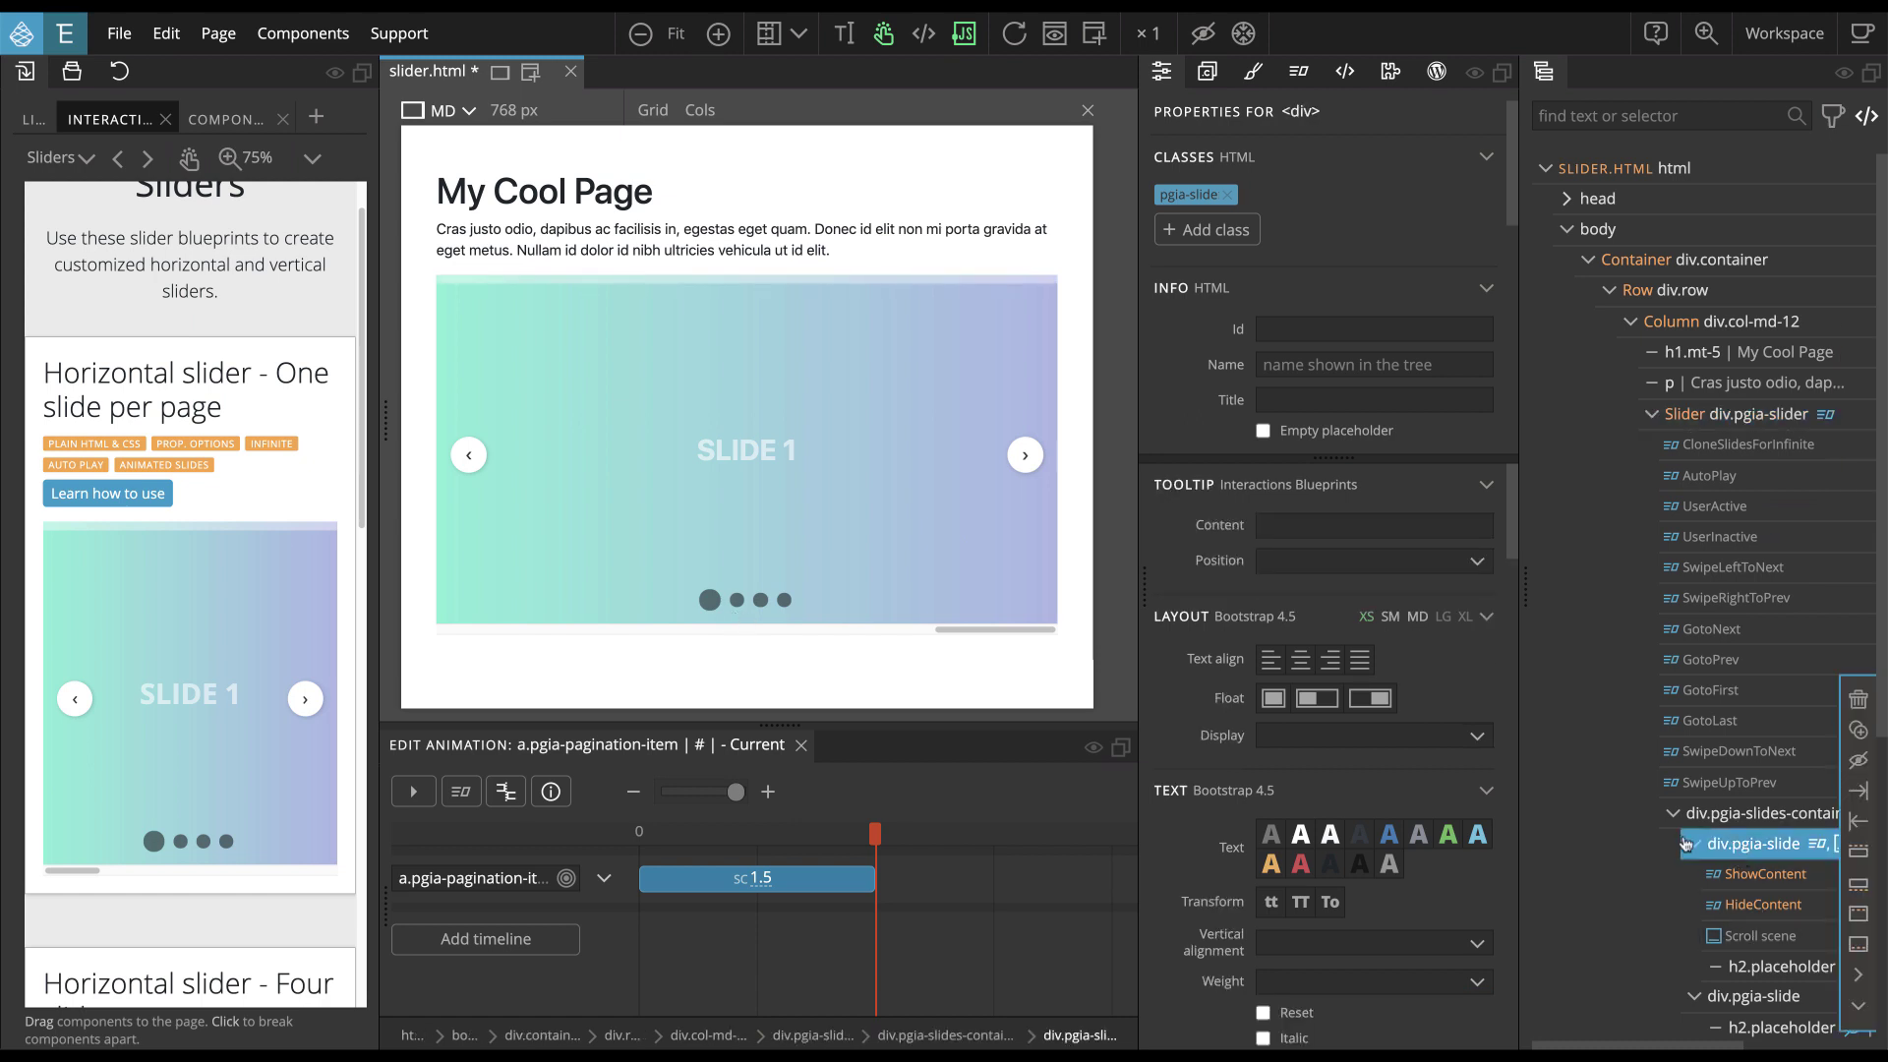
drag(944, 630, 429, 630)
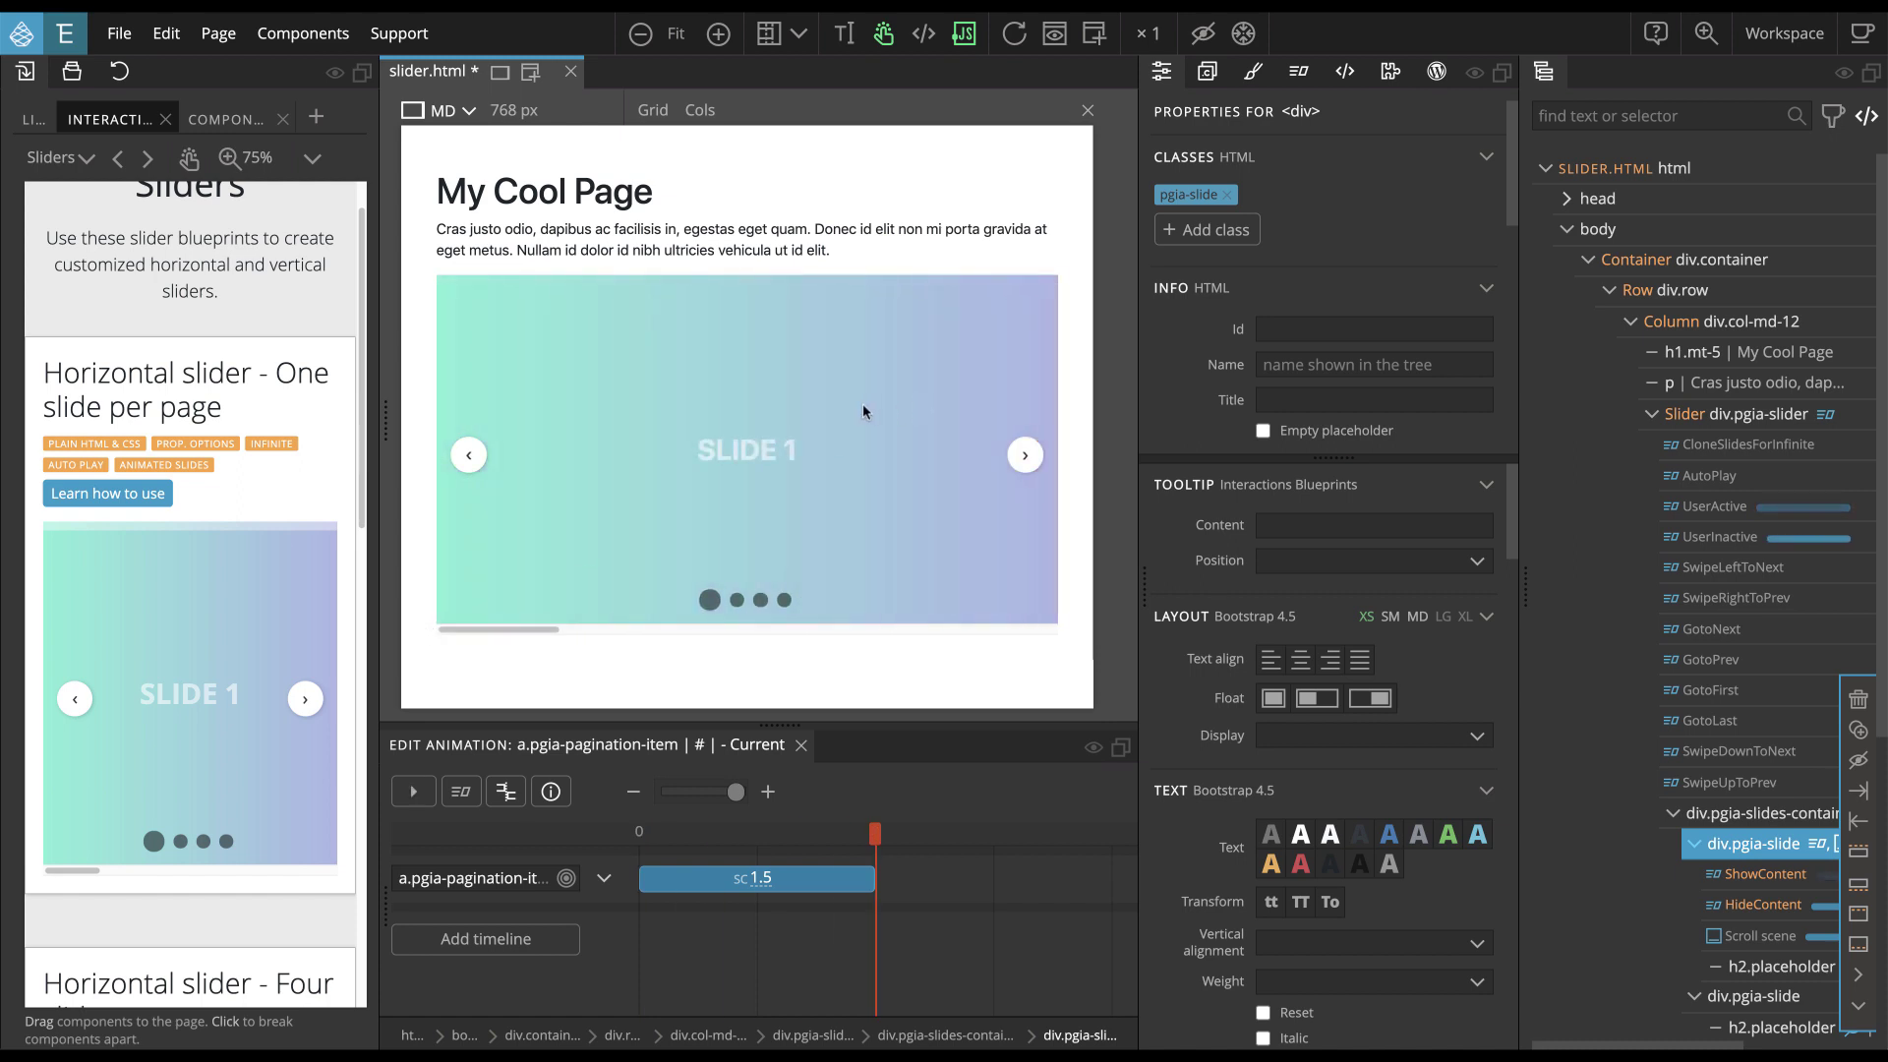
scroll(1770, 885, down, 1)
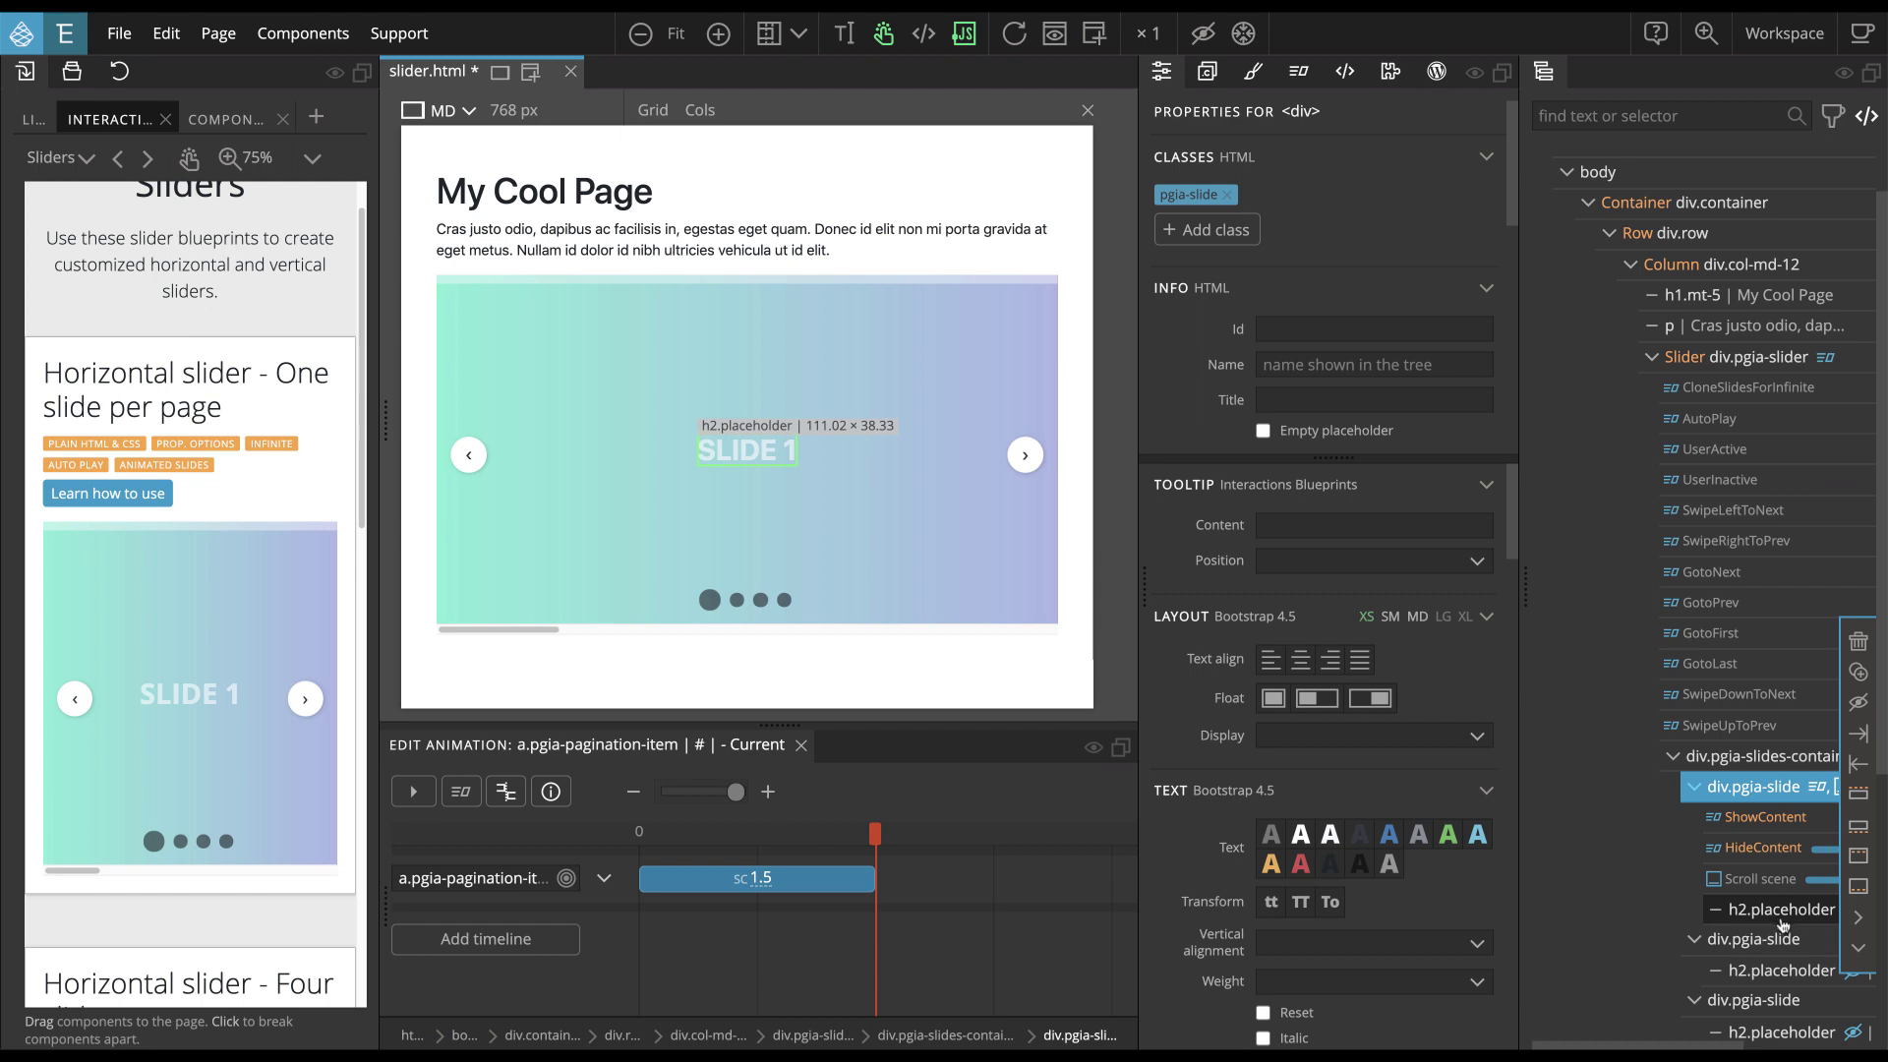
click(1253, 76)
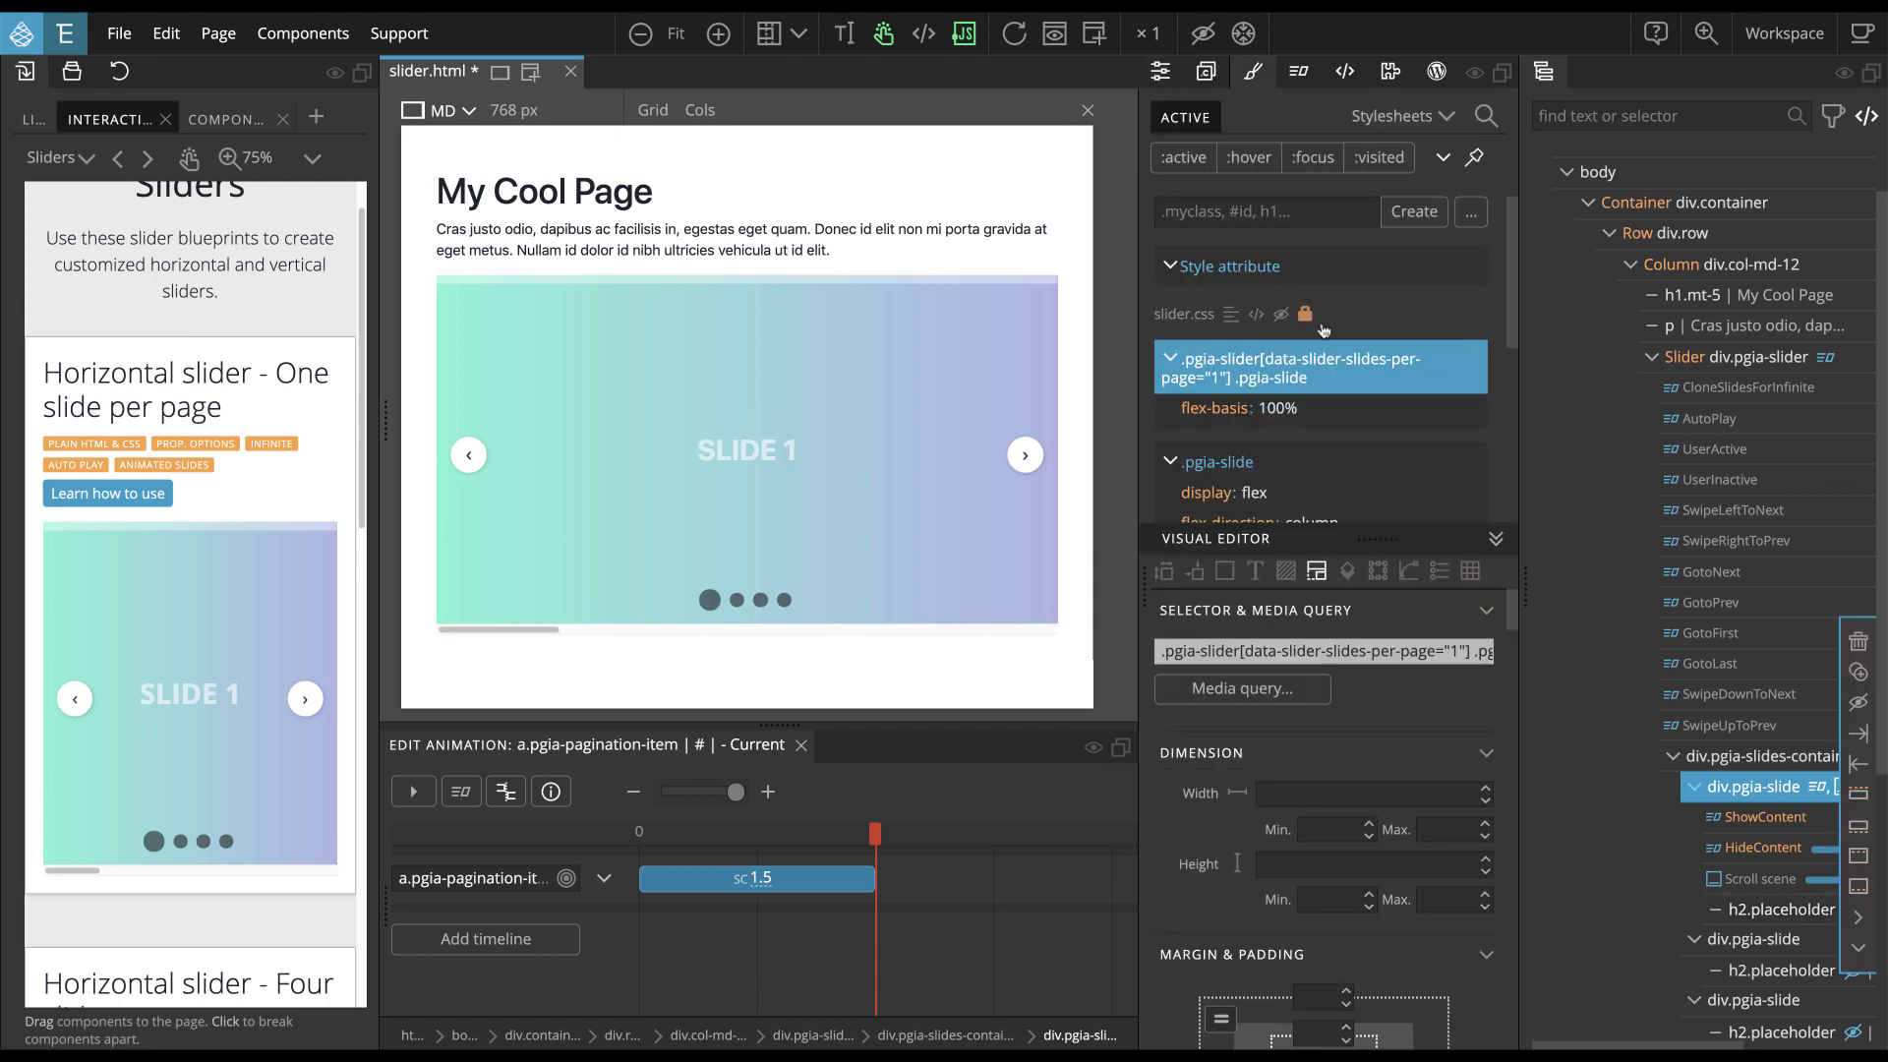
scroll(1284, 452, down, 1)
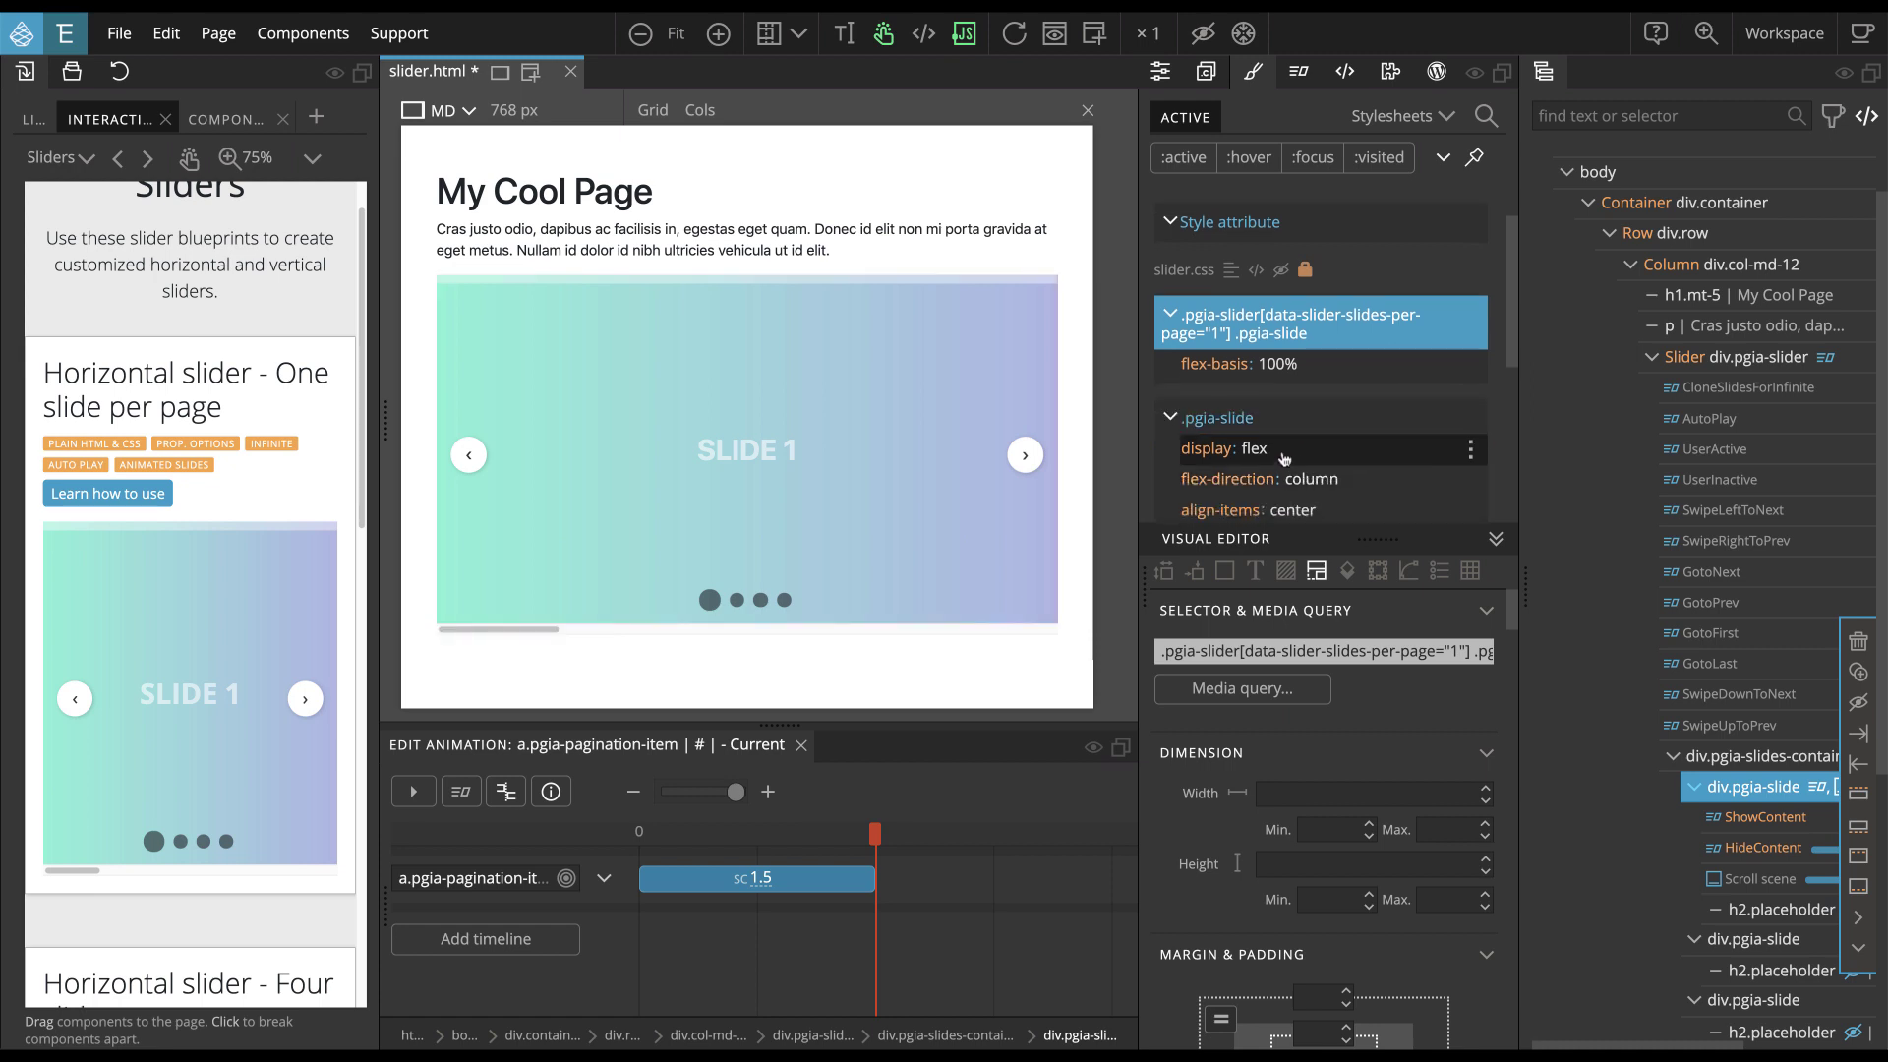
scroll(1284, 452, down, 1)
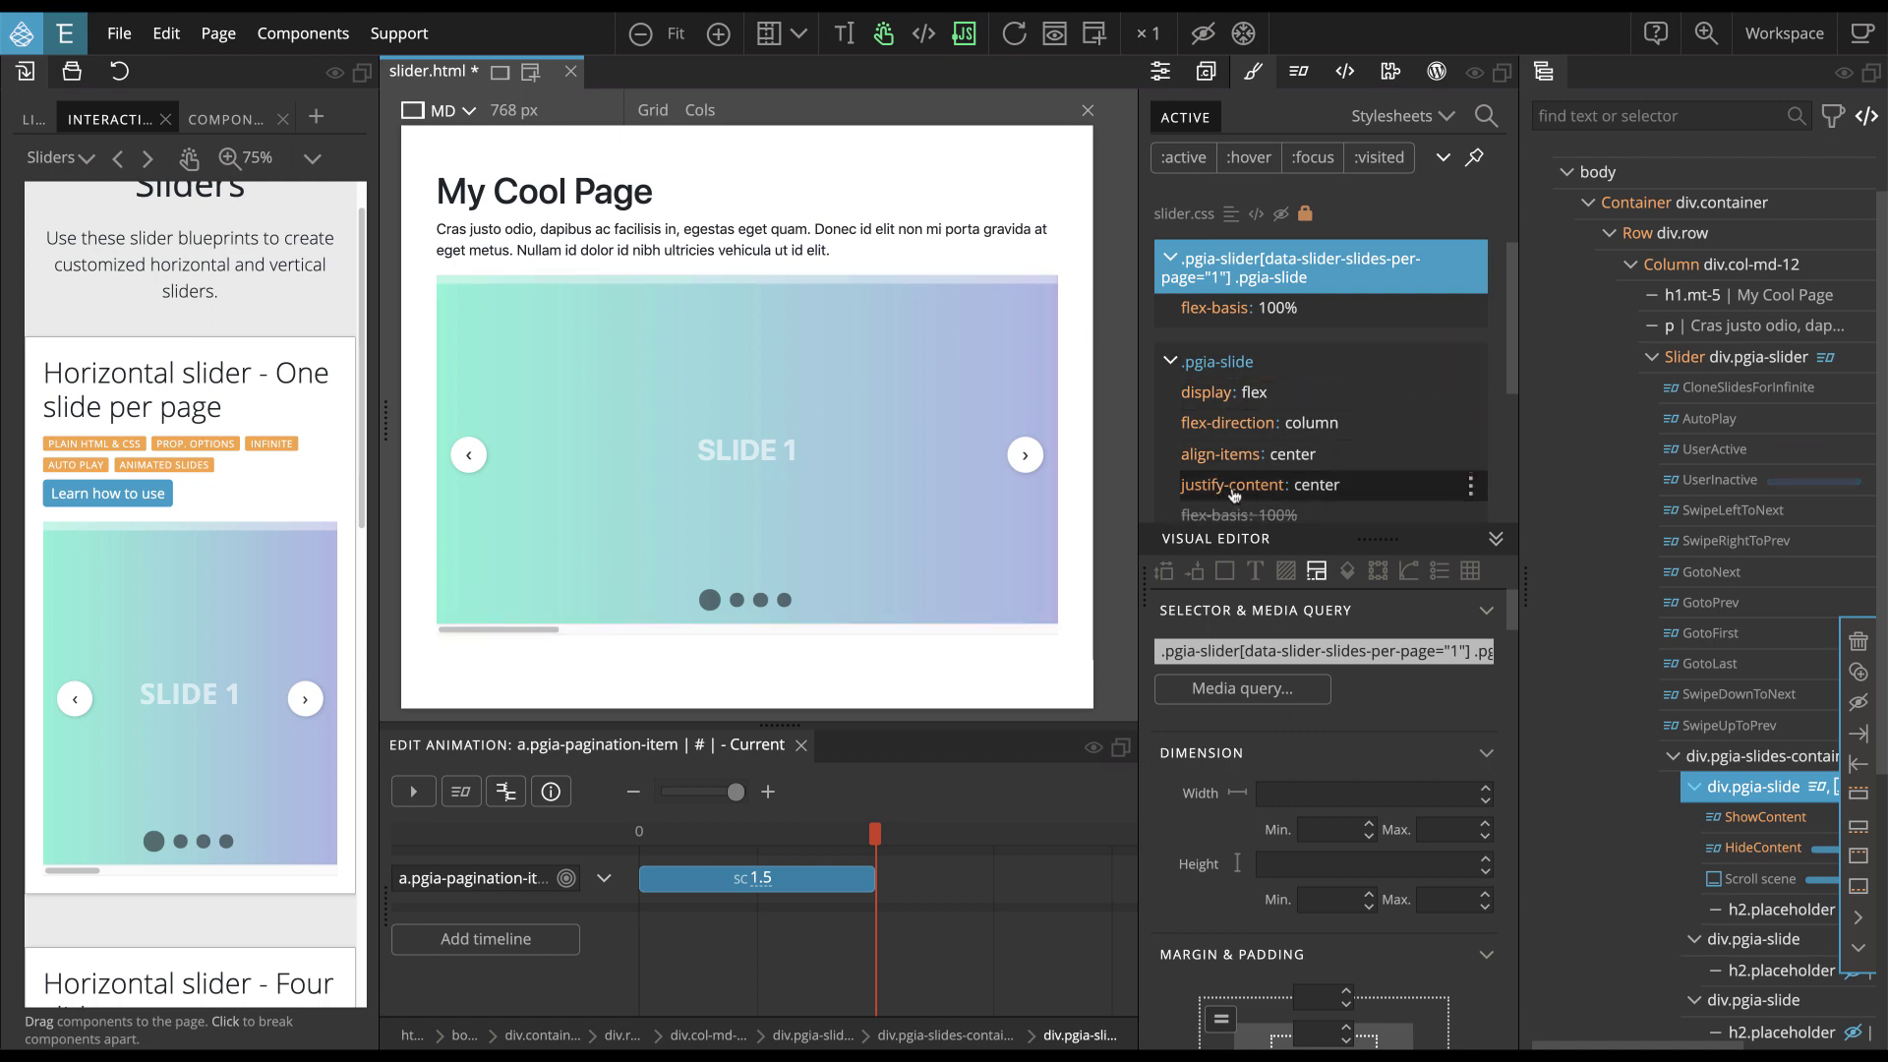
scroll(1233, 492, down, 1)
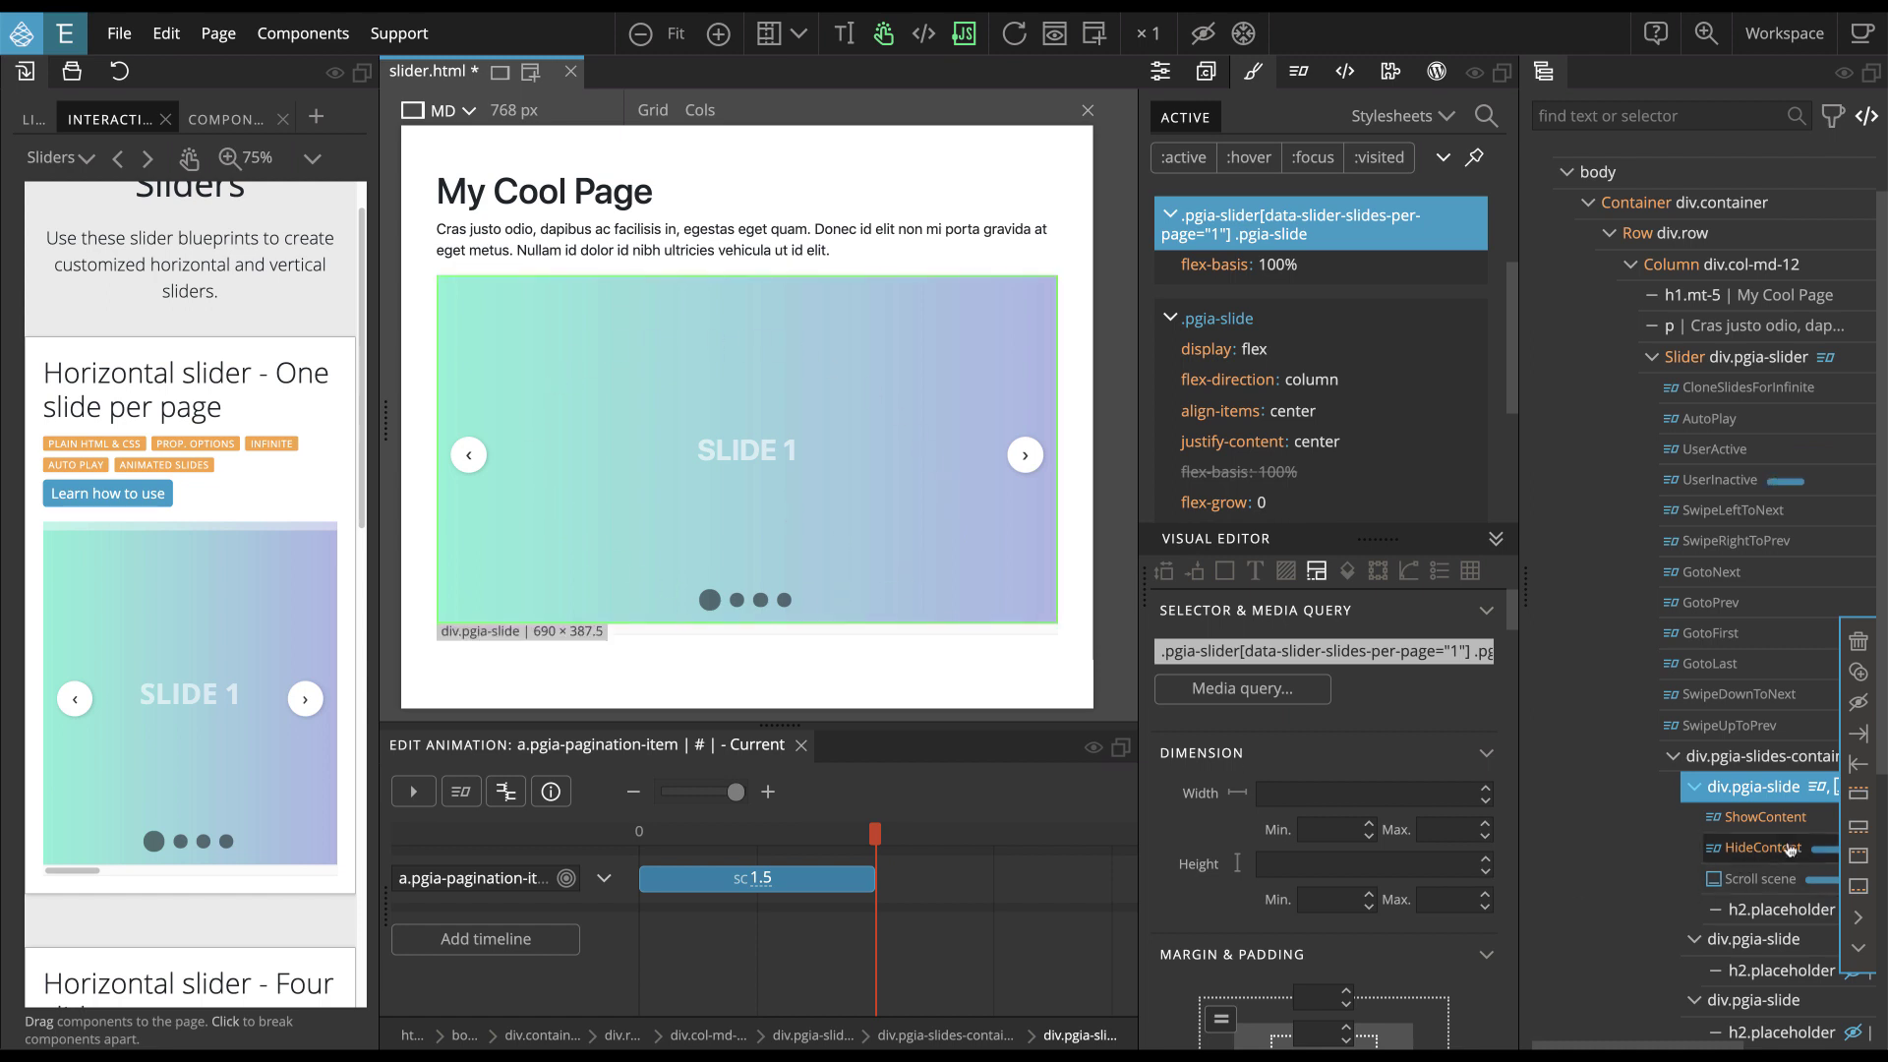
scroll(1780, 847, down, 1)
scroll(1780, 847, down, 3)
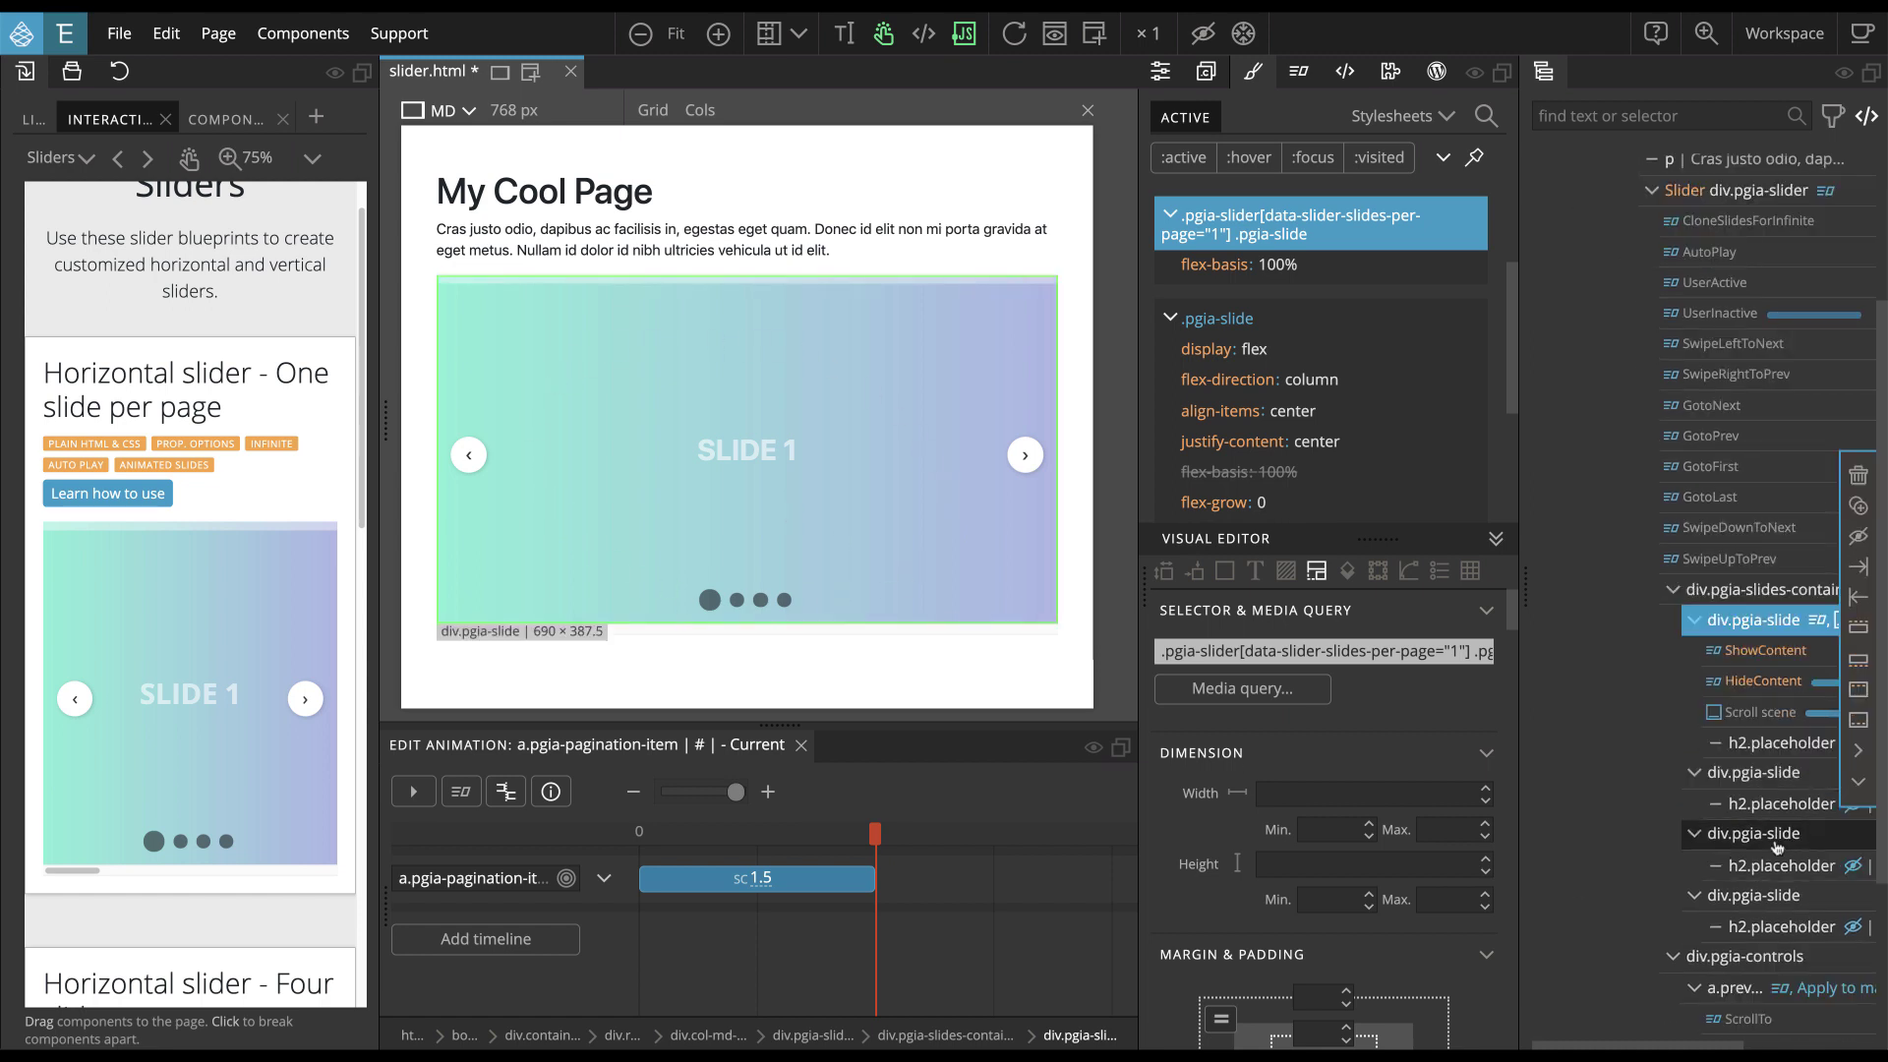
Insert a Bootstrap container below the placeholder heading in the first slide and set its size to Fluid
click(36, 121)
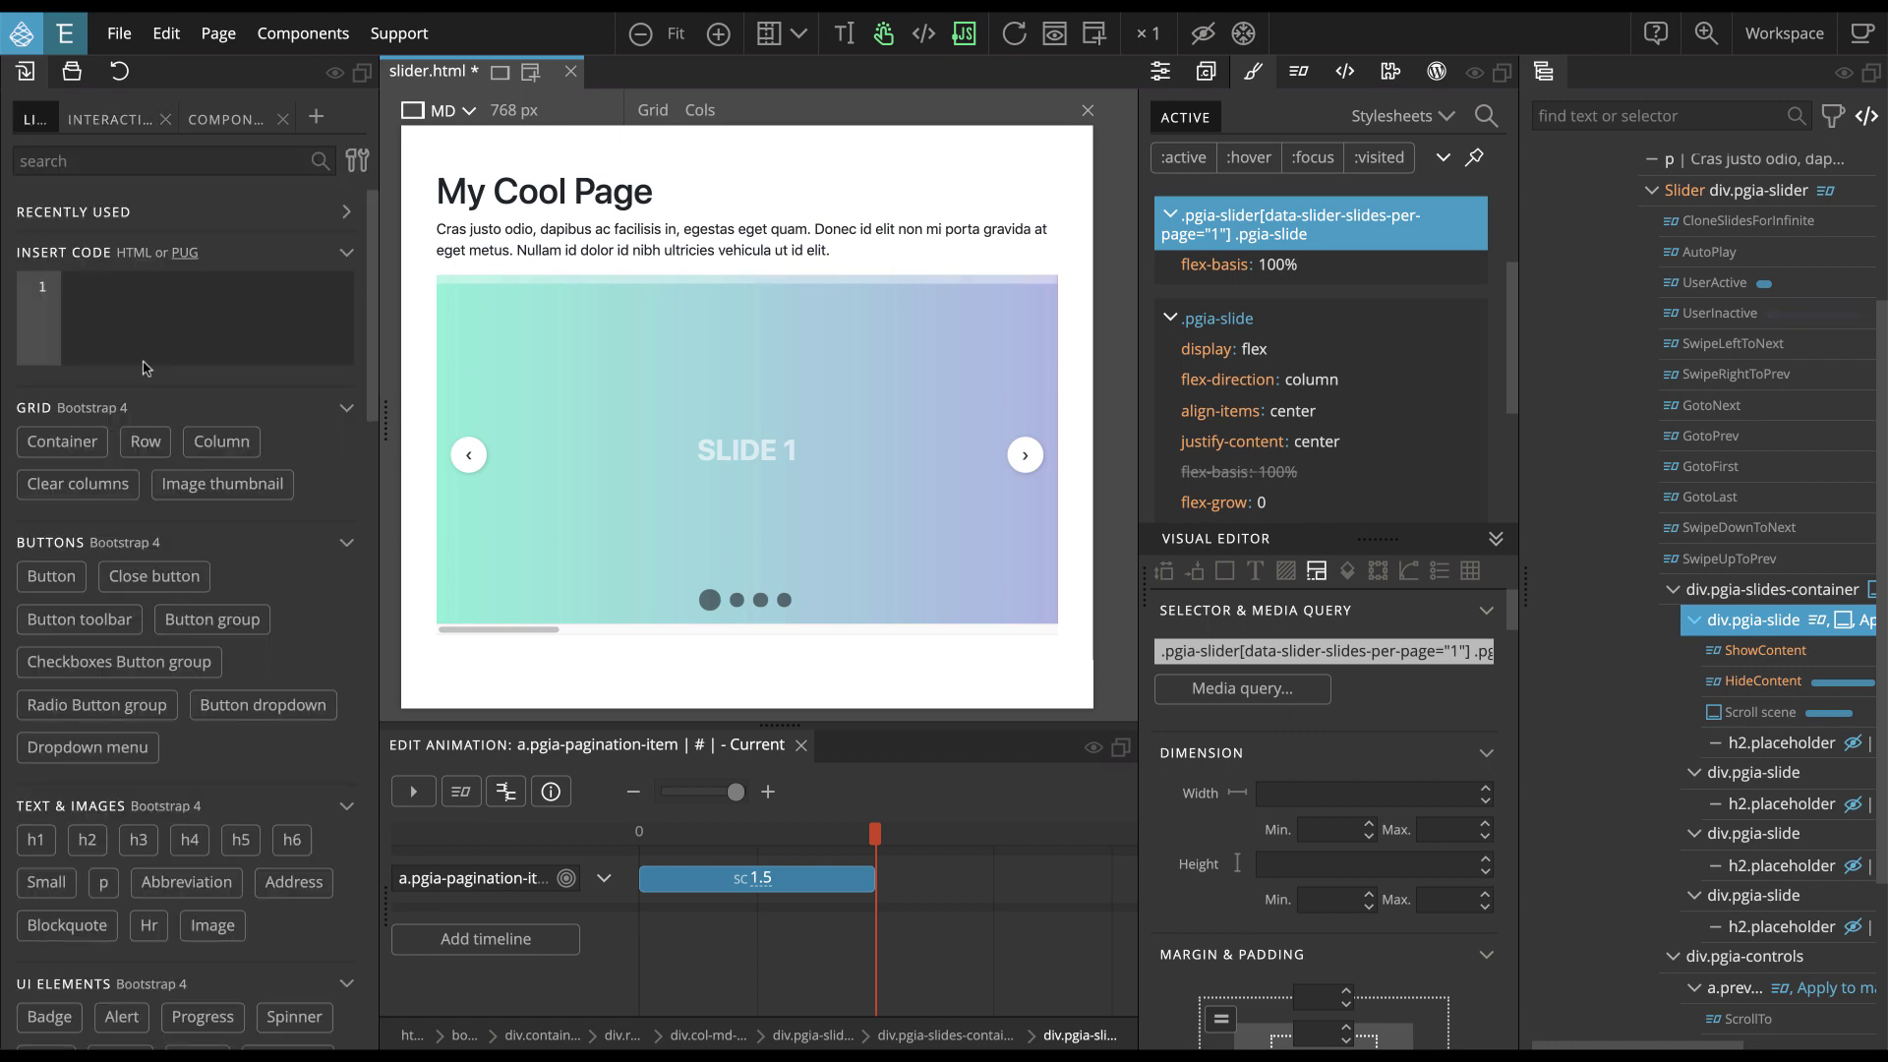
mouse_move(43, 442)
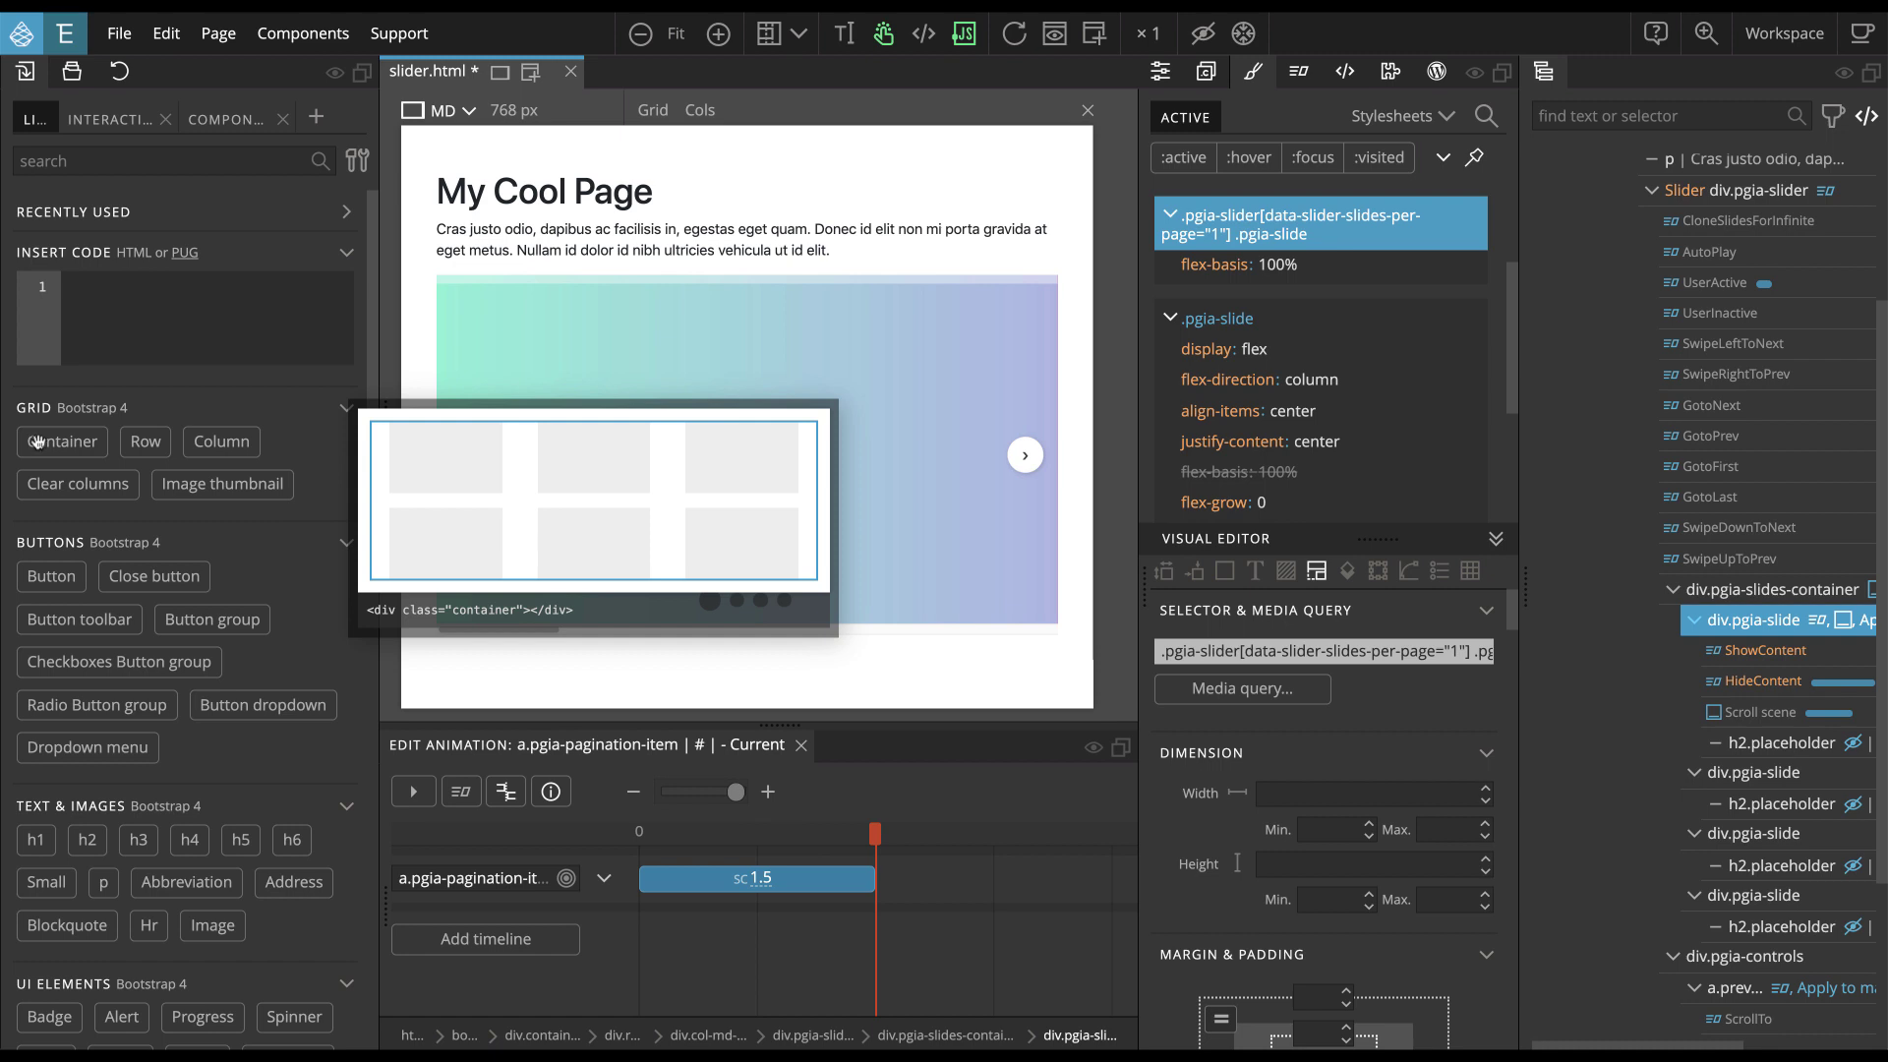
drag(38, 443, 1677, 778)
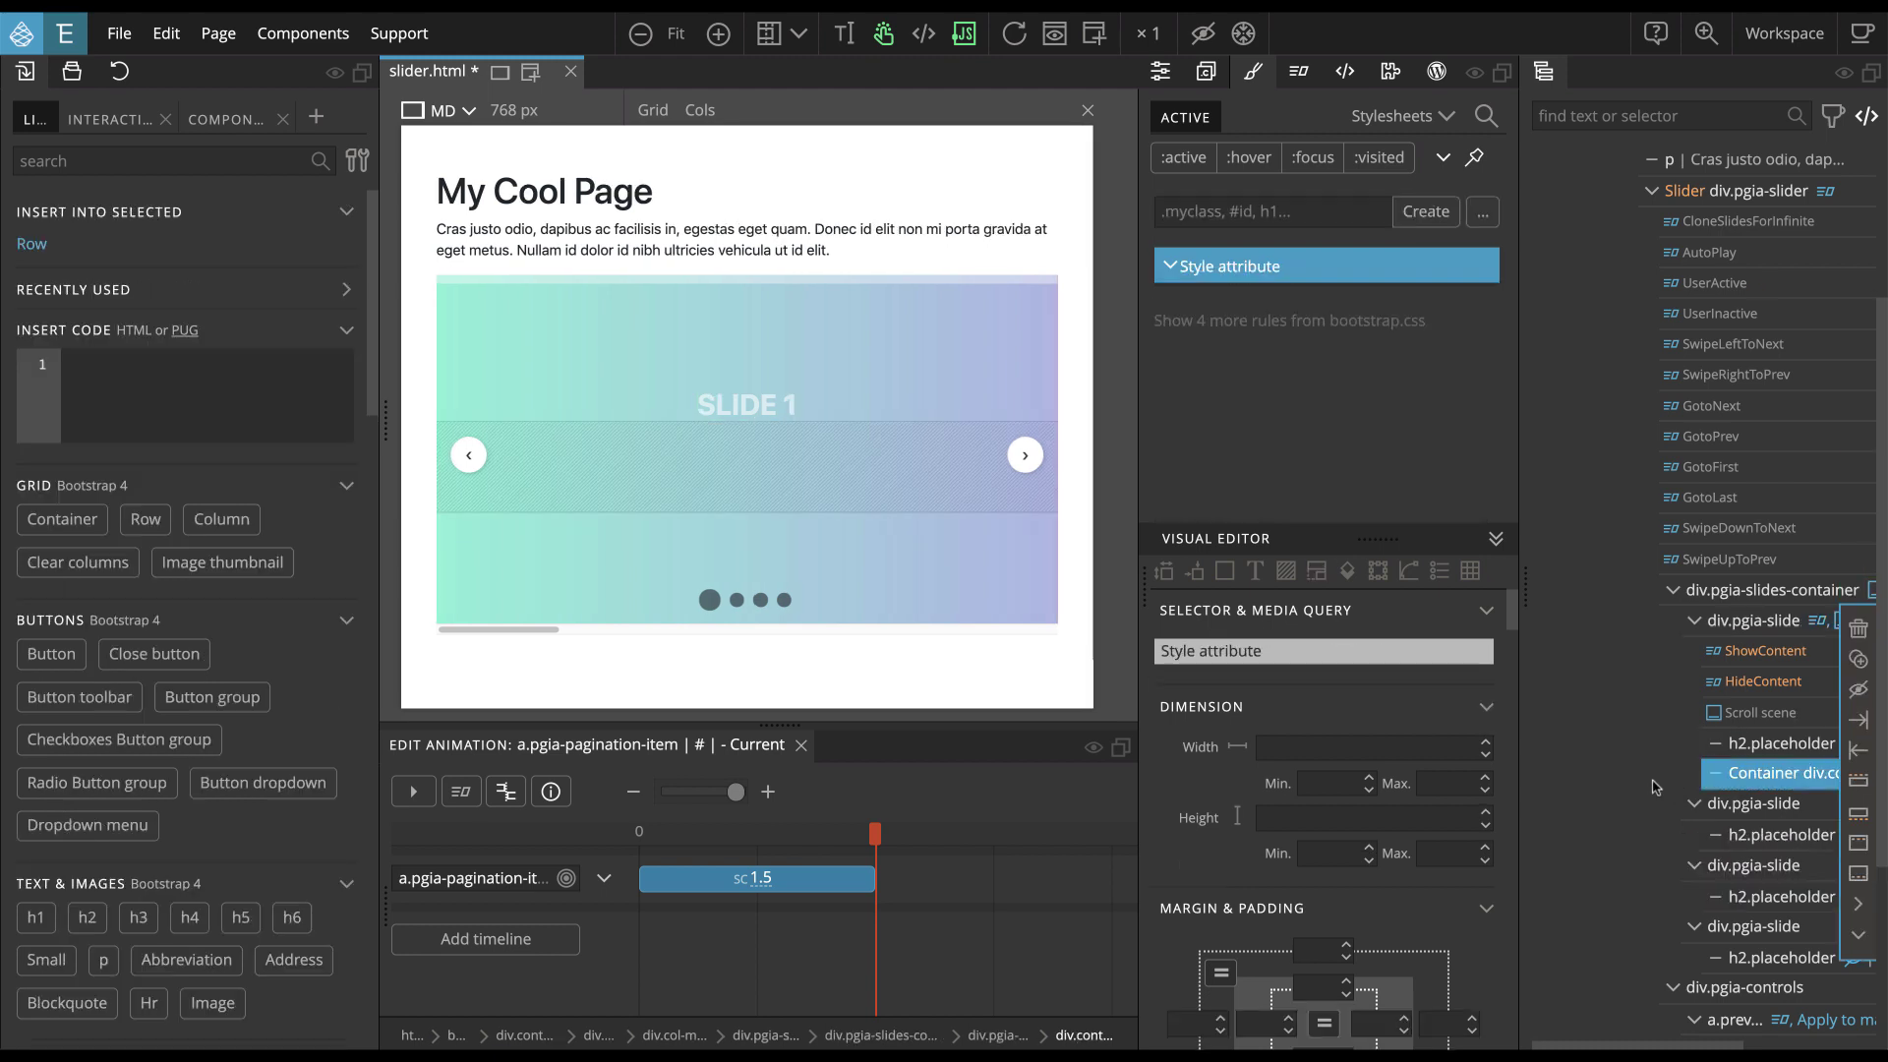
click(1160, 76)
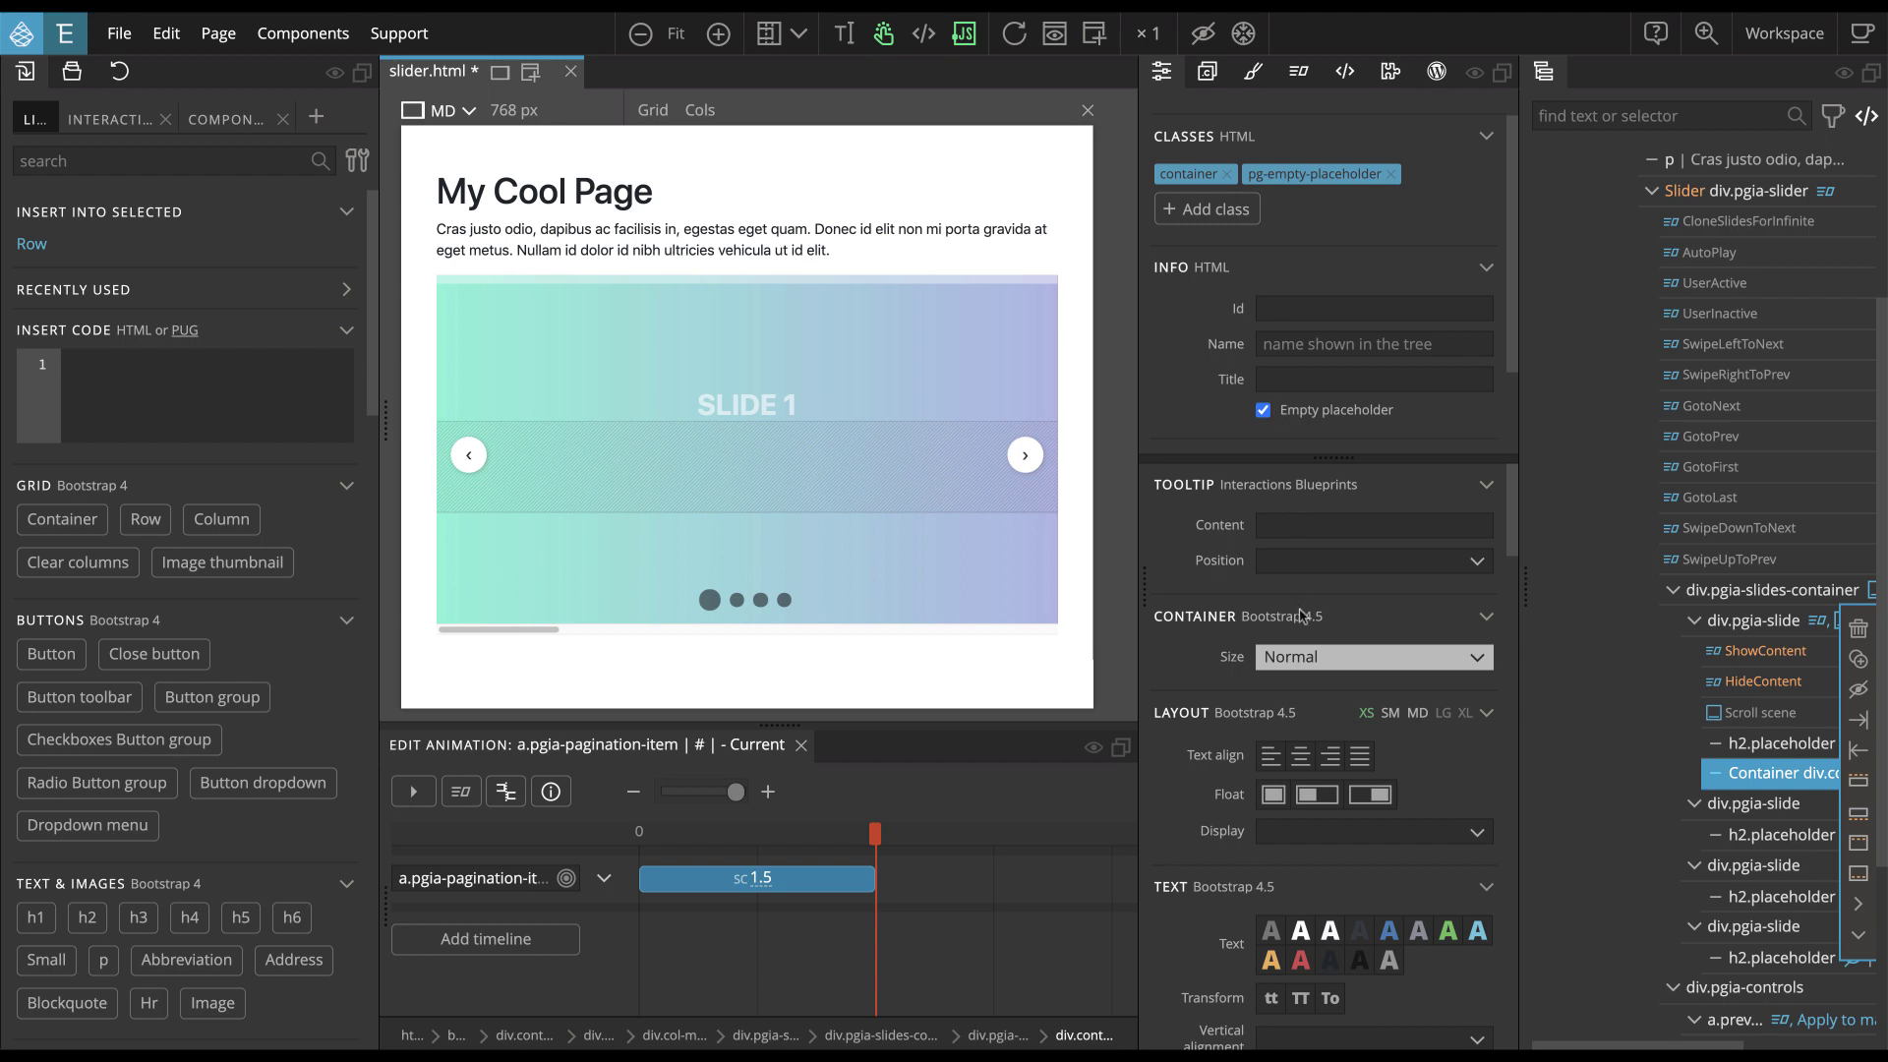
click(1307, 669)
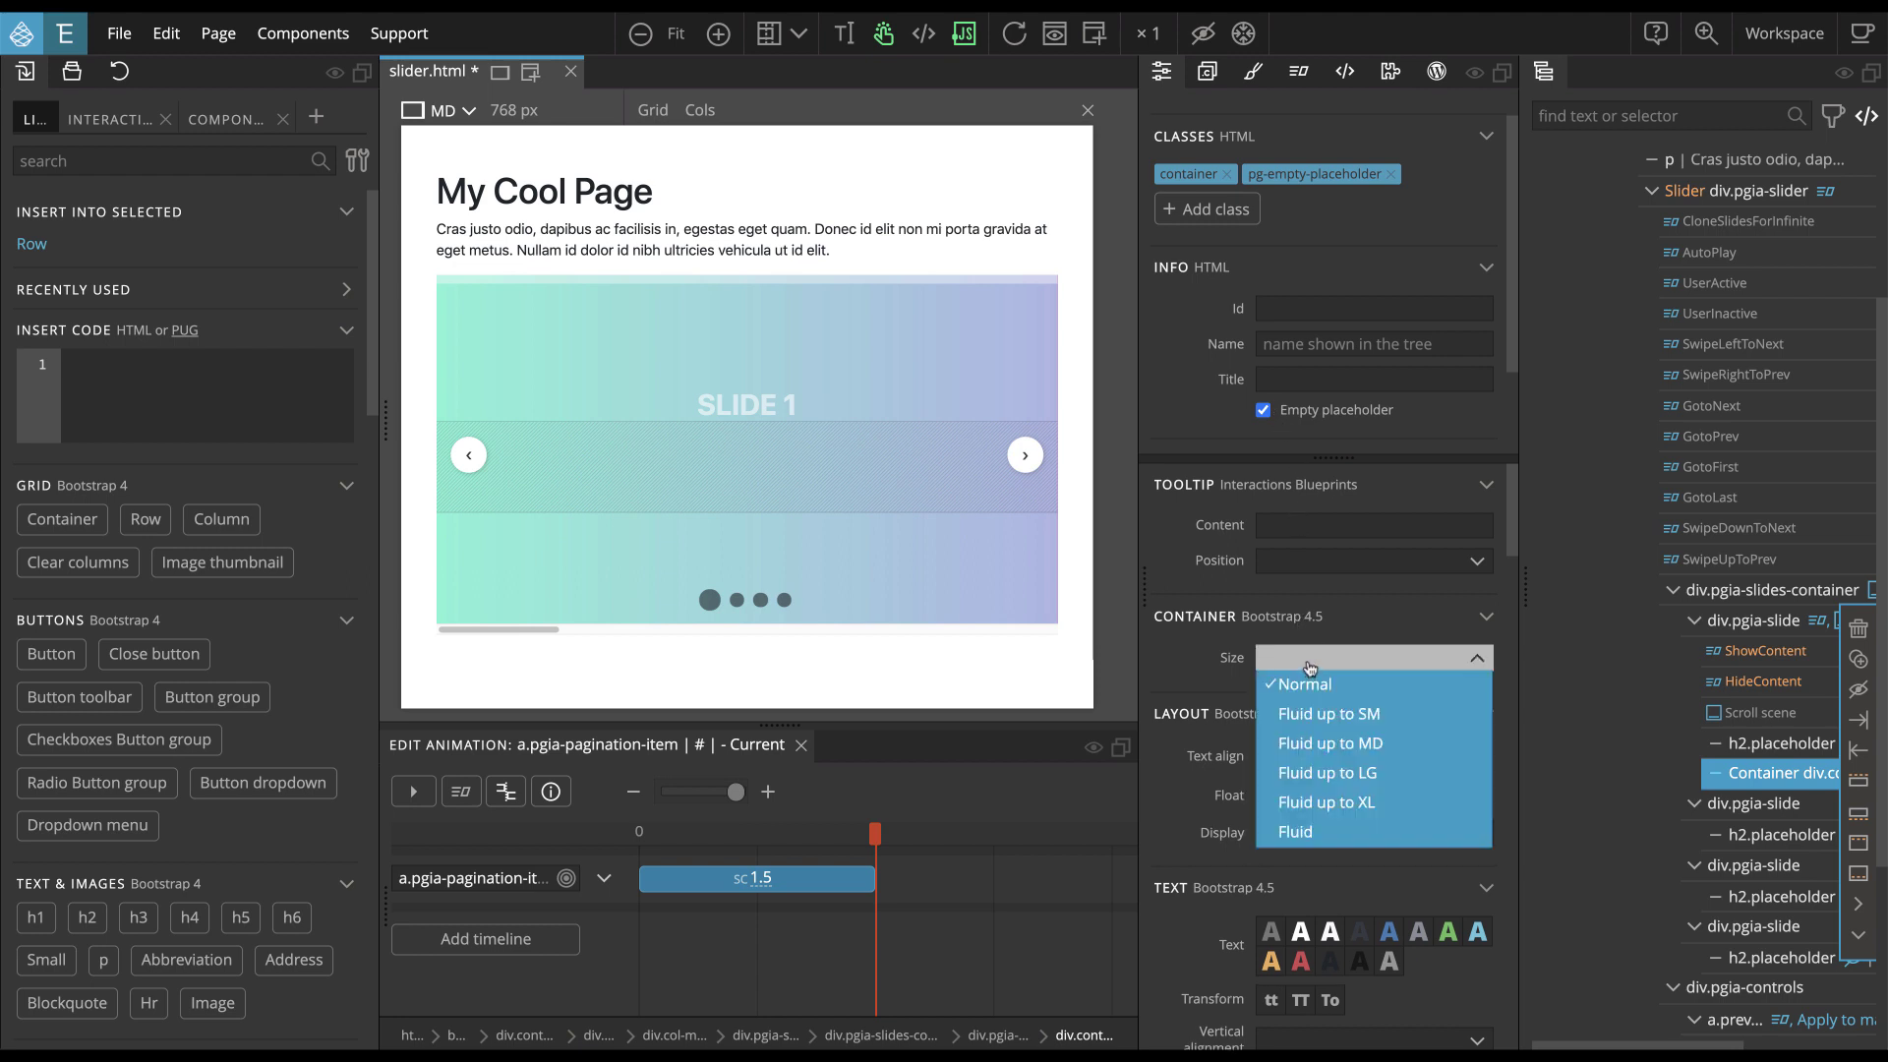
click(1334, 833)
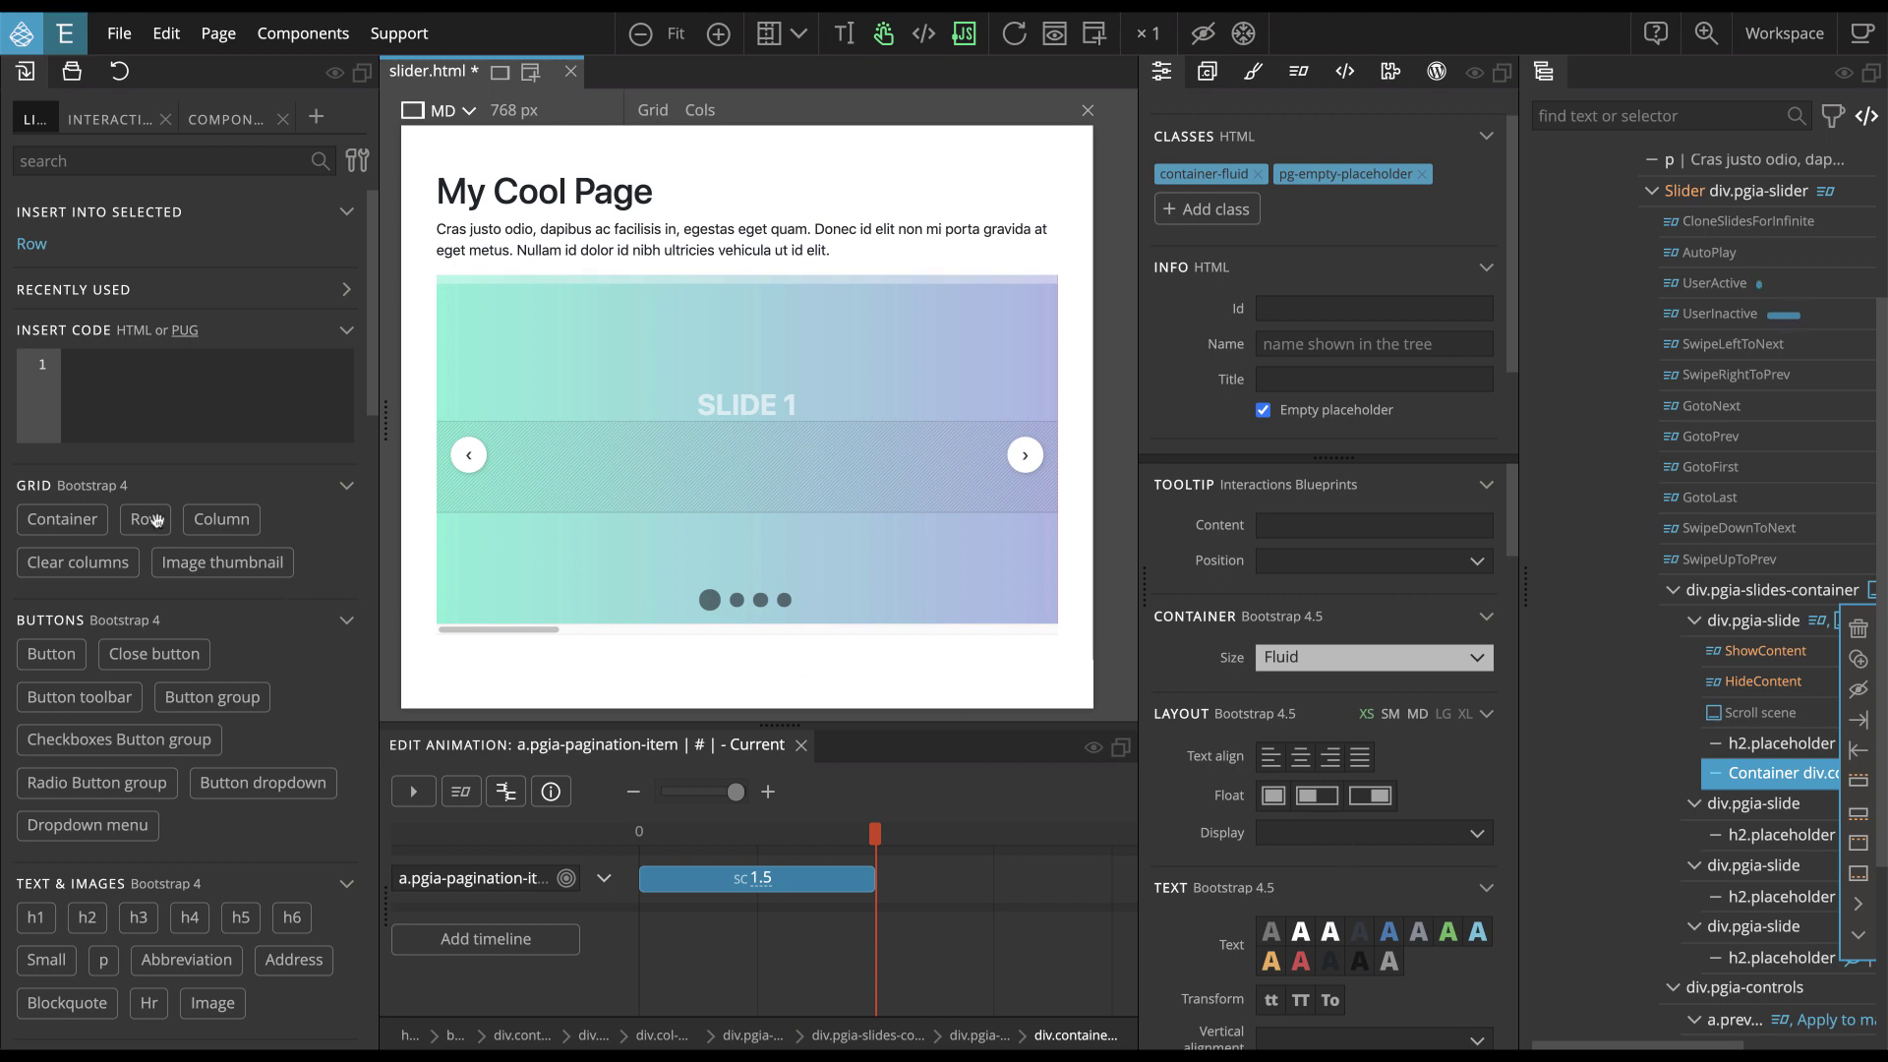
Add a row with one column inside the fluid container and widen the column to MD 8 using the display helpers
drag(145, 519, 602, 468)
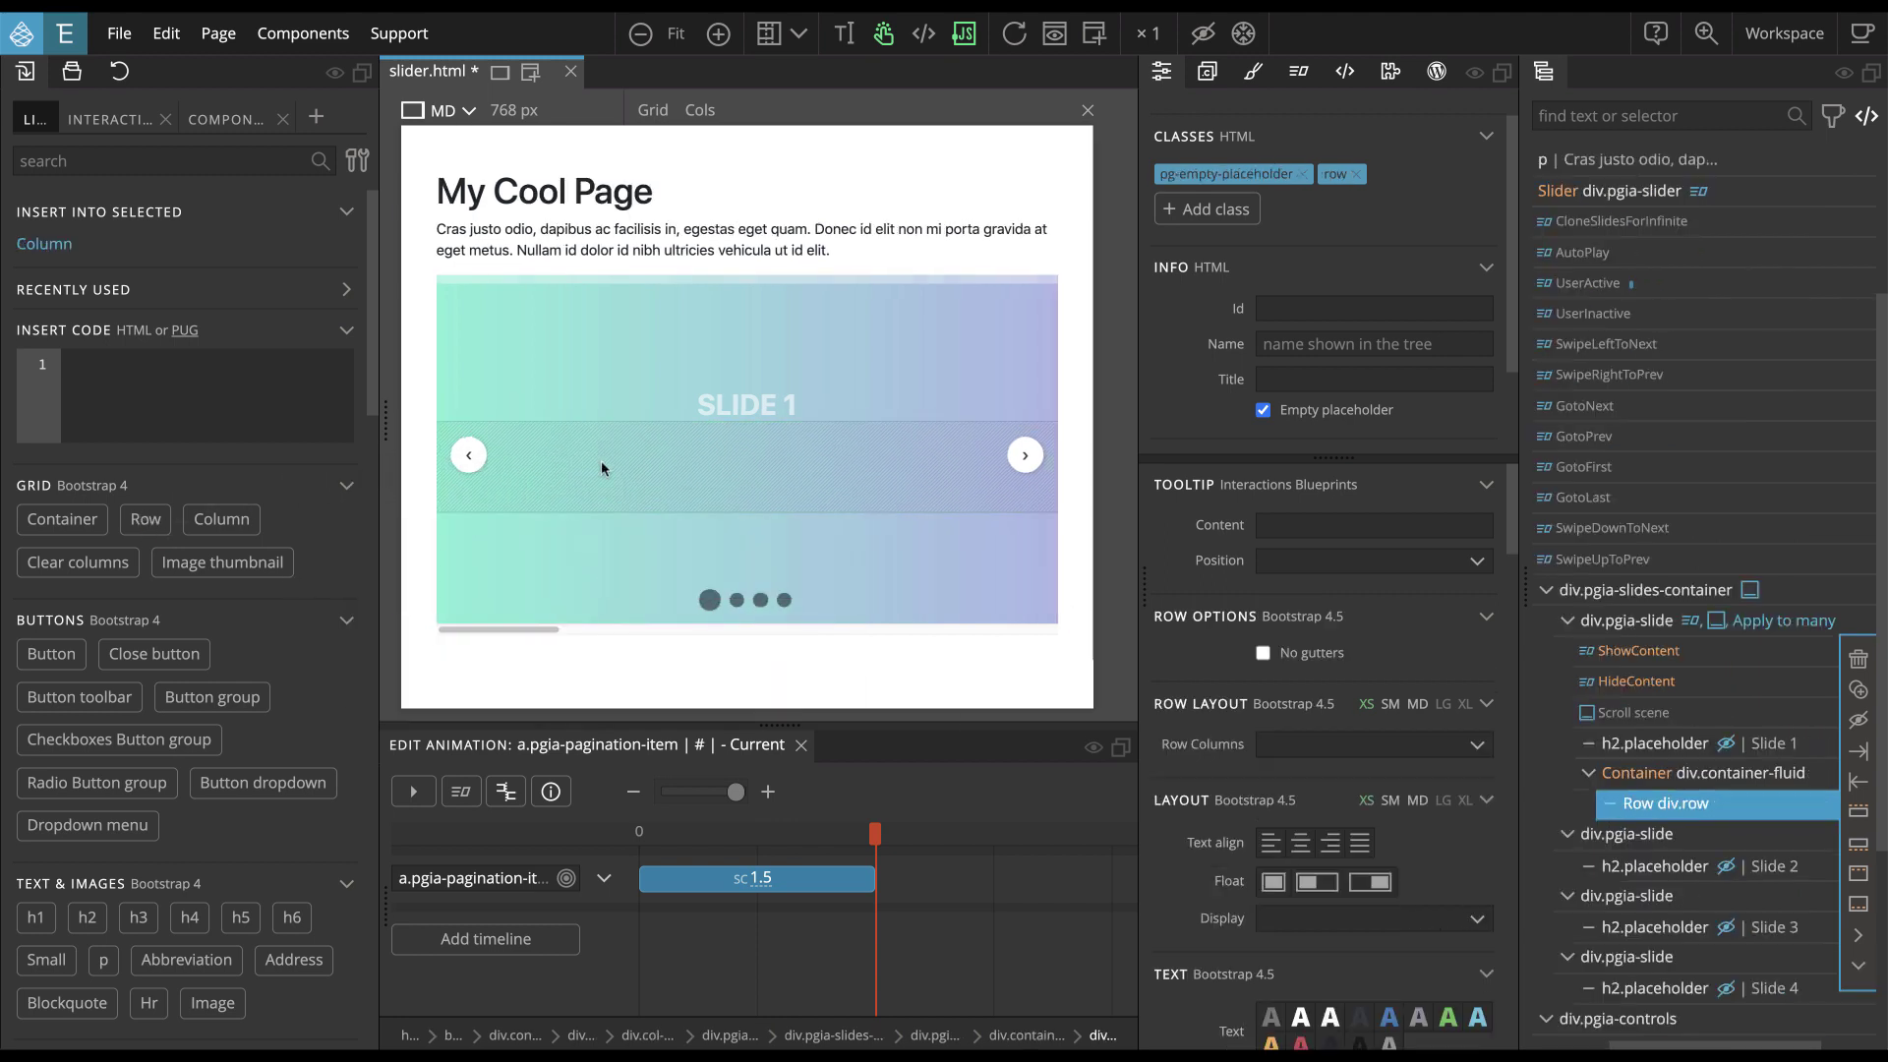
drag(183, 515, 648, 459)
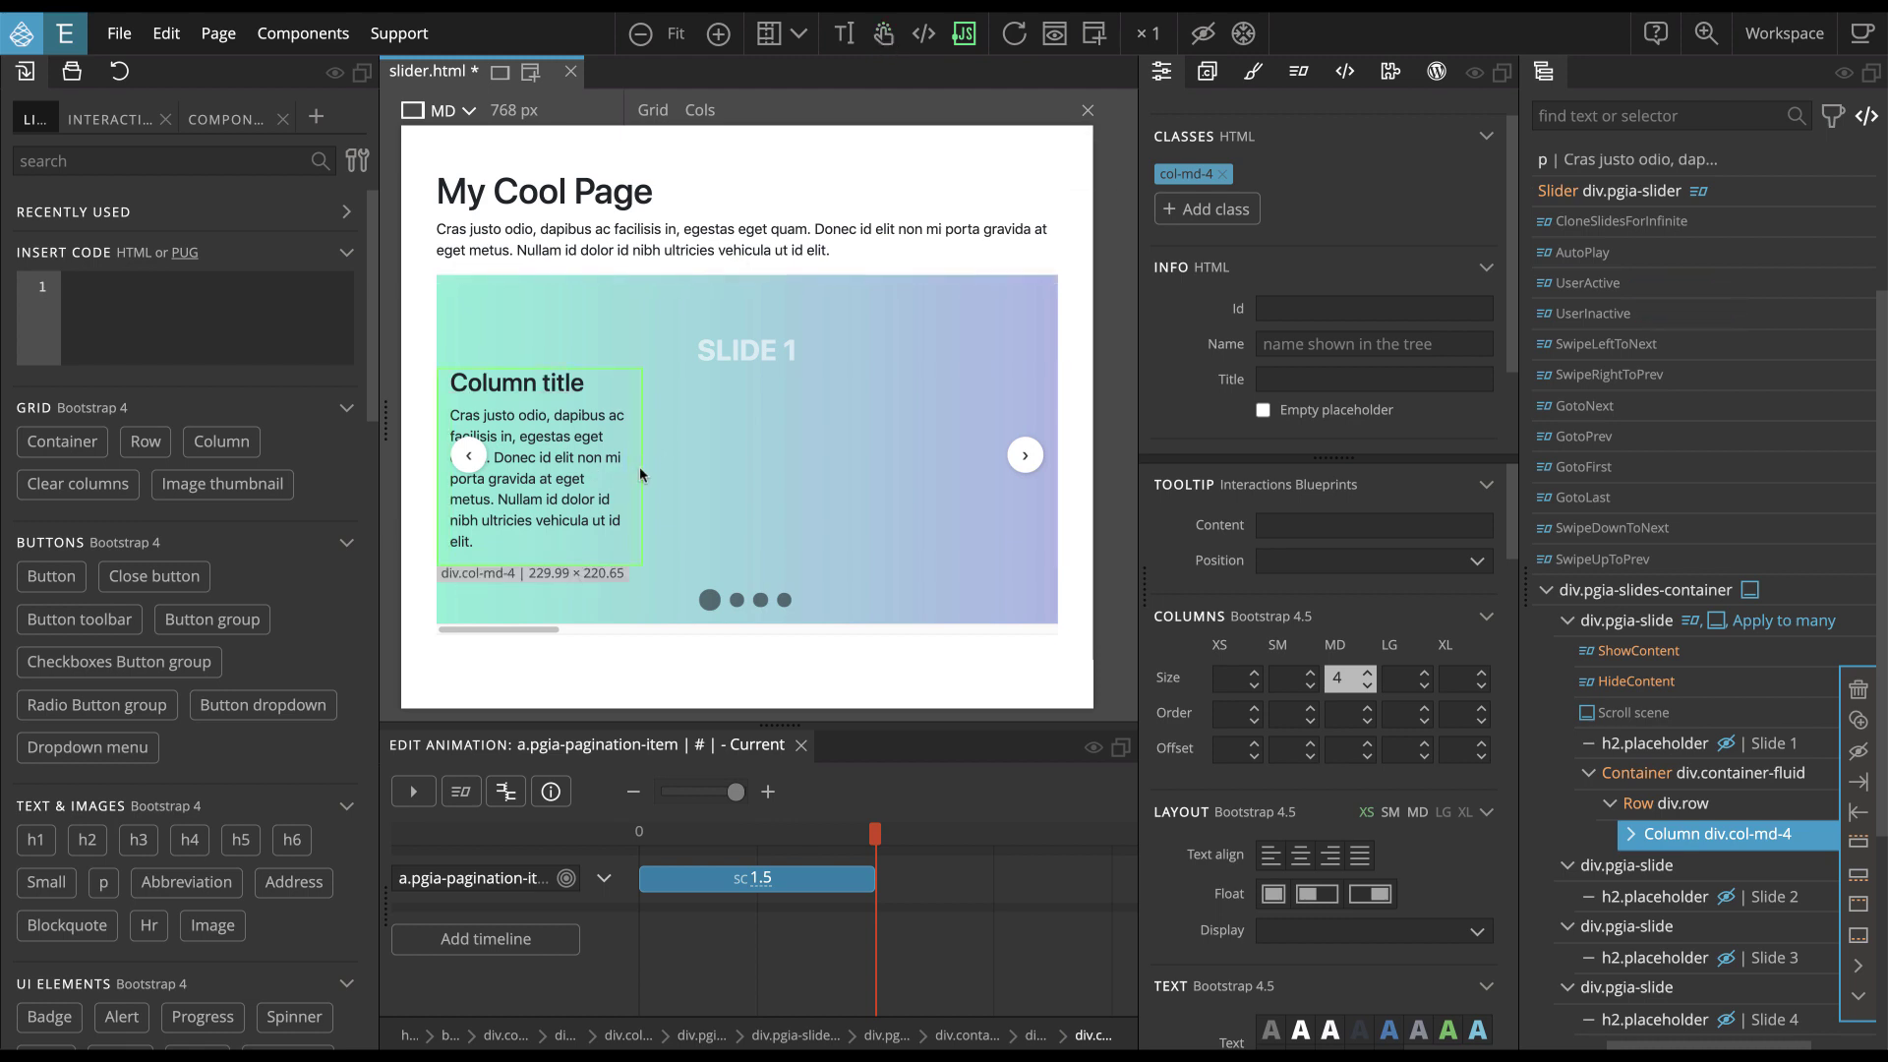
click(768, 34)
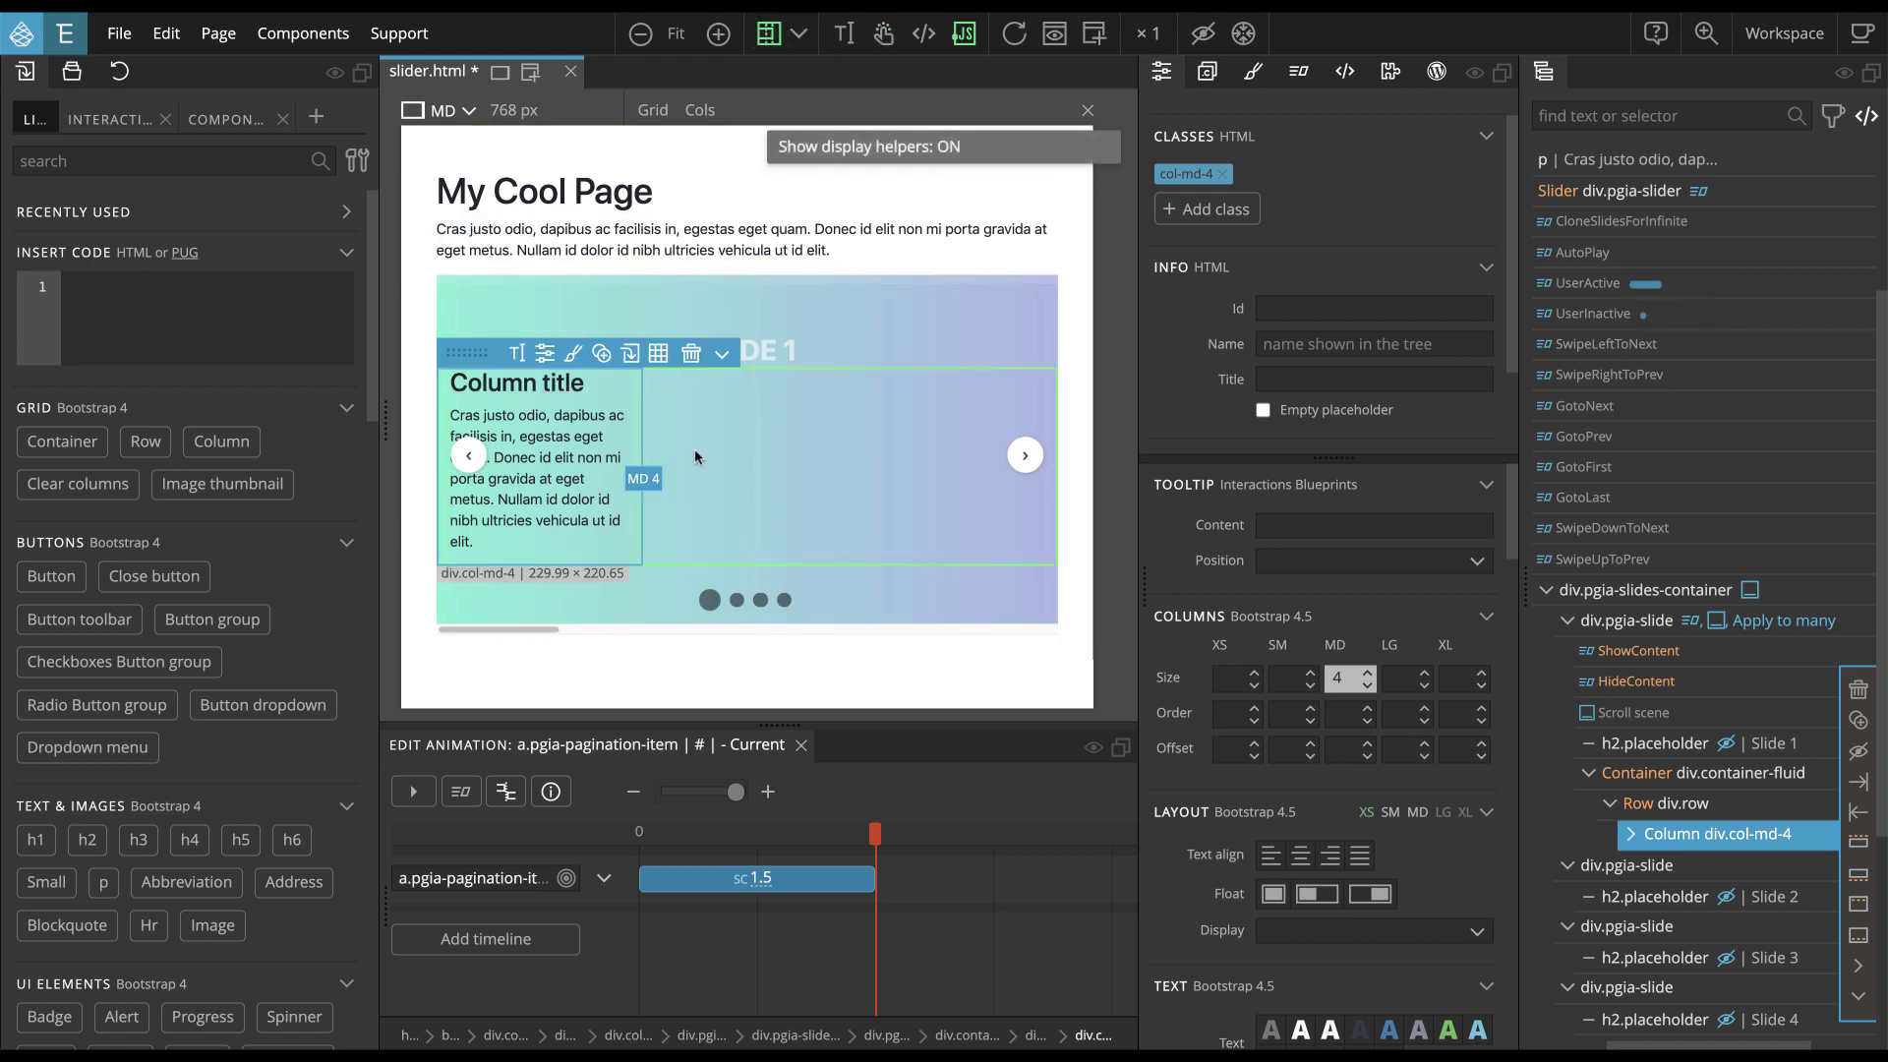
drag(662, 477, 890, 484)
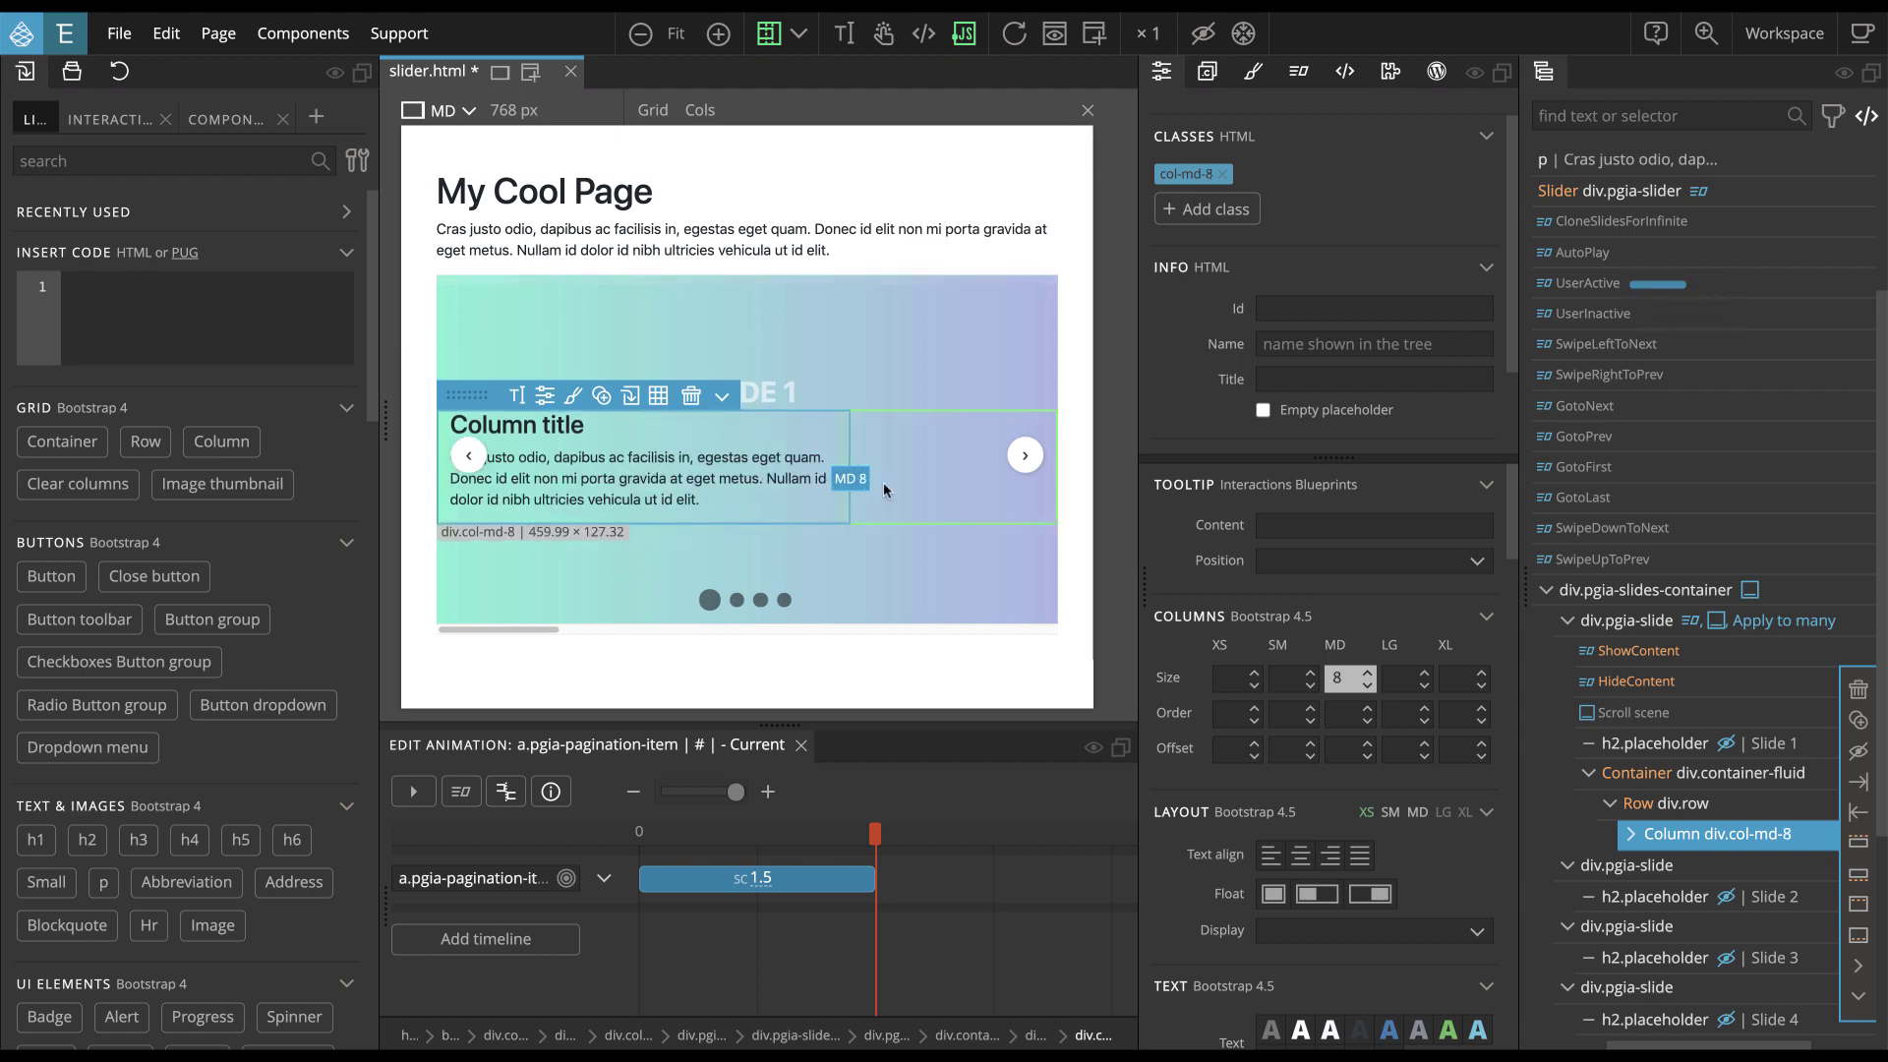
Delete the Slide 1 placeholder heading and set the content column's MD offset to 2
click(1632, 748)
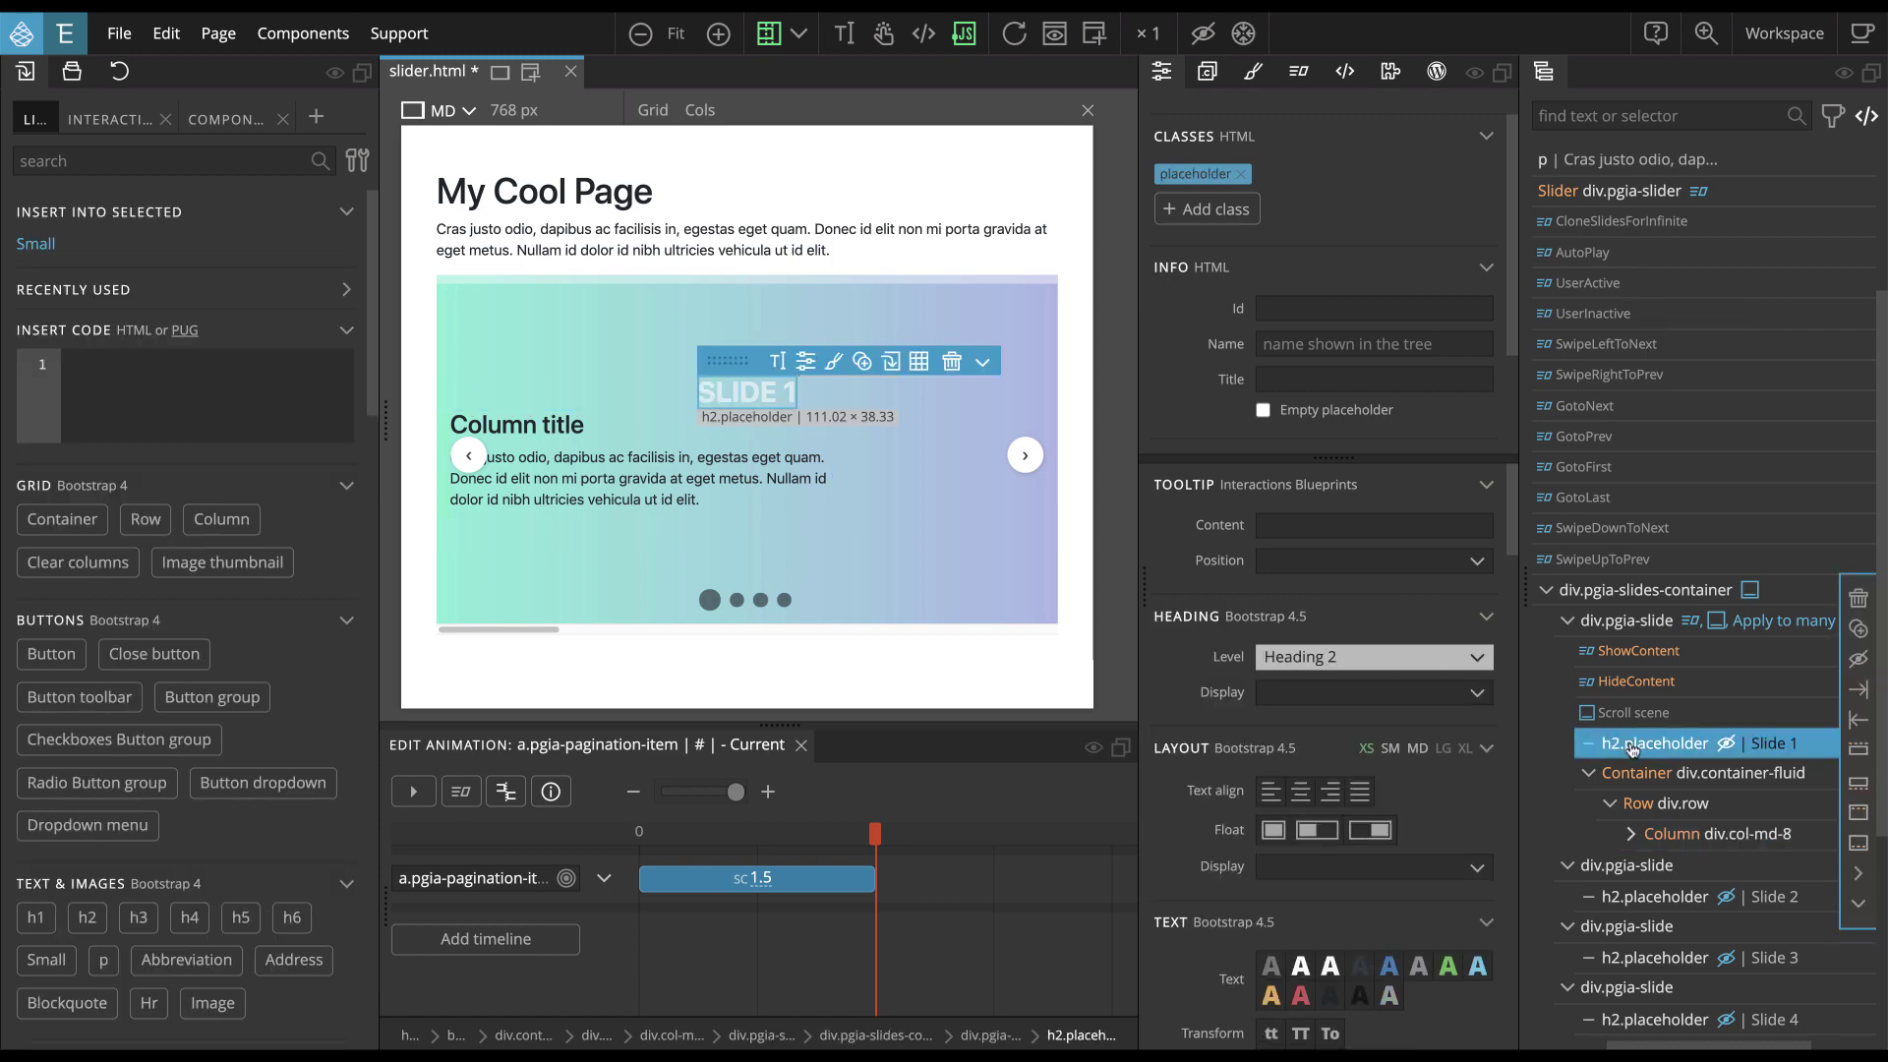
key(Delete)
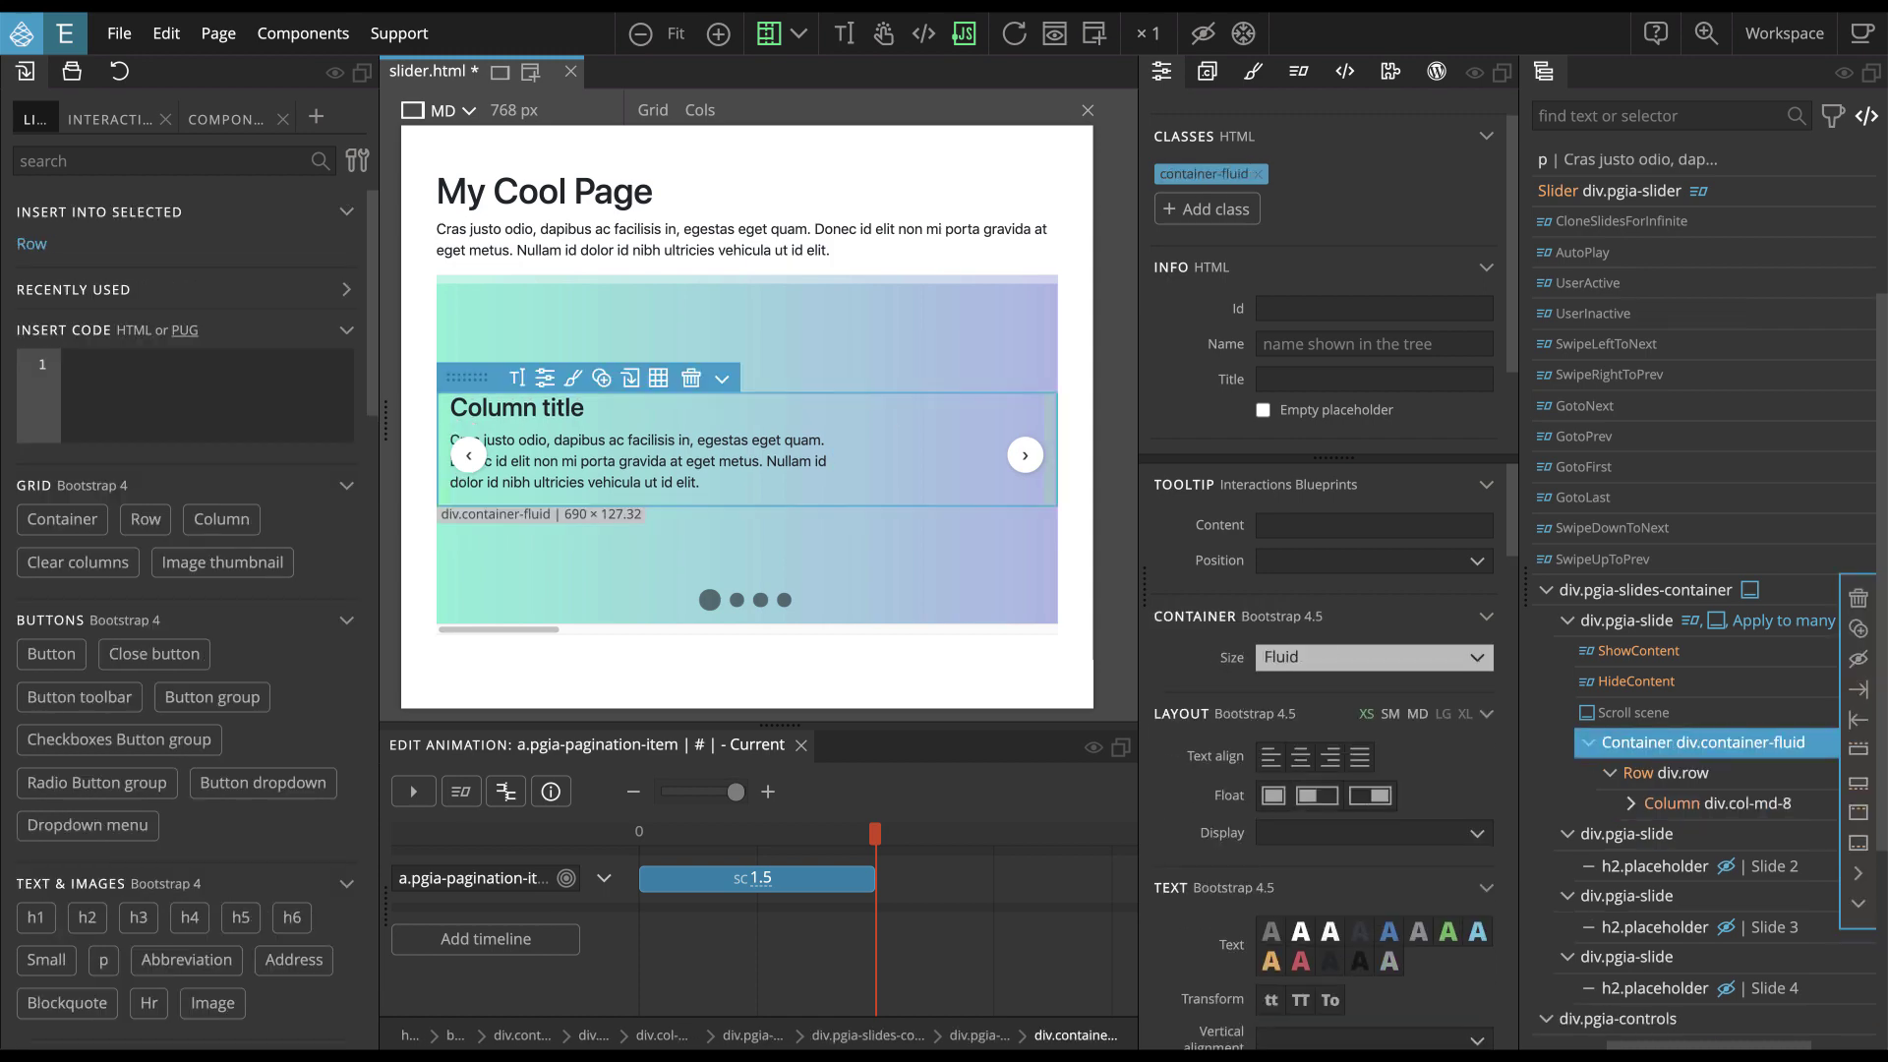
click(1668, 805)
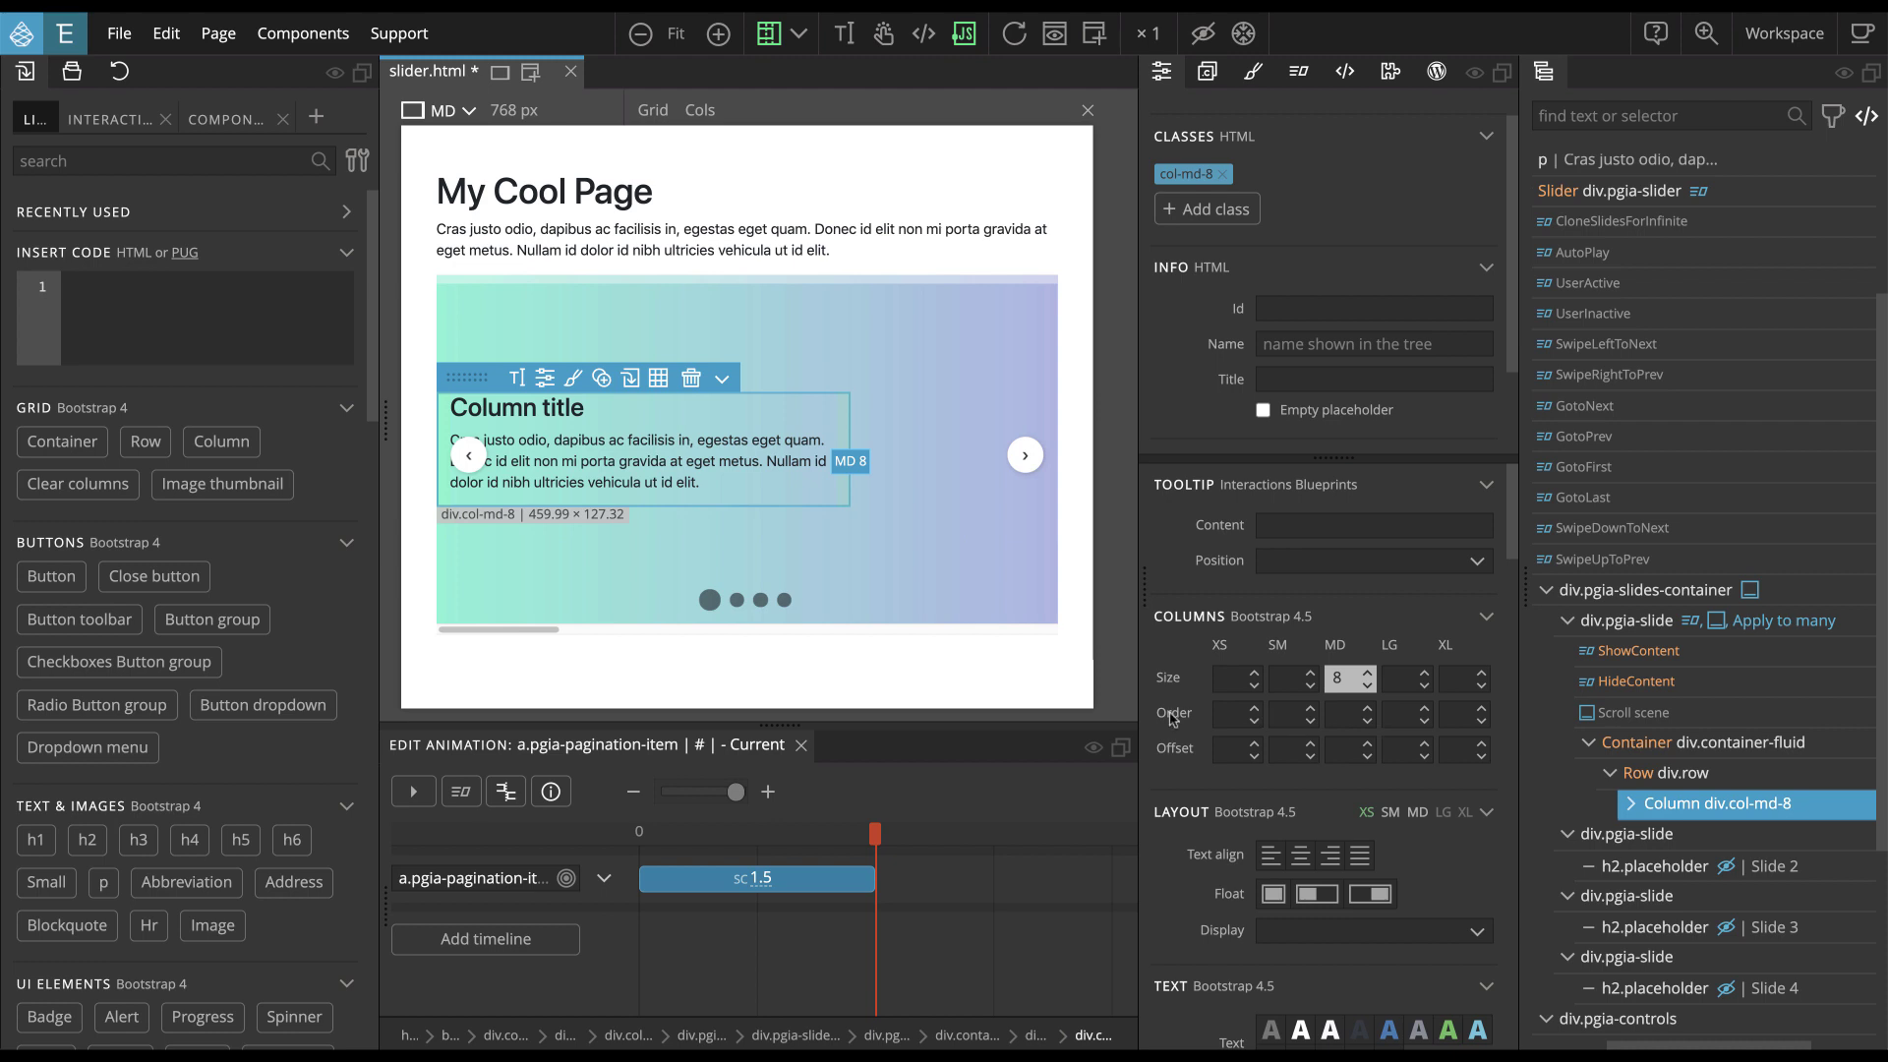
click(1362, 749)
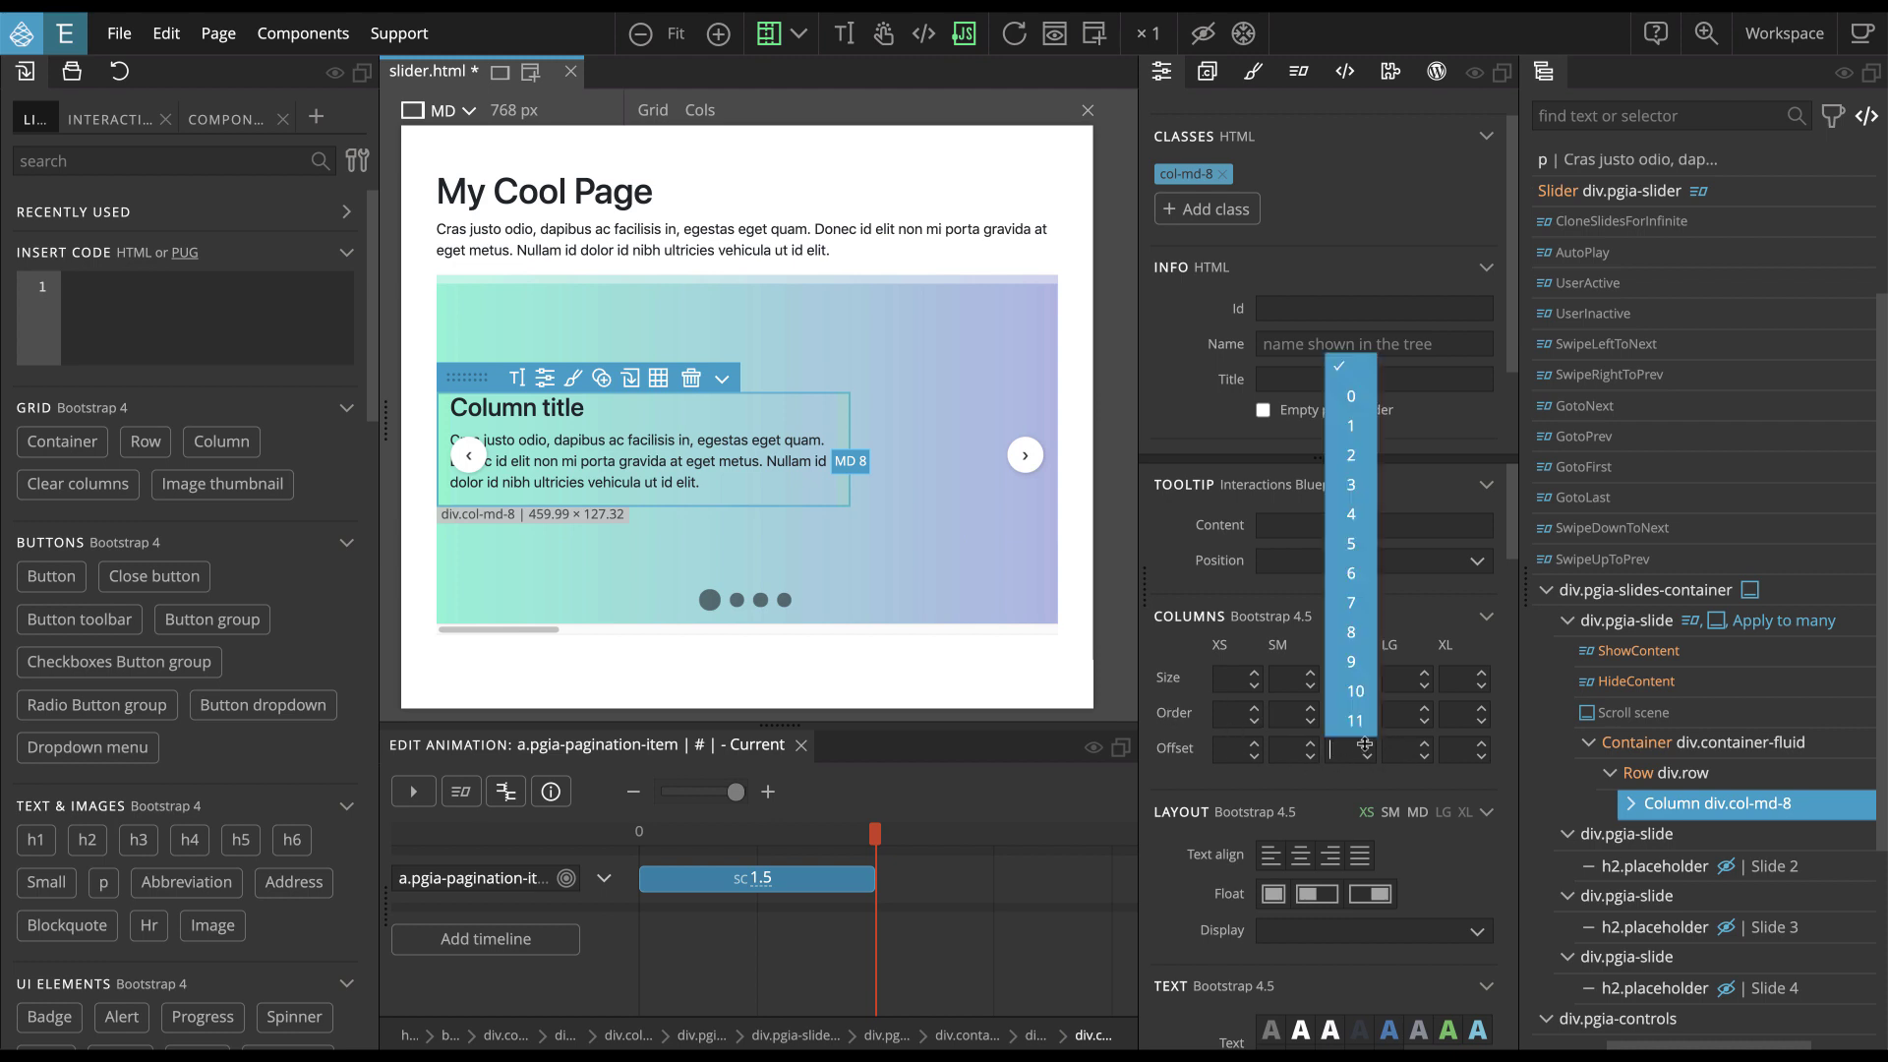
click(1354, 428)
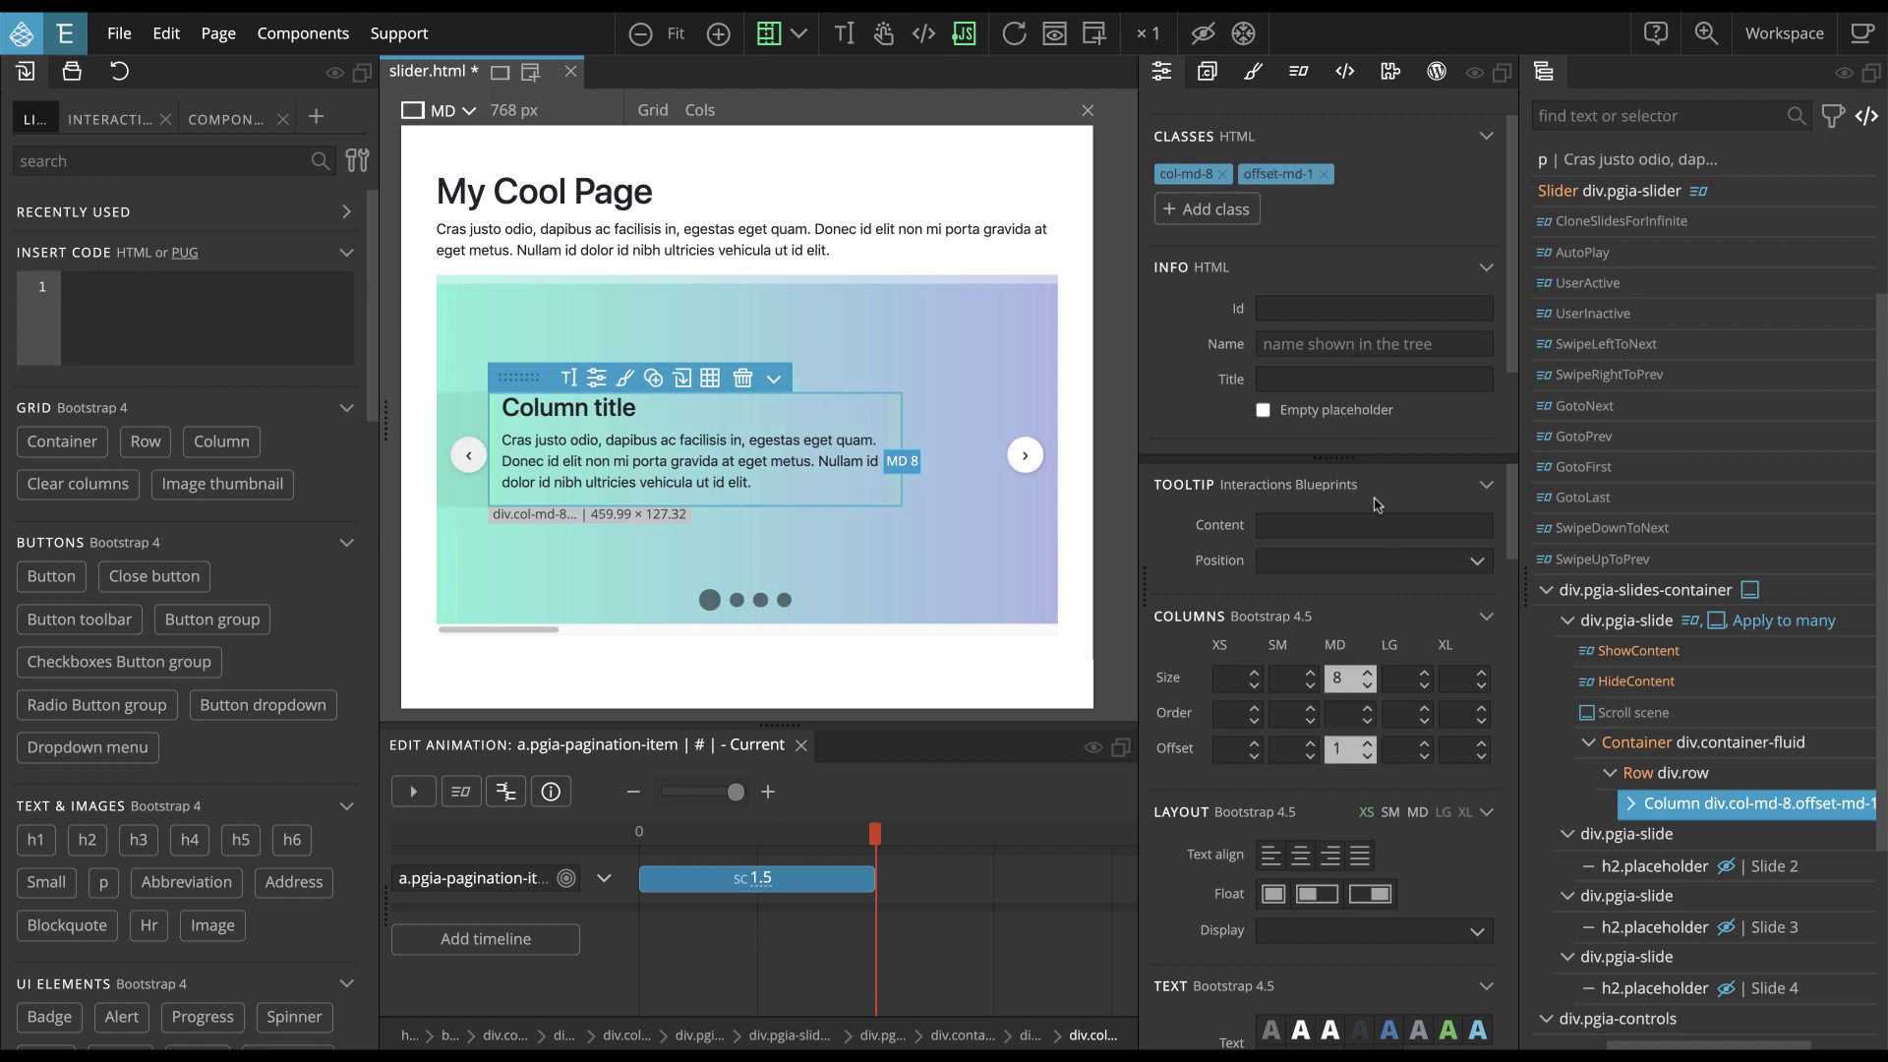
click(1366, 754)
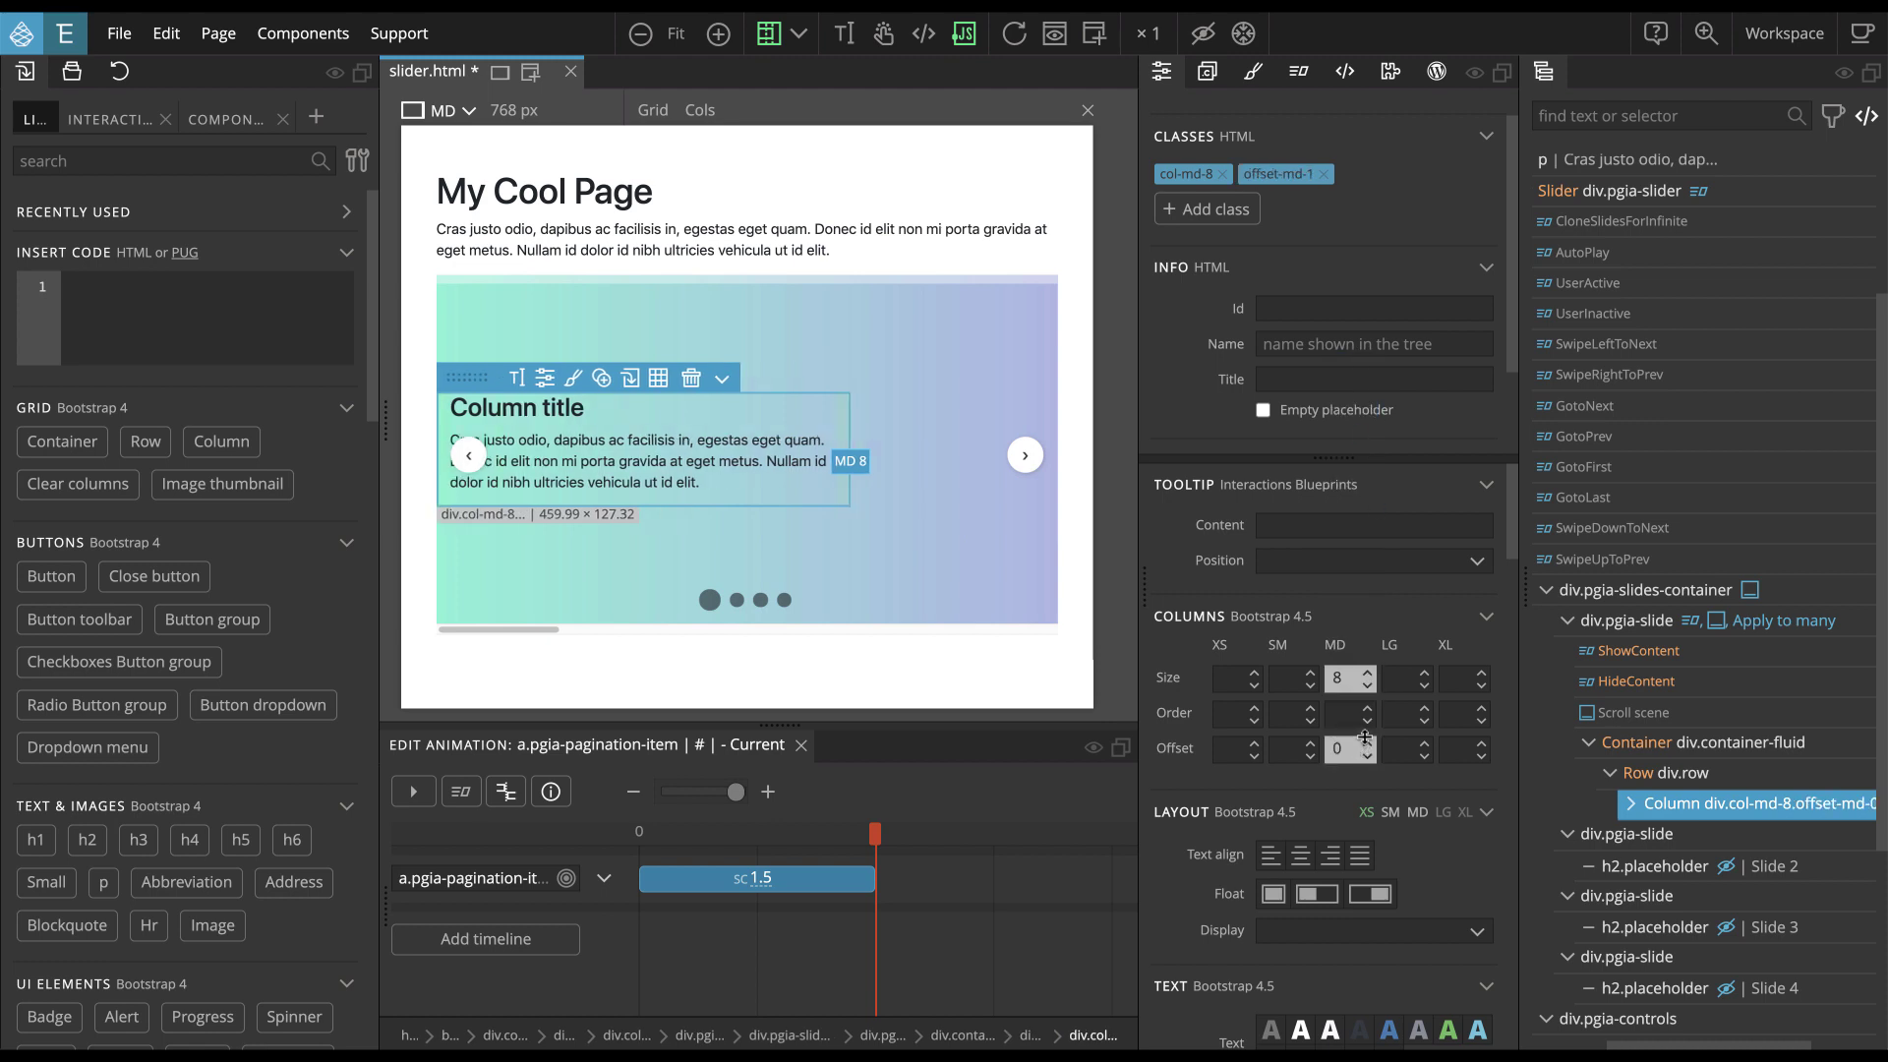
click(1367, 742)
click(1367, 742)
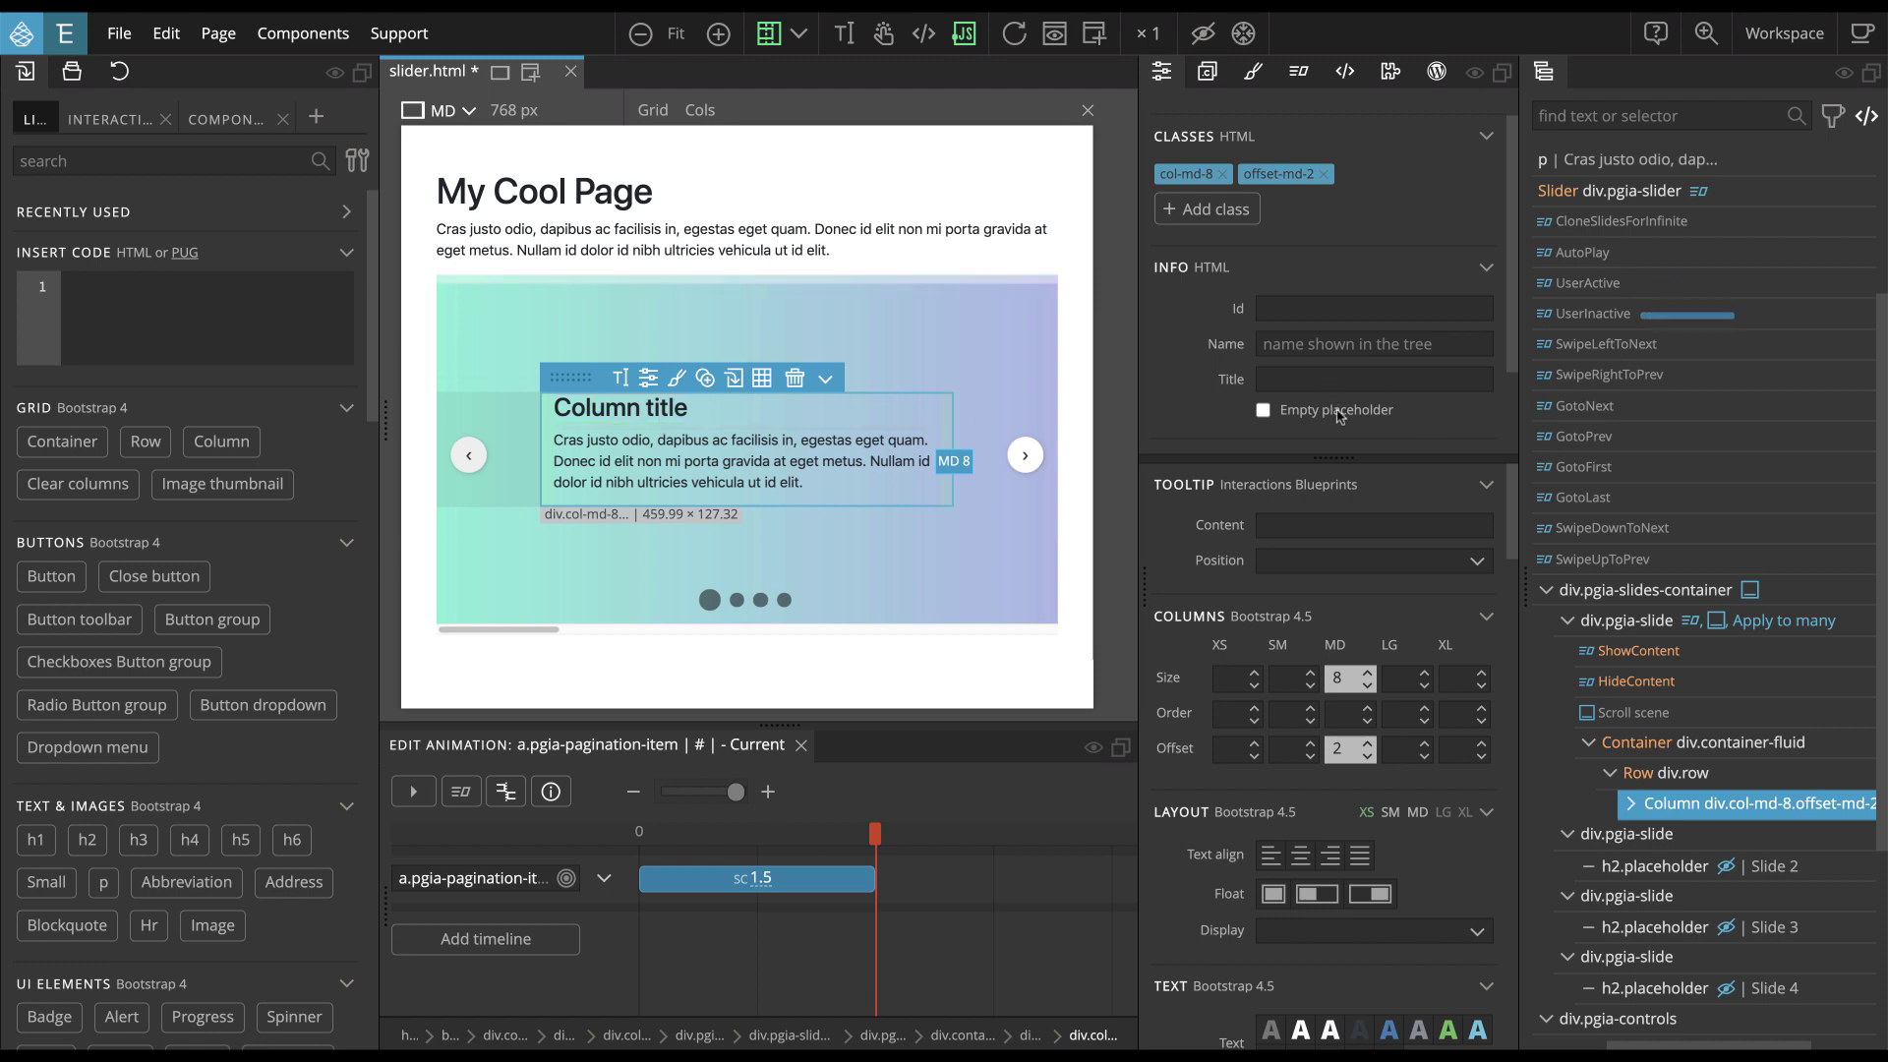
On the first slide's style attribute, try start alignment for its items and set justify-content to flex-start
click(1253, 71)
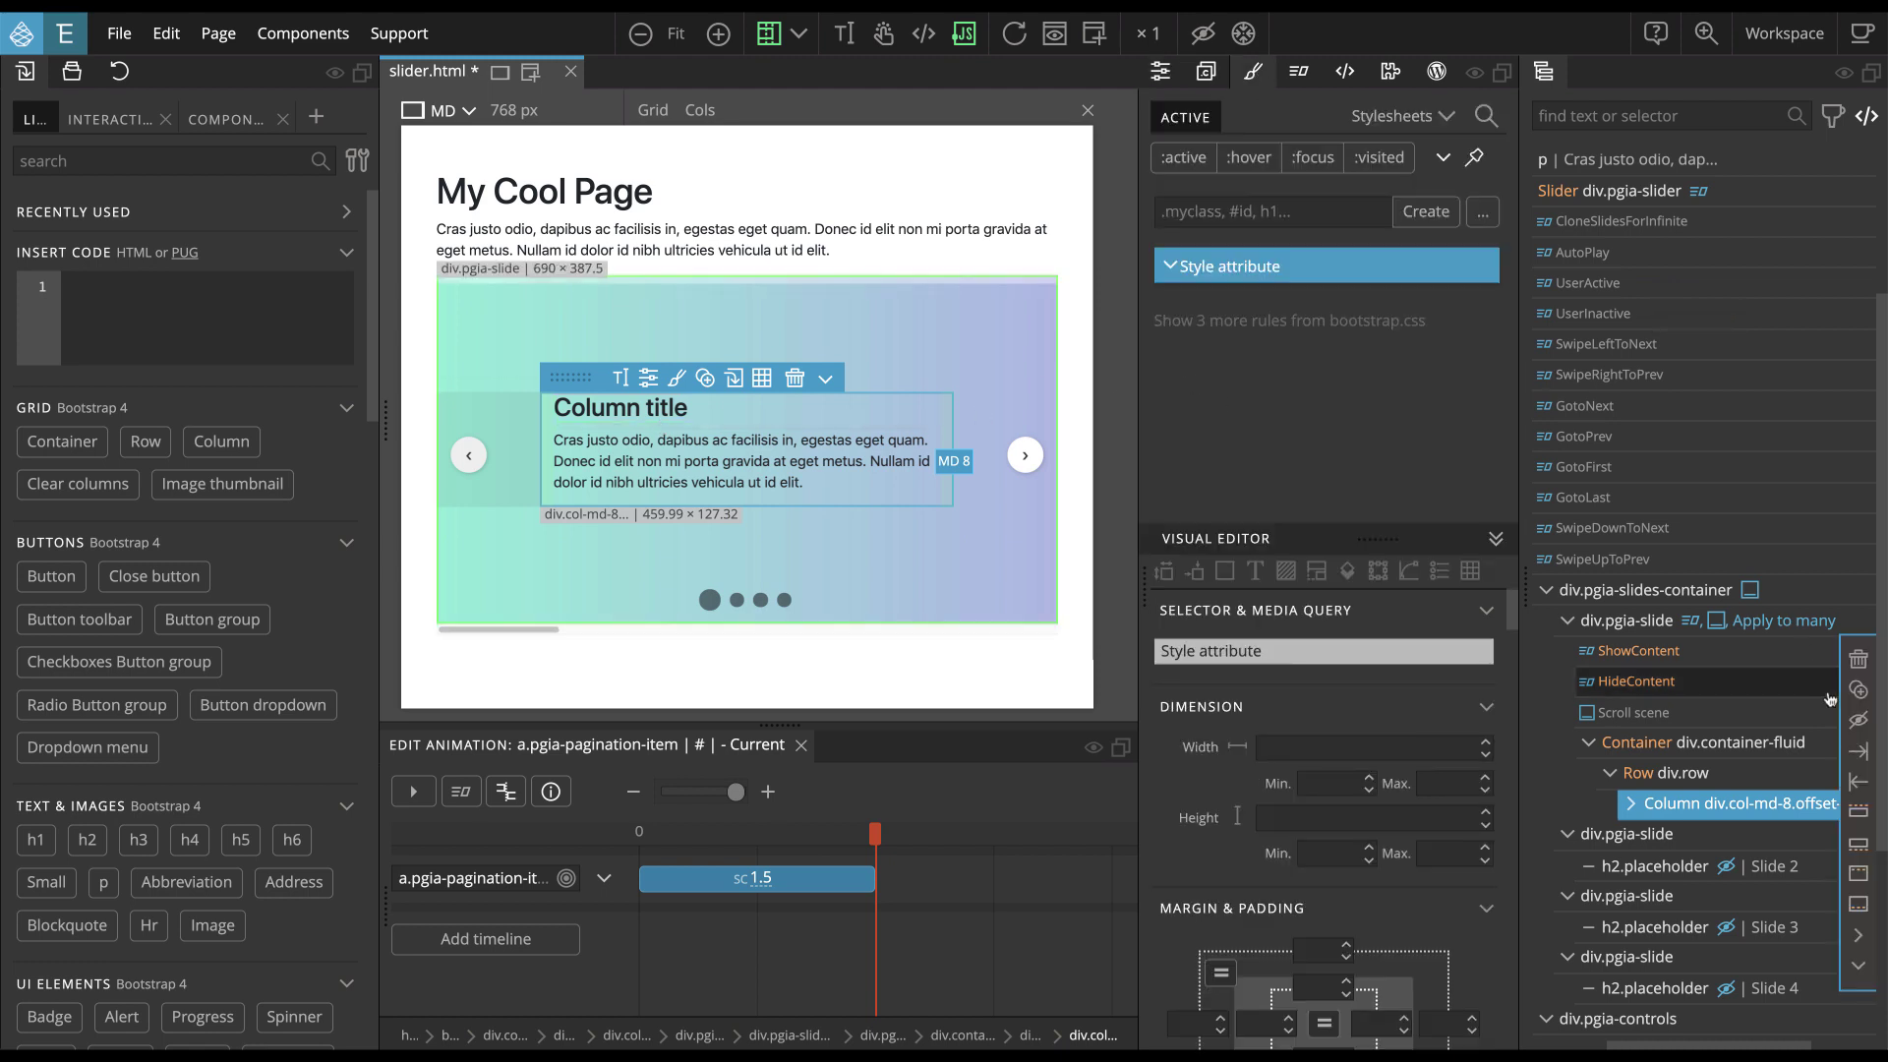
click(1634, 621)
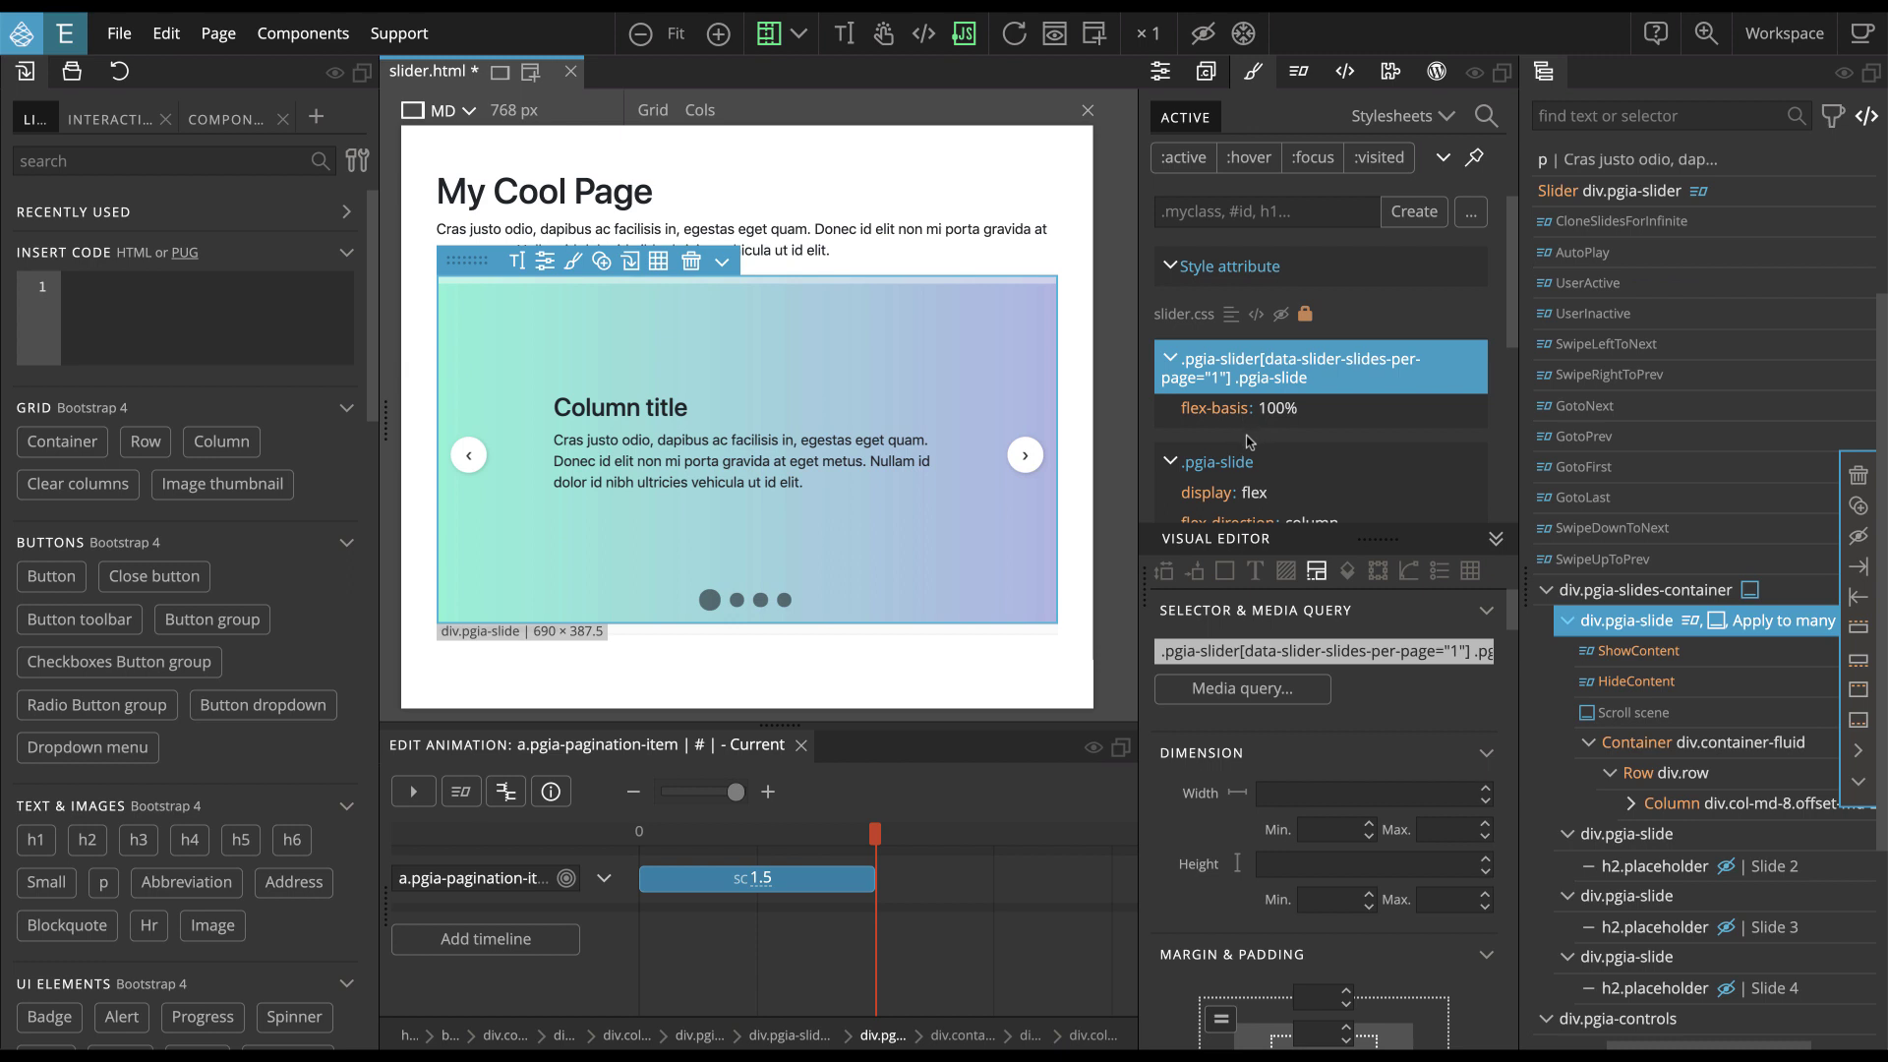
click(1307, 272)
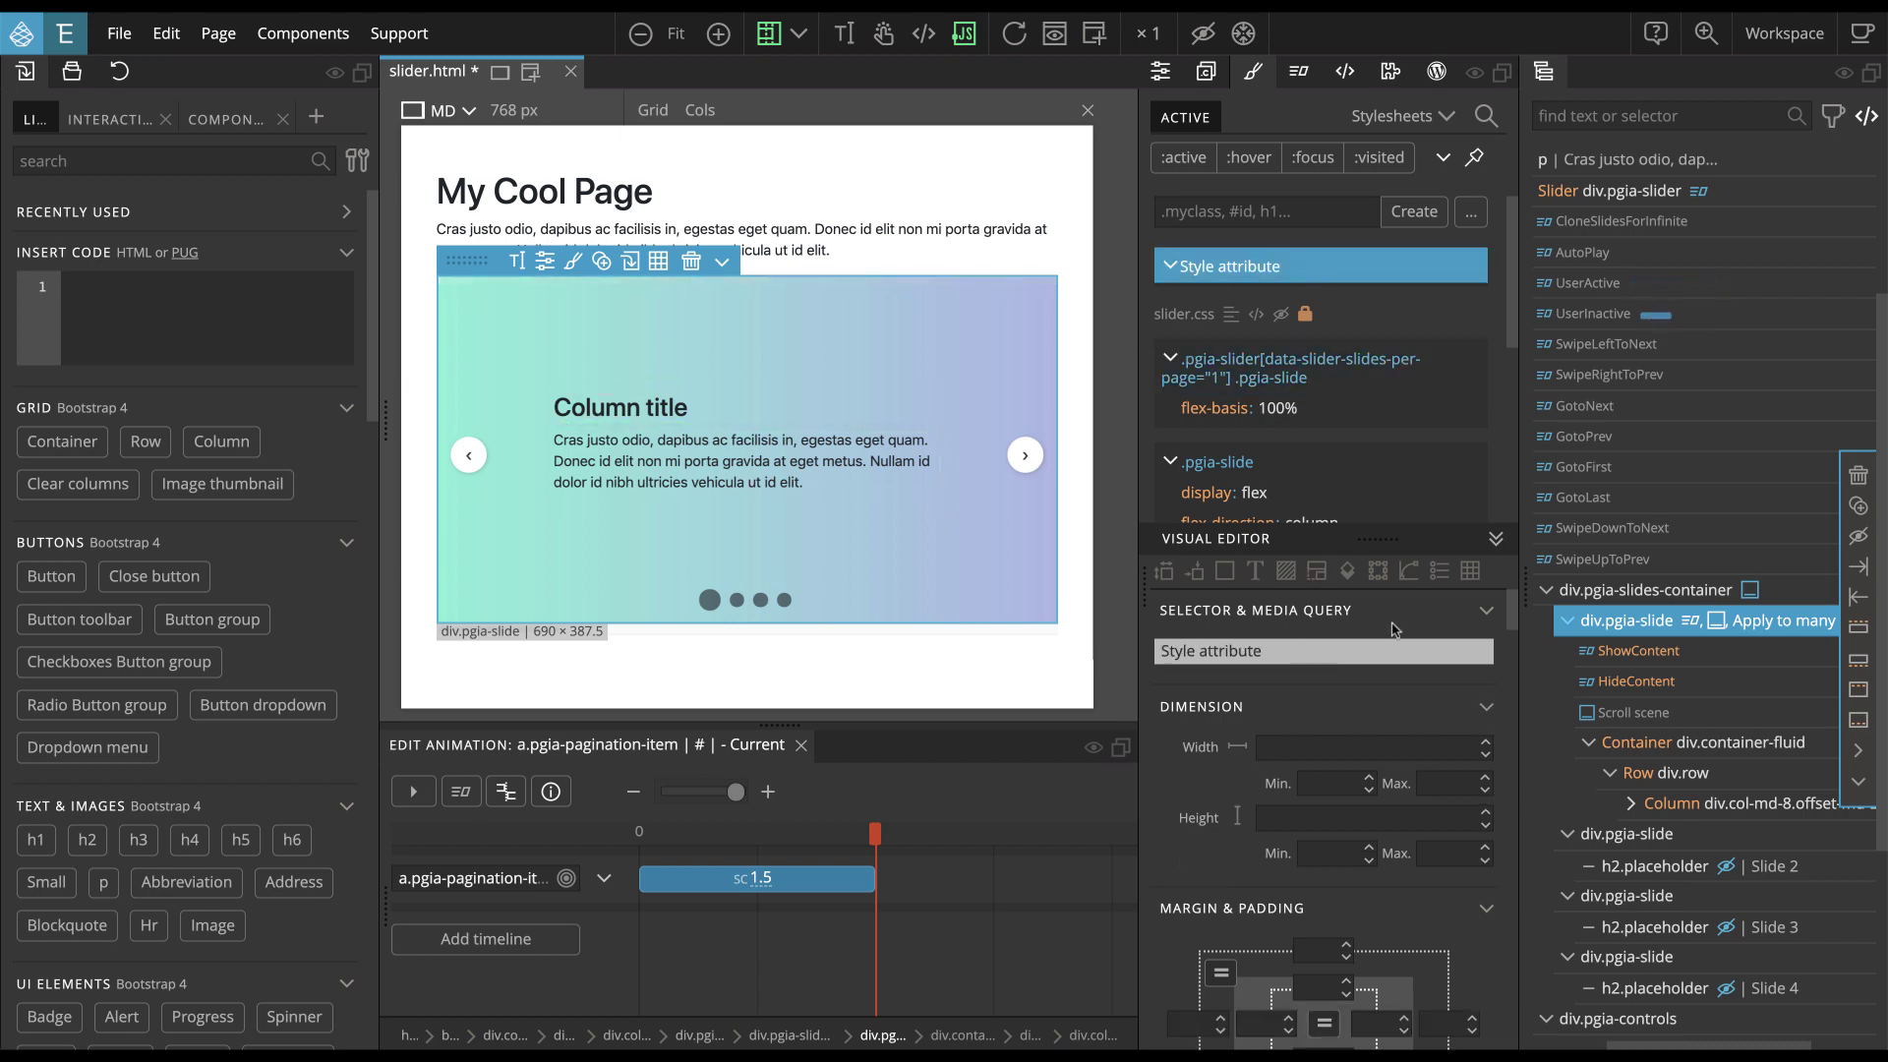
click(1349, 575)
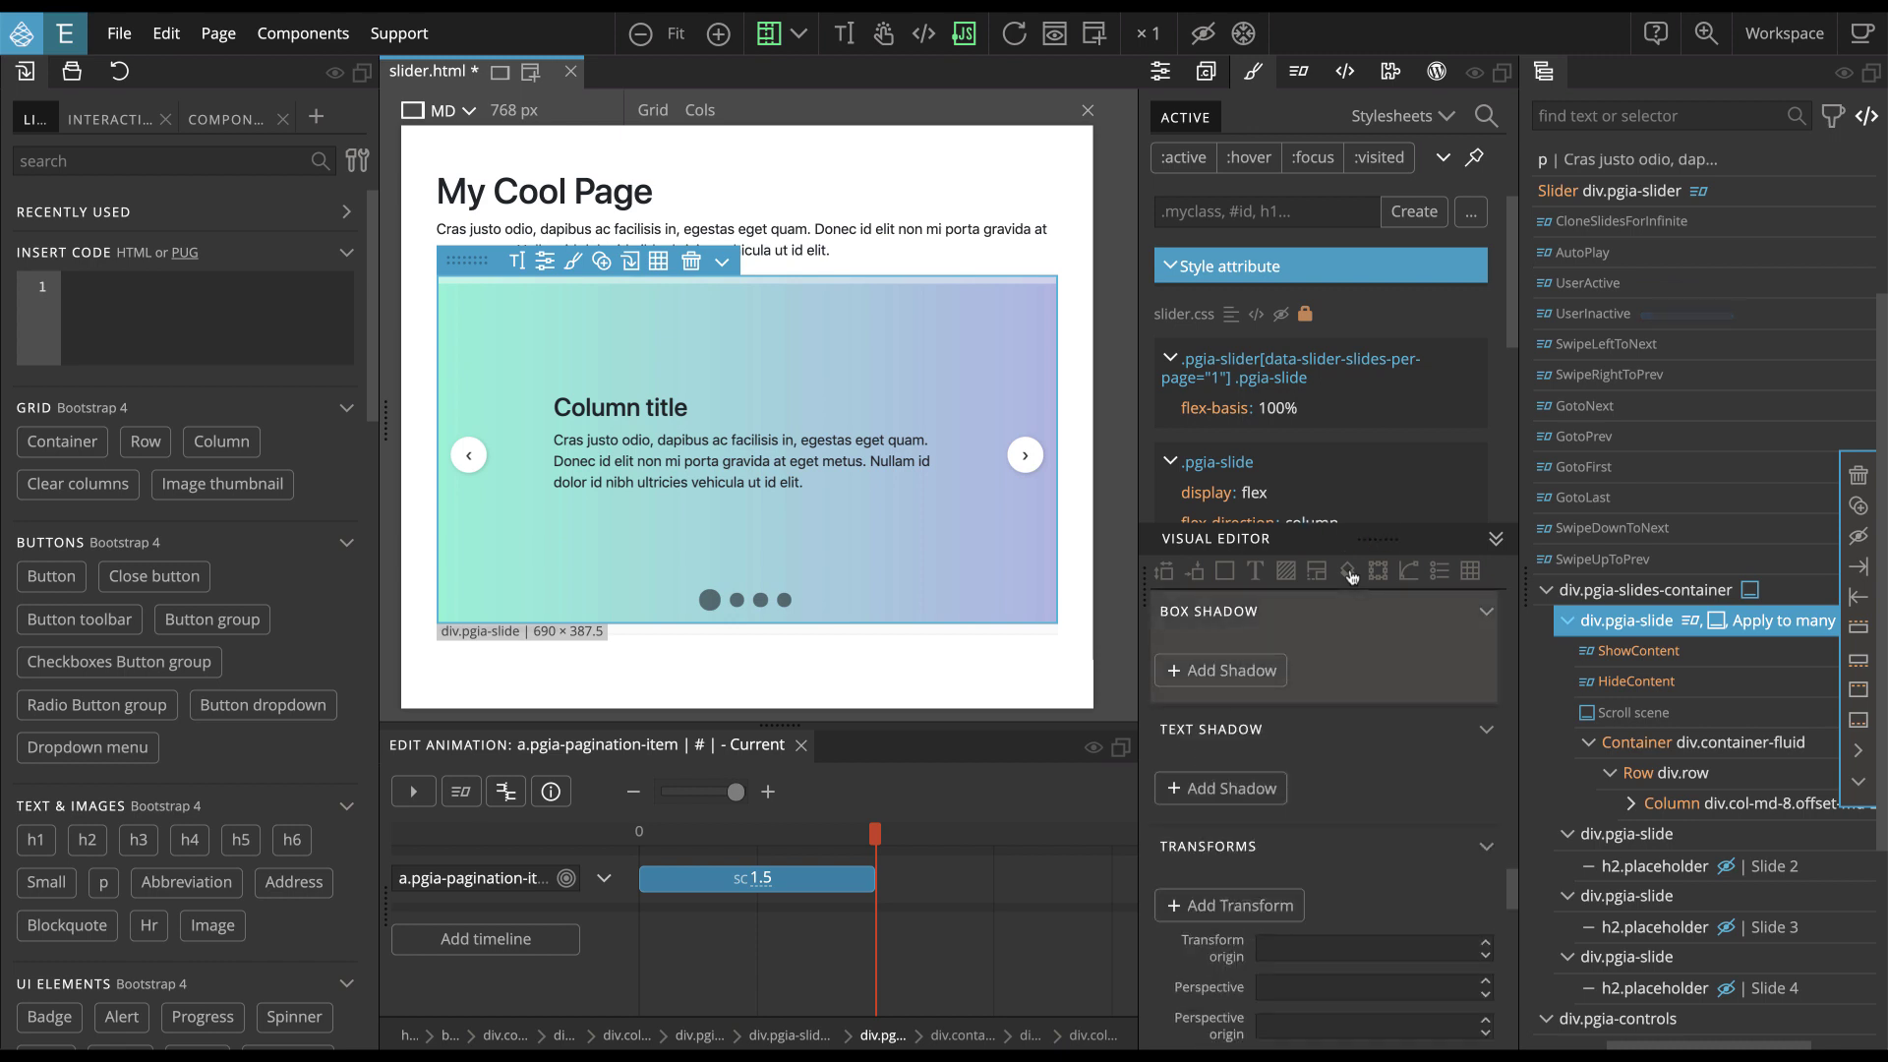
click(1317, 573)
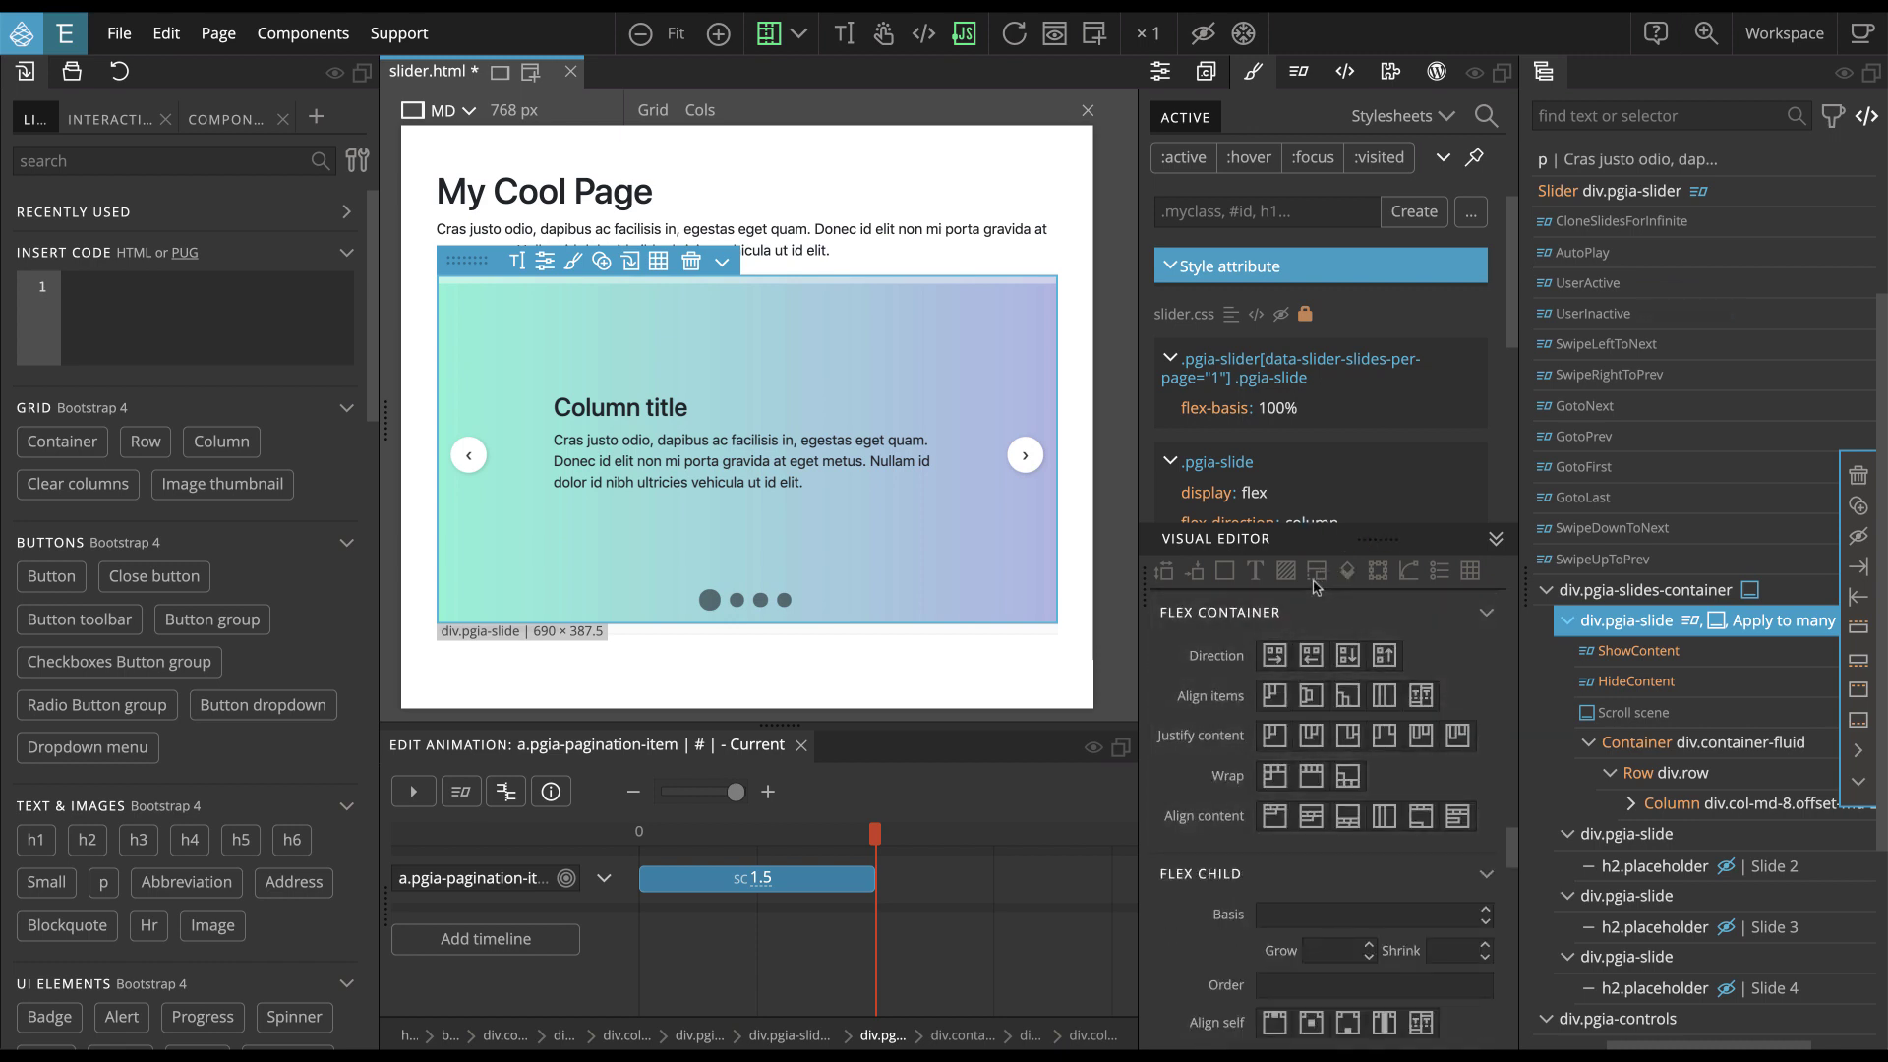
scroll(1345, 449, down, 1)
scroll(1345, 449, down, 3)
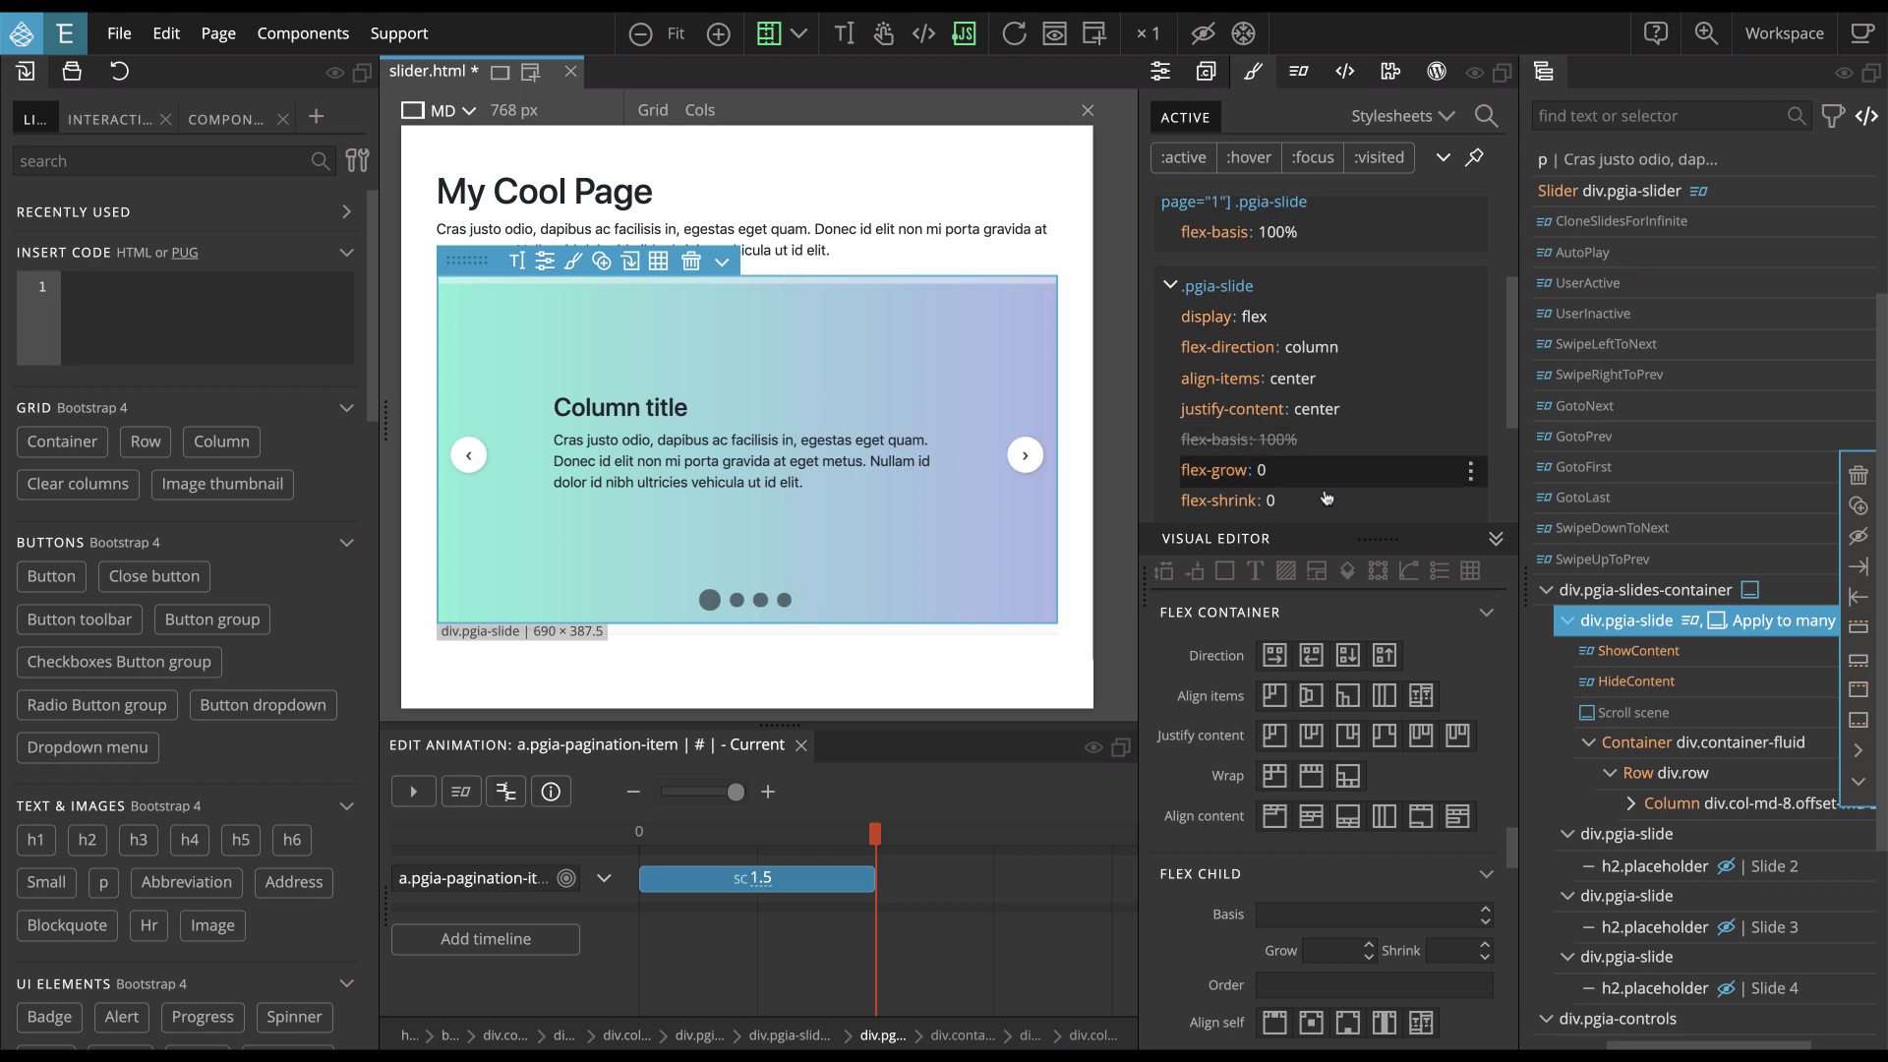
click(1273, 697)
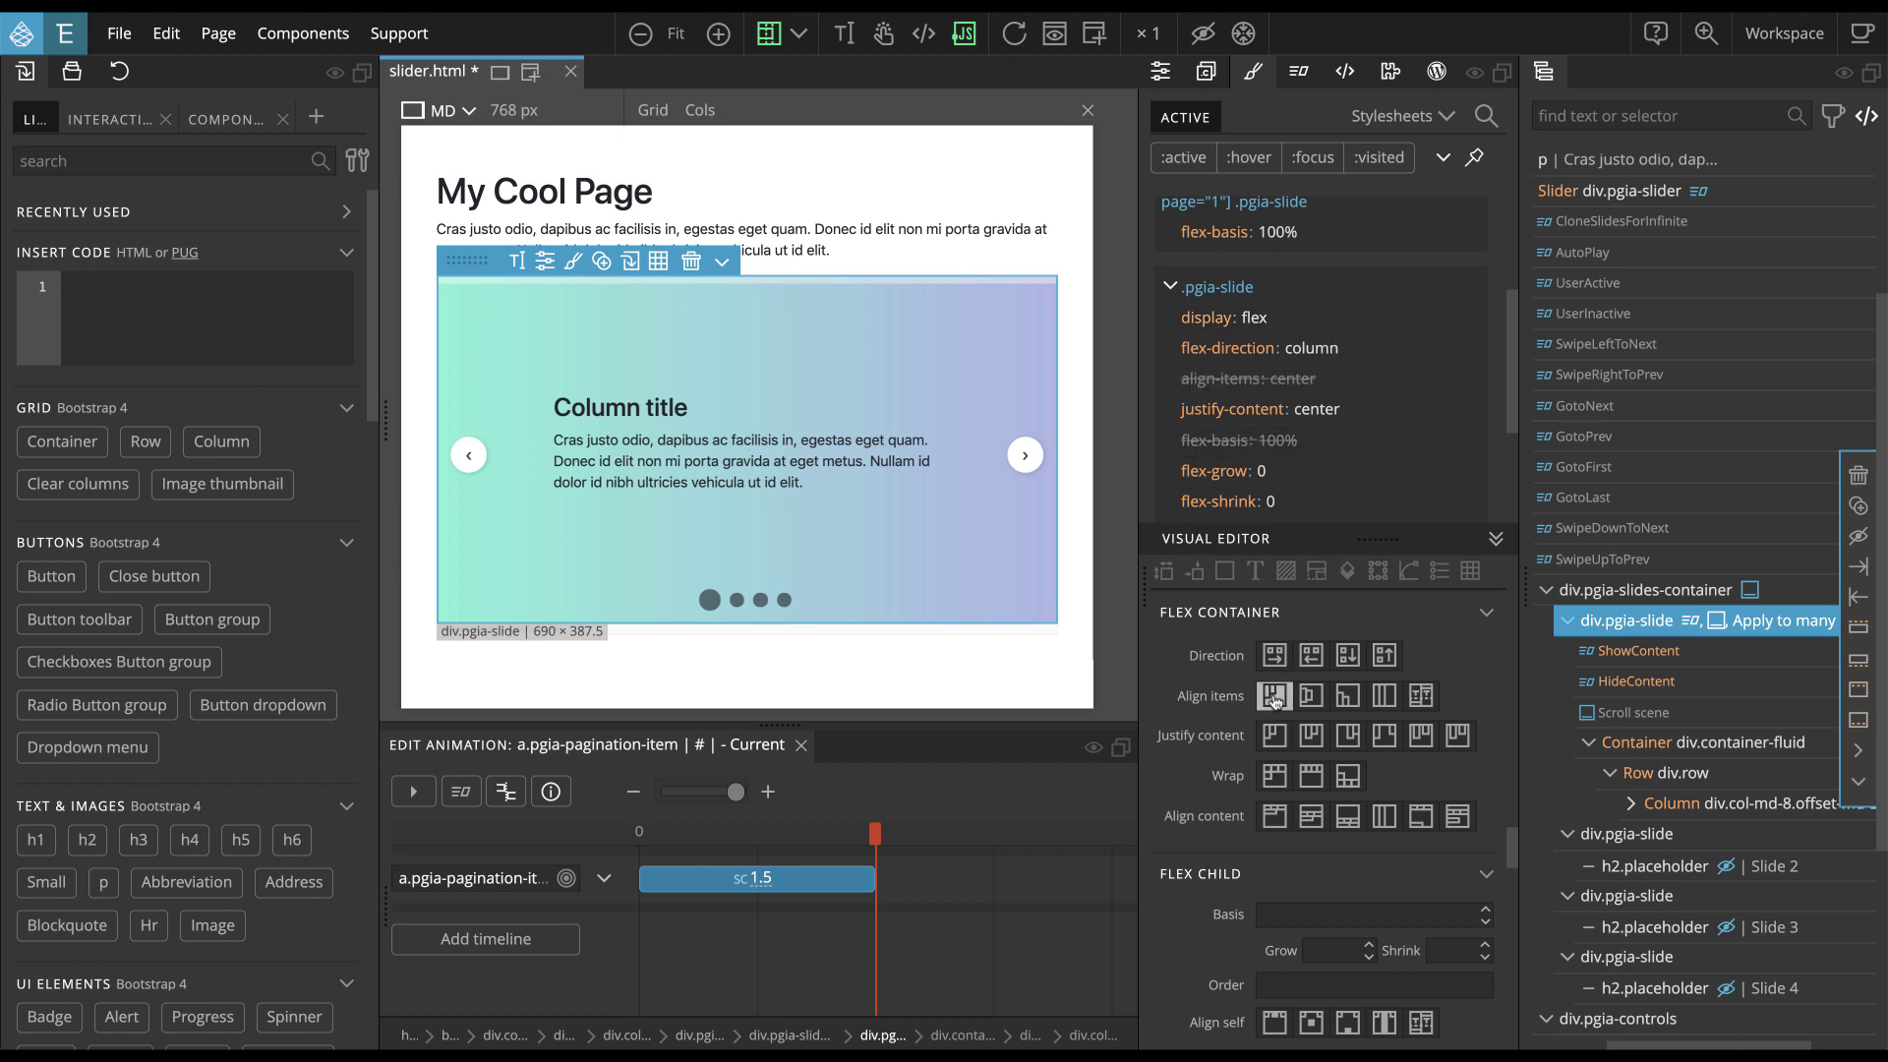
click(1275, 735)
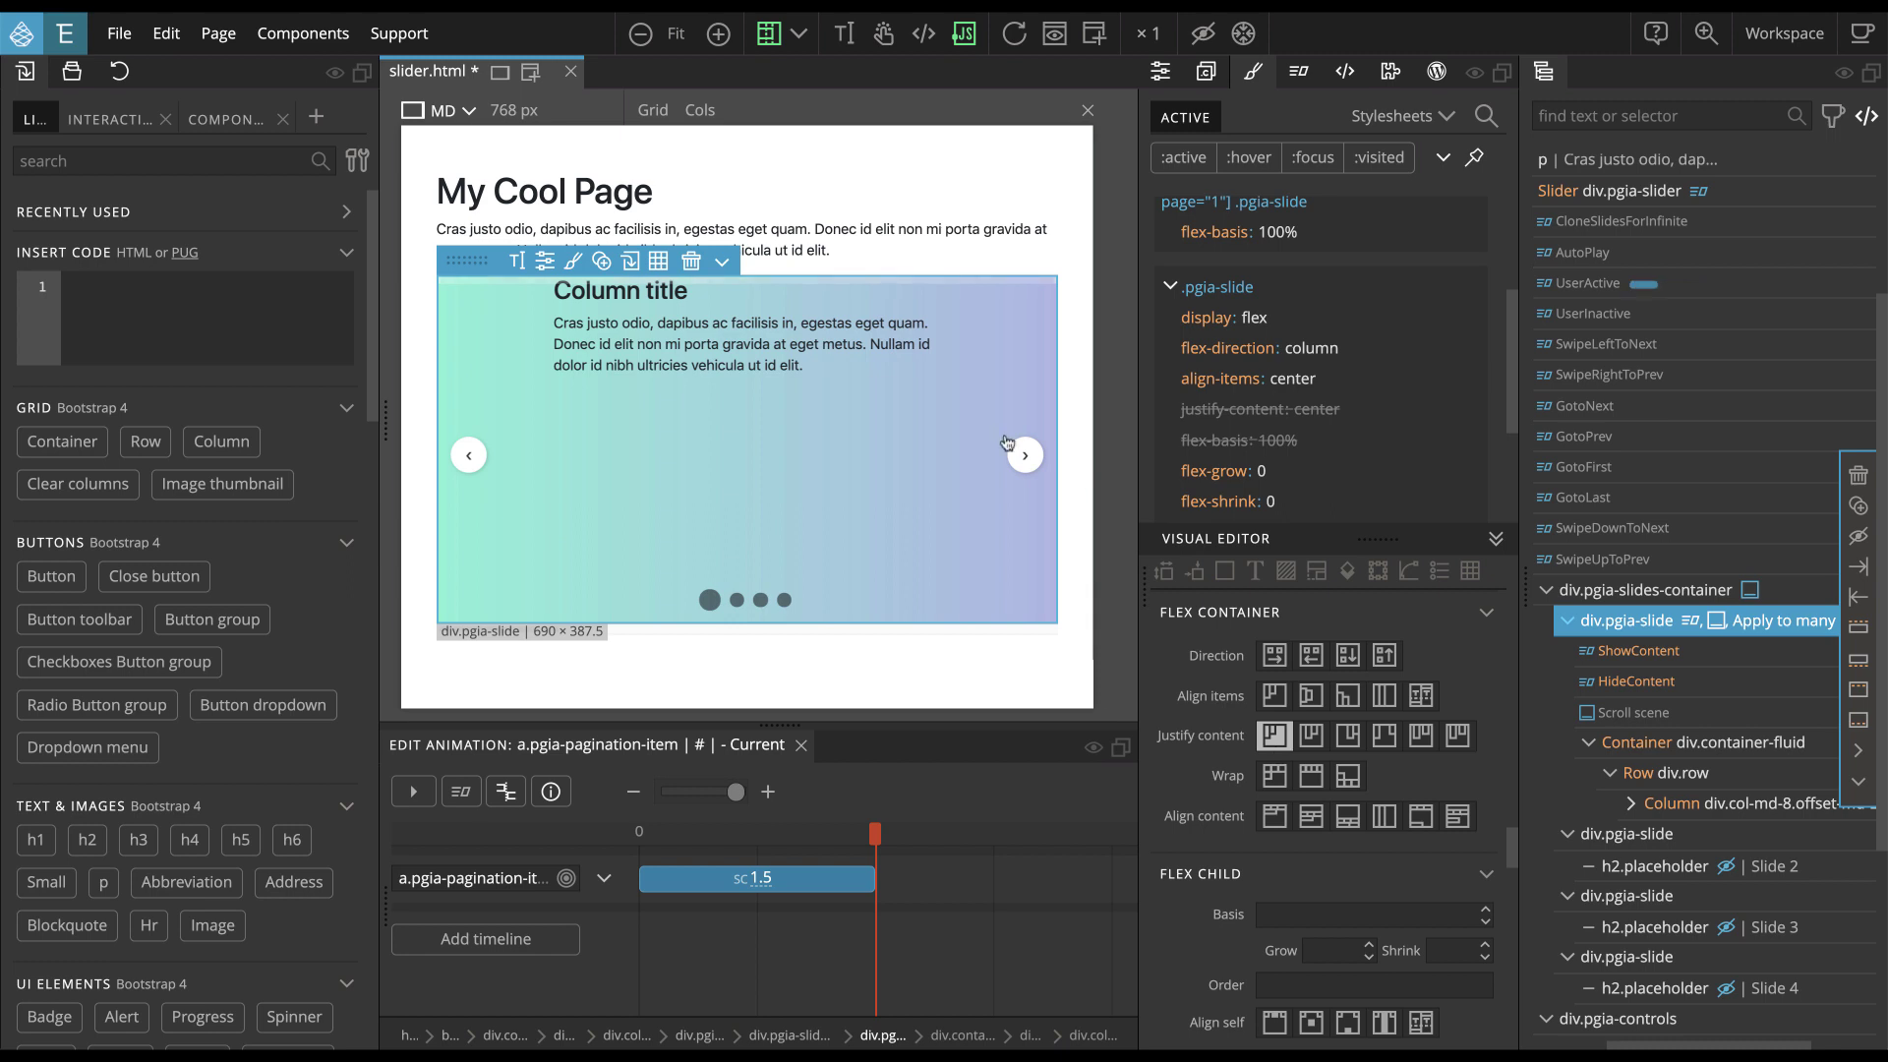
scroll(1318, 417, up, 3)
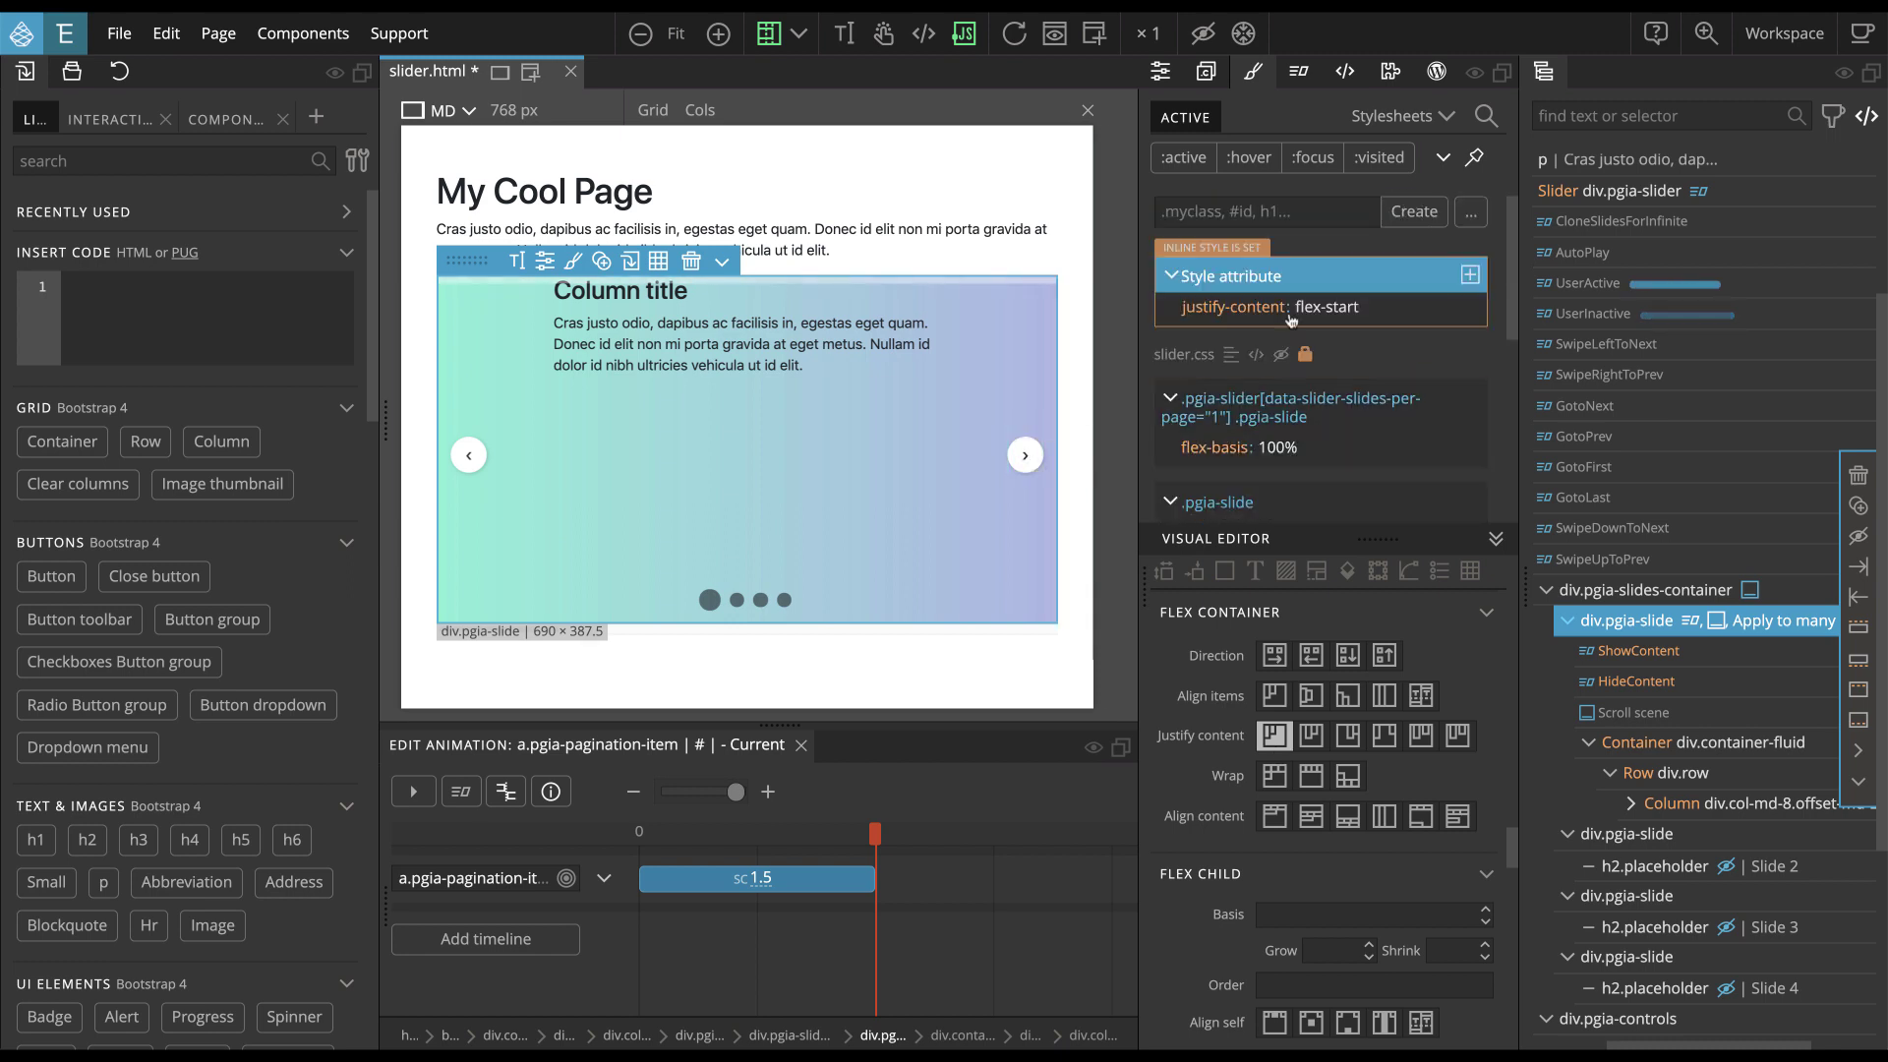
Add 30px of top padding to the first slide through its style attribute
click(1227, 573)
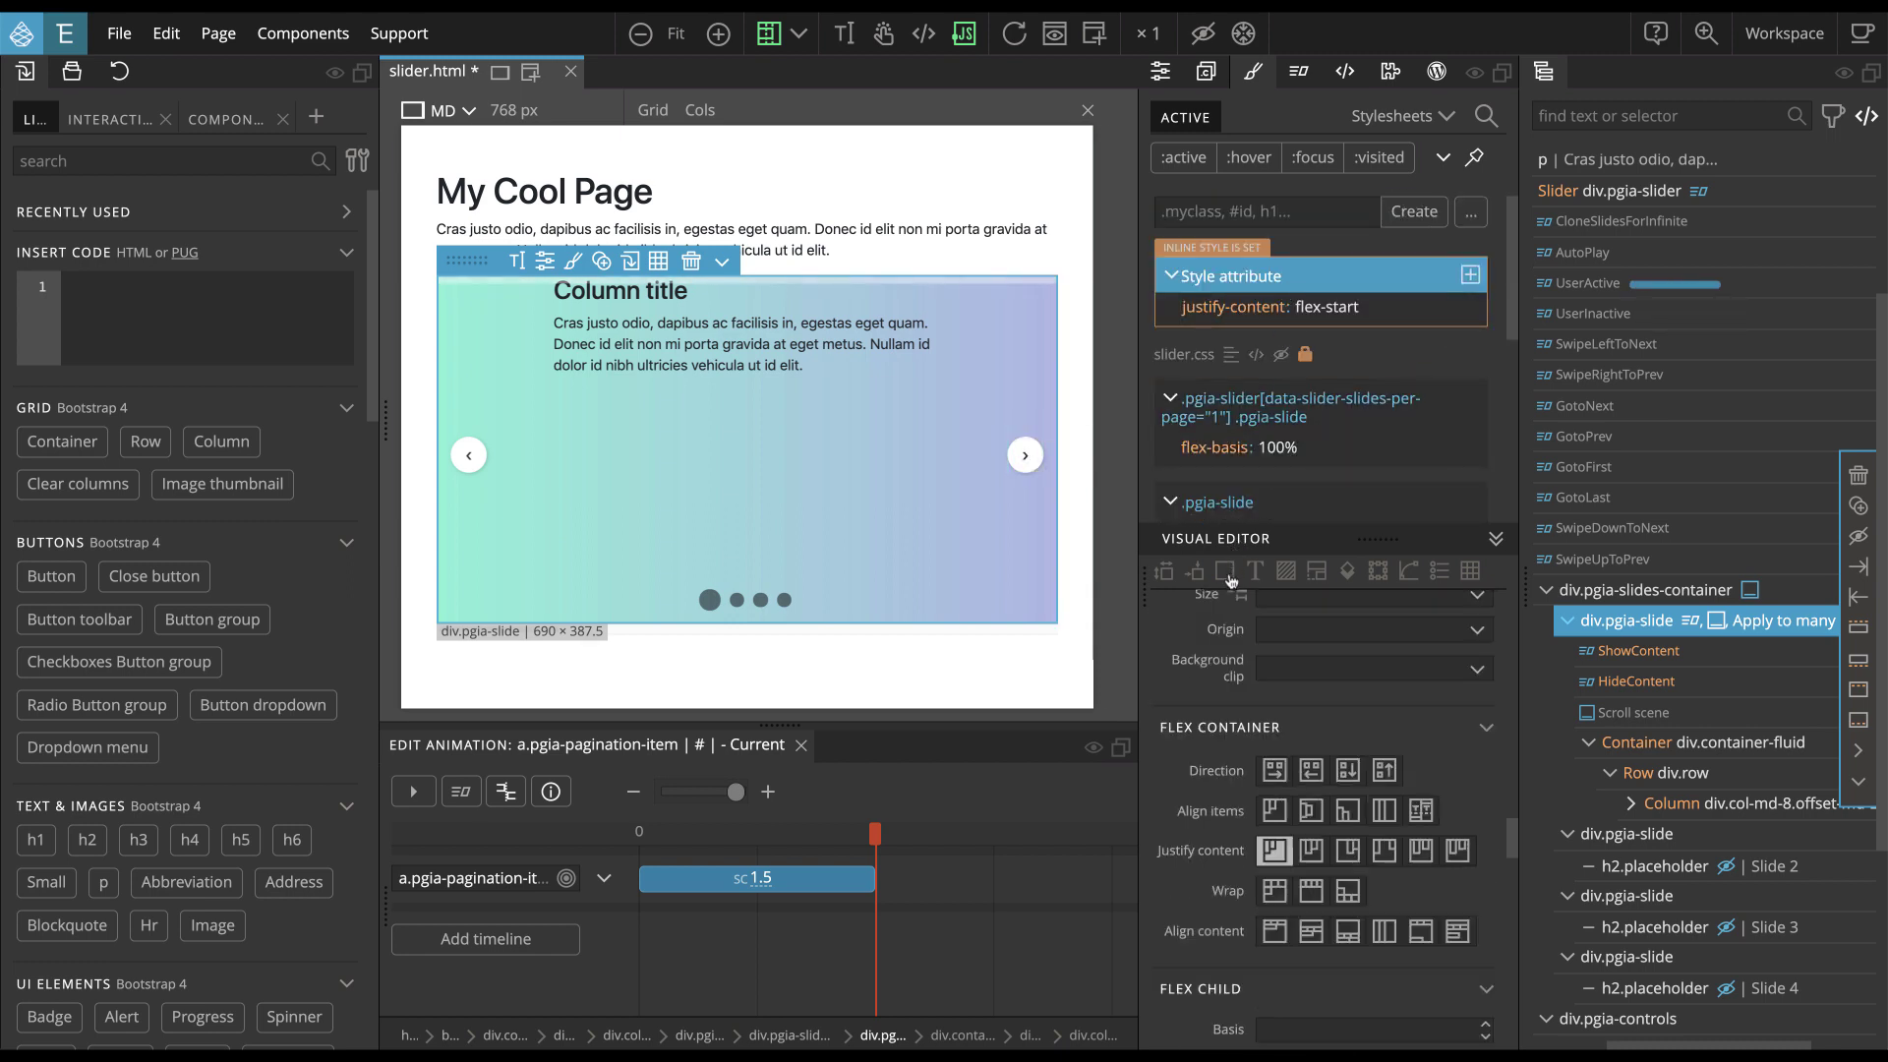
click(1173, 574)
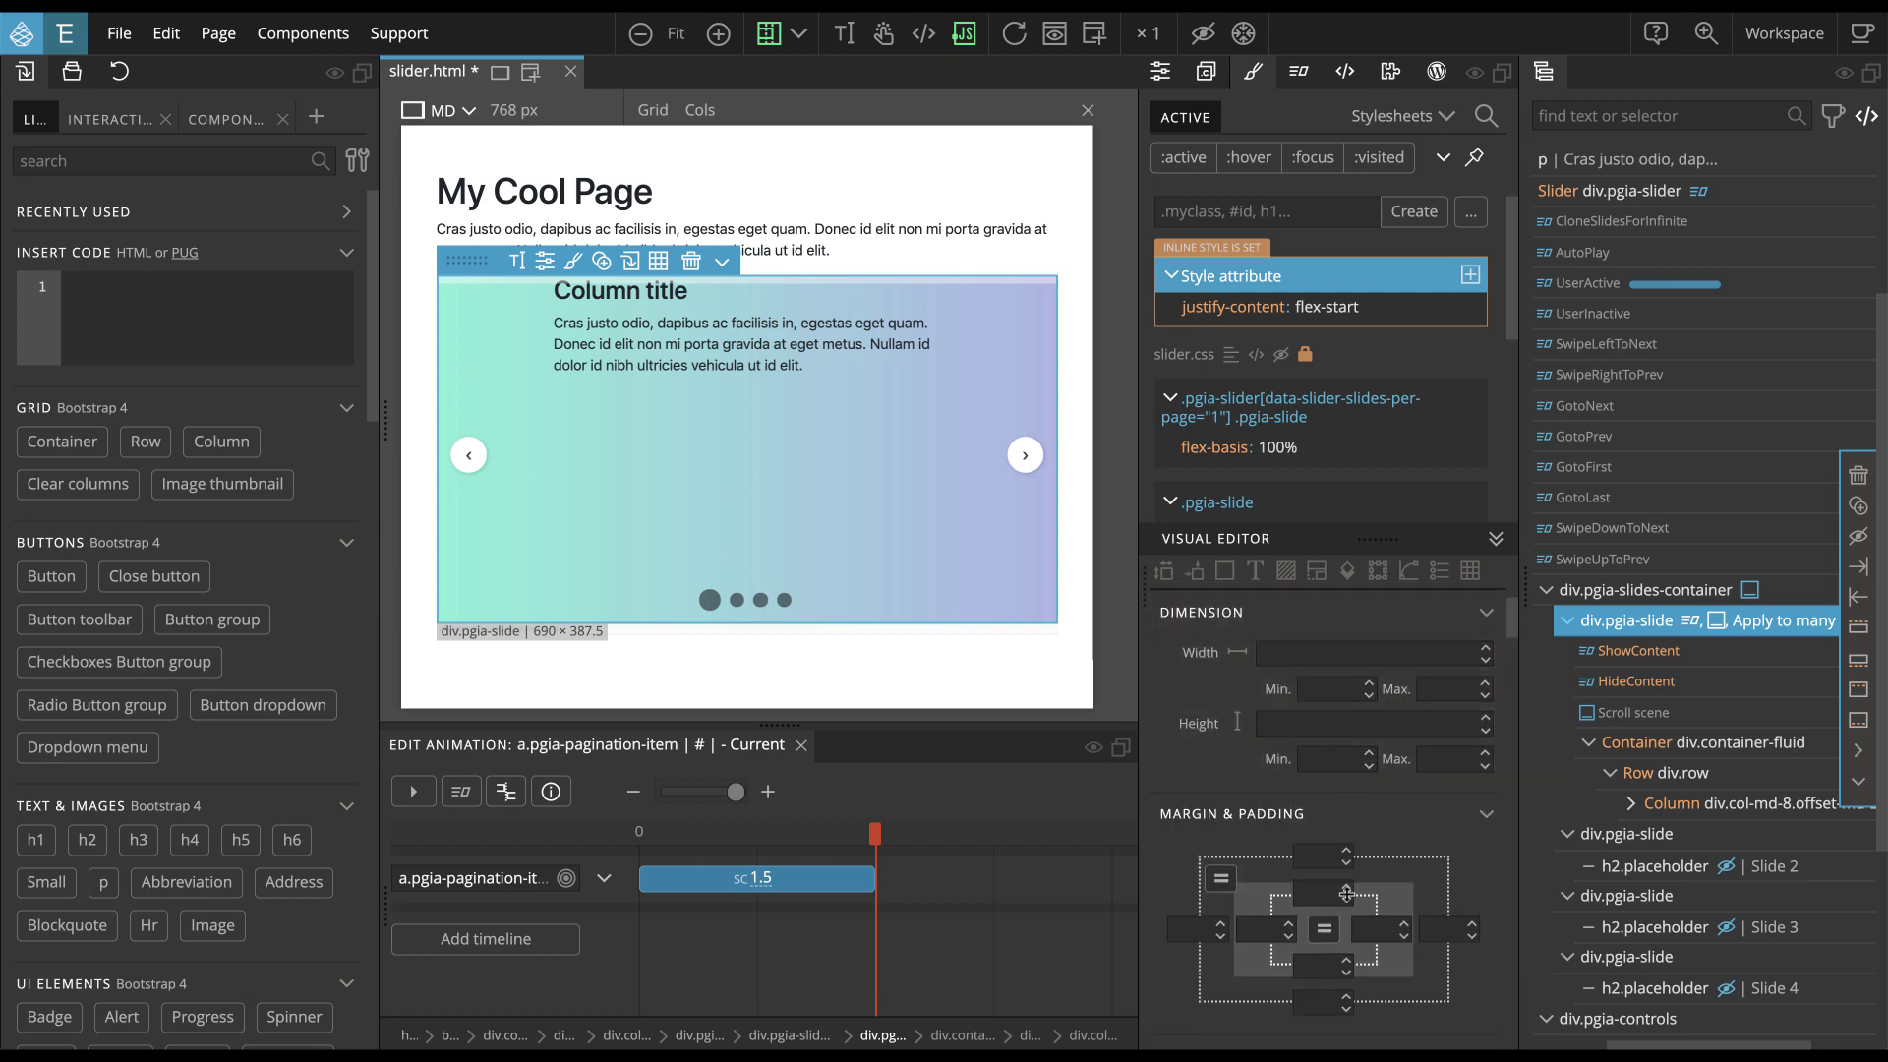
drag(1345, 895, 1345, 861)
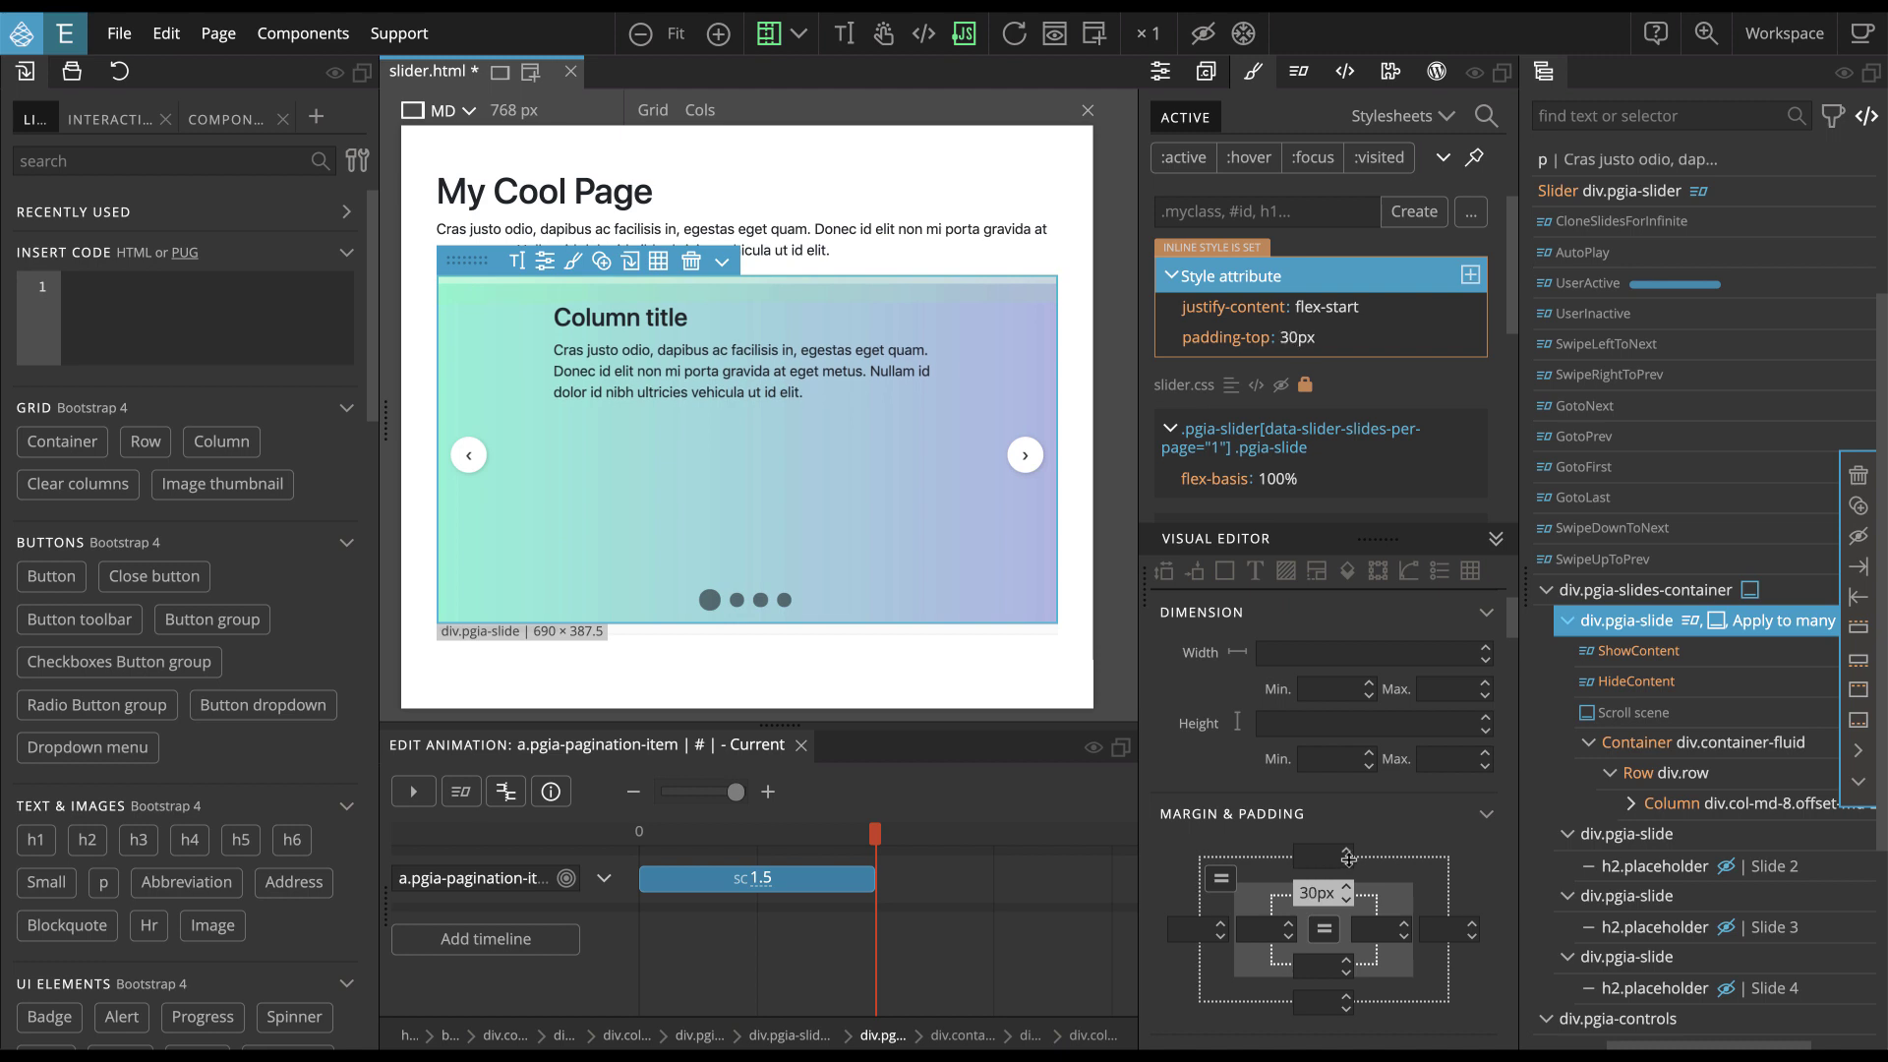
Save the first slide's inline style as a .pgia-slide rule in style.css without a media query
click(1470, 275)
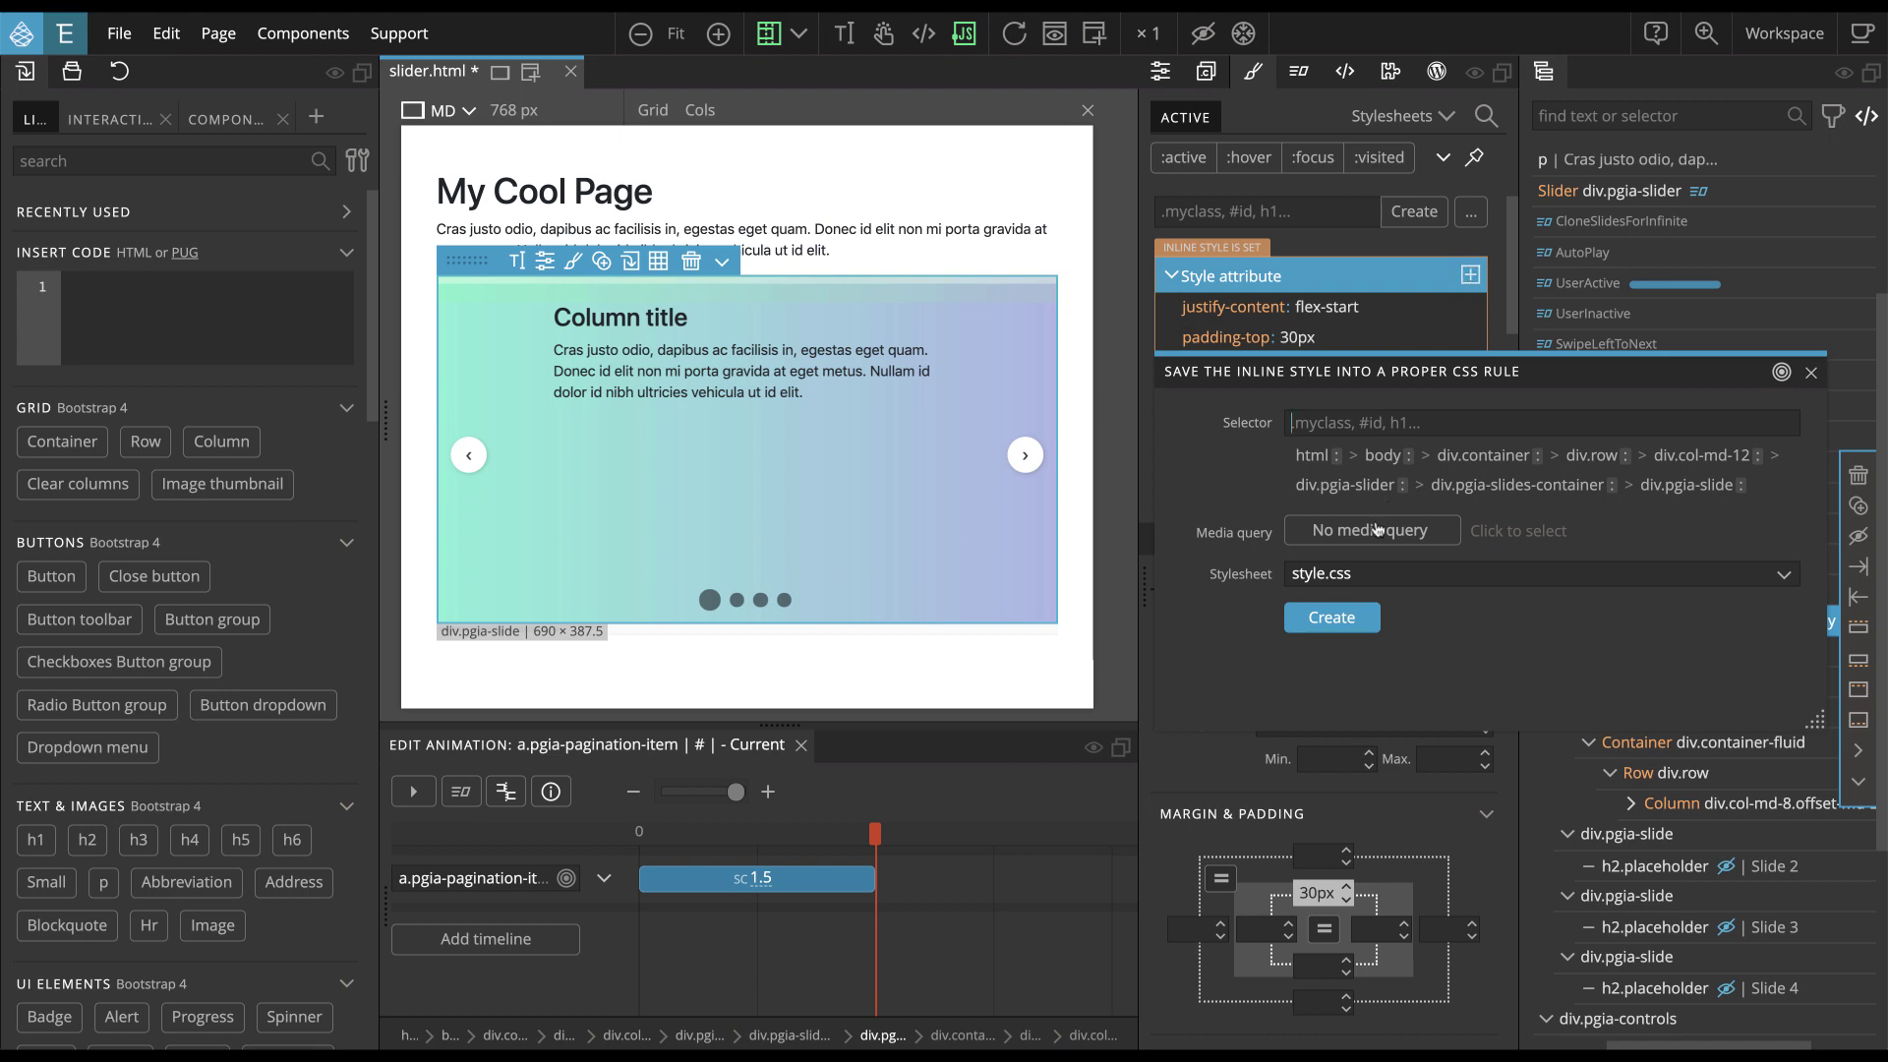
click(1348, 576)
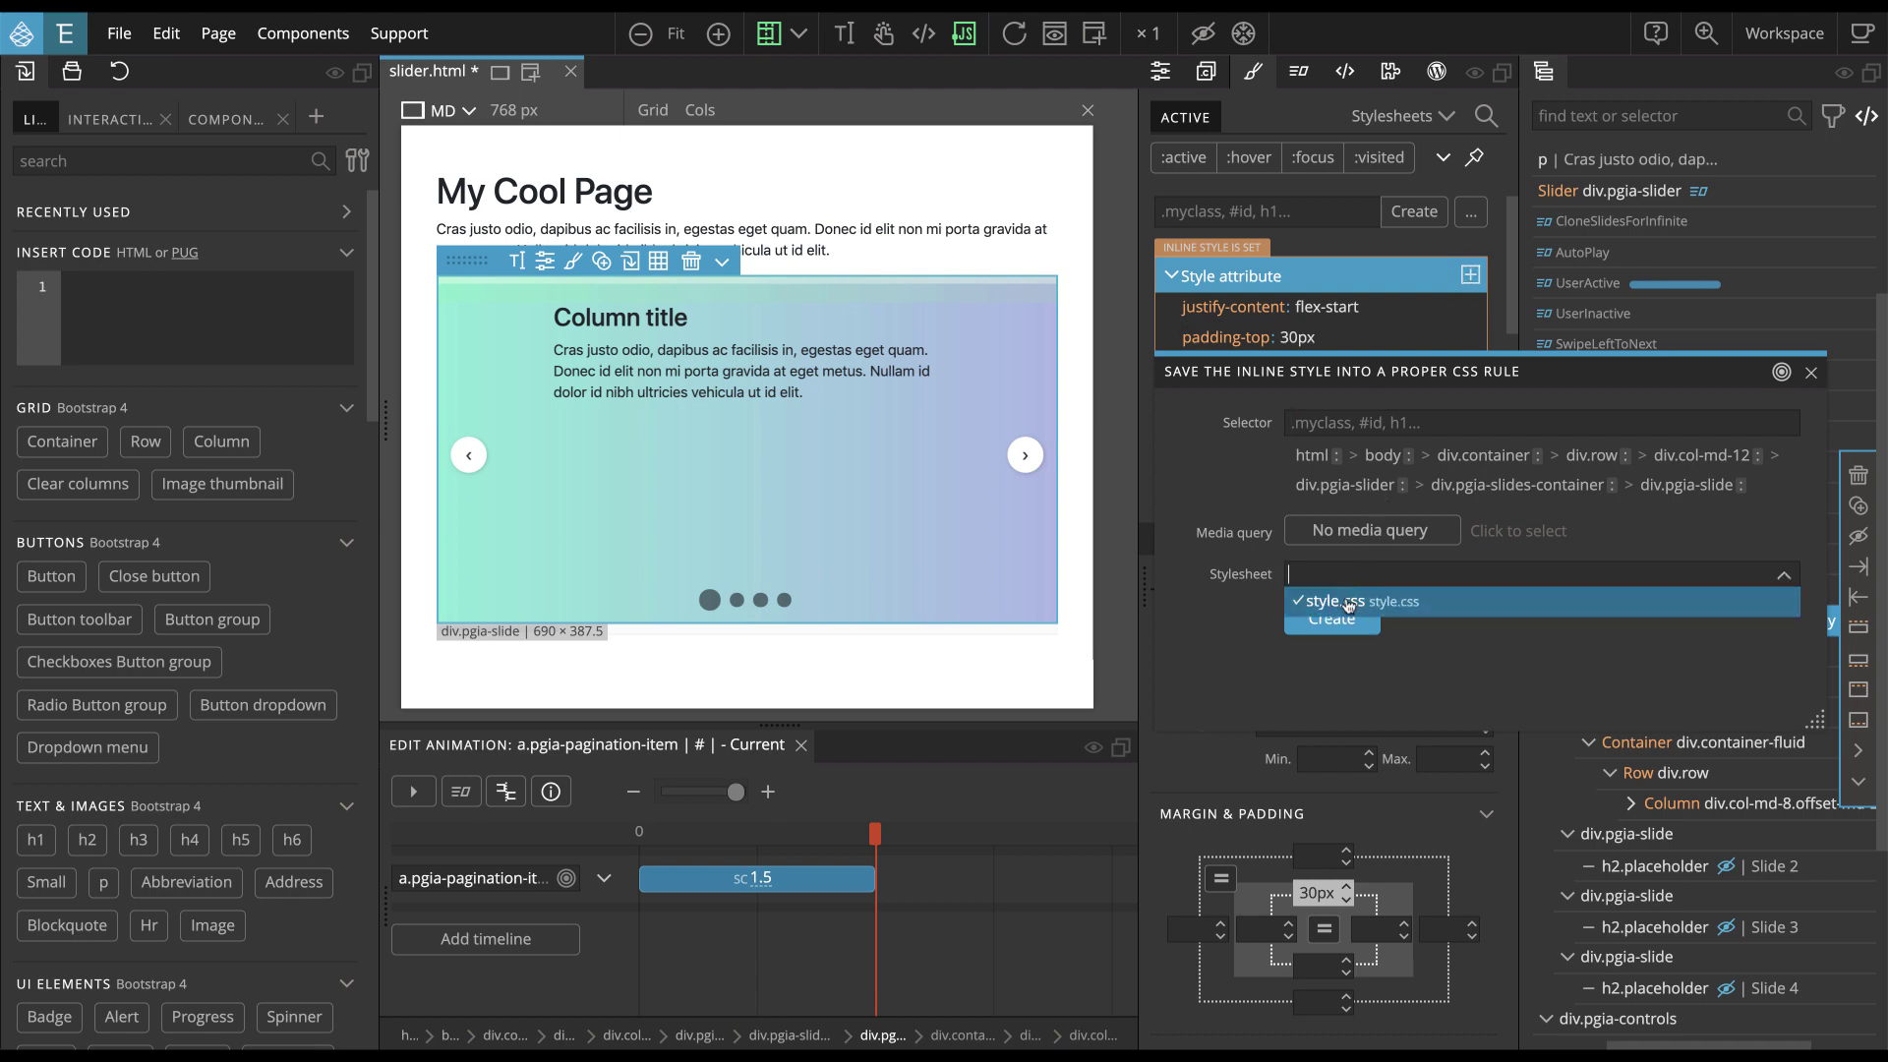
click(1350, 602)
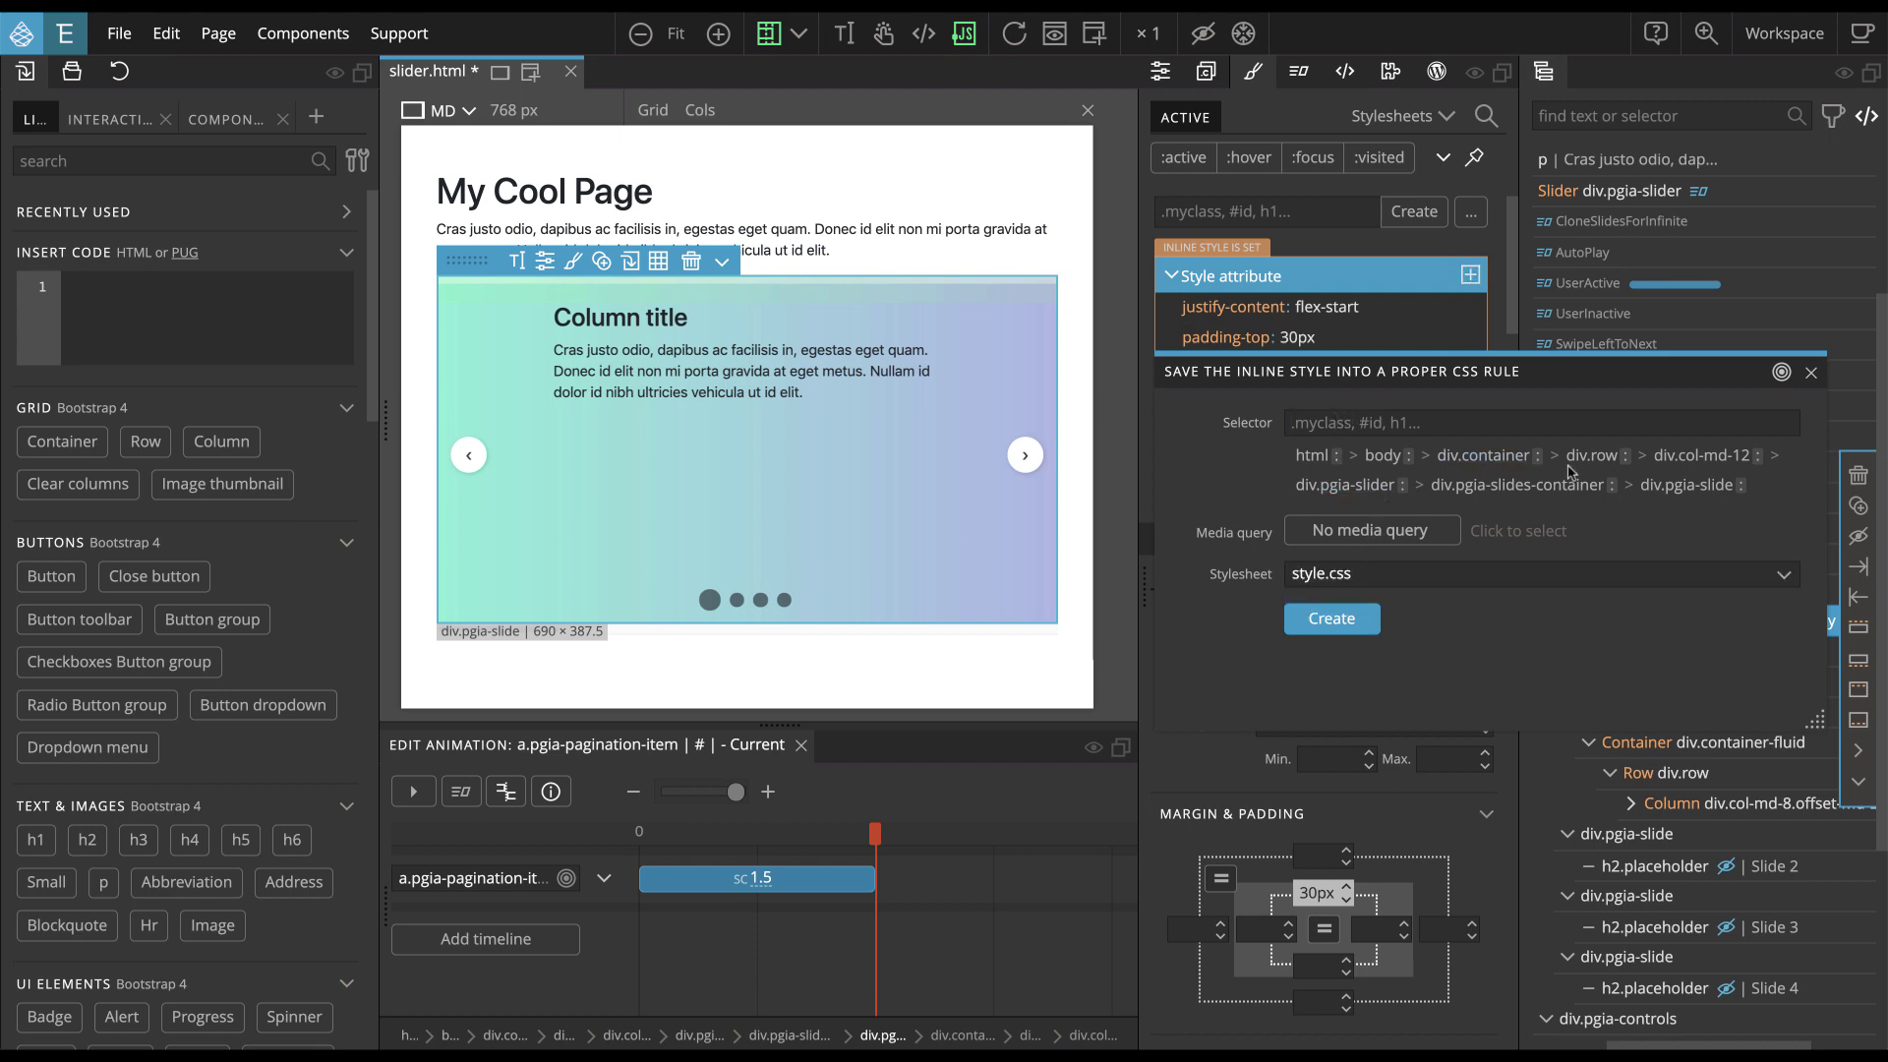
click(1686, 489)
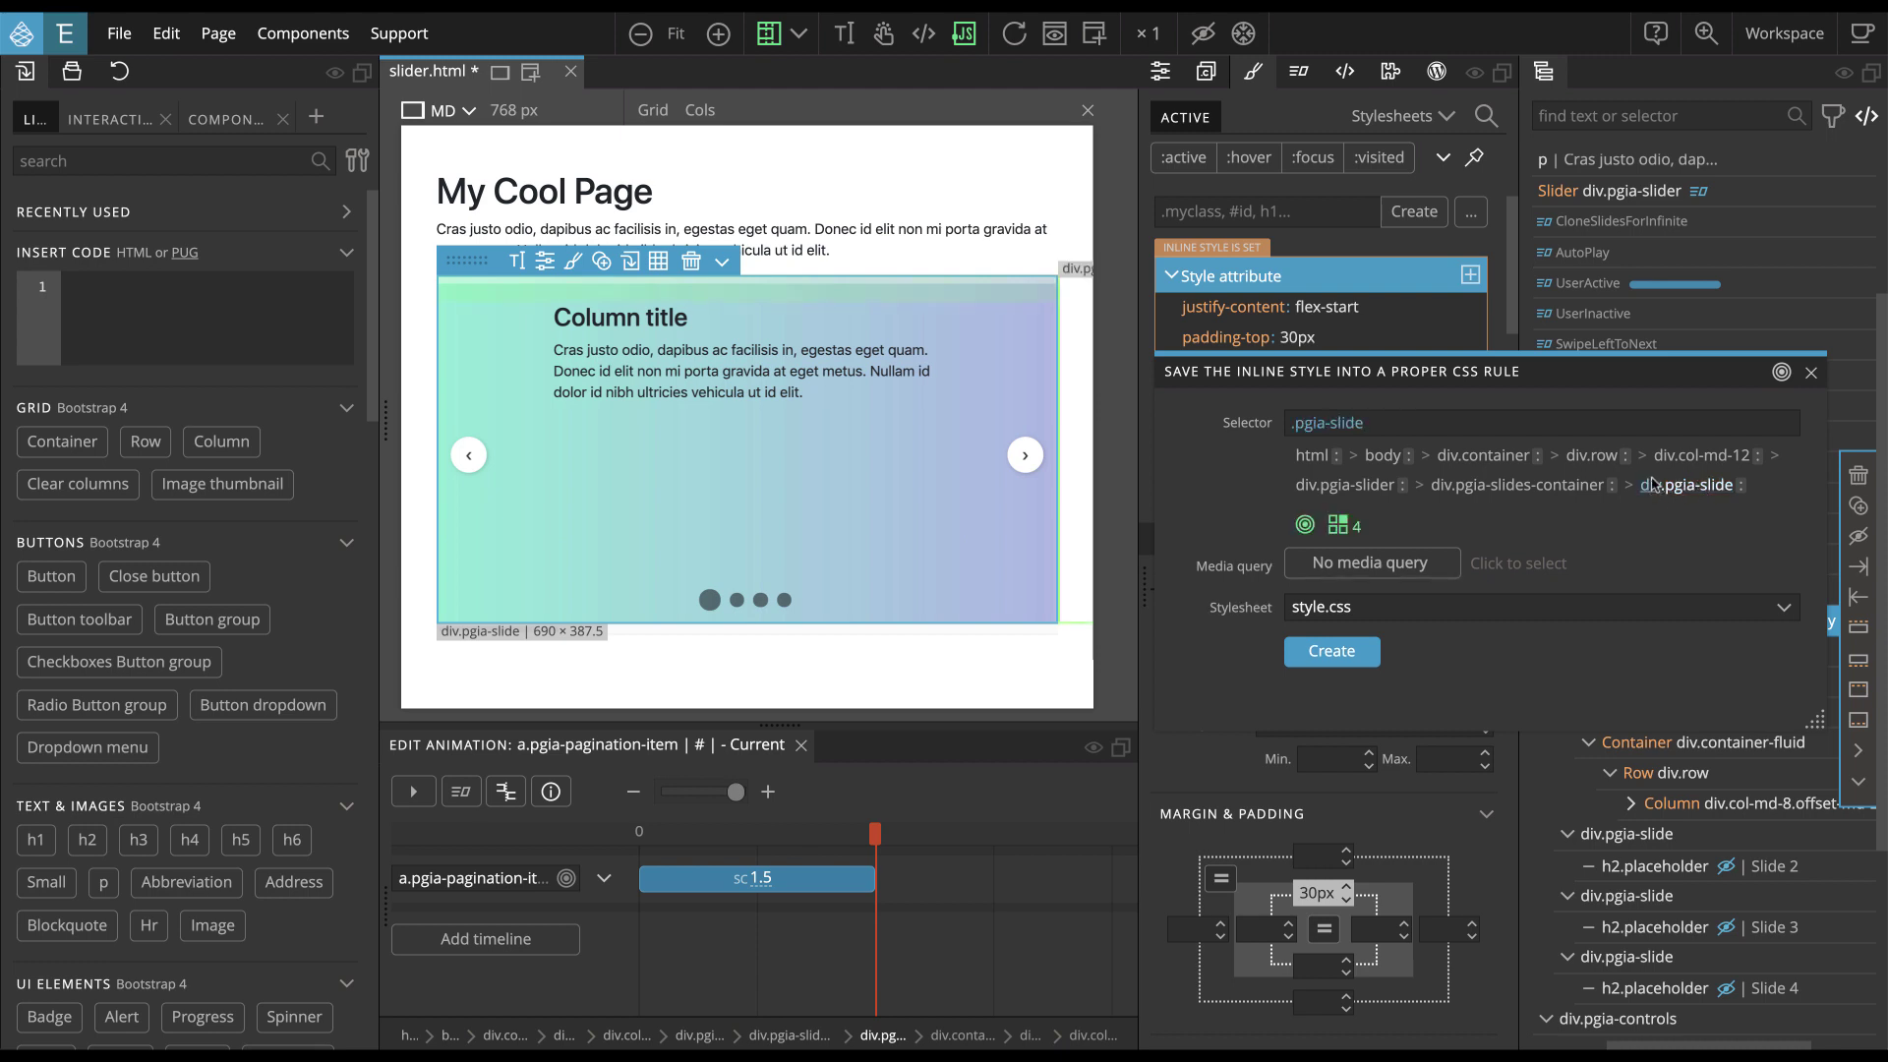
click(1327, 655)
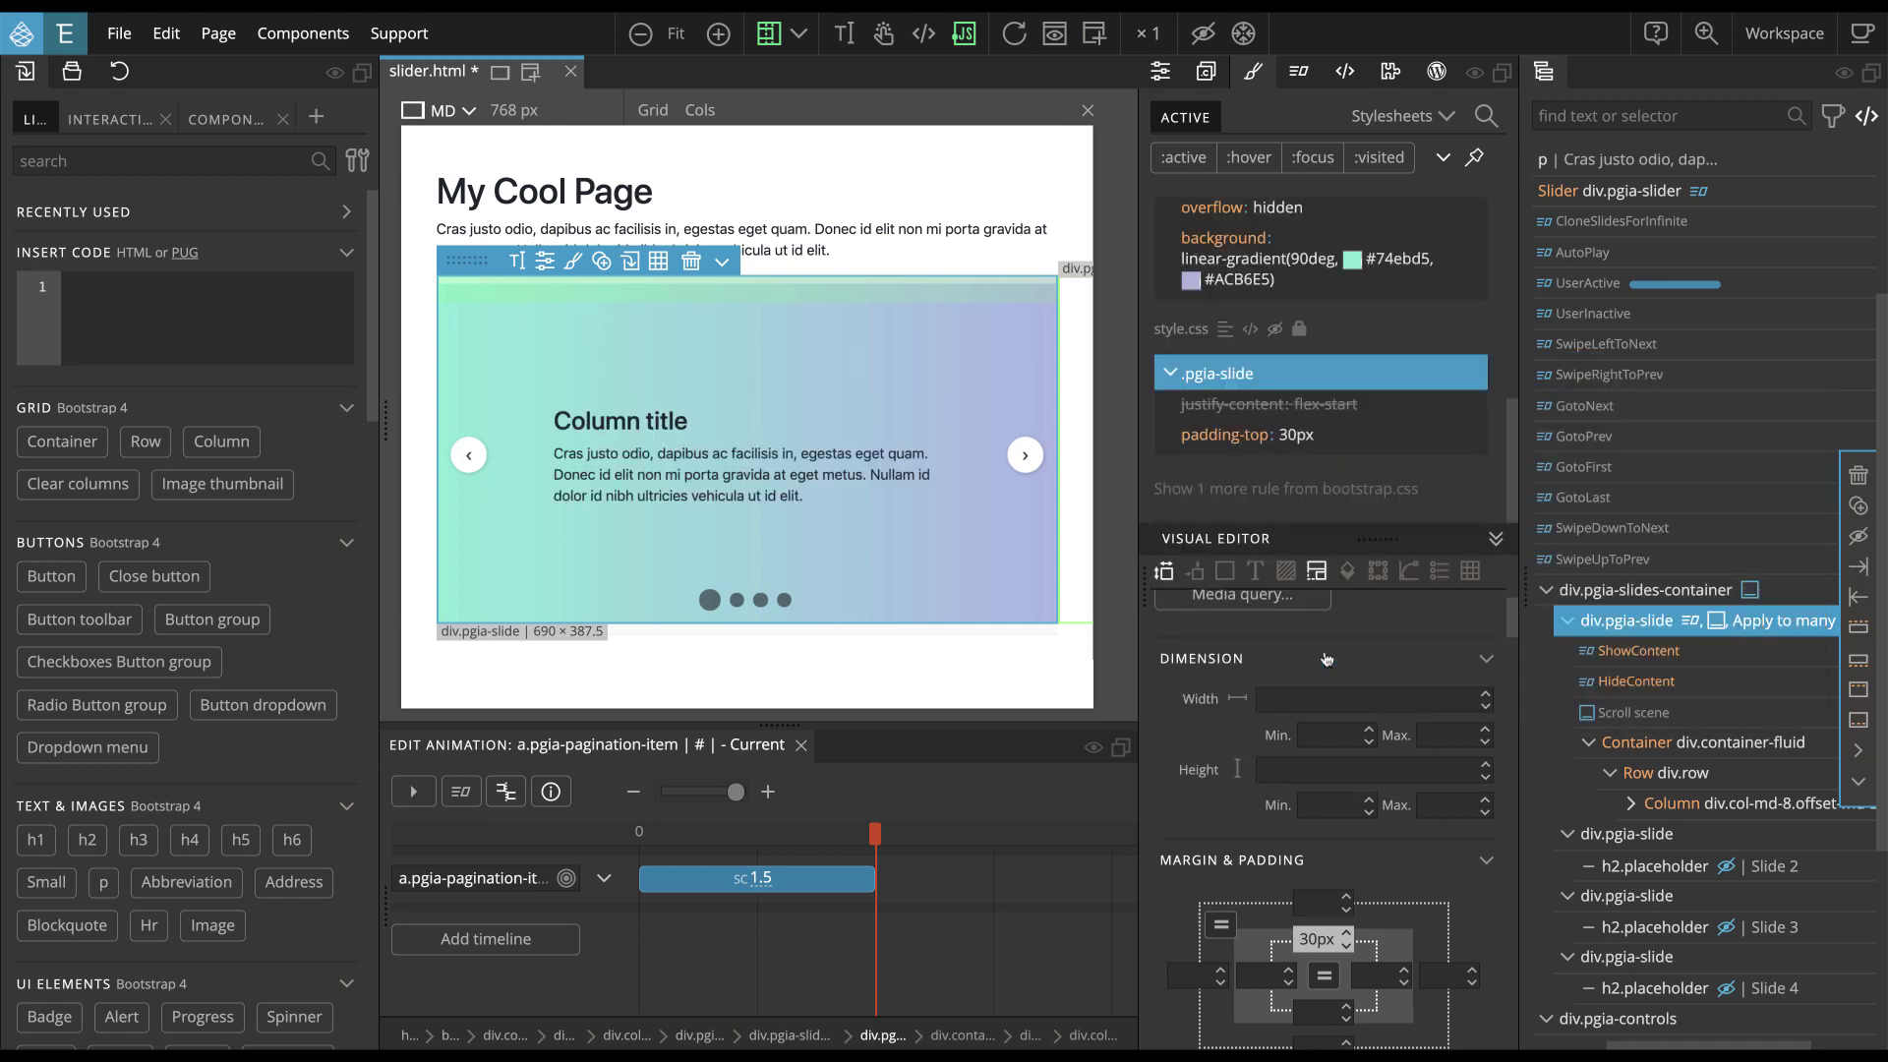
Compare the slide's .pgia-slide rules and move the style.css link below the slider.css link in the page head
scroll(1296, 400, up, 3)
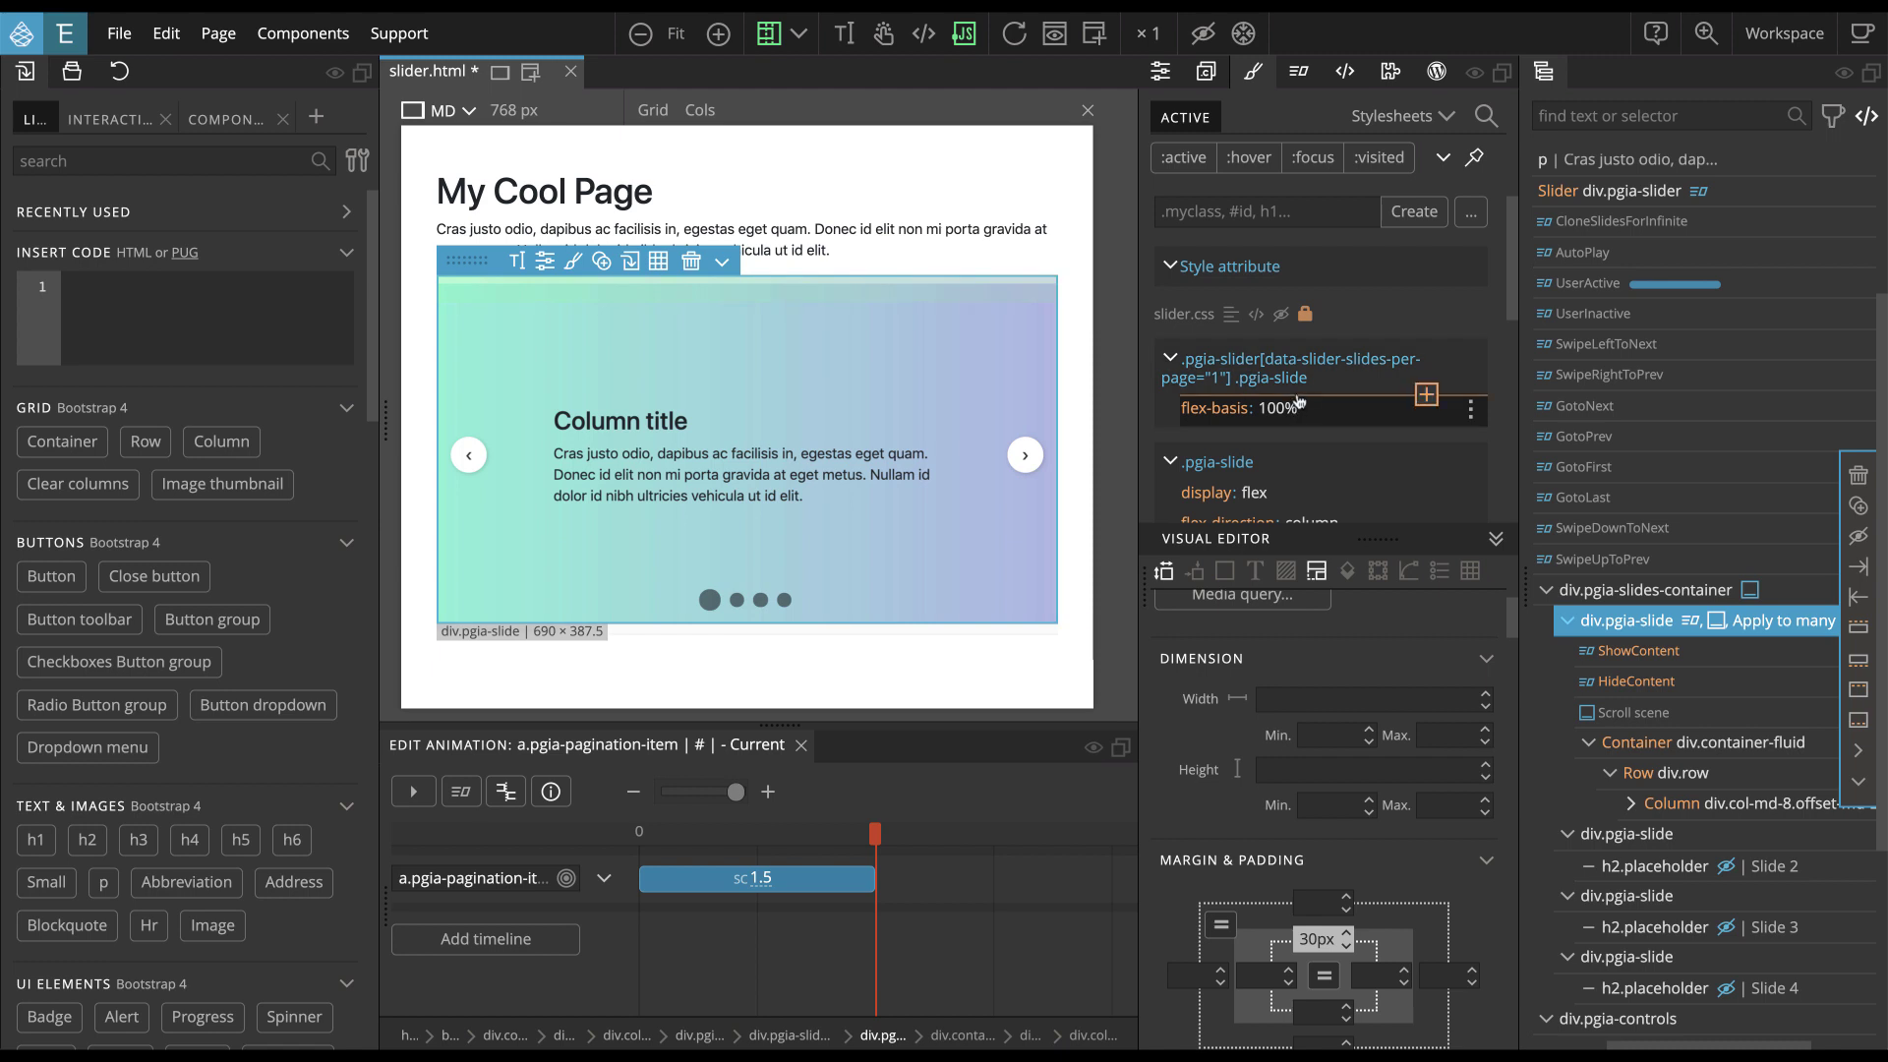
scroll(1308, 423, down, 3)
scroll(1324, 478, down, 4)
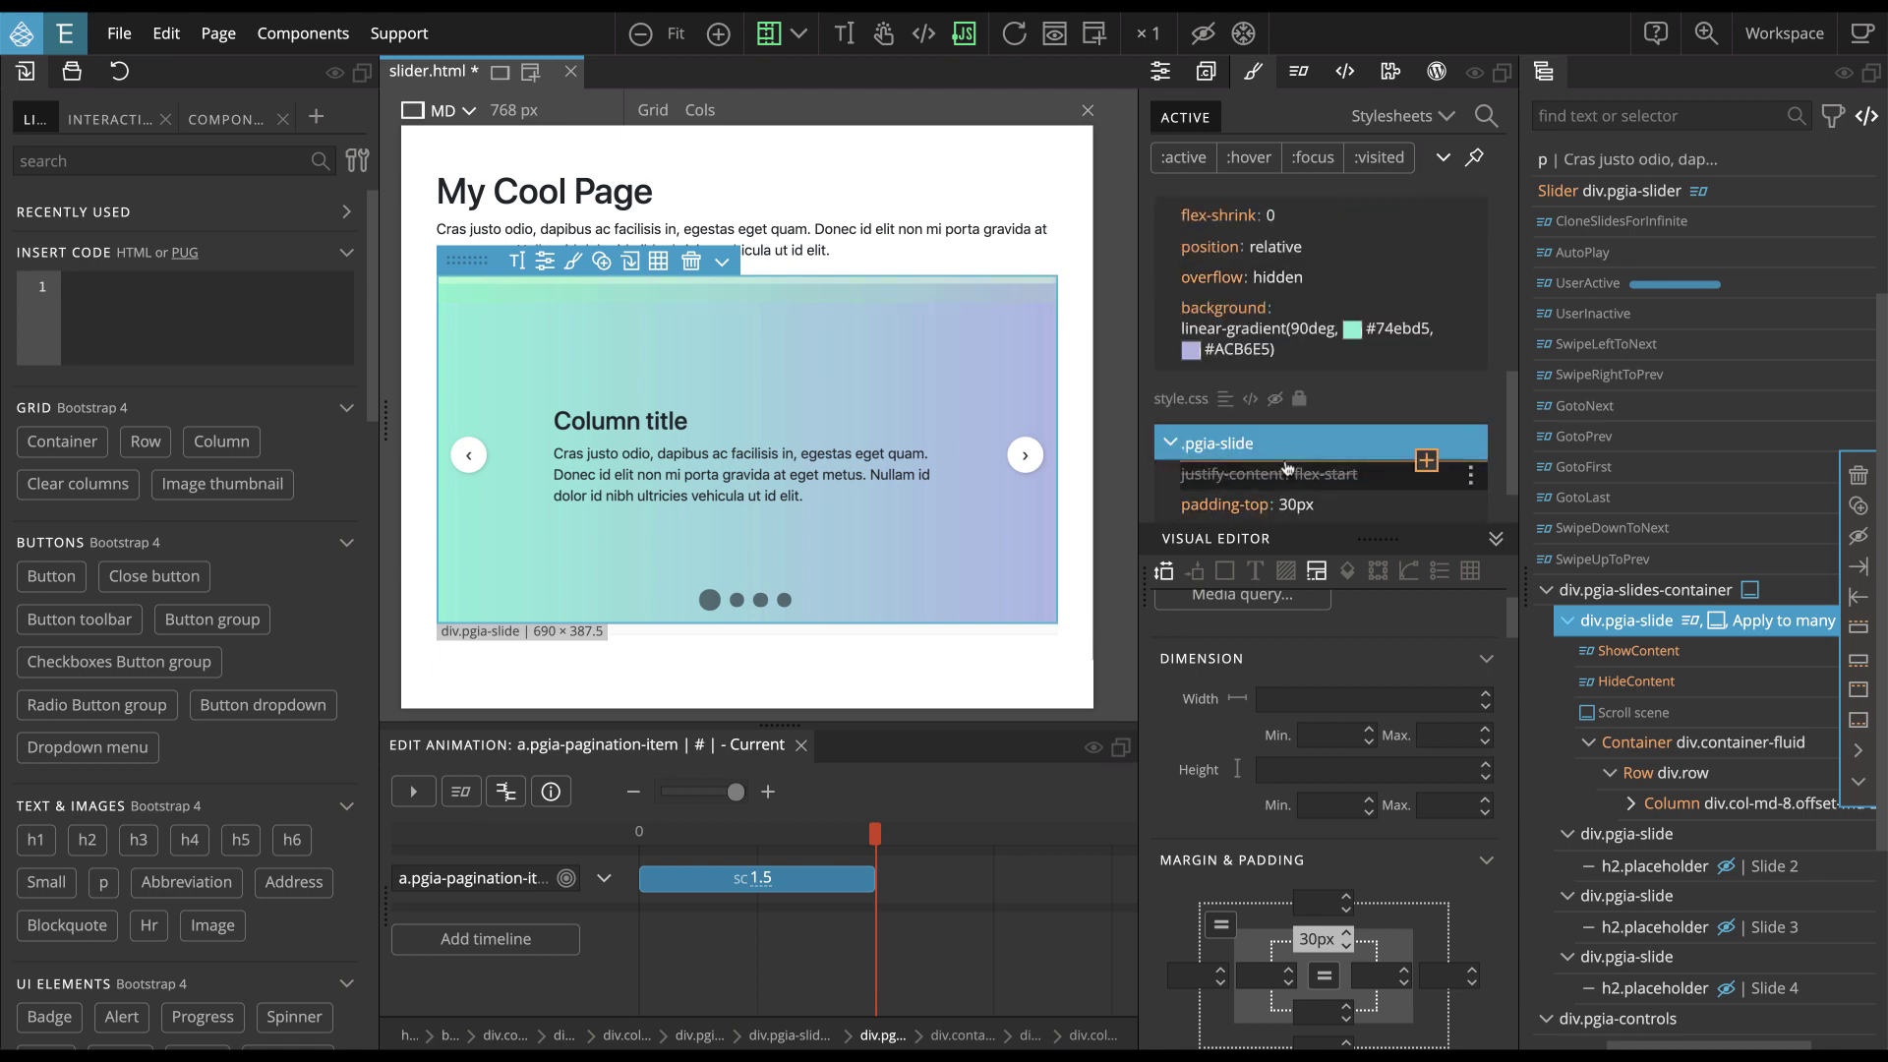
scroll(1287, 466, up, 4)
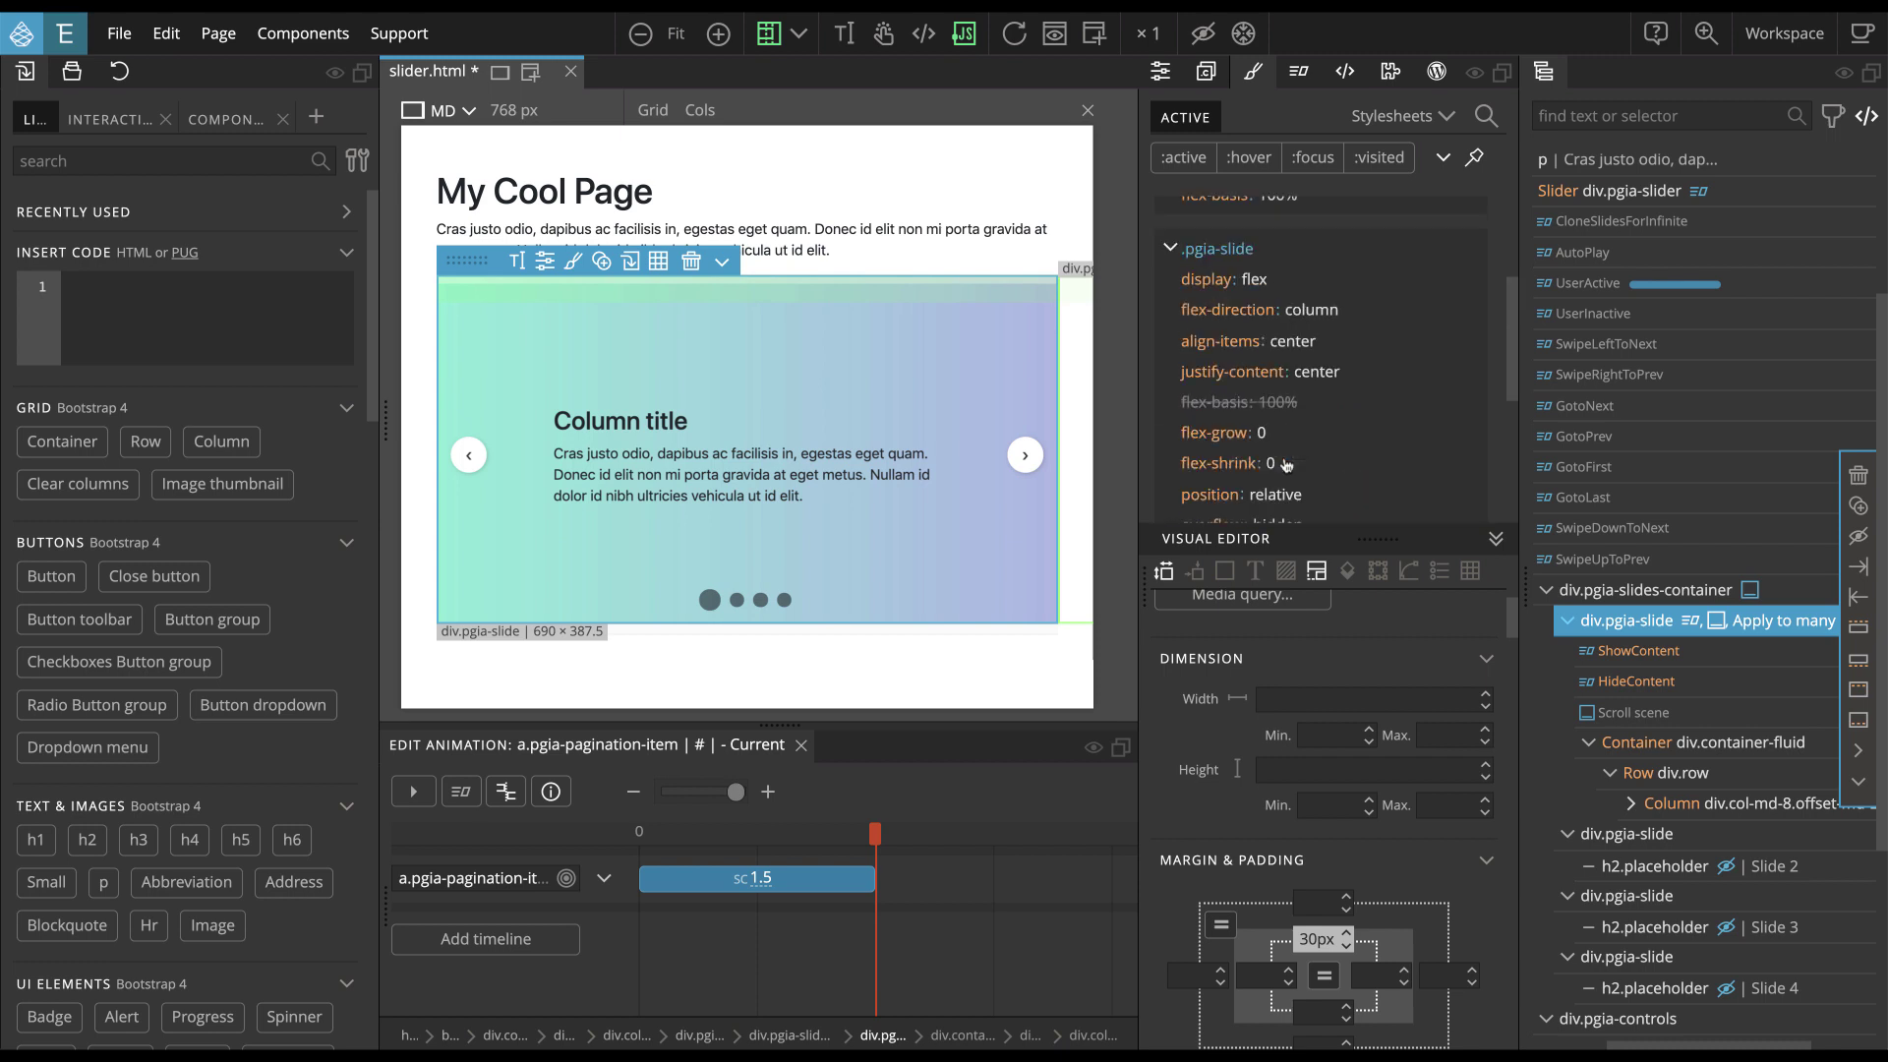
scroll(1286, 466, up, 4)
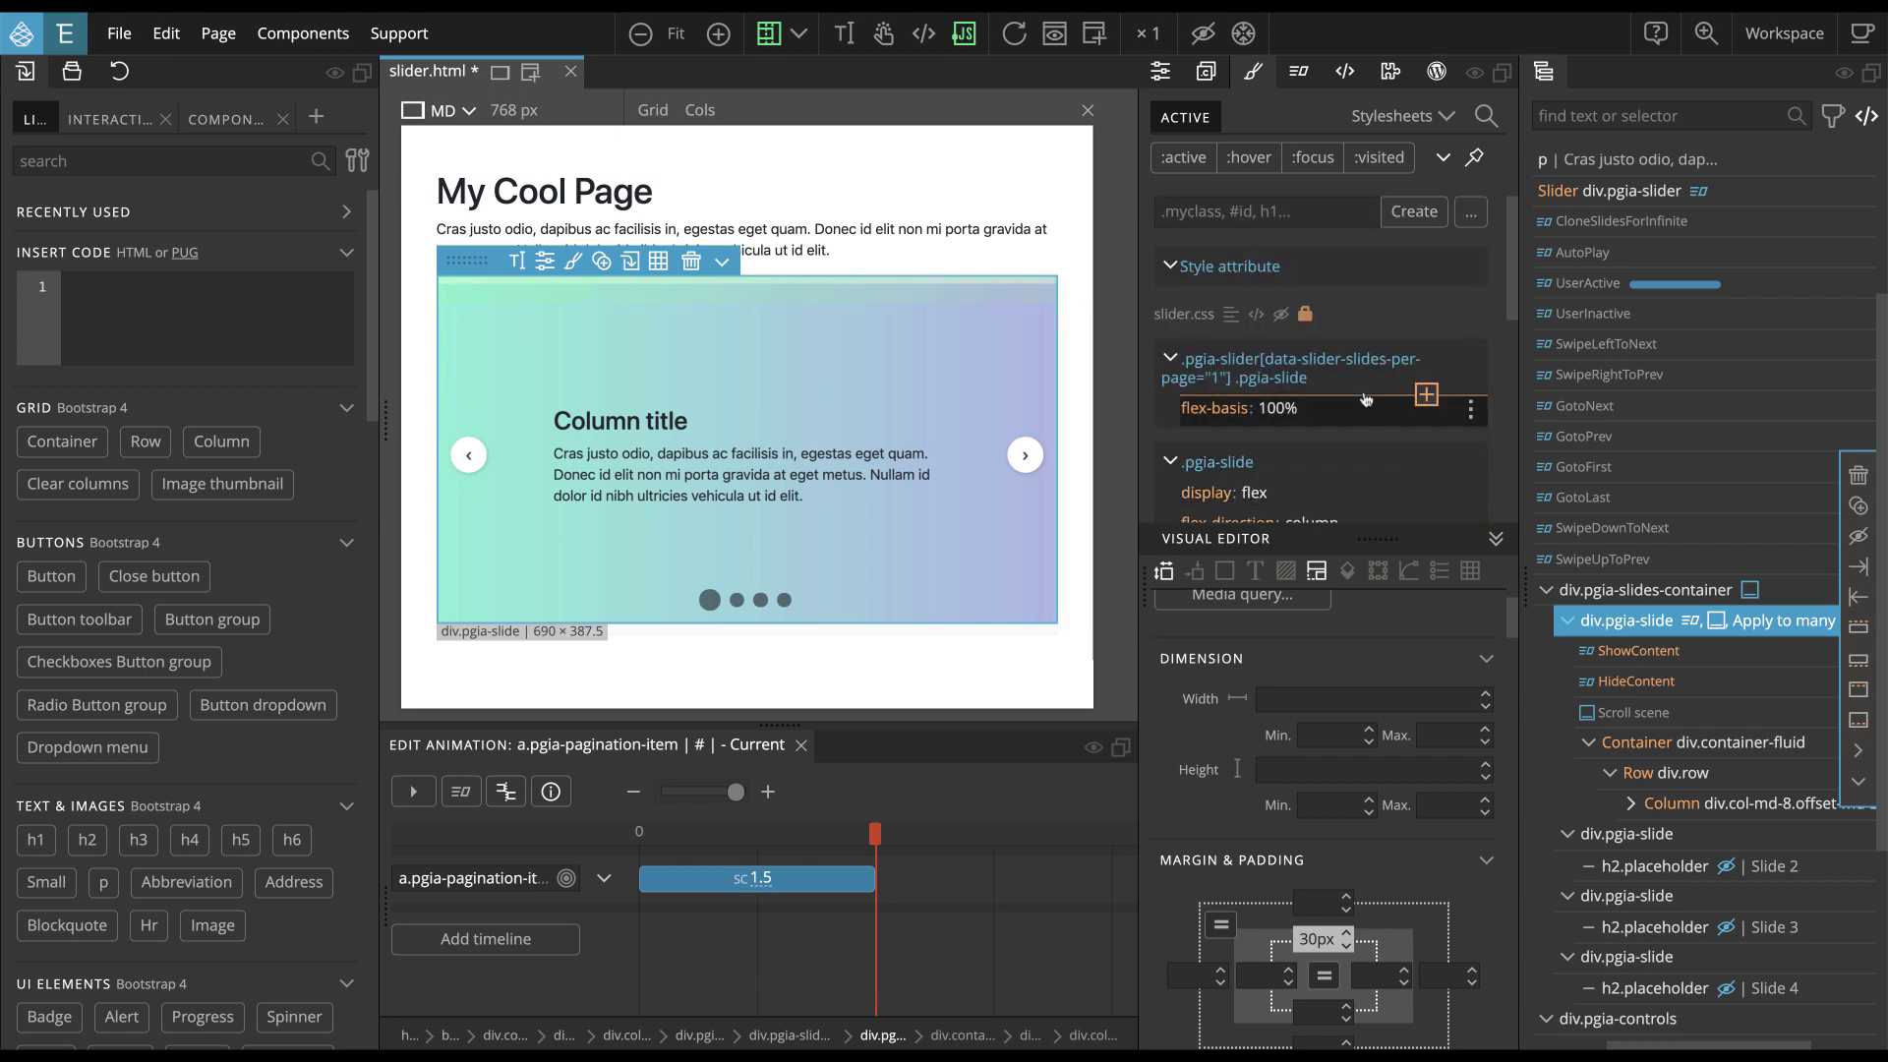
drag(1638, 1045, 1562, 1045)
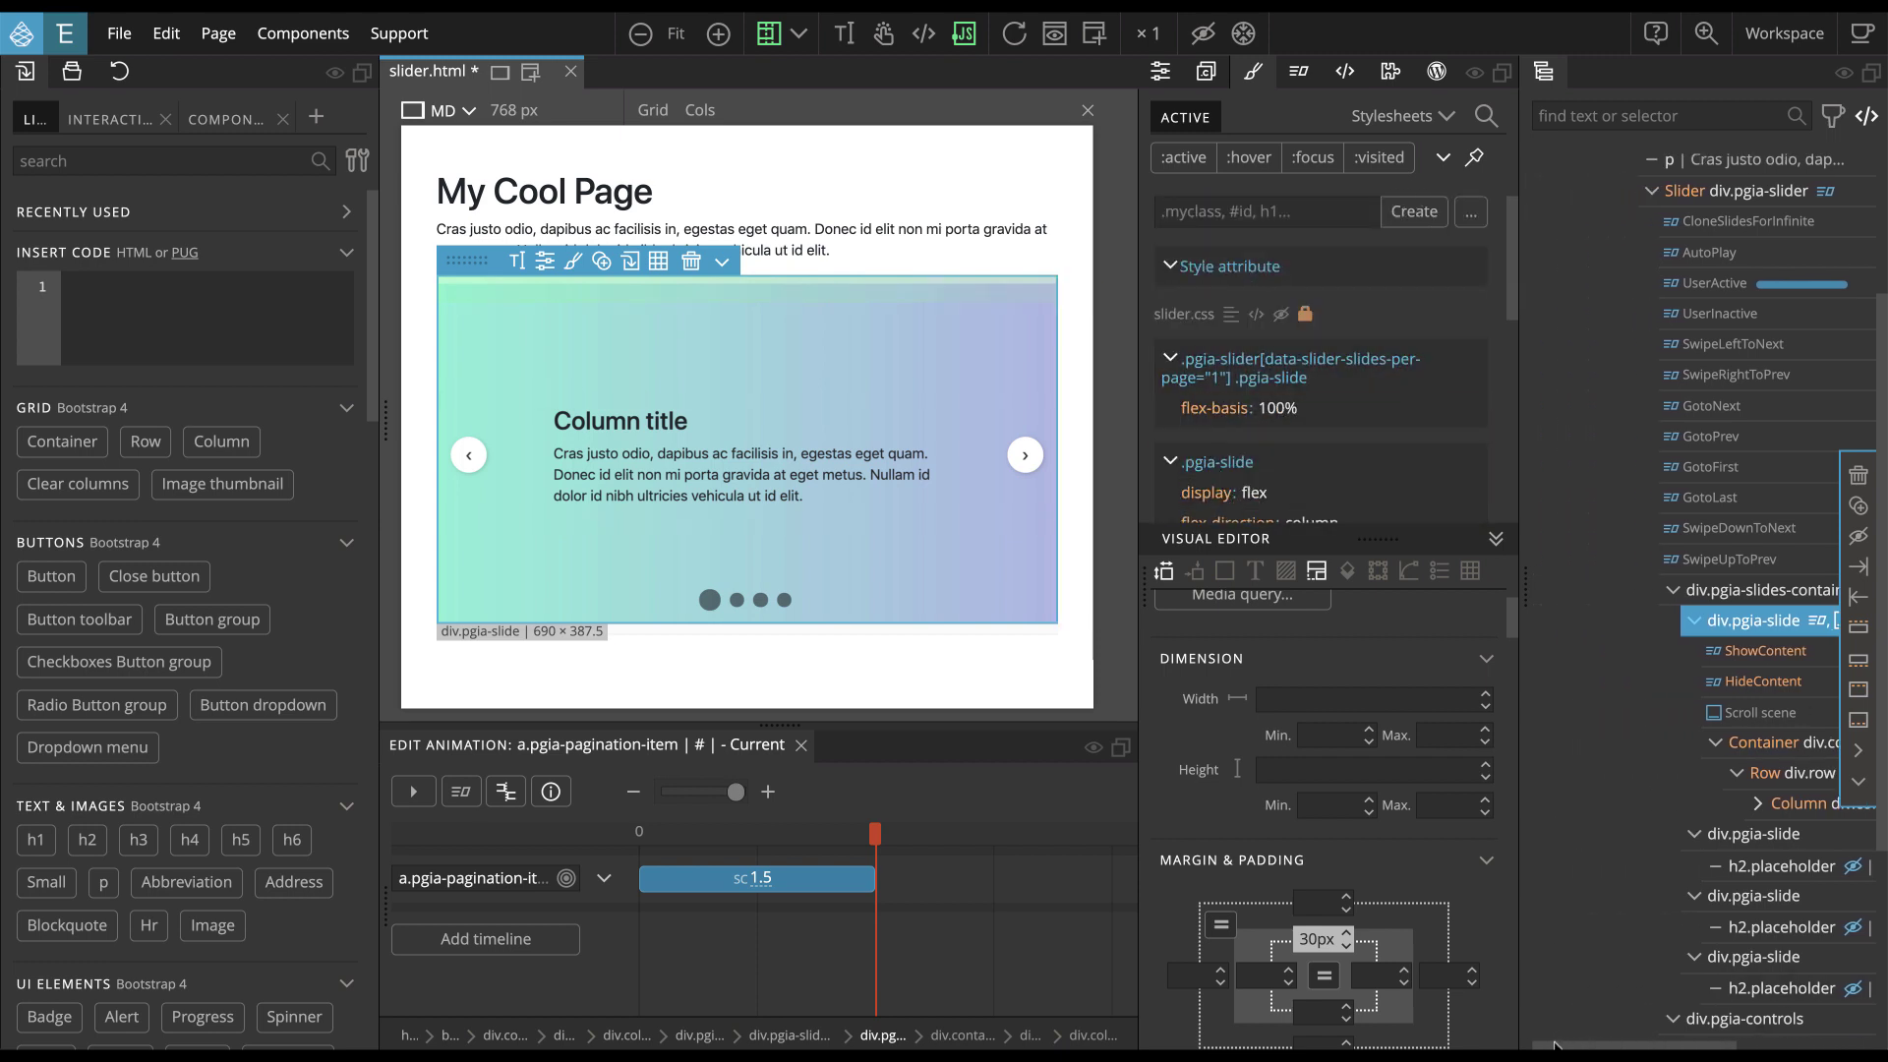
scroll(1716, 424, up, 6)
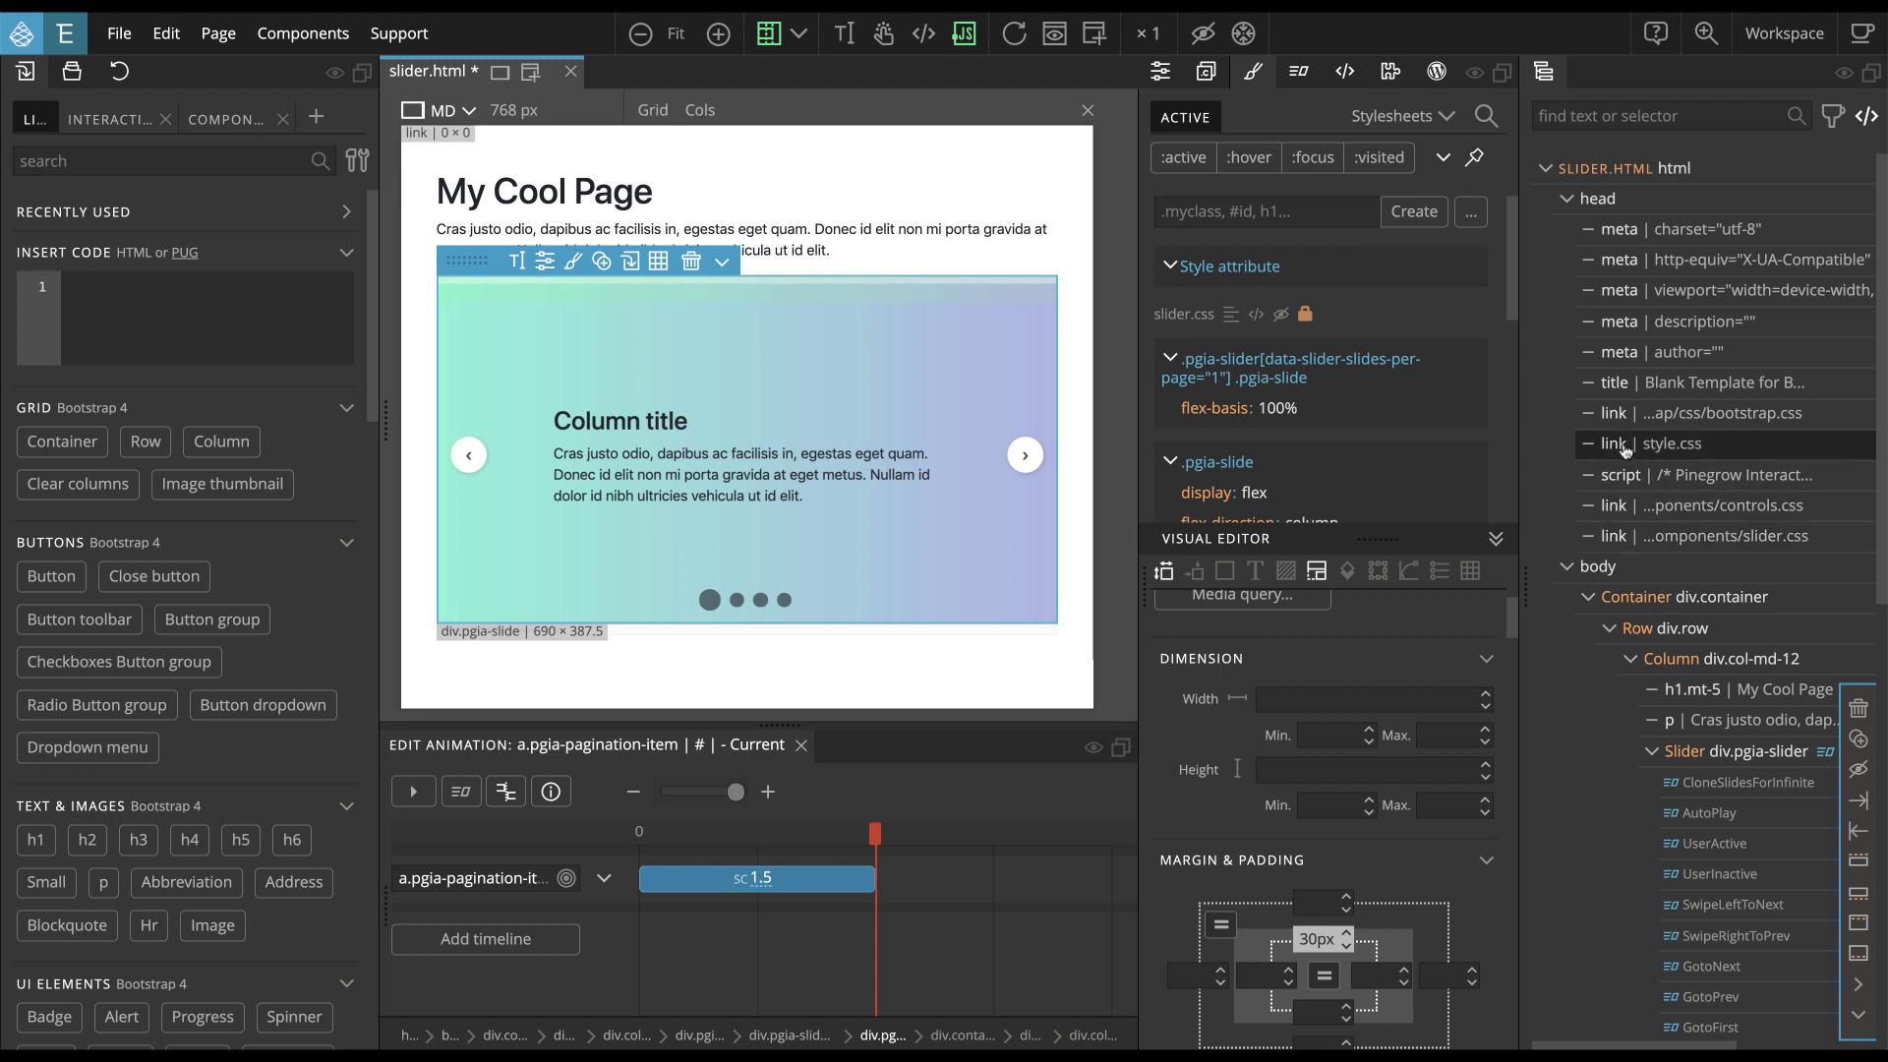
drag(1625, 454, 1618, 581)
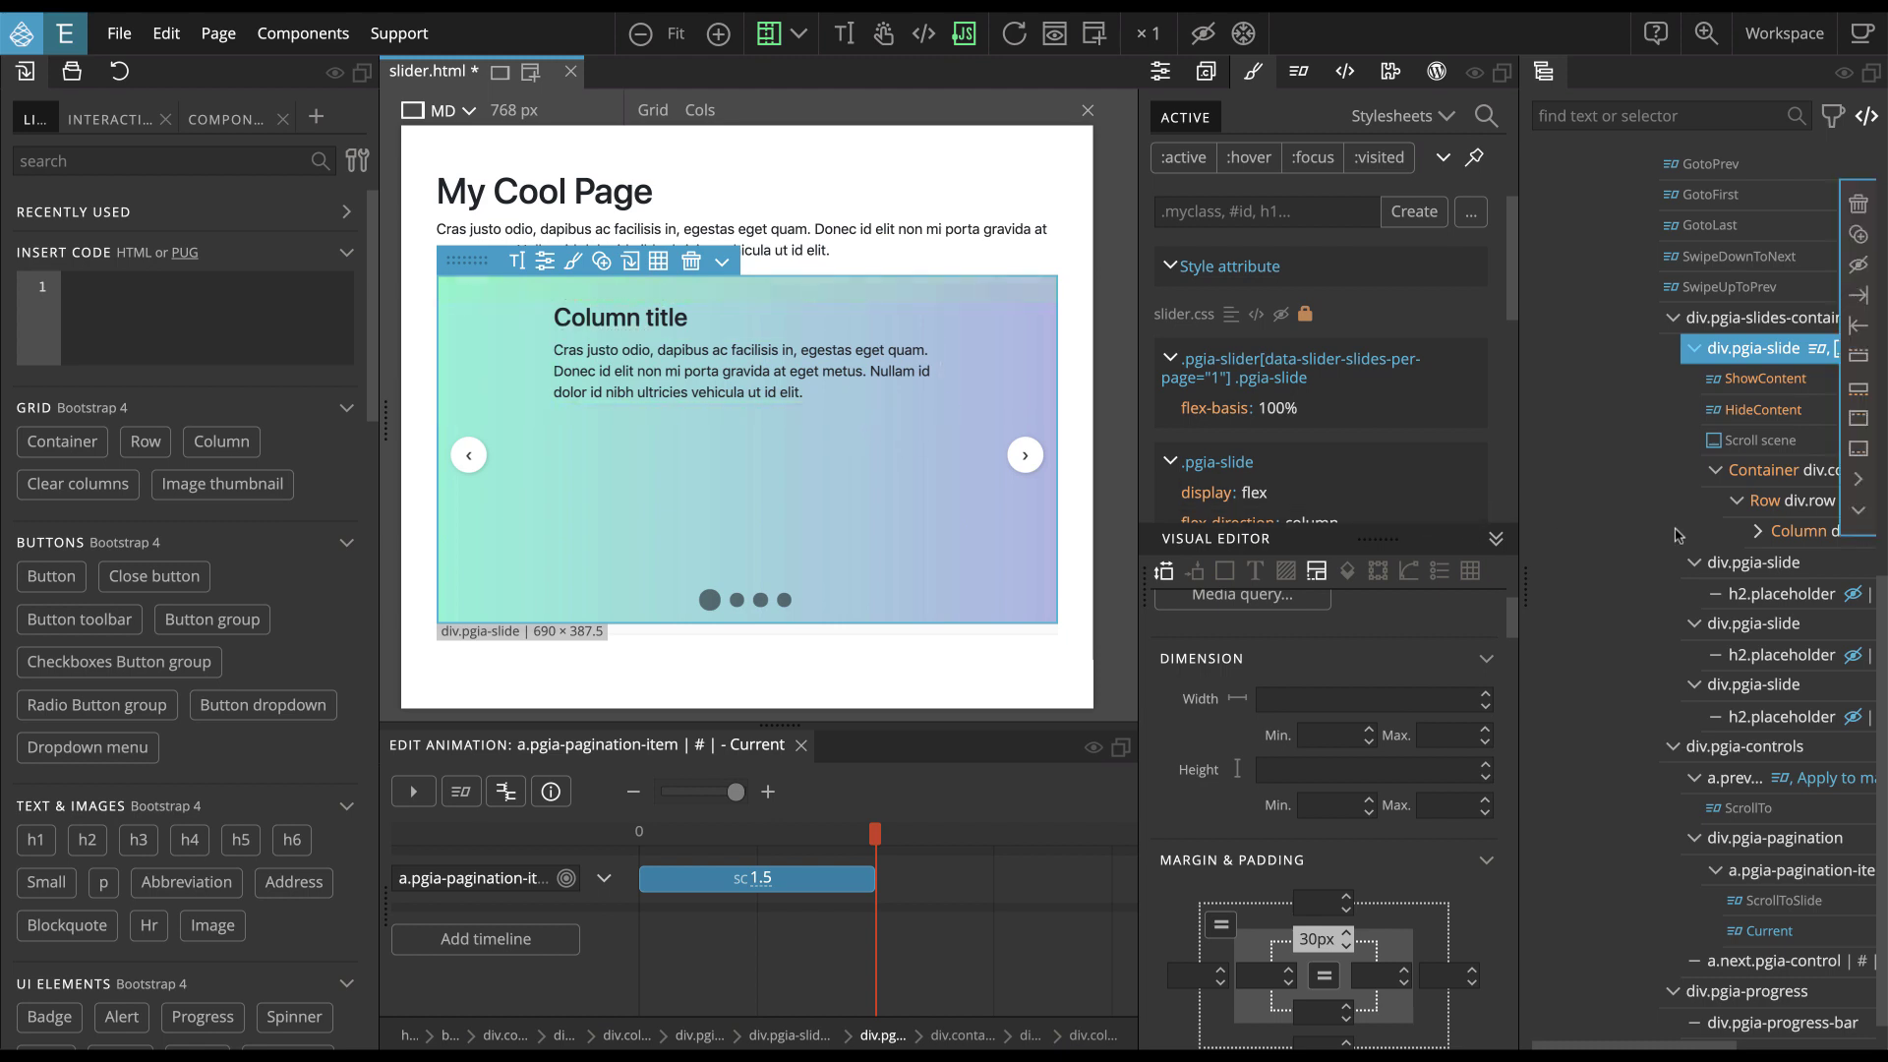
Expand the first slide's content column and transform its Column title heading from h3 to h2
click(1760, 534)
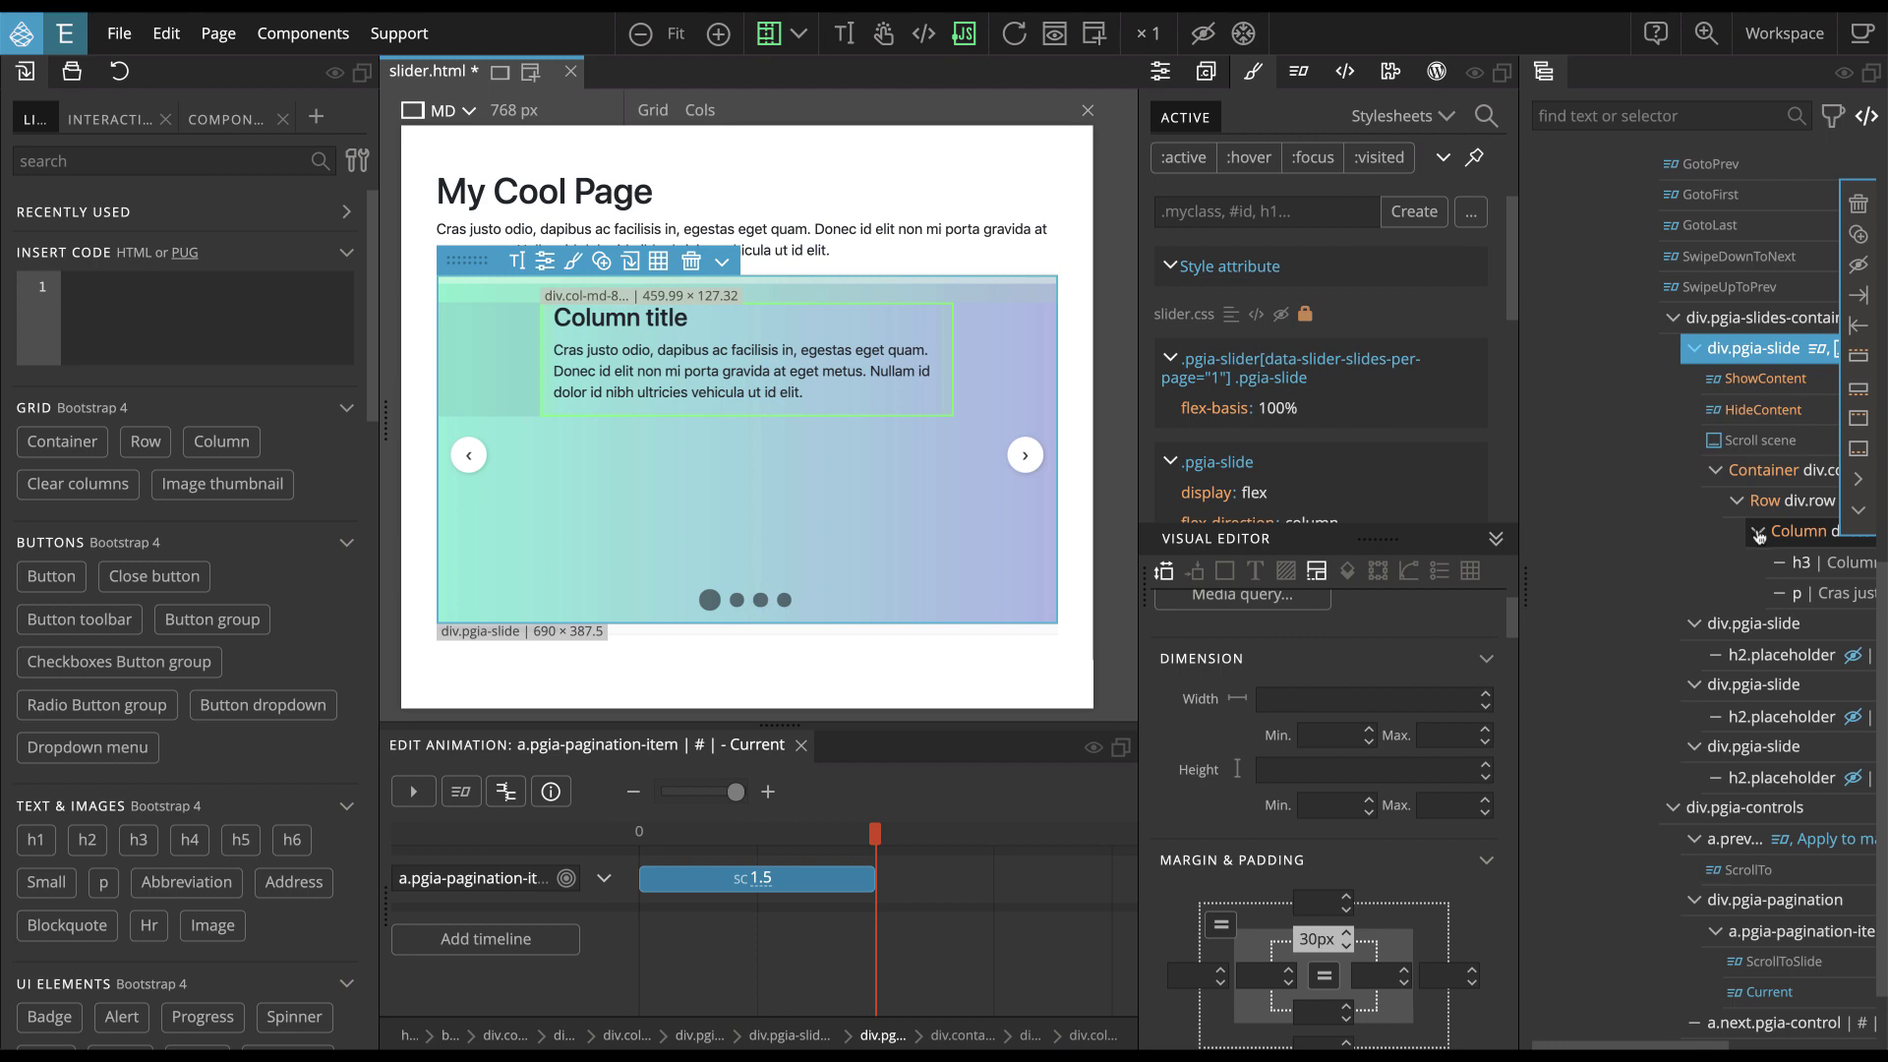
right_click(1809, 567)
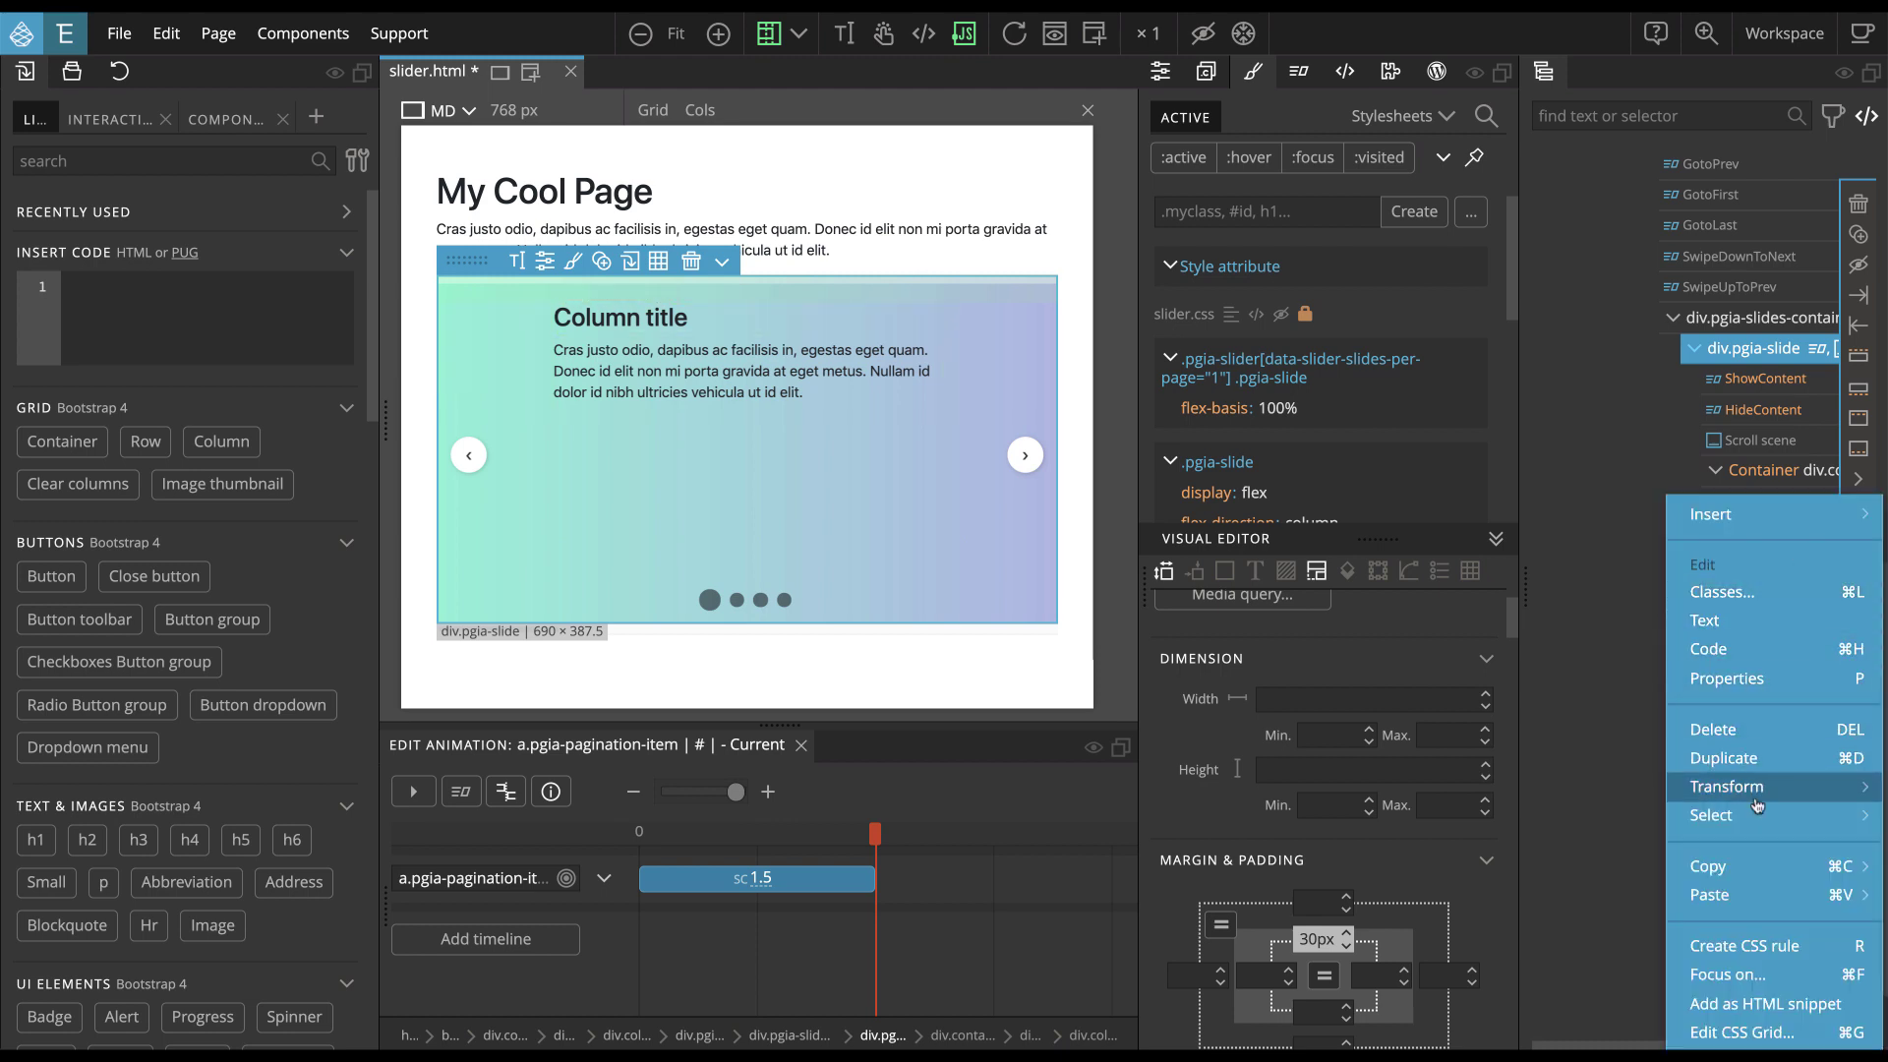
mouse_move(1765, 865)
mouse_move(1760, 802)
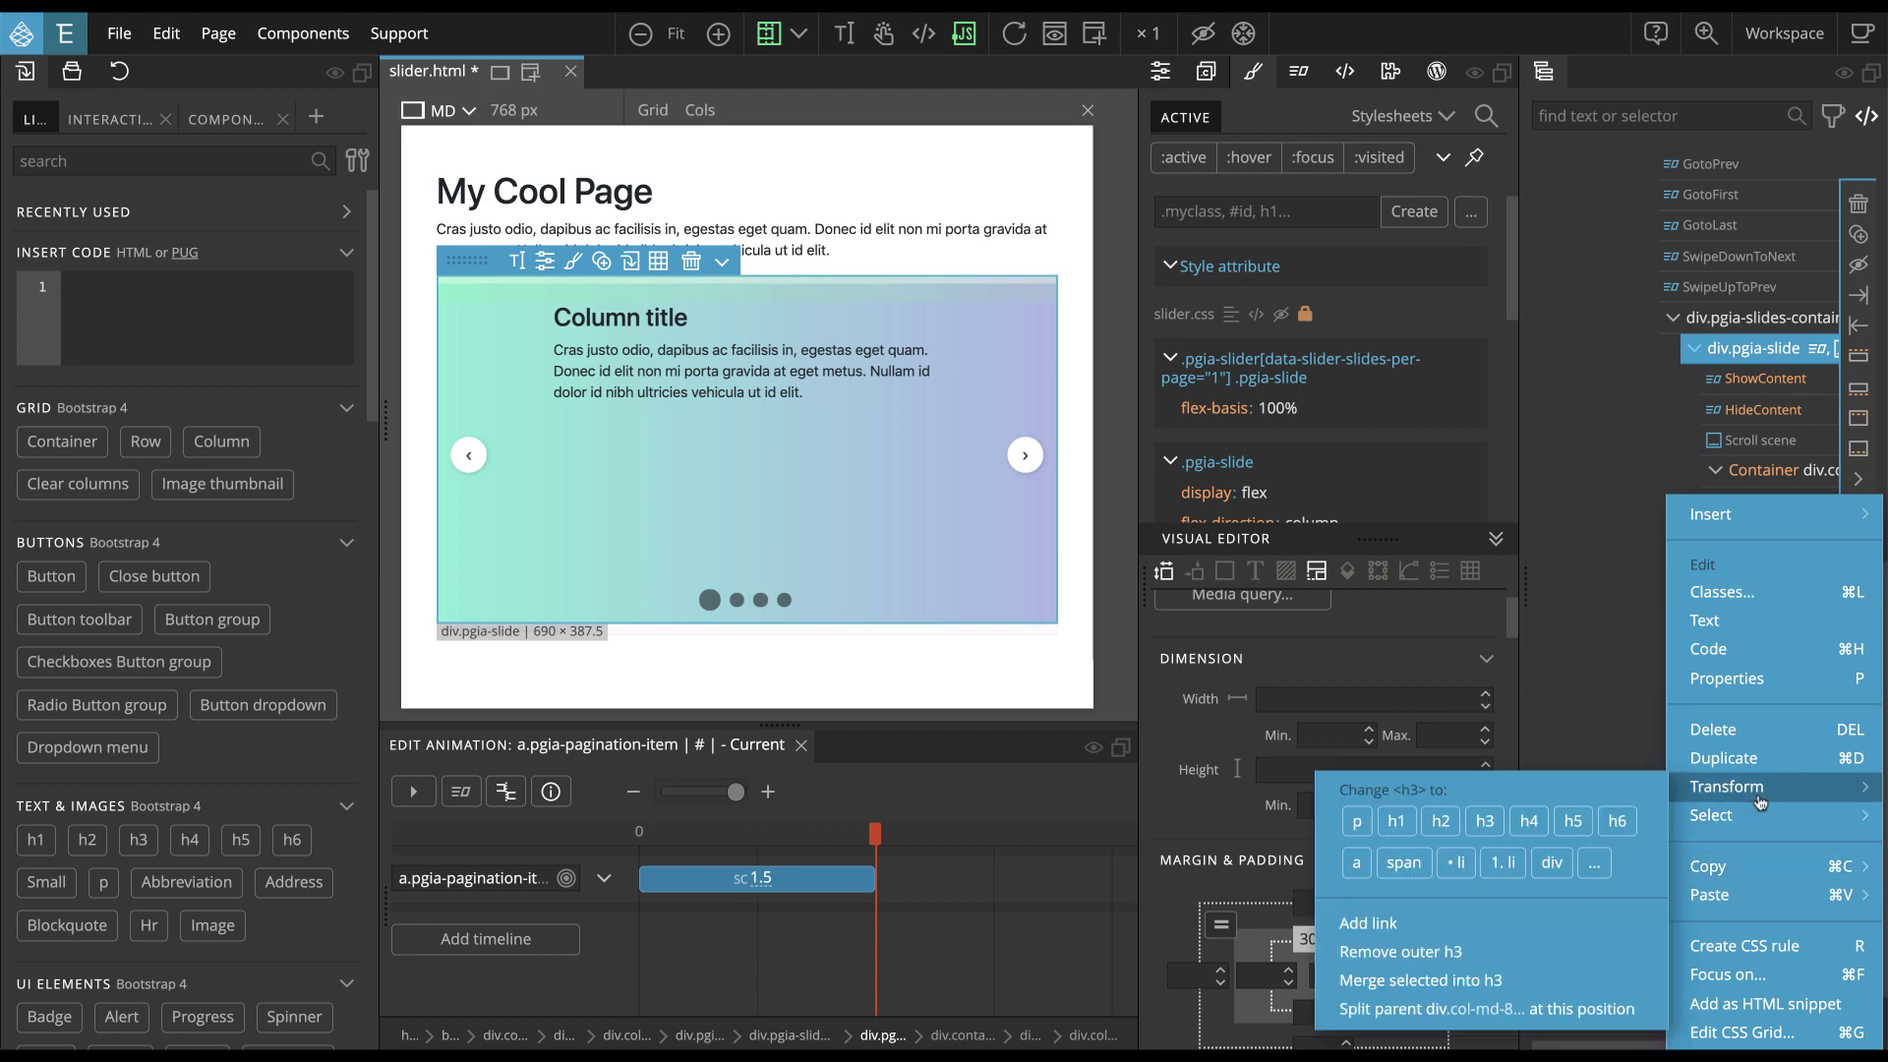
click(1457, 828)
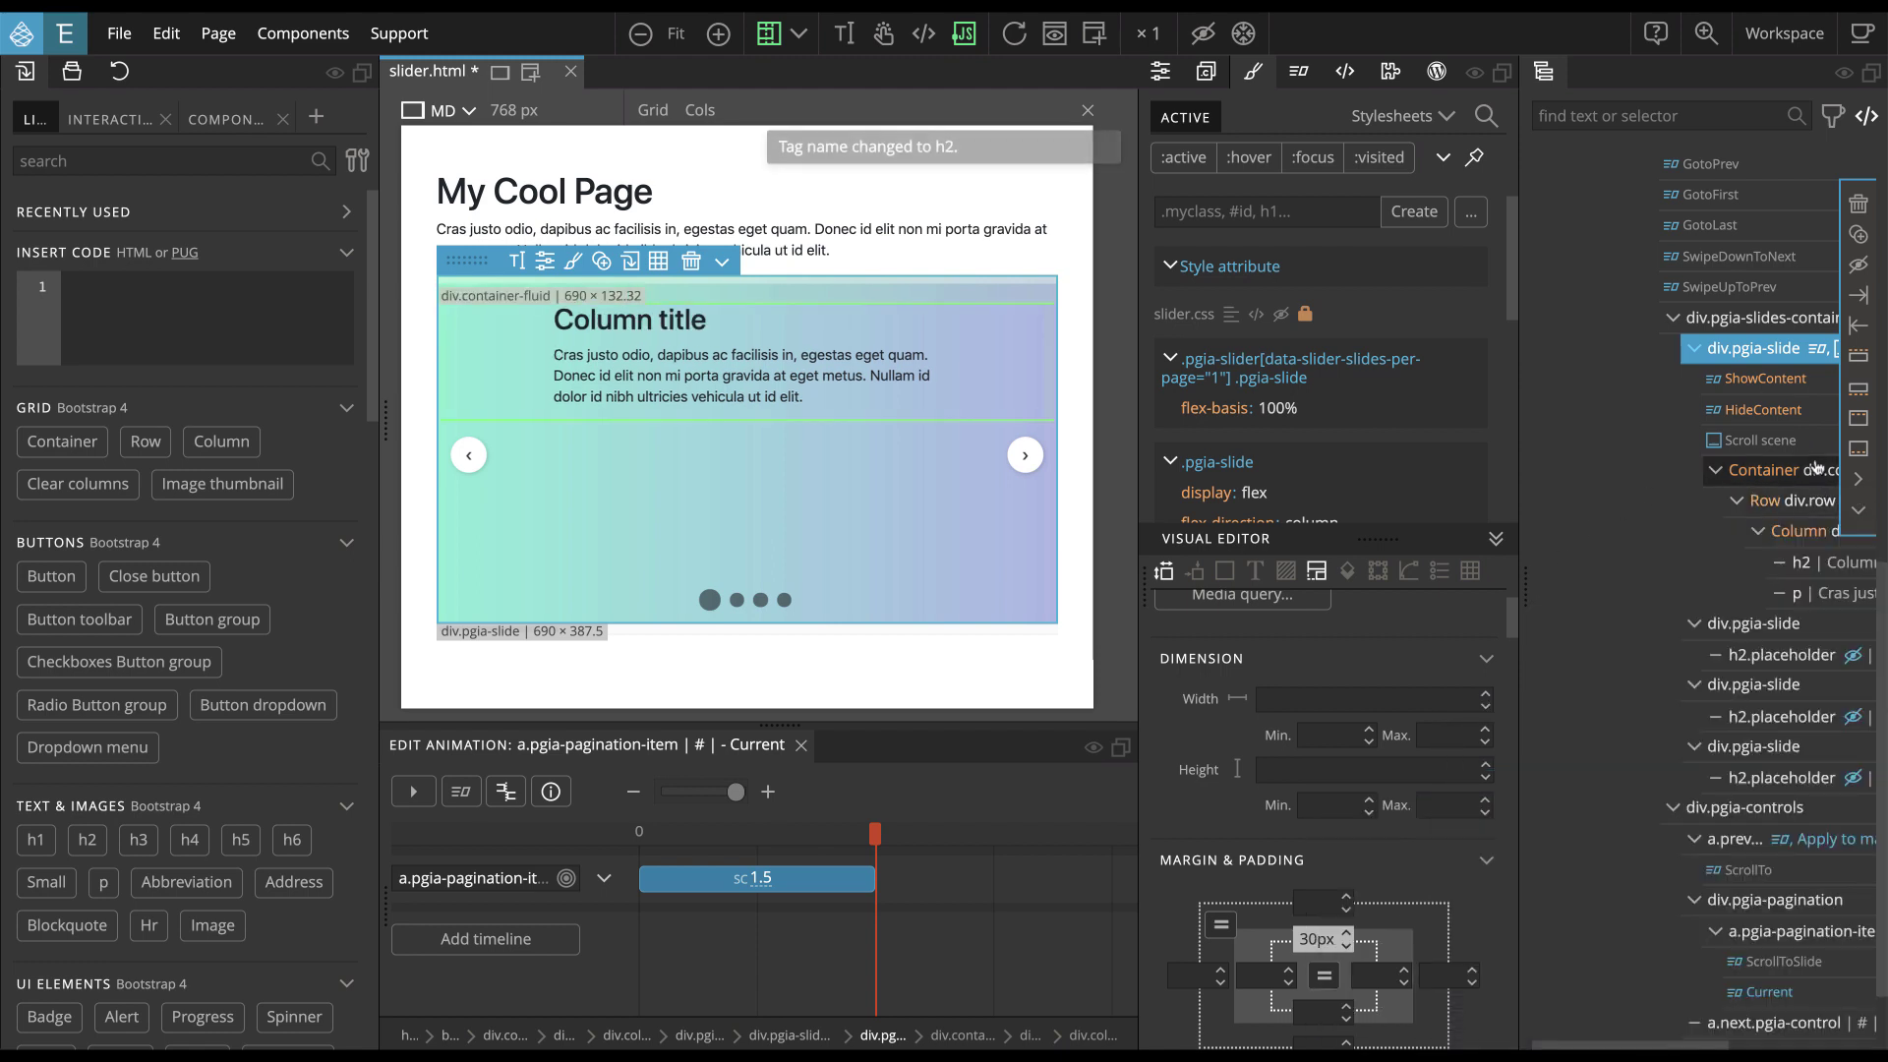
Open the first slide's ShowContent animation and set its timeline's target selector to h2,p
click(1758, 382)
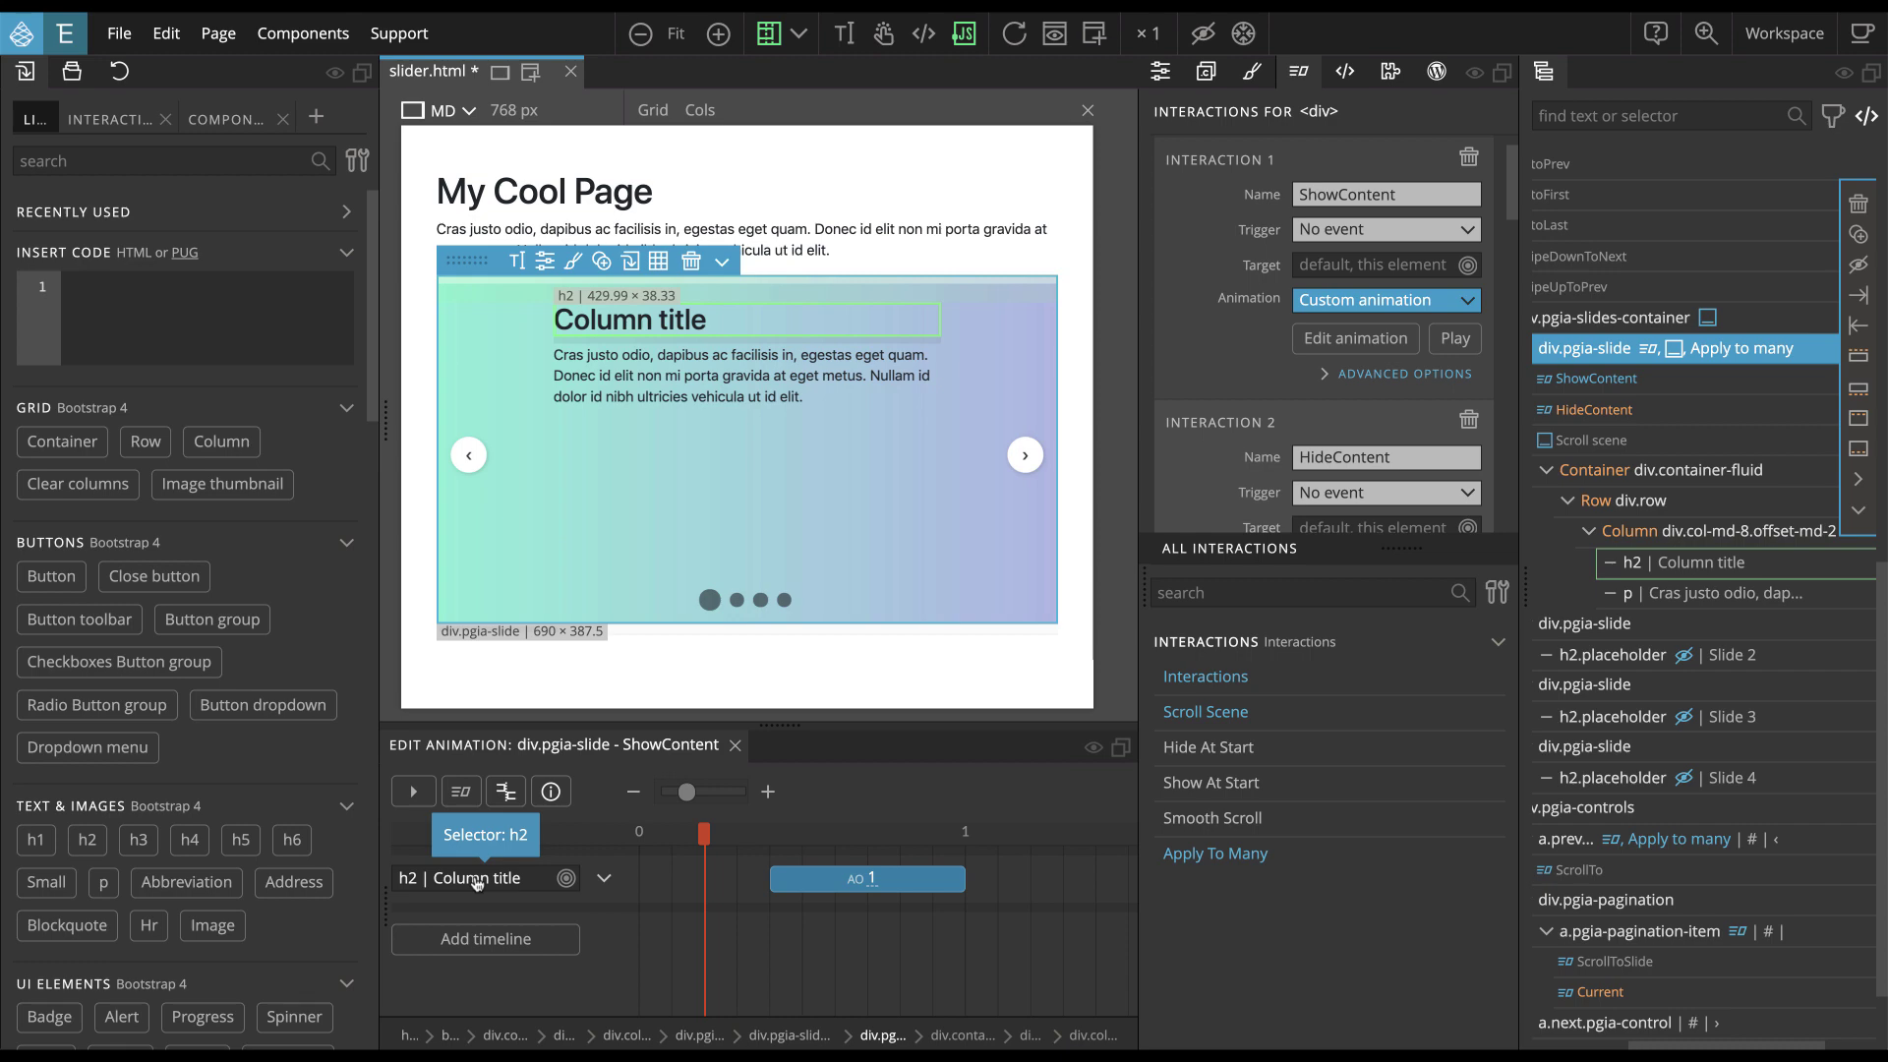
click(477, 880)
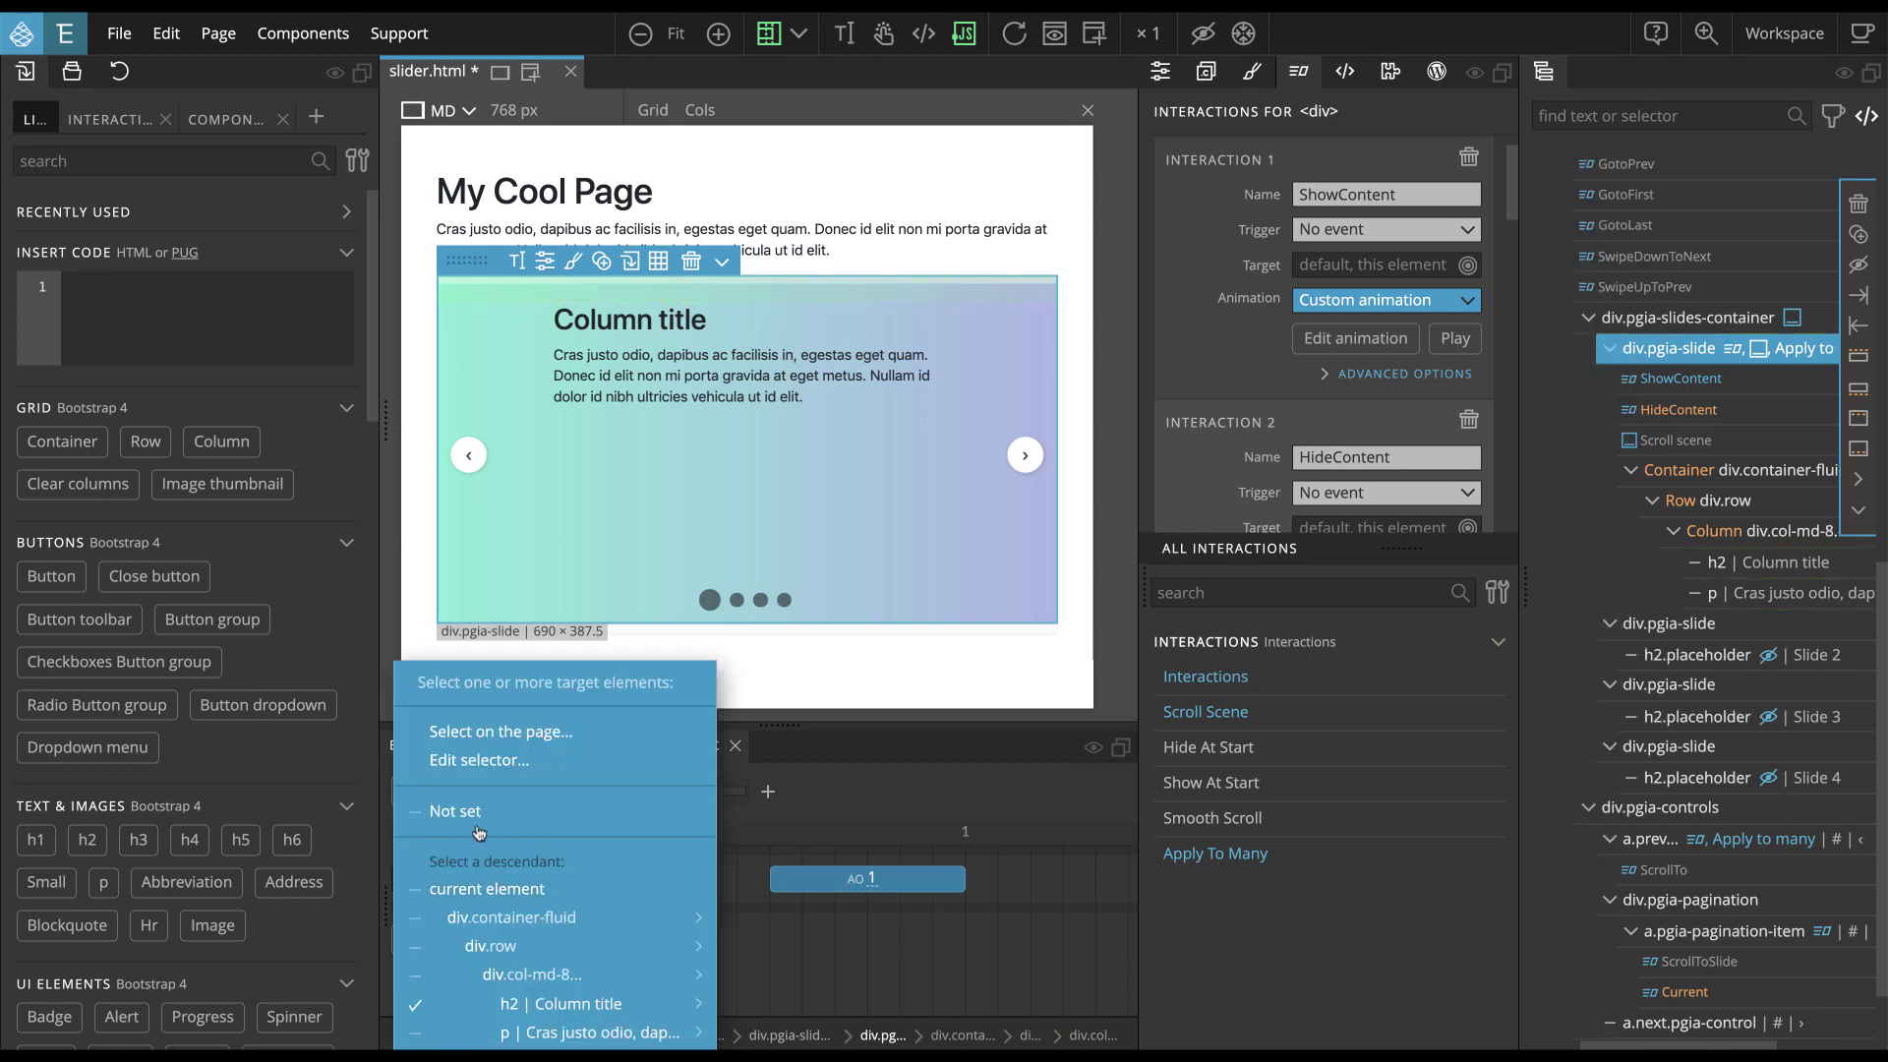
click(482, 764)
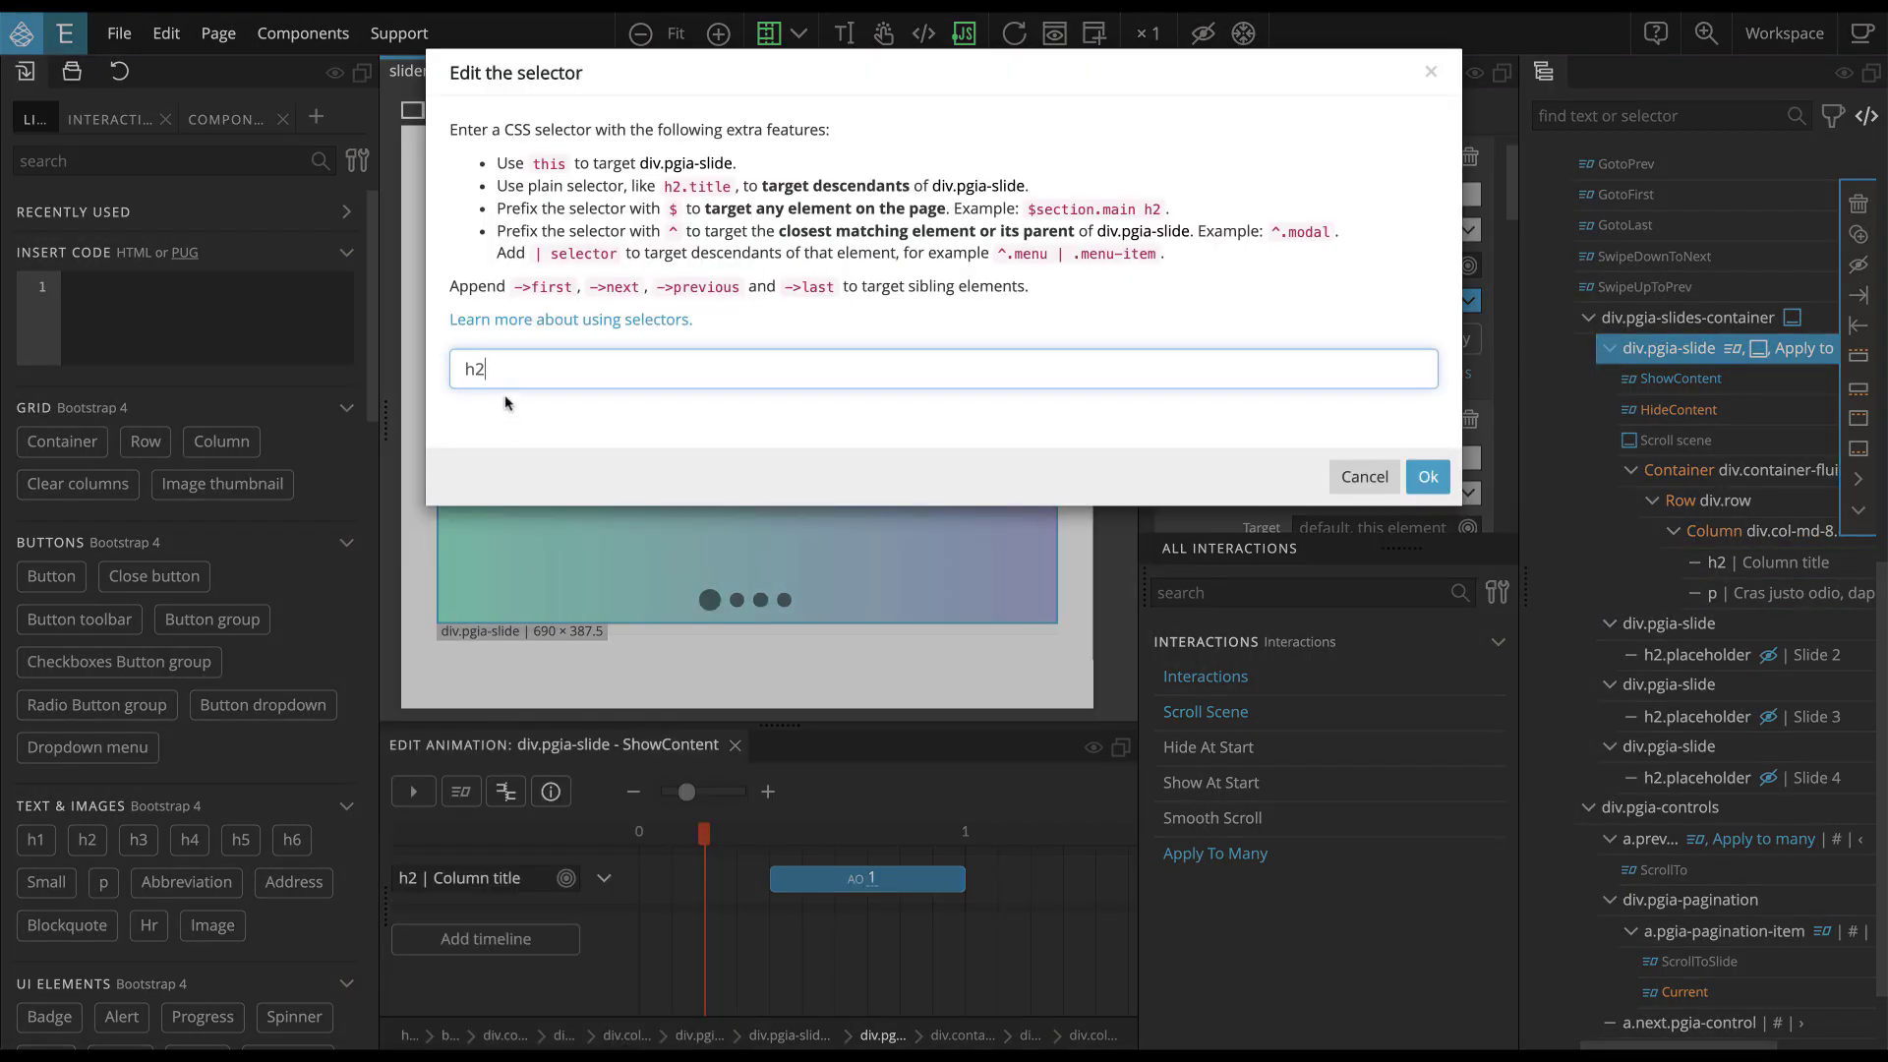
text(,p)
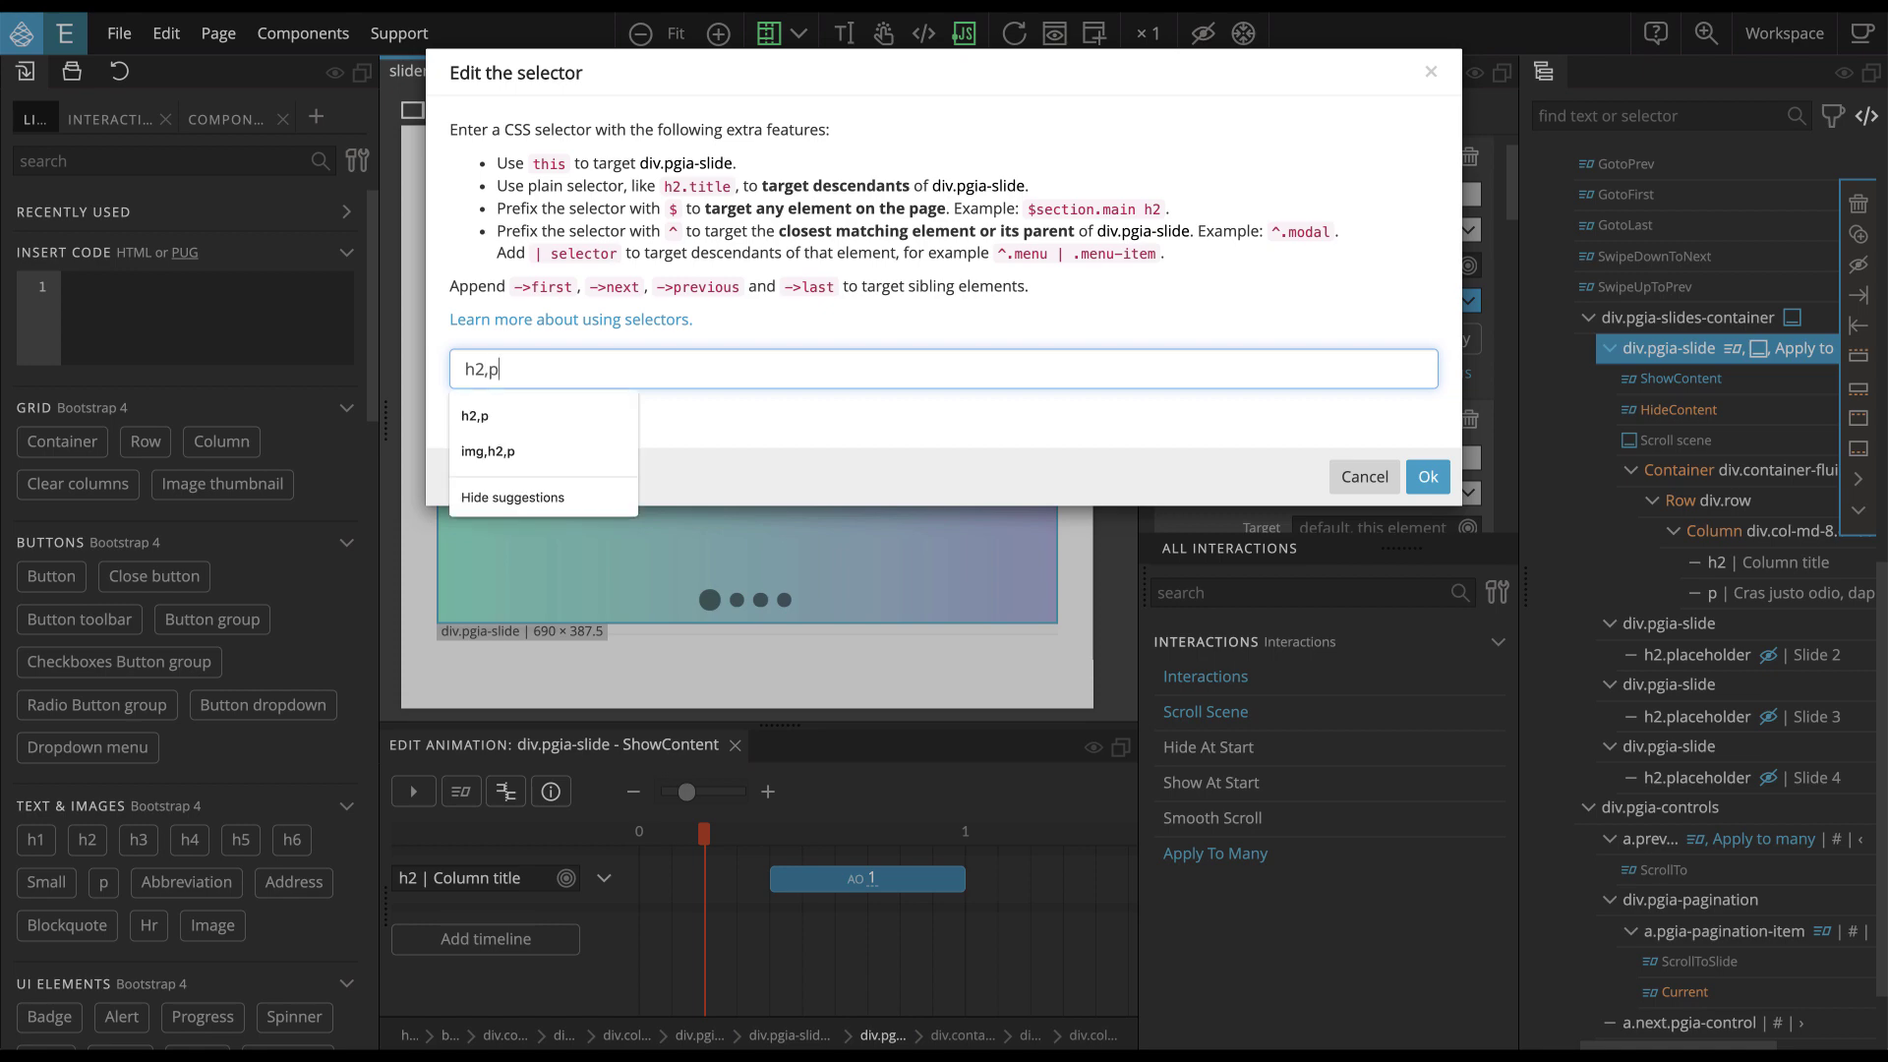
click(1428, 477)
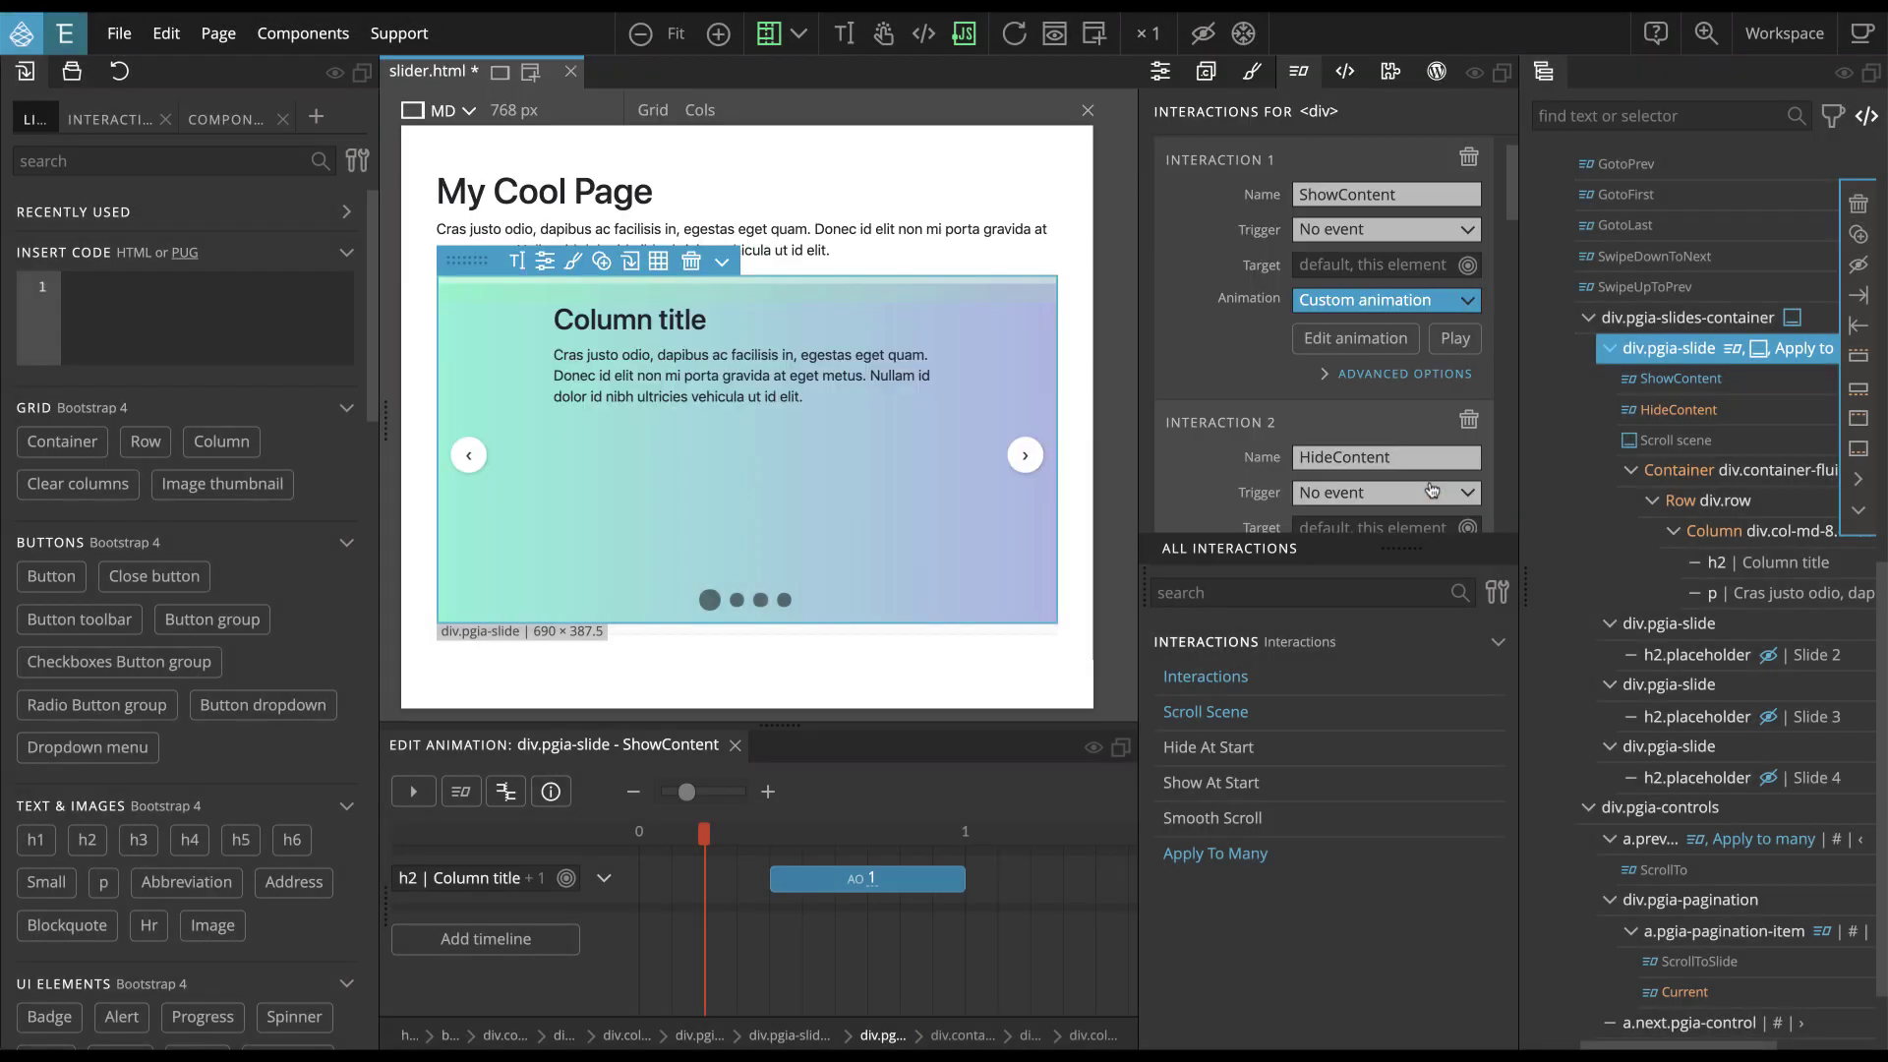
Set the ShowContent transition's stagger to 0.5 seconds, and reload the page with click testing turned on
click(884, 880)
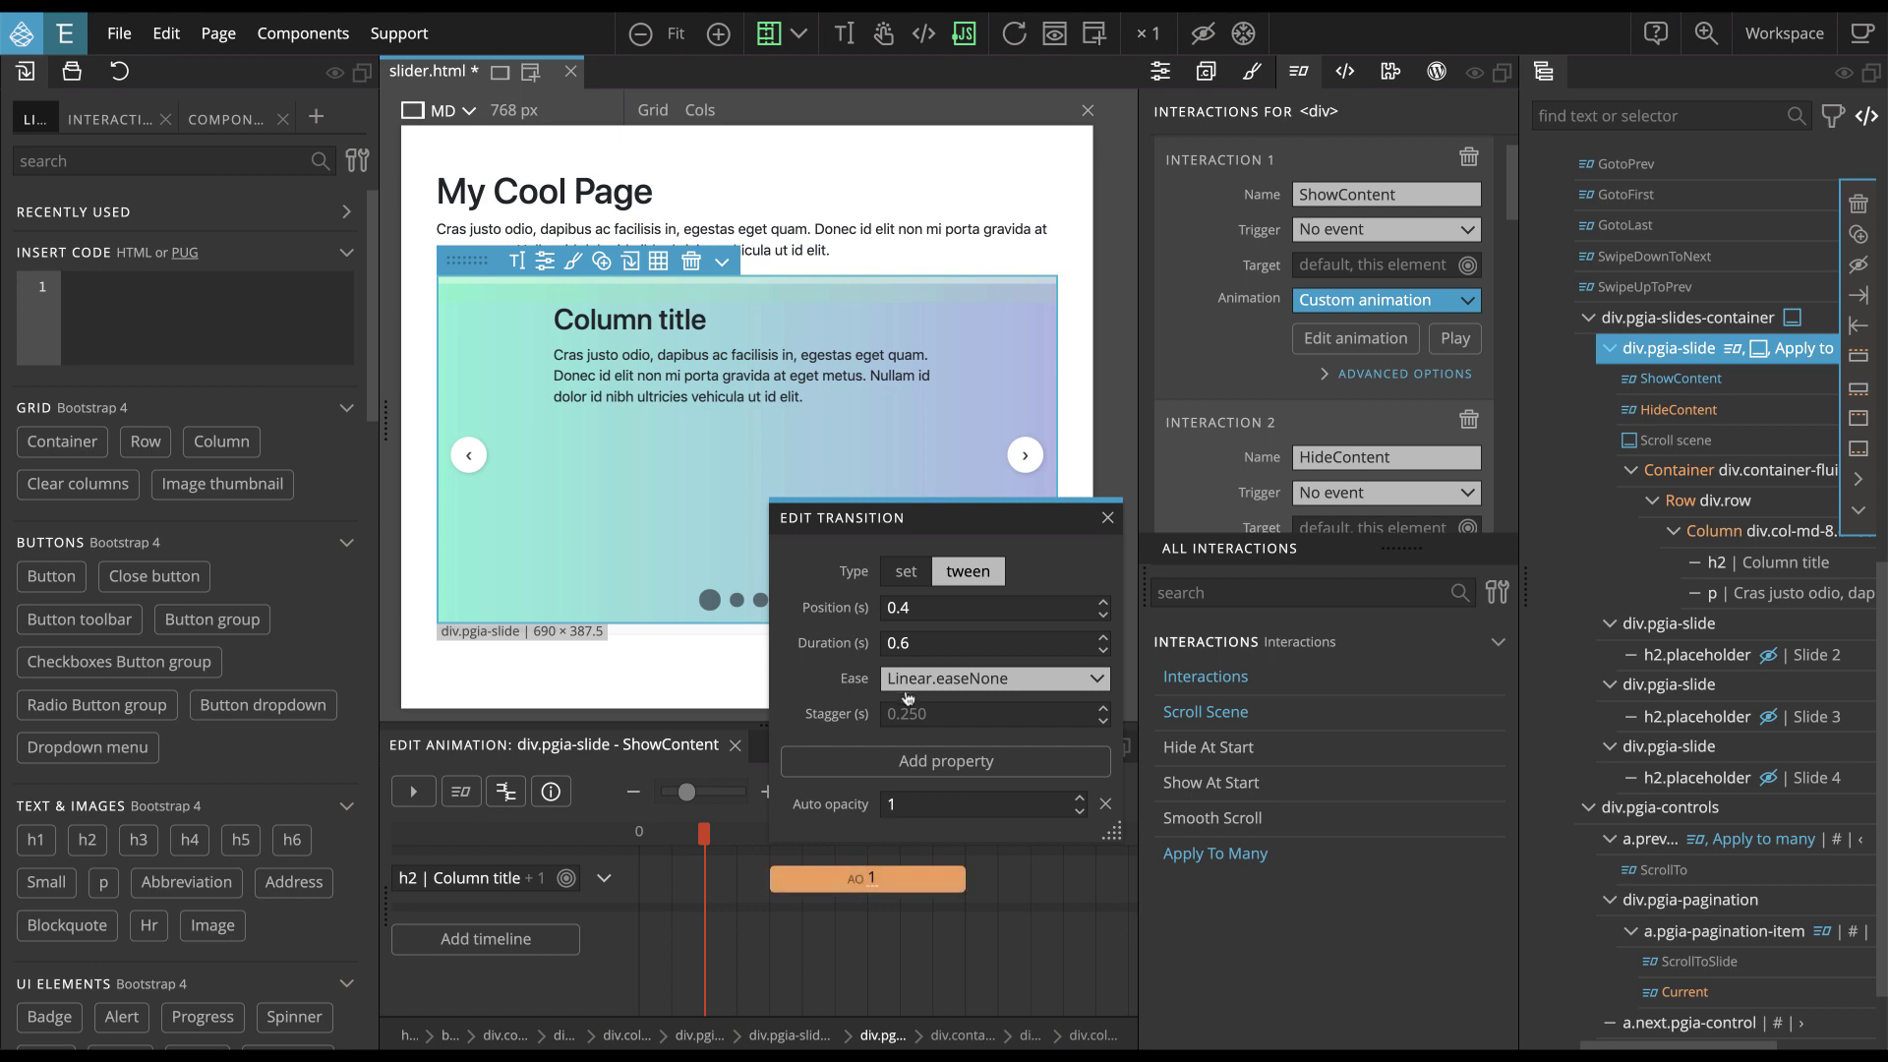
click(1049, 716)
text(1)
key(BackSpace)
text(0.5)
click(1107, 517)
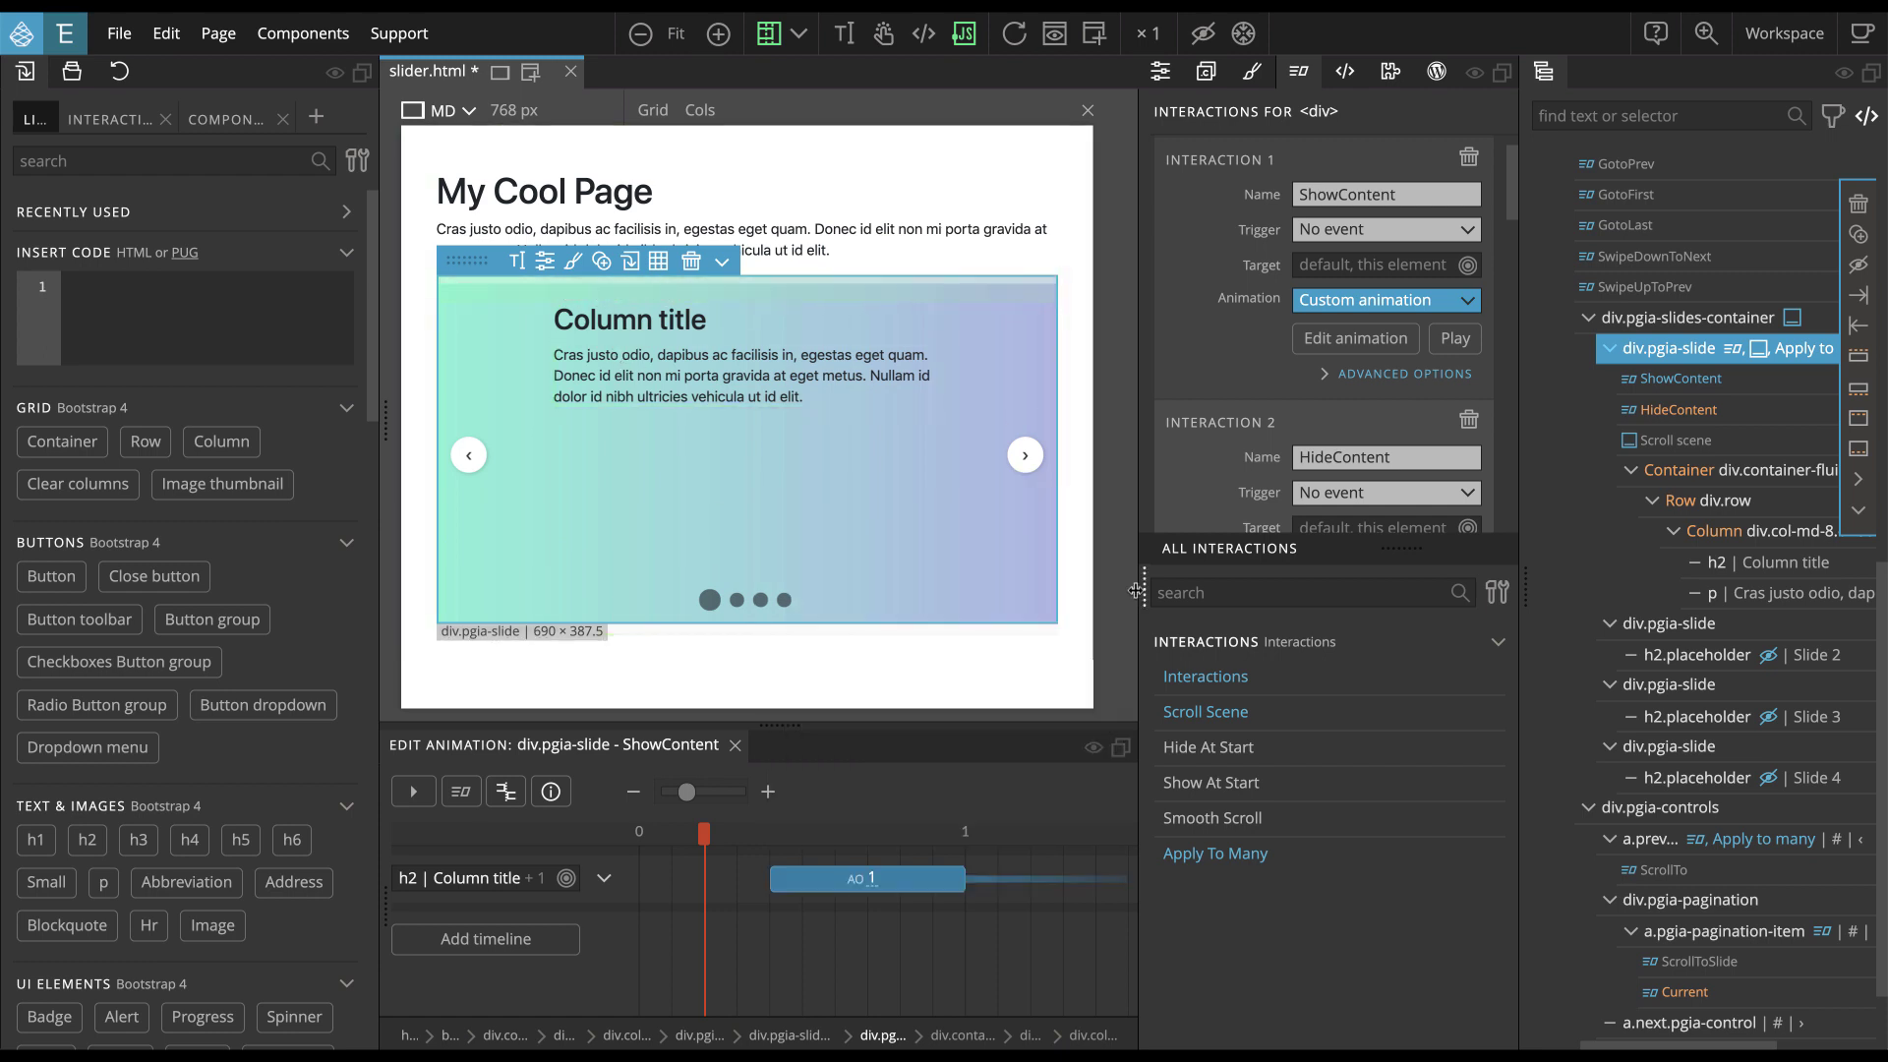
click(883, 35)
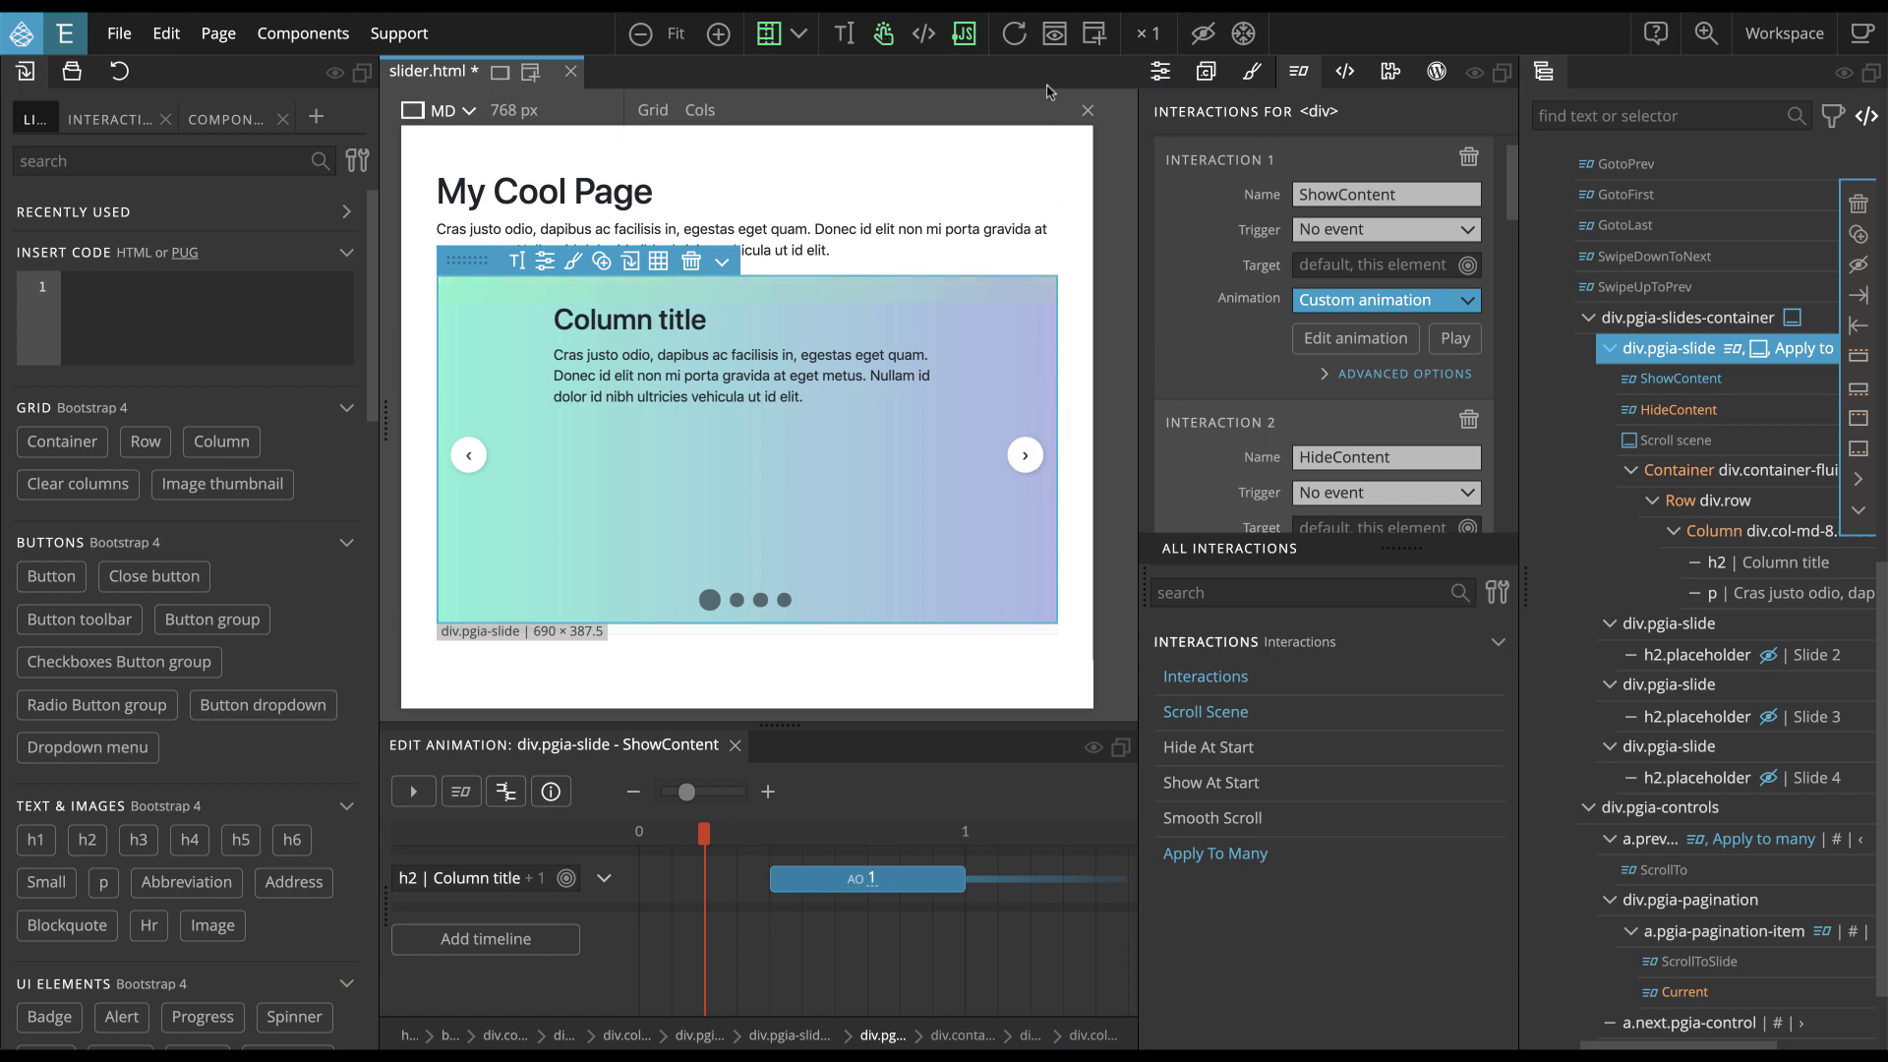
click(1014, 35)
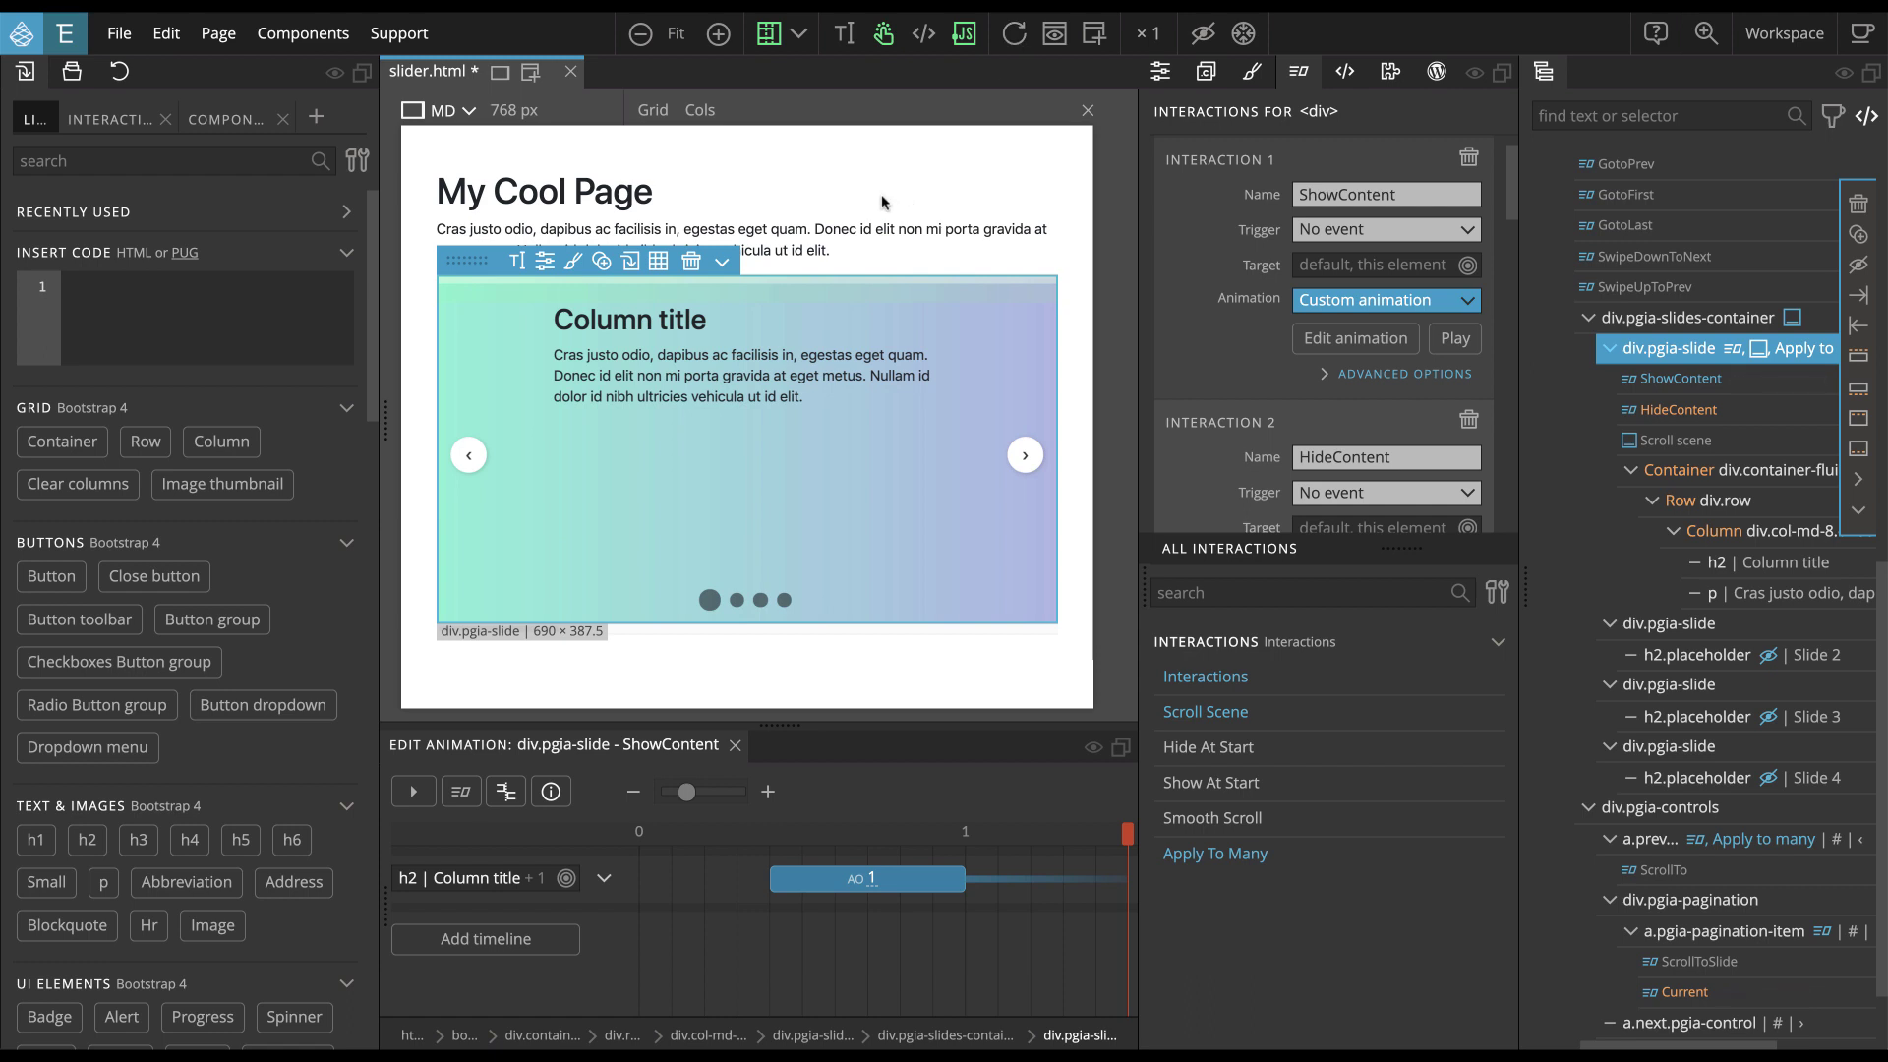
Add the Hide At Start action to the h2 heading and the paragraph in the first slide's column
click(1734, 566)
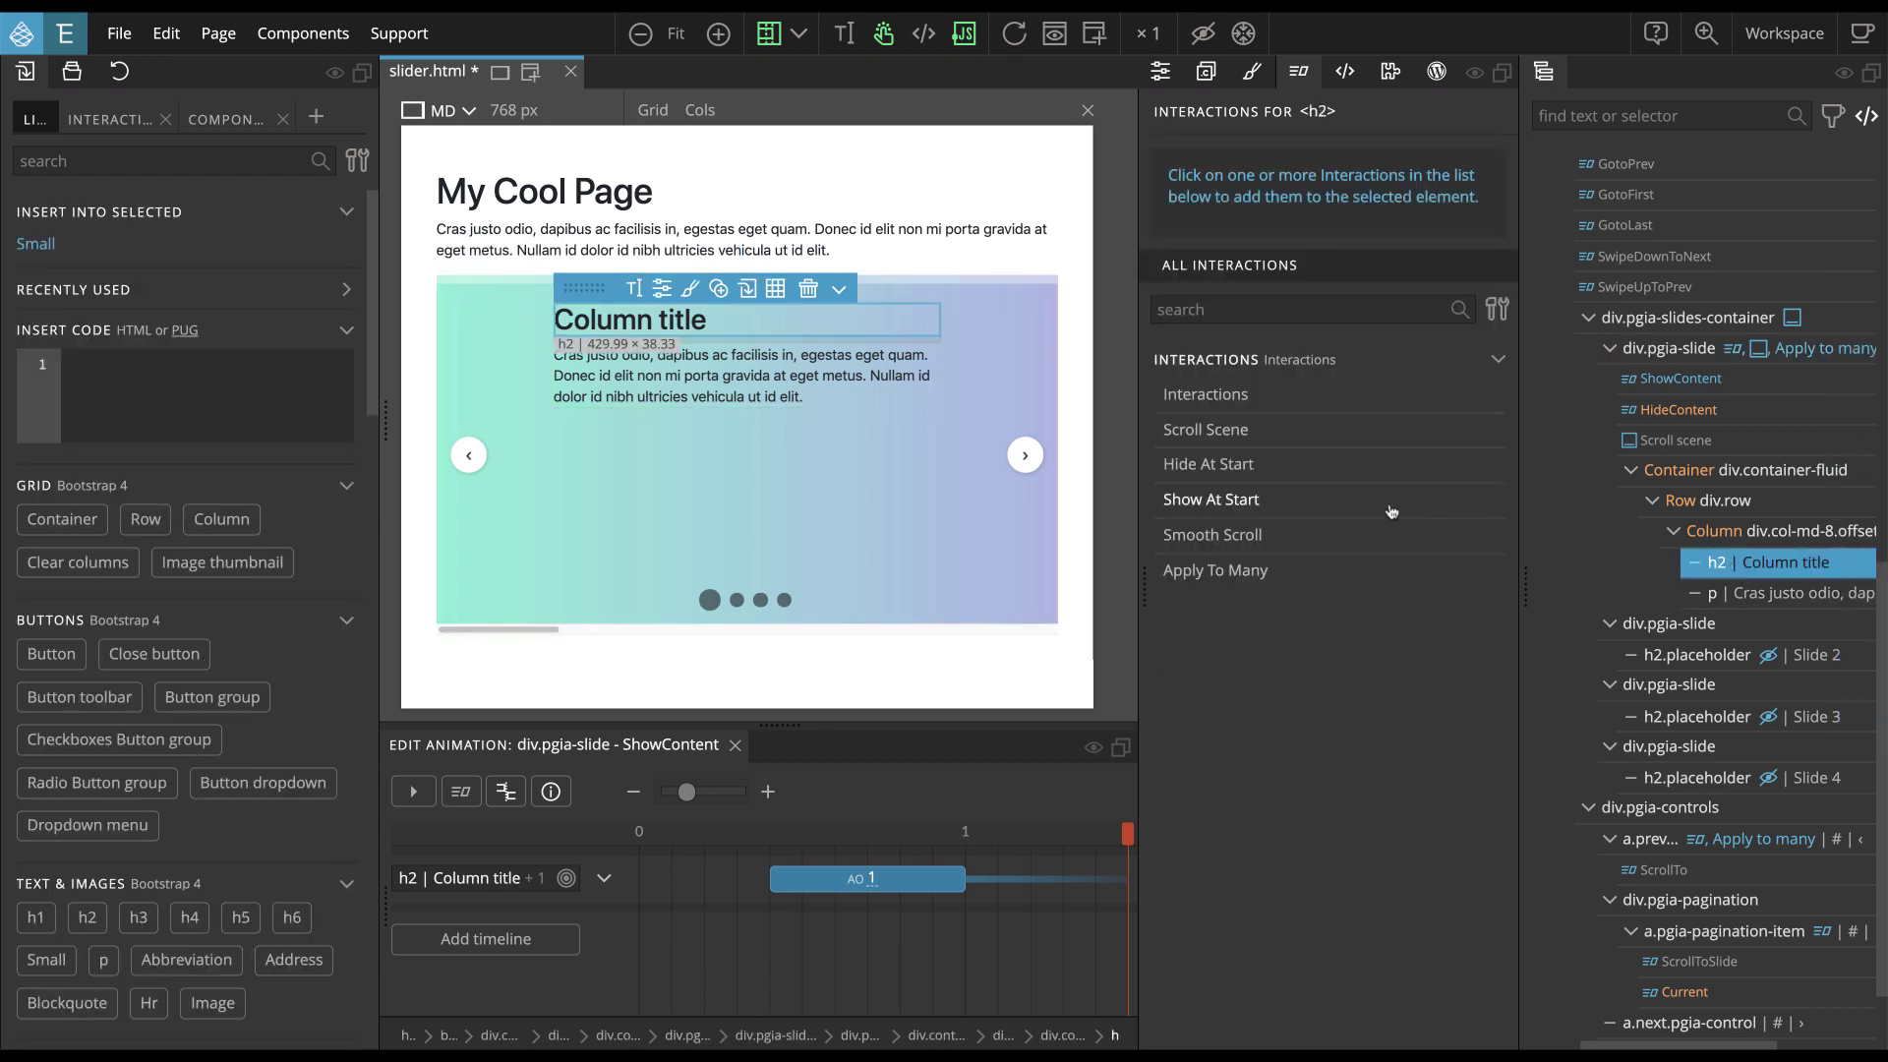
click(1212, 470)
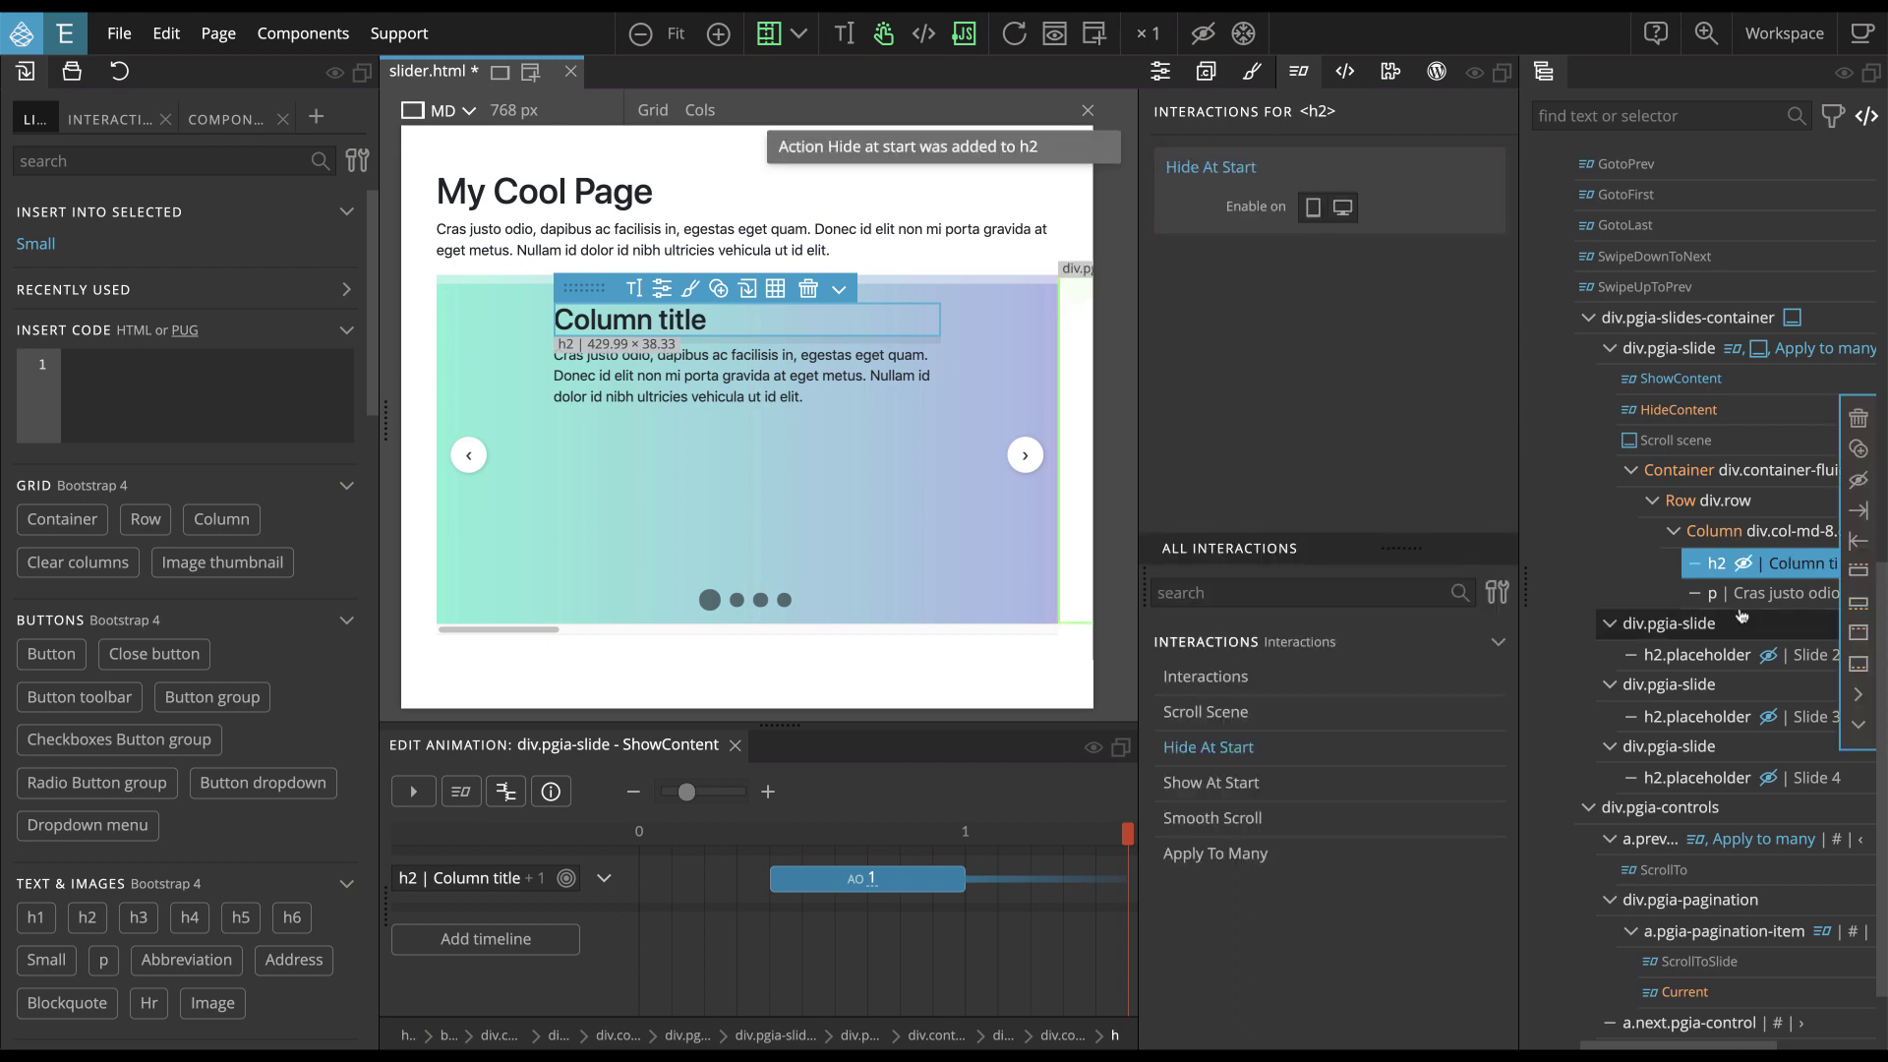
click(1184, 472)
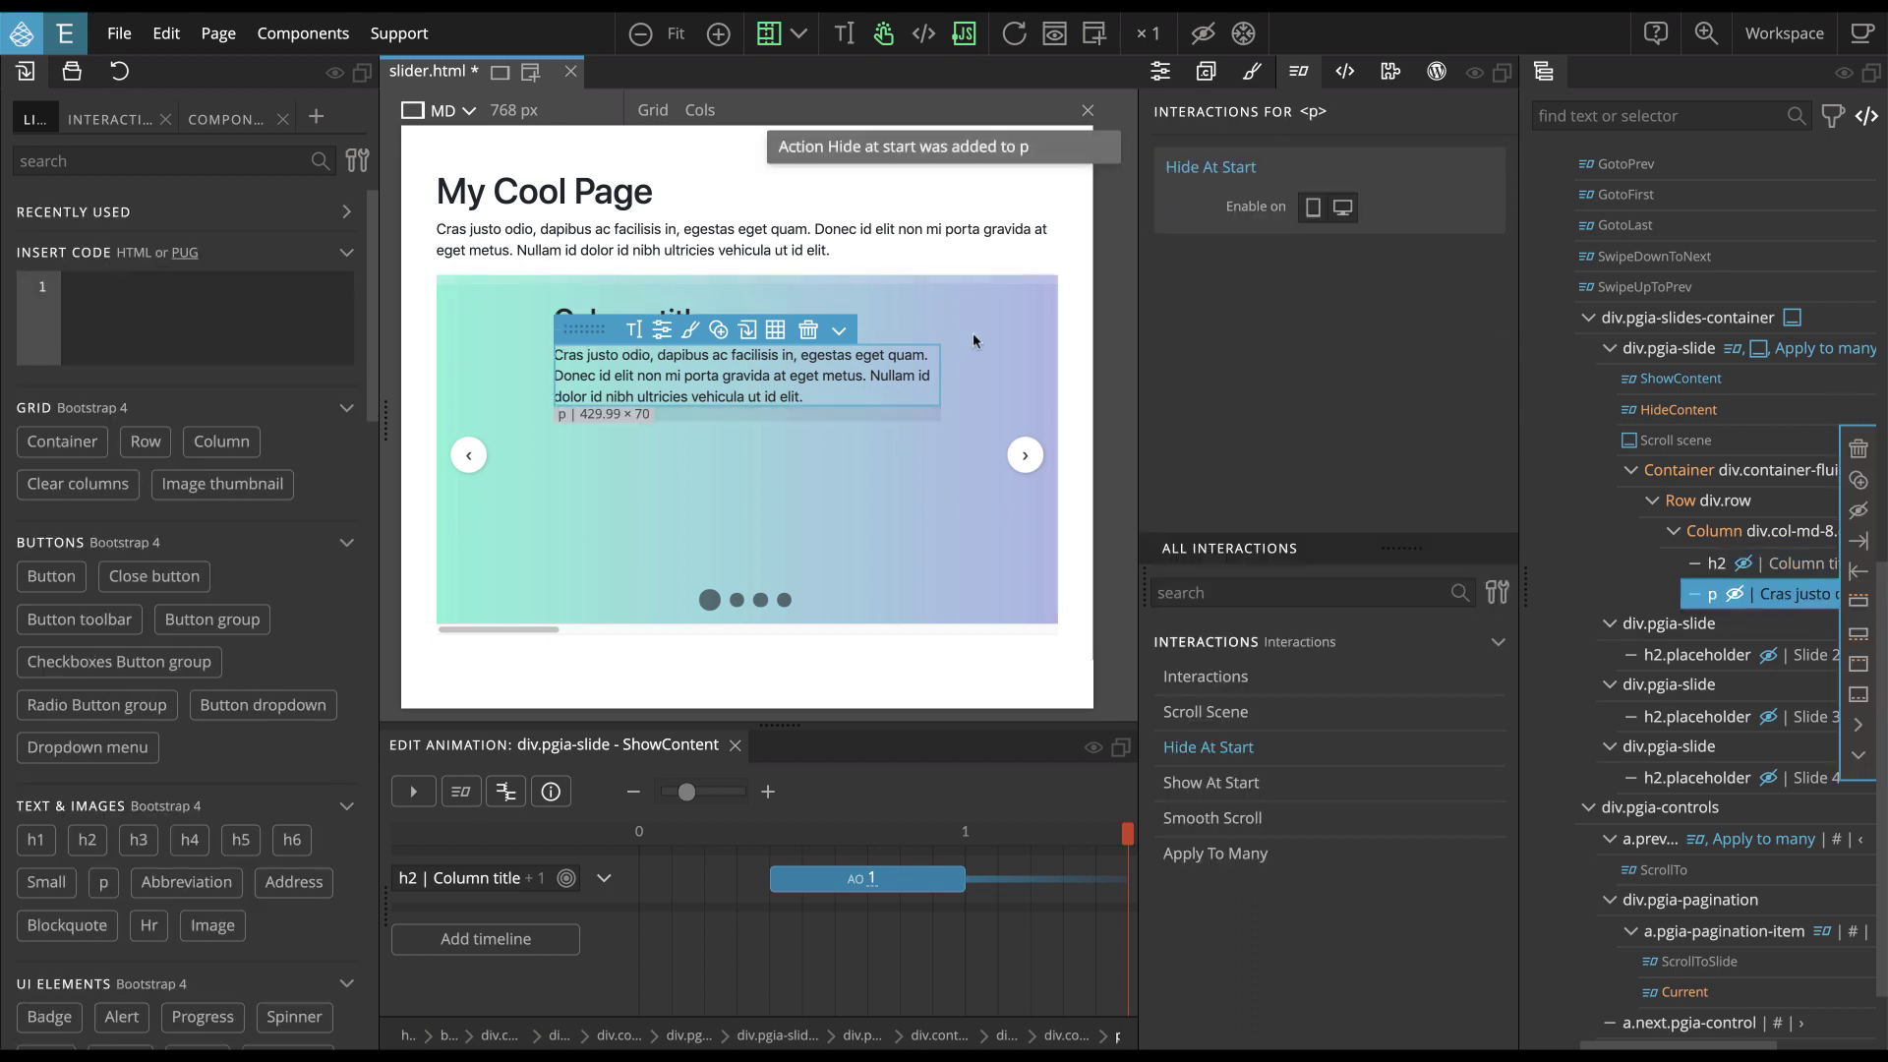
Reload the page with the display helpers turned off to replay the animation, and open the ShowContent transition's settings
click(1013, 40)
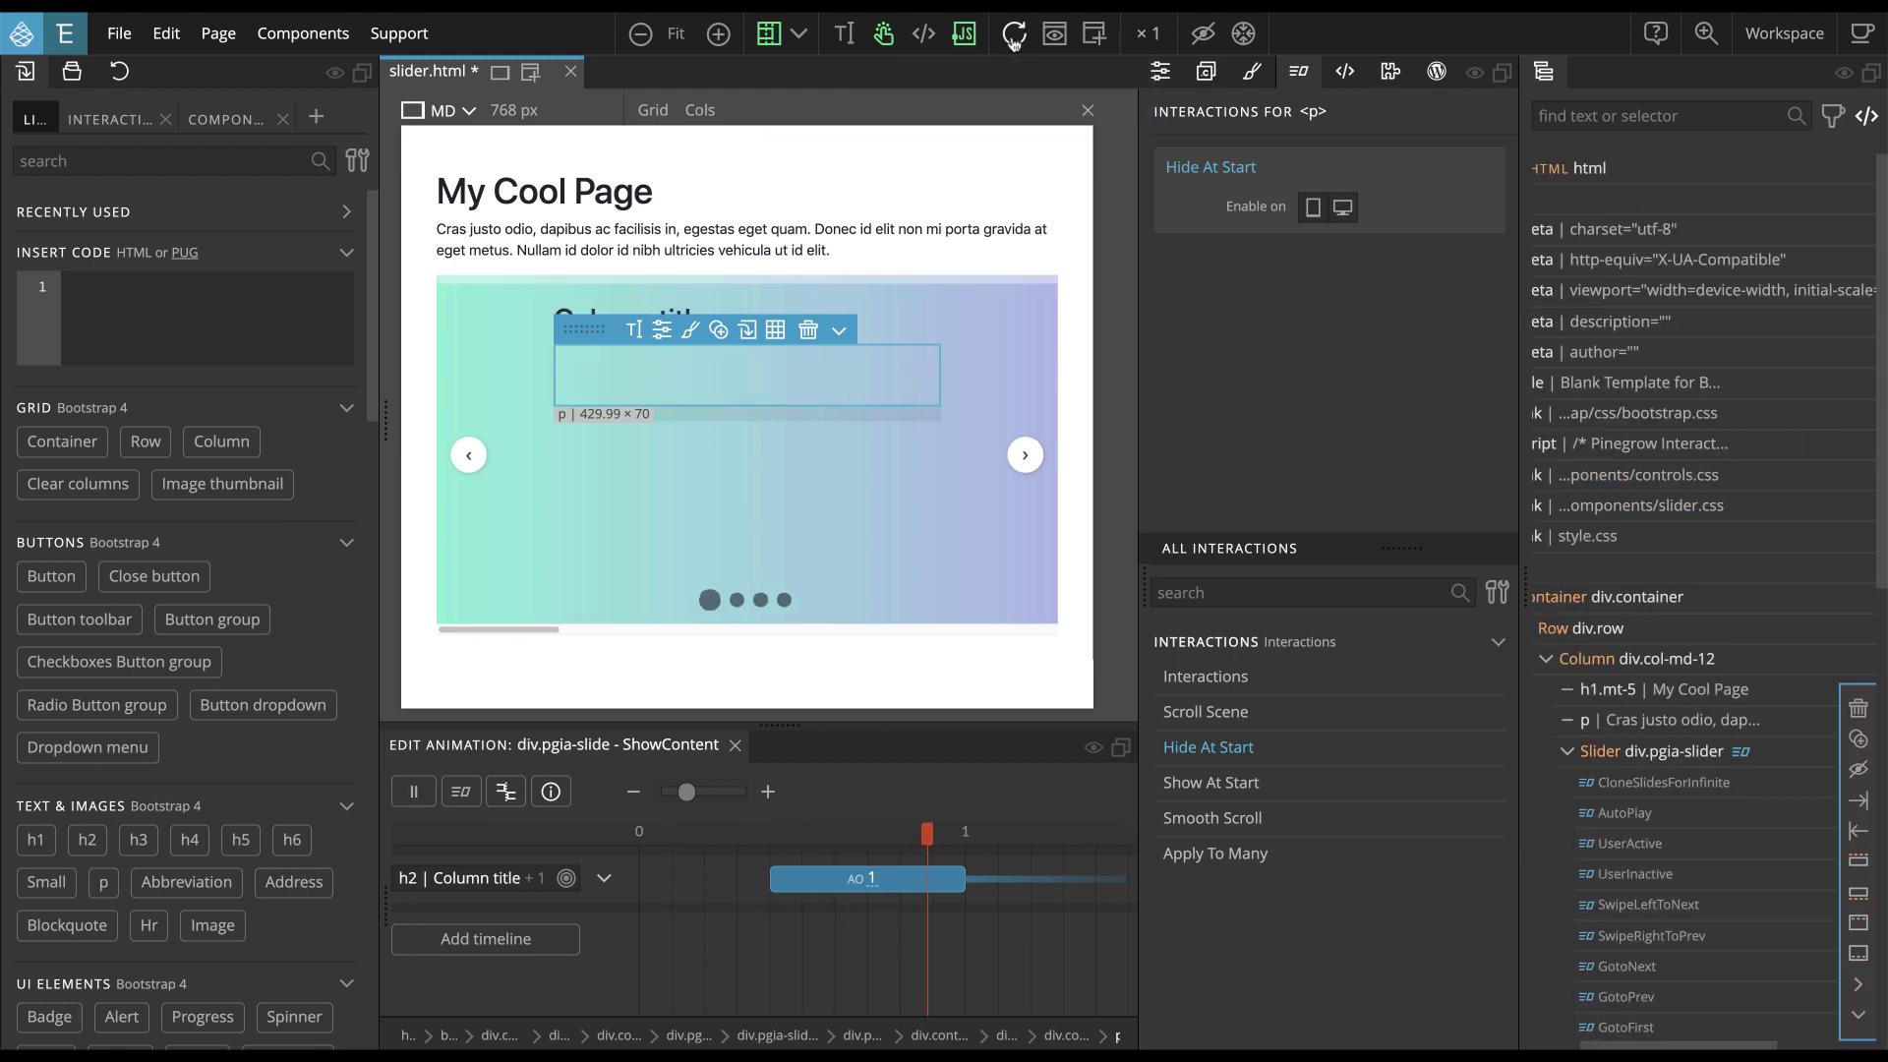
click(771, 35)
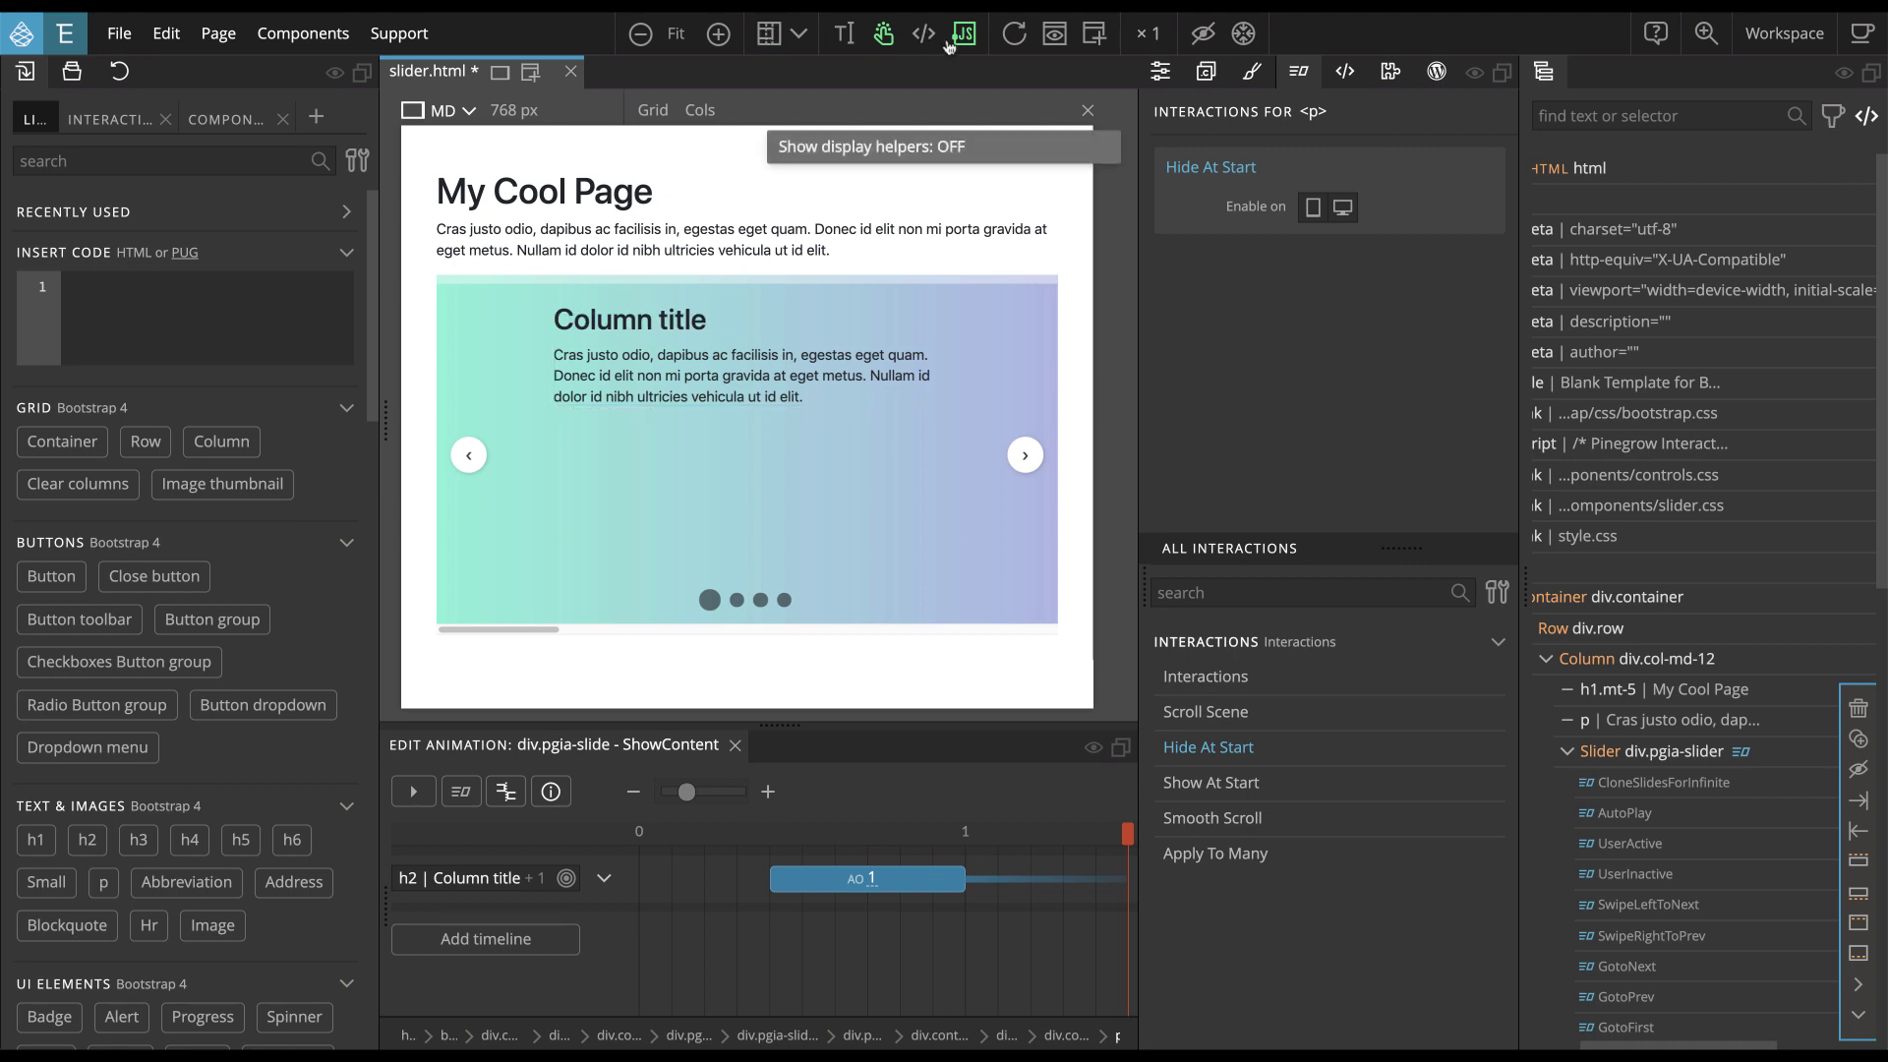
click(1012, 36)
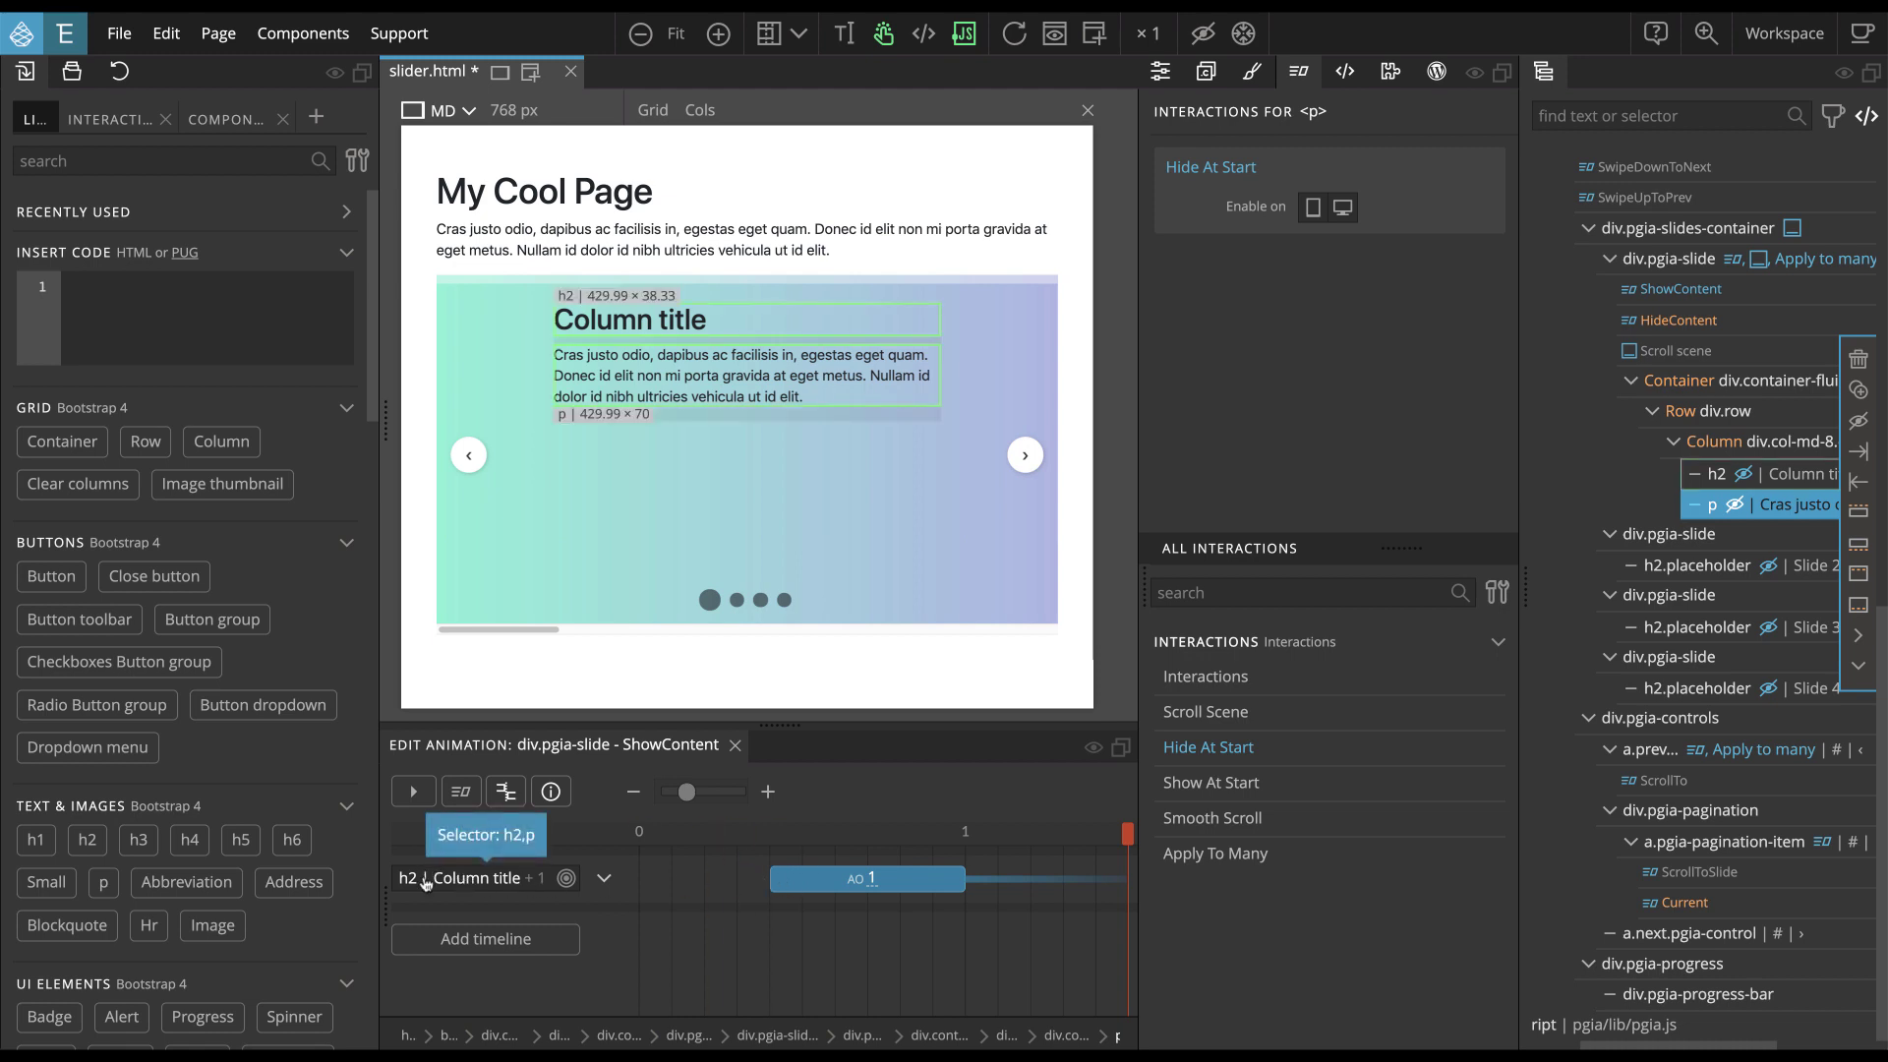
double_click(791, 882)
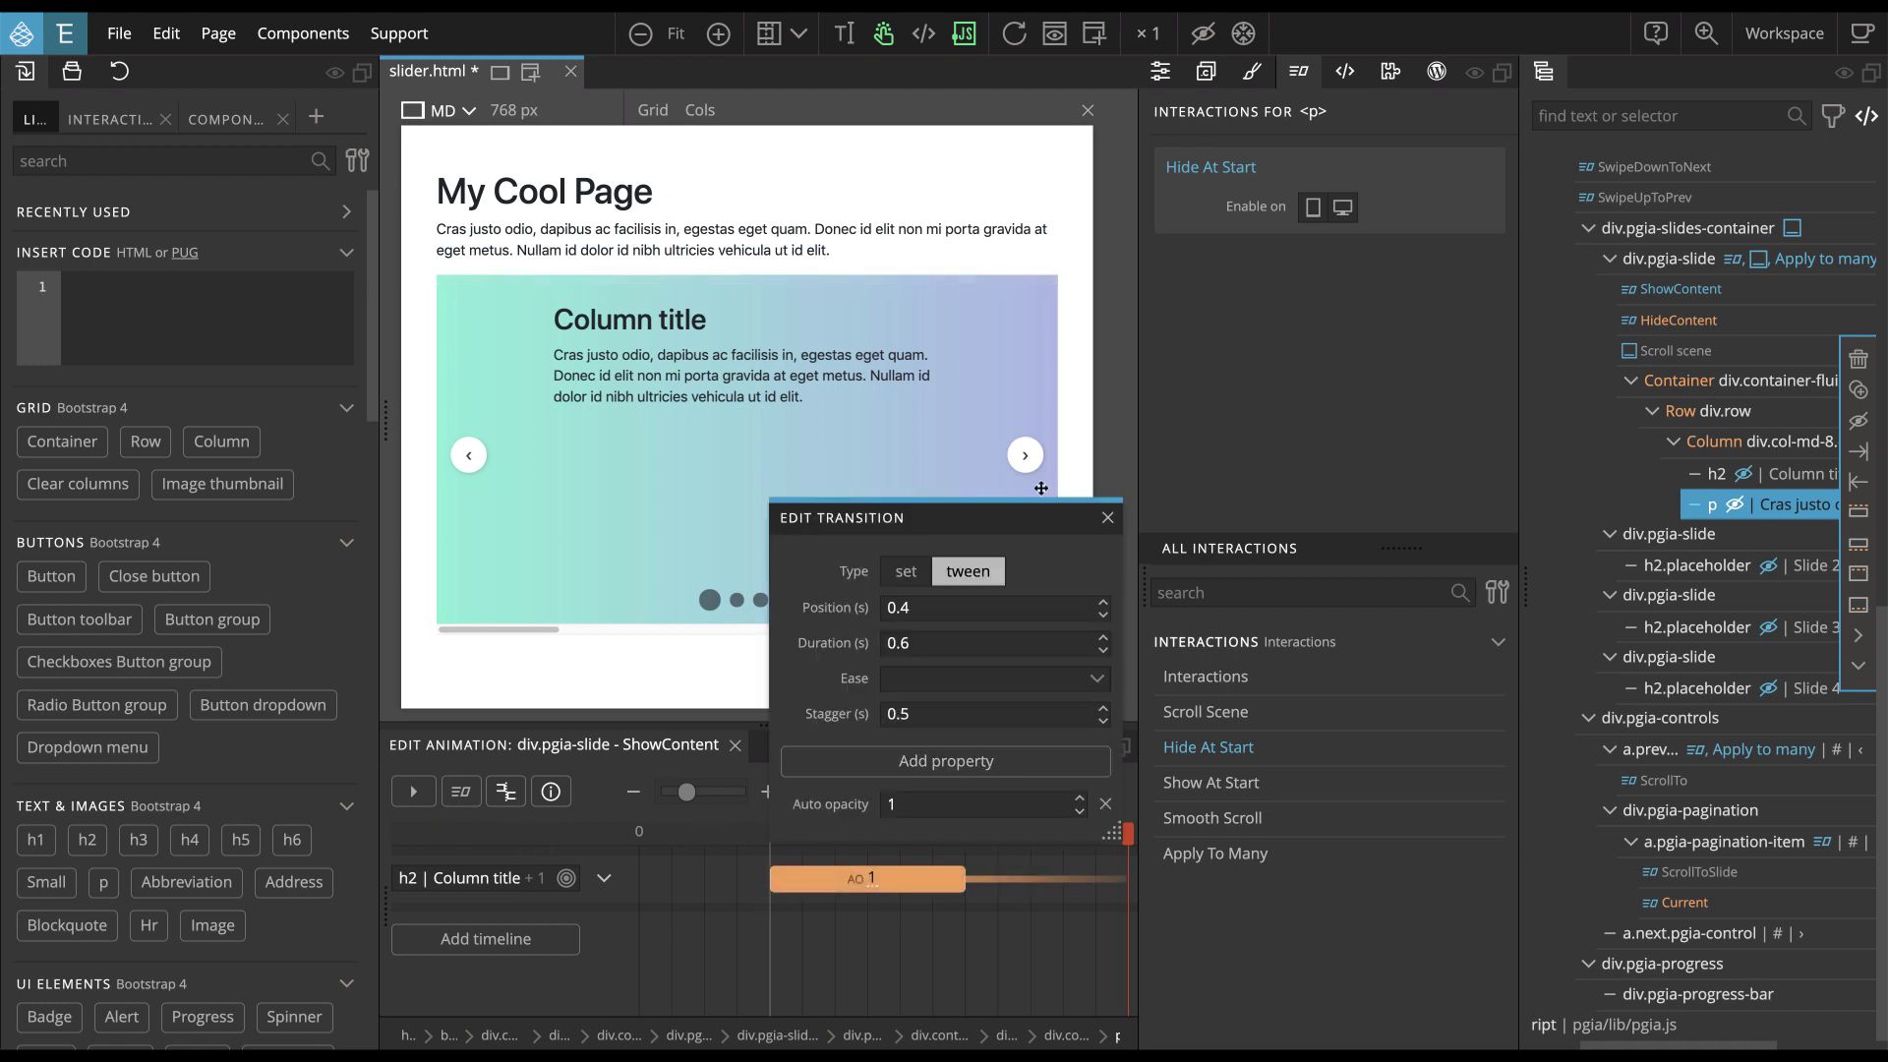
Open the first slide's HideContent animation and set its timeline's target selector to h2,p
click(1107, 519)
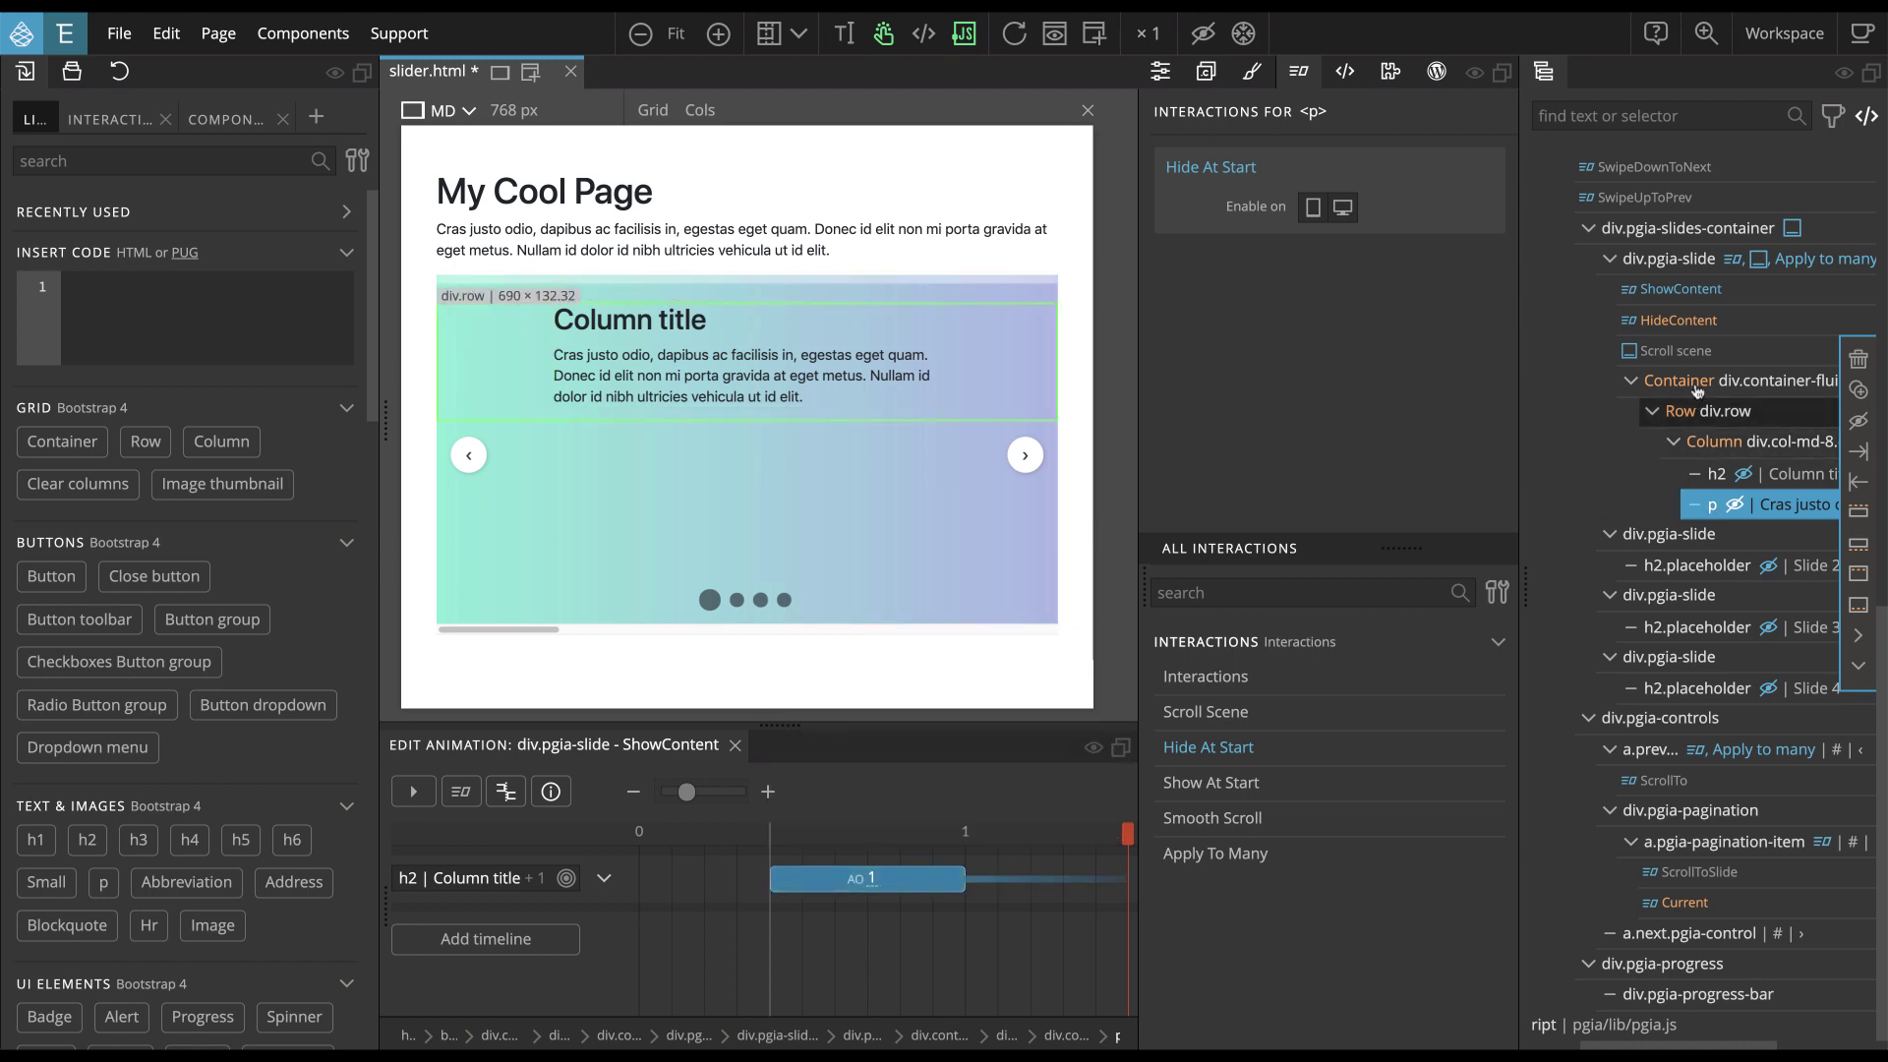
click(1678, 320)
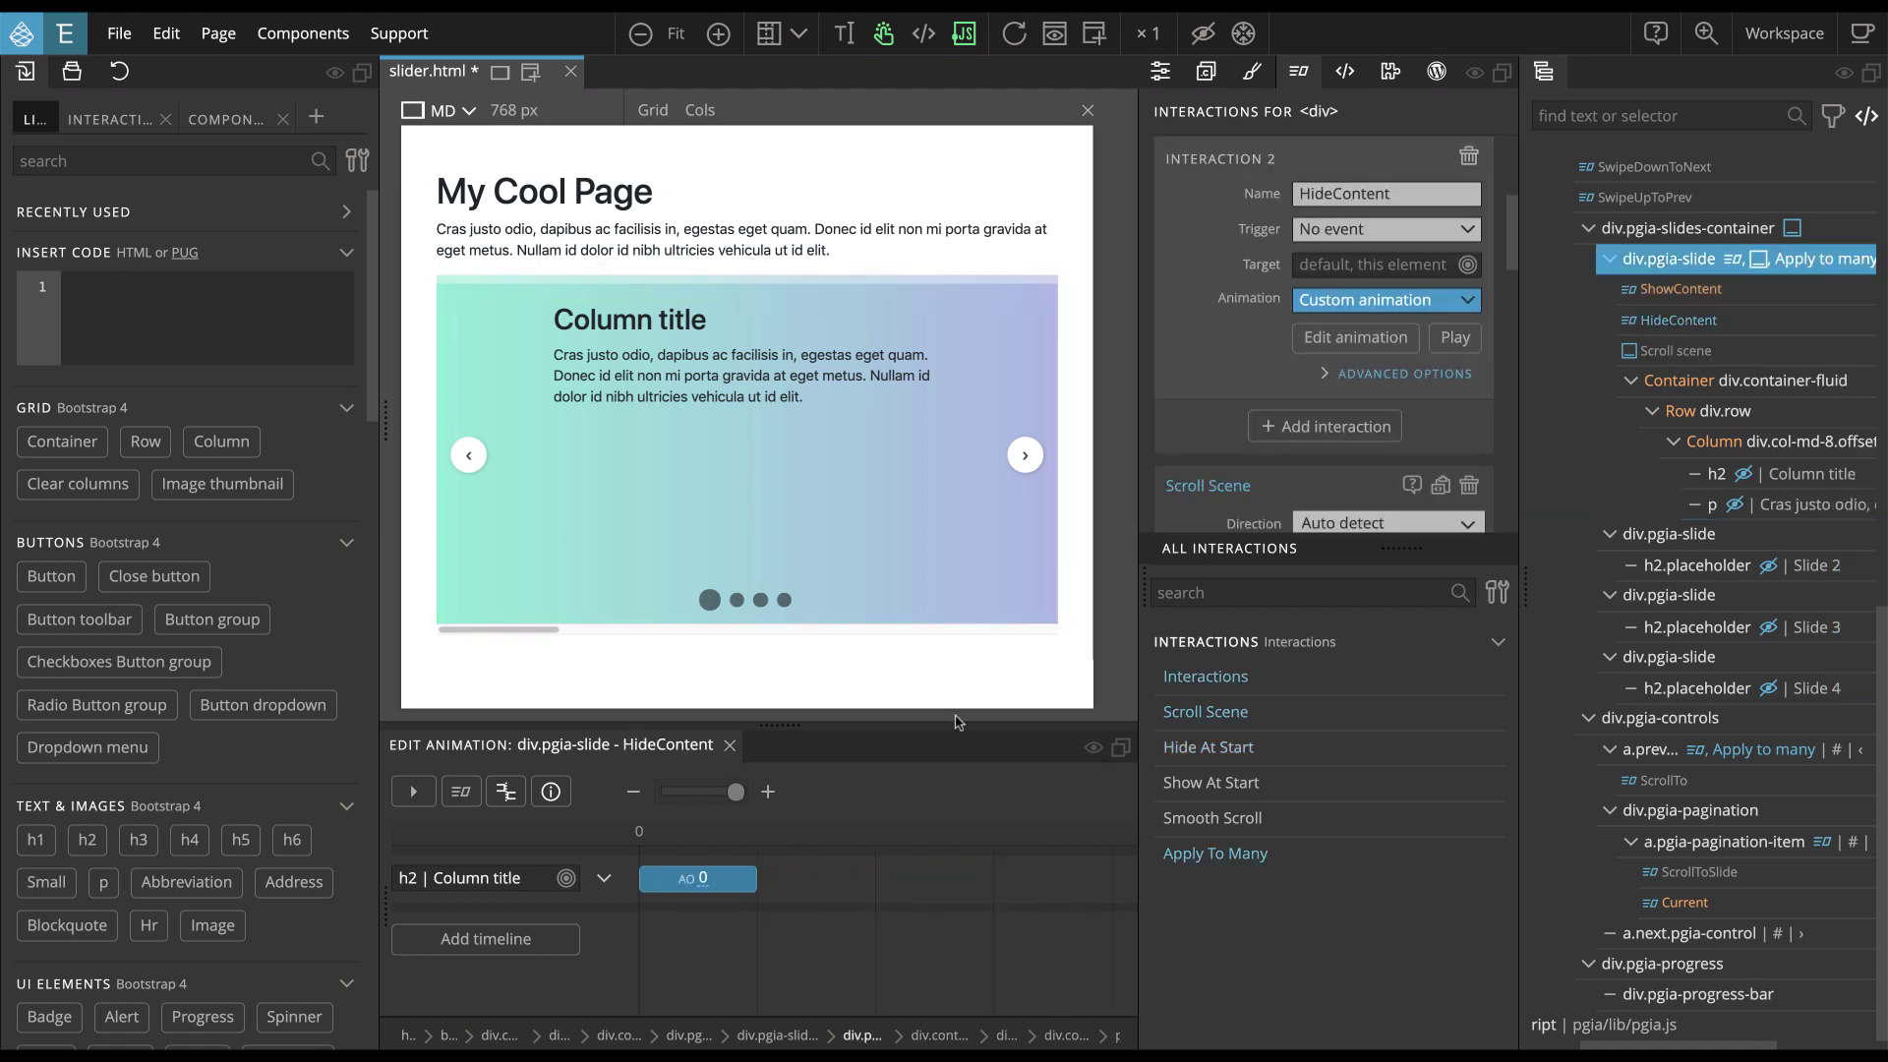
click(439, 882)
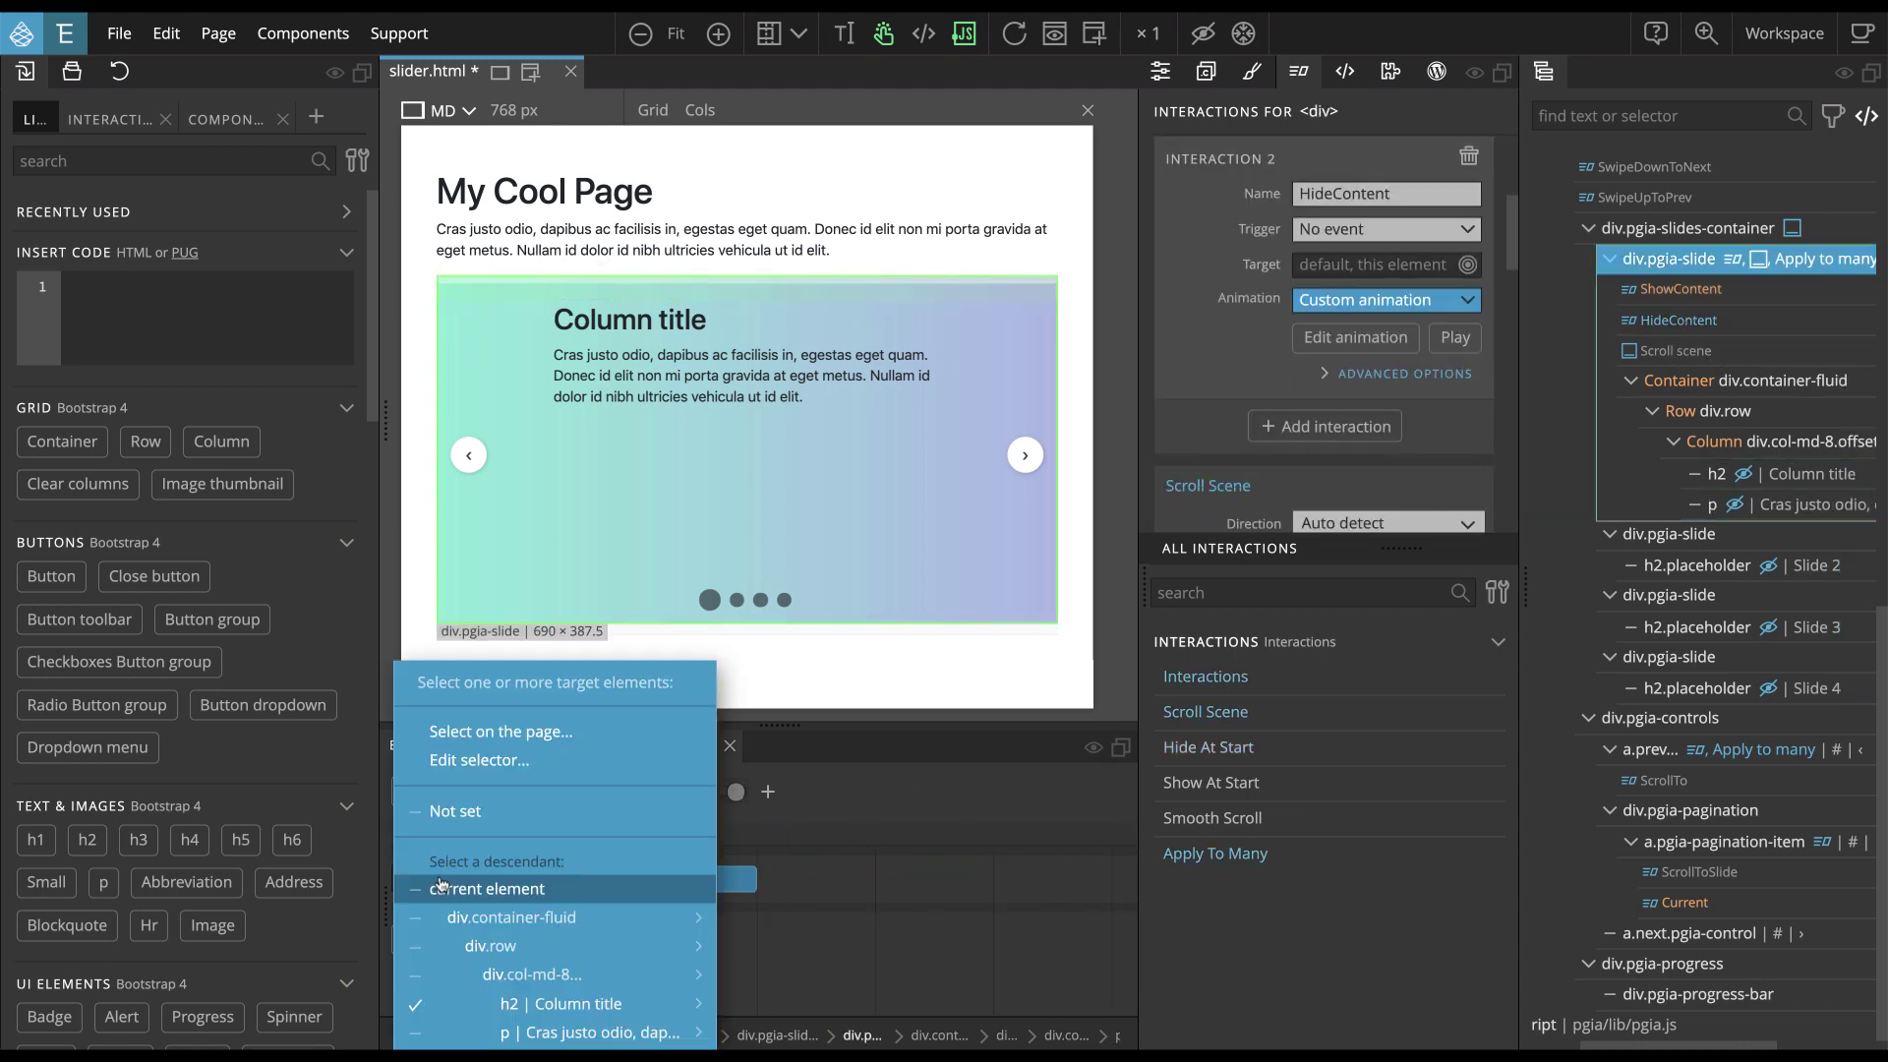
click(445, 762)
text(,p)
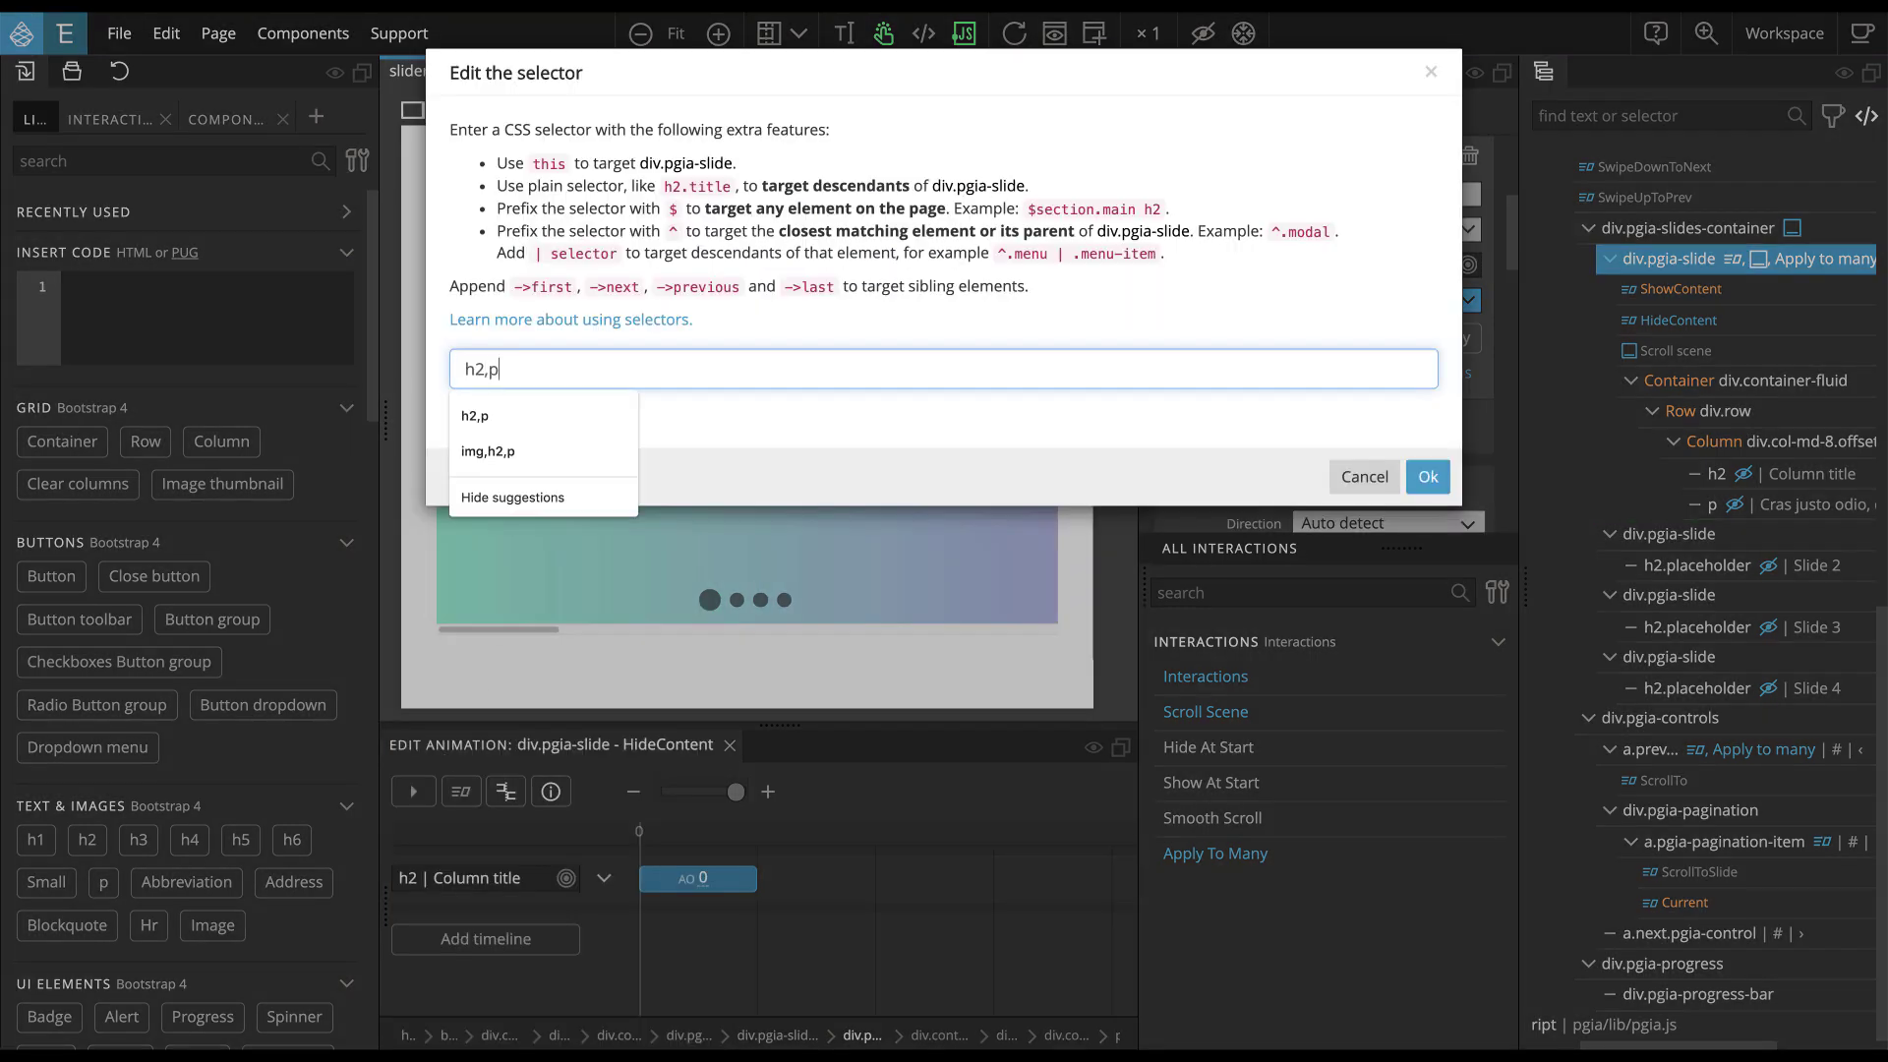
click(1427, 477)
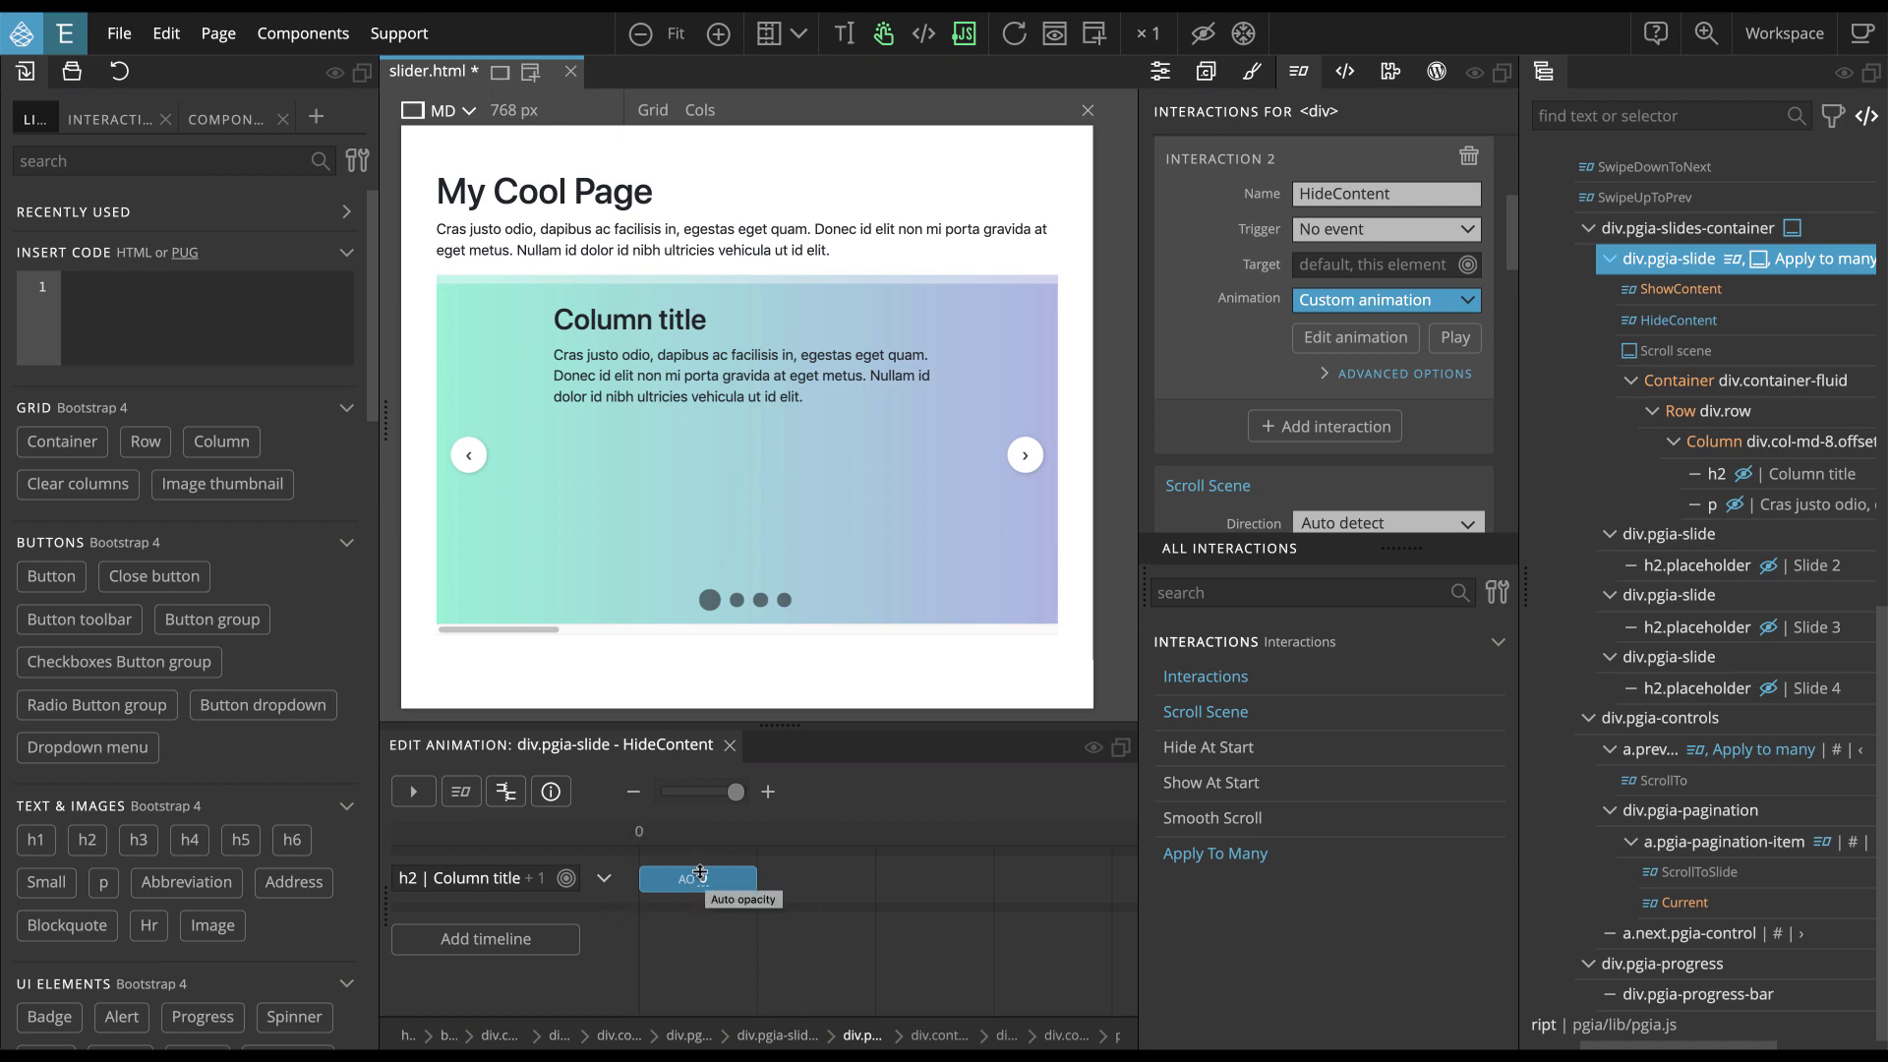
Reload the page and switch back and forth between the first two slides to test the show and hide animations
click(1008, 40)
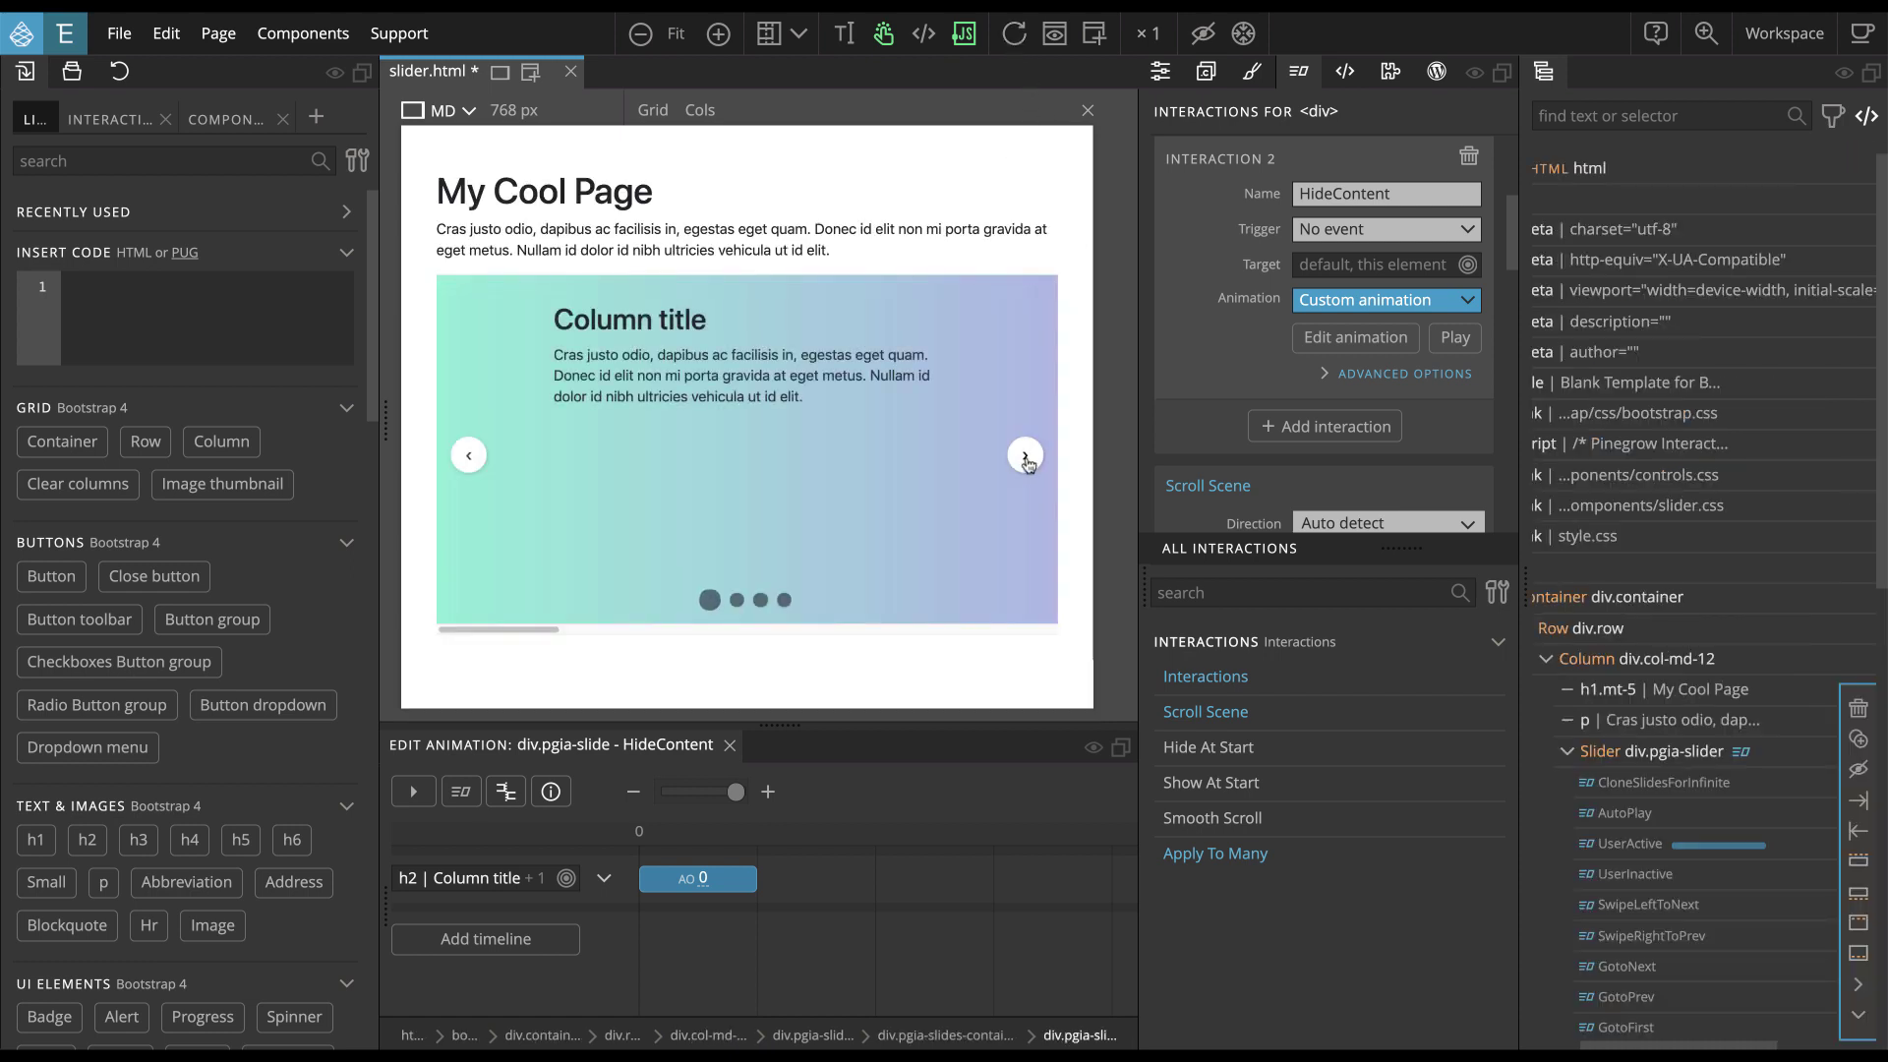
click(1025, 456)
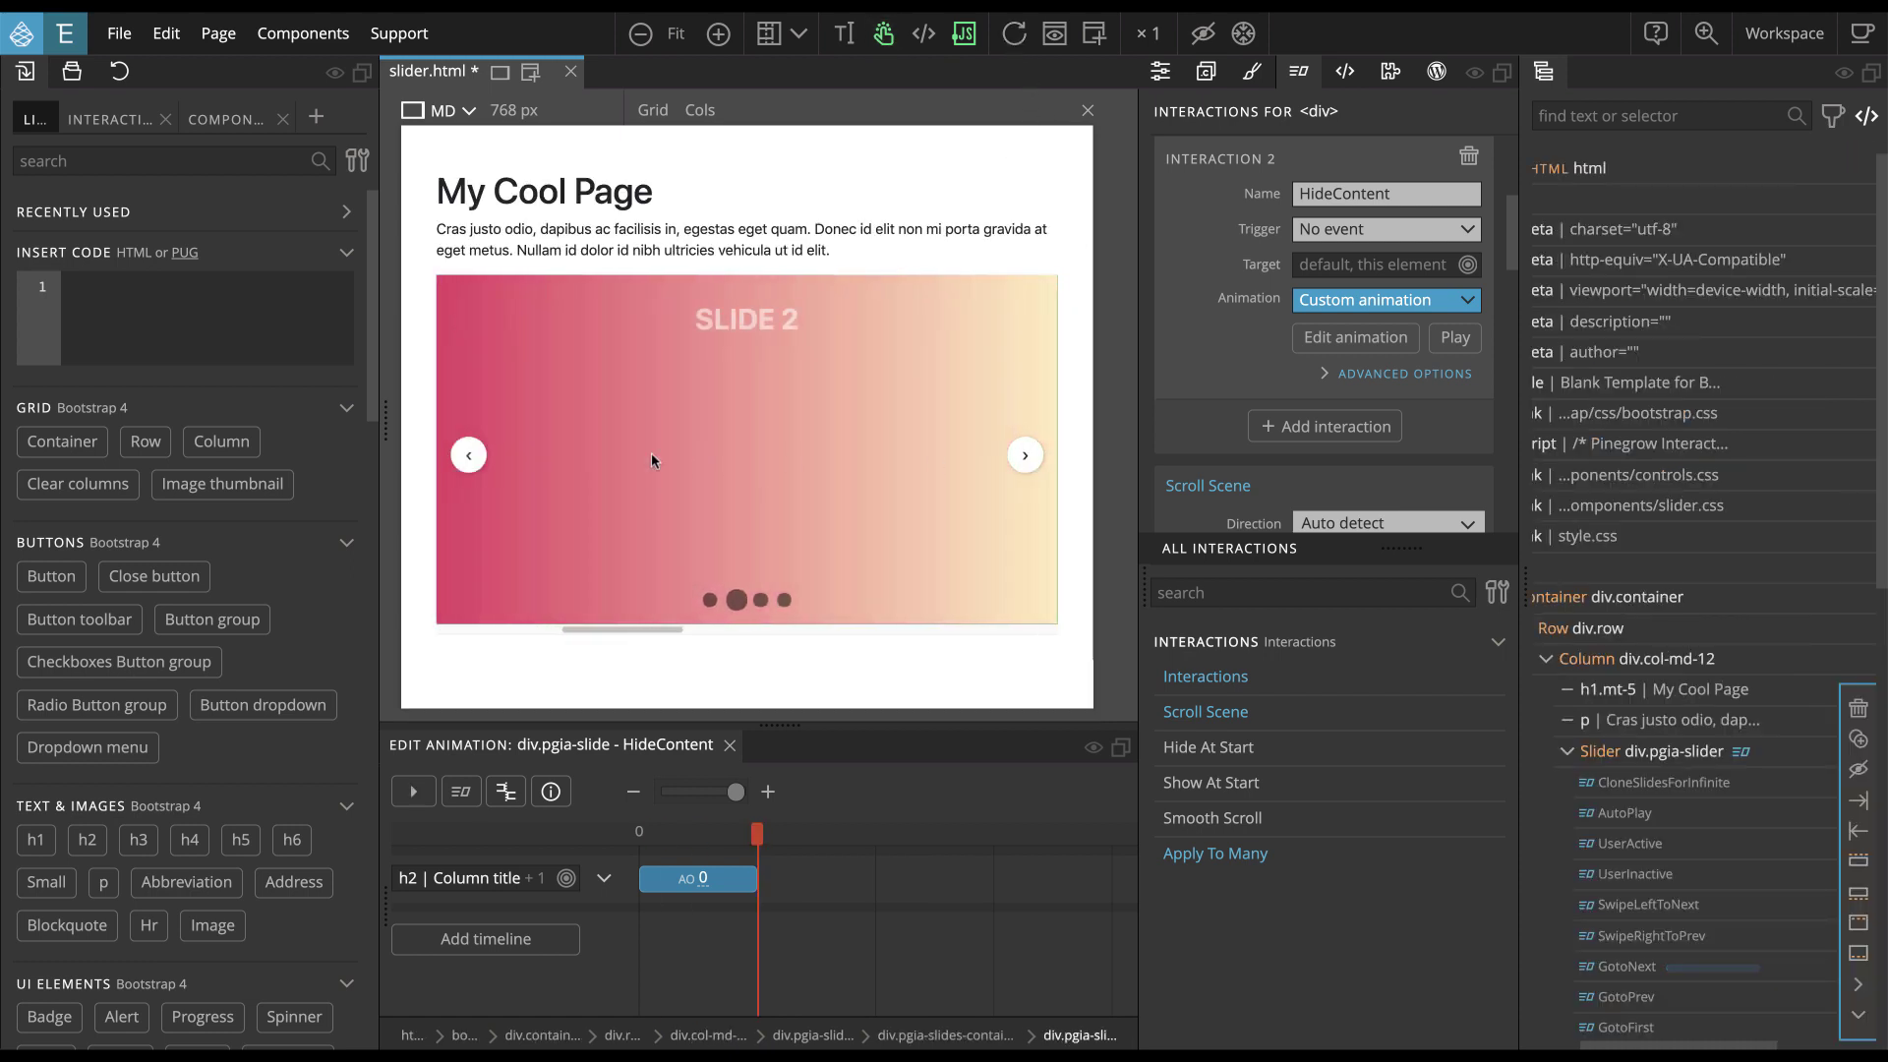
click(469, 455)
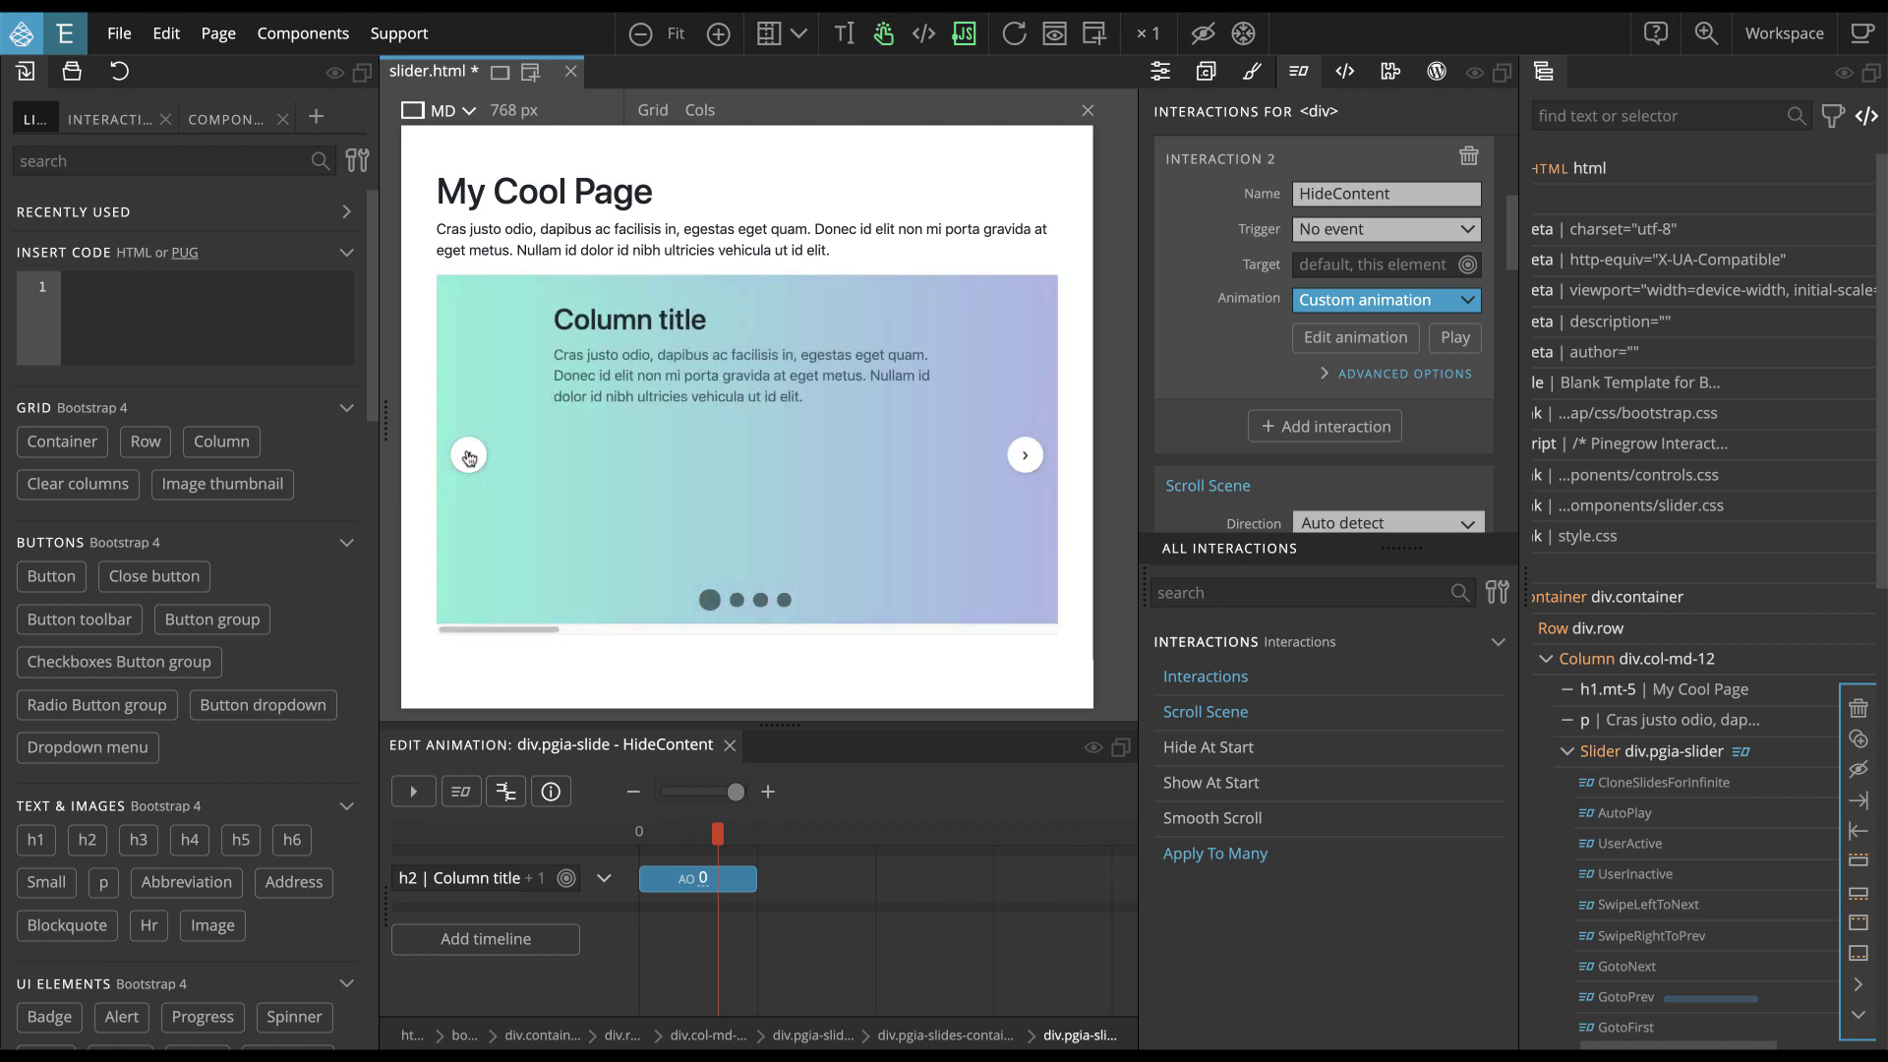
click(1023, 456)
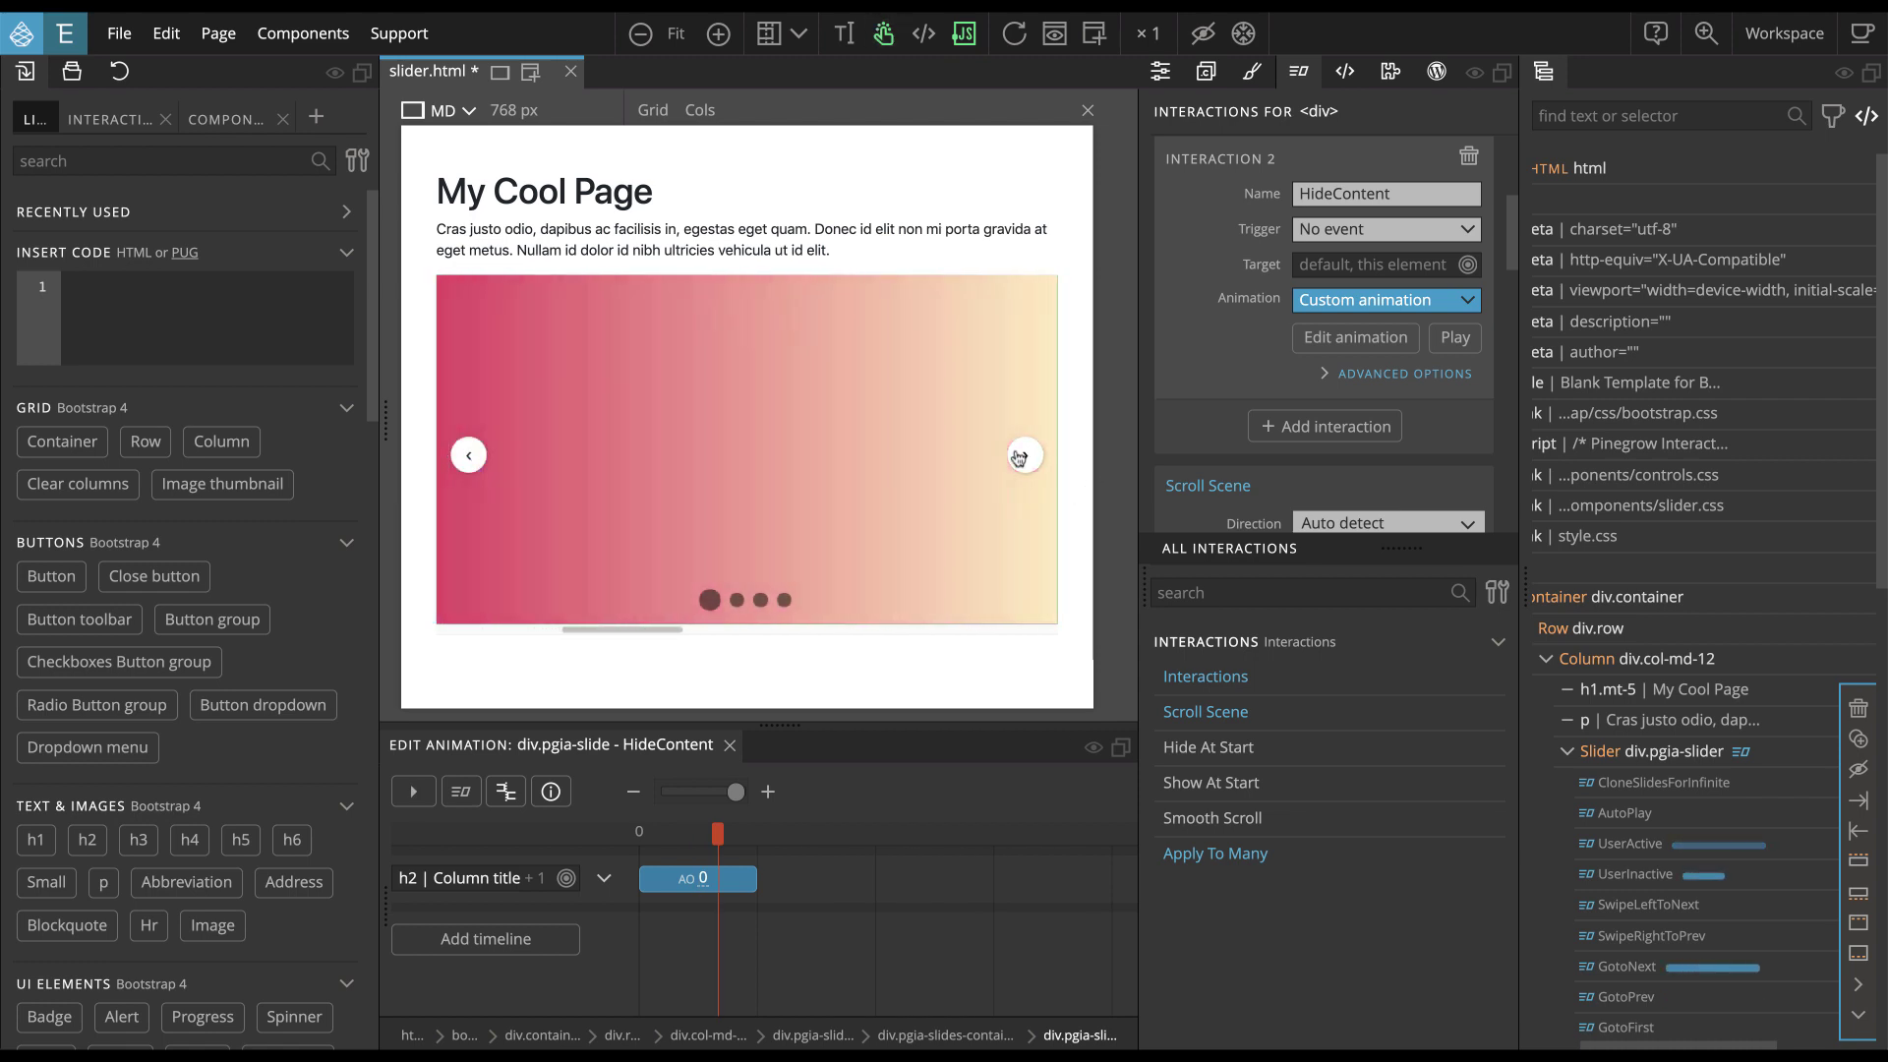
click(468, 457)
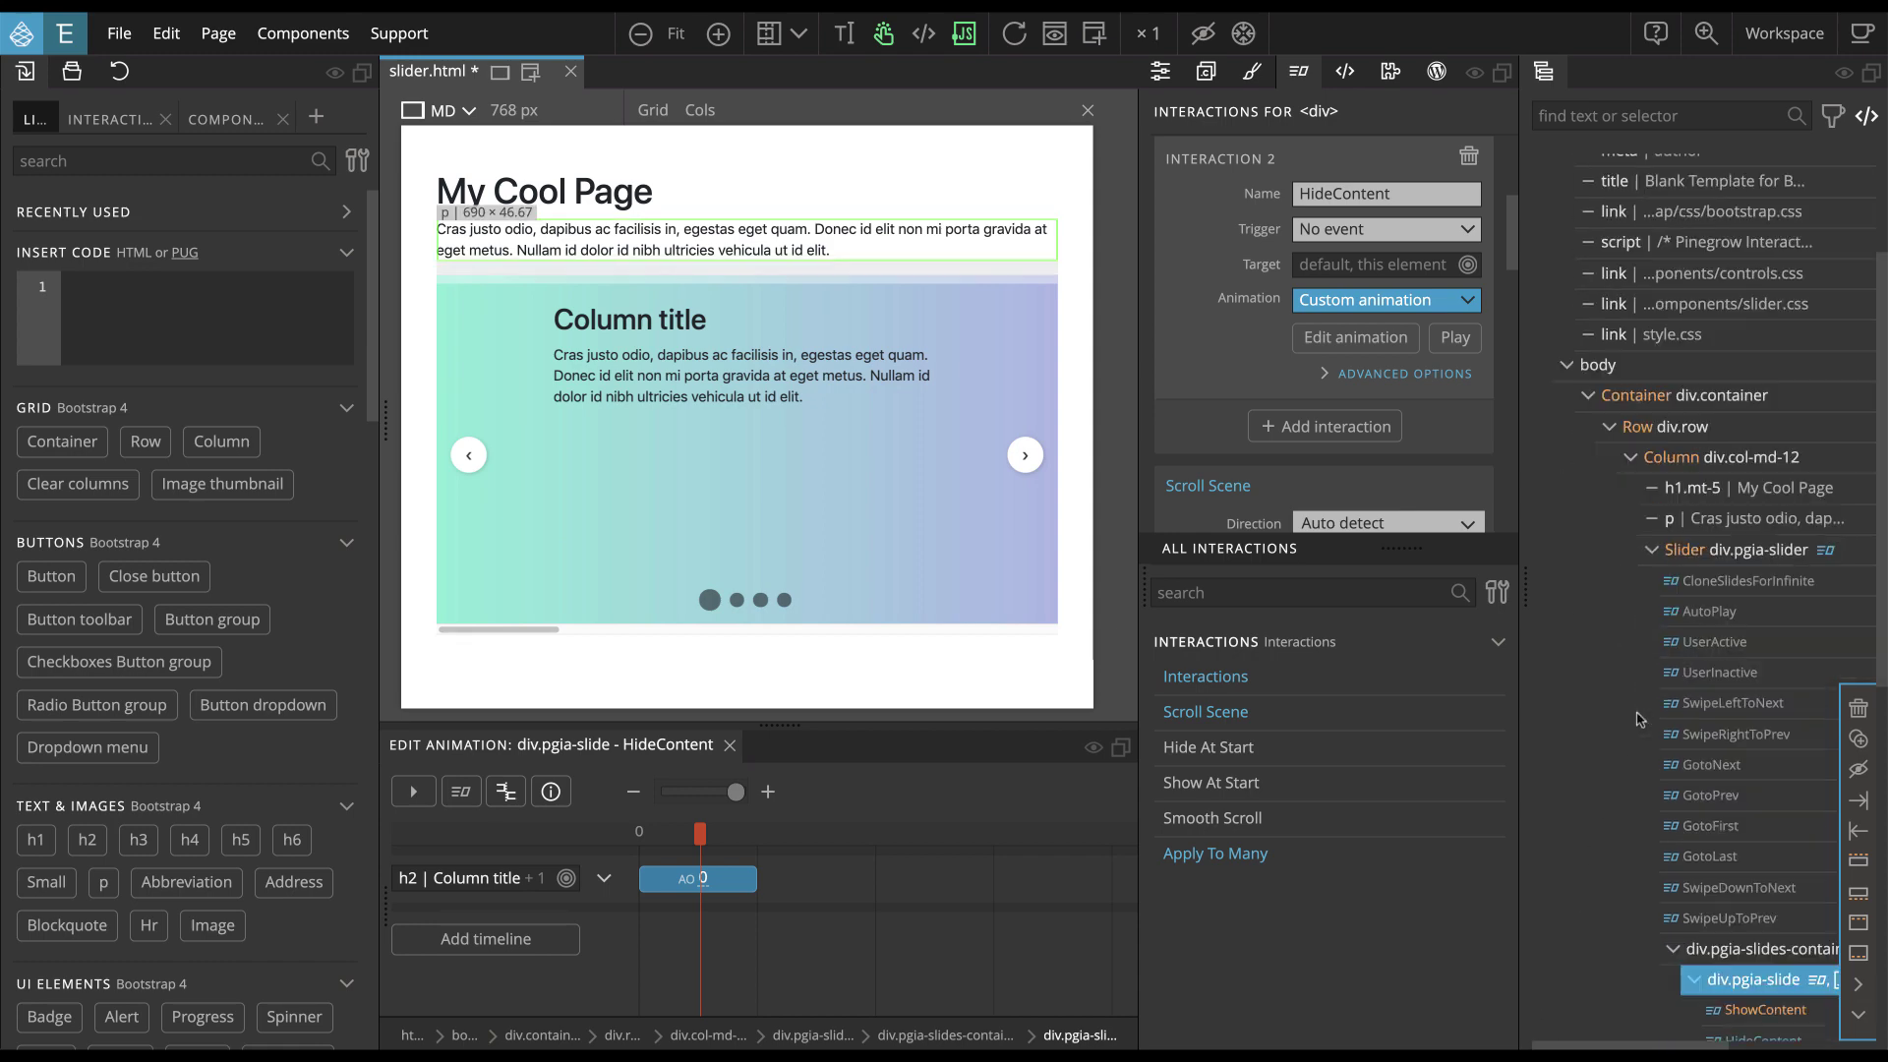
Delete the three placeholder slides that follow the first slide in the slides container
scroll(1638, 719, down, 6)
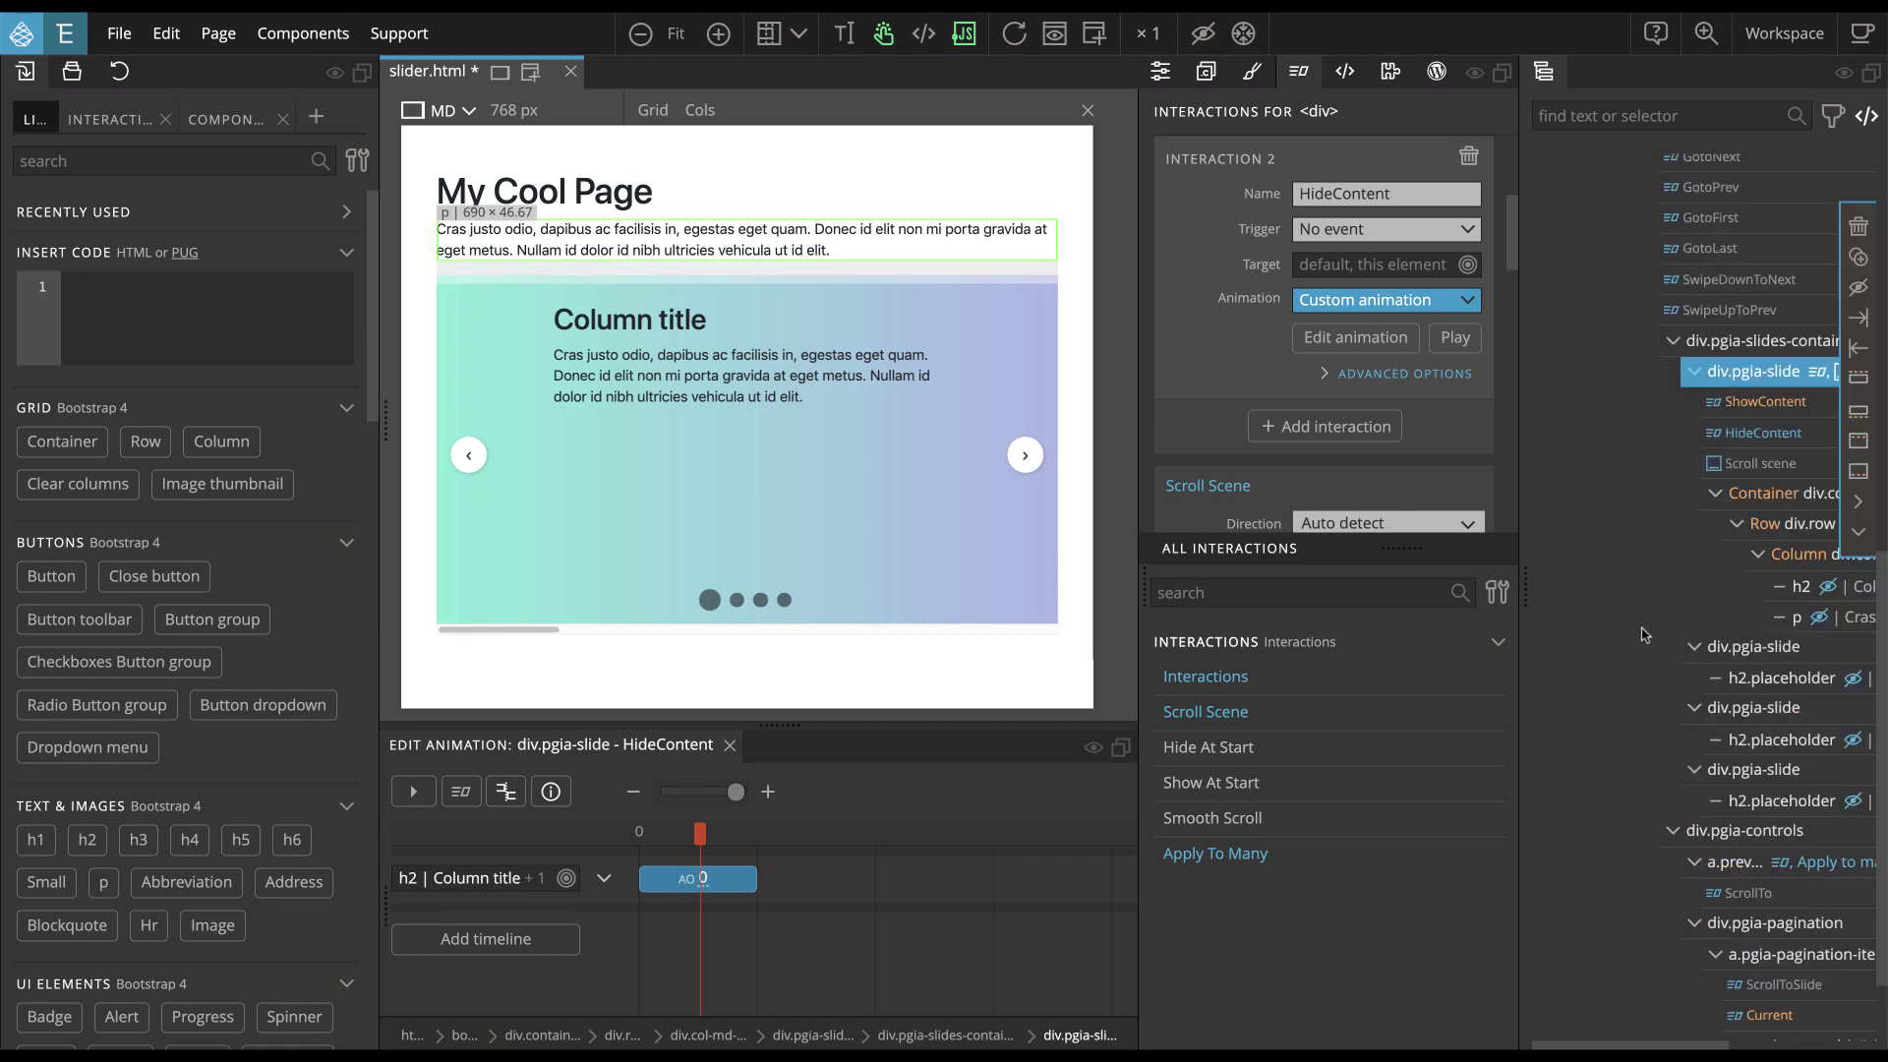
click(1753, 647)
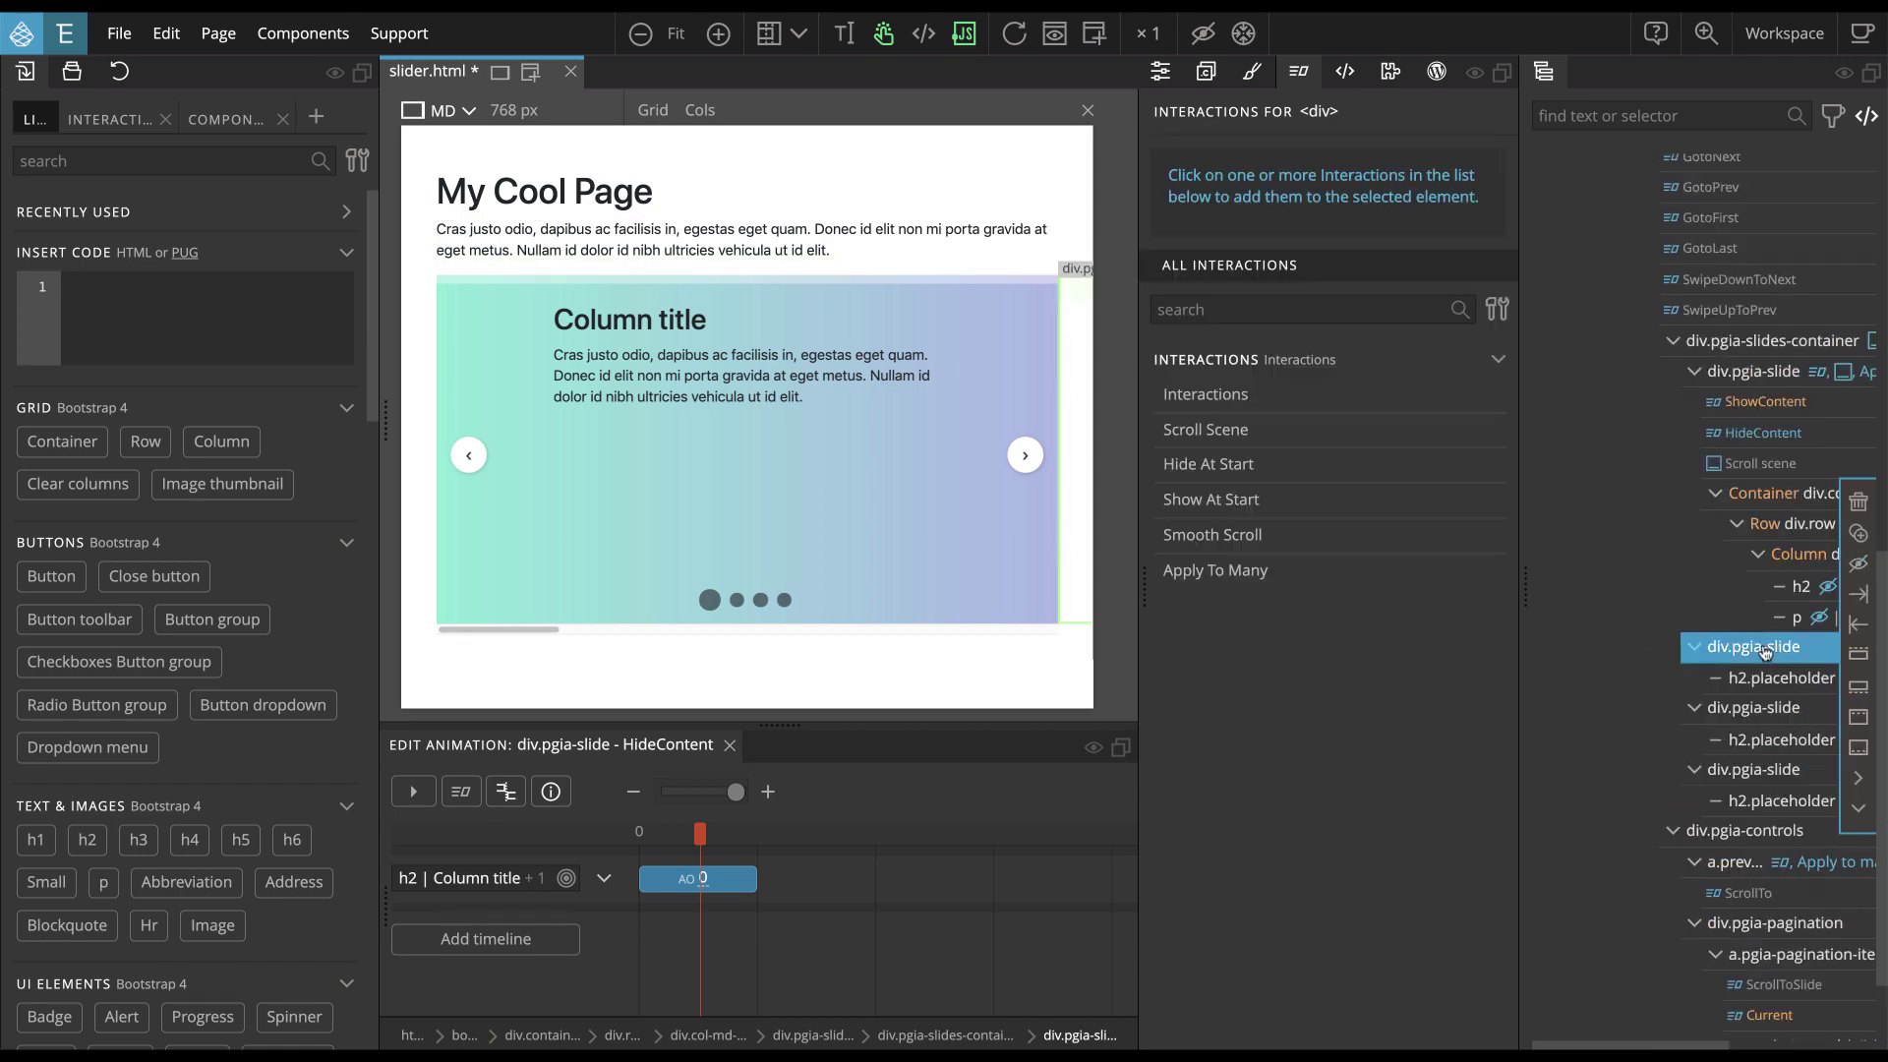
key(Delete)
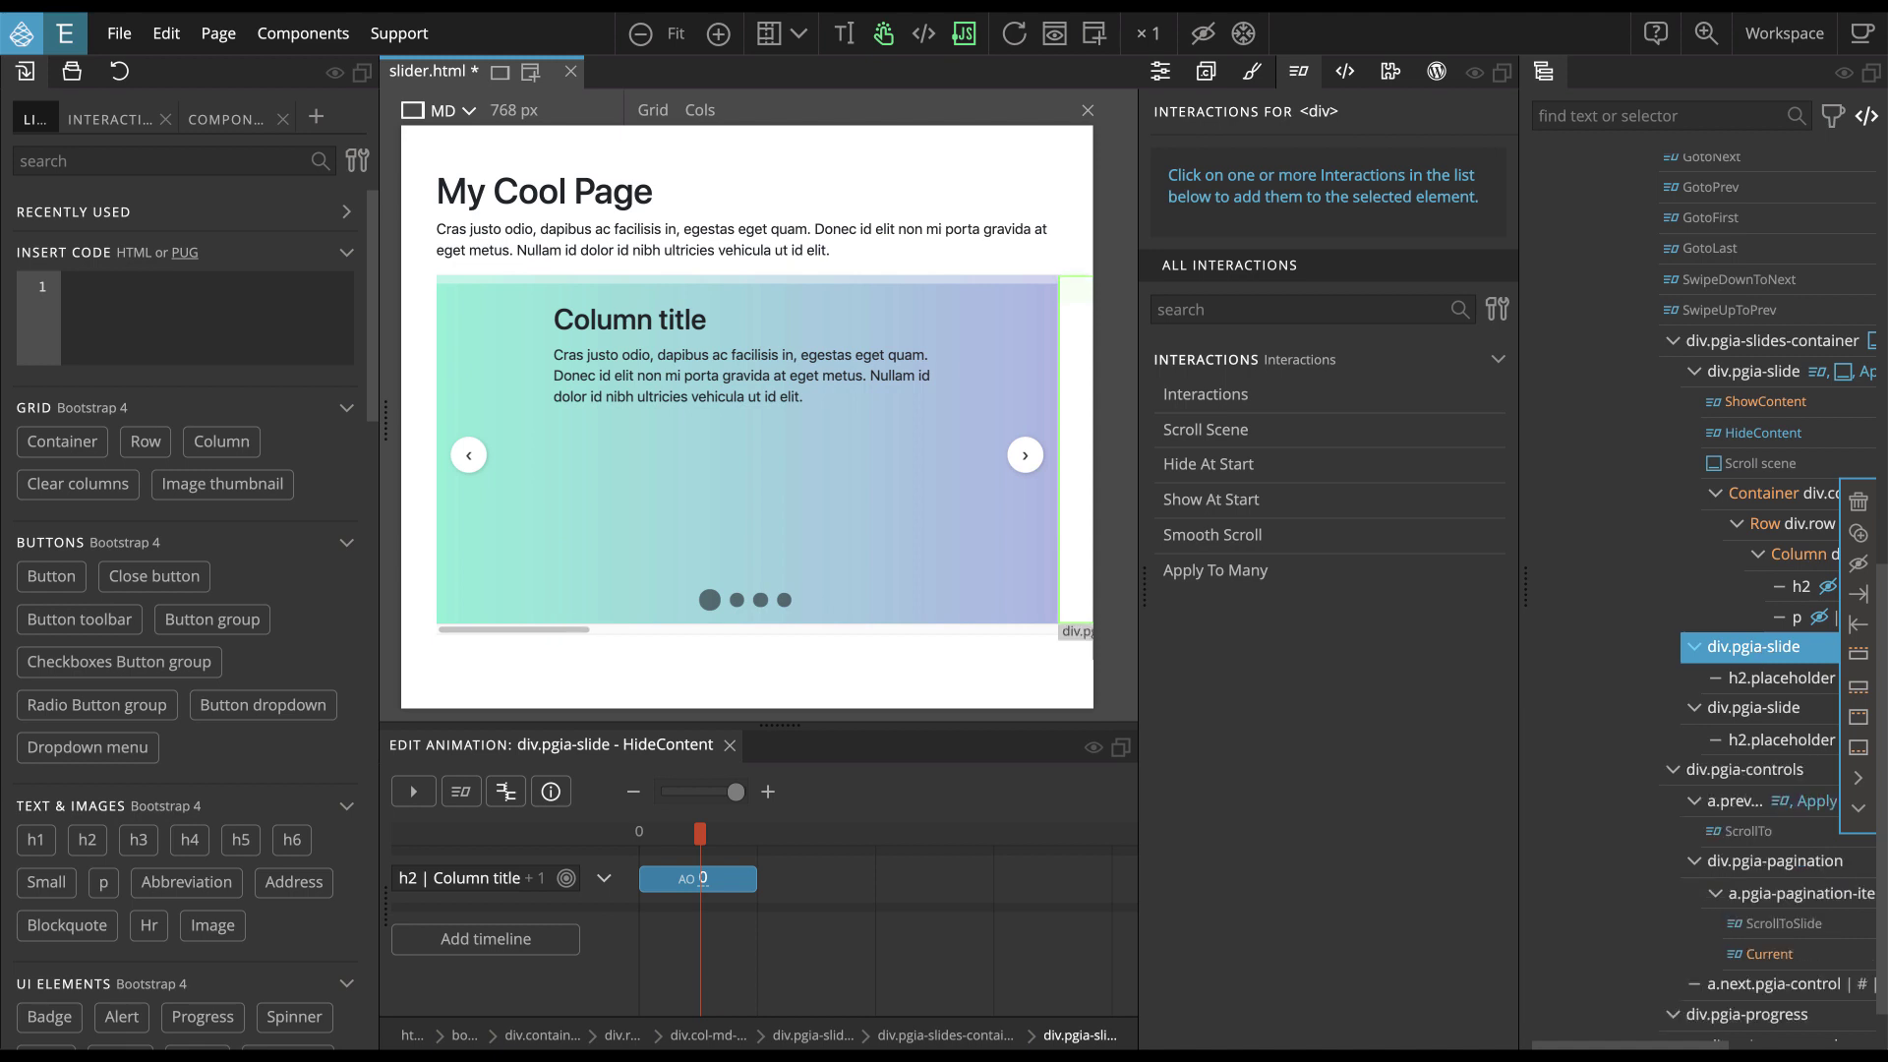
key(Delete)
key(Delete)
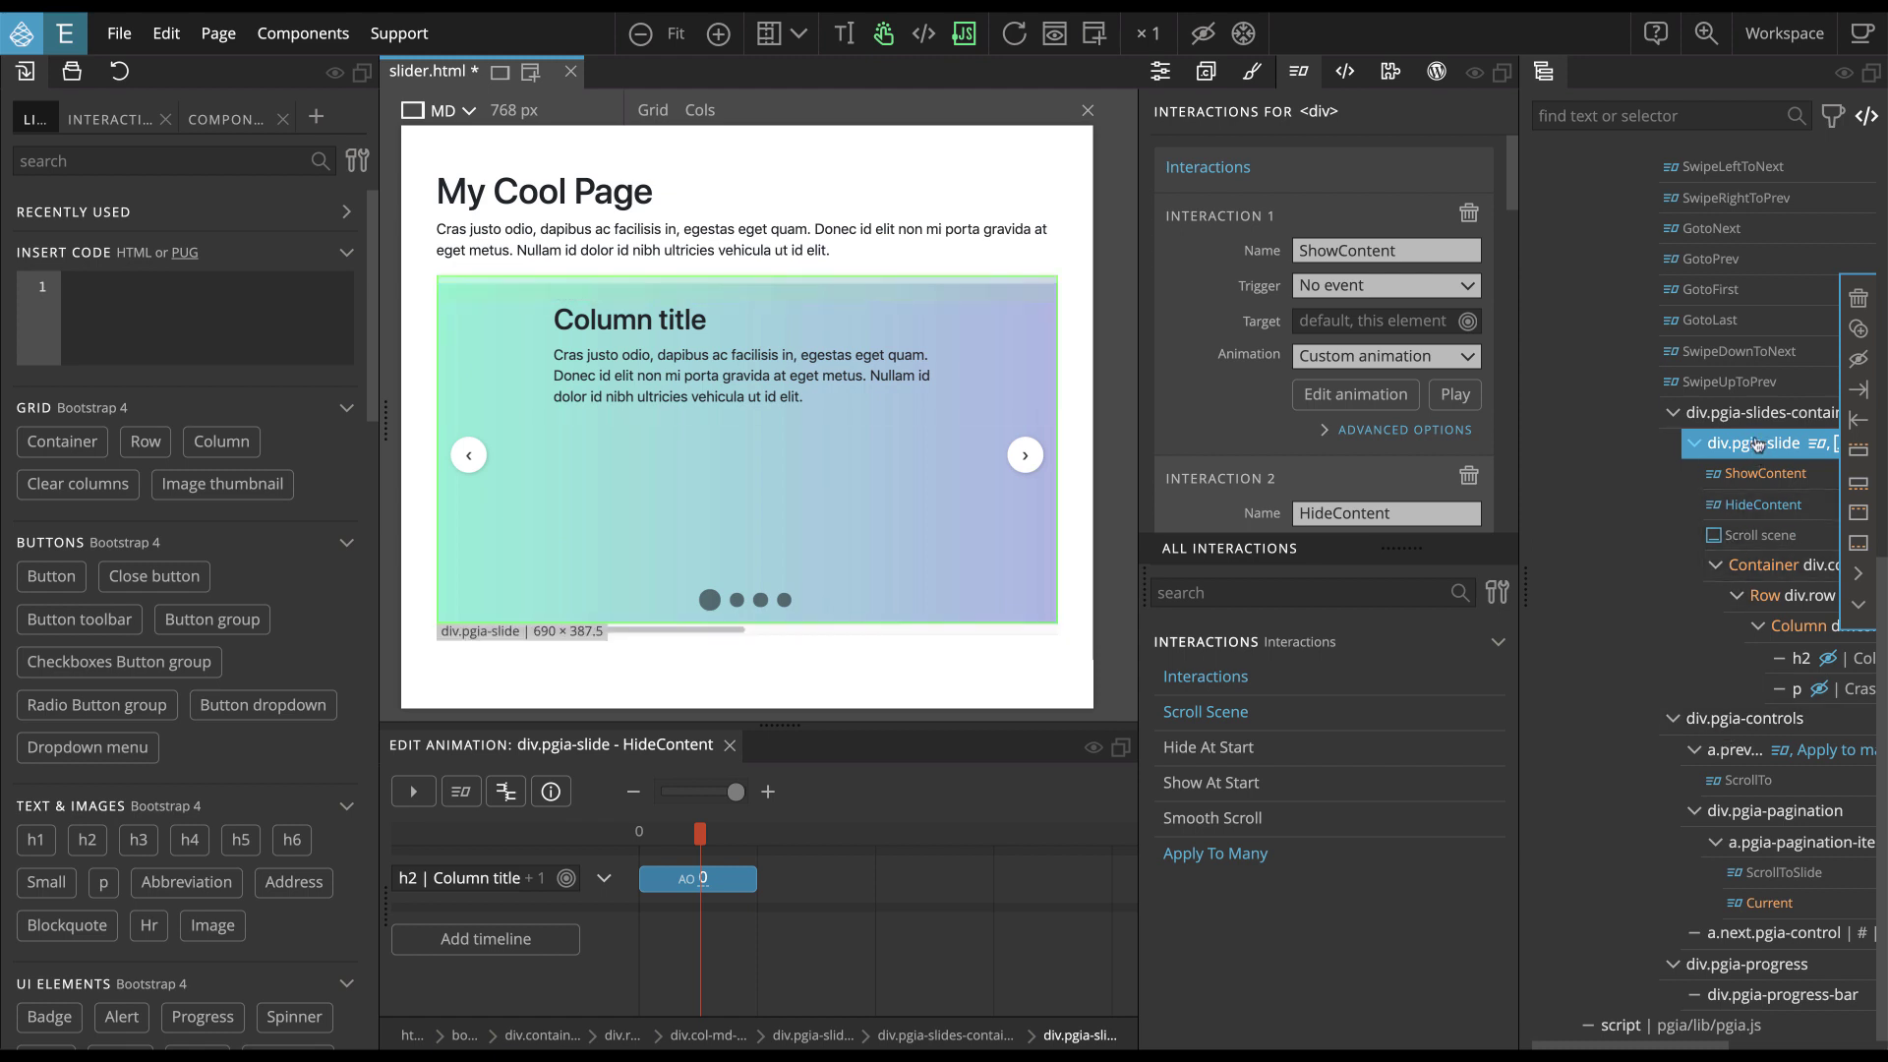
Duplicate the first slide and remove the Interactions, Scroll Scene and Apply To Many actions from the copy
key(ctrl+d)
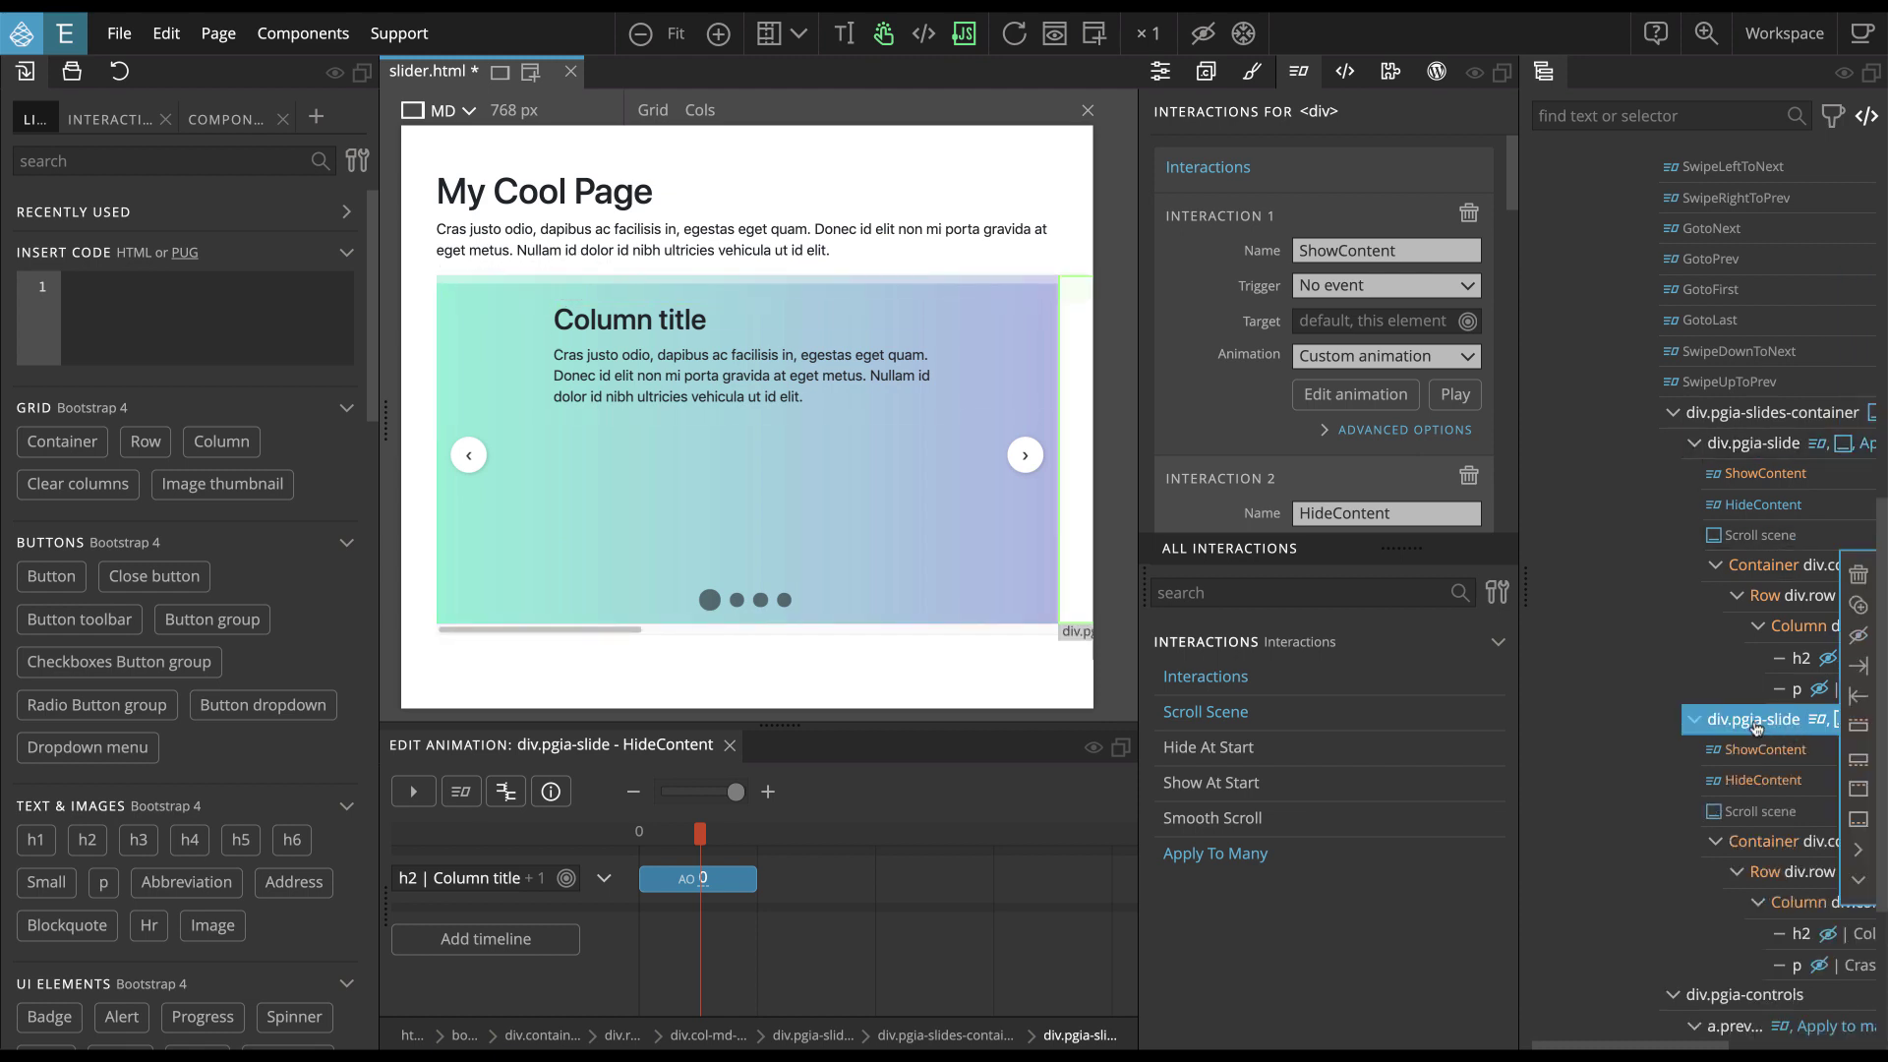
scroll(1760, 747, down, 3)
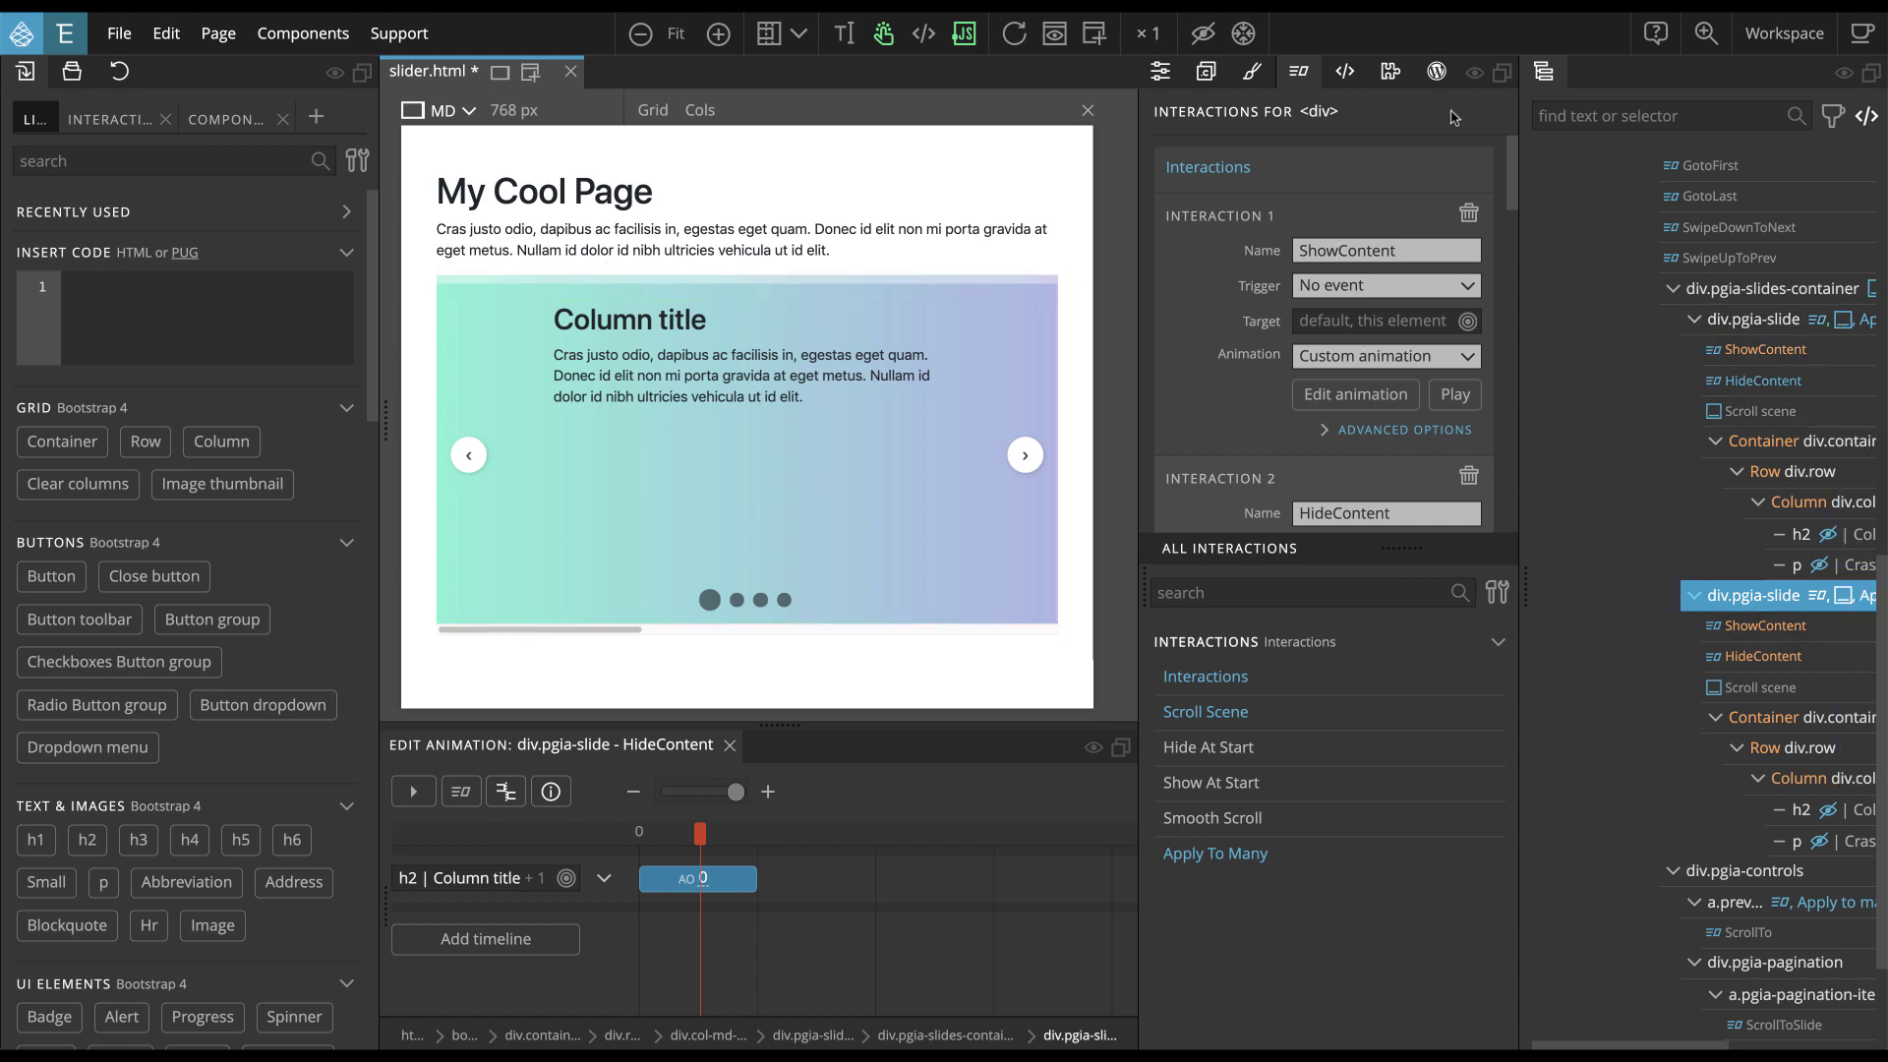
click(1472, 167)
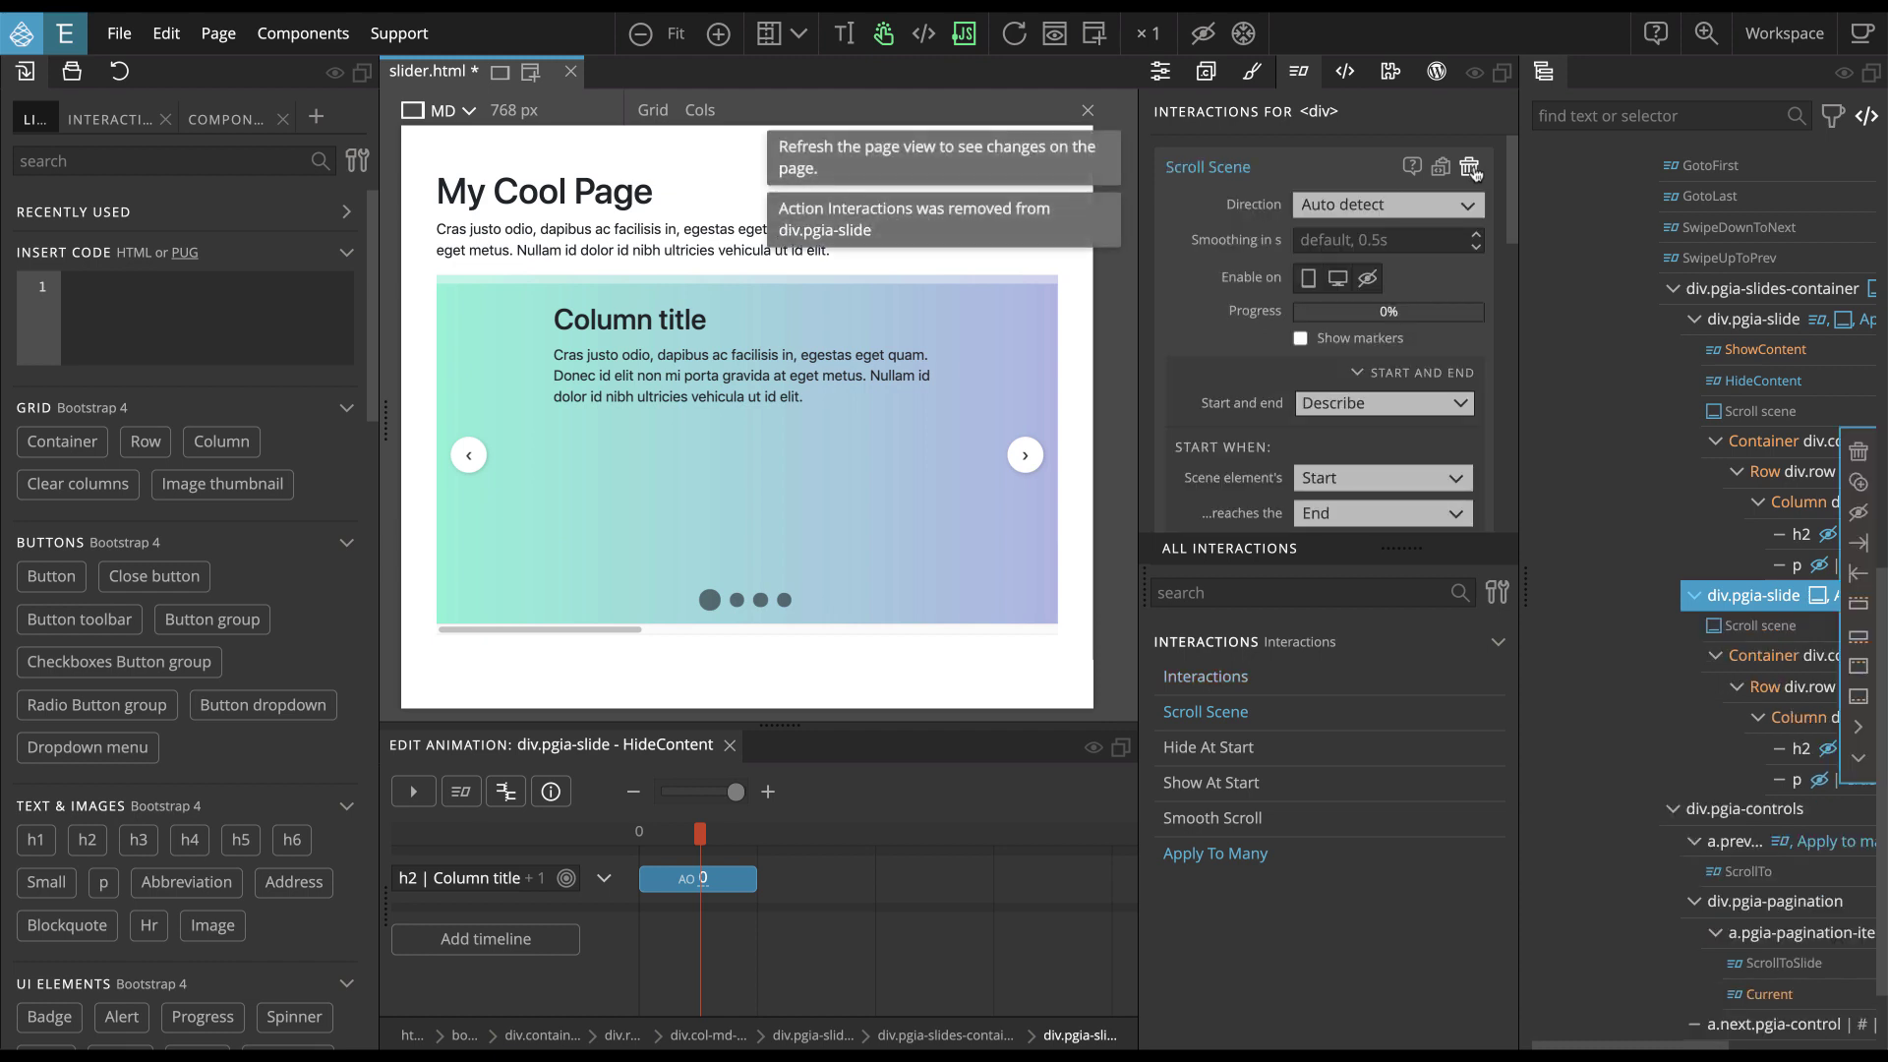
click(1473, 167)
click(1480, 167)
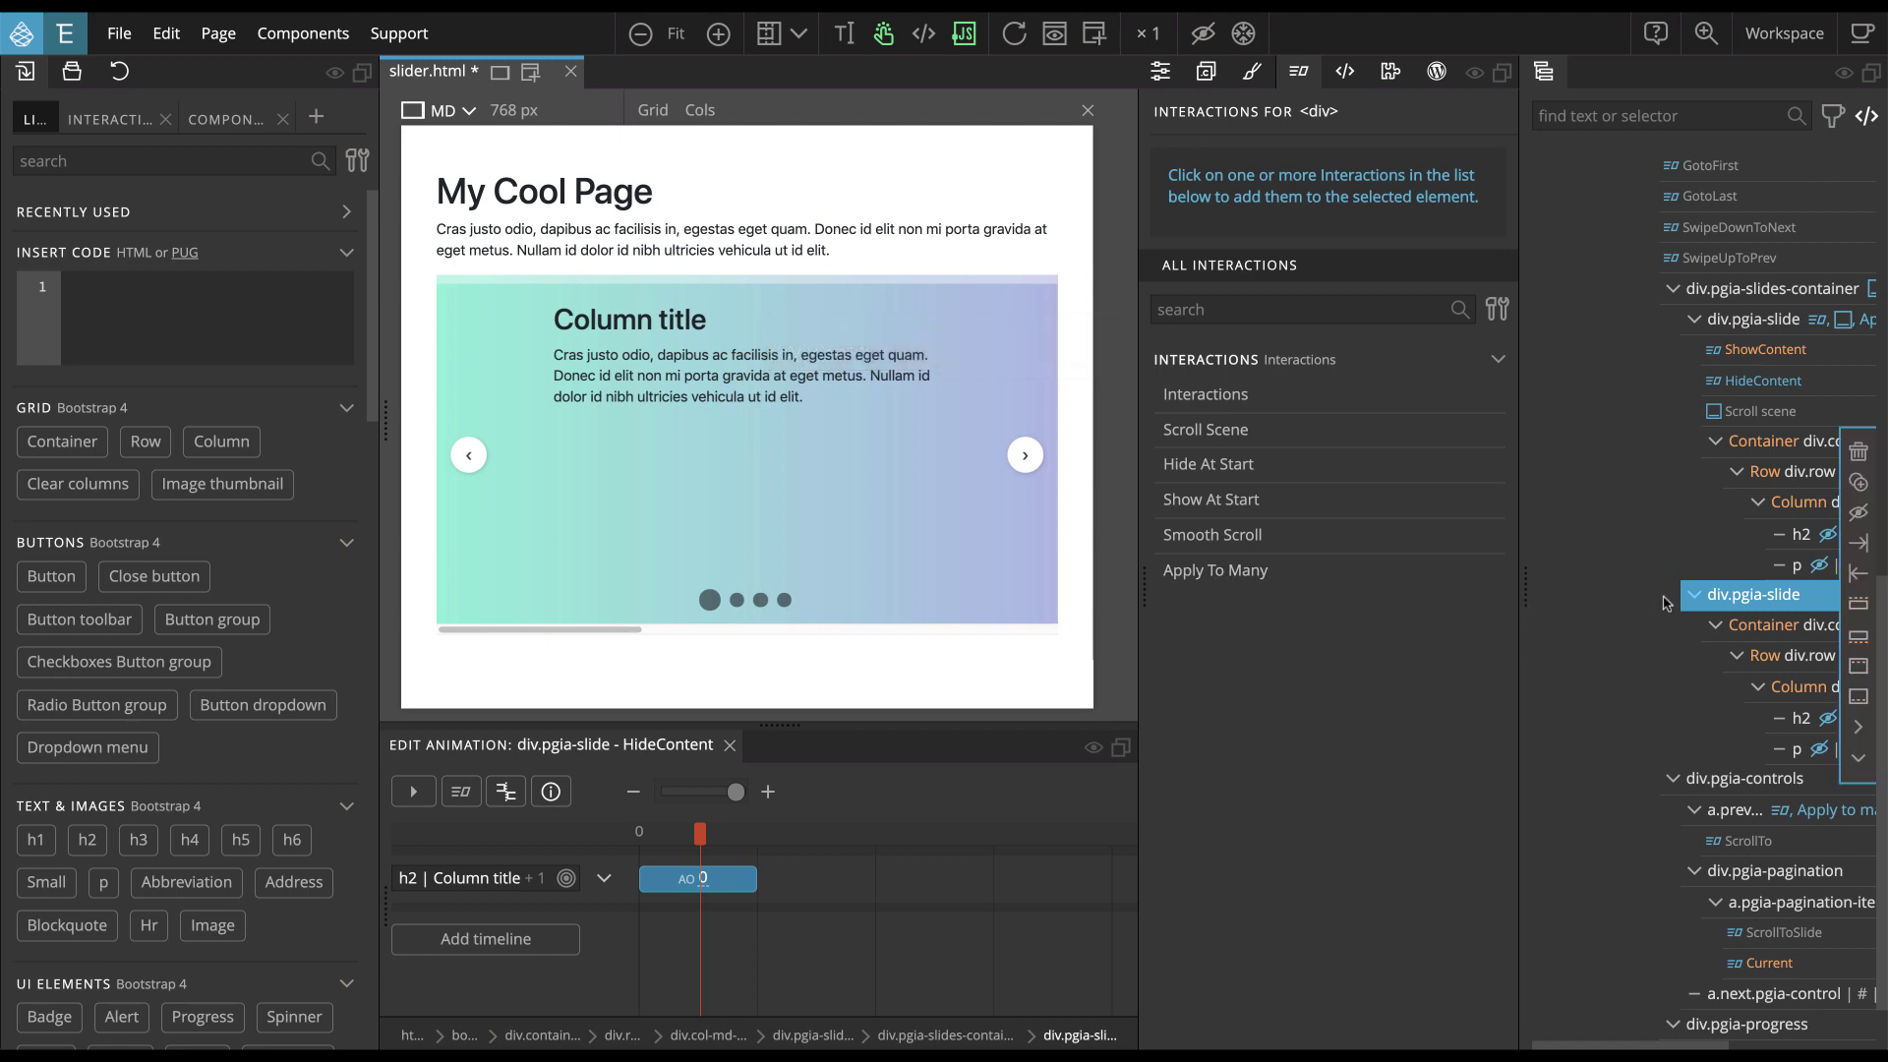
Duplicate the interaction-free slide twice more to bring the slider to four slides
key(ctrl+d)
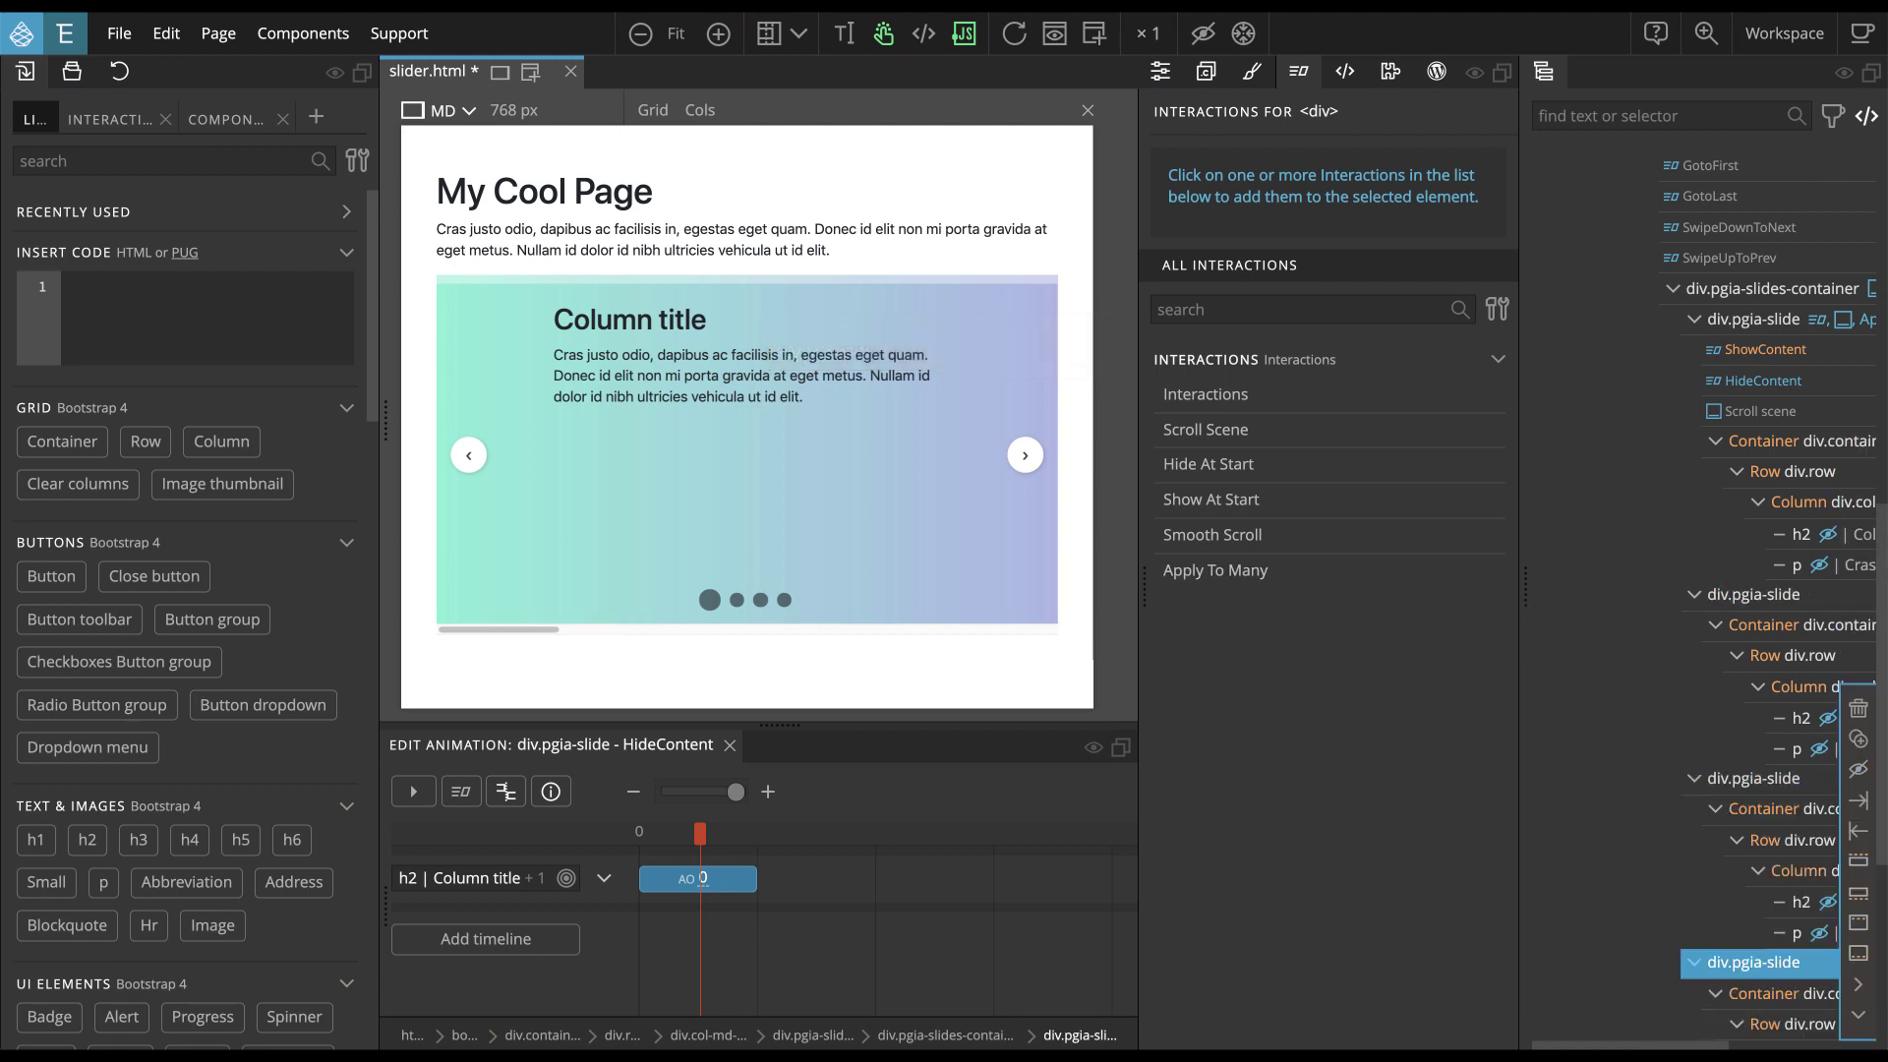
scroll(1743, 736, down, 2)
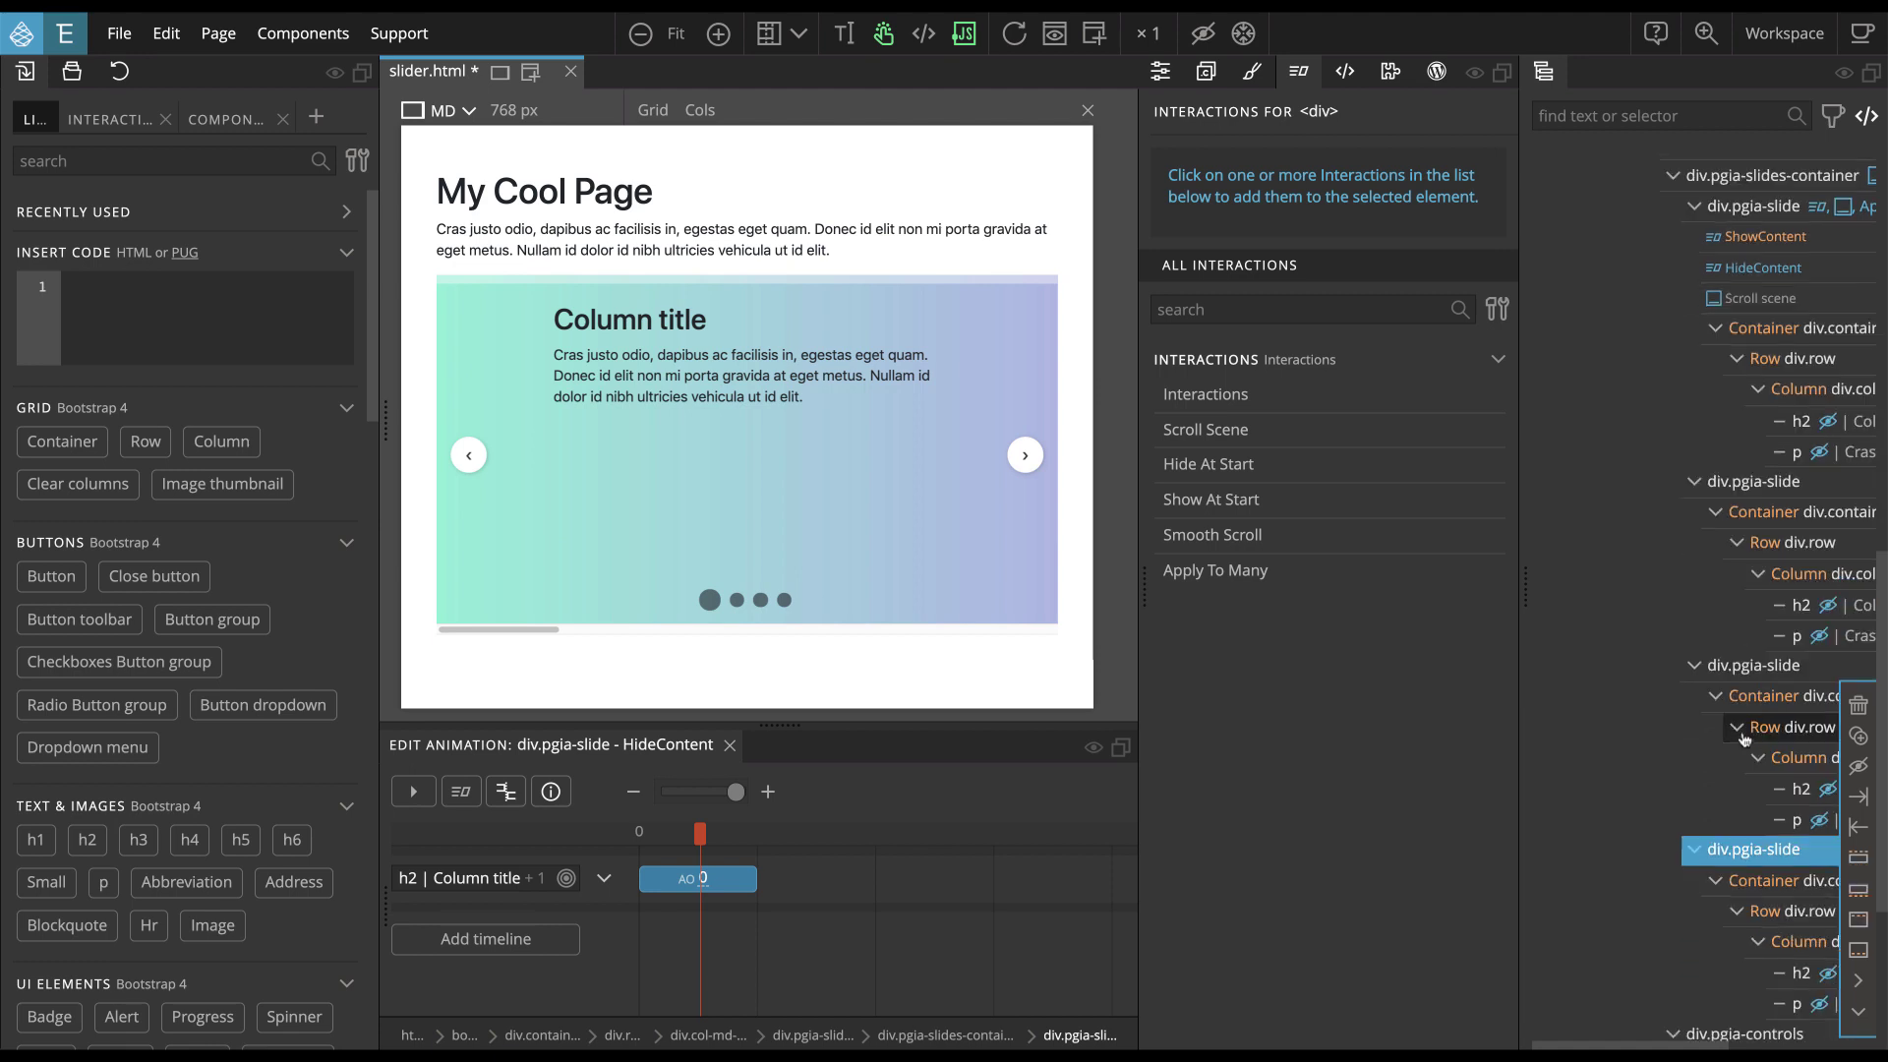
scroll(1743, 738, down, 2)
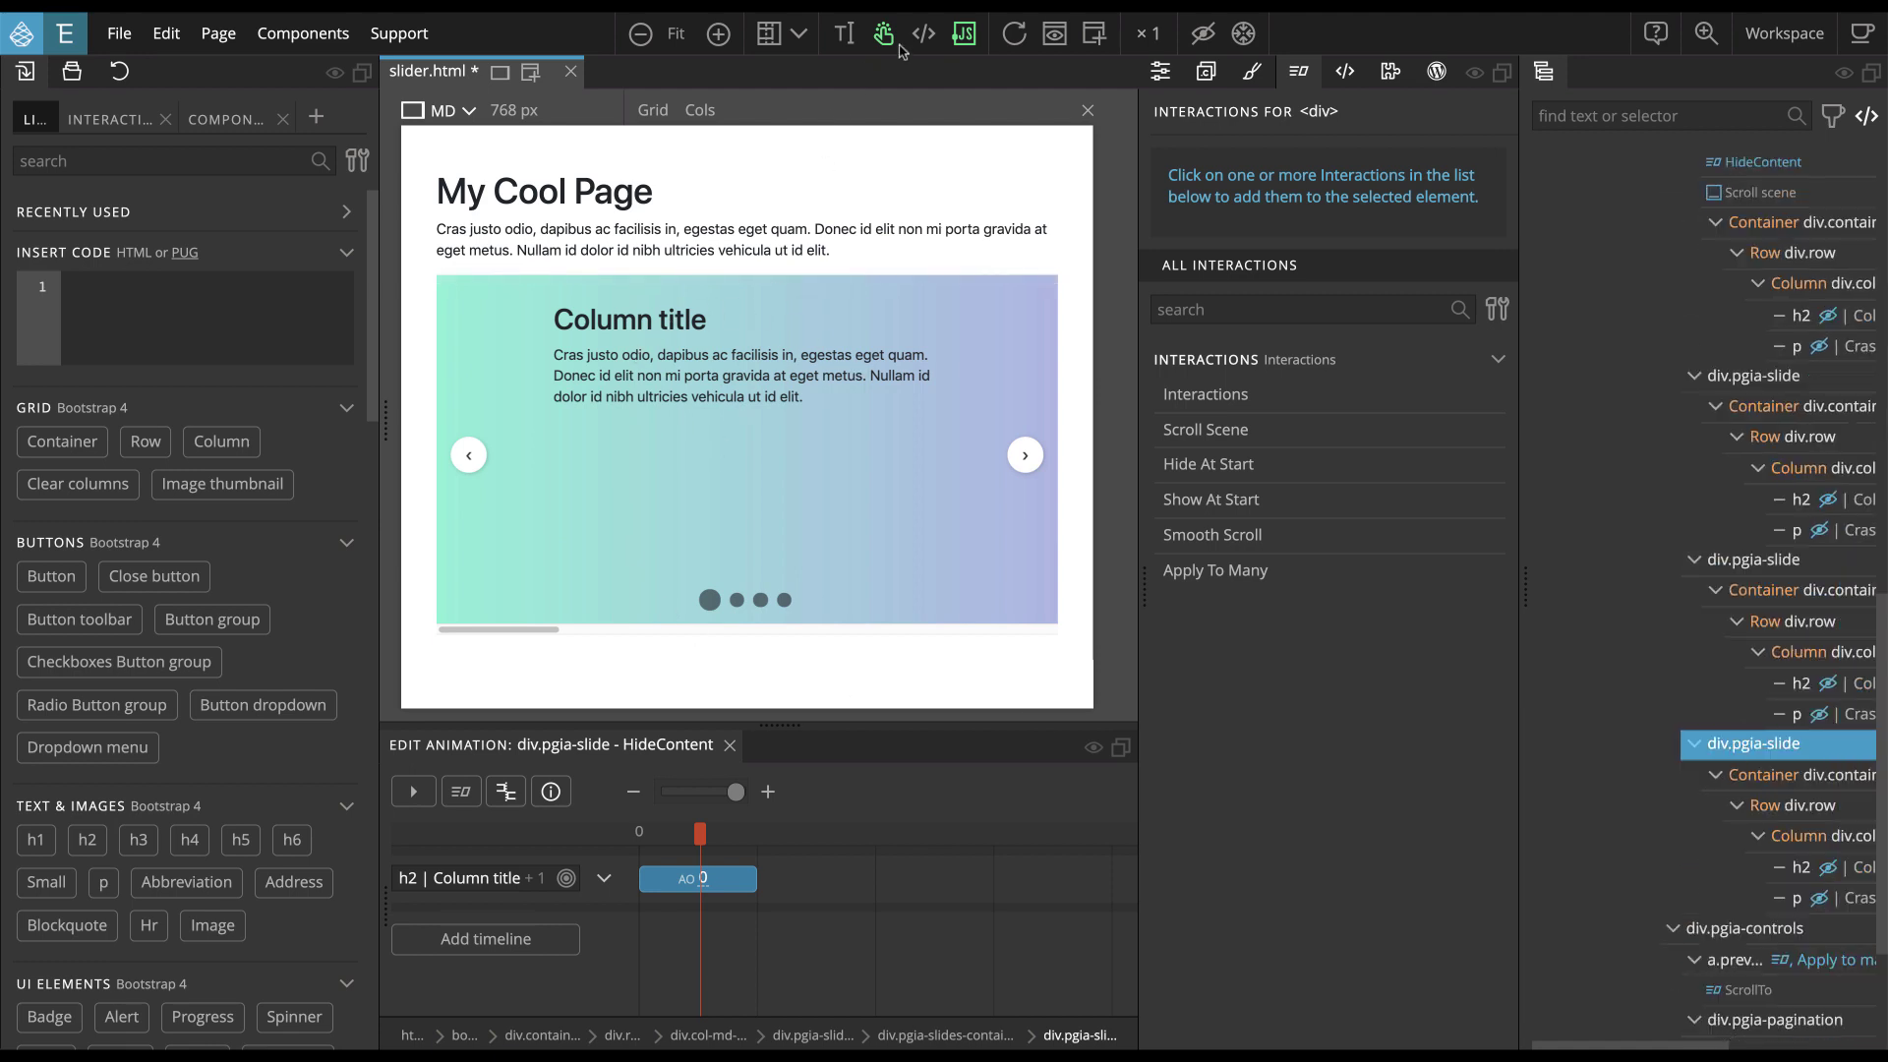
Reload the page and move forward and back through the slides to test the content animations on the duplicates
click(1023, 35)
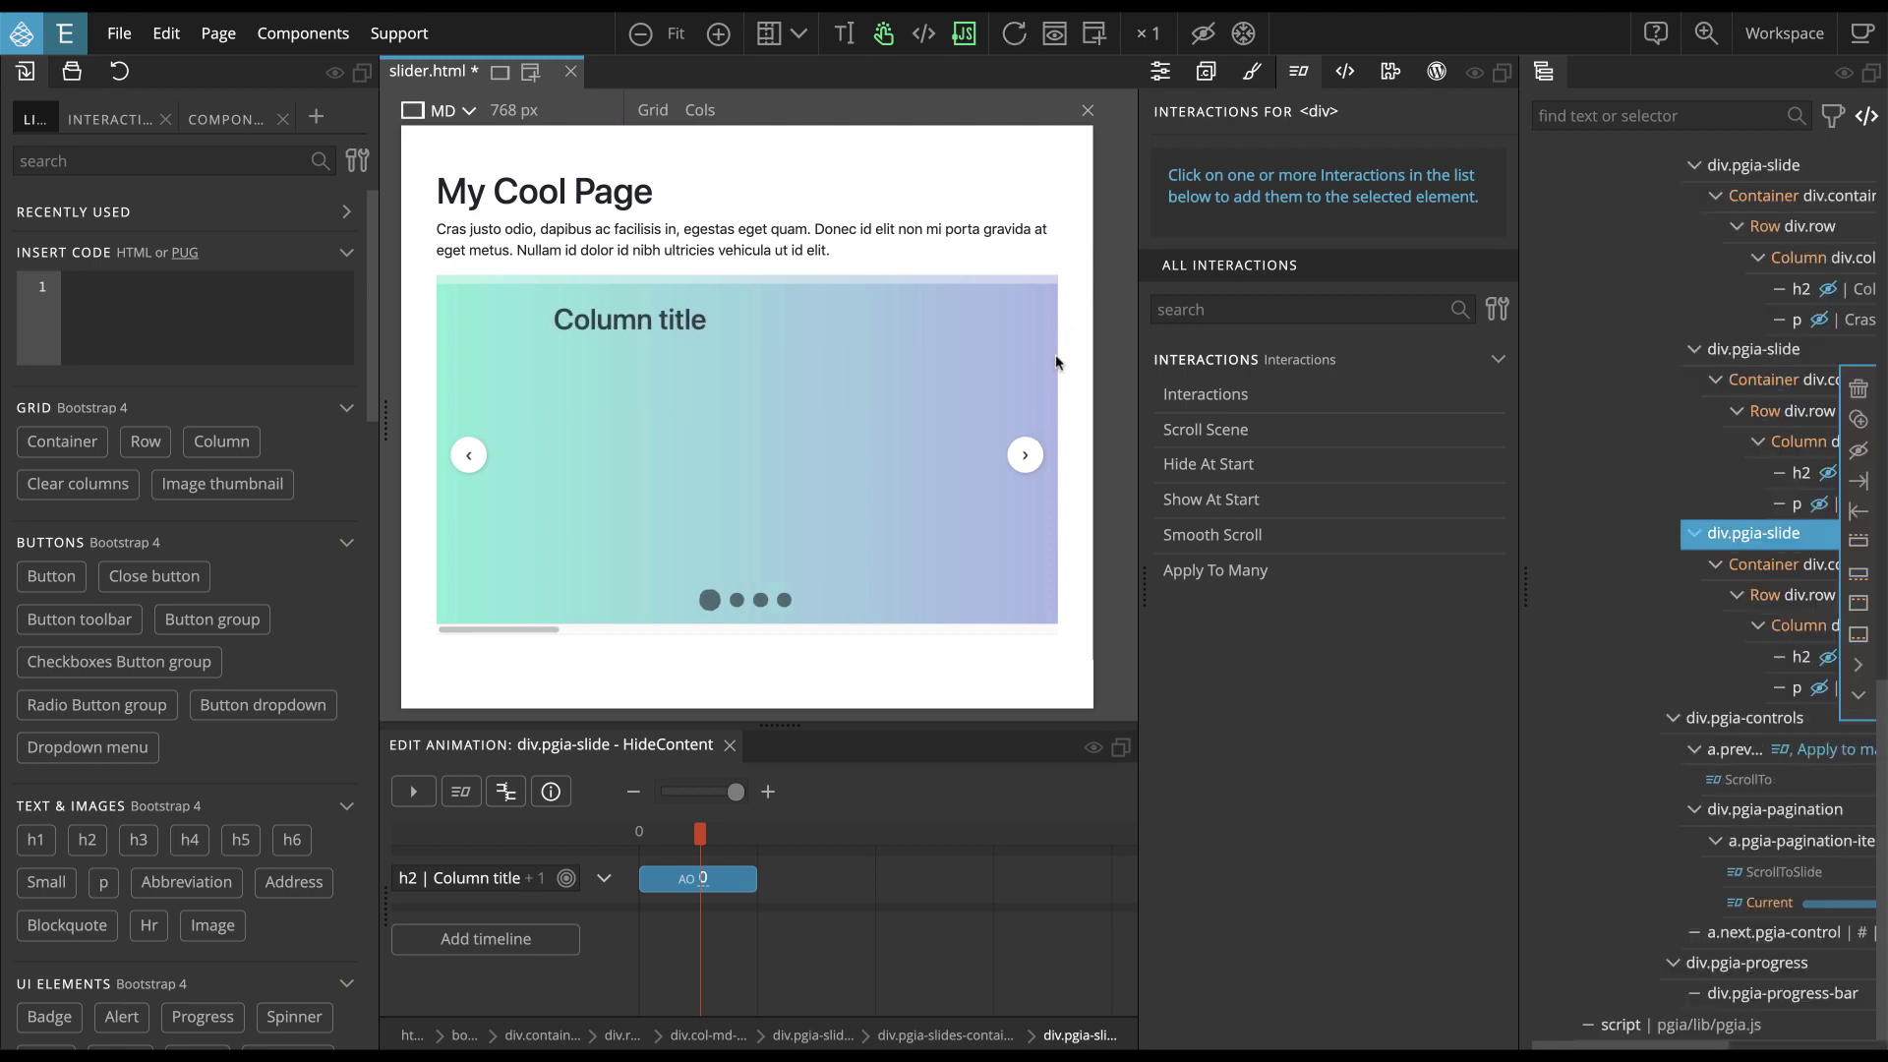
click(1026, 457)
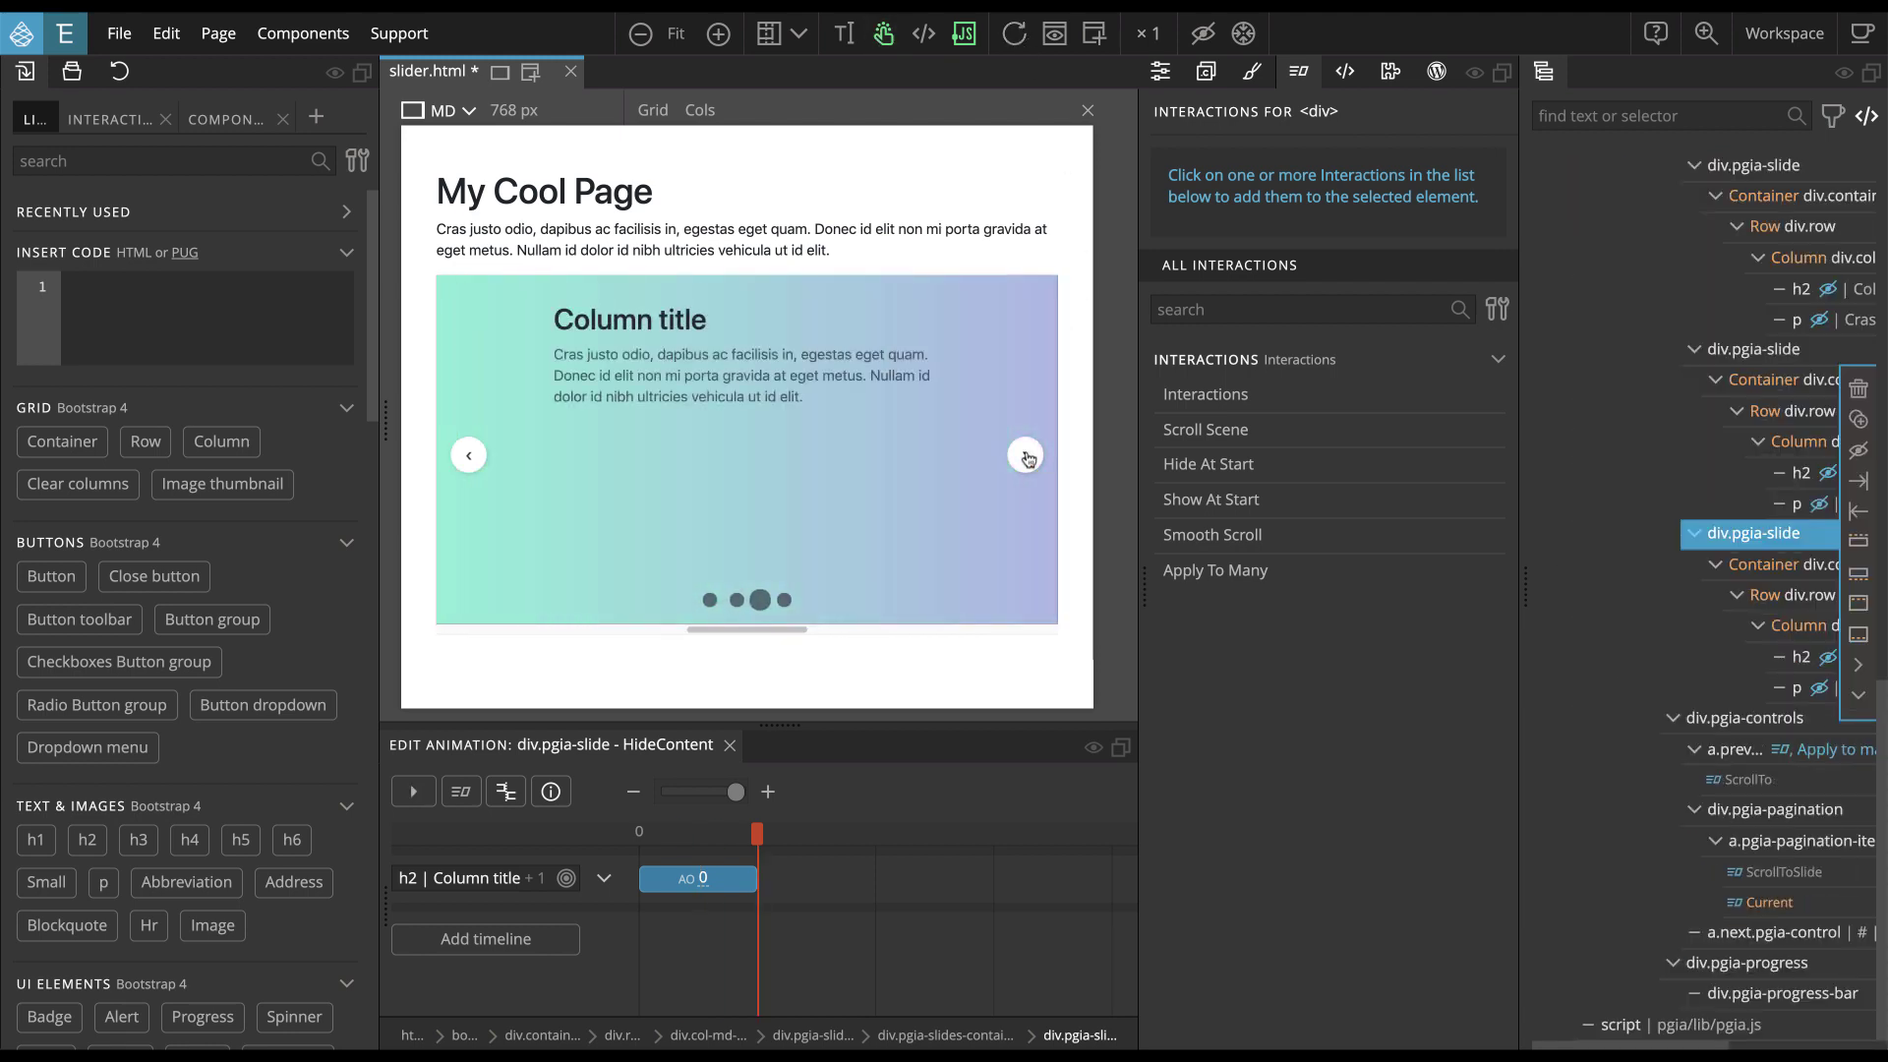
click(469, 455)
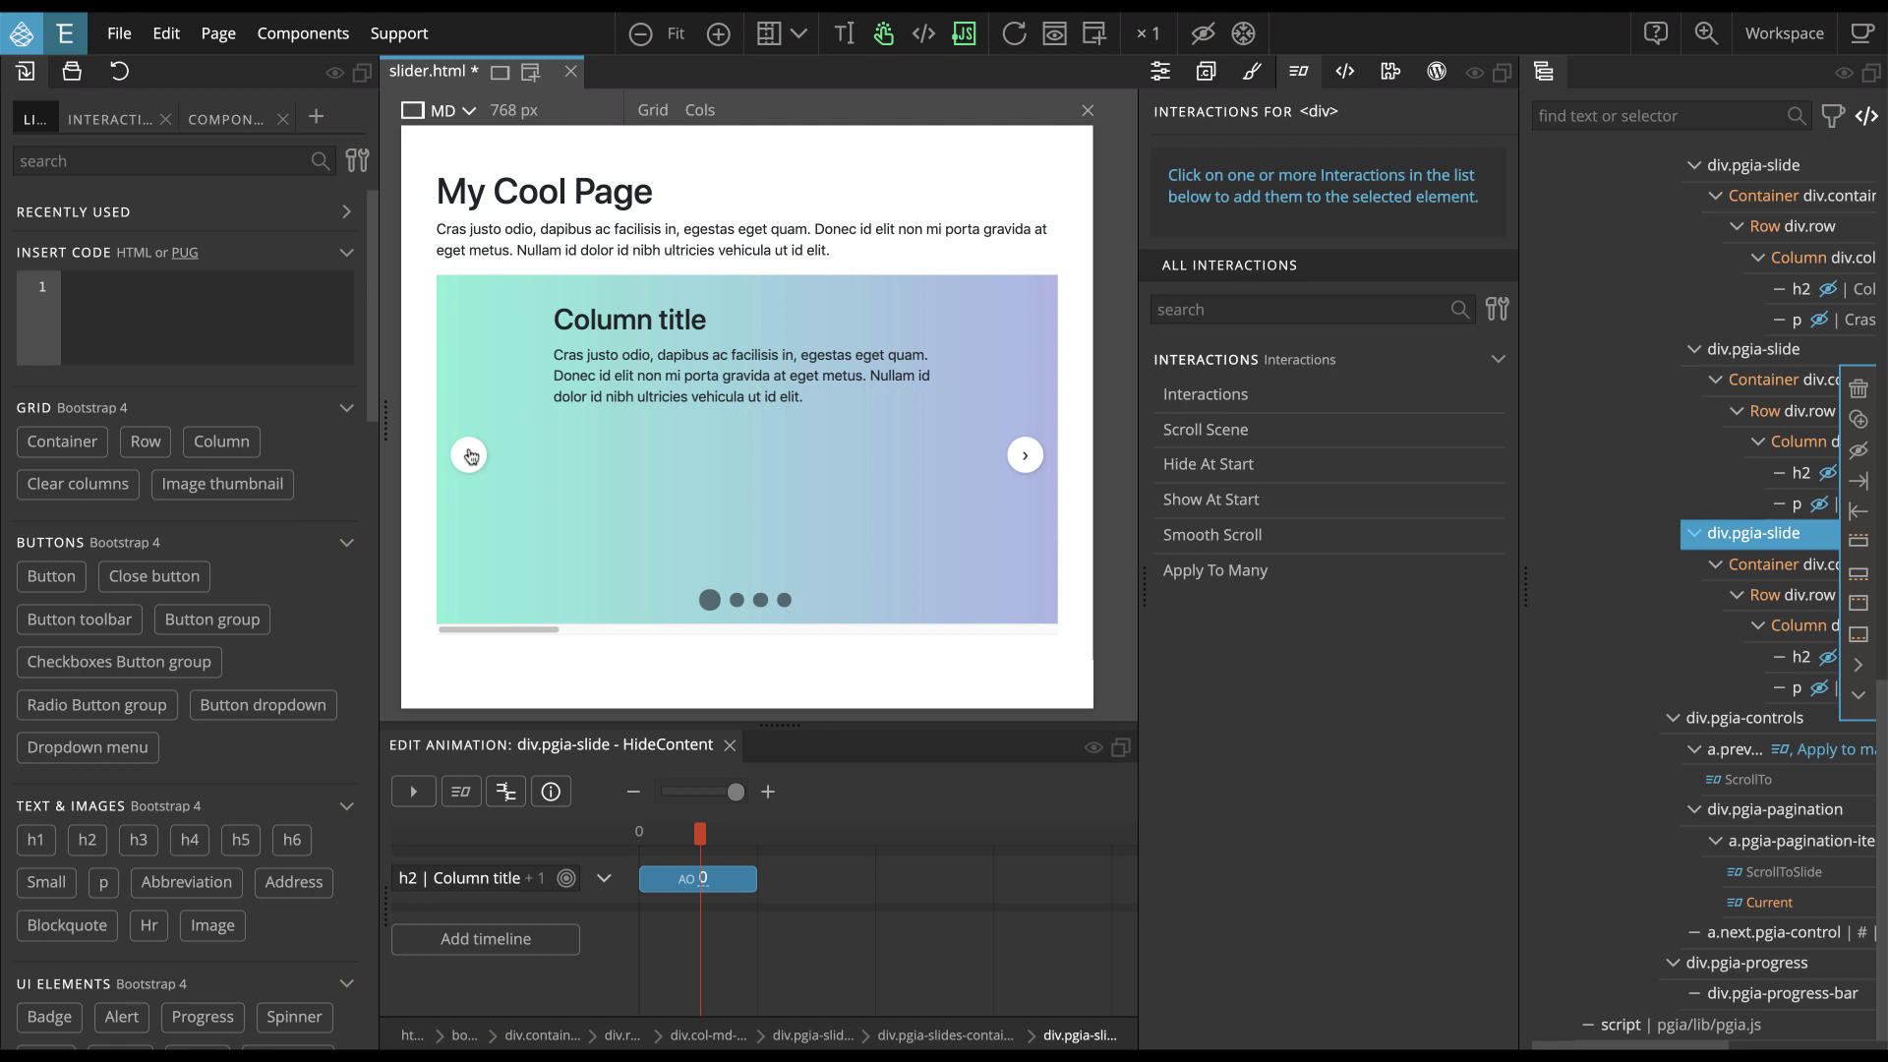
click(1026, 455)
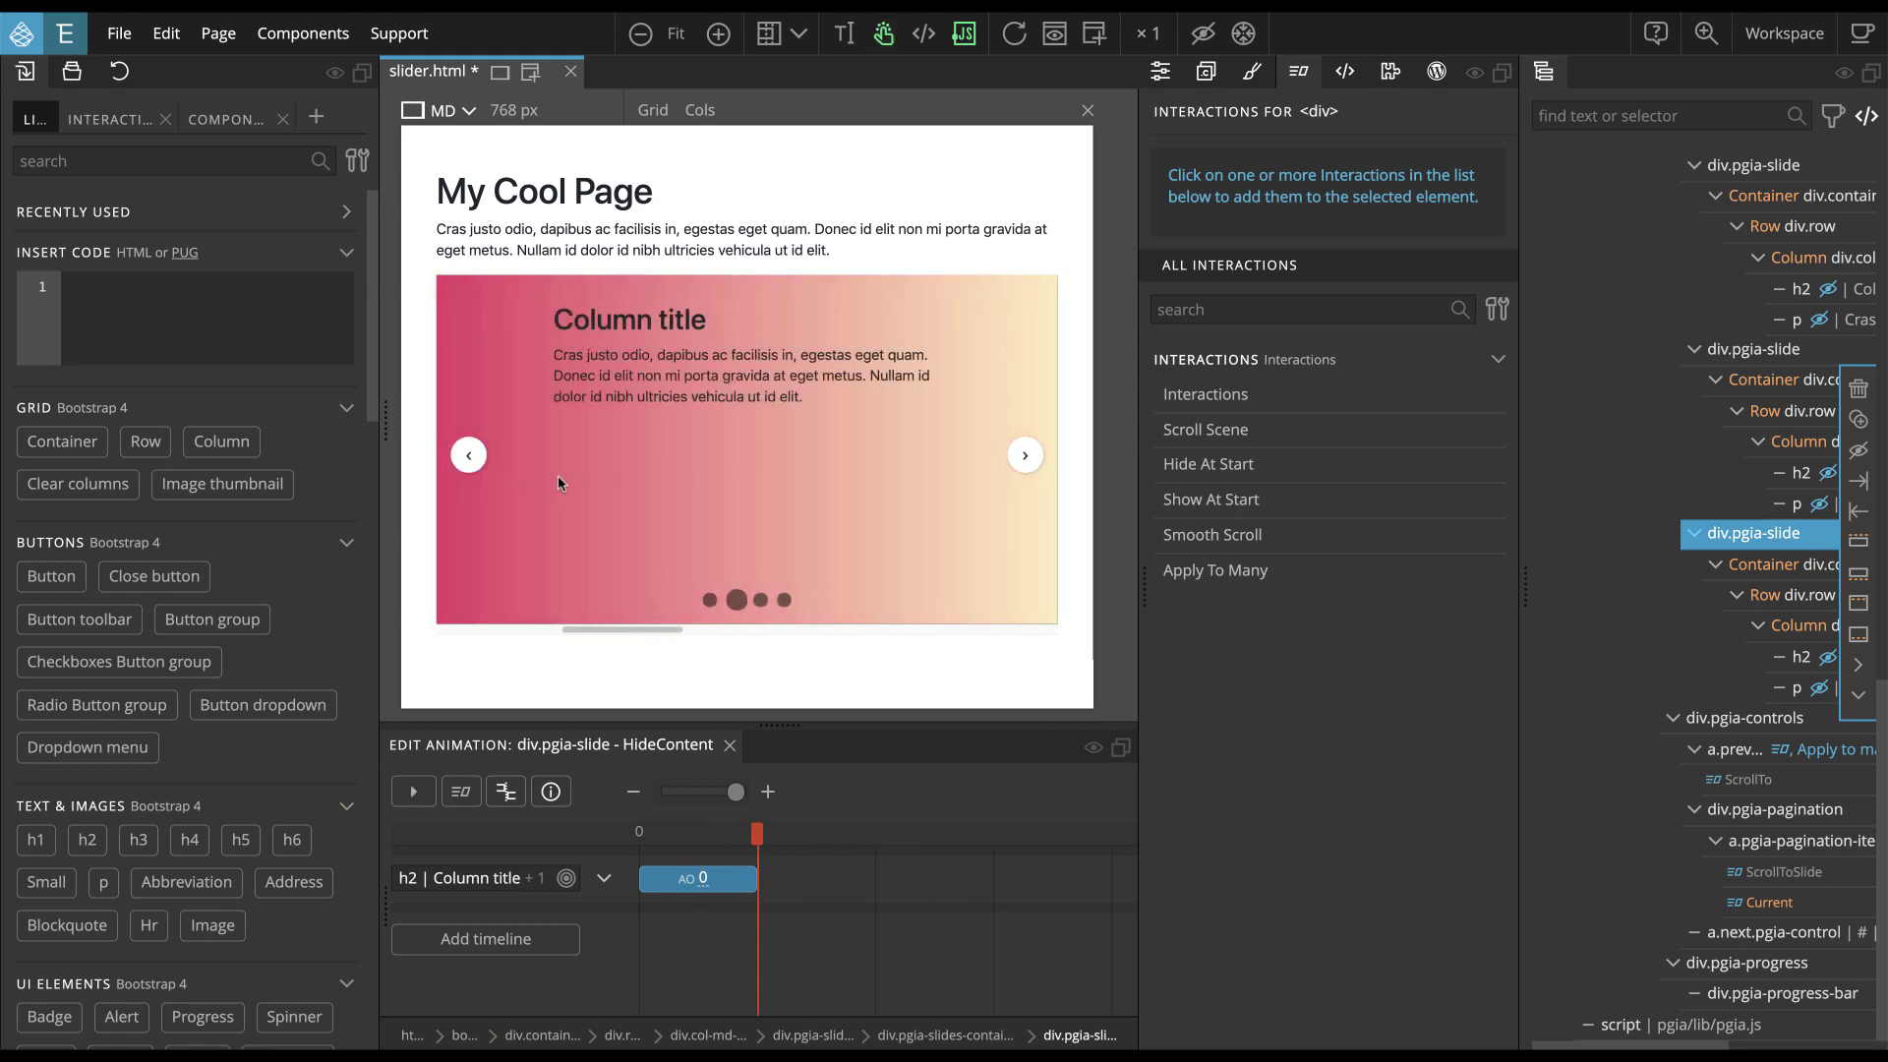
click(468, 457)
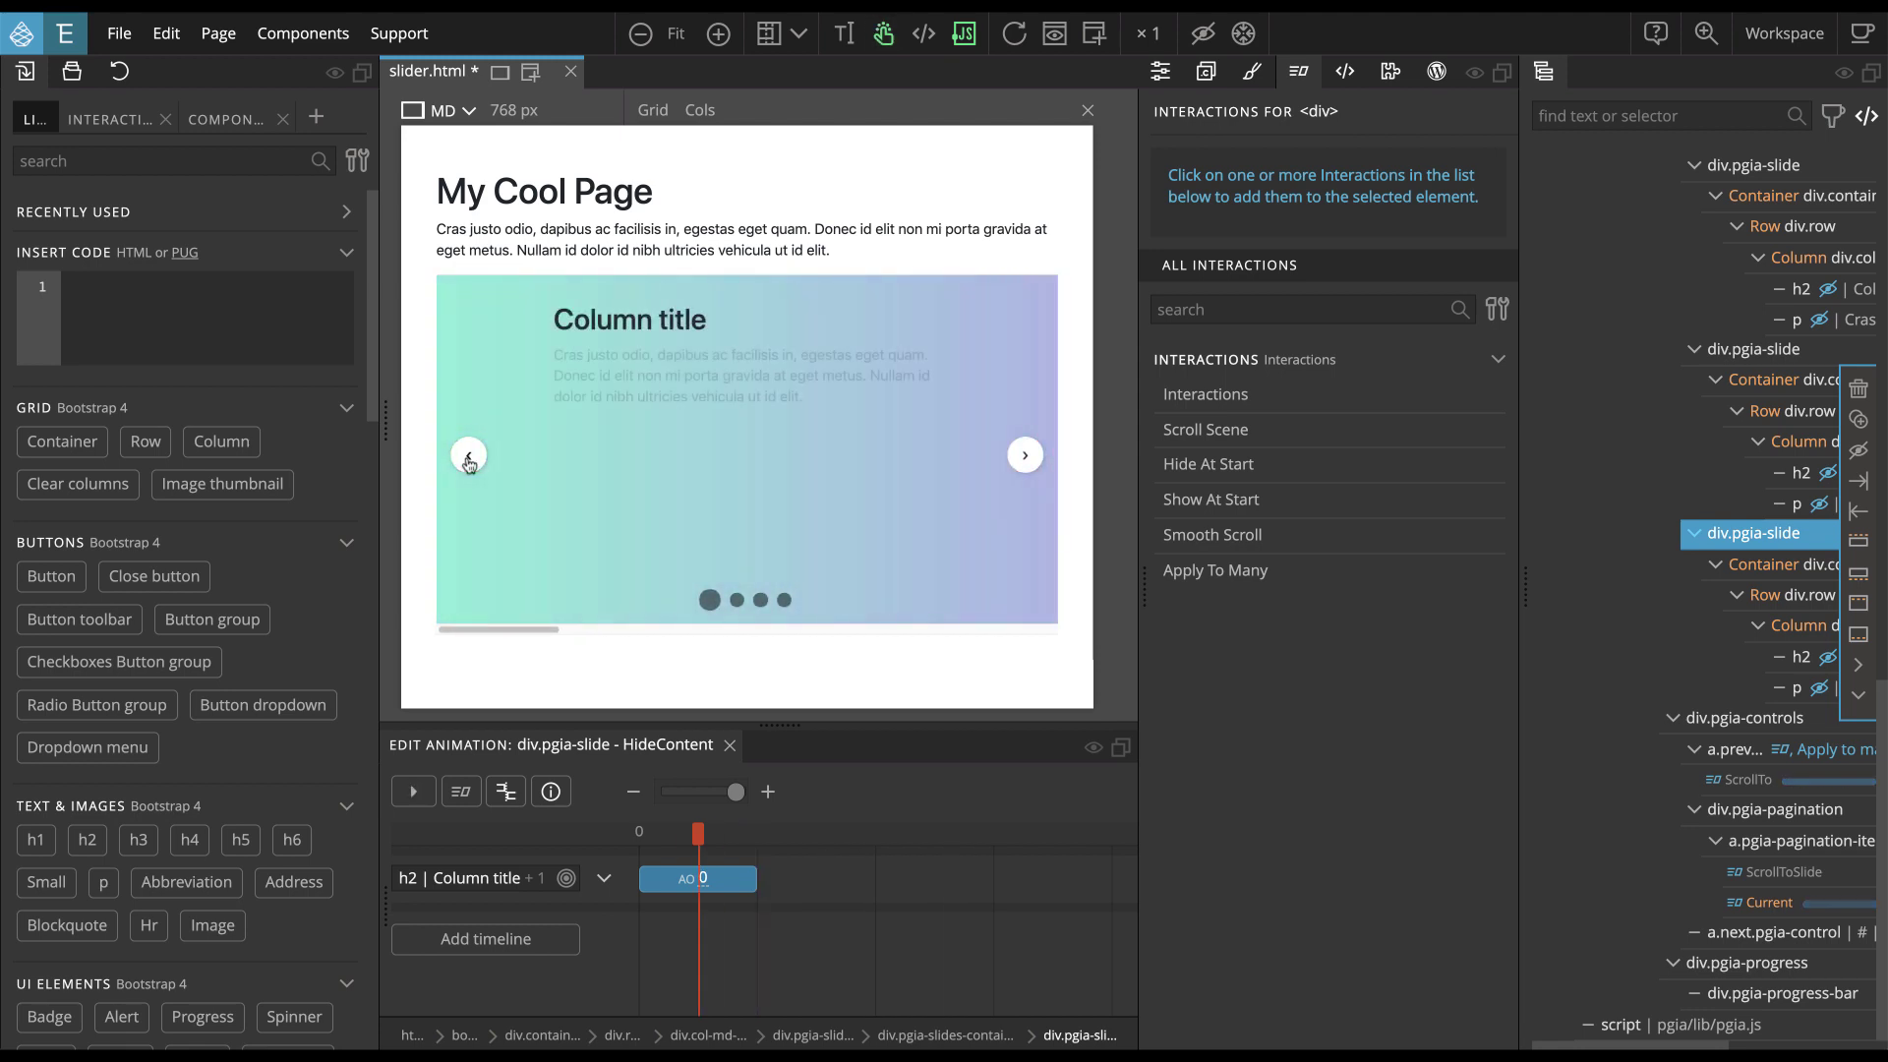
click(1025, 455)
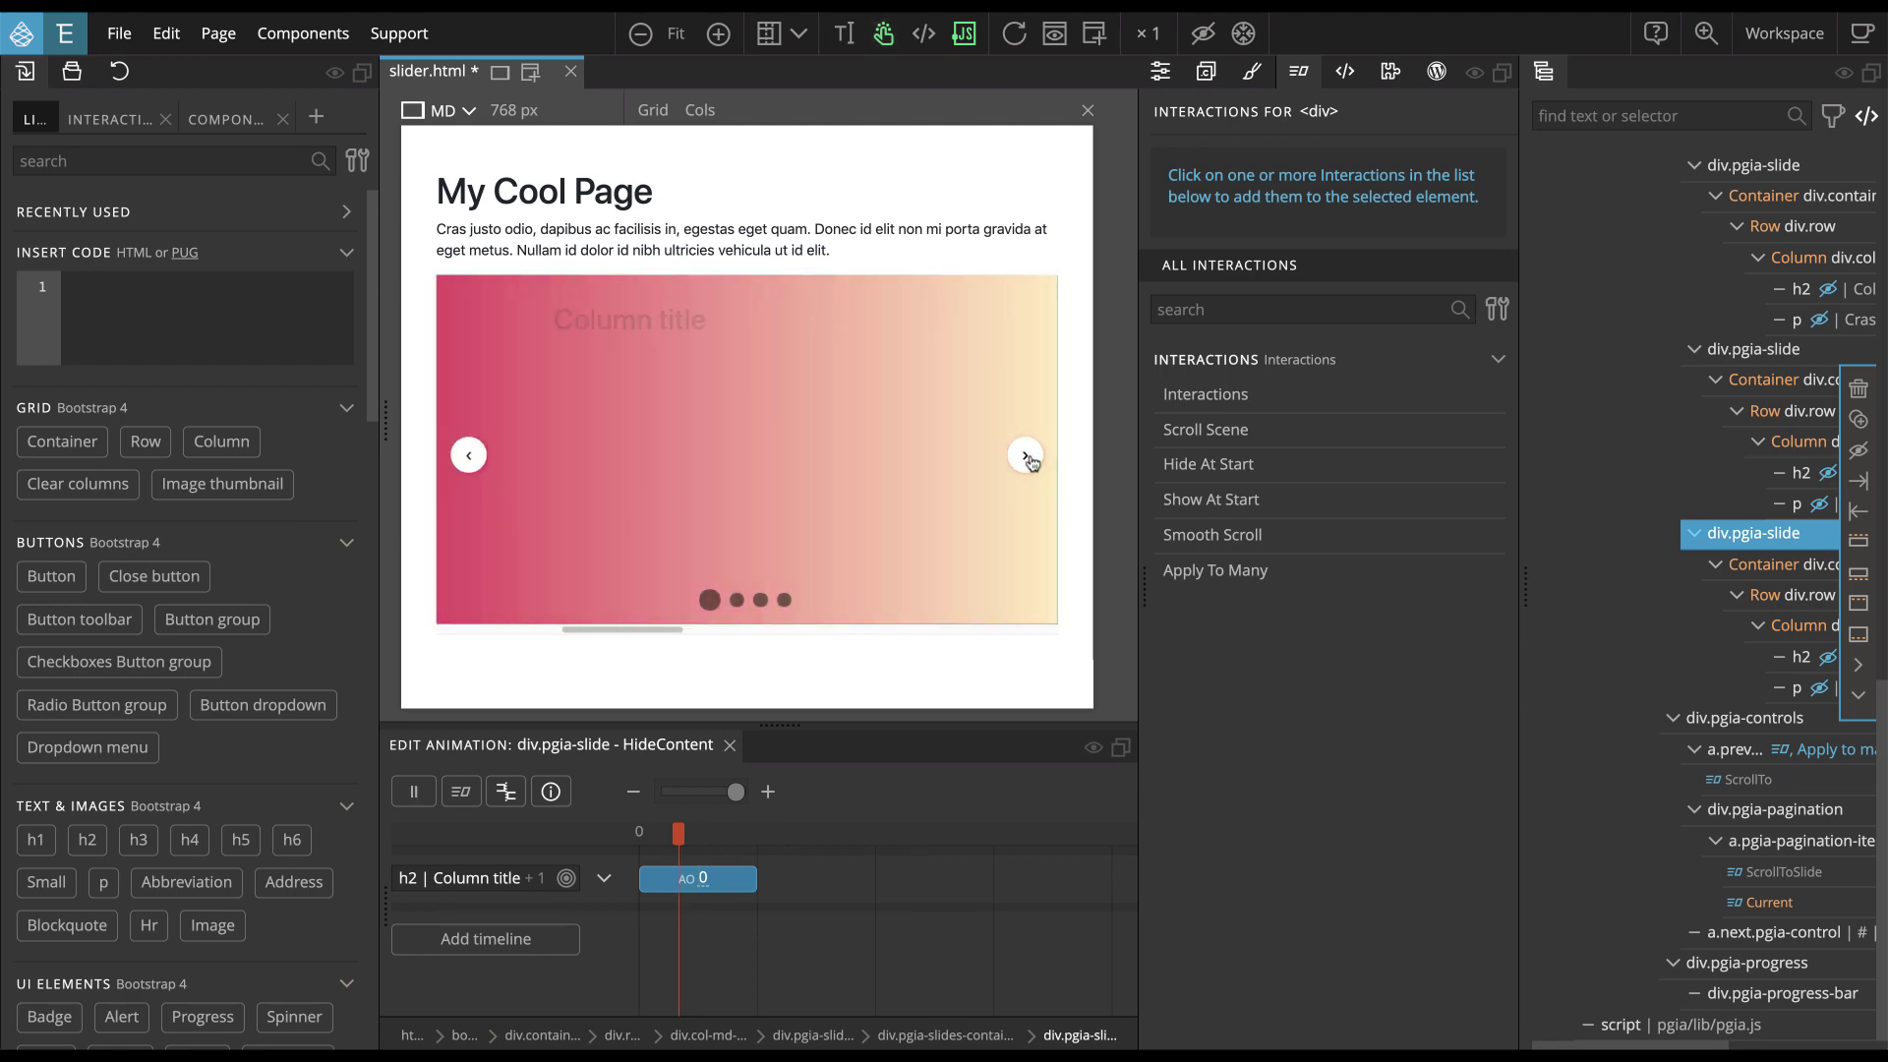
click(1027, 457)
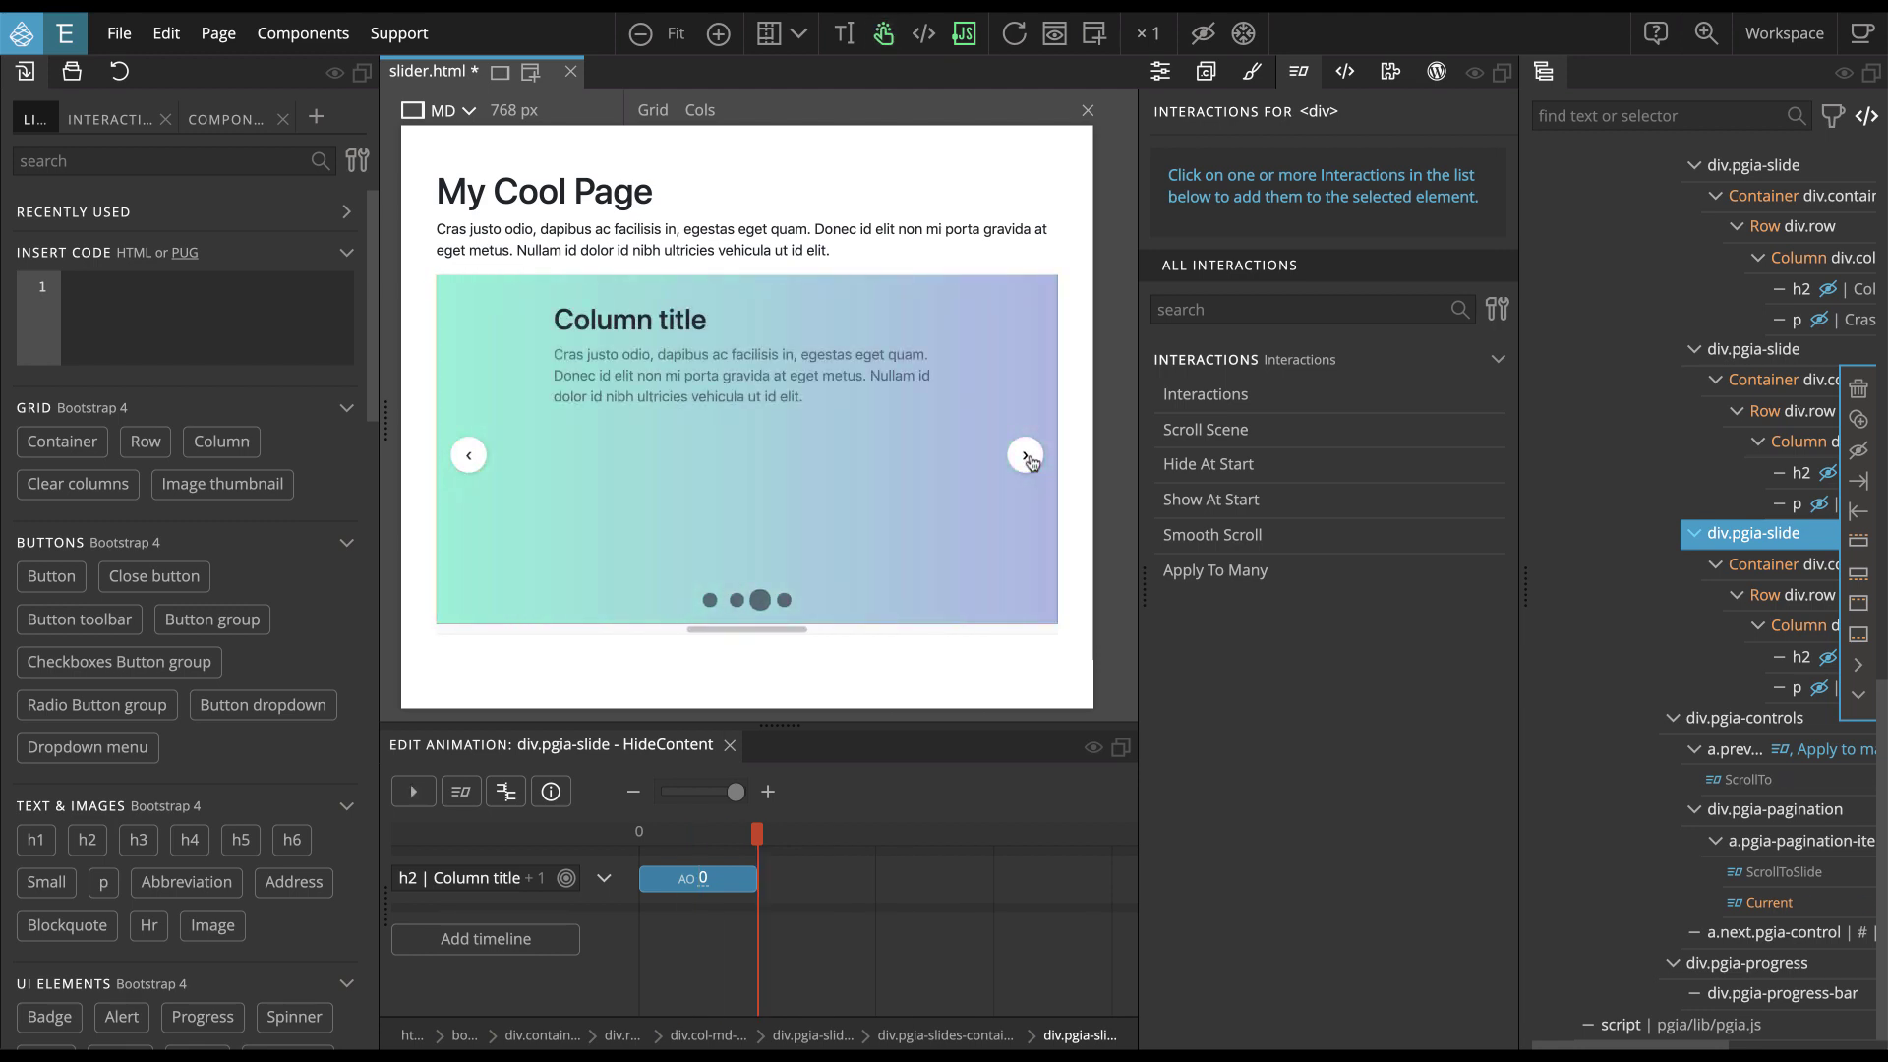
click(467, 457)
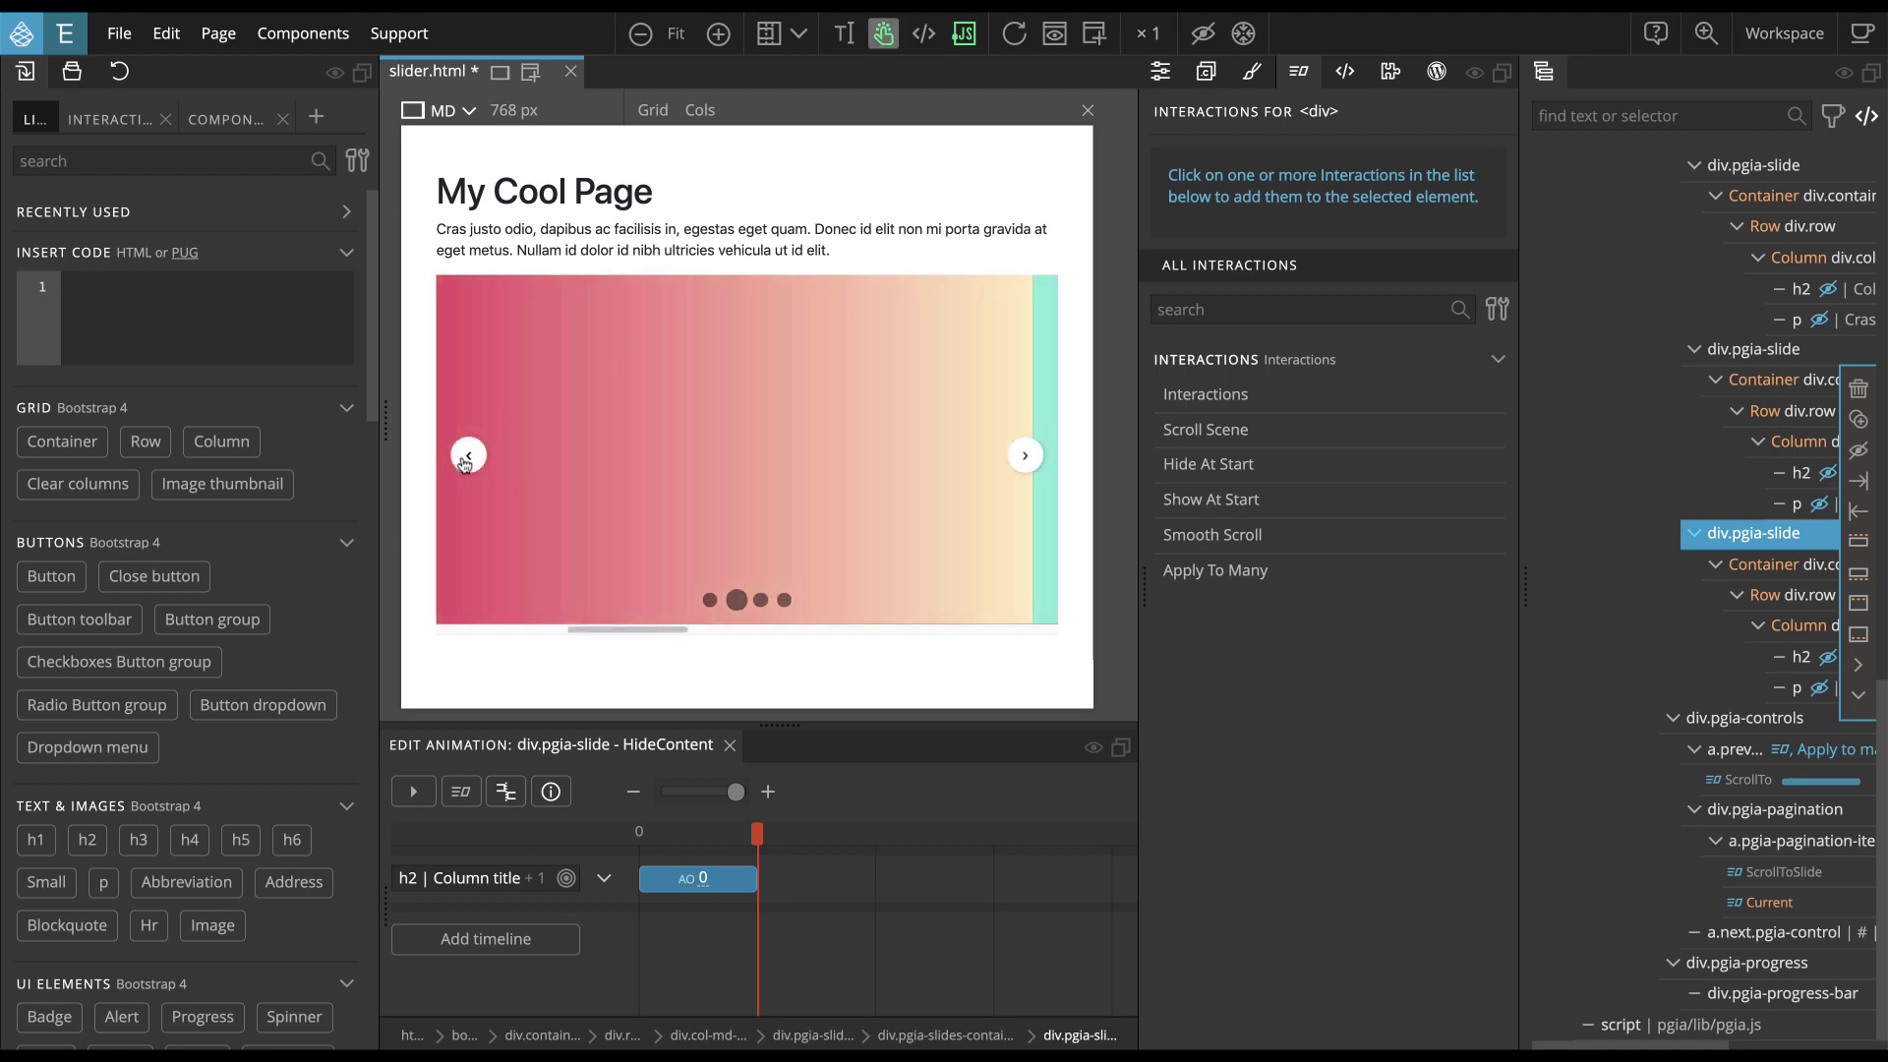
click(467, 457)
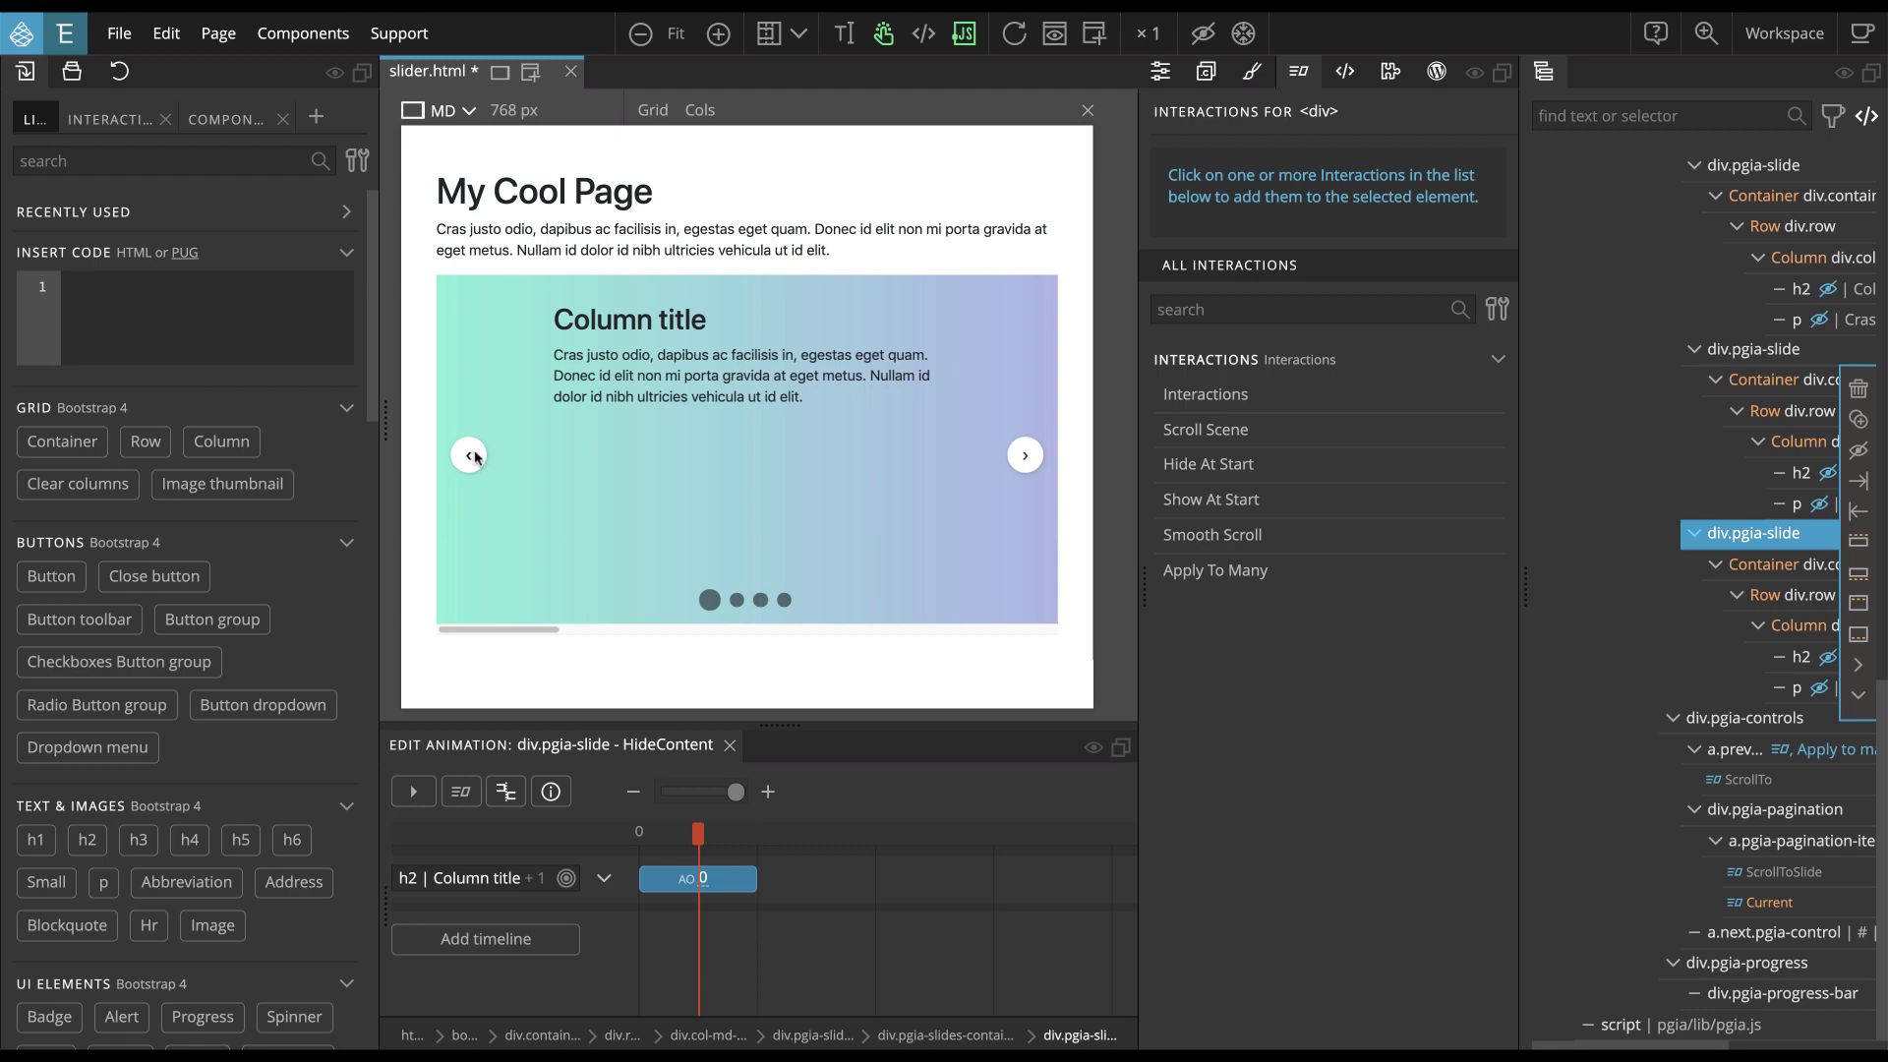
Review the first slide's ShowContent timeline and the advanced options of its HideContent interaction
scroll(1781, 445, up, 5)
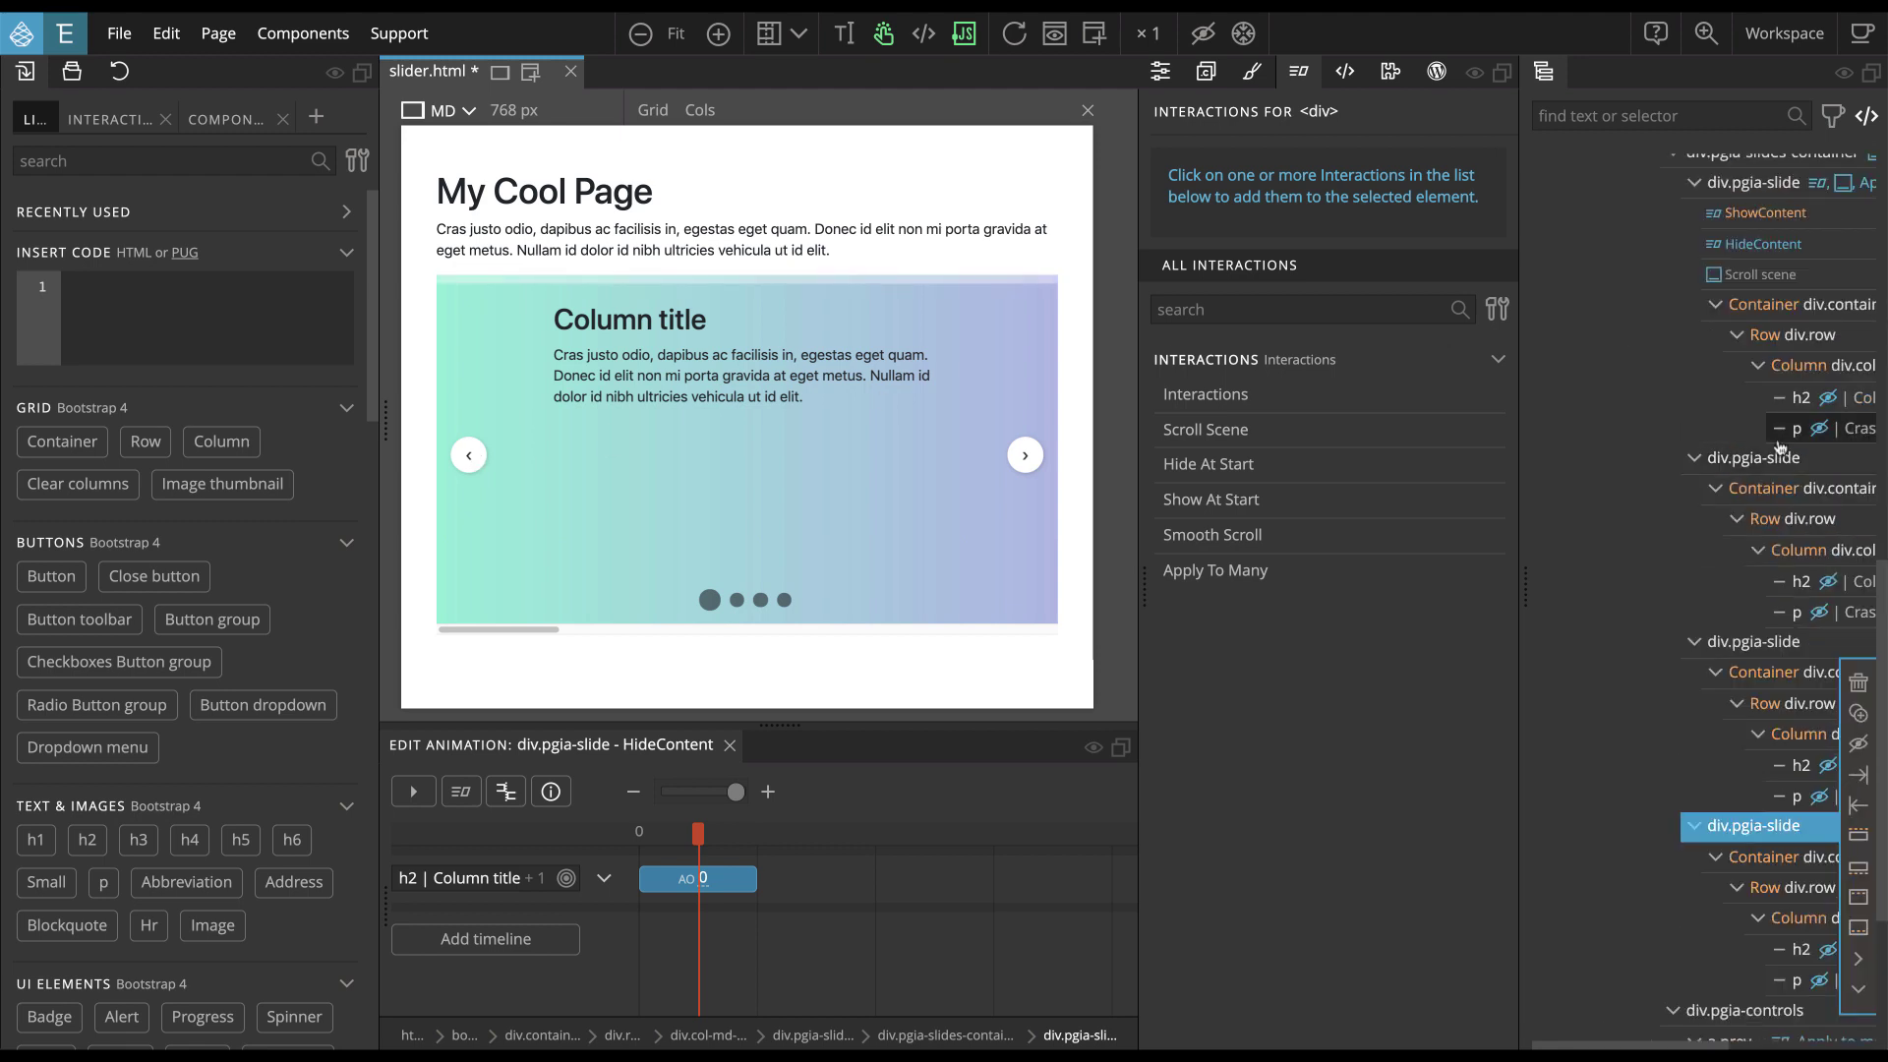
scroll(1781, 445, up, 2)
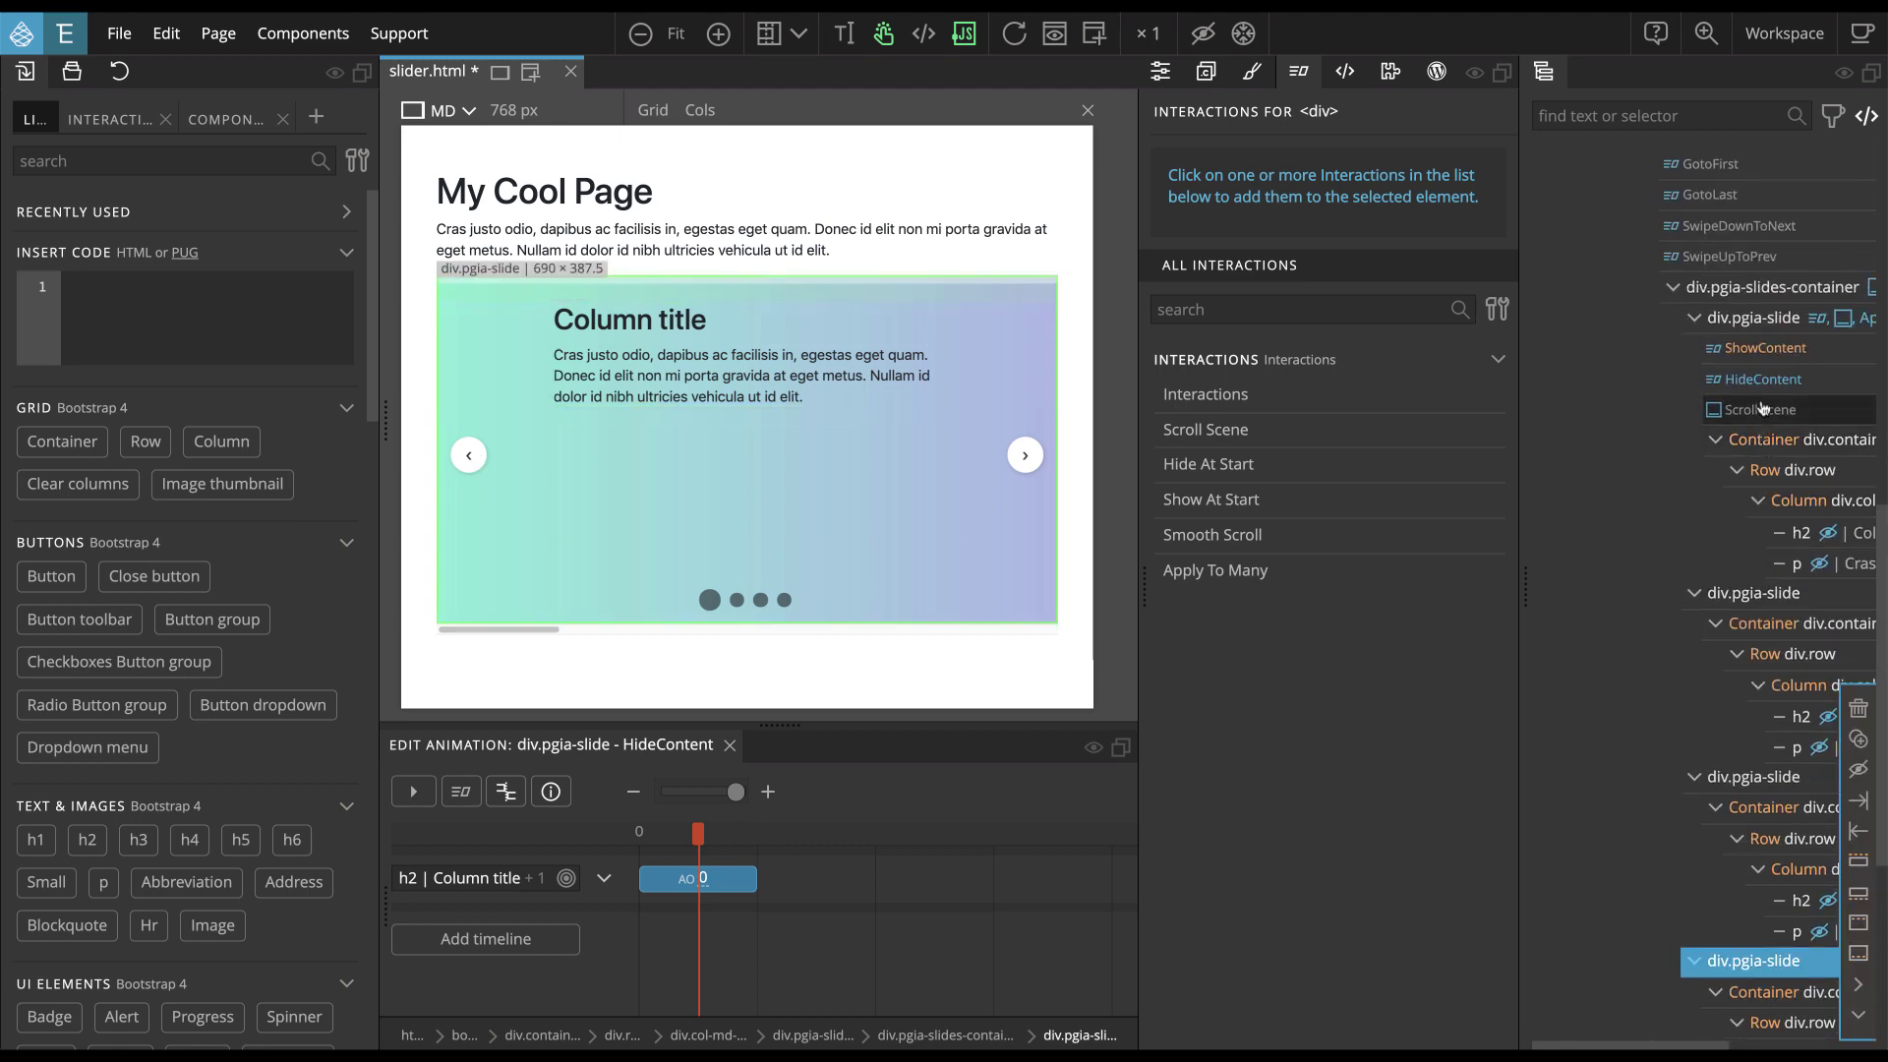
click(1751, 349)
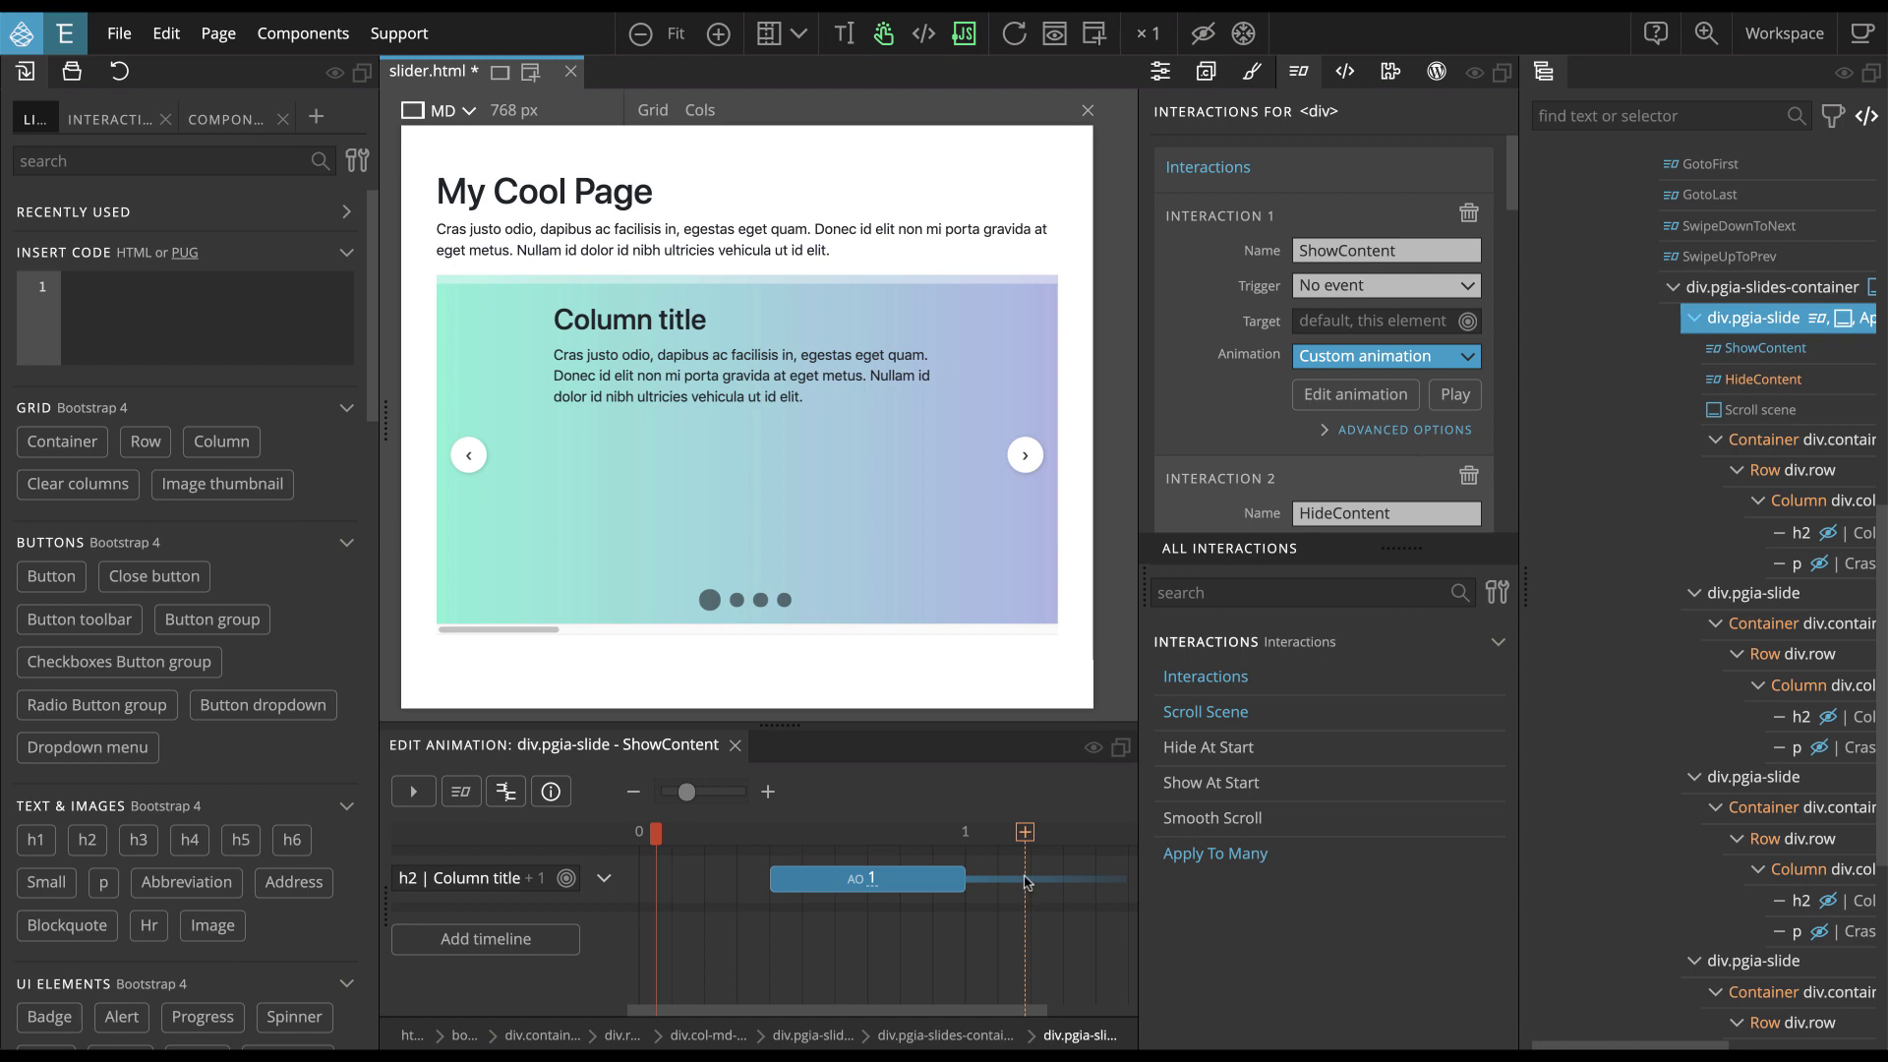
click(1760, 382)
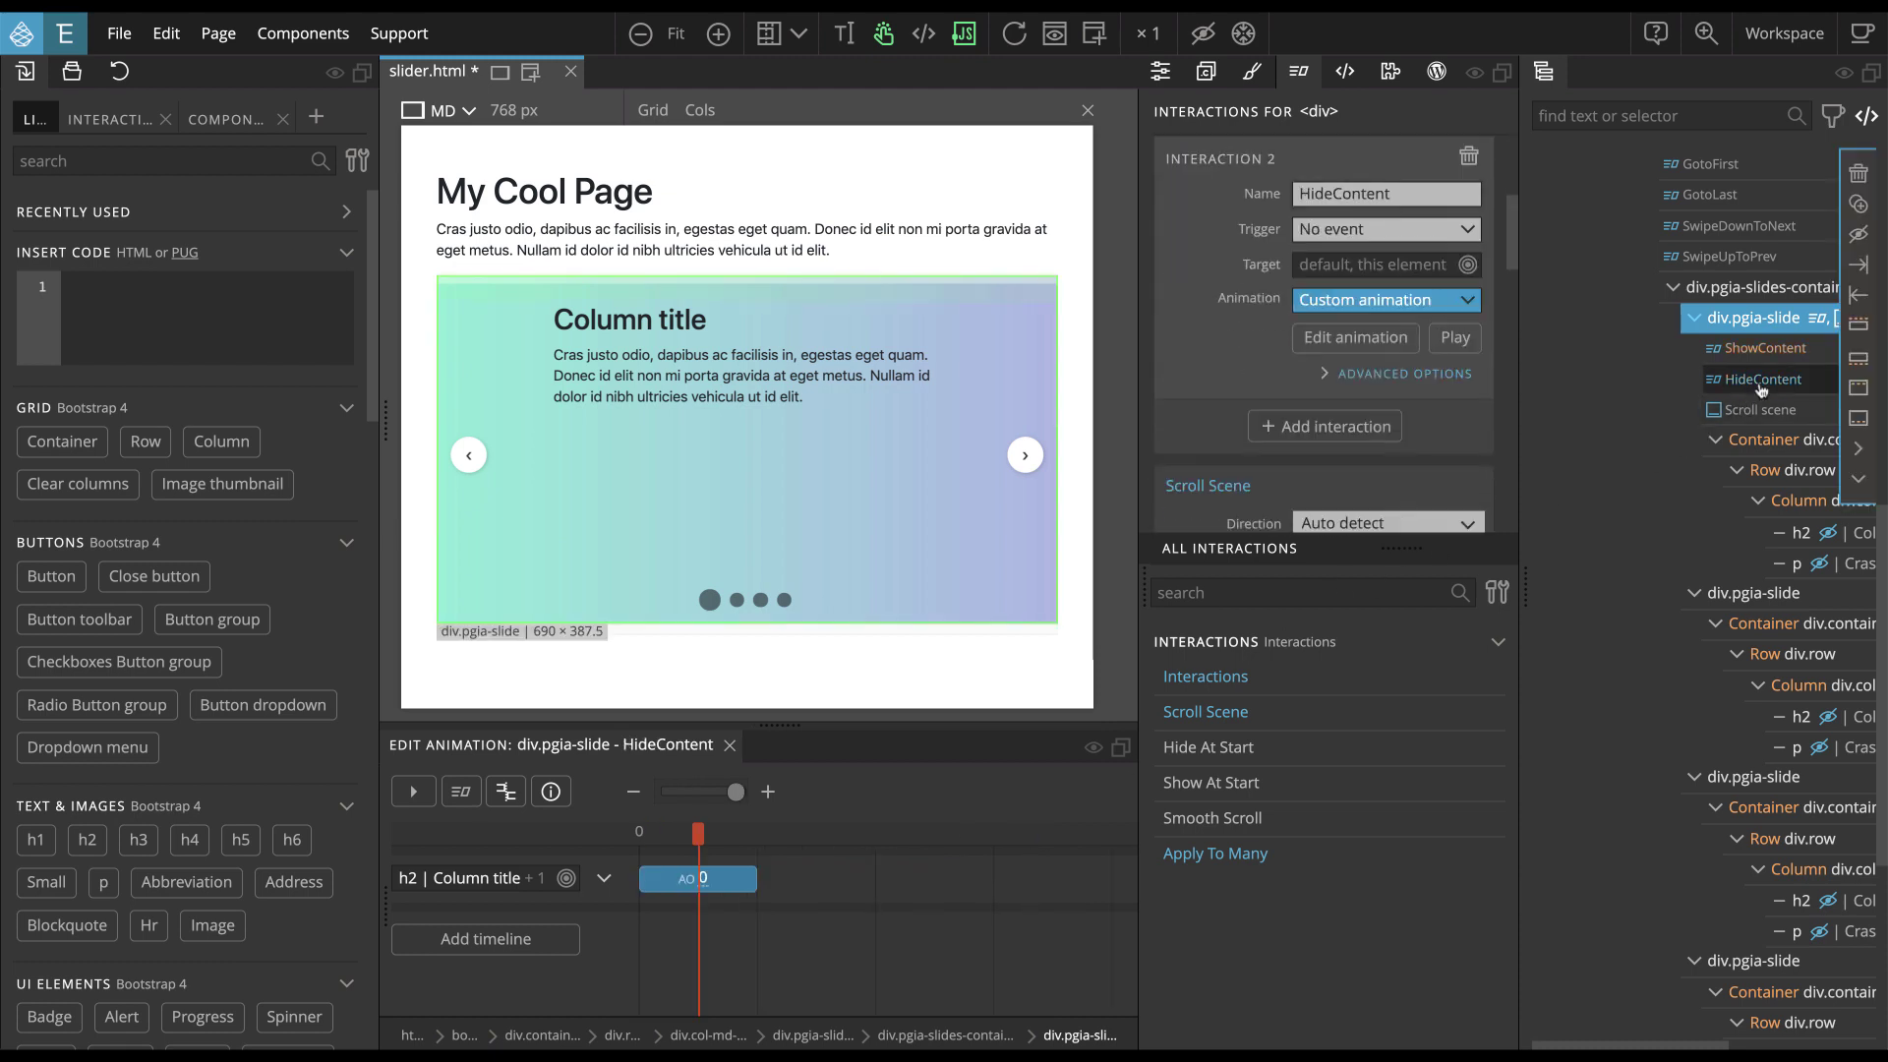
click(1384, 382)
scroll(1364, 384, down, 3)
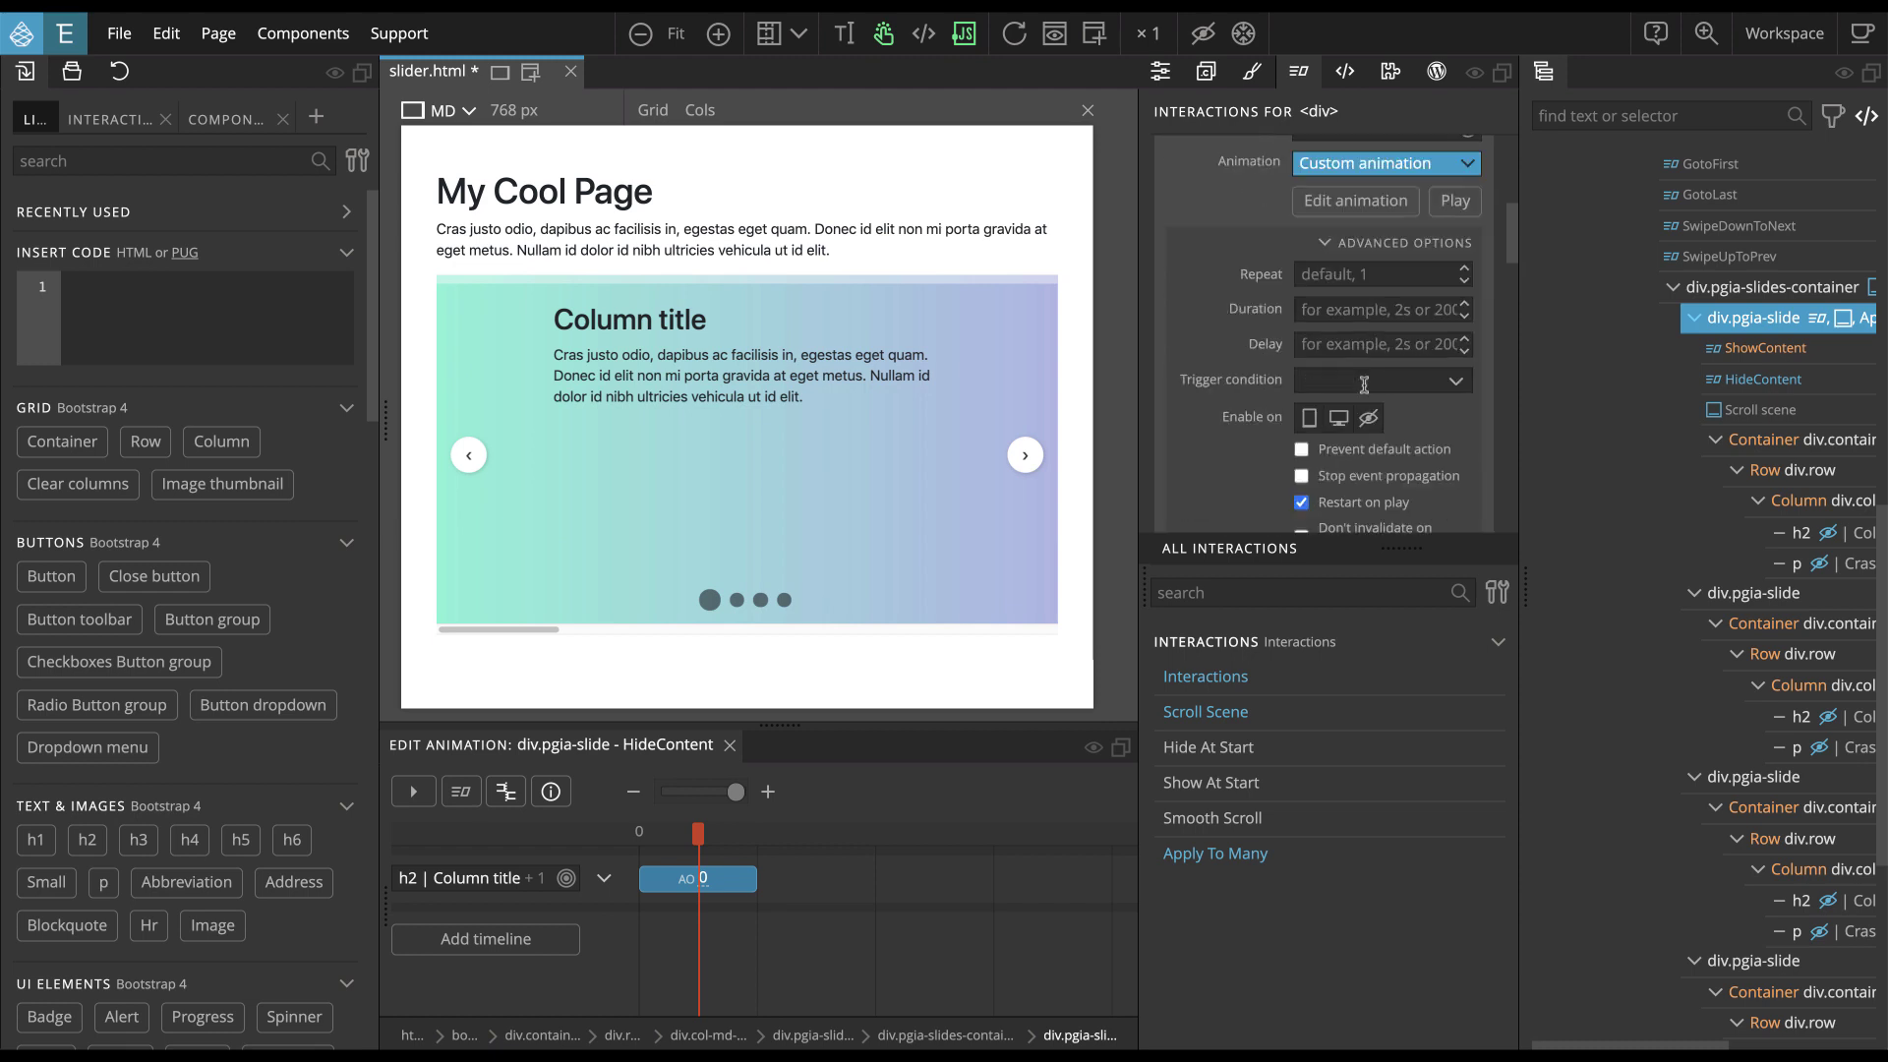
Disable the first slide's HideContent interaction through its Enable on options
scroll(1366, 389, up, 3)
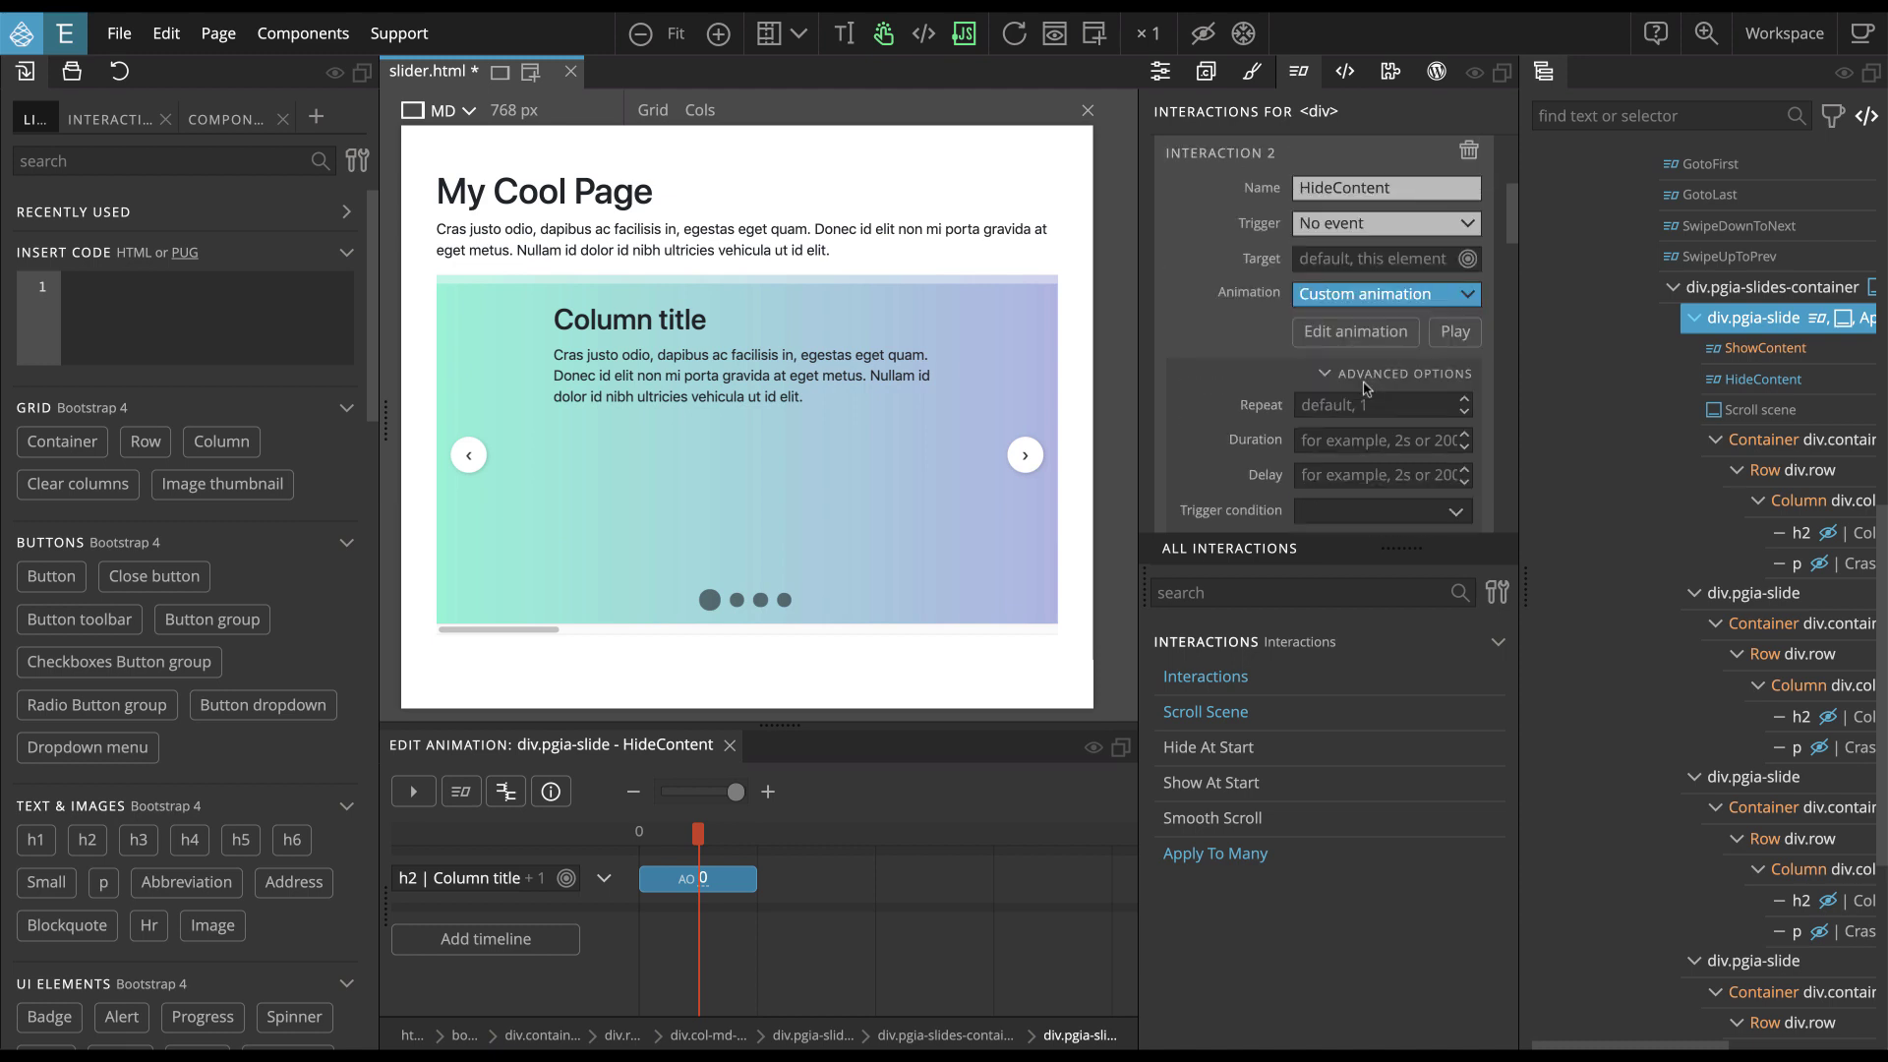
scroll(1365, 388, down, 3)
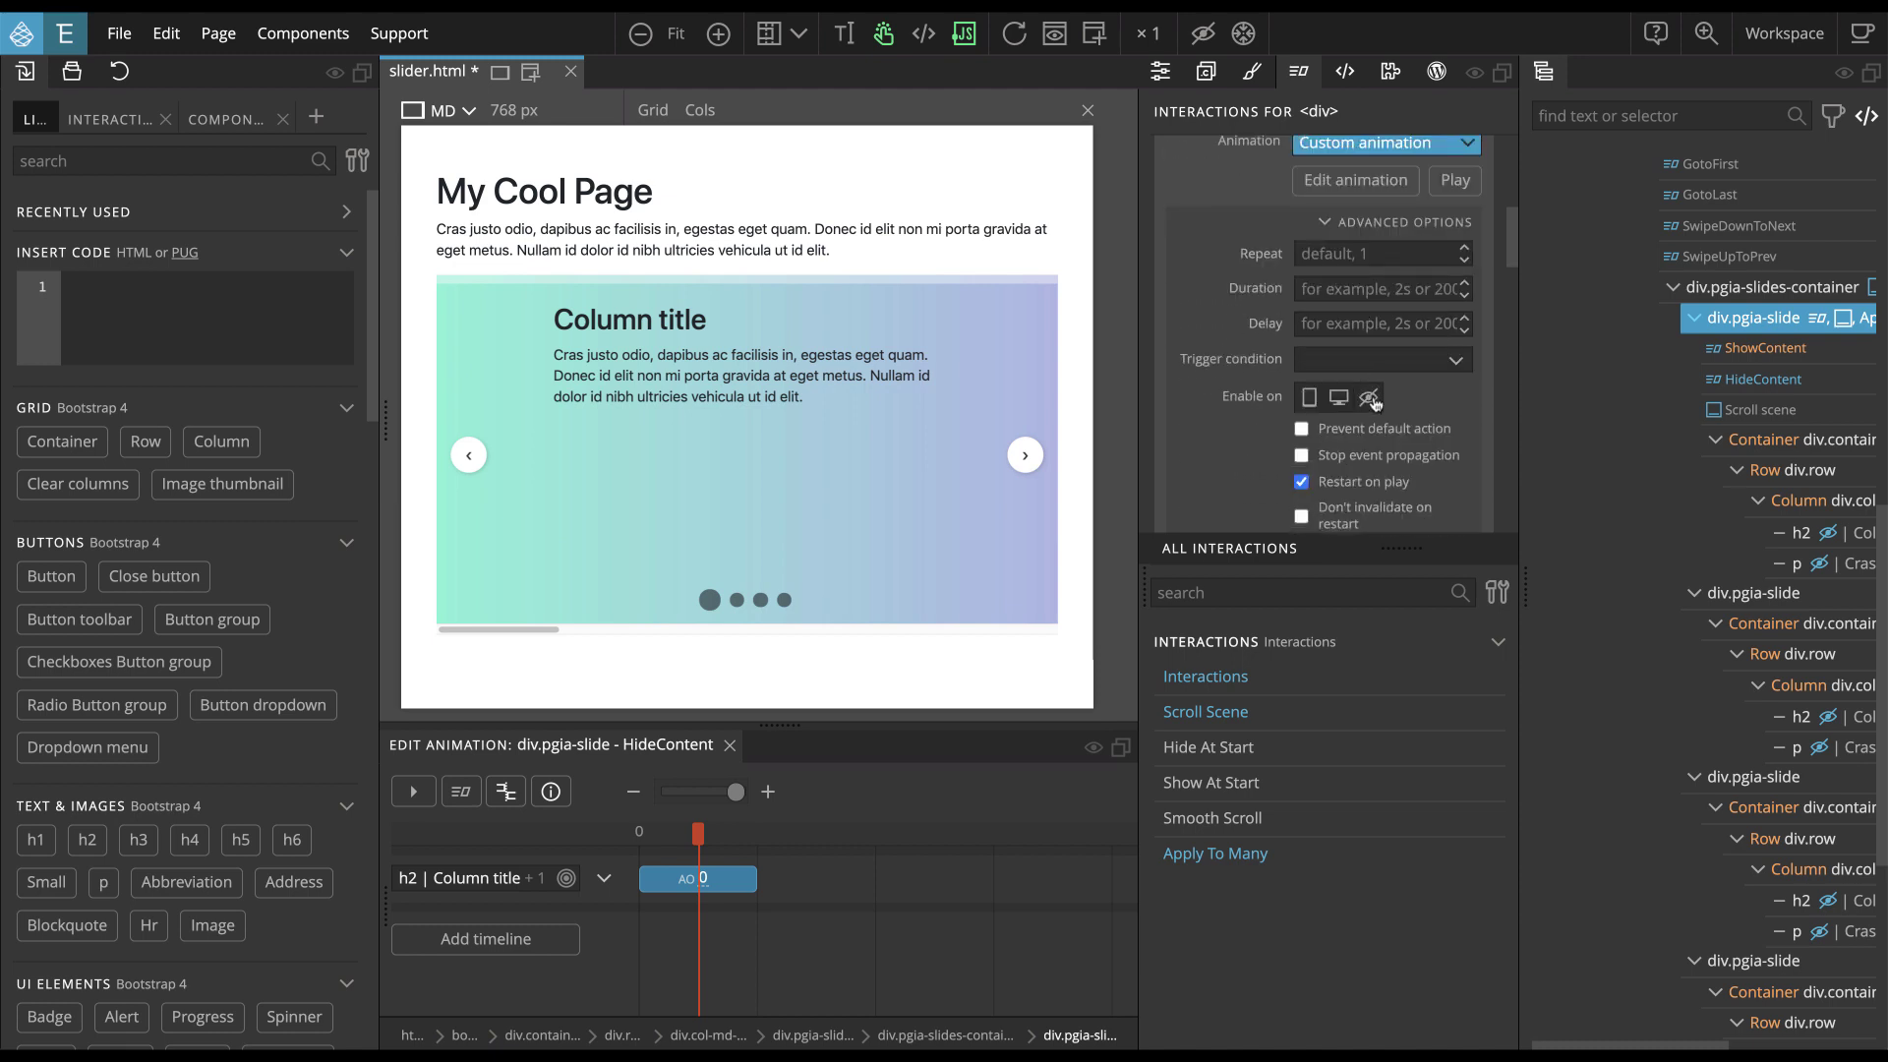
click(1369, 398)
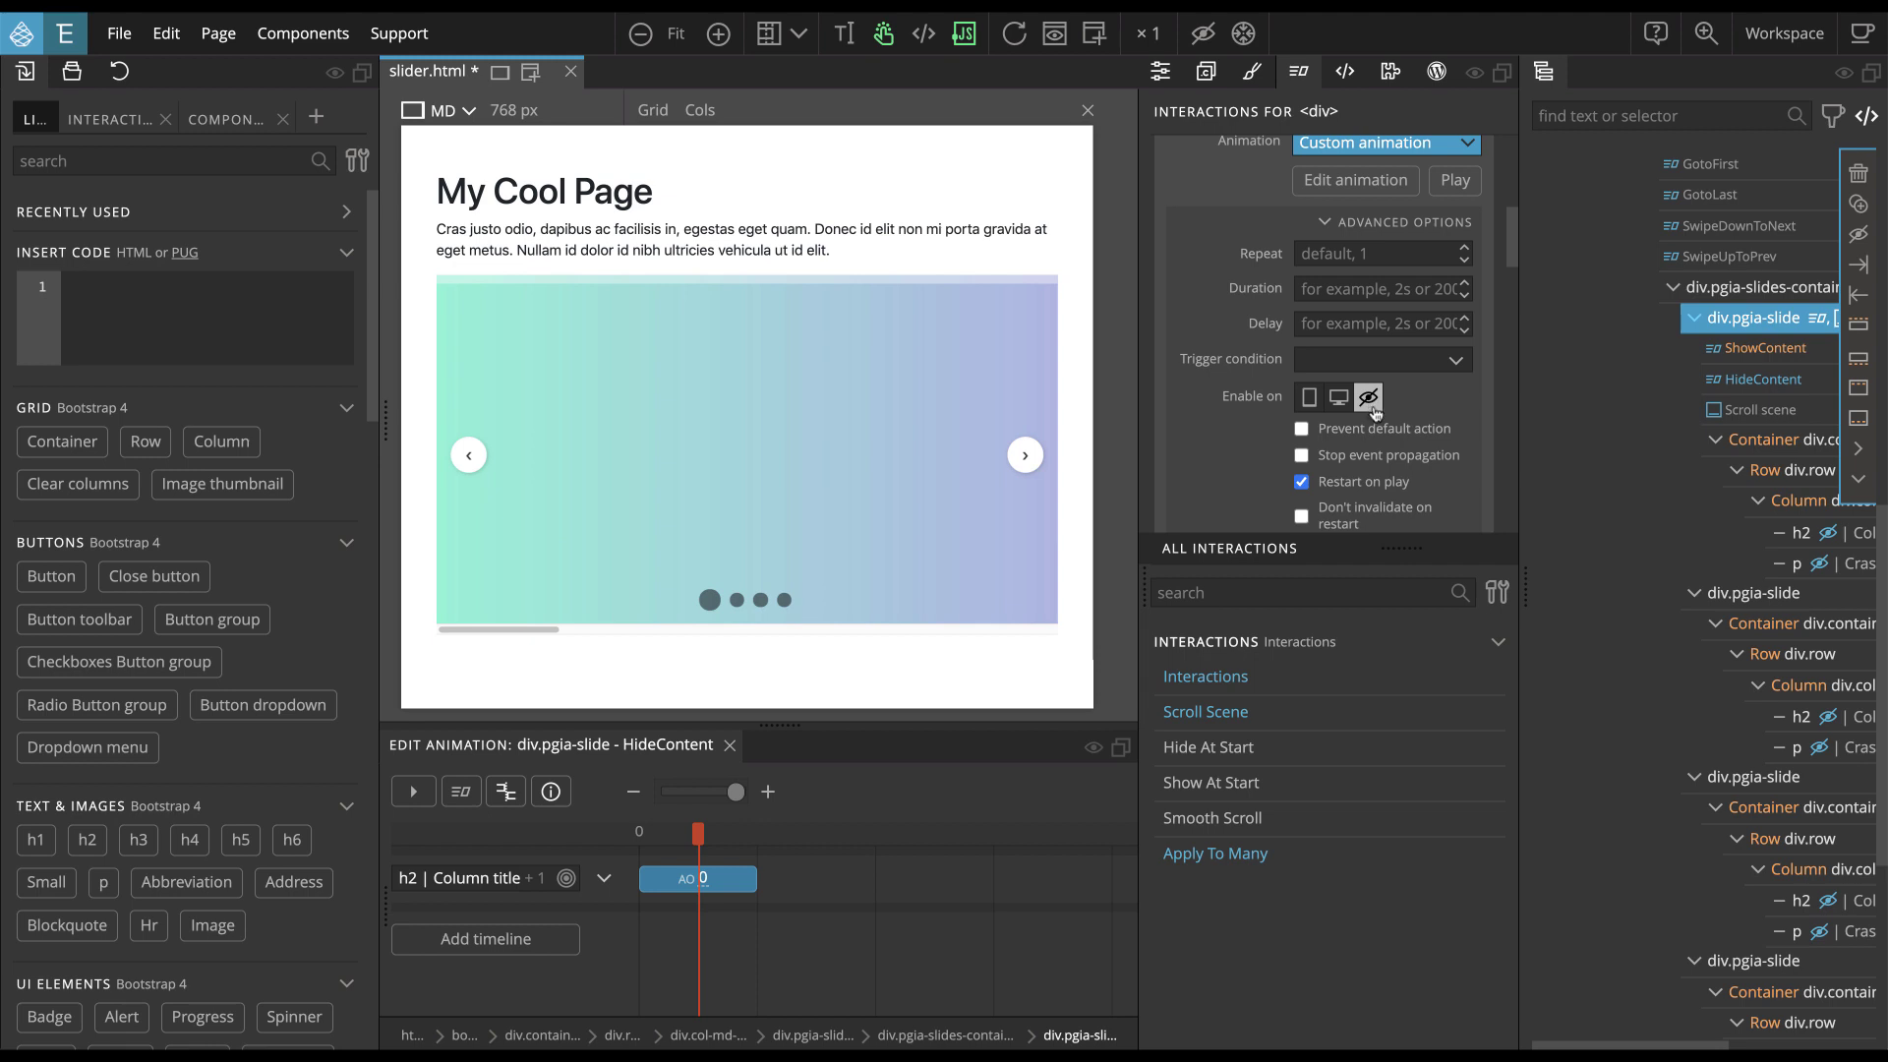
Refresh the page view and move forward and back through the slides to test the content animation without HideContent
click(1016, 34)
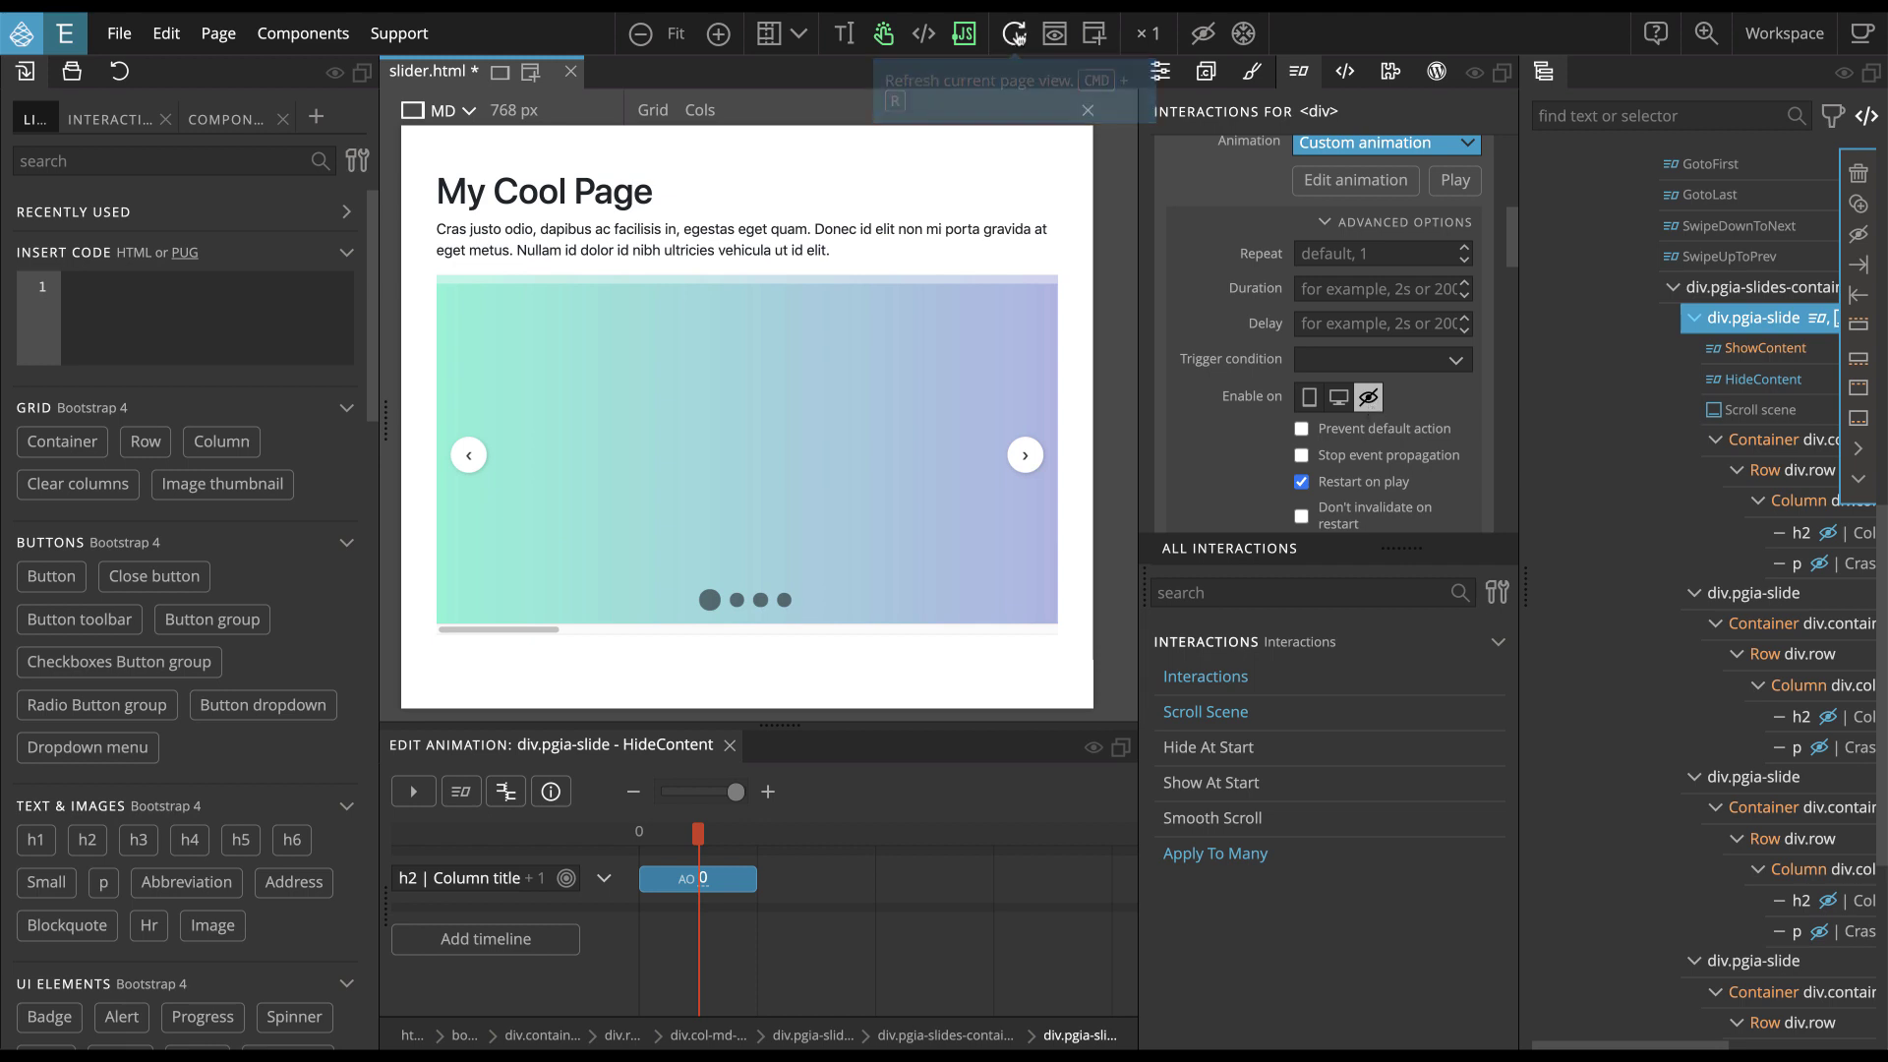
click(1028, 456)
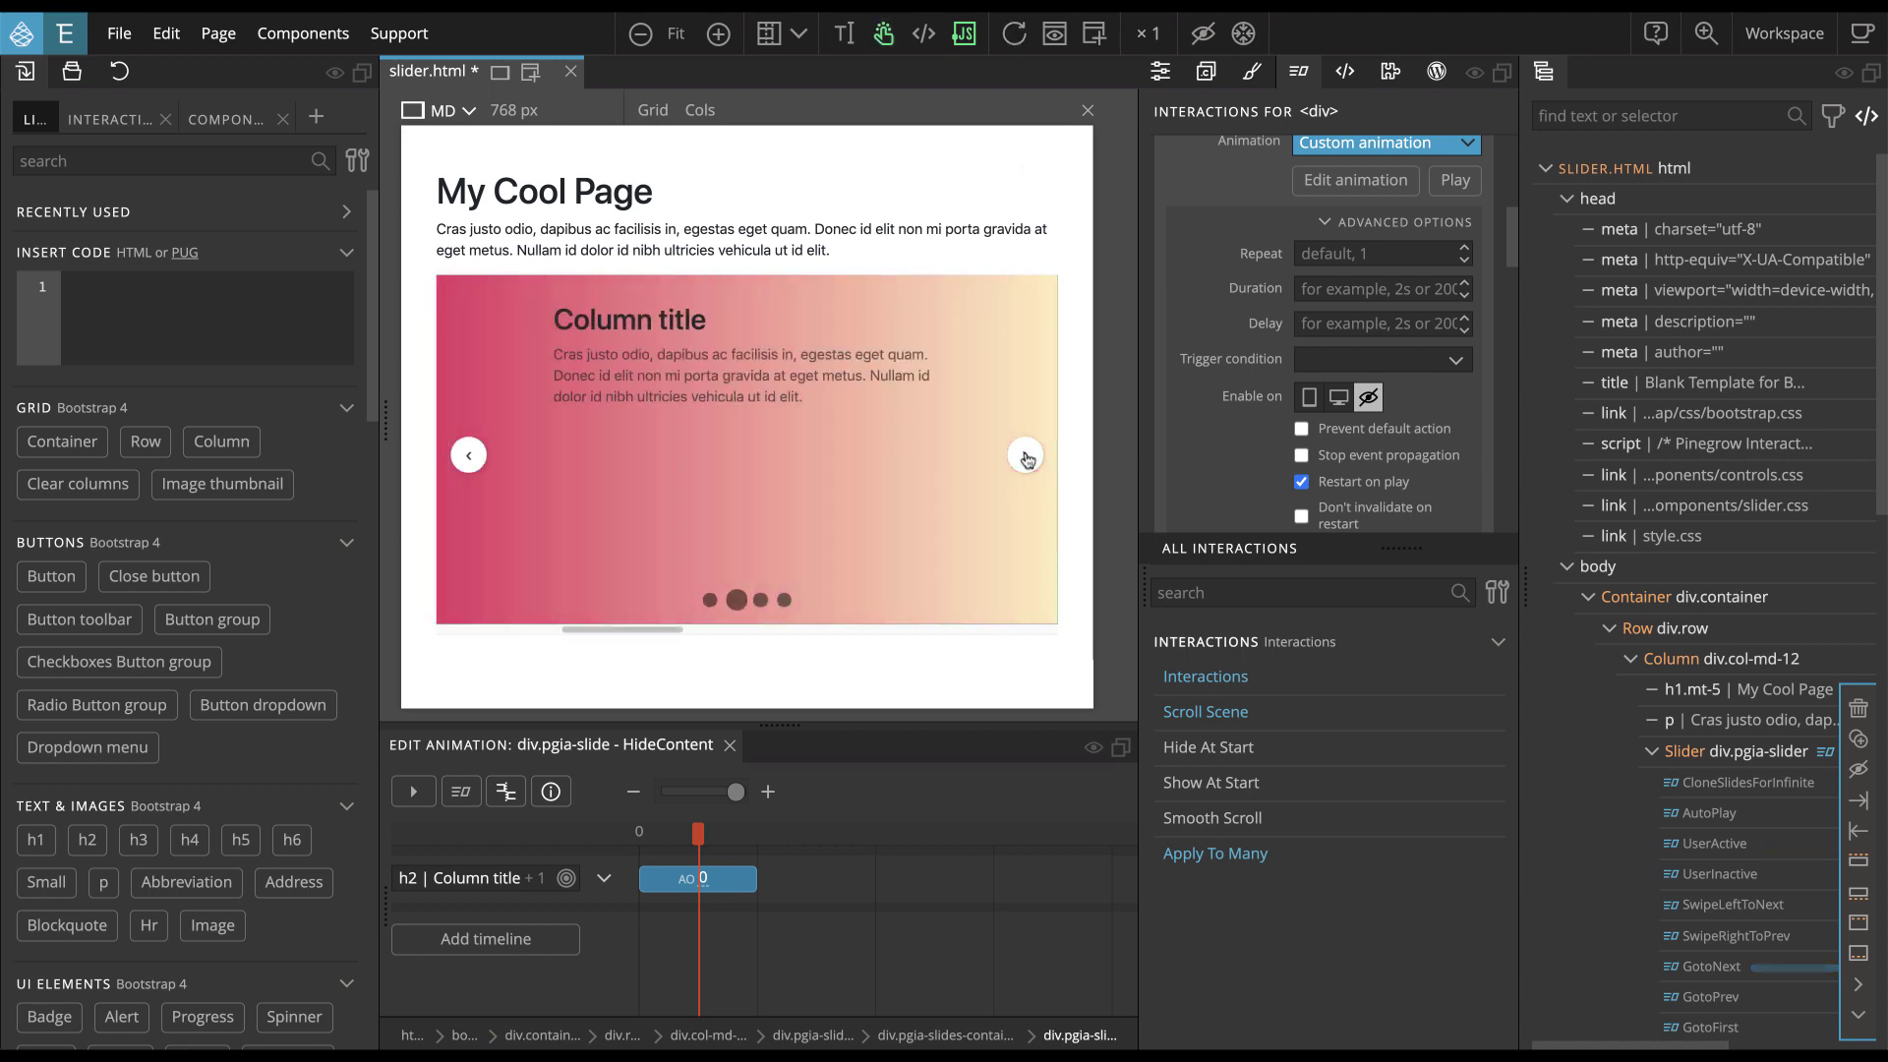
click(471, 458)
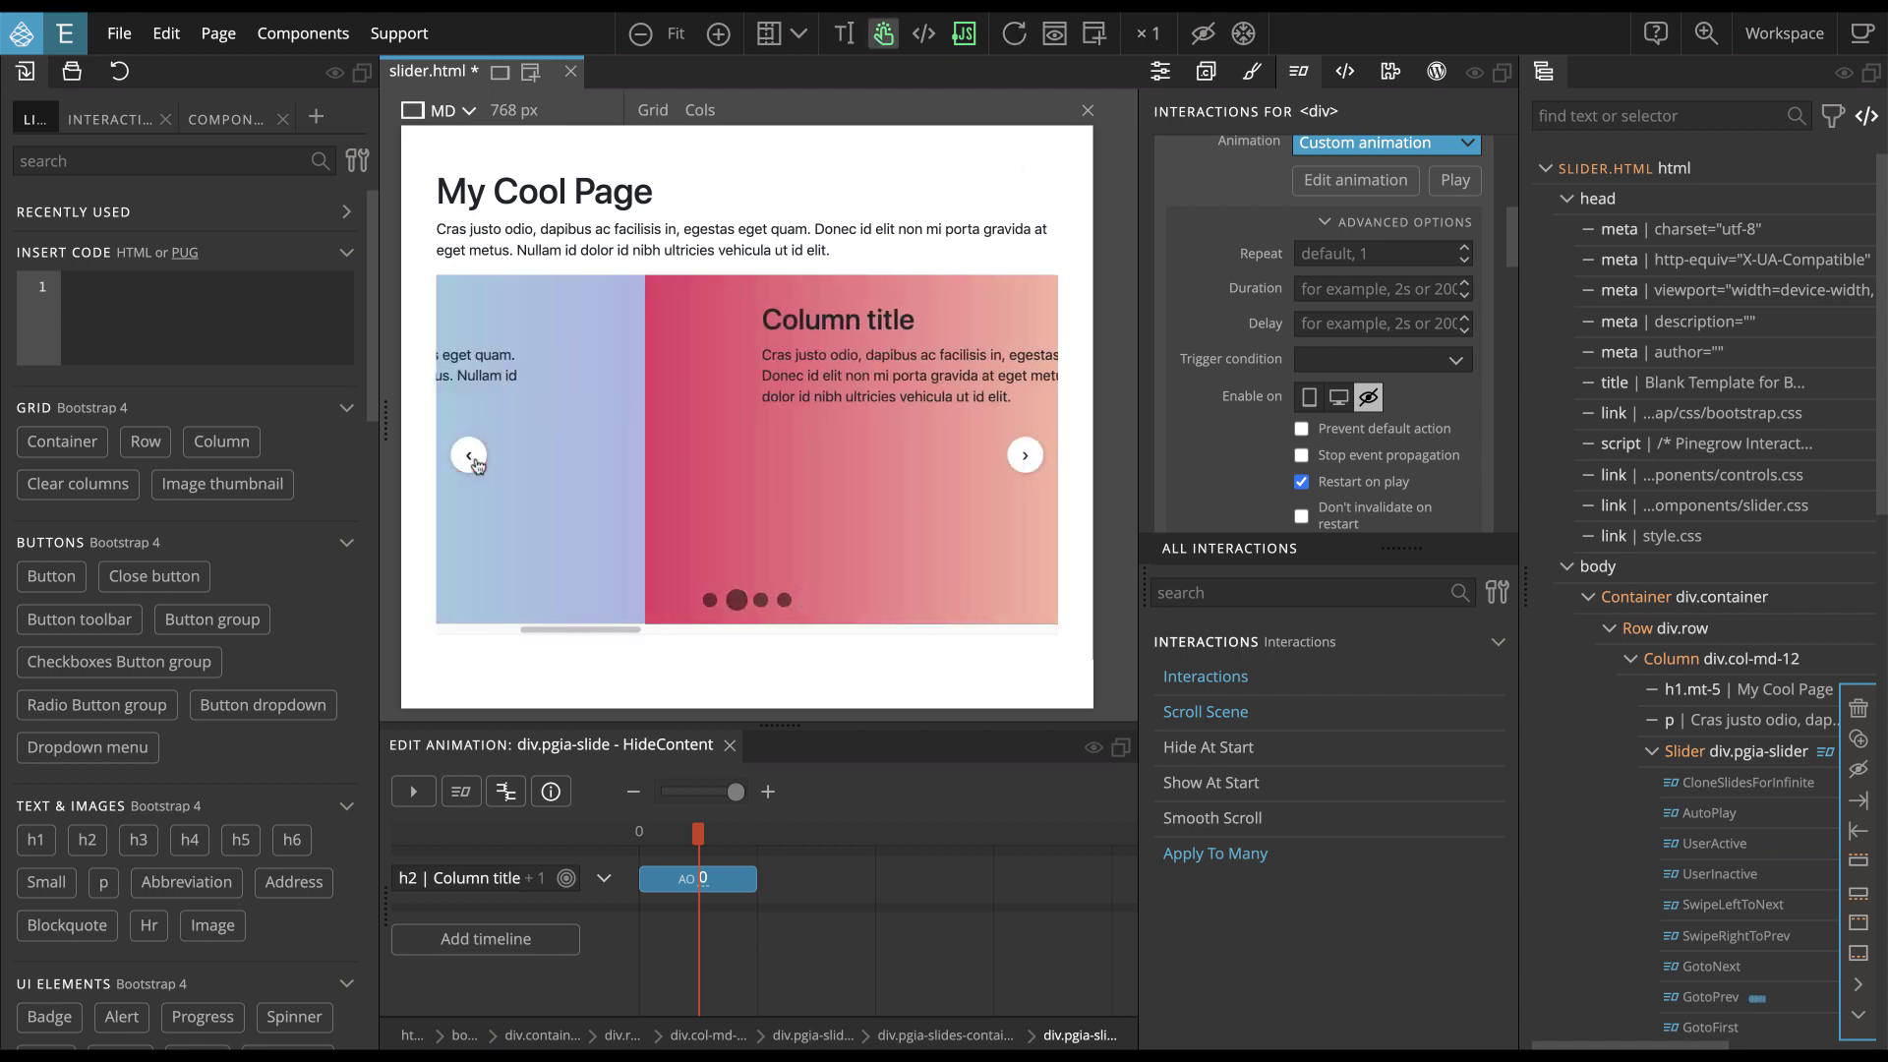
click(1025, 459)
click(1026, 458)
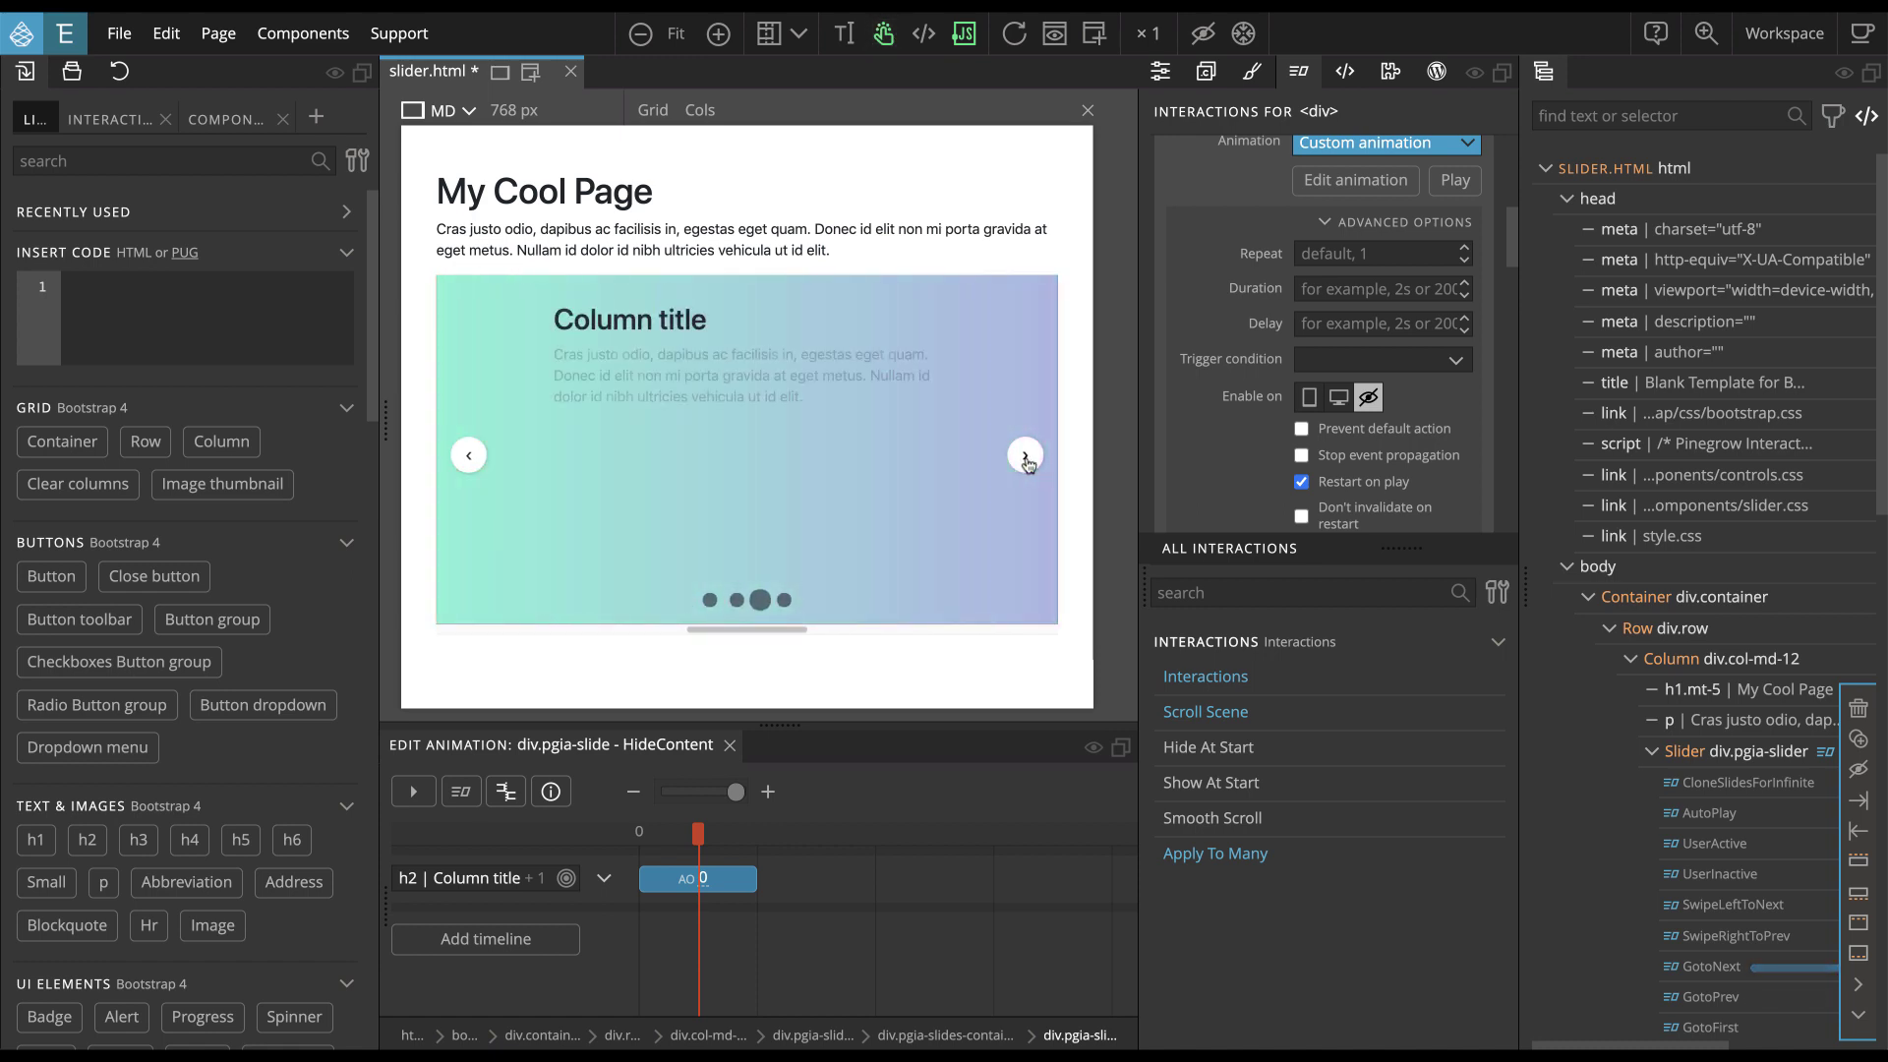
click(469, 455)
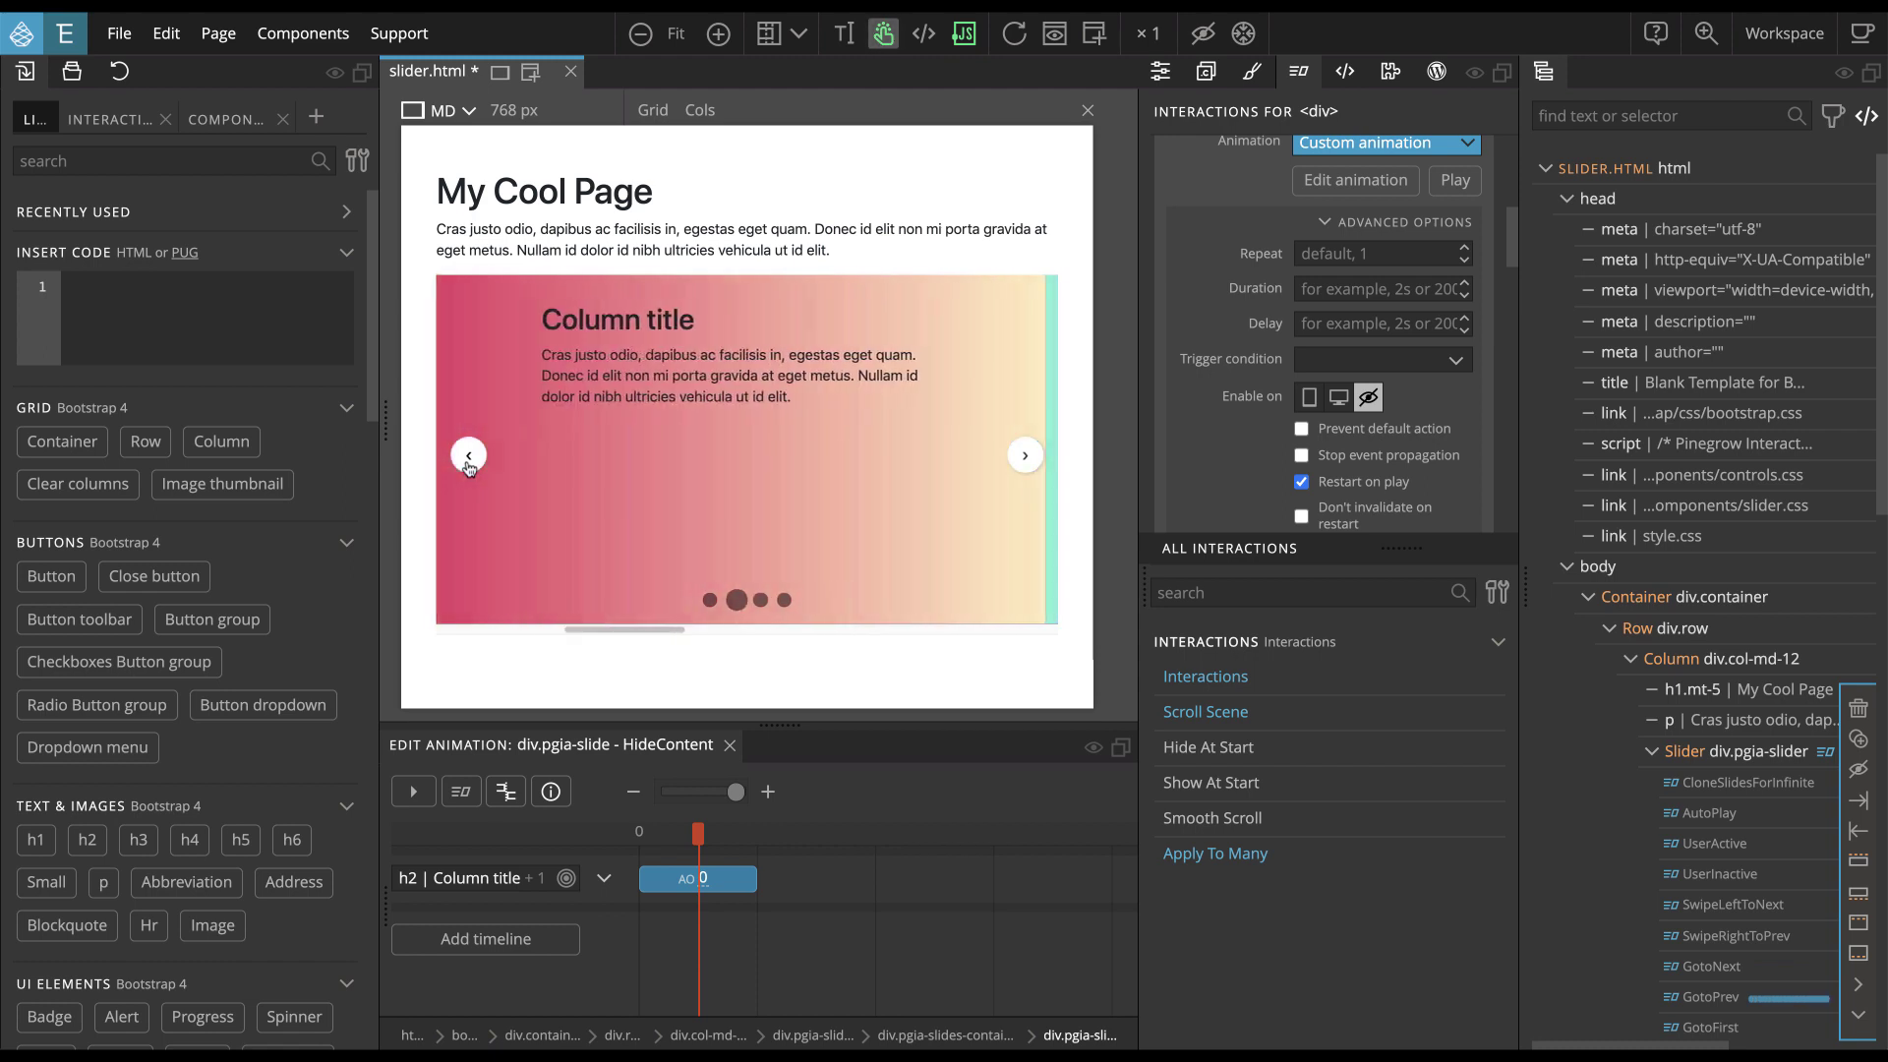
click(469, 455)
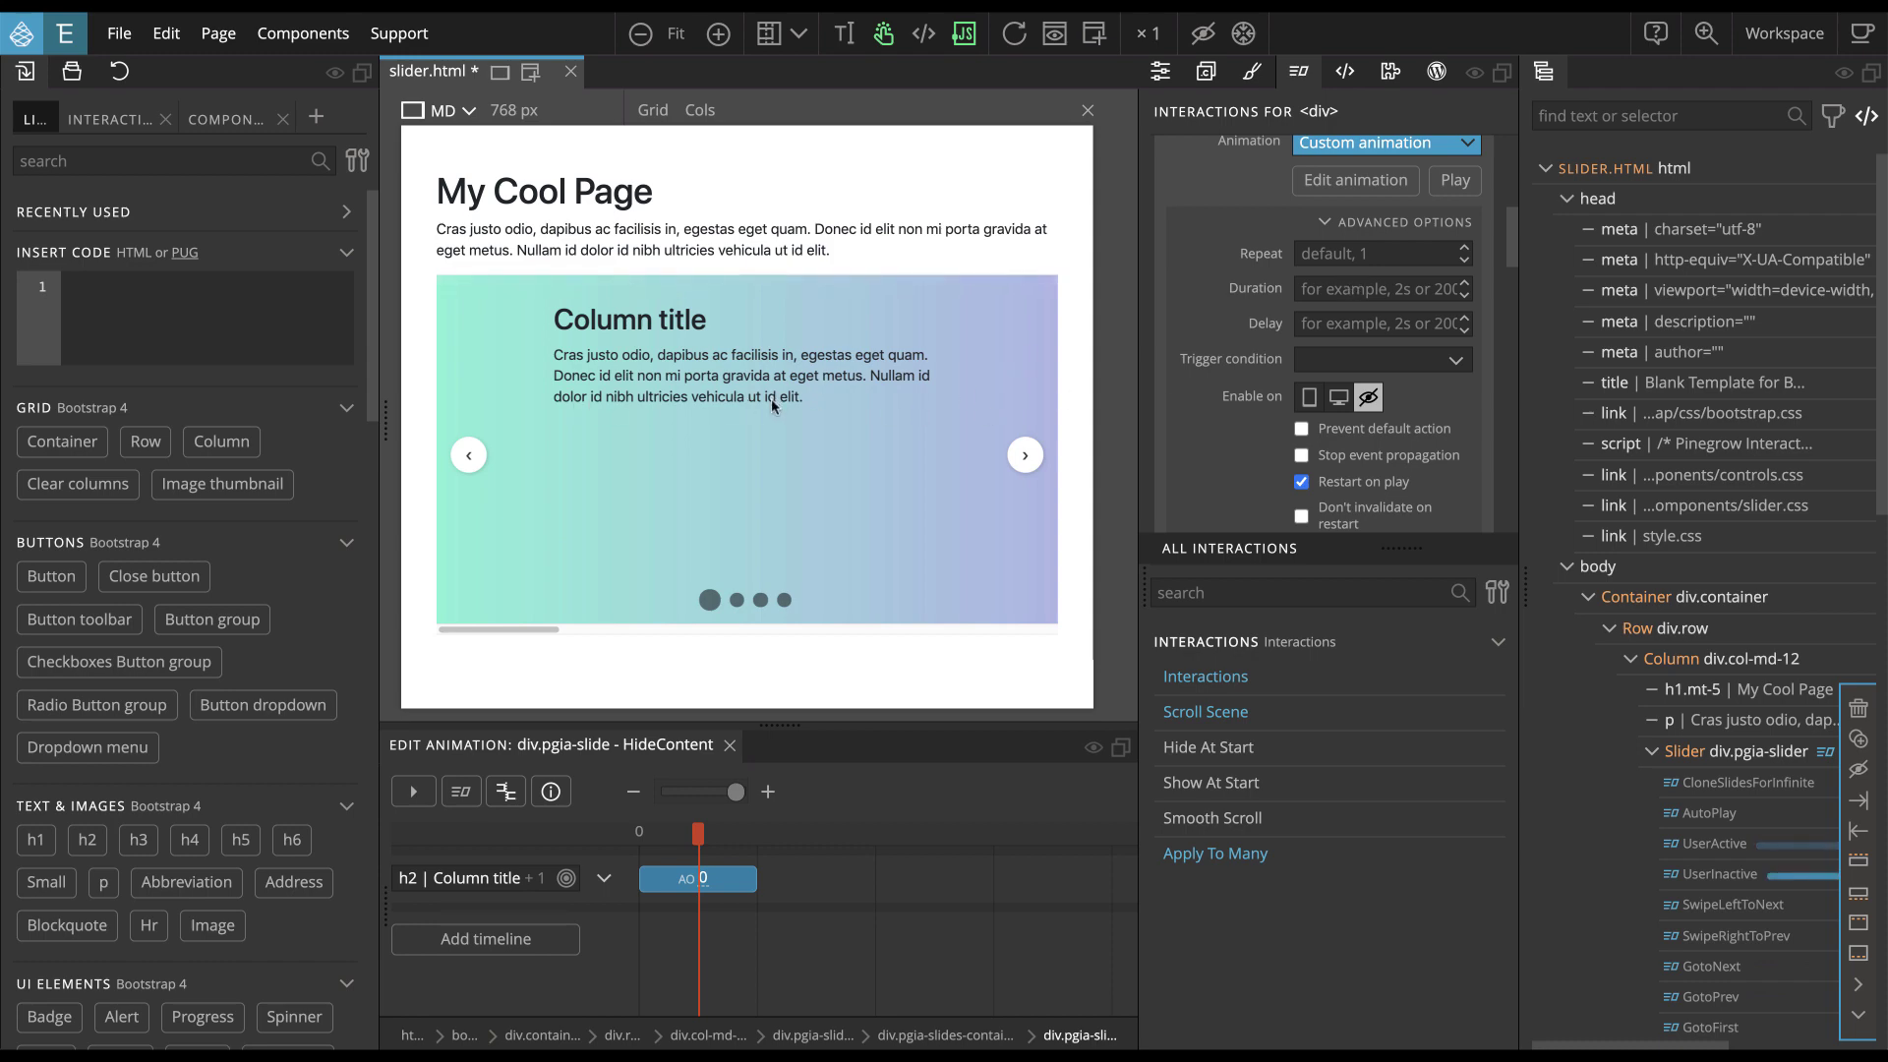
Open the first slide's ShowContent timeline and move one slide forward and back to examine how the animation replays
scroll(1749, 590, down, 5)
scroll(1747, 580, down, 2)
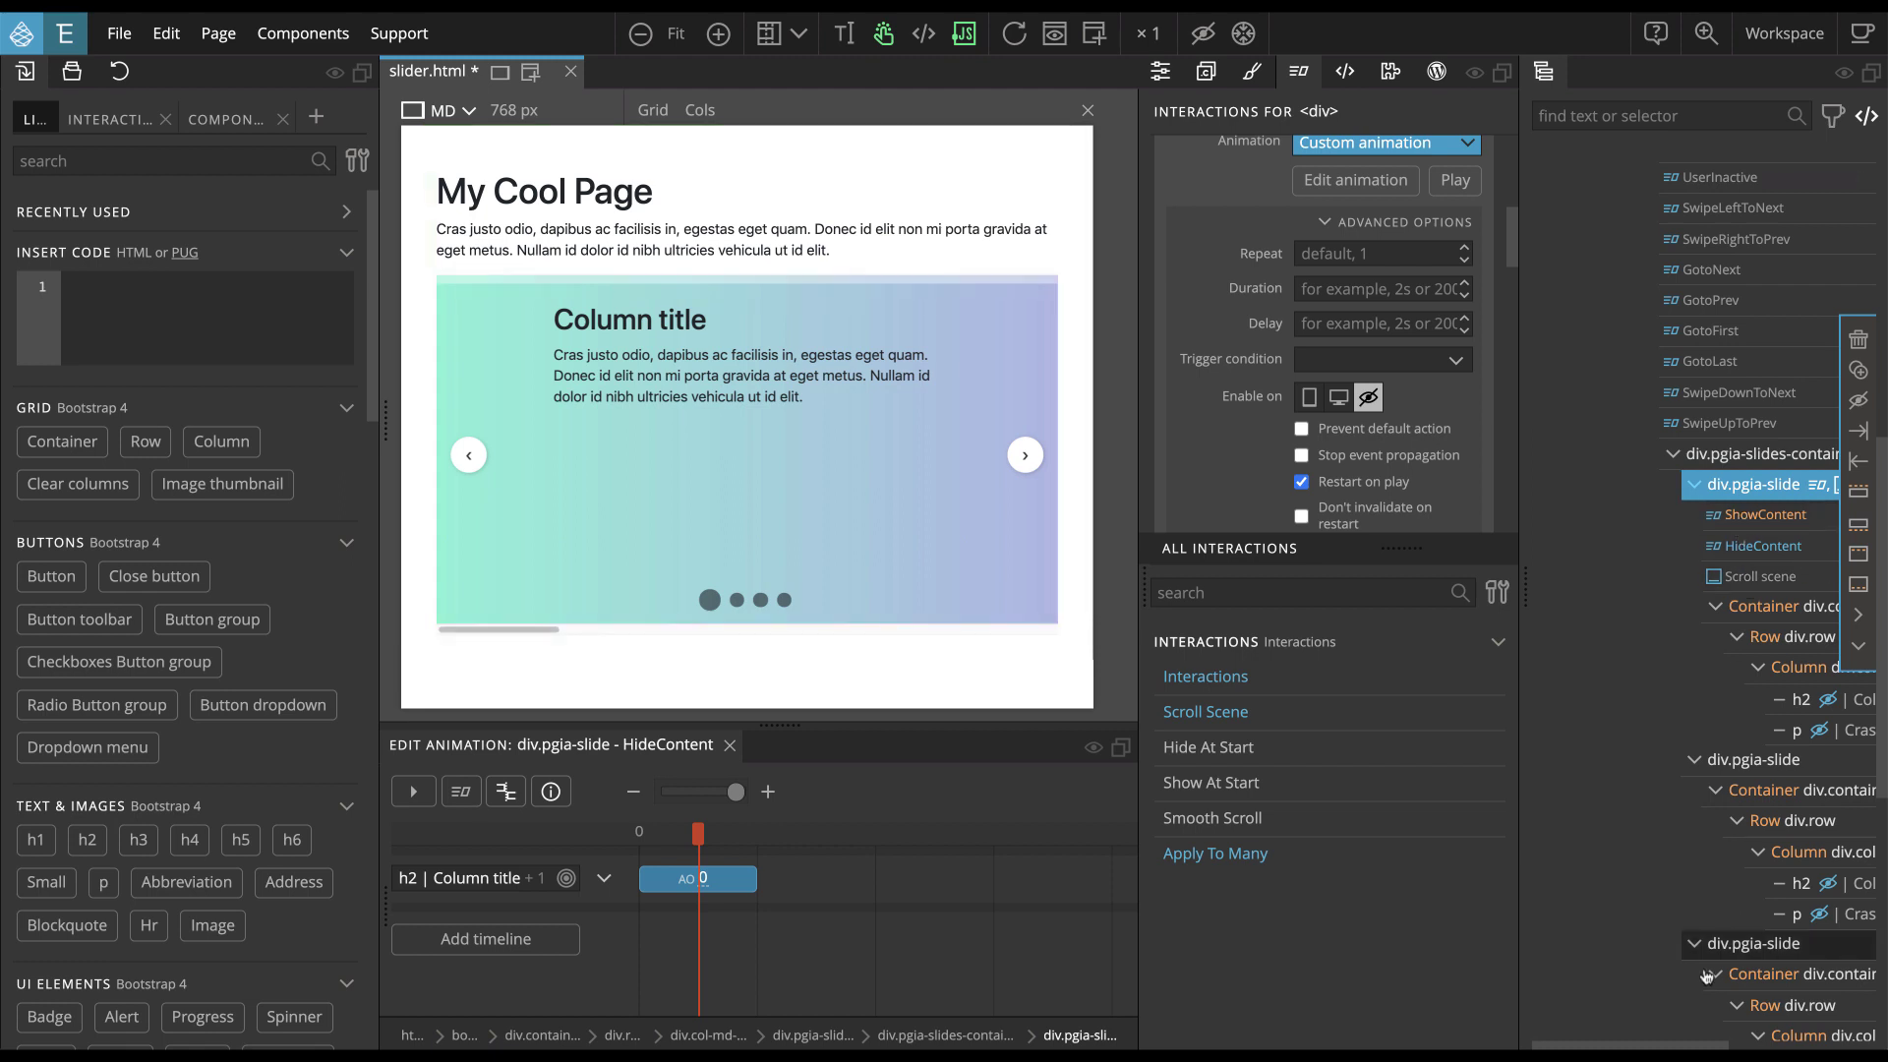
drag(1679, 1048, 1750, 1049)
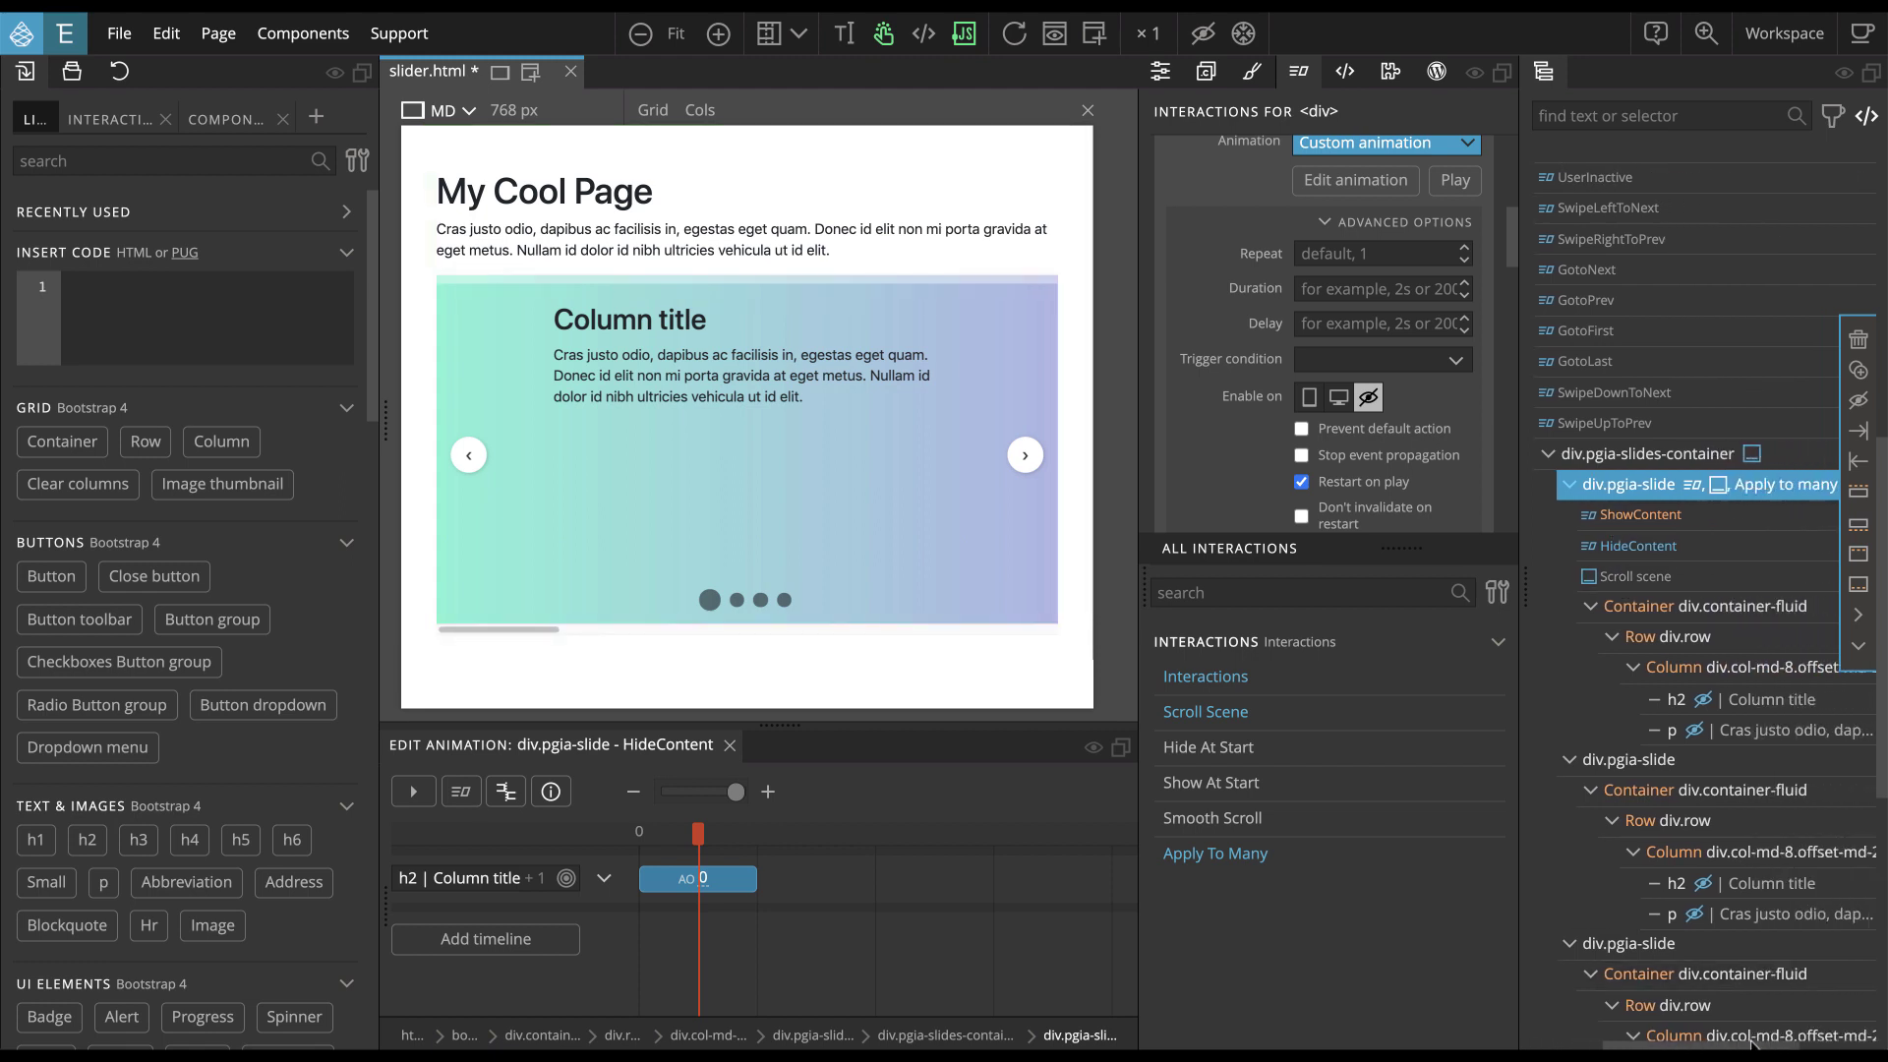
click(1644, 515)
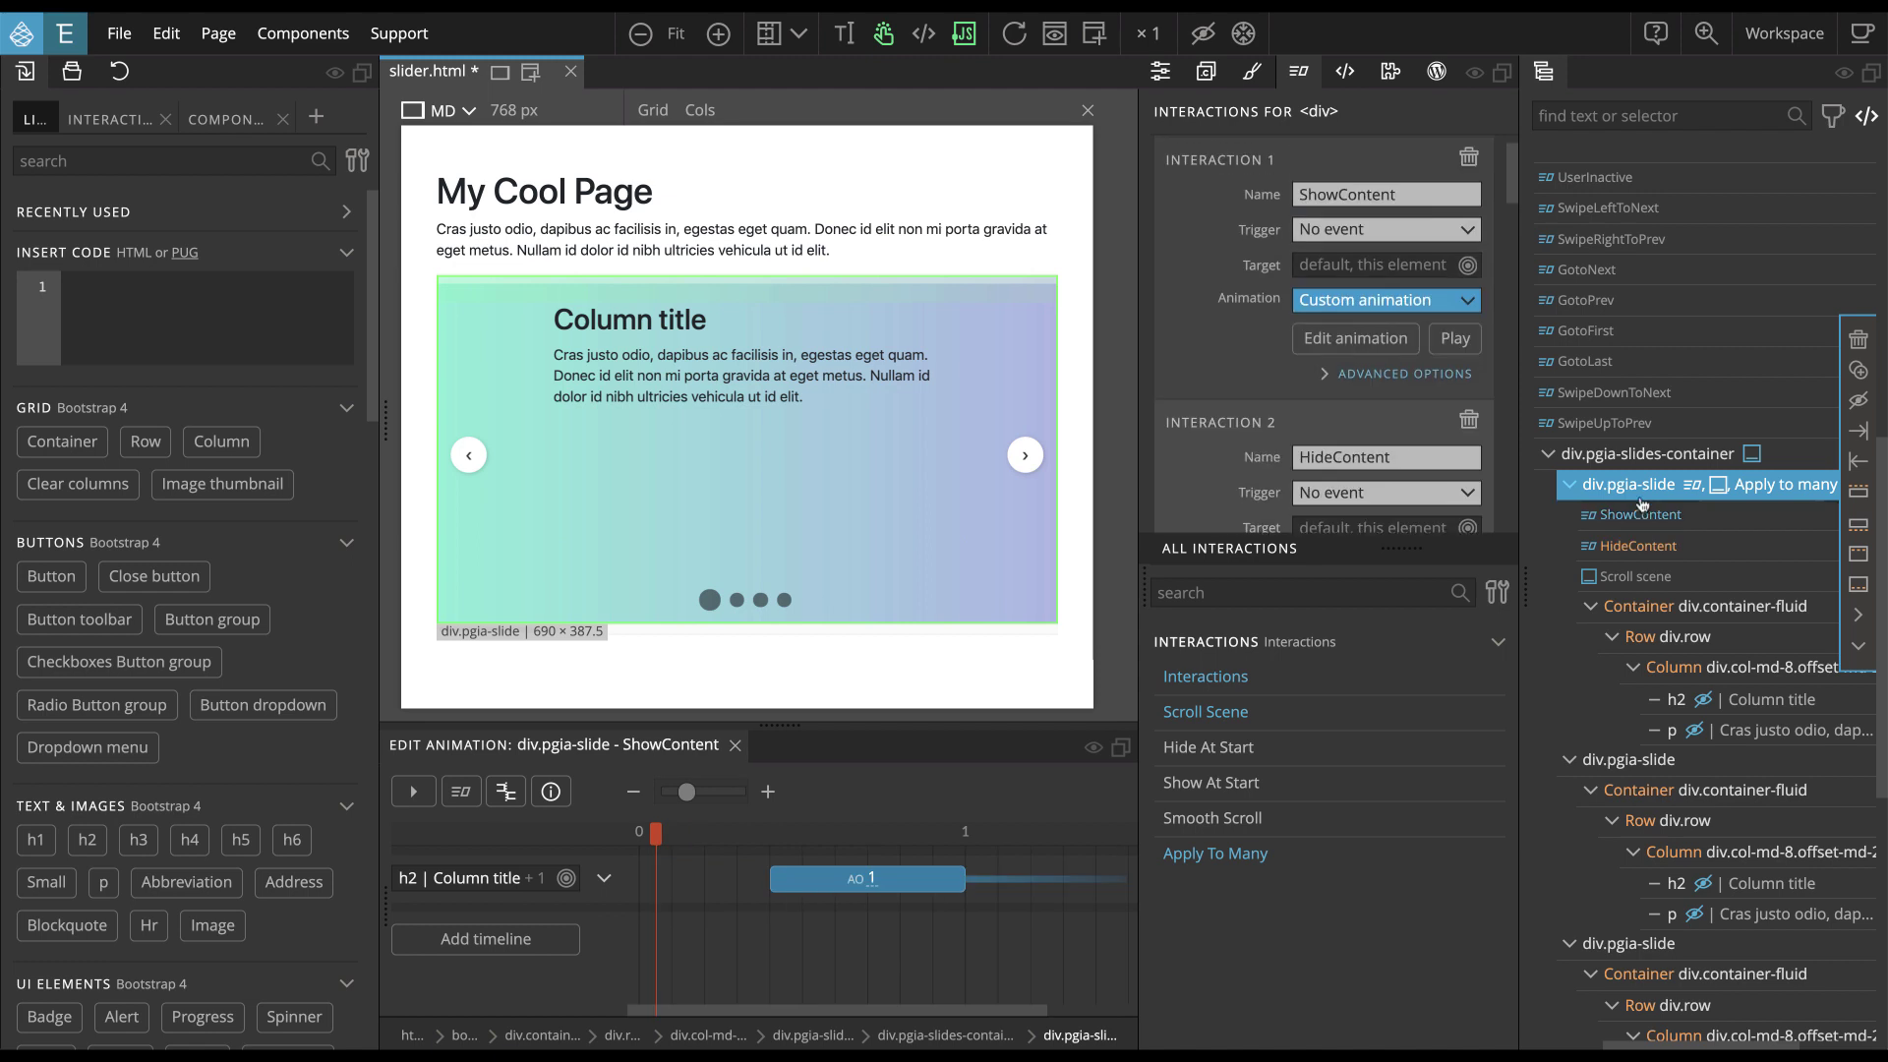
click(1024, 454)
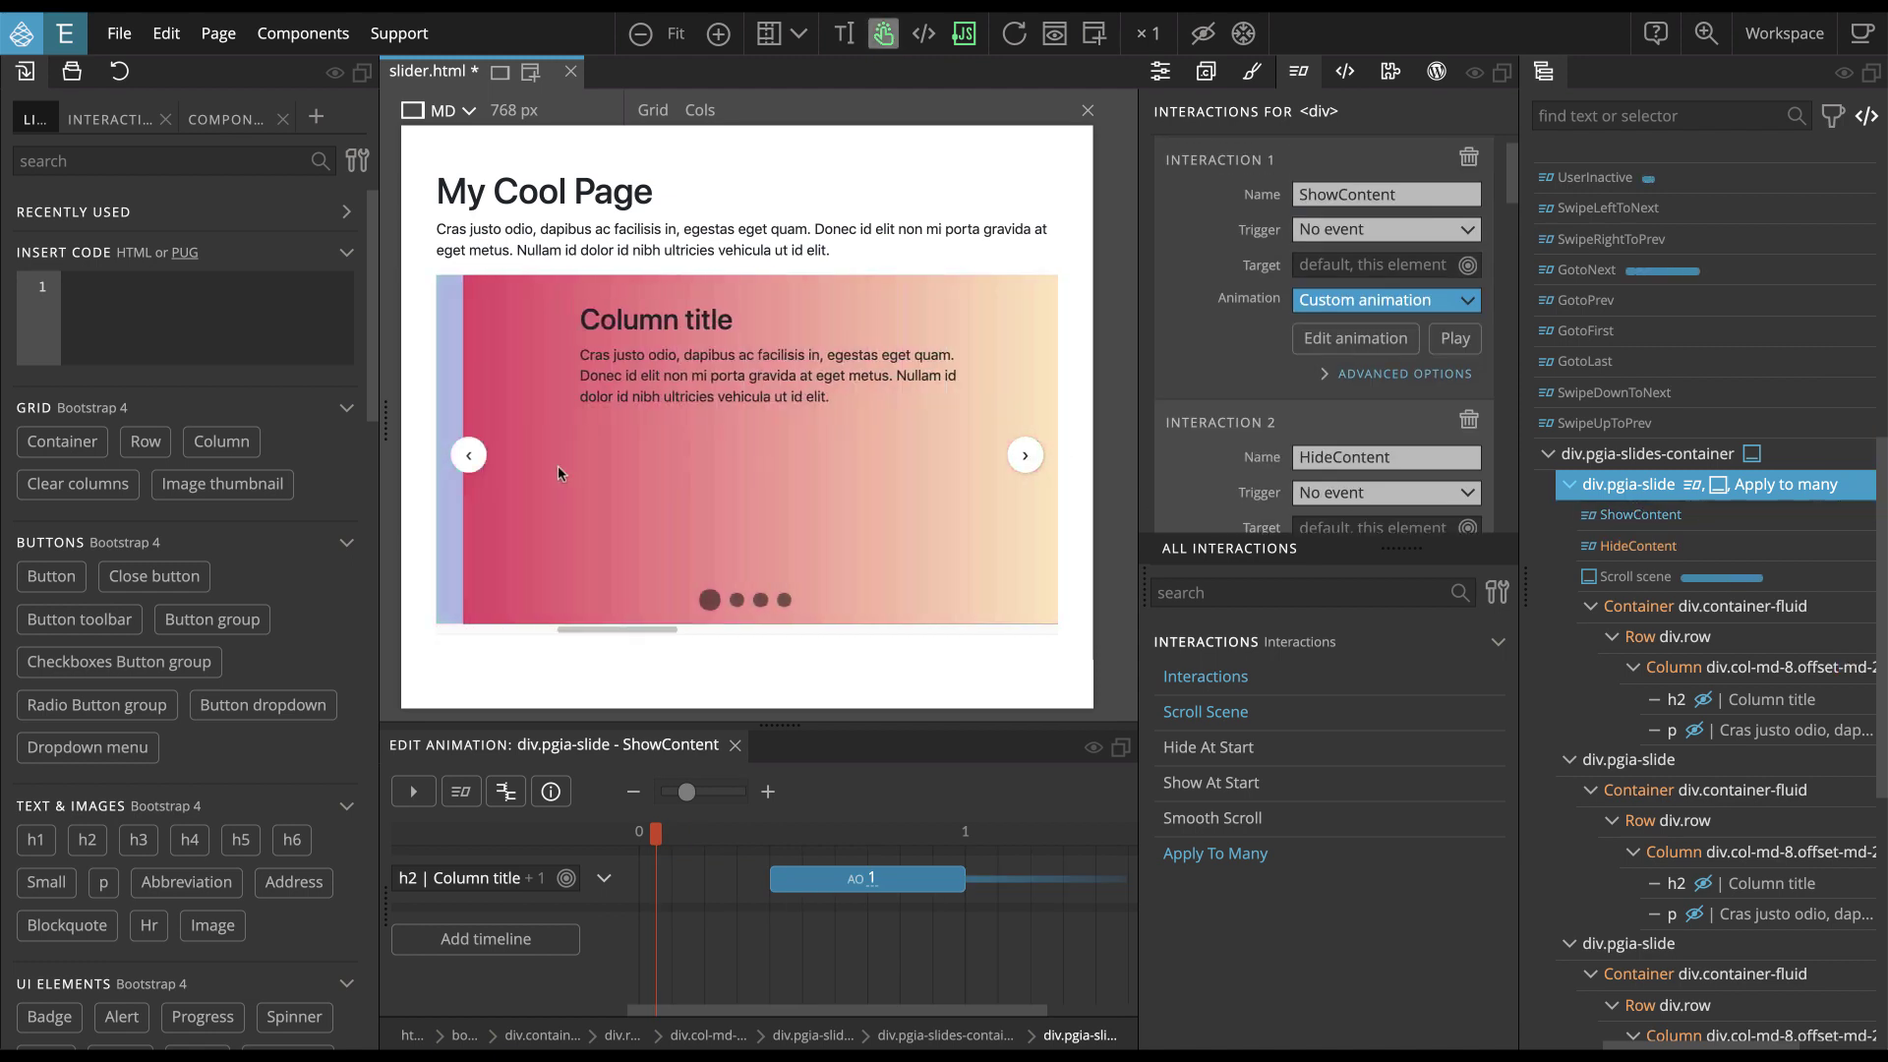
click(468, 455)
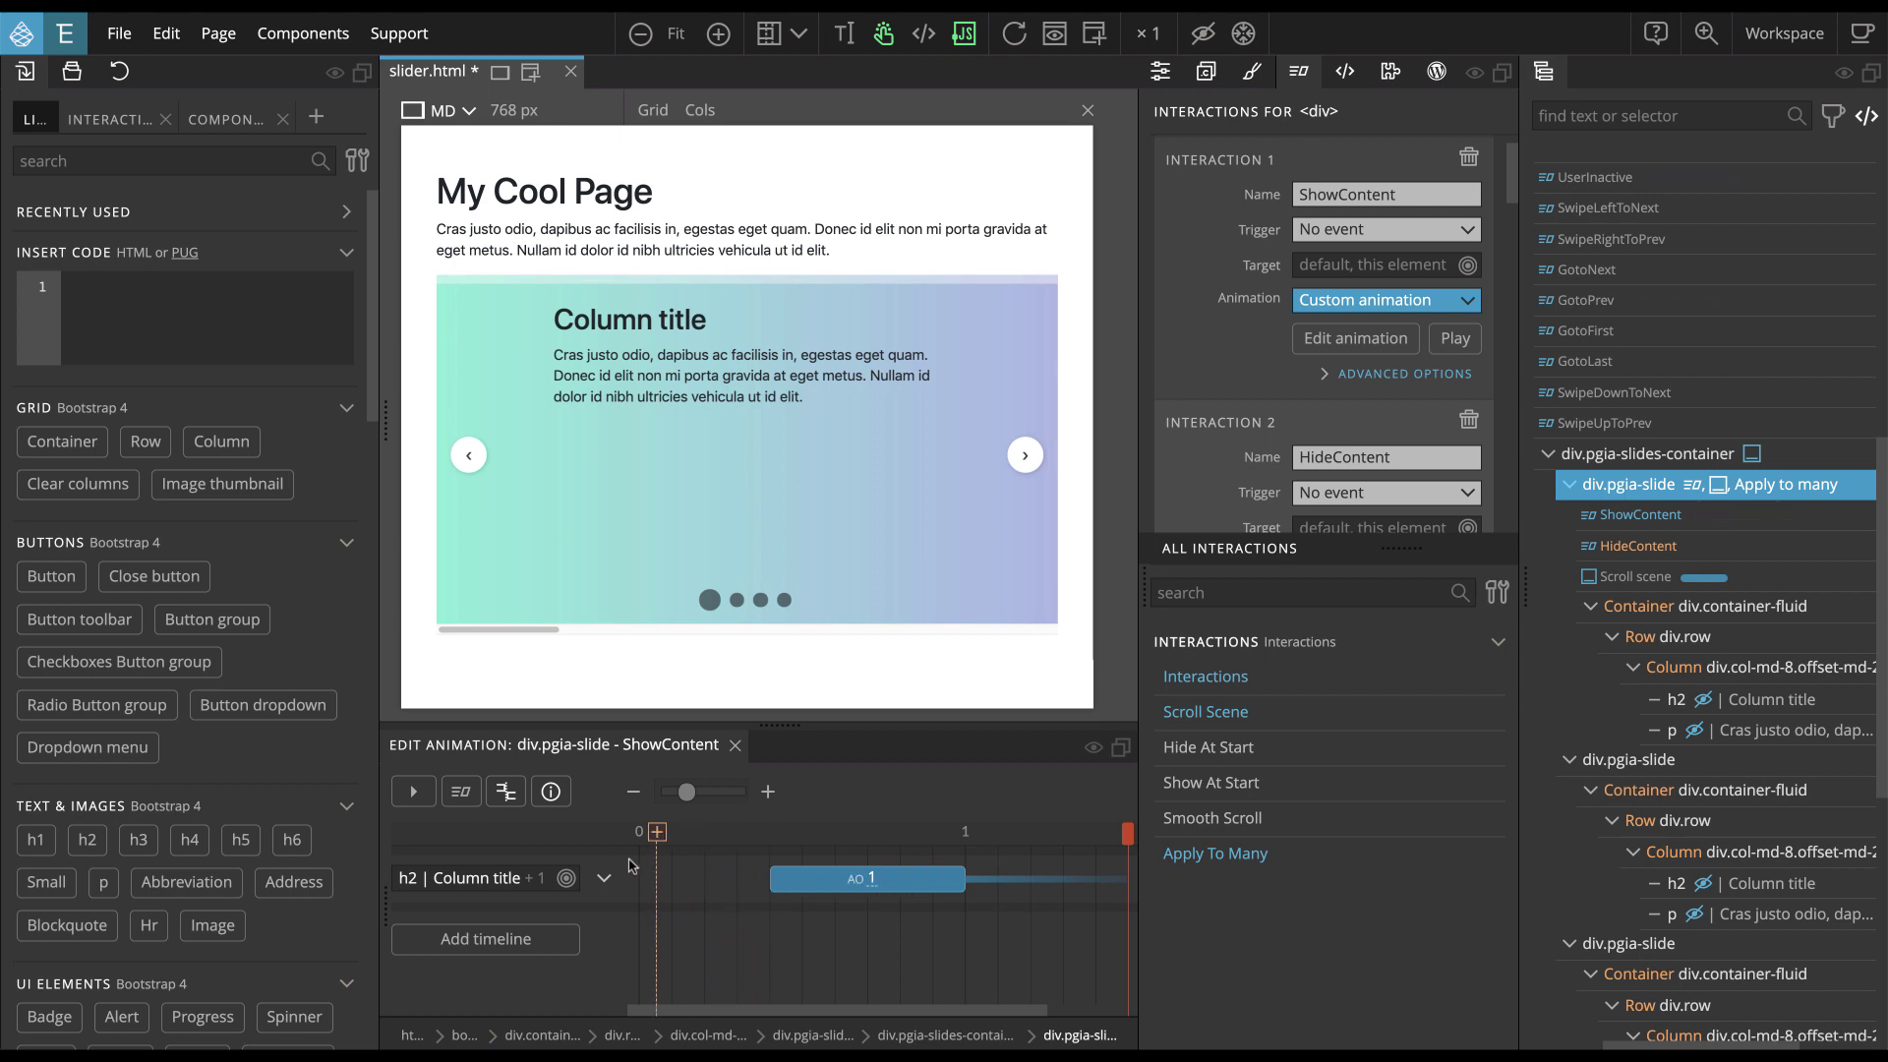
click(656, 859)
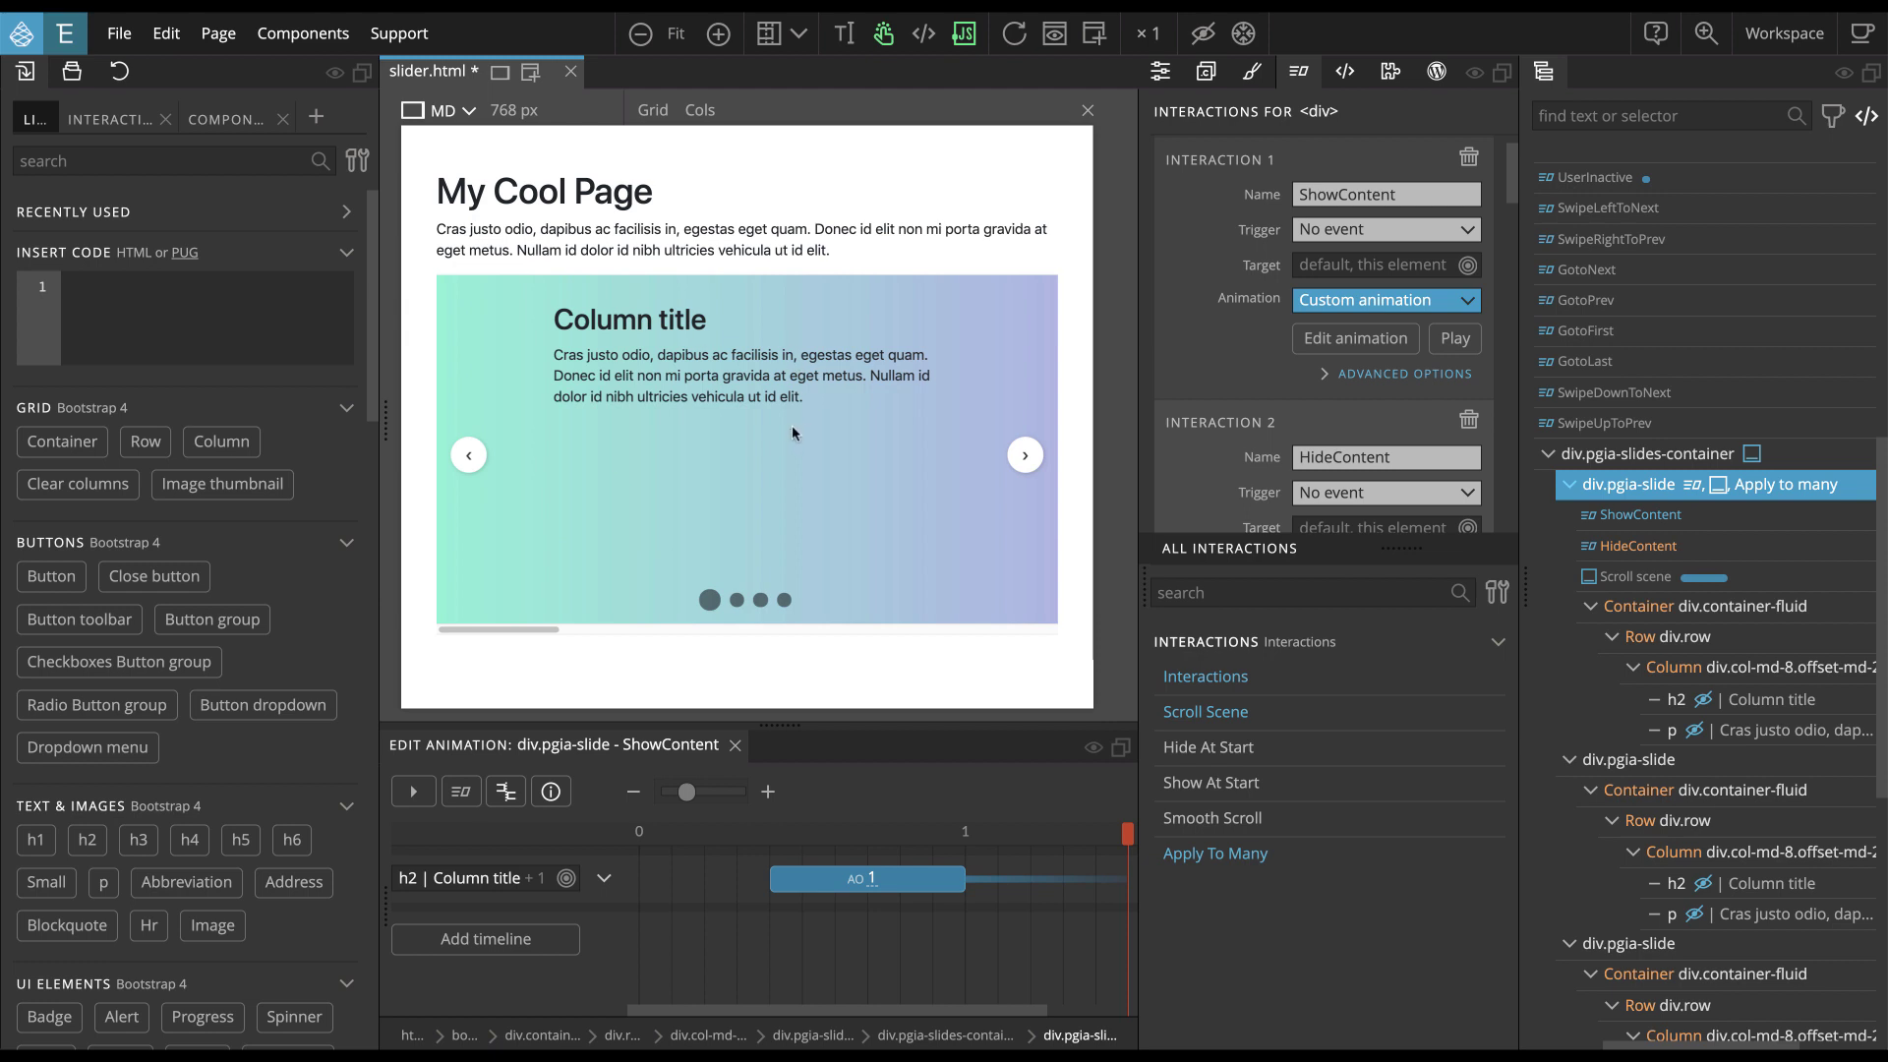
Add the Play/pause only once property to the ShowContent play tween in the first slide's scroll scene animation
click(1634, 578)
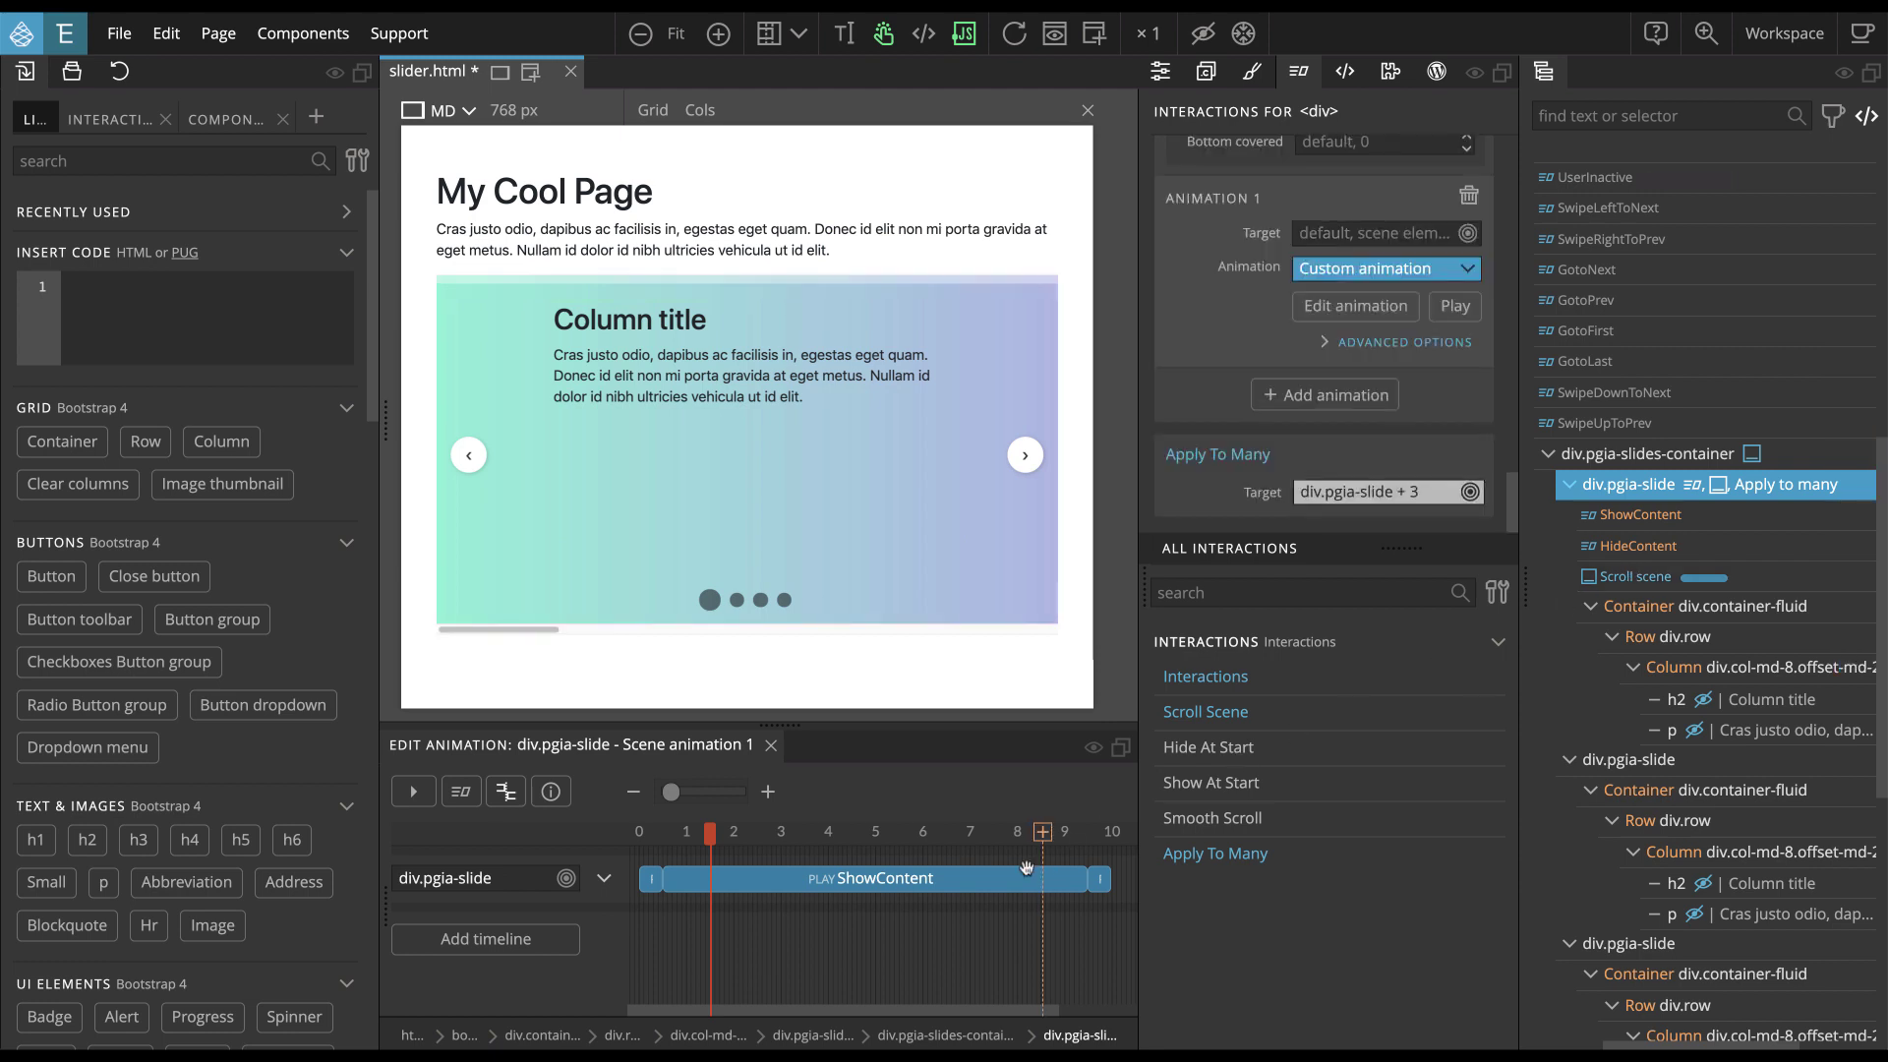
right_click(943, 878)
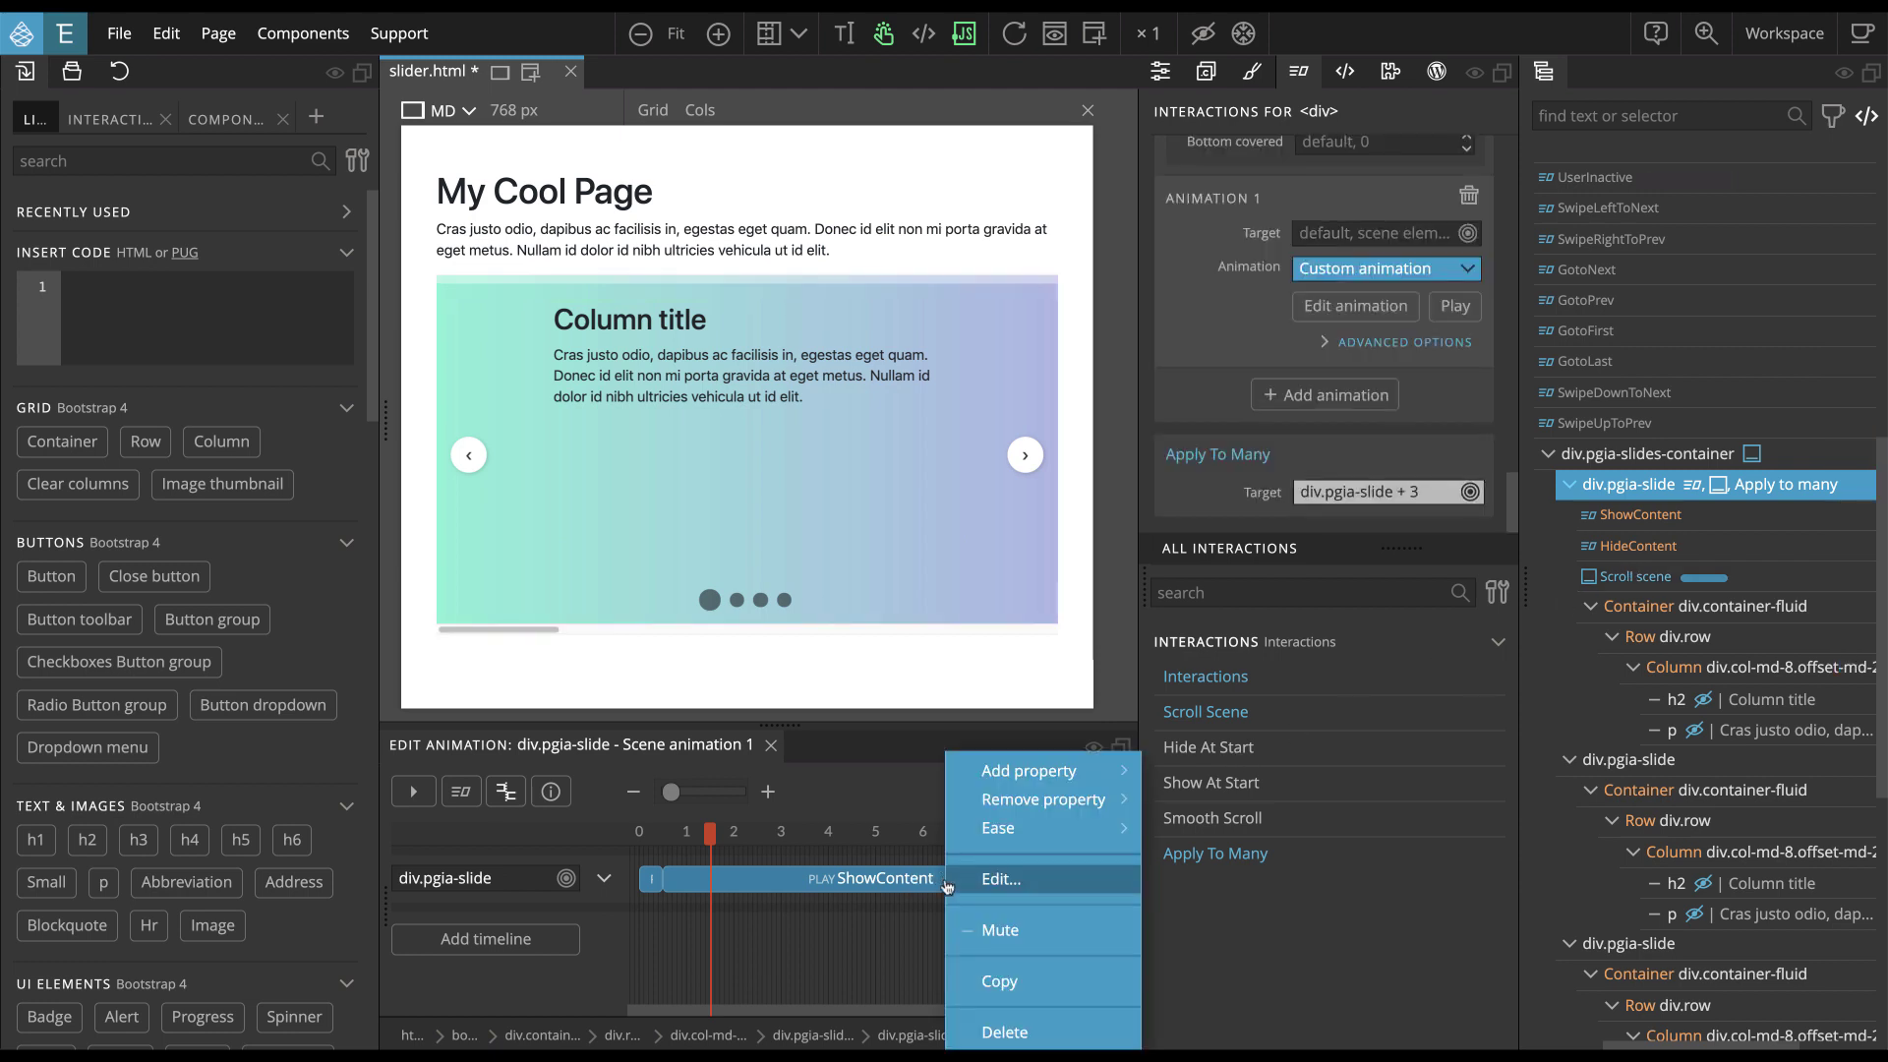
mouse_move(1042, 773)
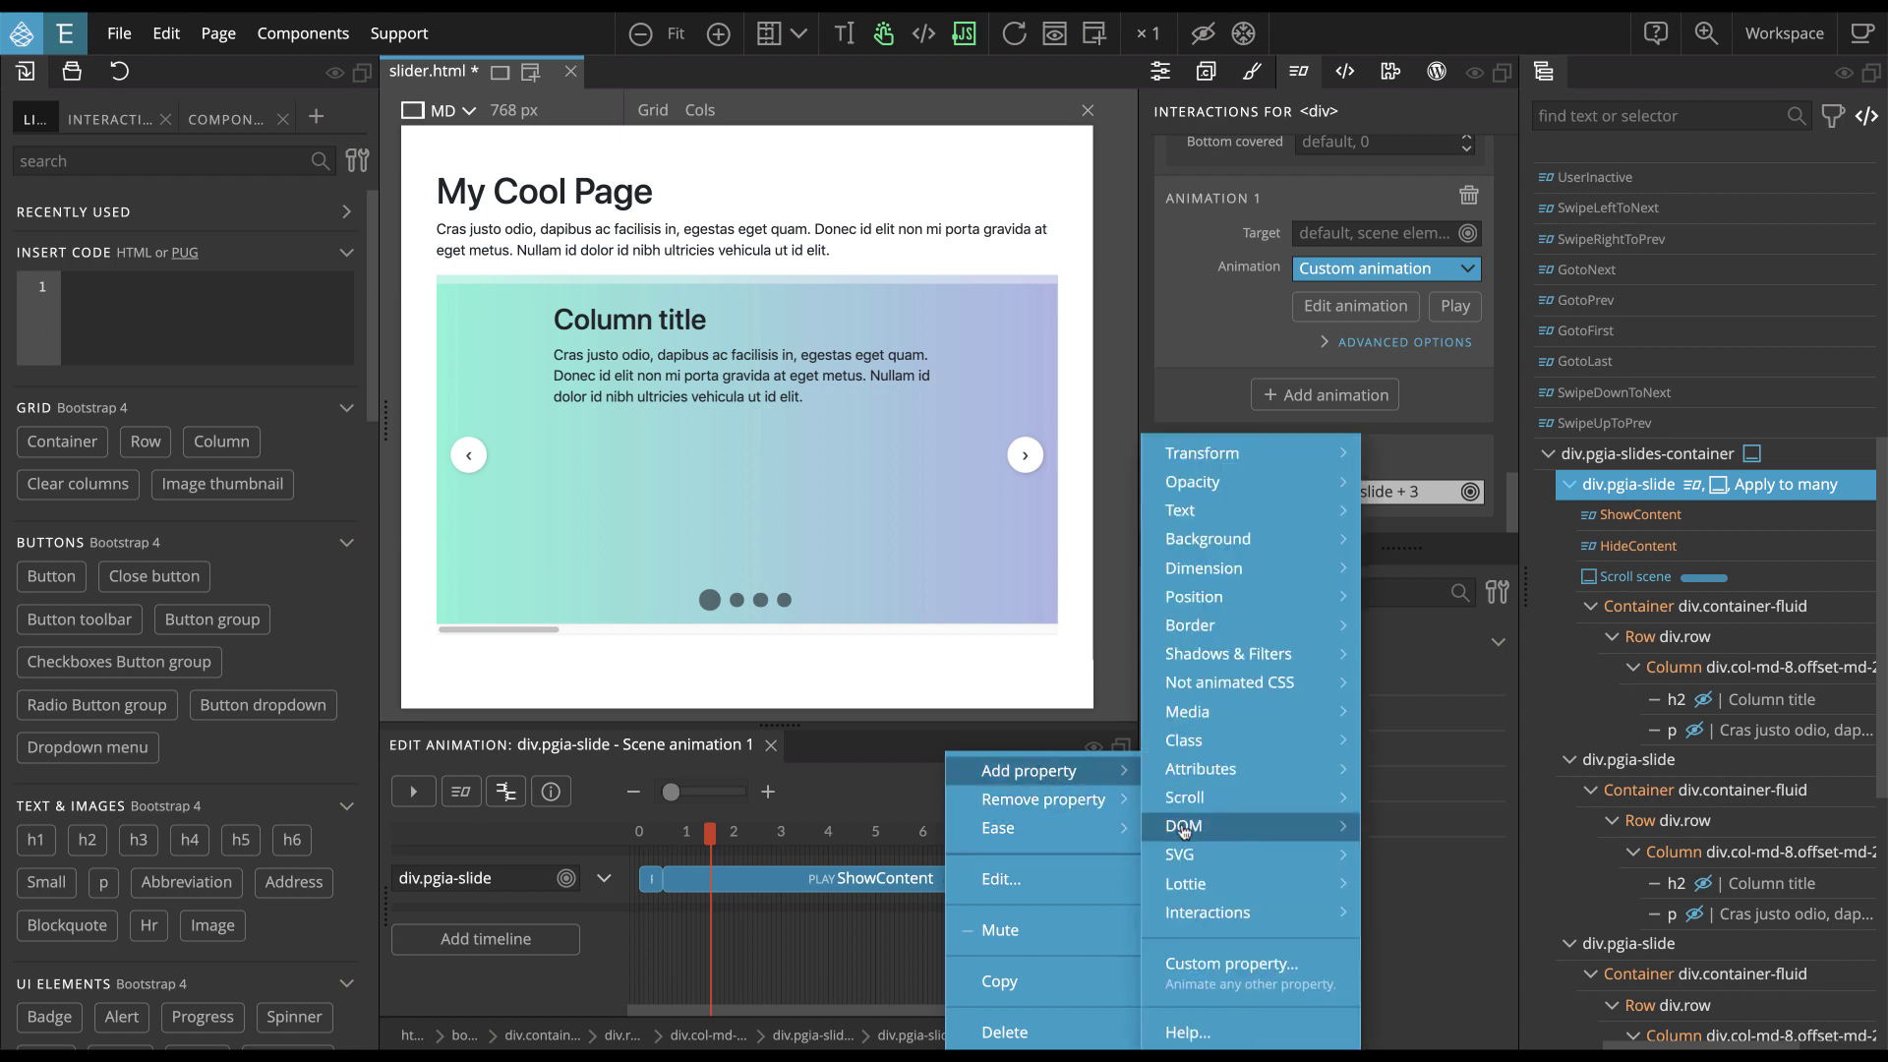
mouse_move(1229, 917)
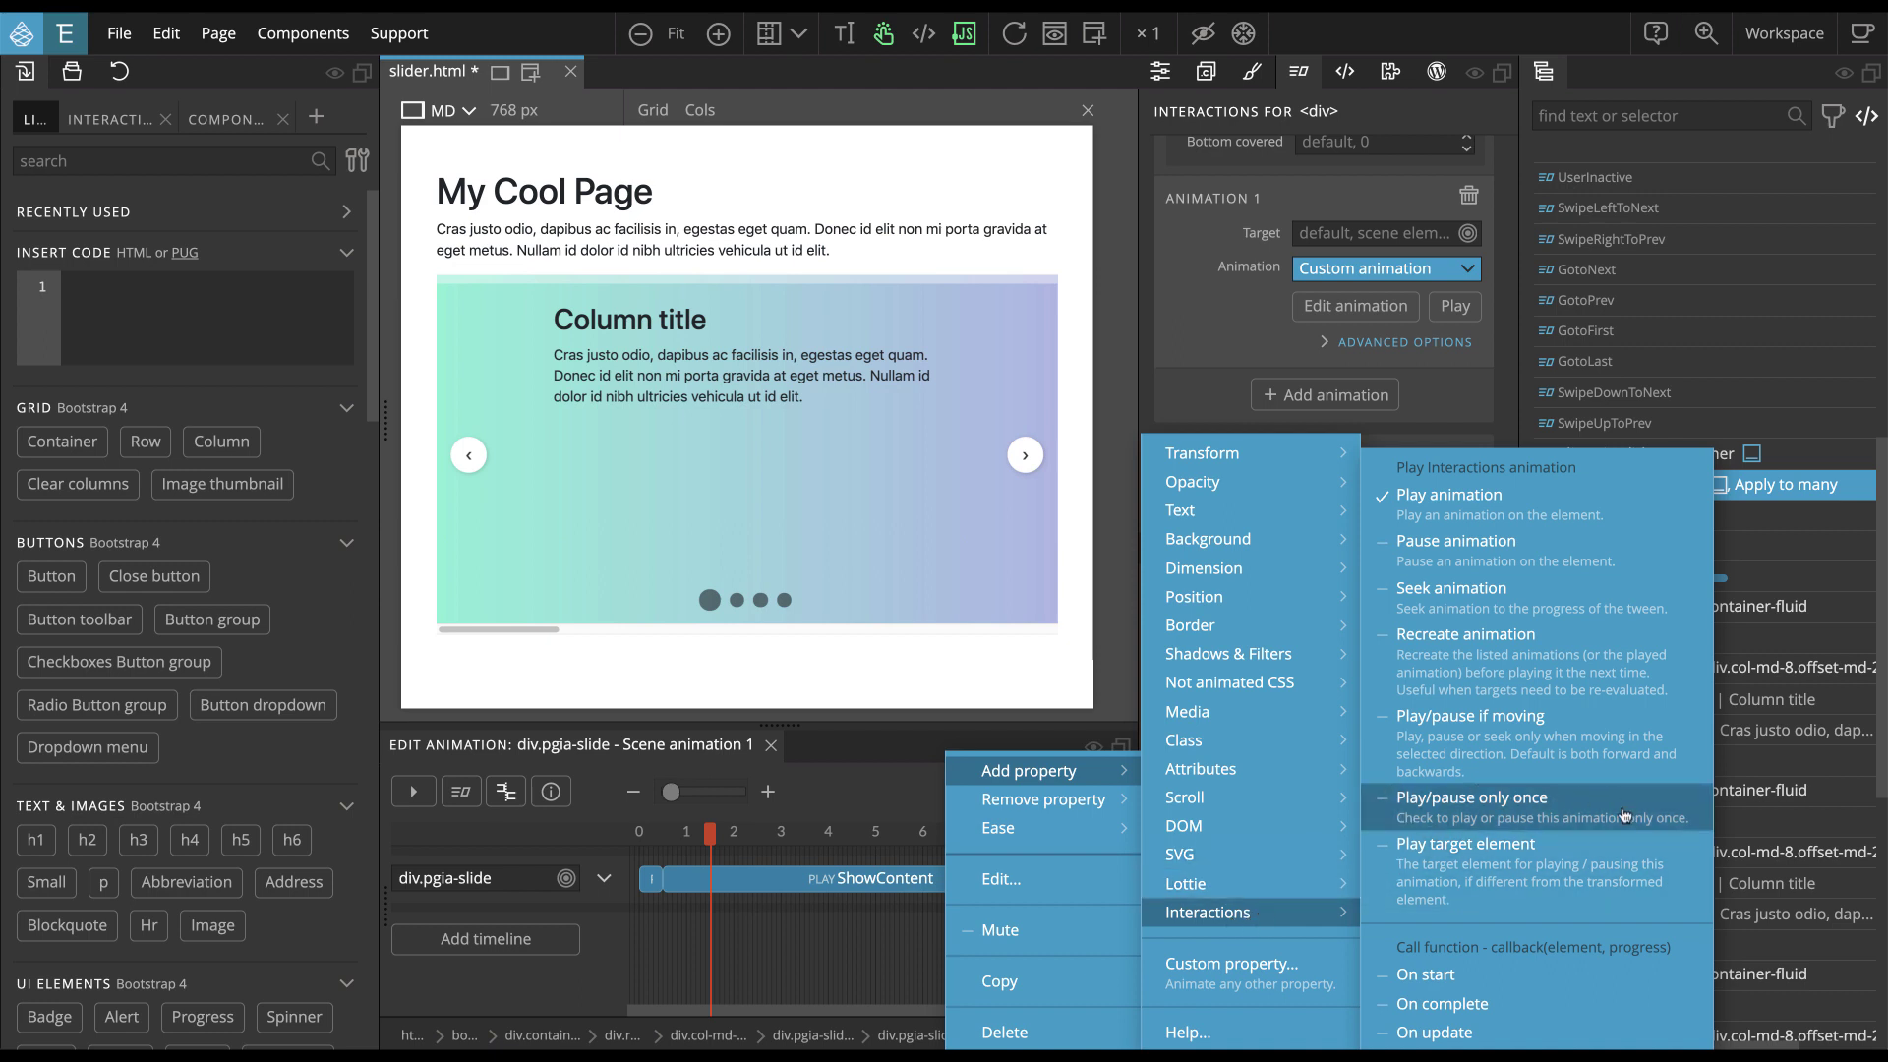
click(1587, 815)
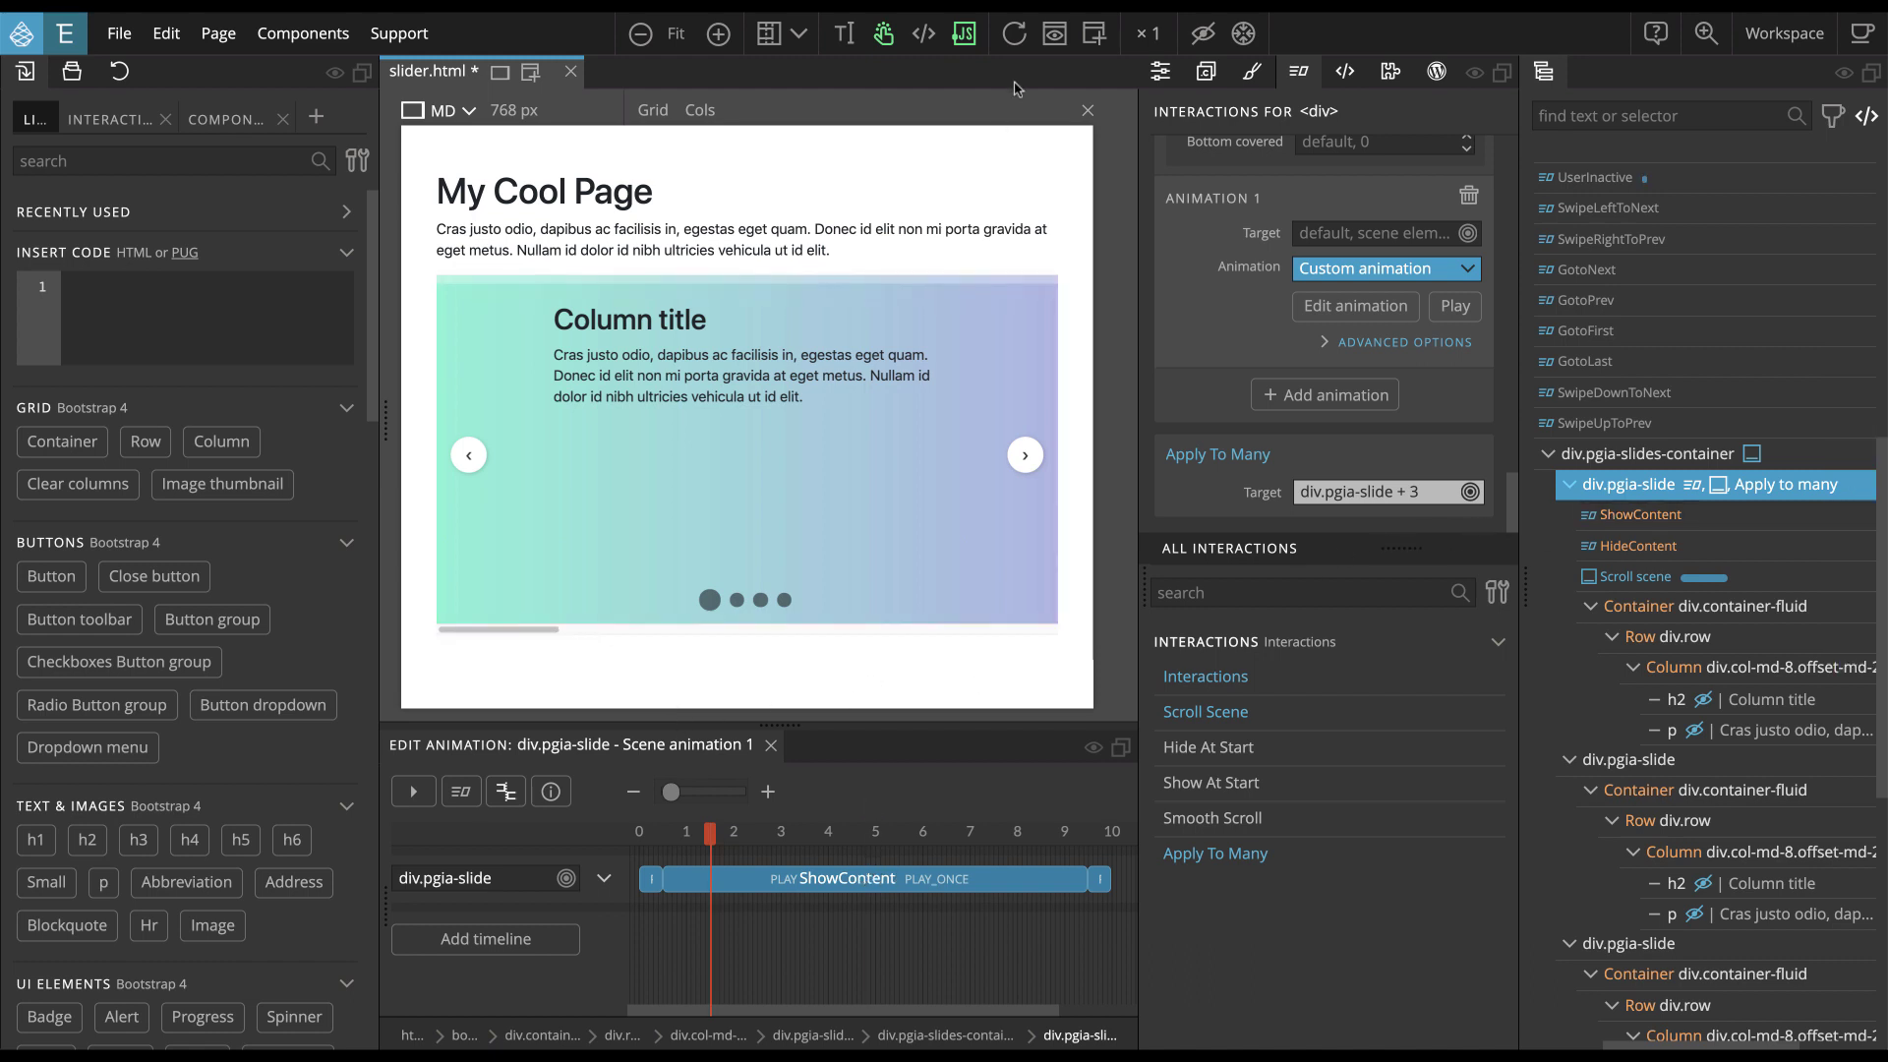
Refresh the page view and advance repeatedly through all the slides to test the play-once ShowContent animation, ending on the slide's scene animation
click(1014, 36)
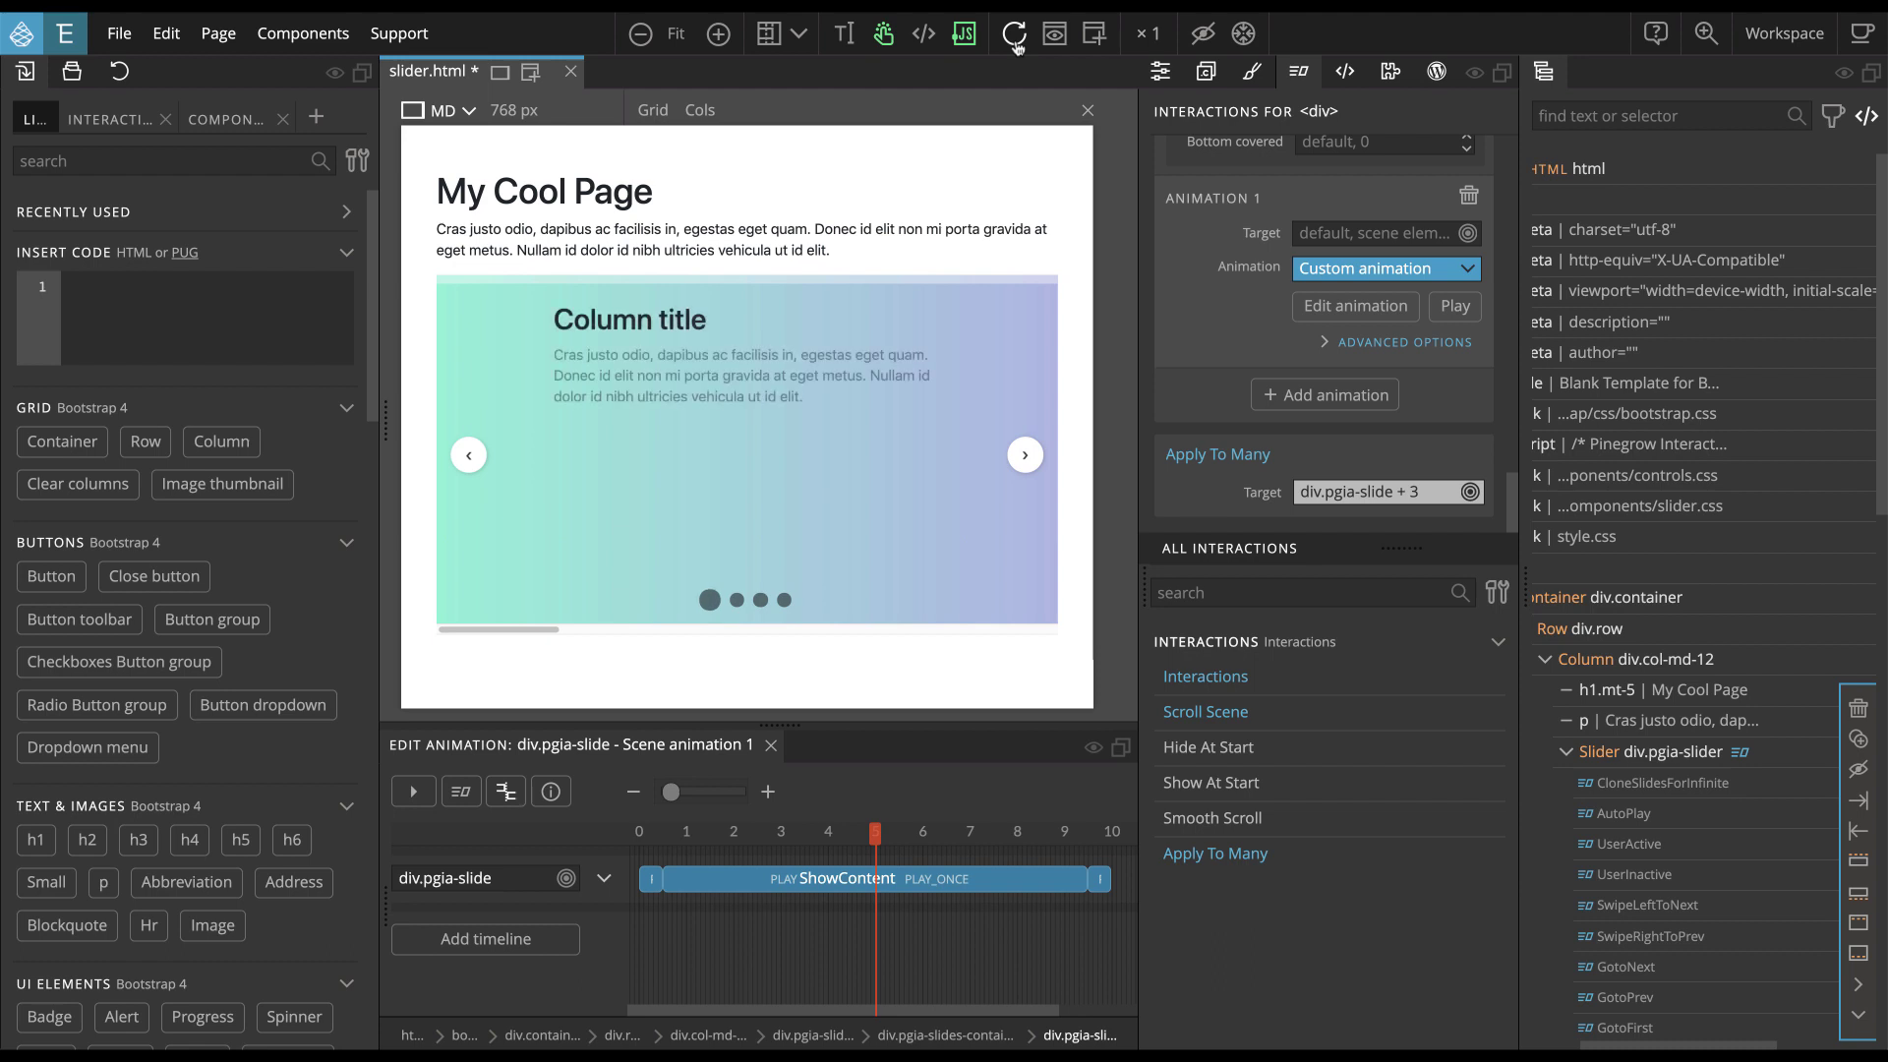
click(1023, 467)
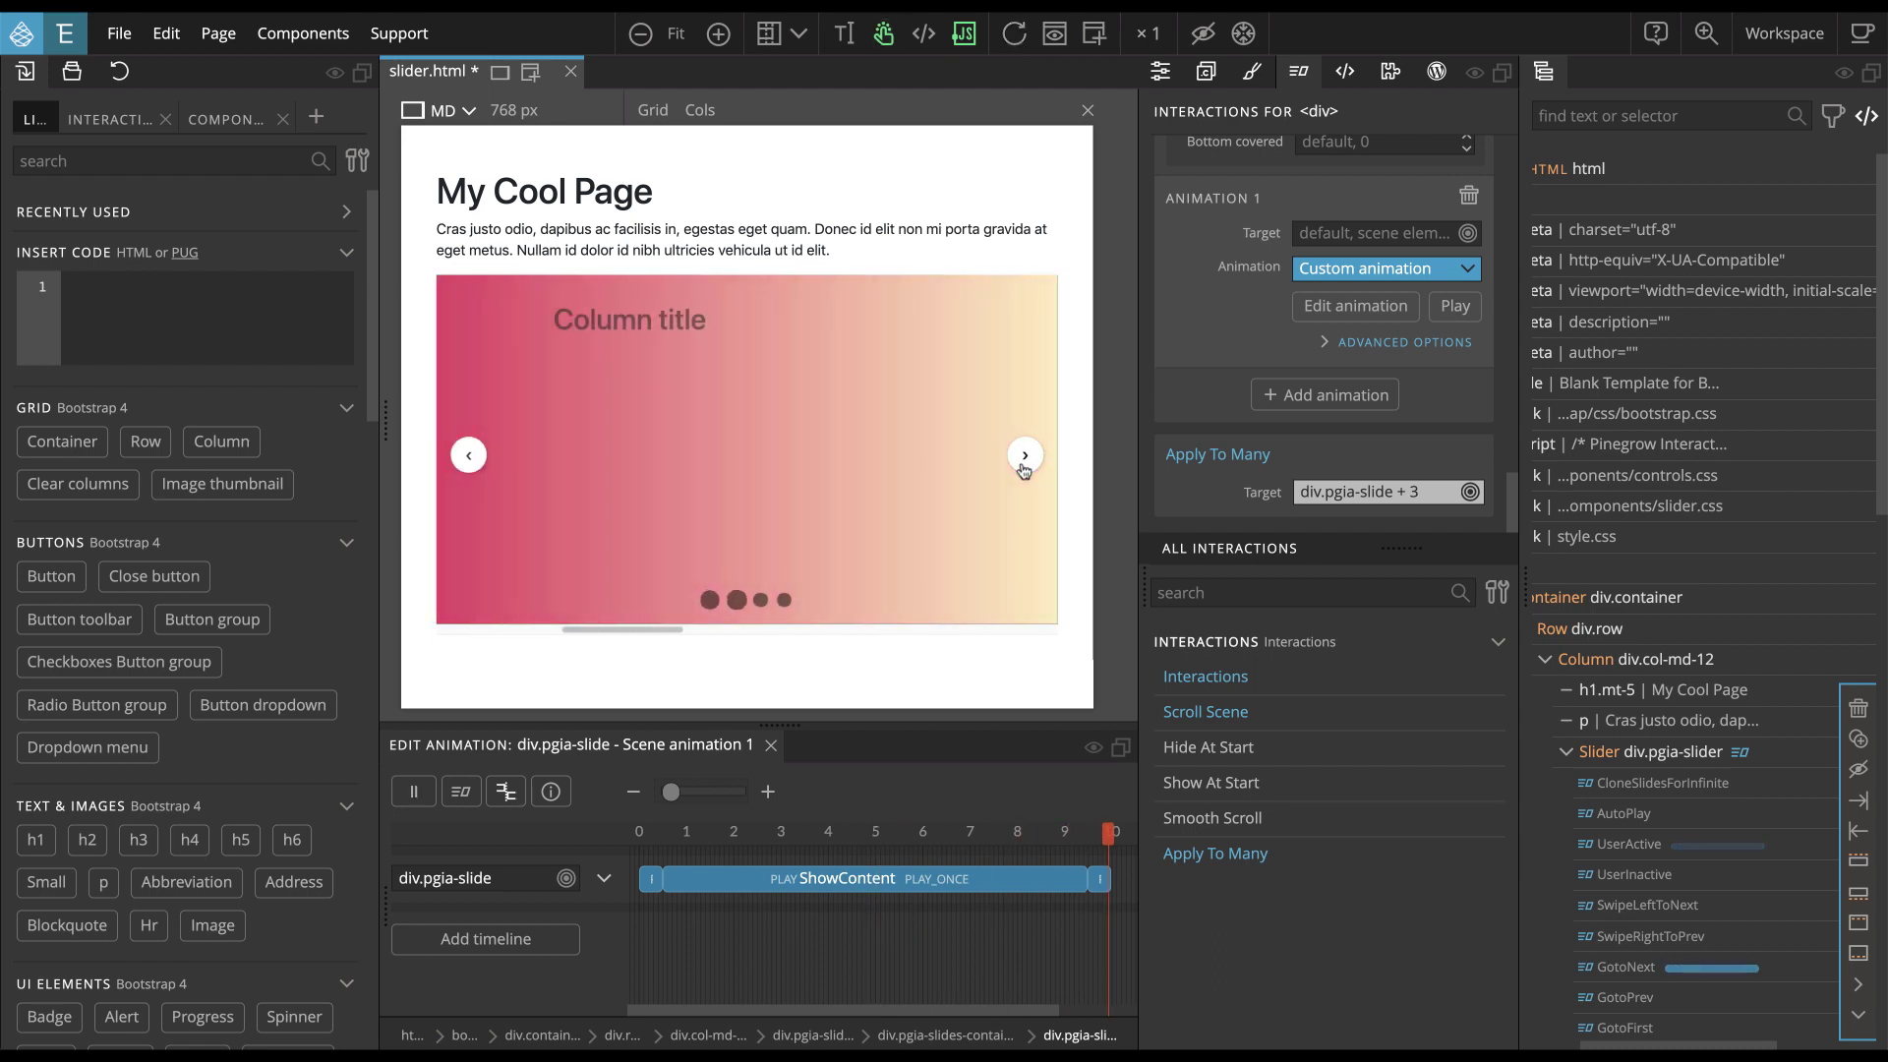
click(1022, 470)
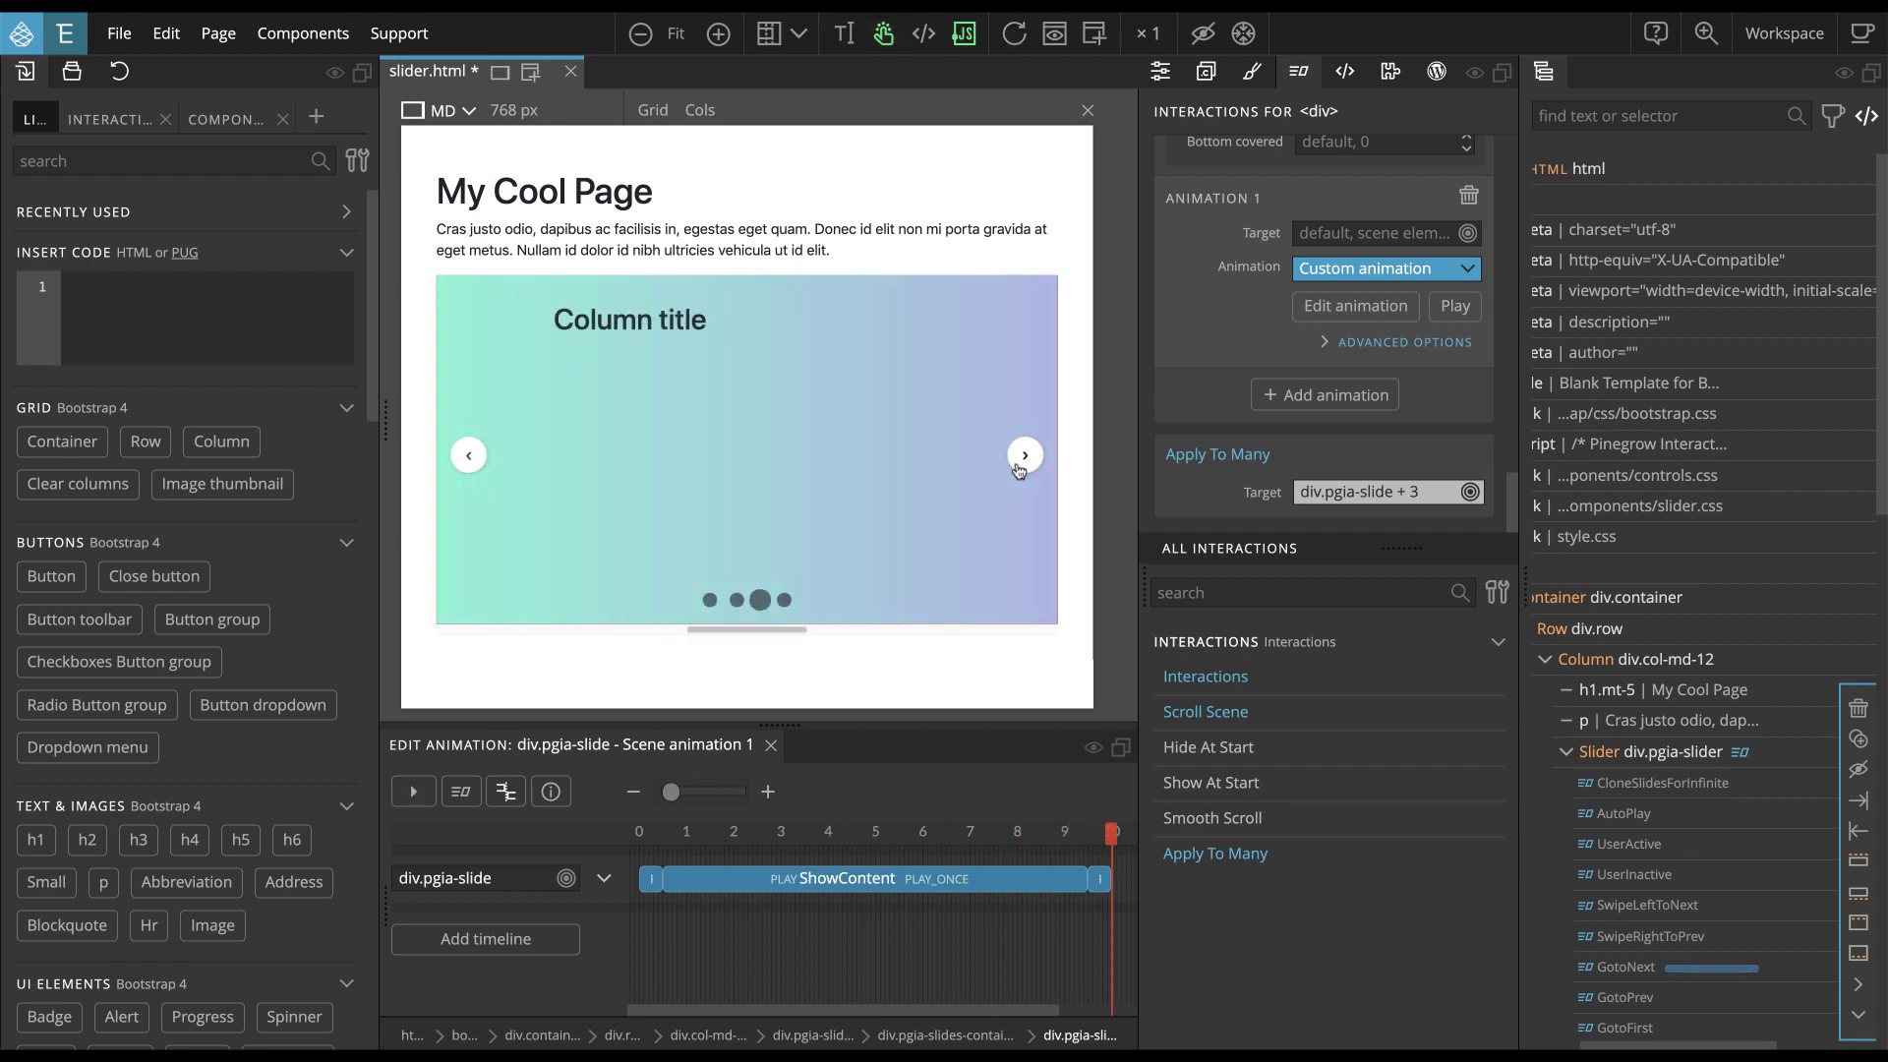
click(1020, 468)
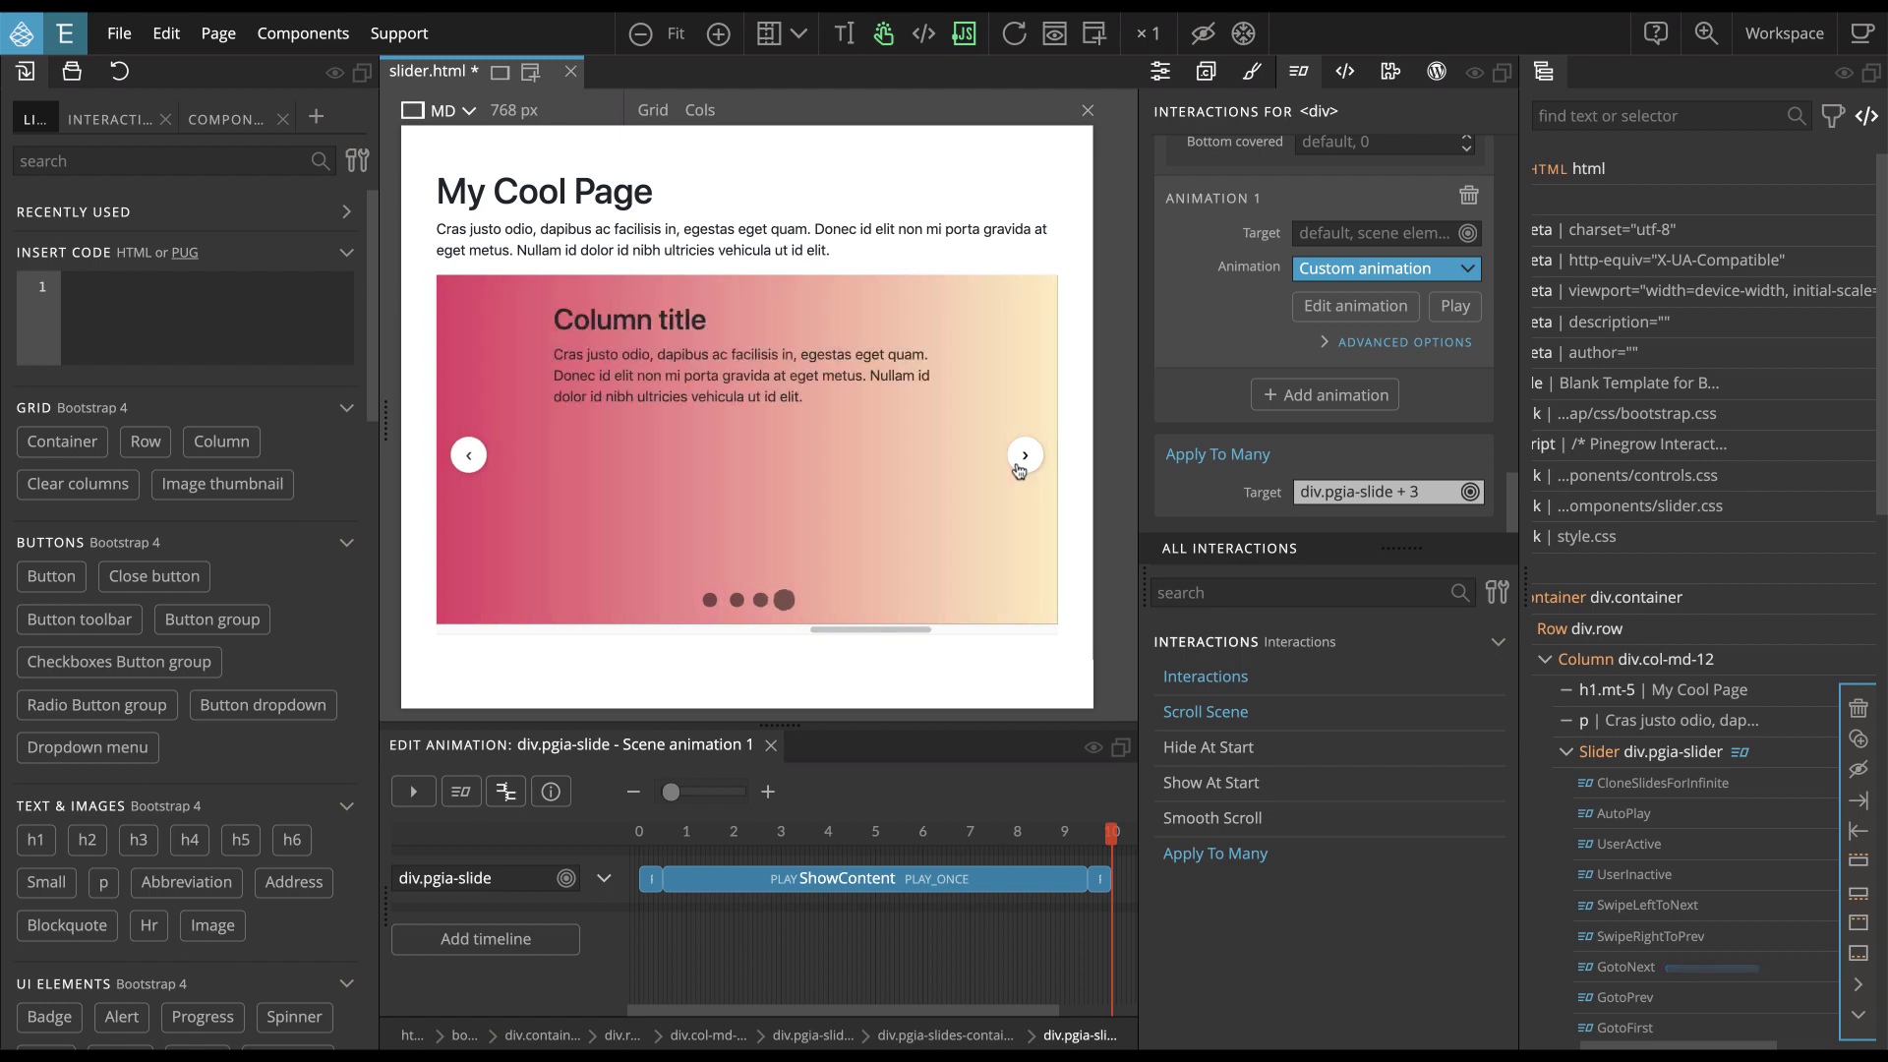
click(1020, 468)
click(1020, 468)
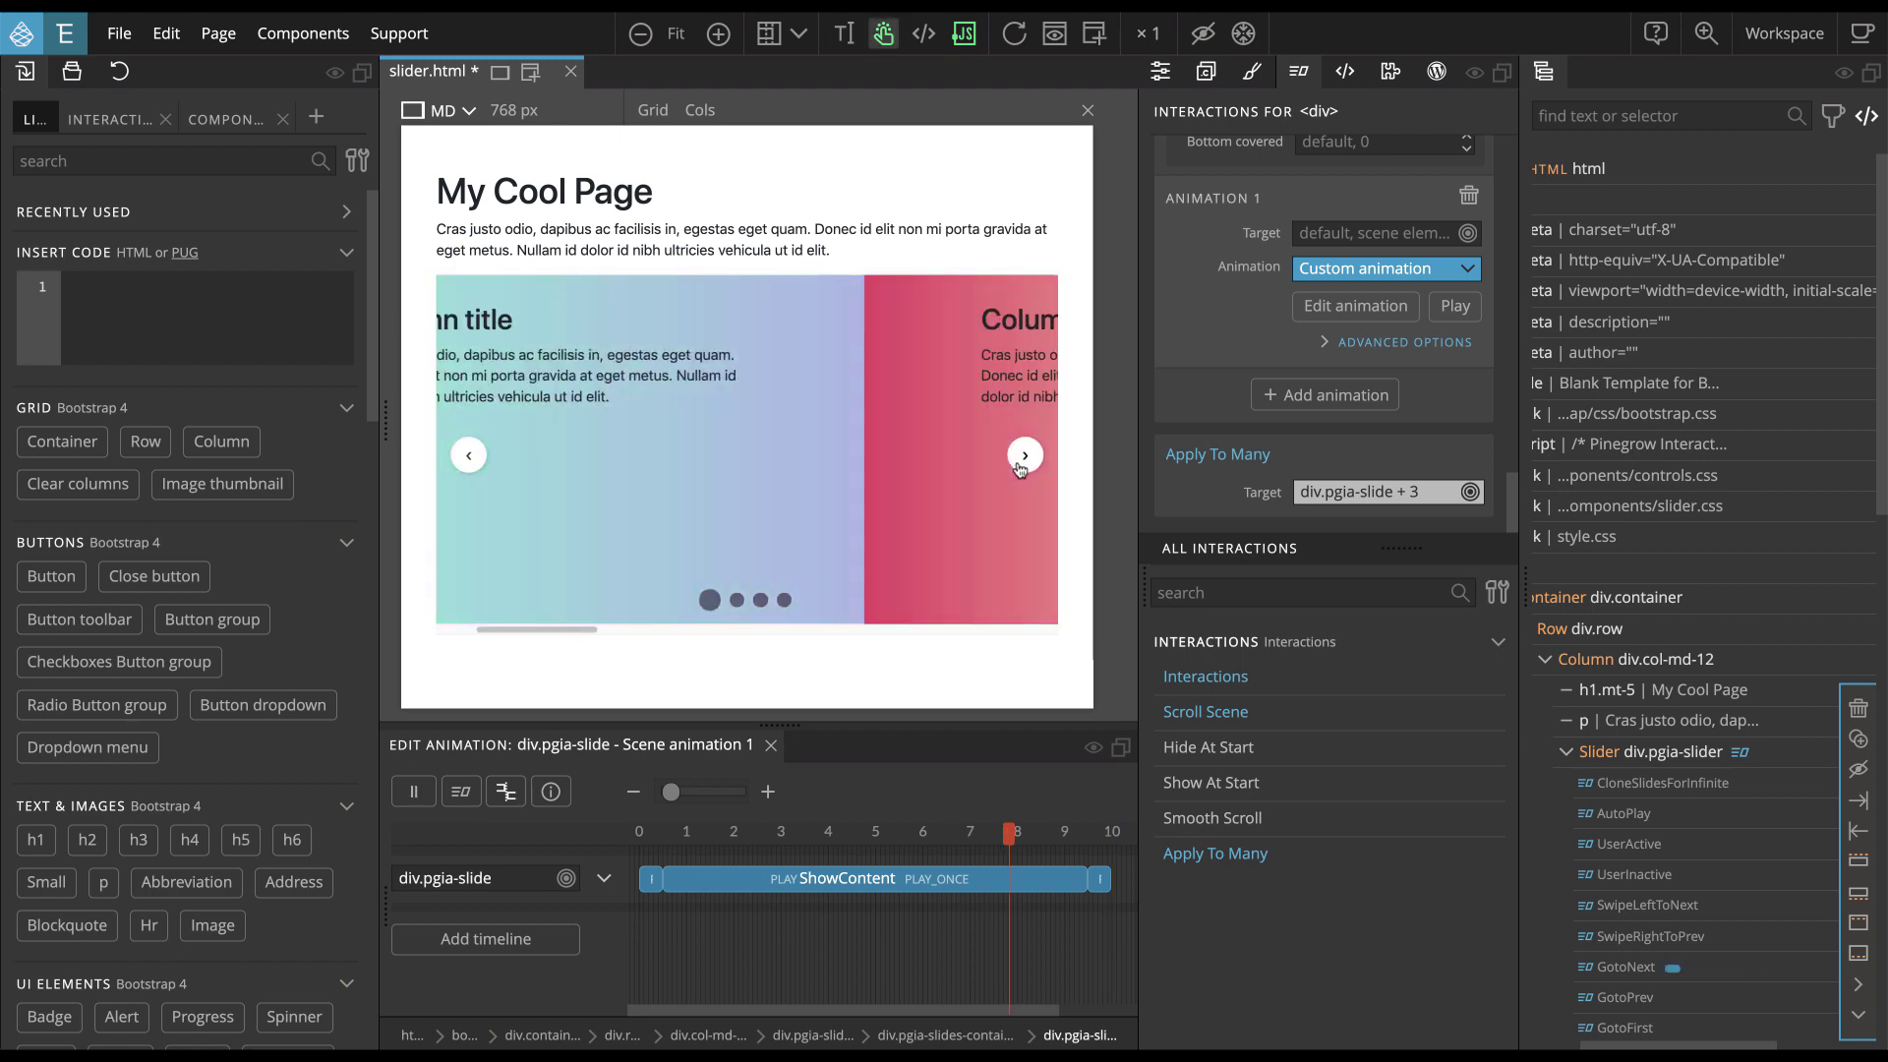
click(1020, 468)
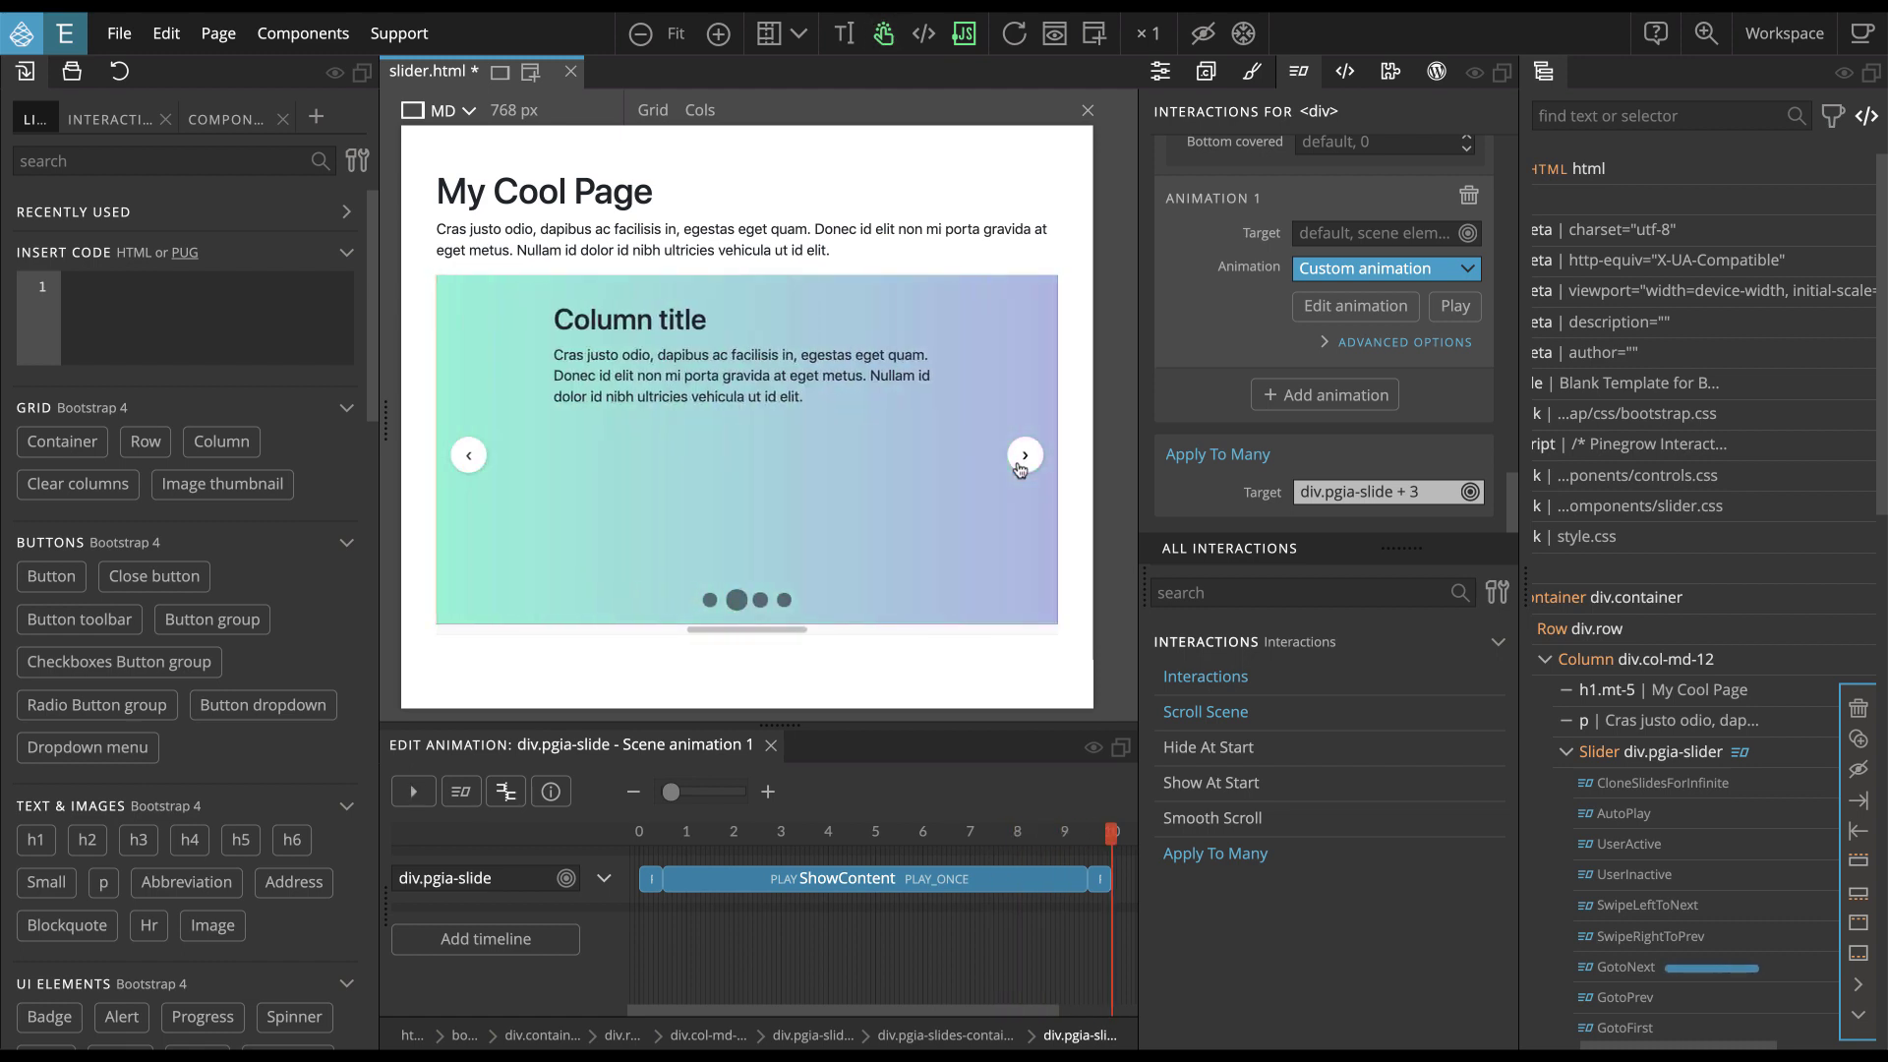
click(1020, 468)
click(1019, 468)
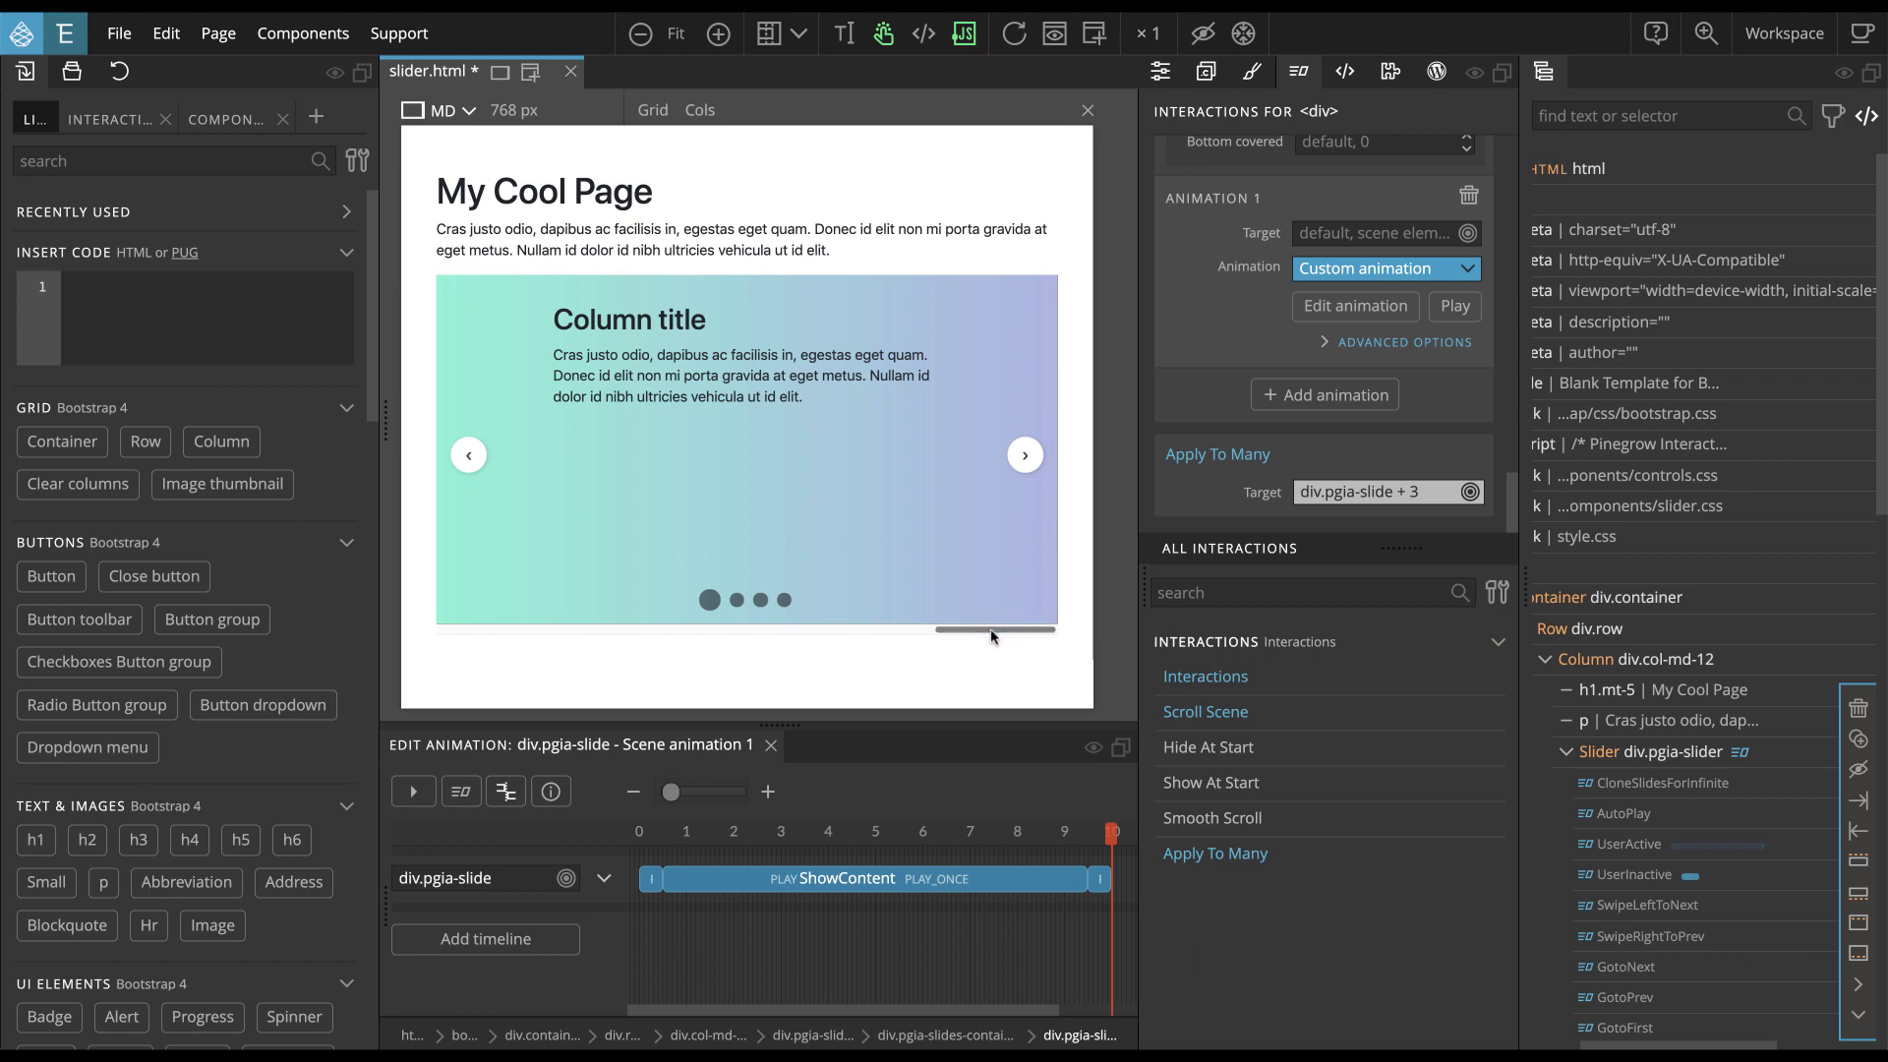
click(1368, 303)
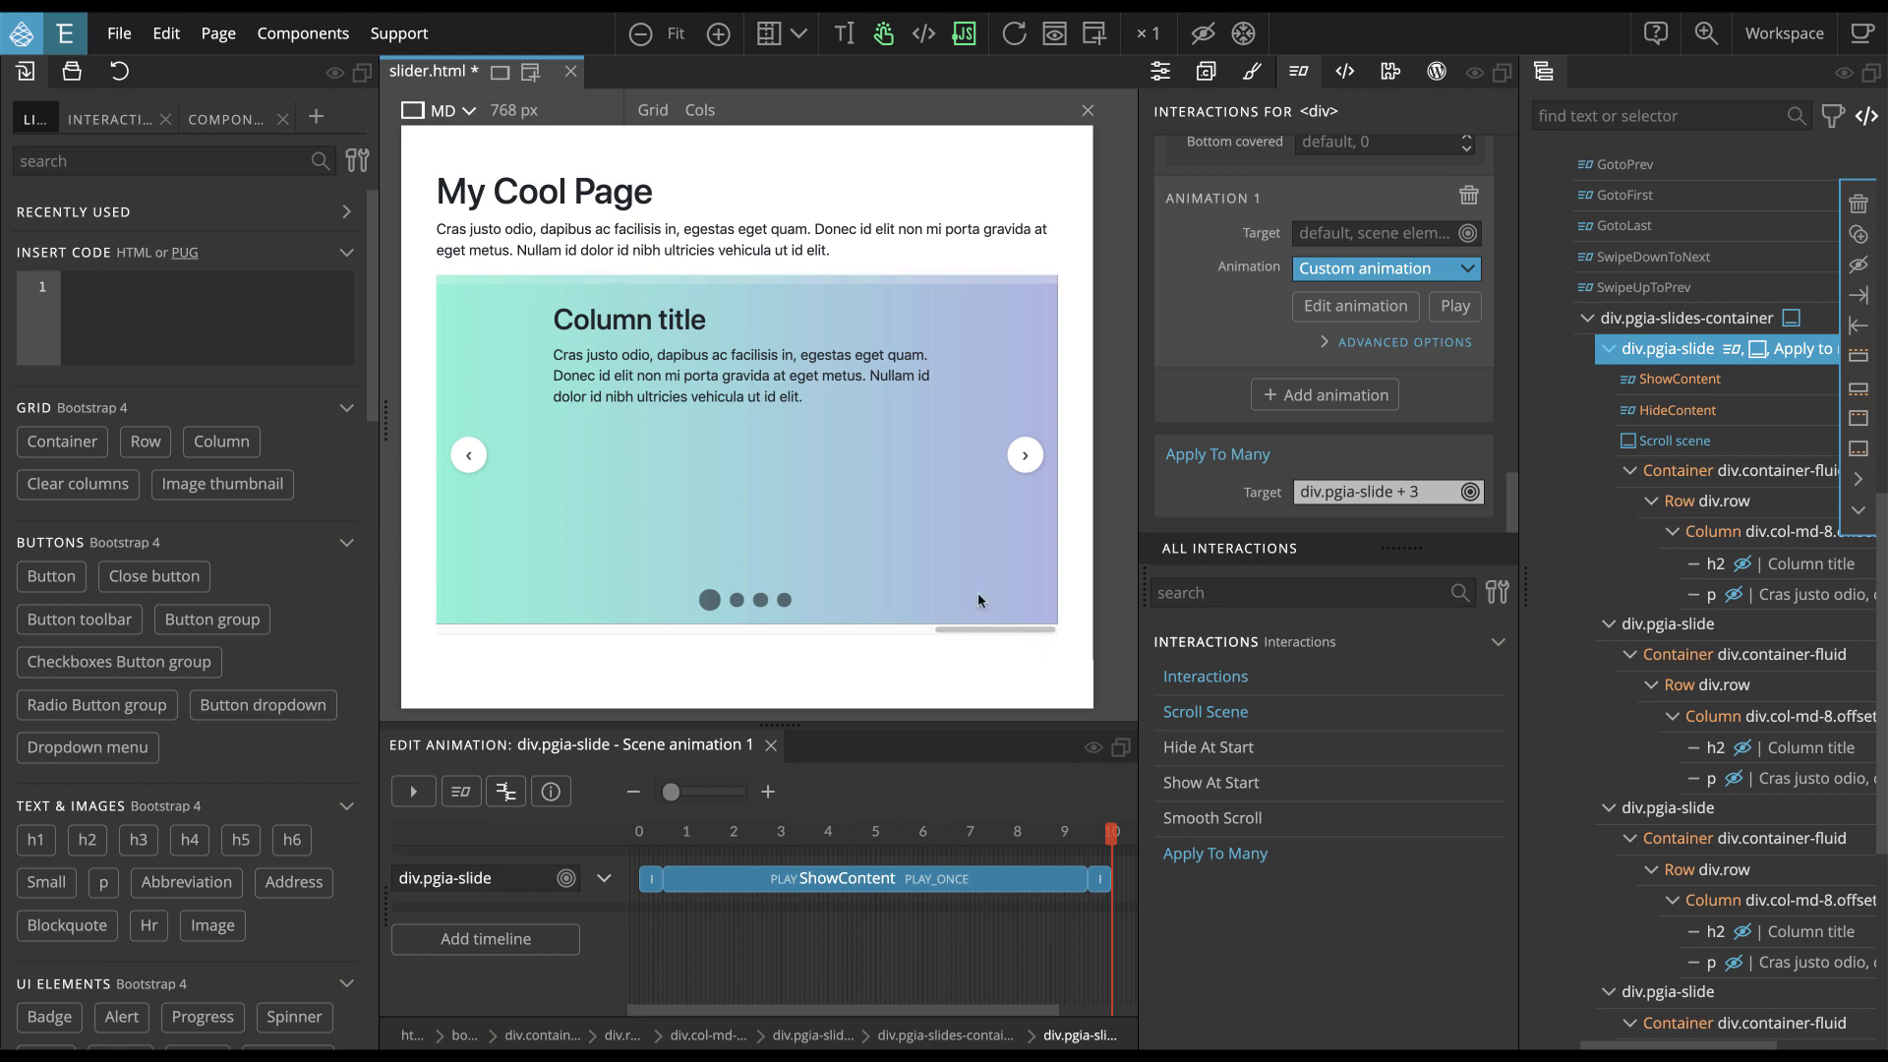
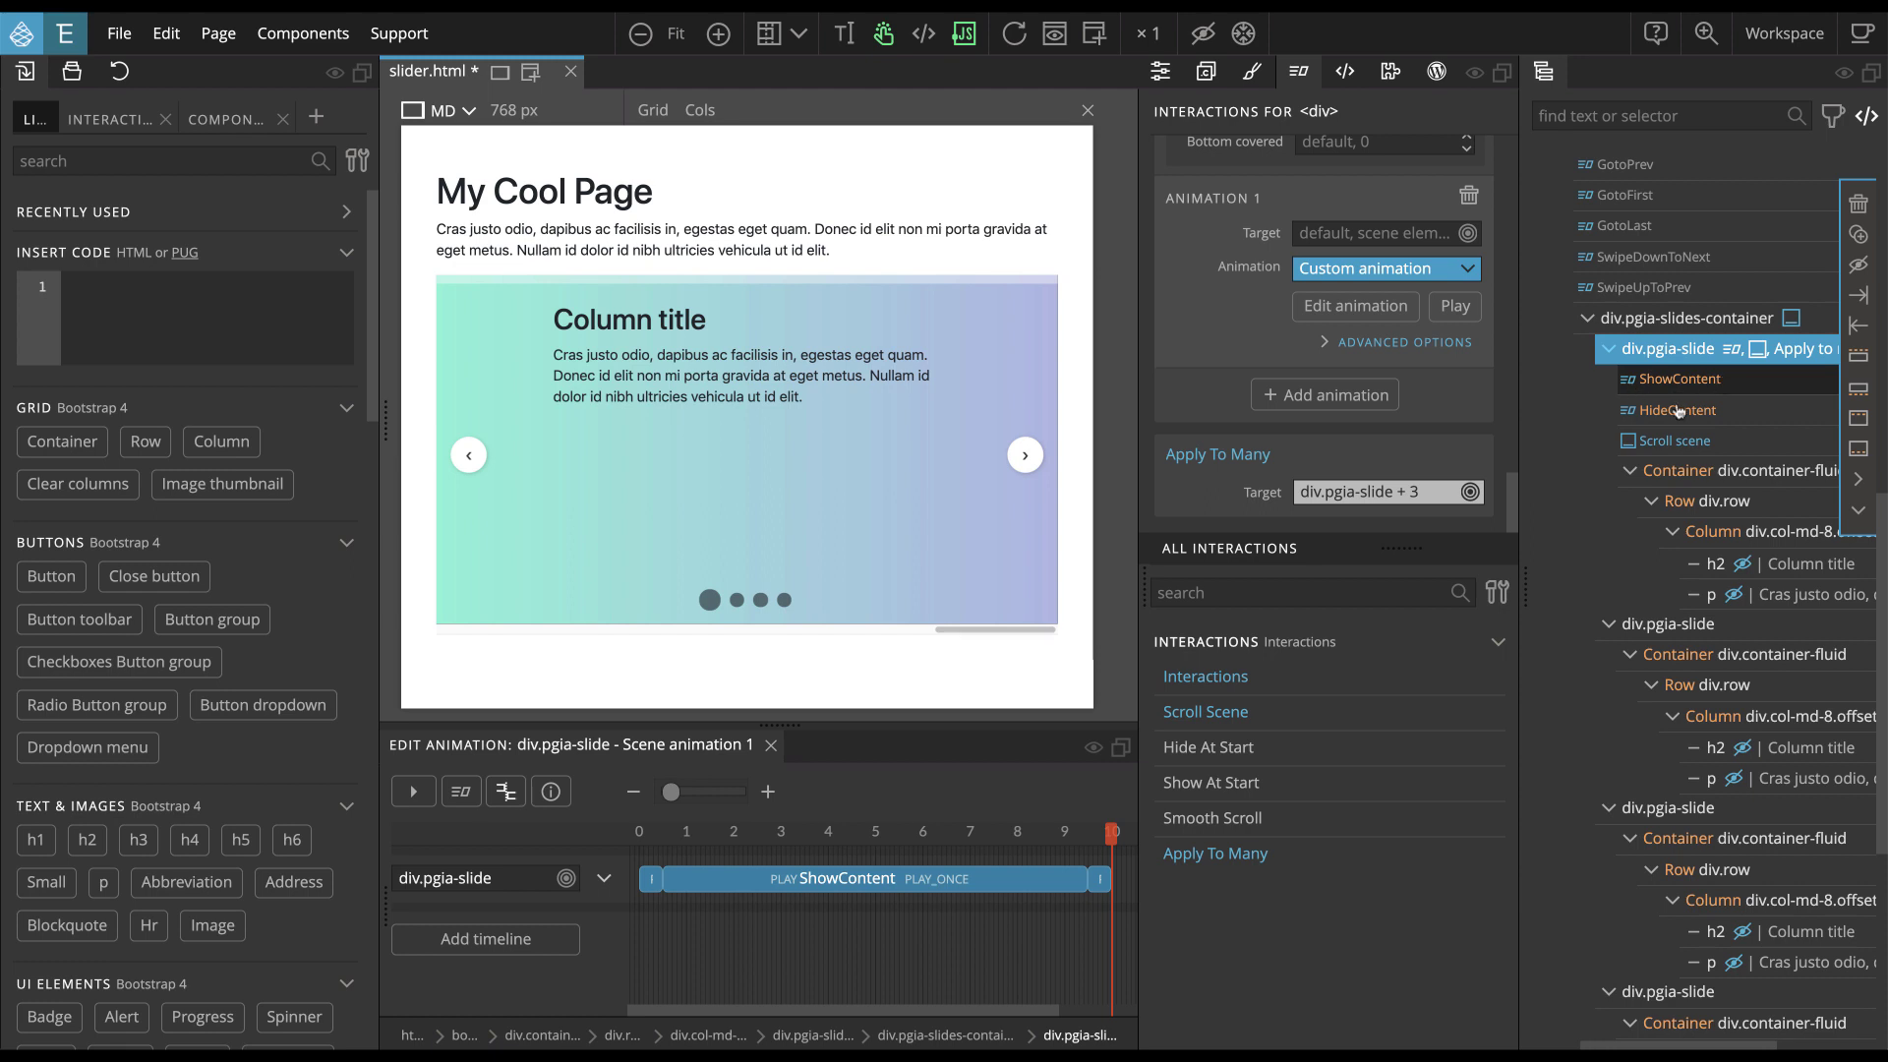
Add the Interactions action to the second slide and delete its HideContent interaction, keeping only ShowContent
click(1661, 625)
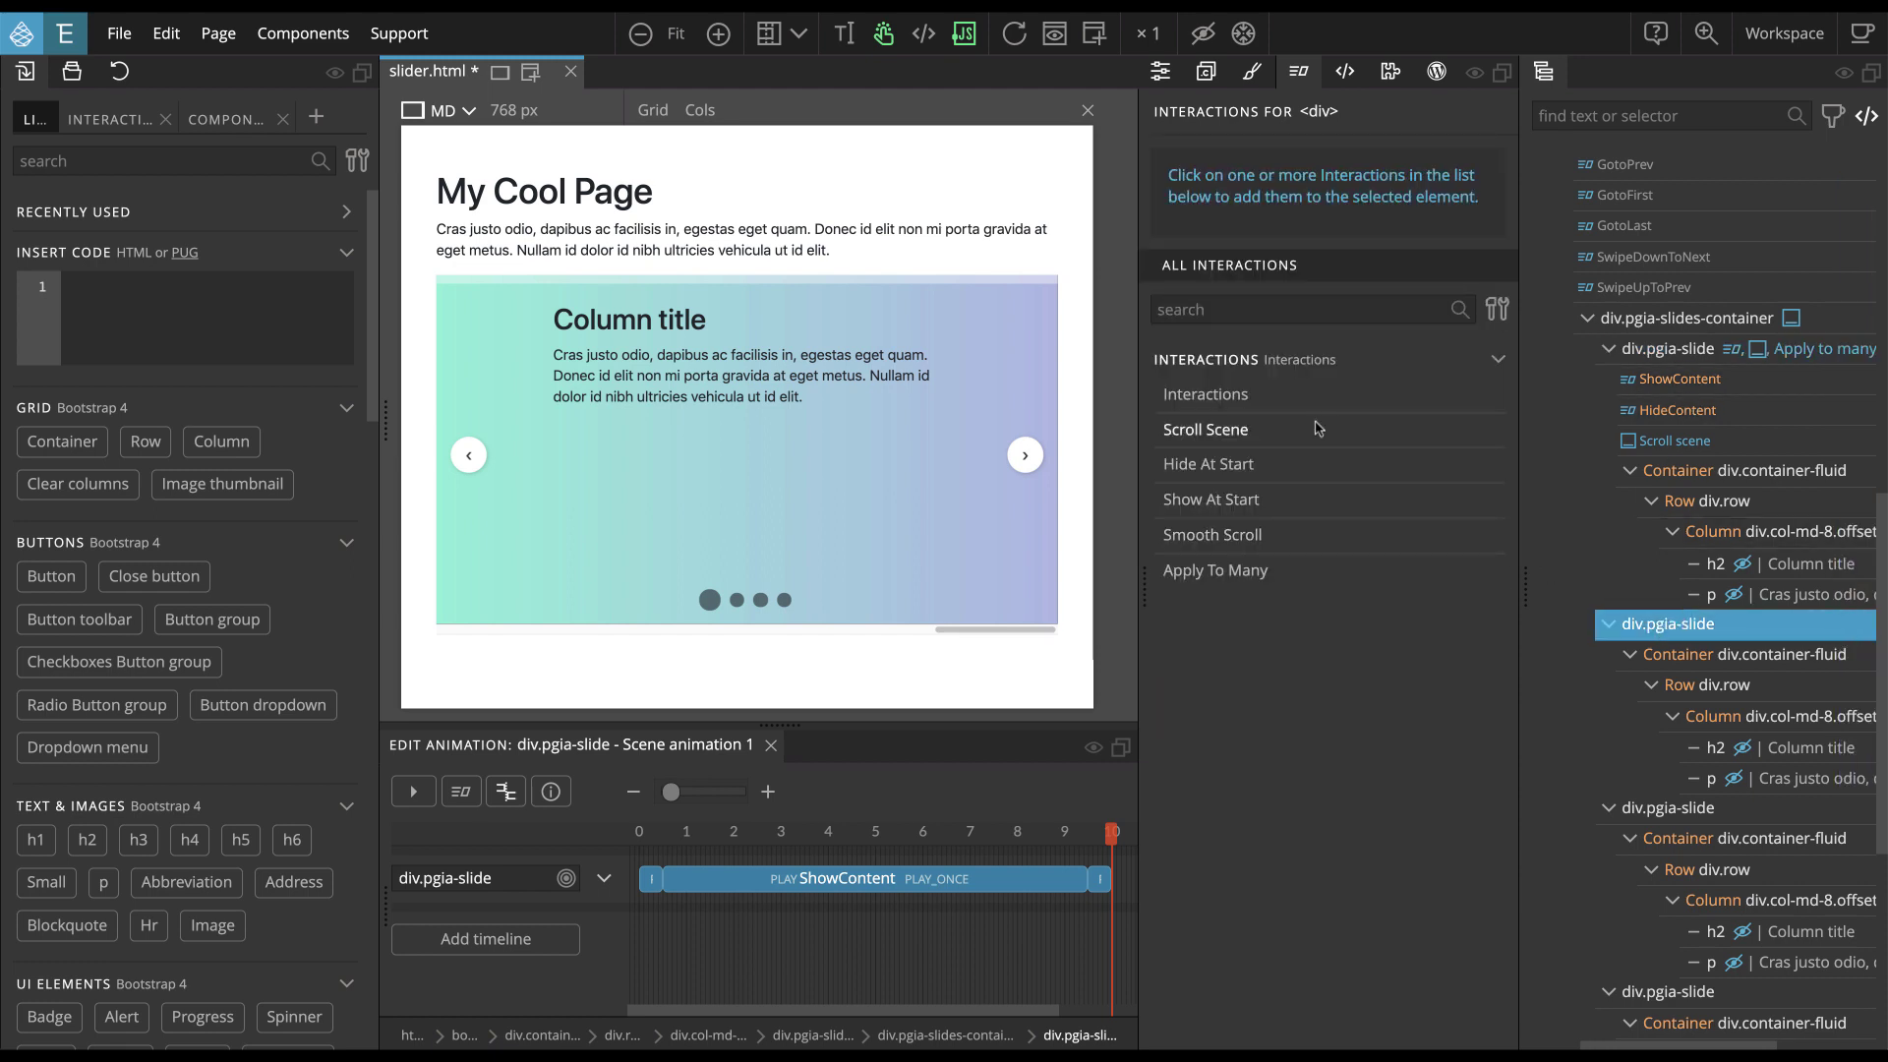
click(1201, 395)
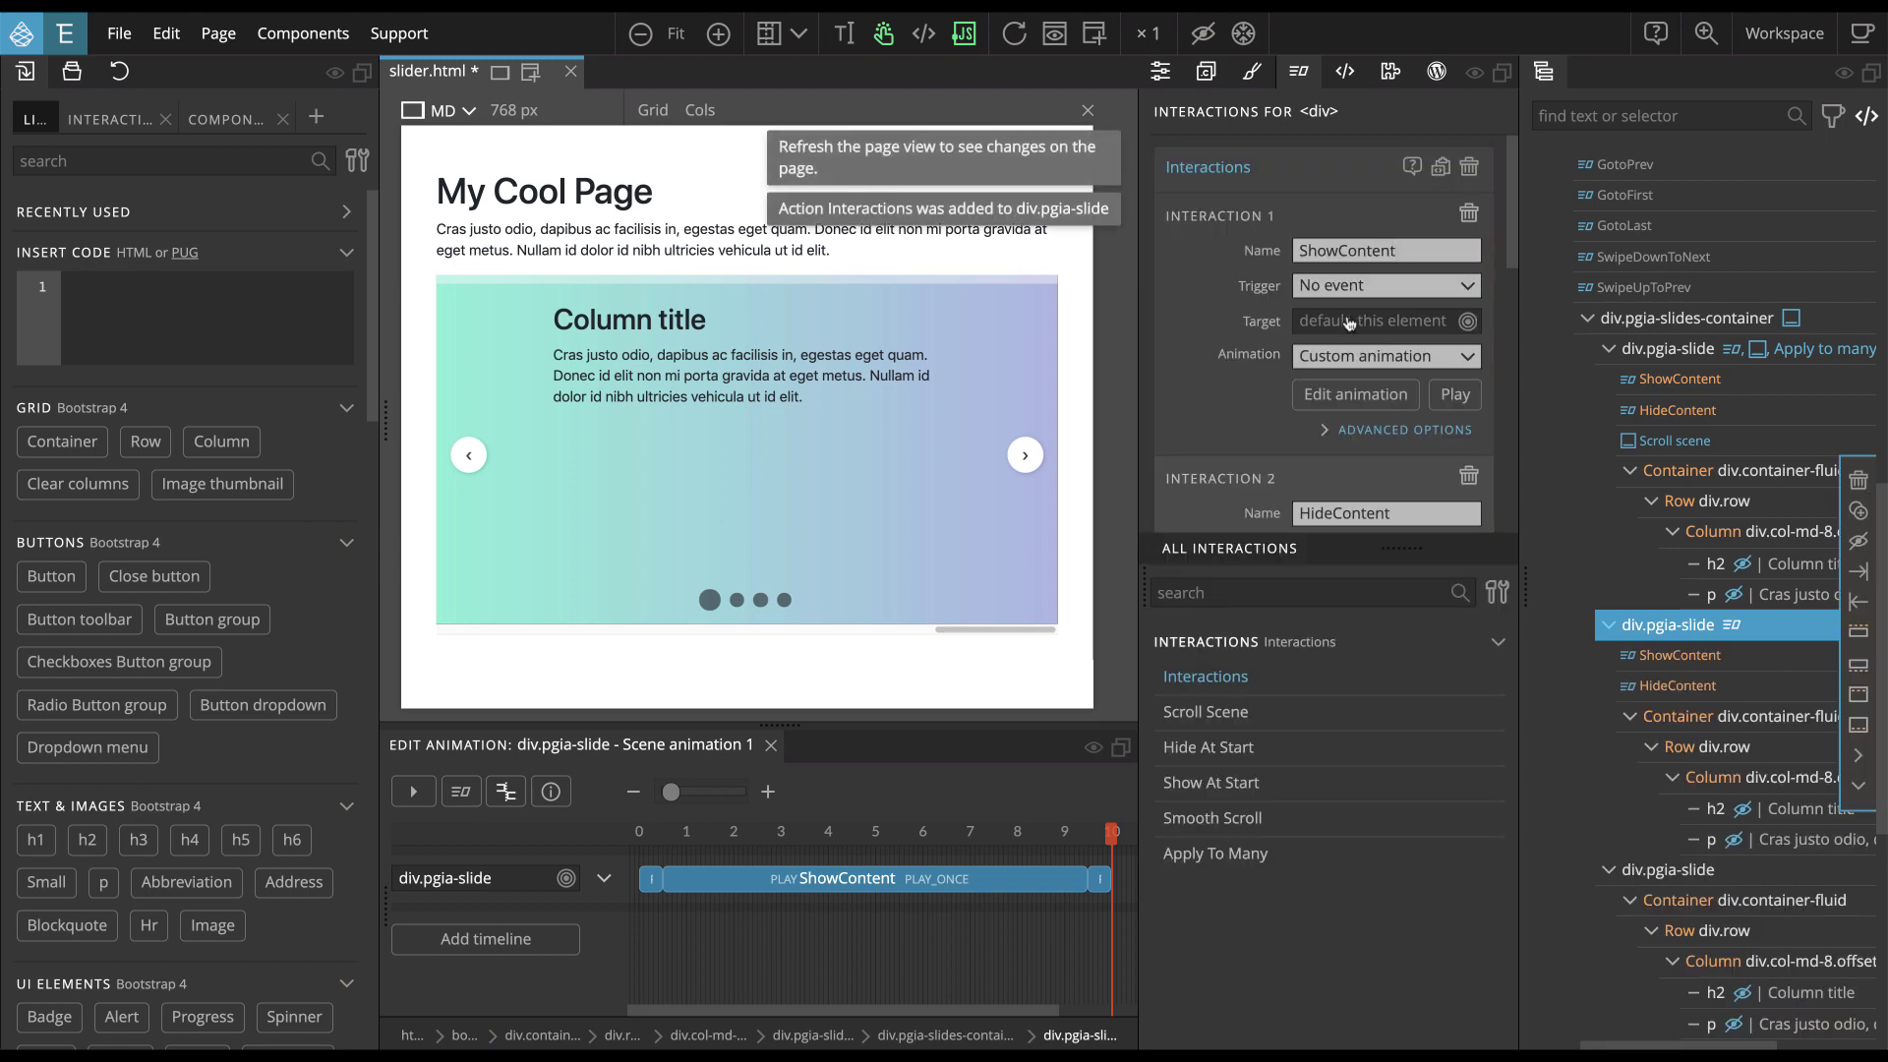
scroll(1348, 360, down, 1)
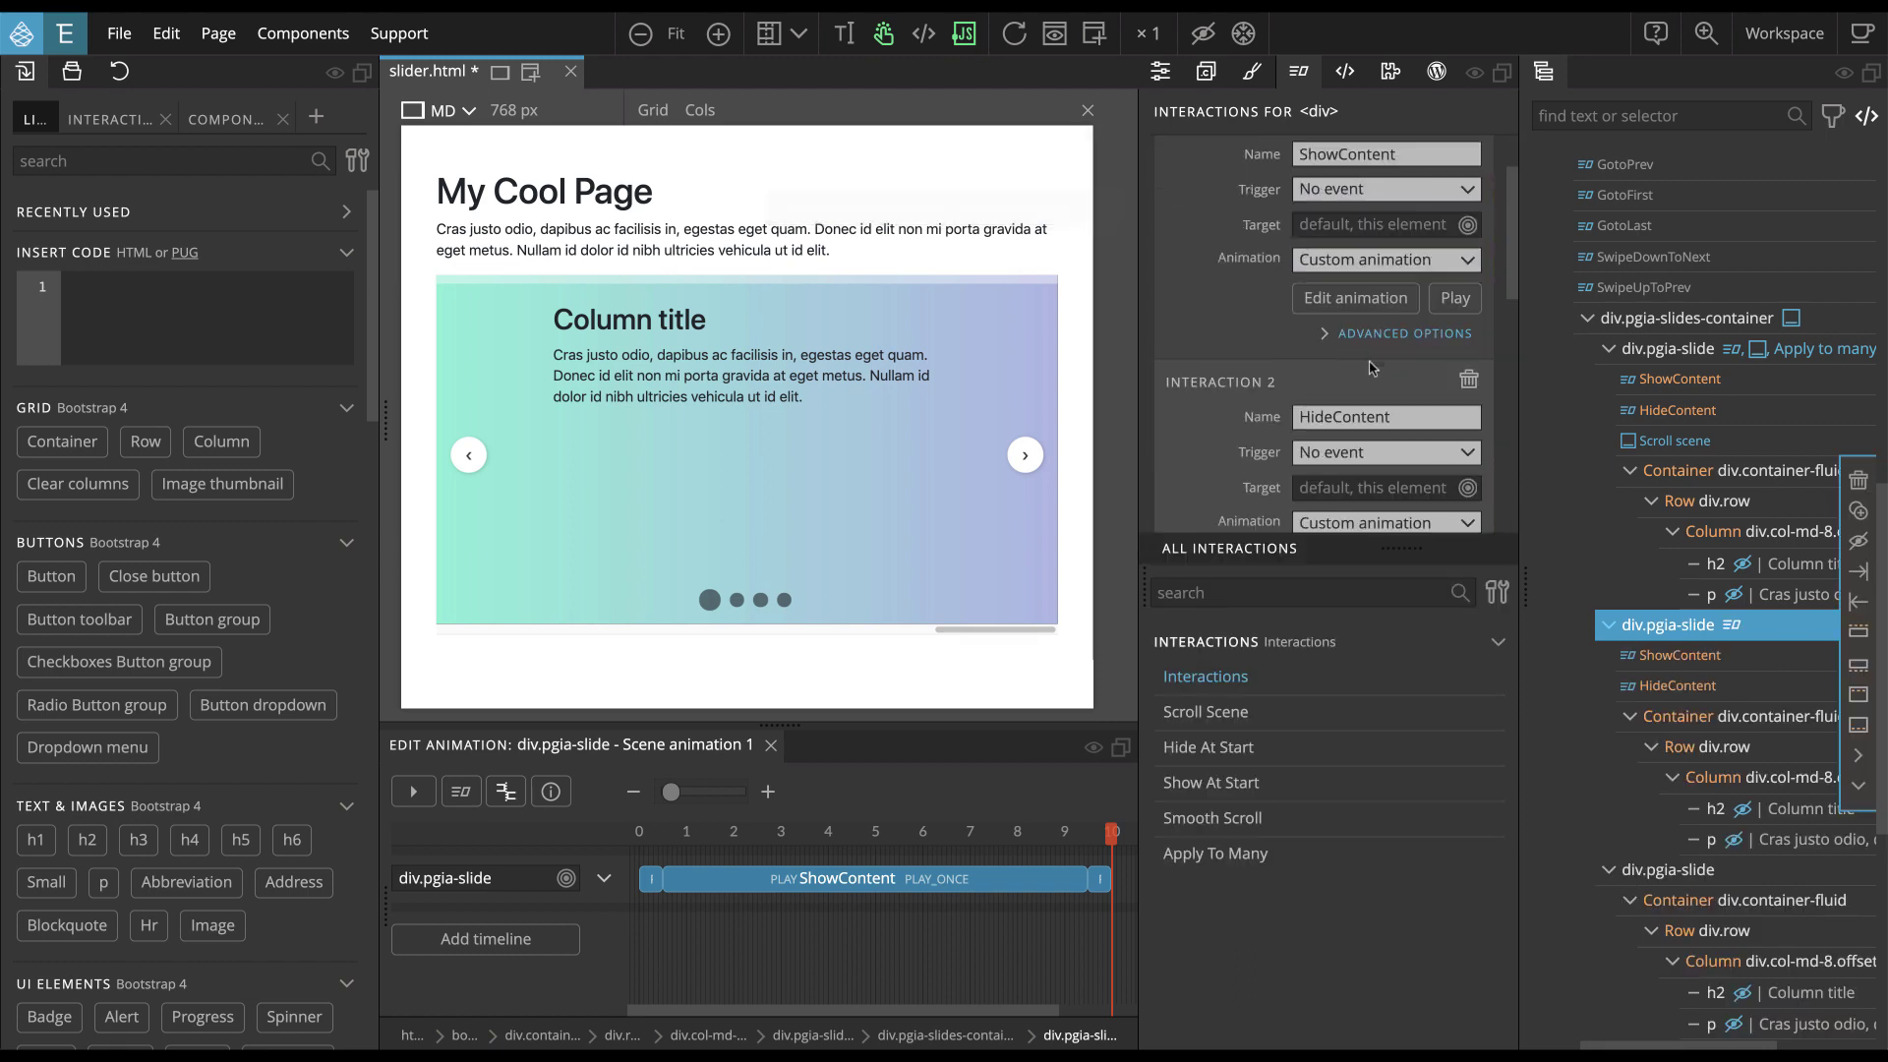
click(1470, 382)
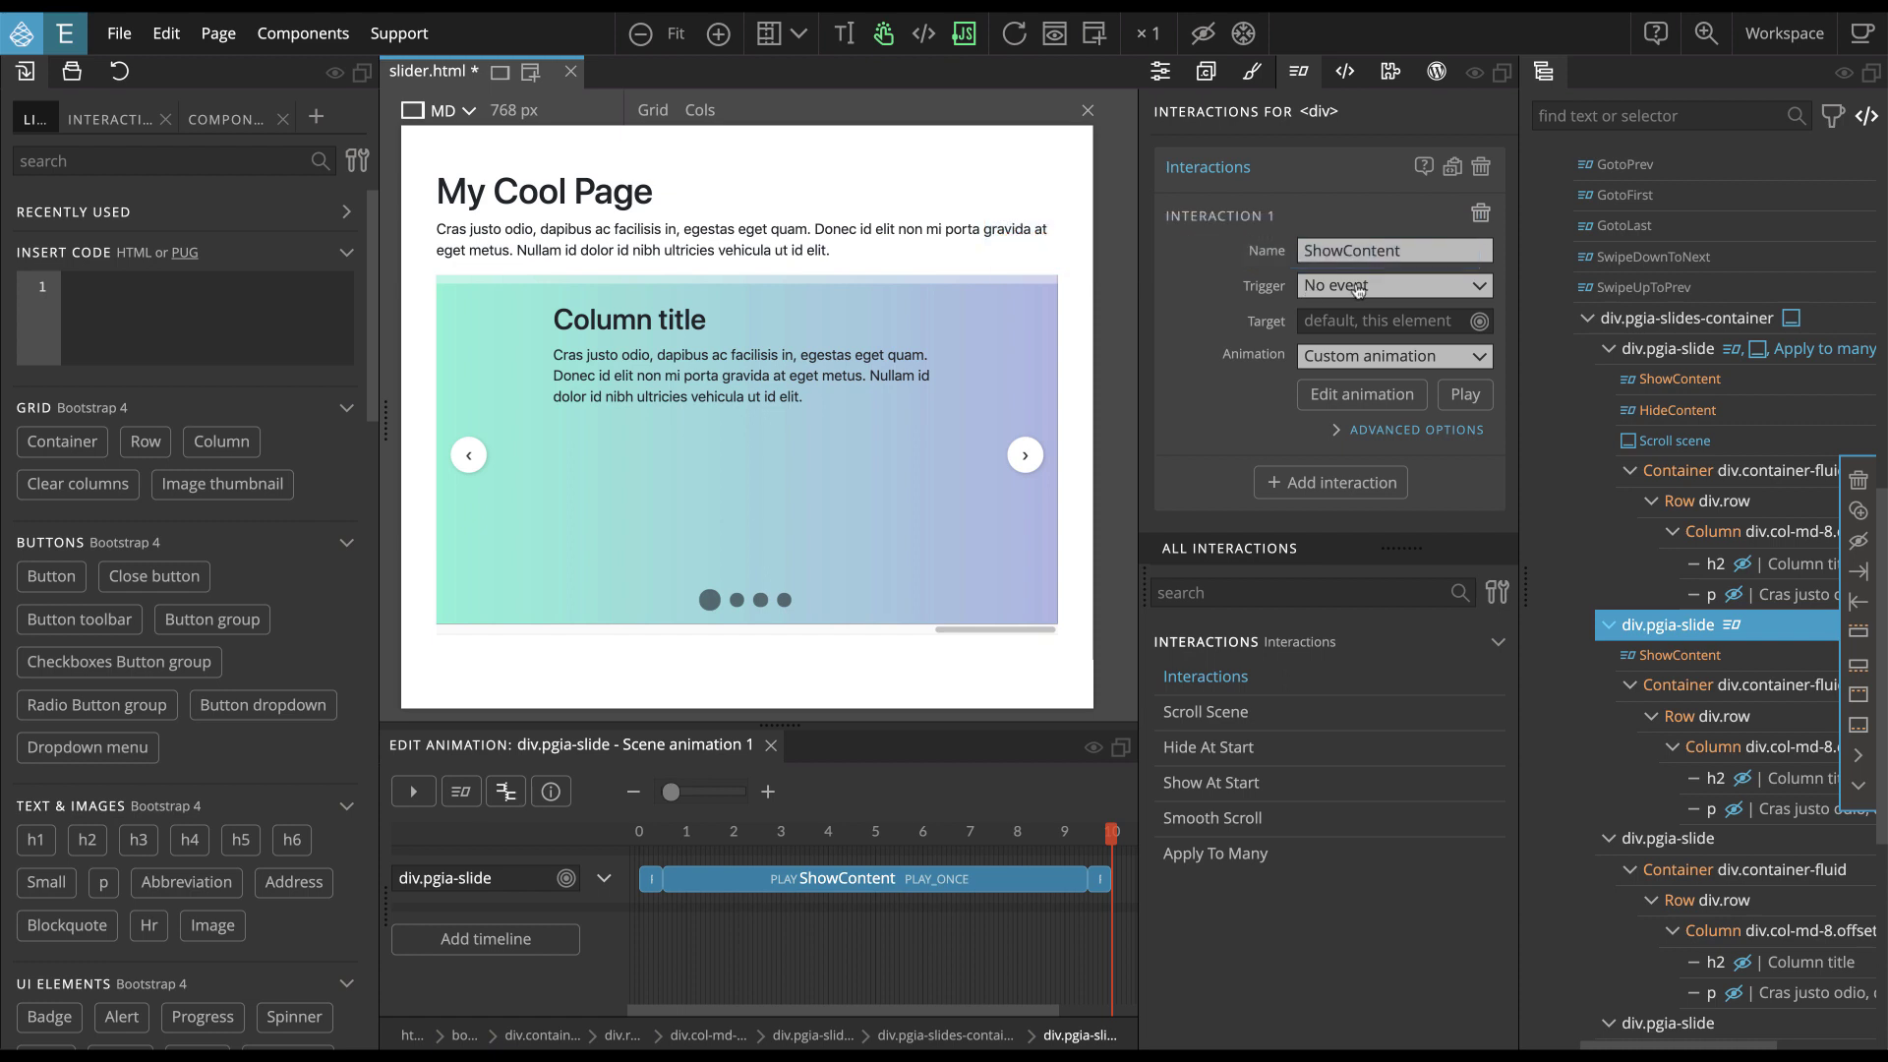
Expand the advanced options of the second slide's ShowContent interaction and review them down to the restart settings
click(1381, 434)
scroll(1347, 437, down, 3)
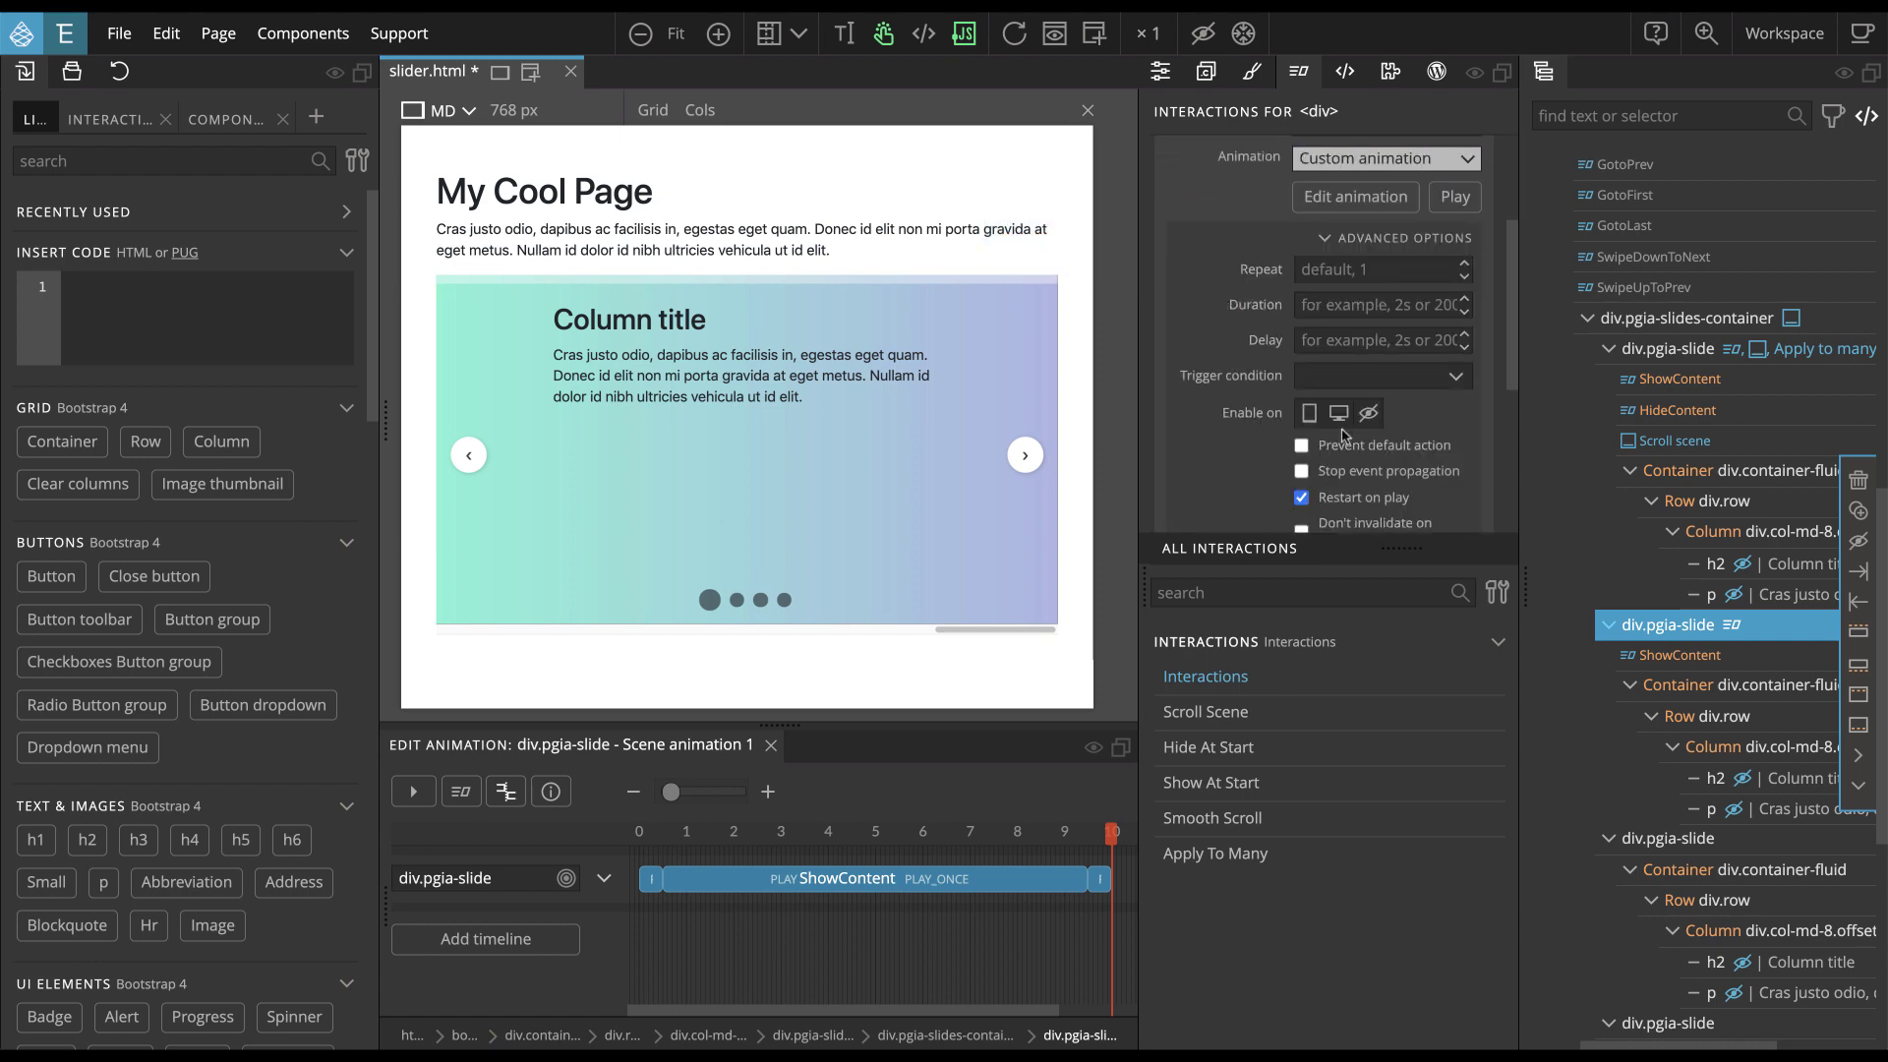
scroll(1344, 433, down, 1)
scroll(1323, 452, down, 1)
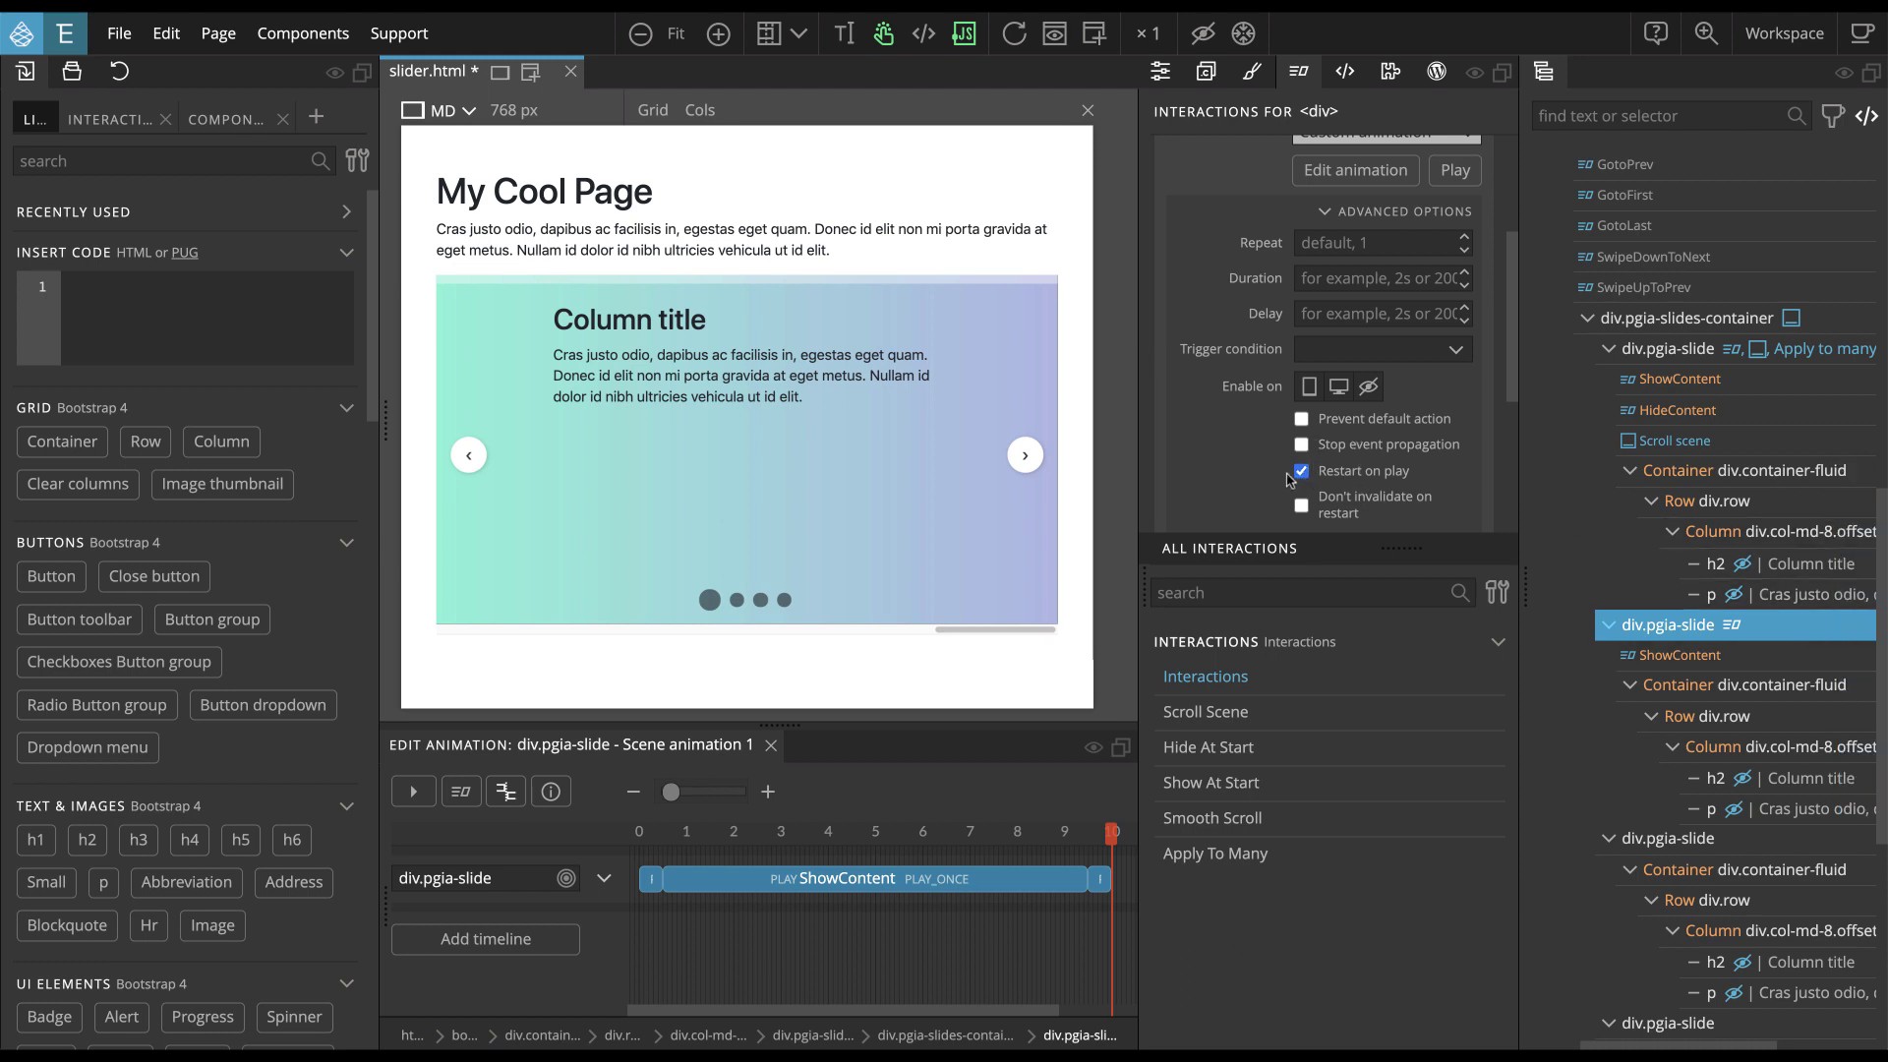
Edit the second slide's ShowContent animation and add a set transition at position 0 with Y -100 for the title and paragraph
scroll(1294, 492, up, 1)
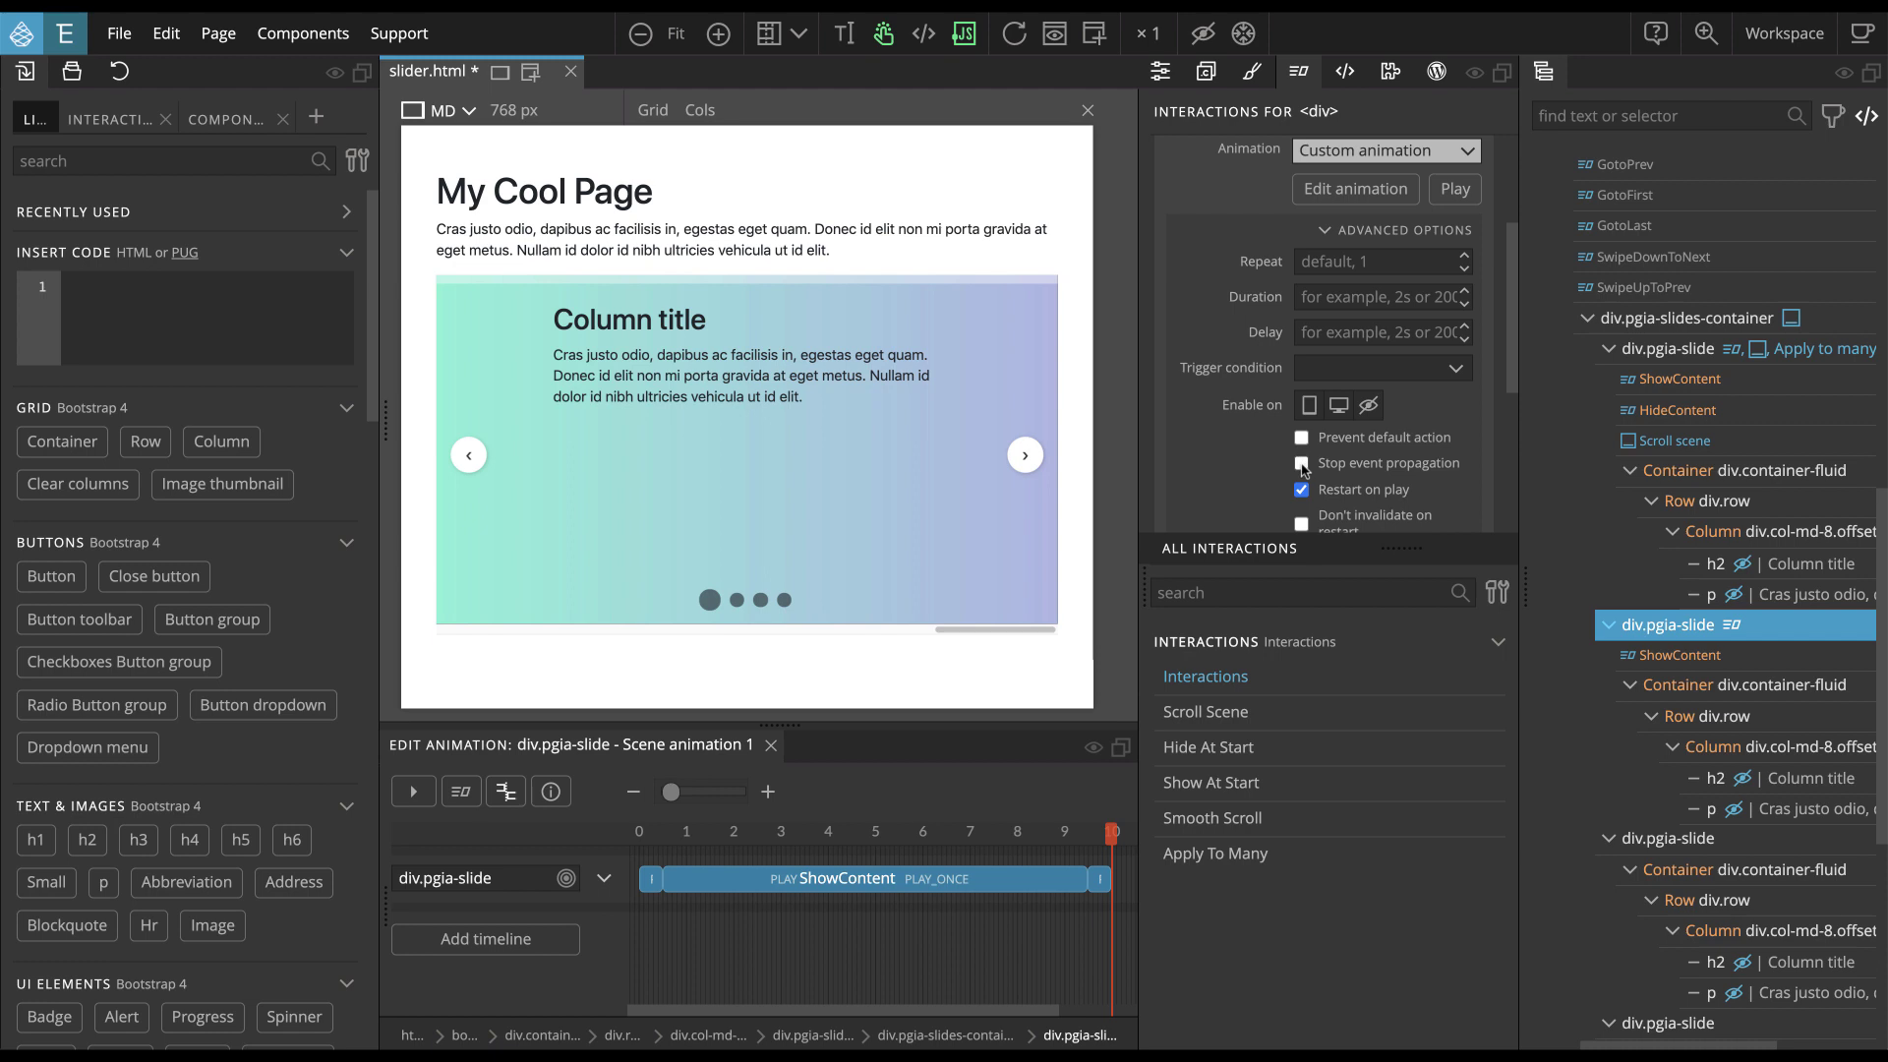
scroll(1308, 442, up, 2)
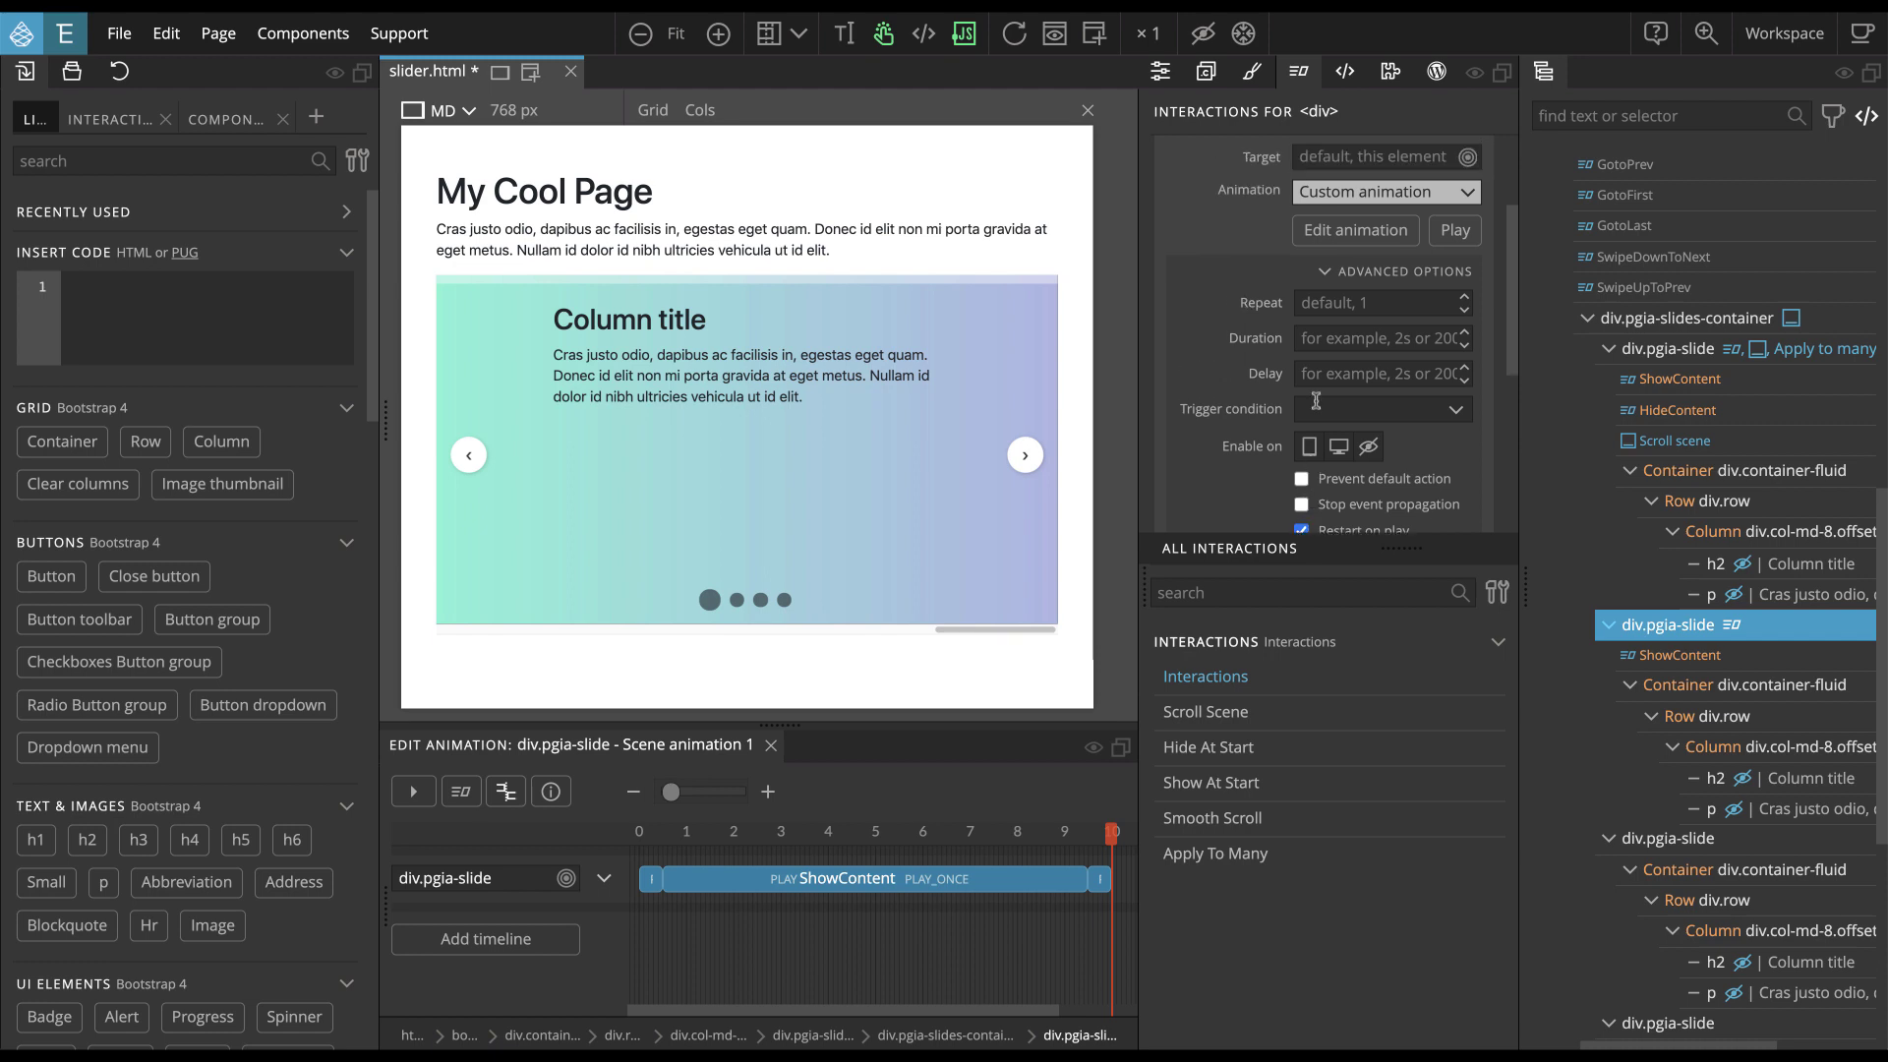
click(1343, 234)
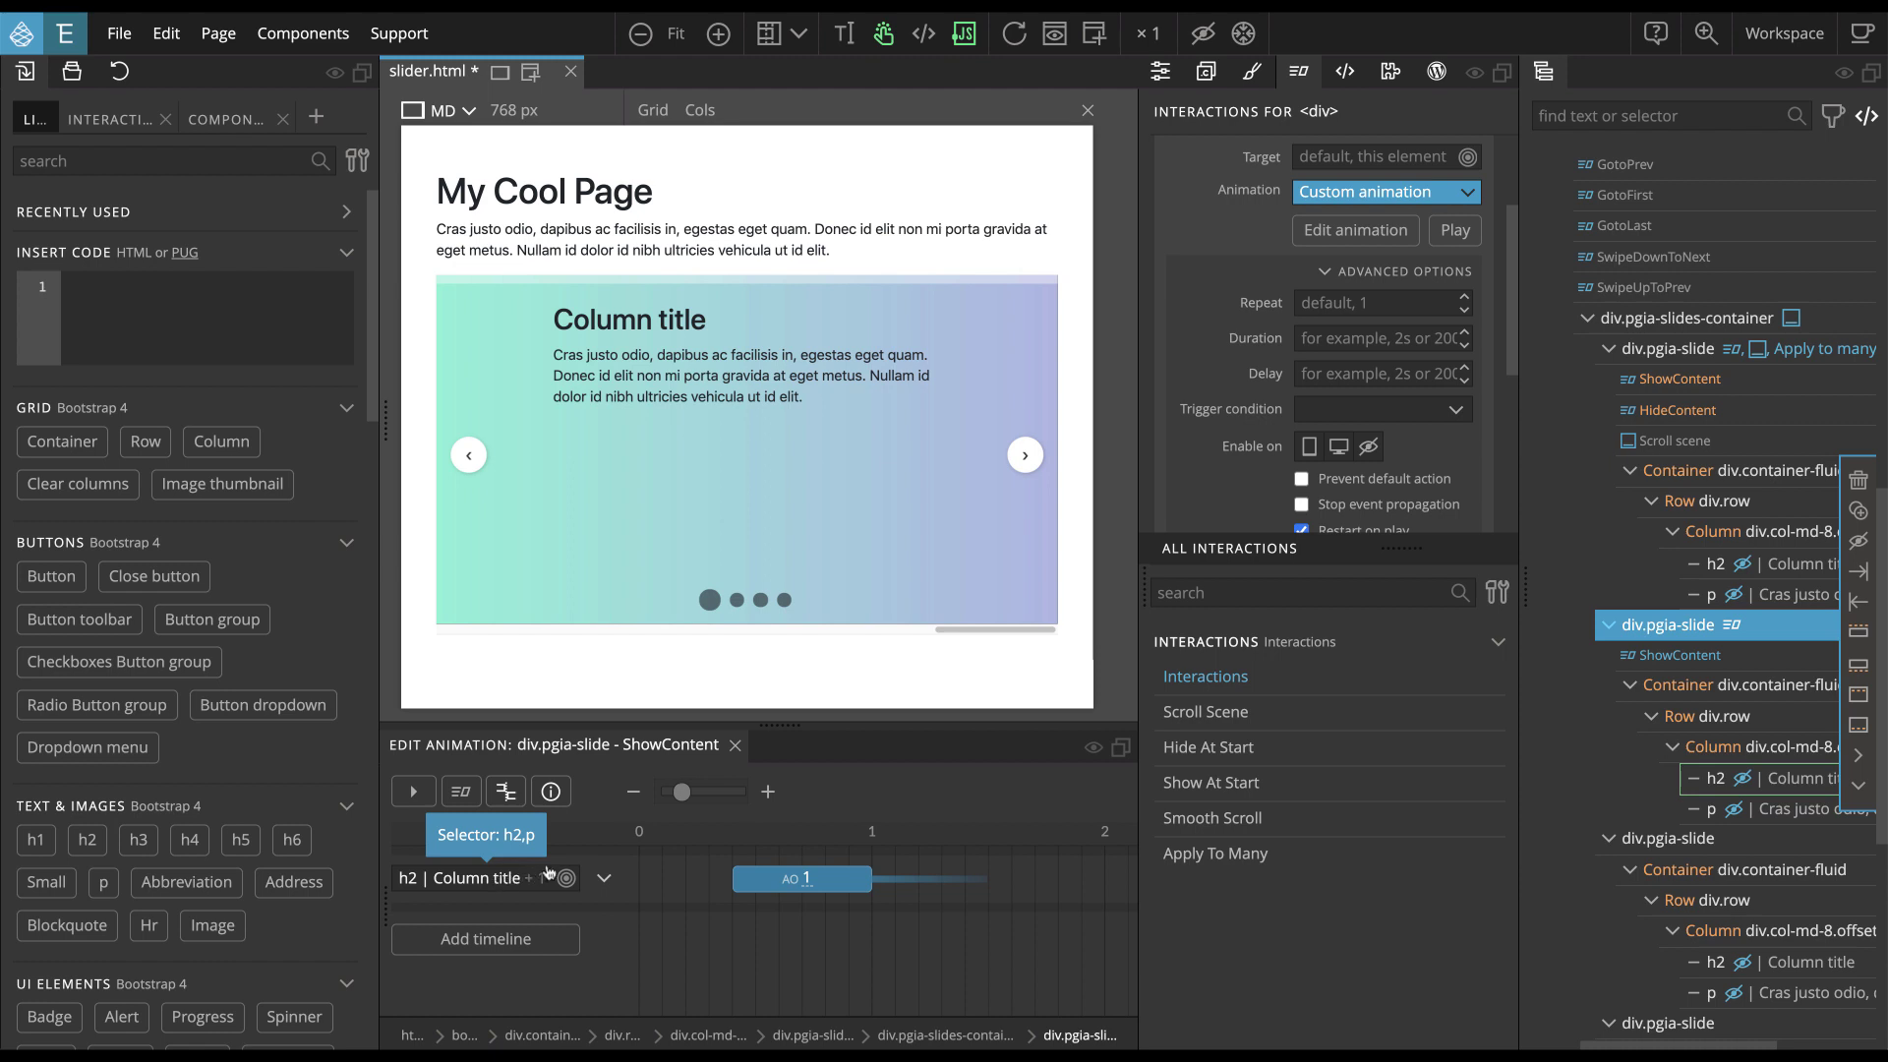
click(635, 865)
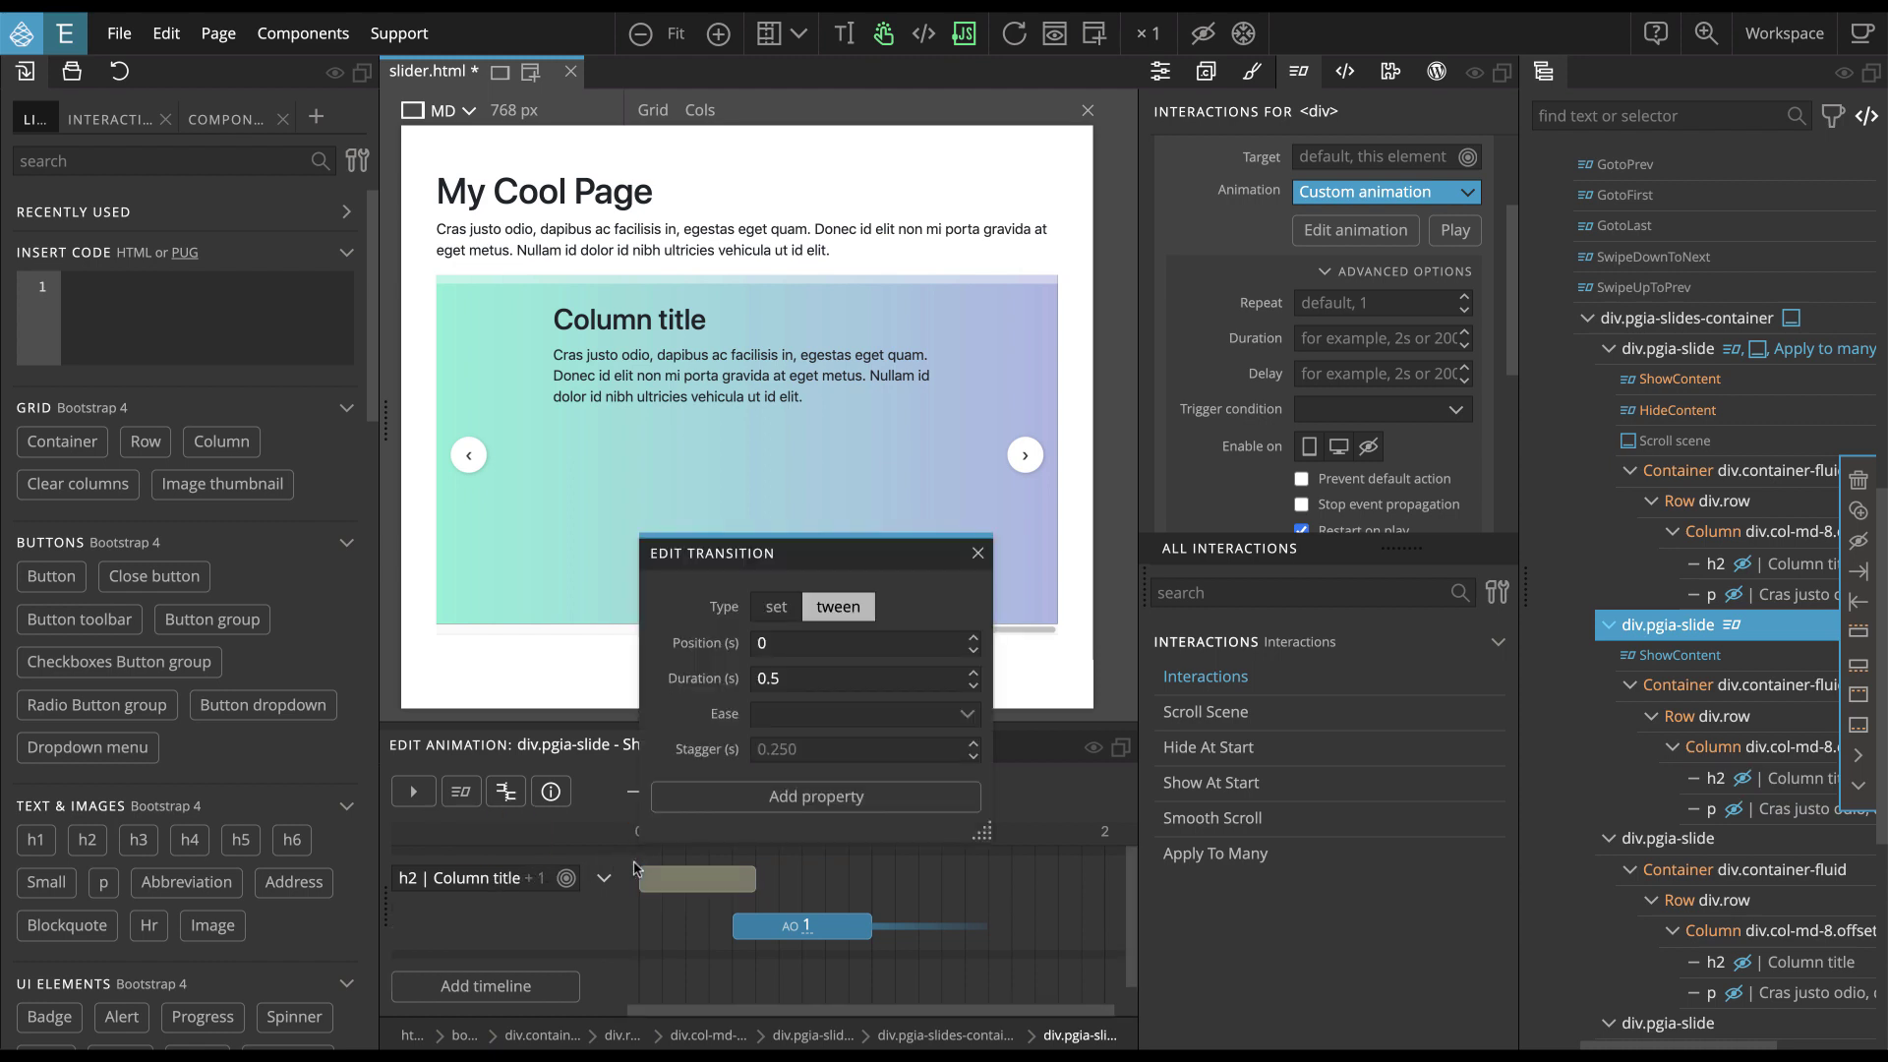
click(805, 797)
mouse_move(716, 482)
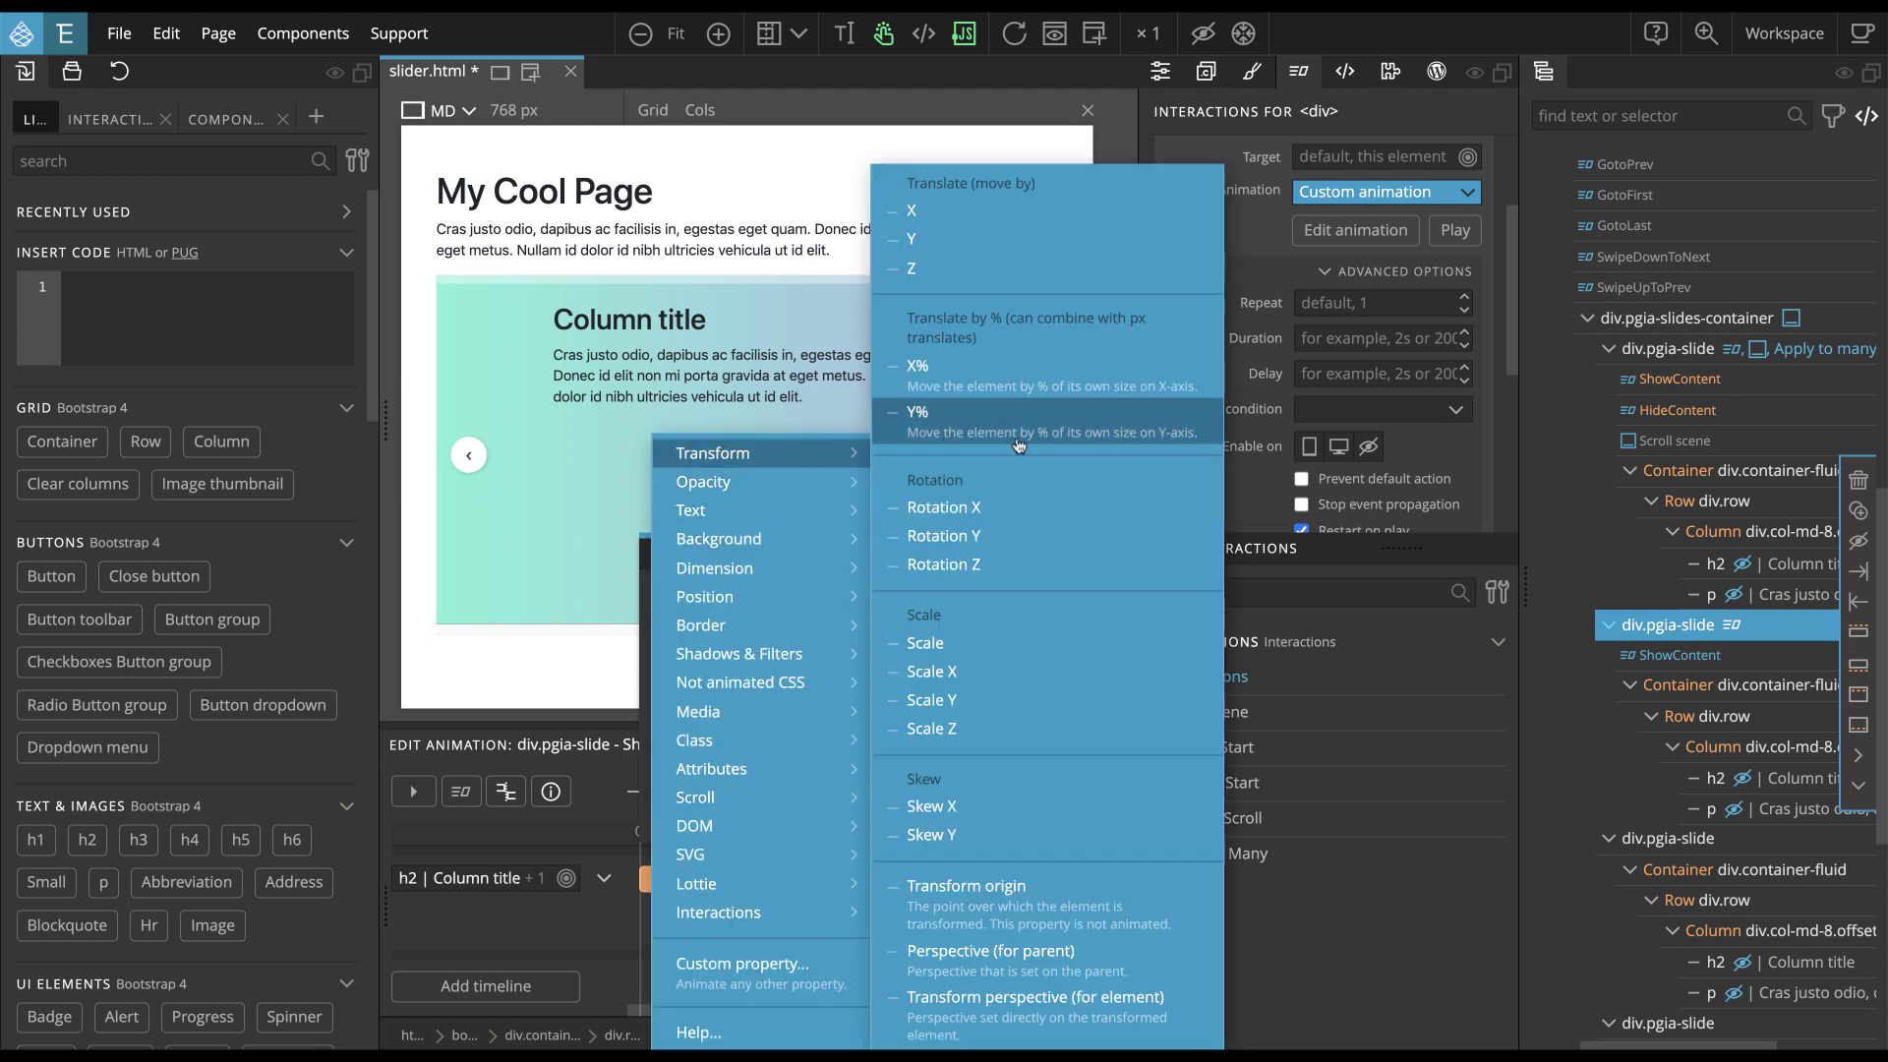
click(940, 244)
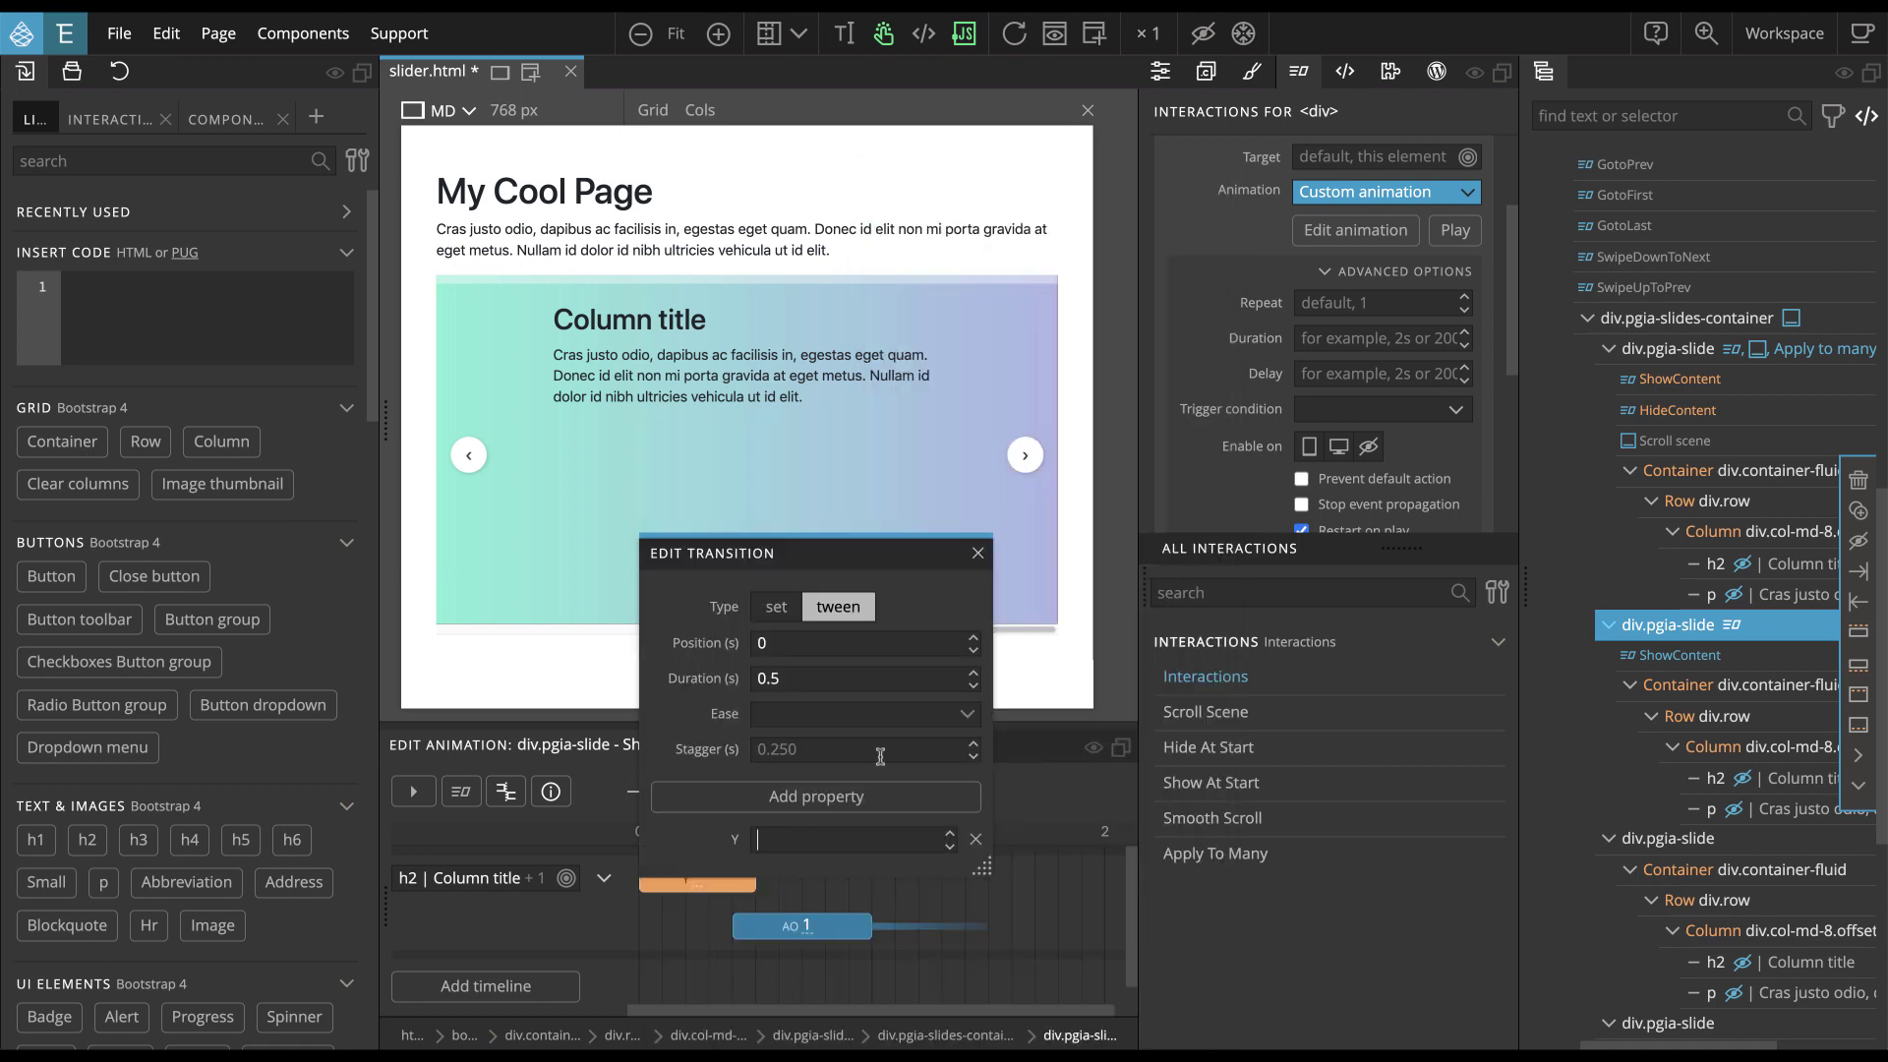
text(-100)
click(776, 609)
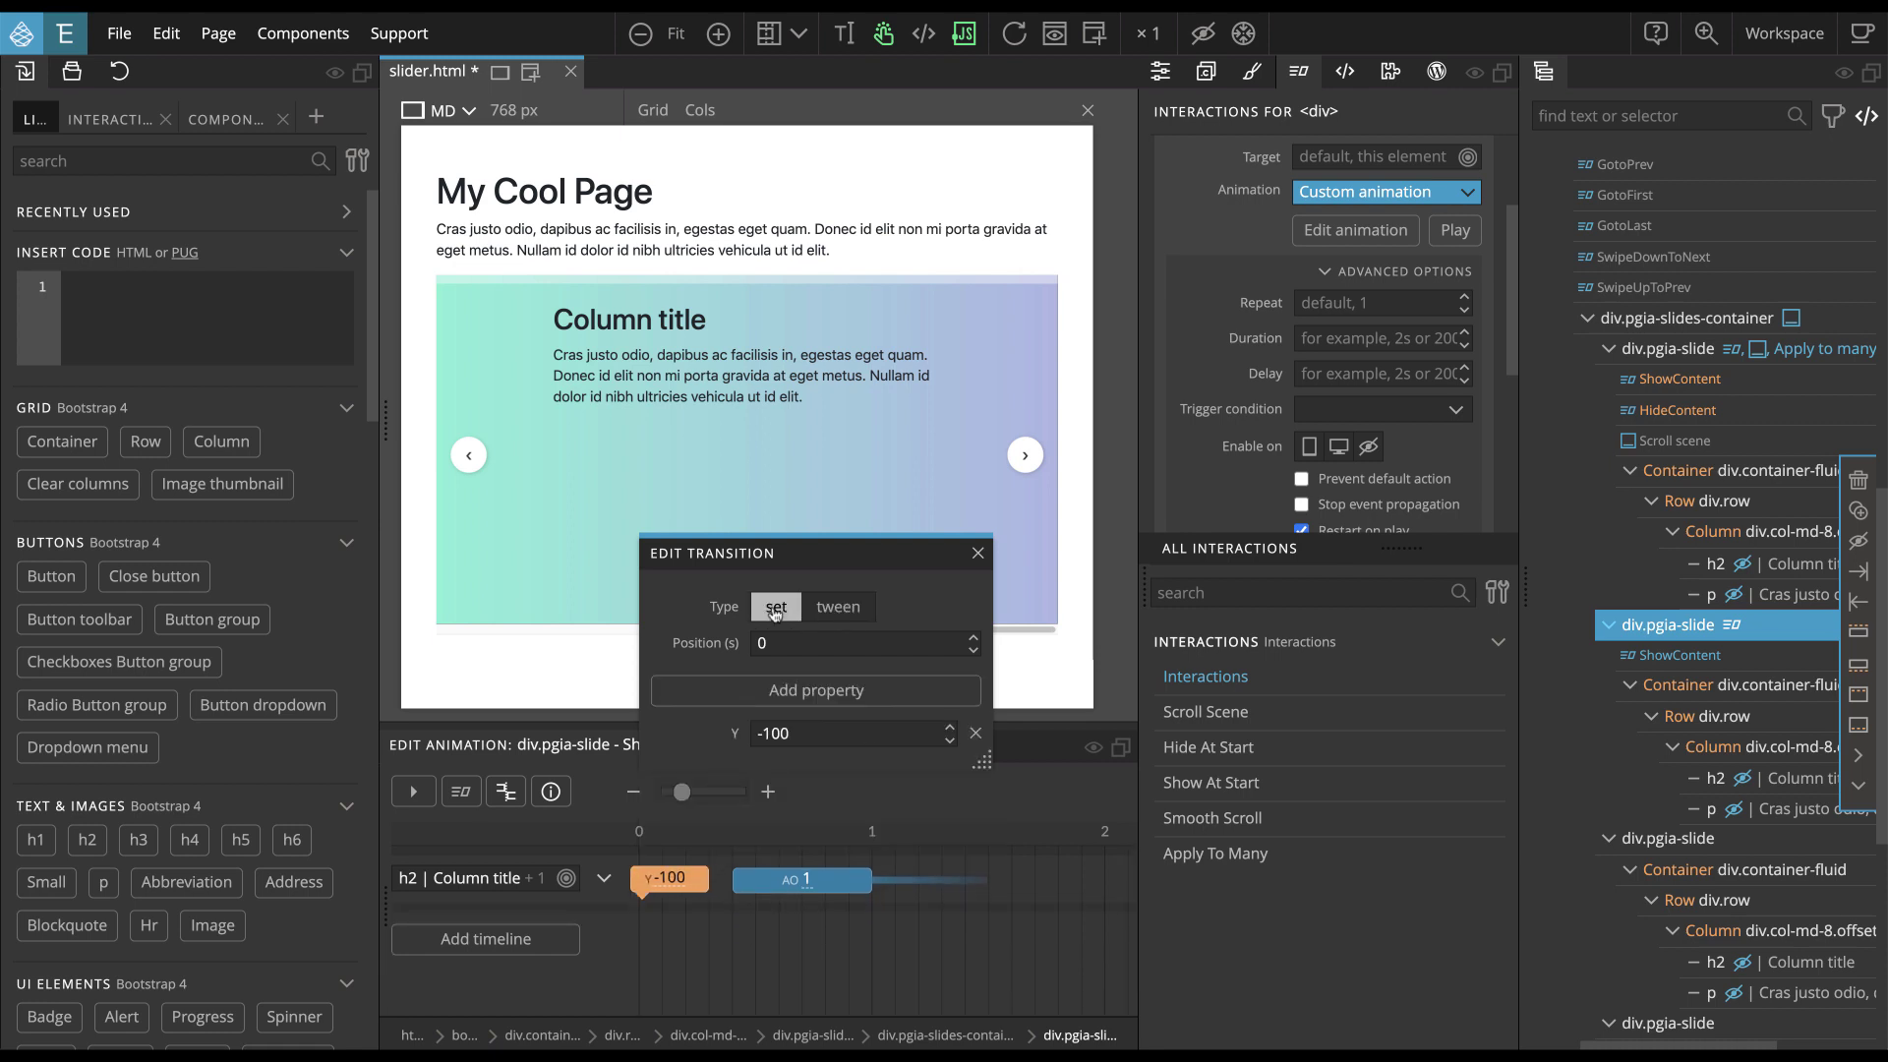
click(978, 555)
Add a Y property of 0 to ShowContent's opacity tween, refresh the page view and advance to the second slide to test it
right_click(833, 888)
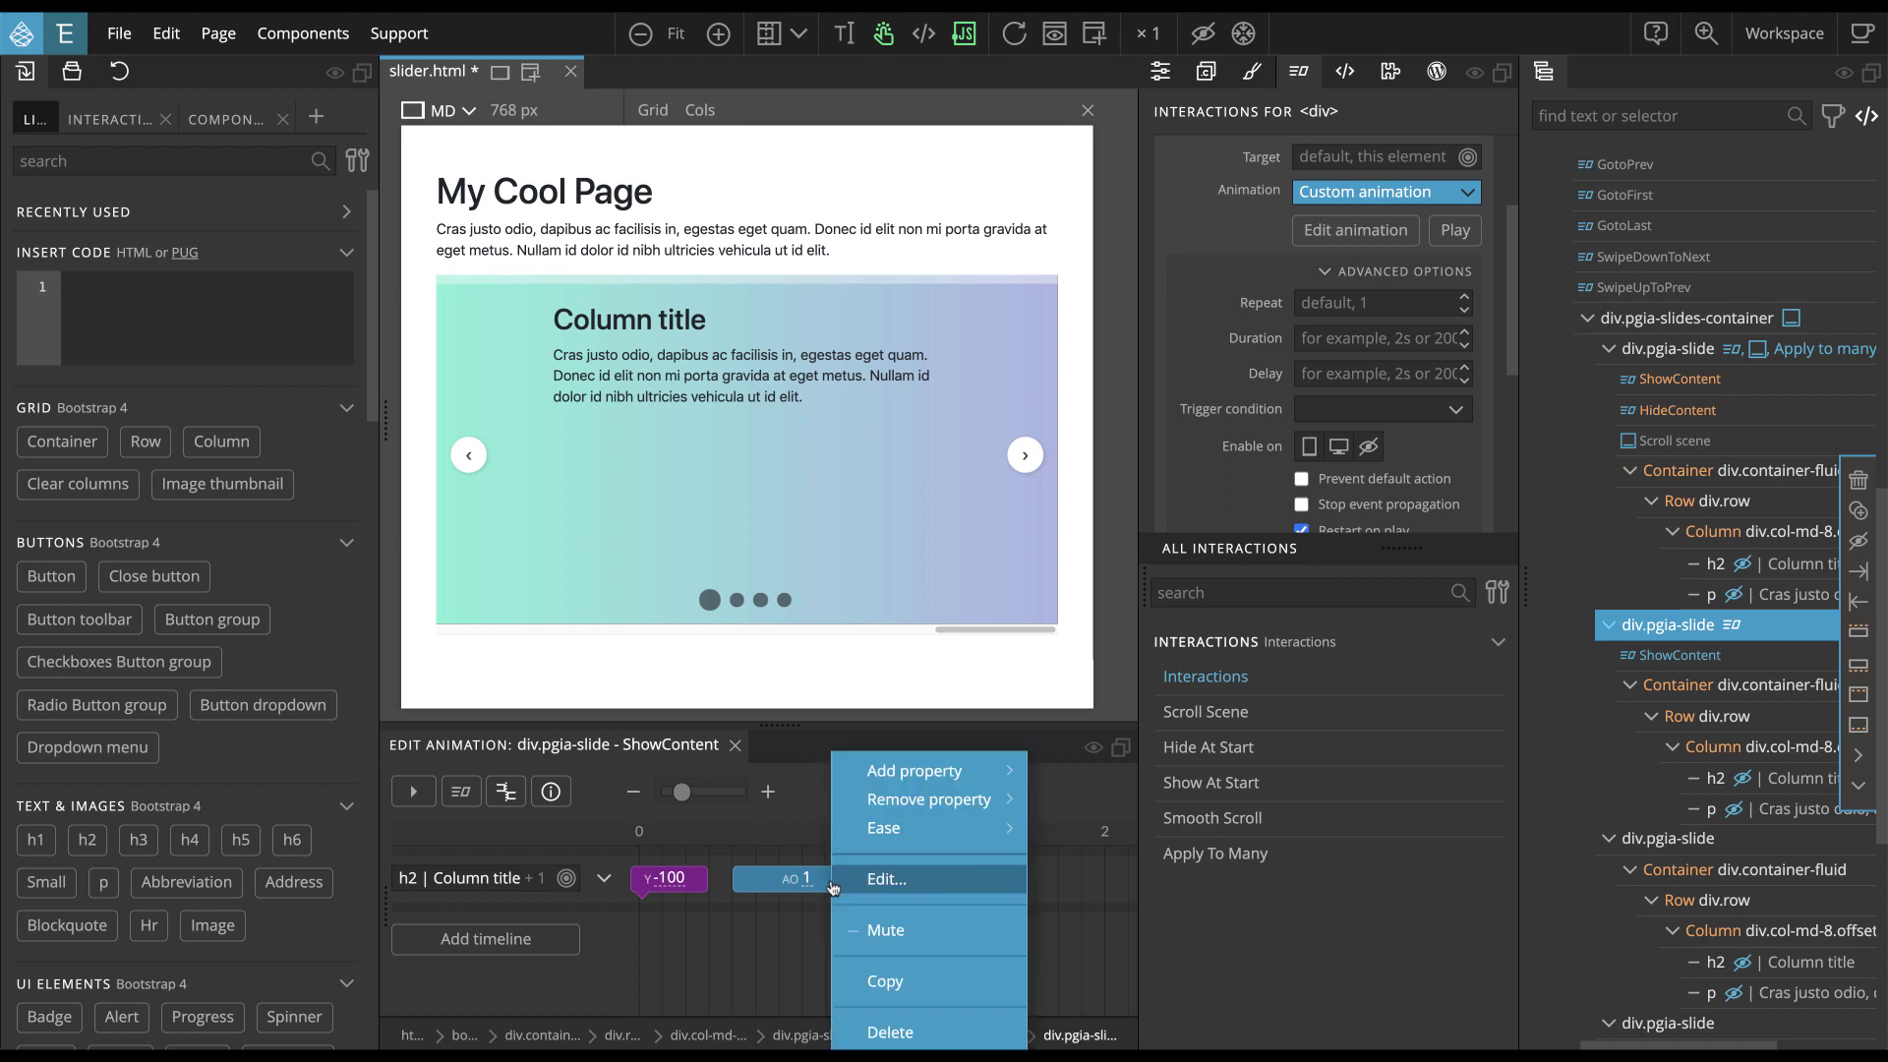
mouse_move(909, 777)
mouse_move(1062, 762)
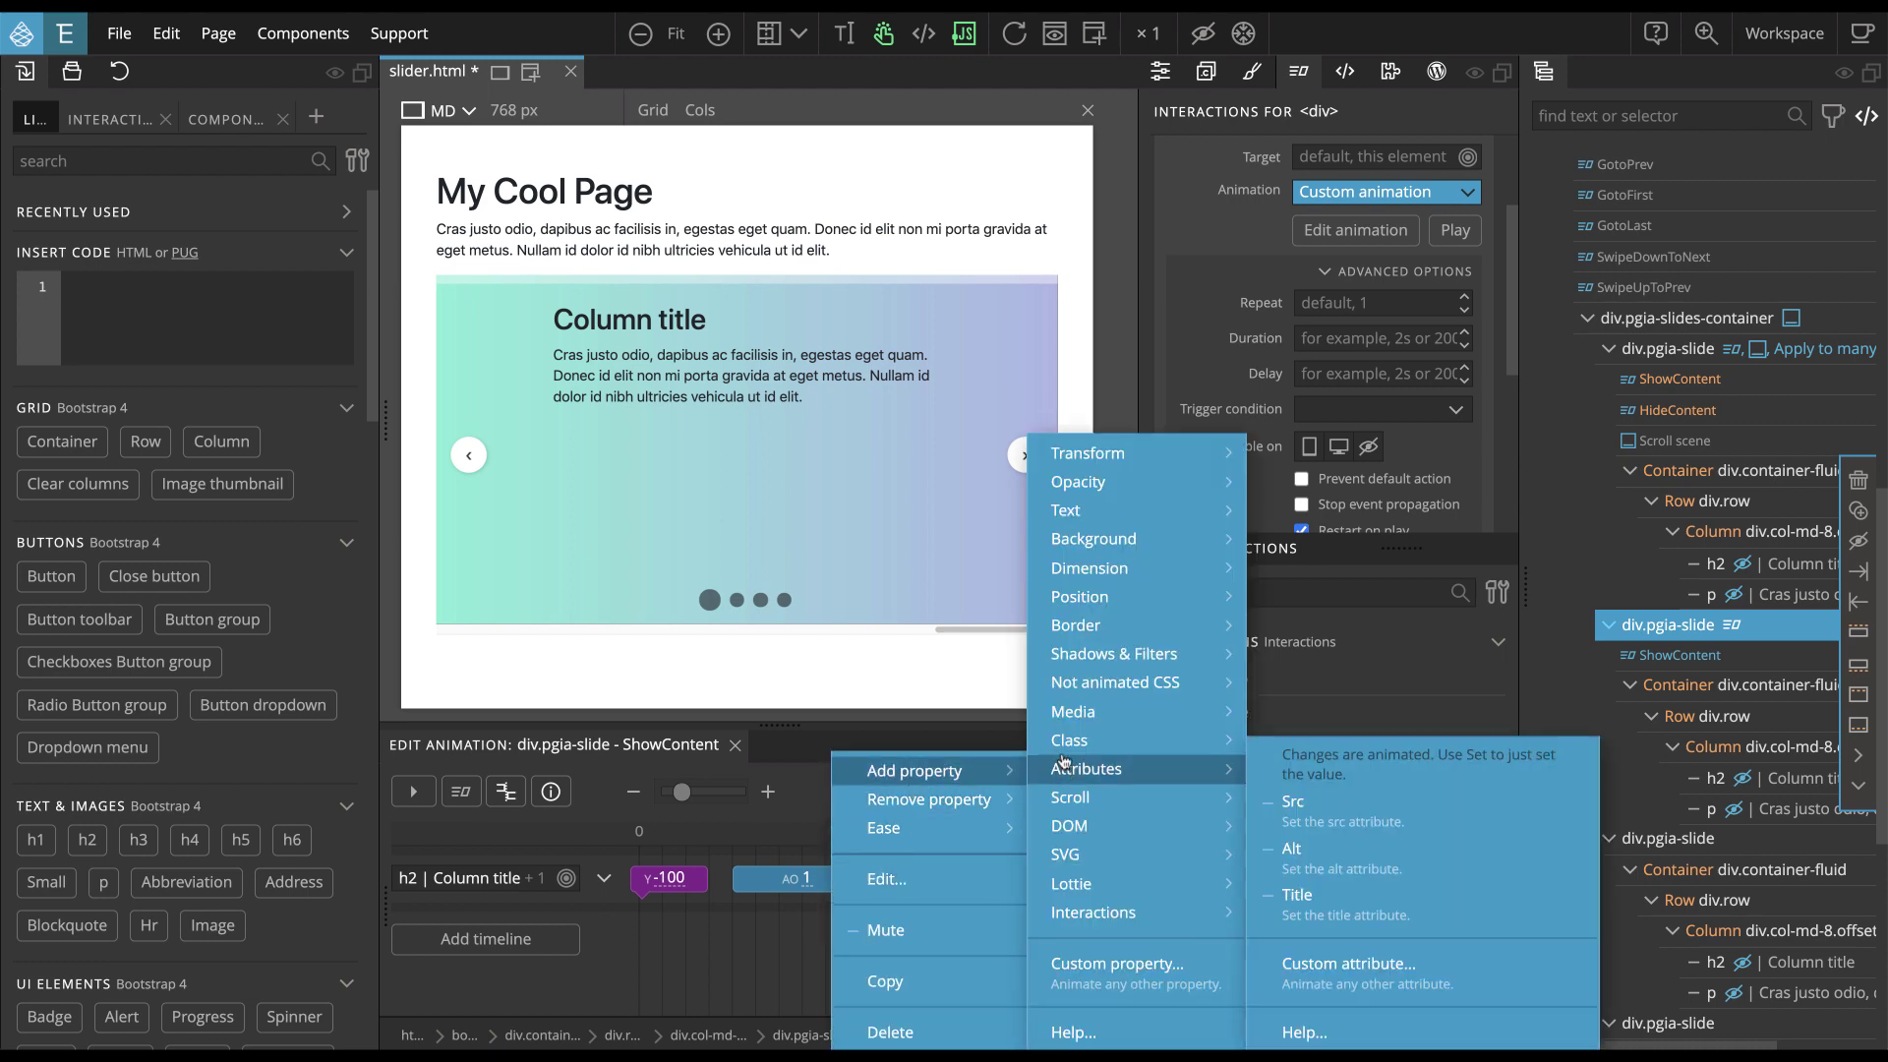
mouse_move(1179, 454)
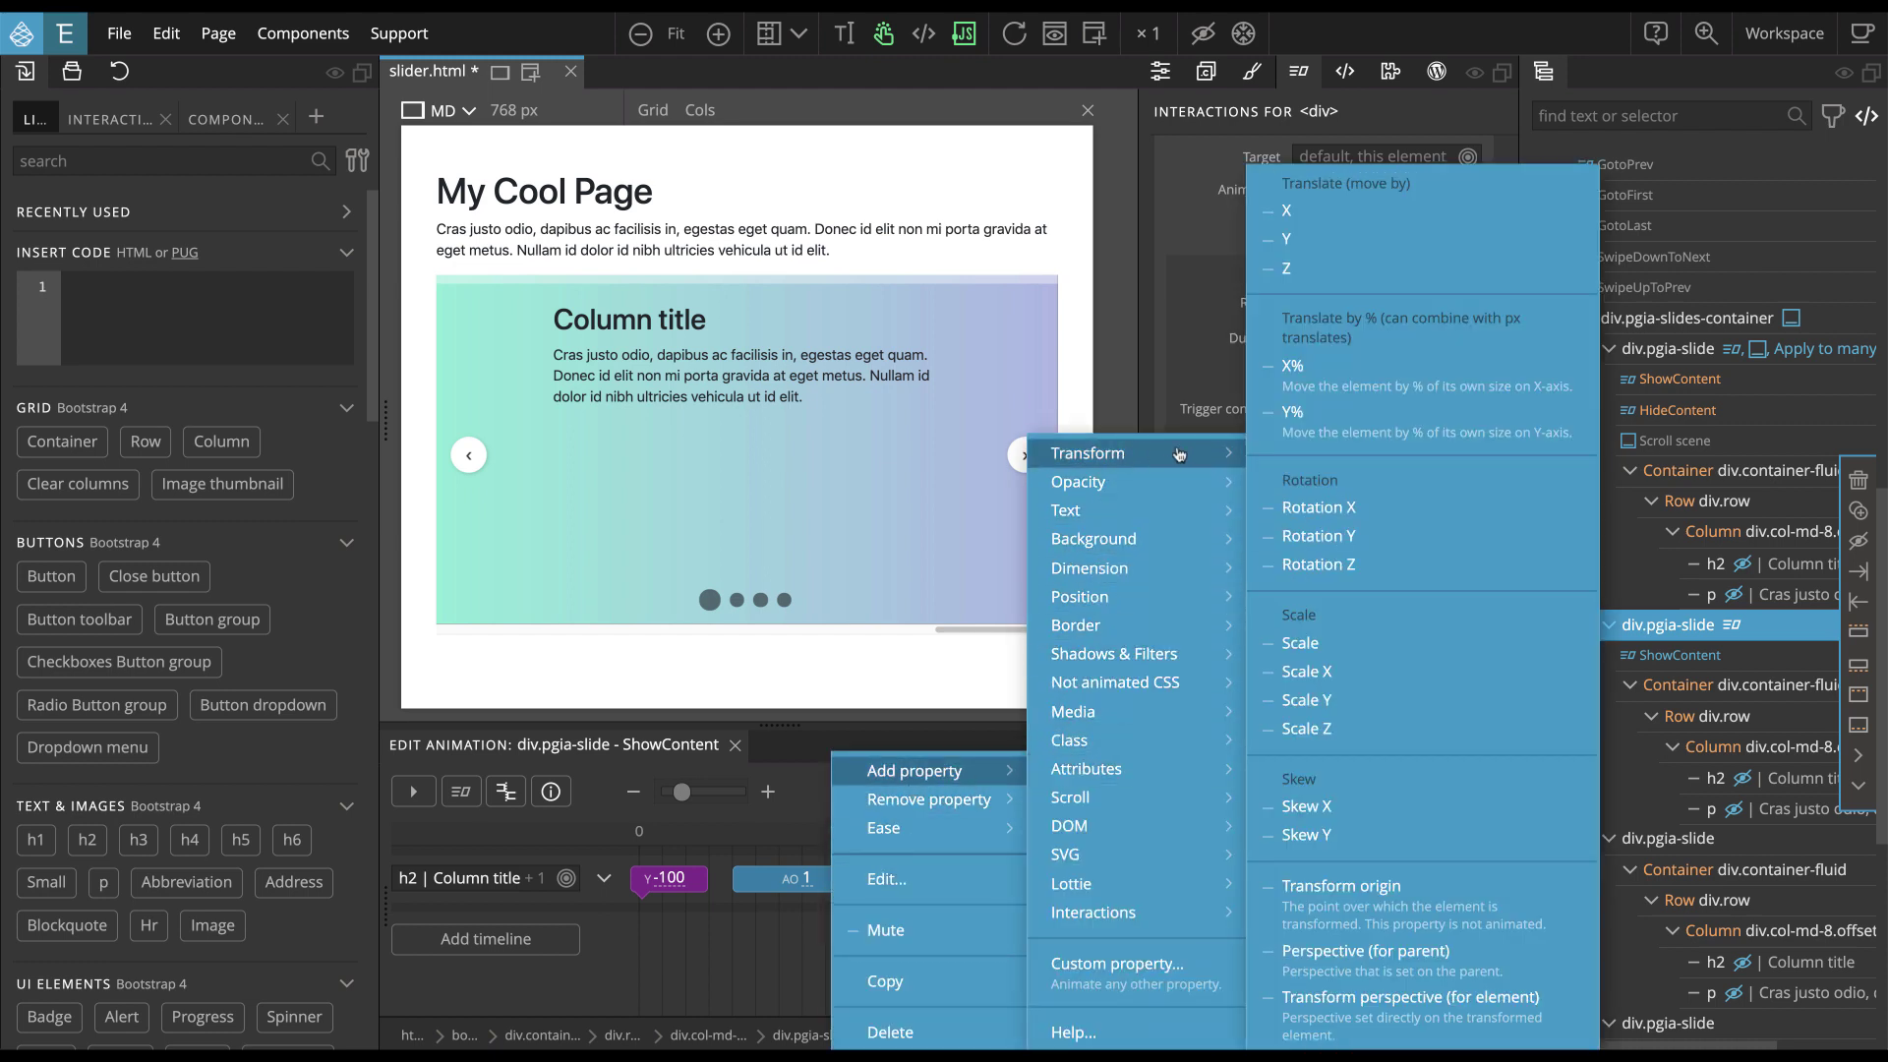
click(1298, 239)
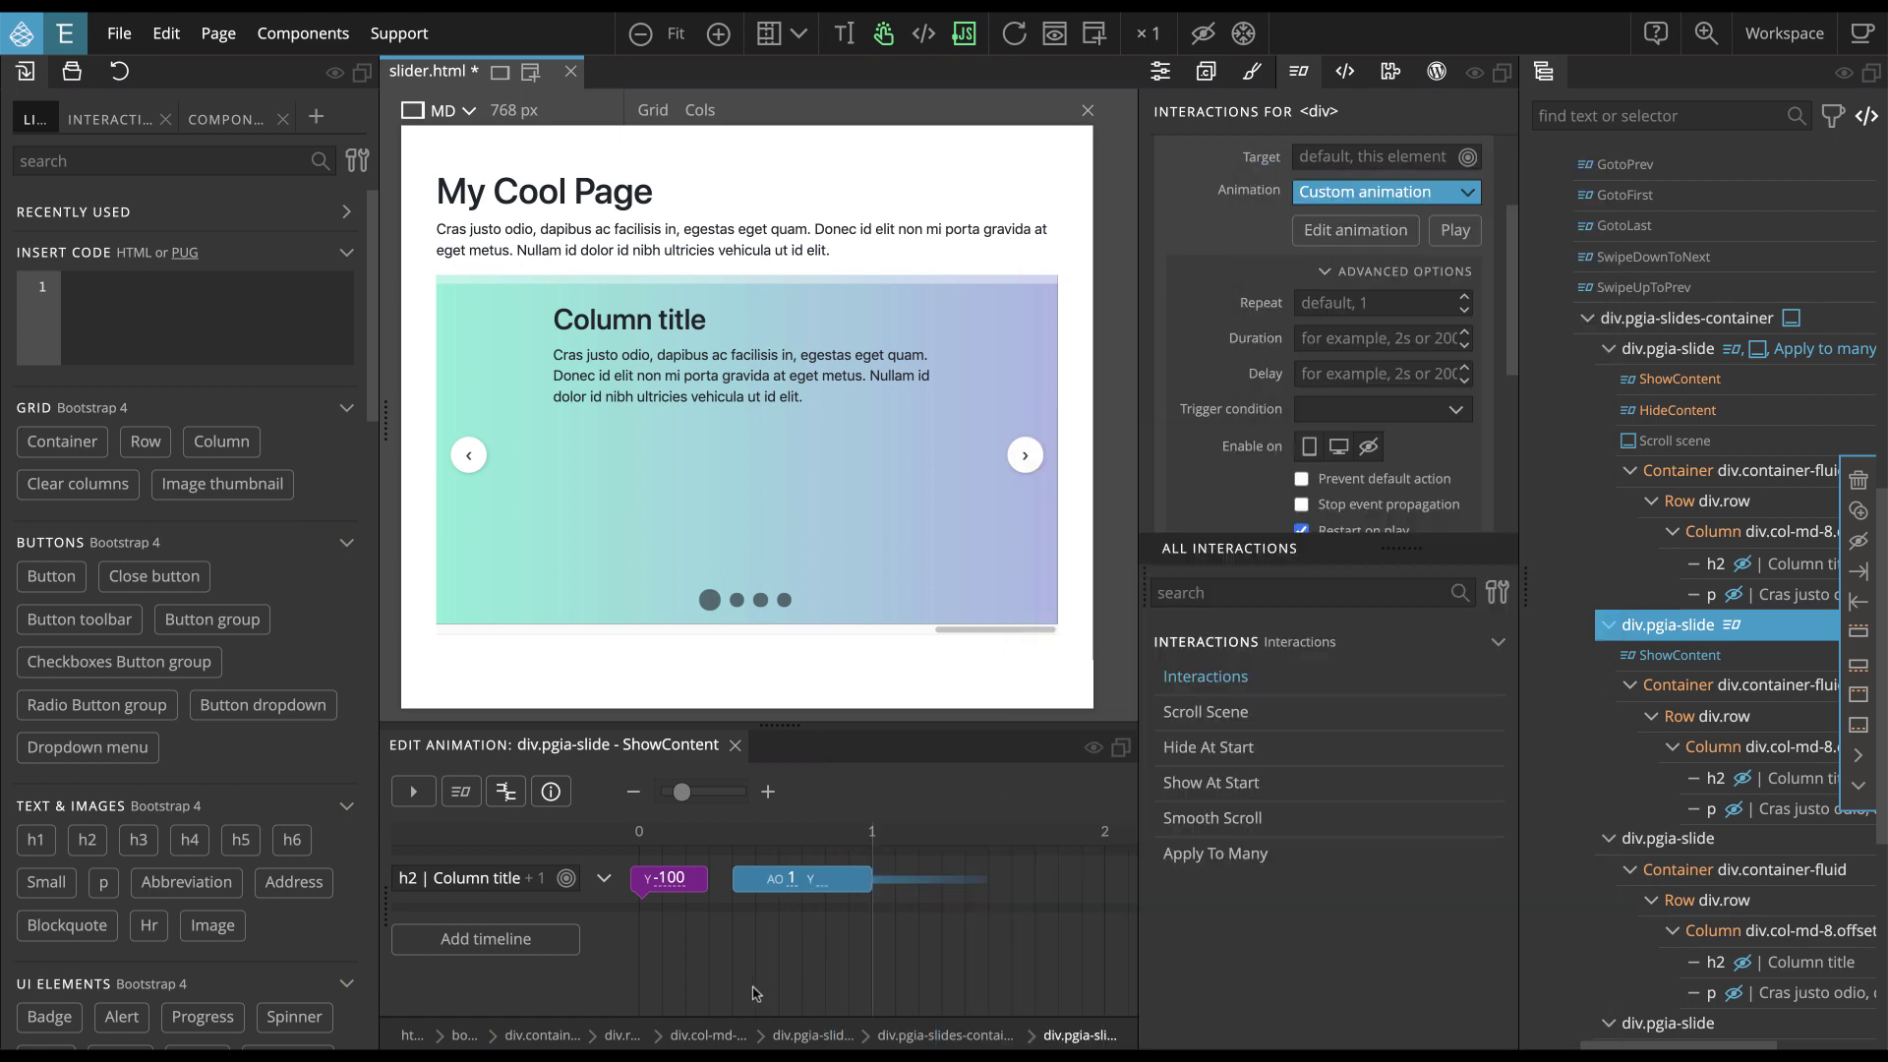
drag(819, 881, 842, 881)
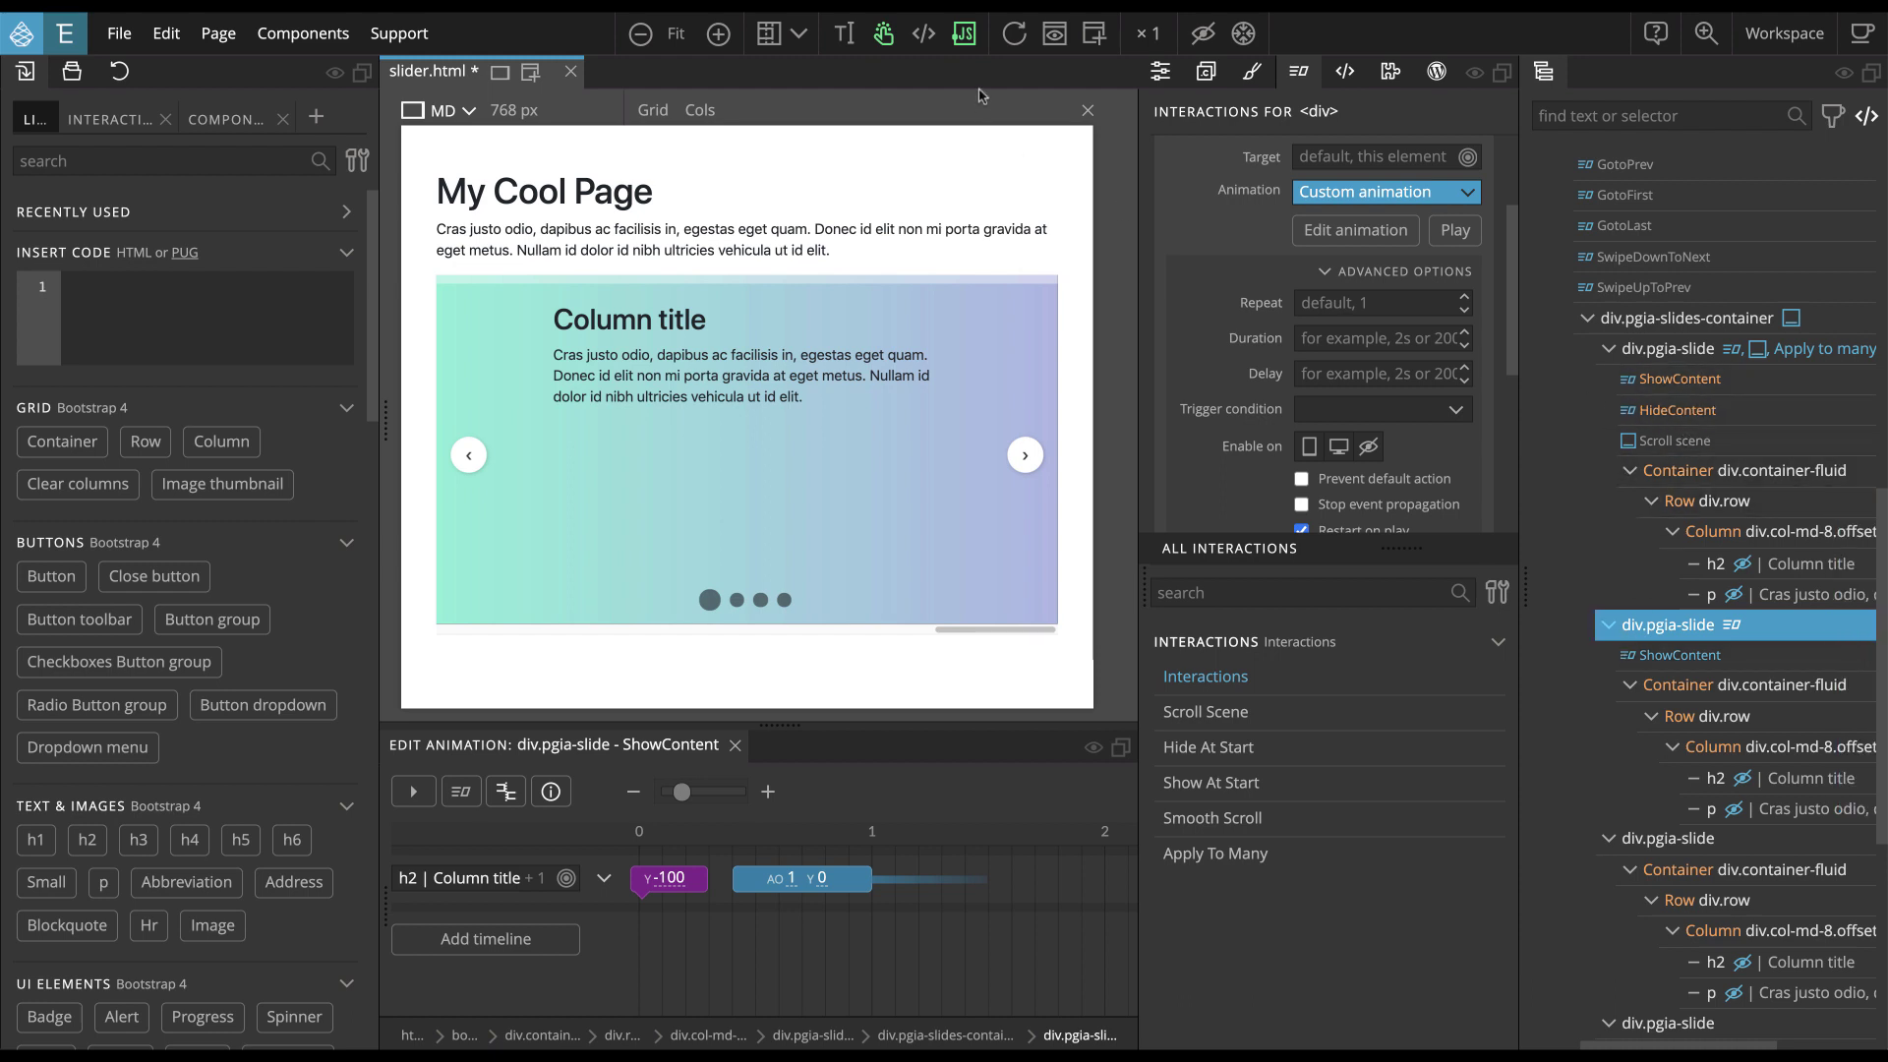
click(1014, 35)
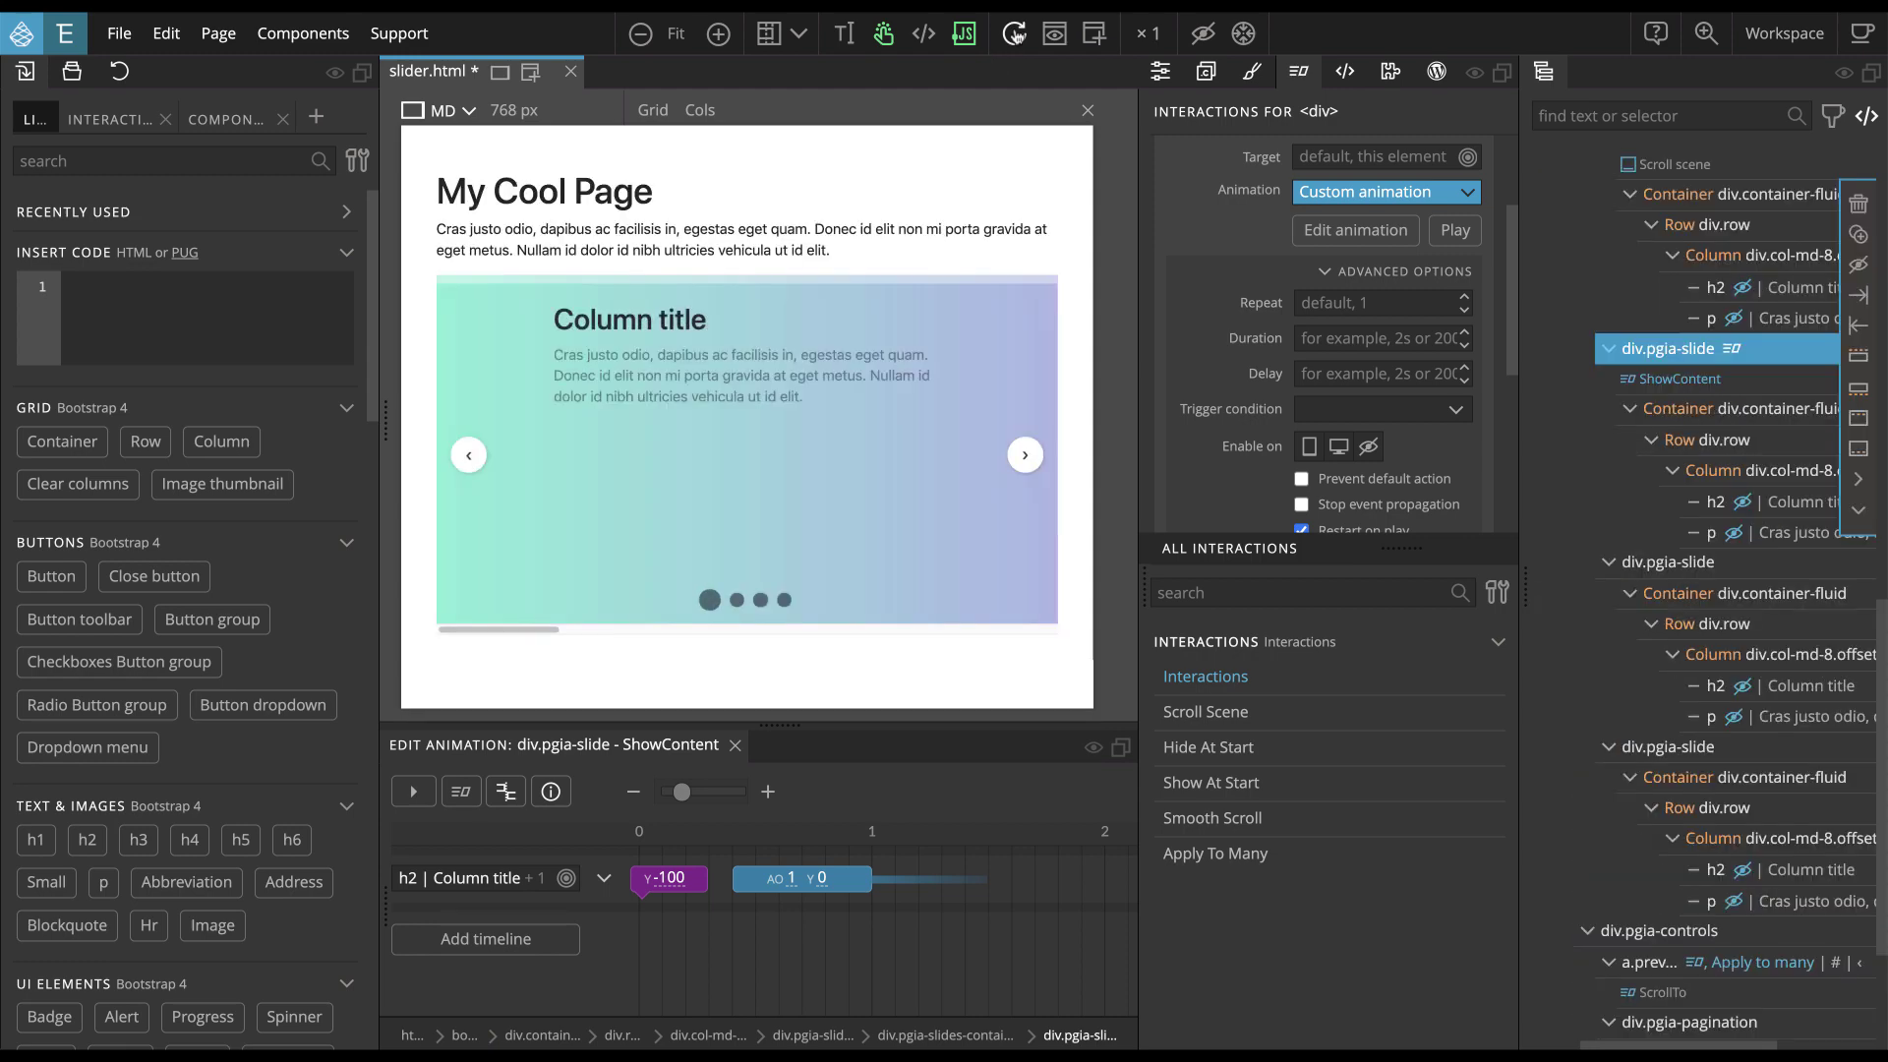
click(1026, 457)
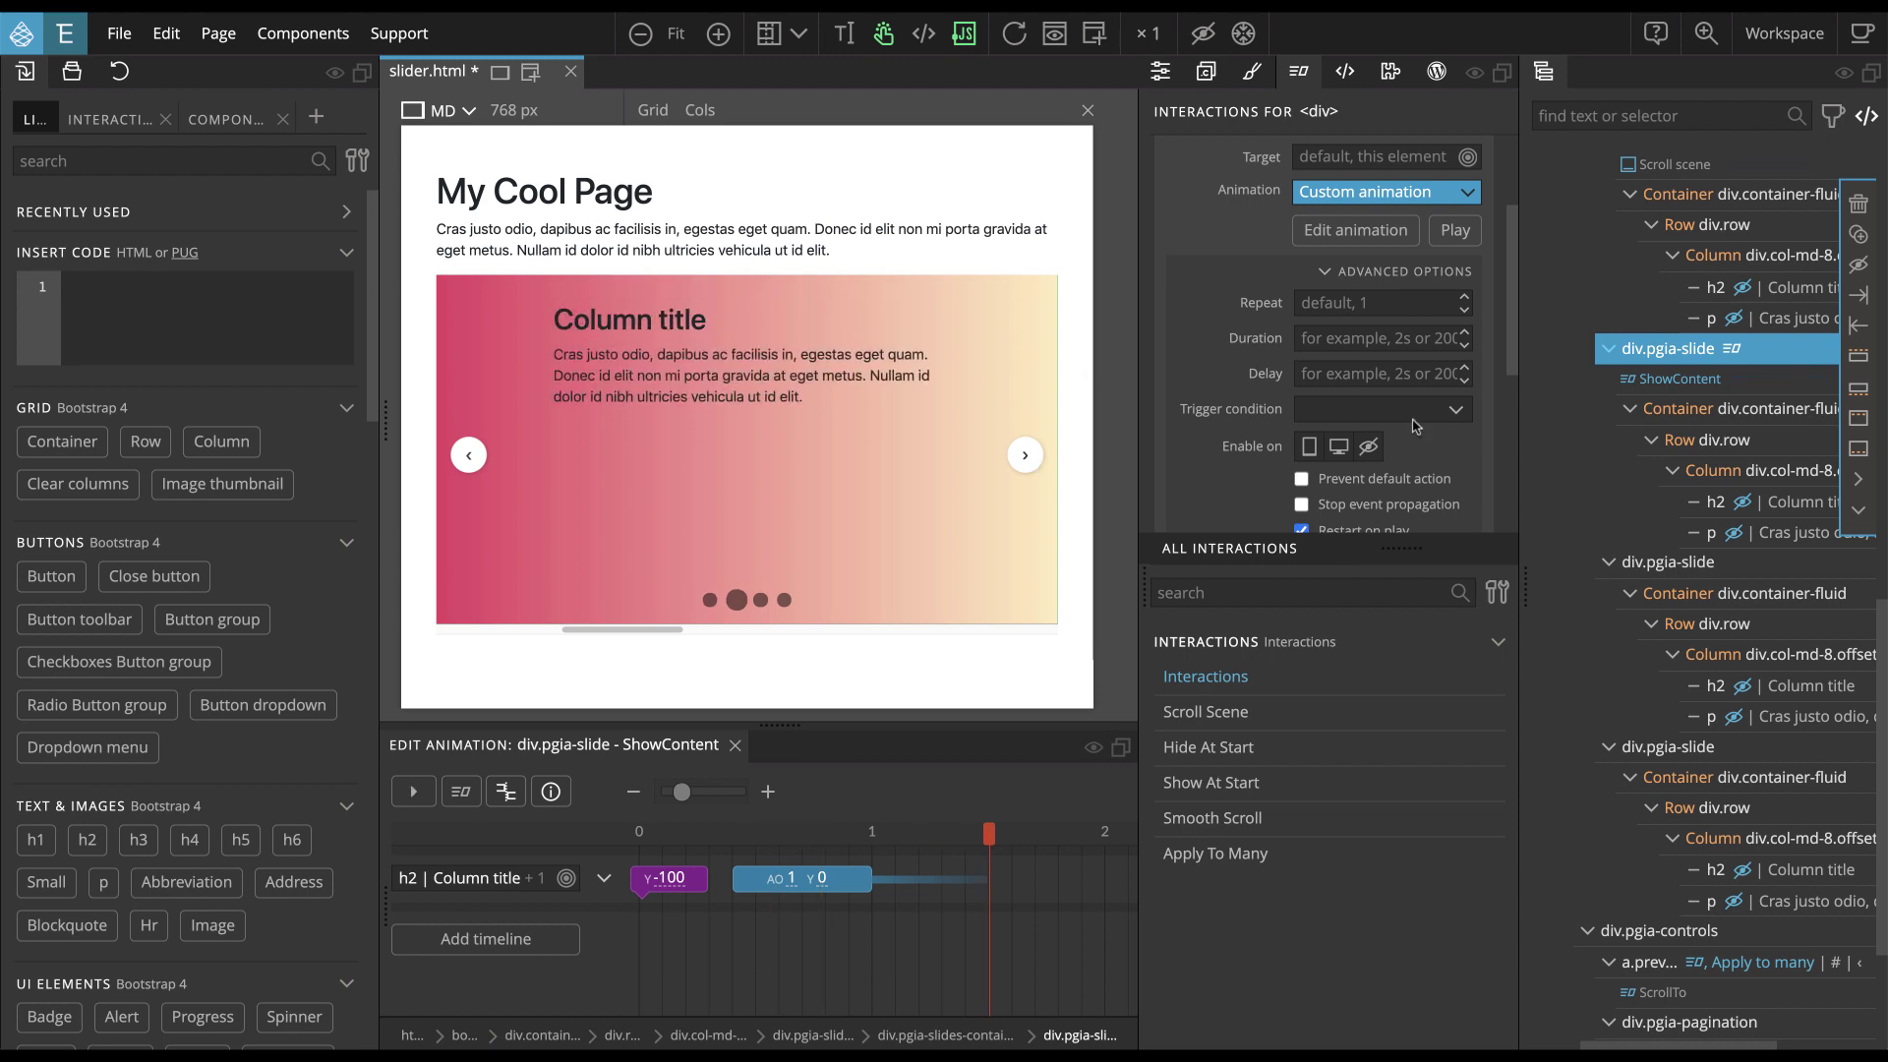
Turn off Disable in Pinegrow for the slider's AutoPlay interaction and review the UserActive and UserInactive animations
scroll(1715, 499, up, 1)
scroll(1716, 501, up, 1)
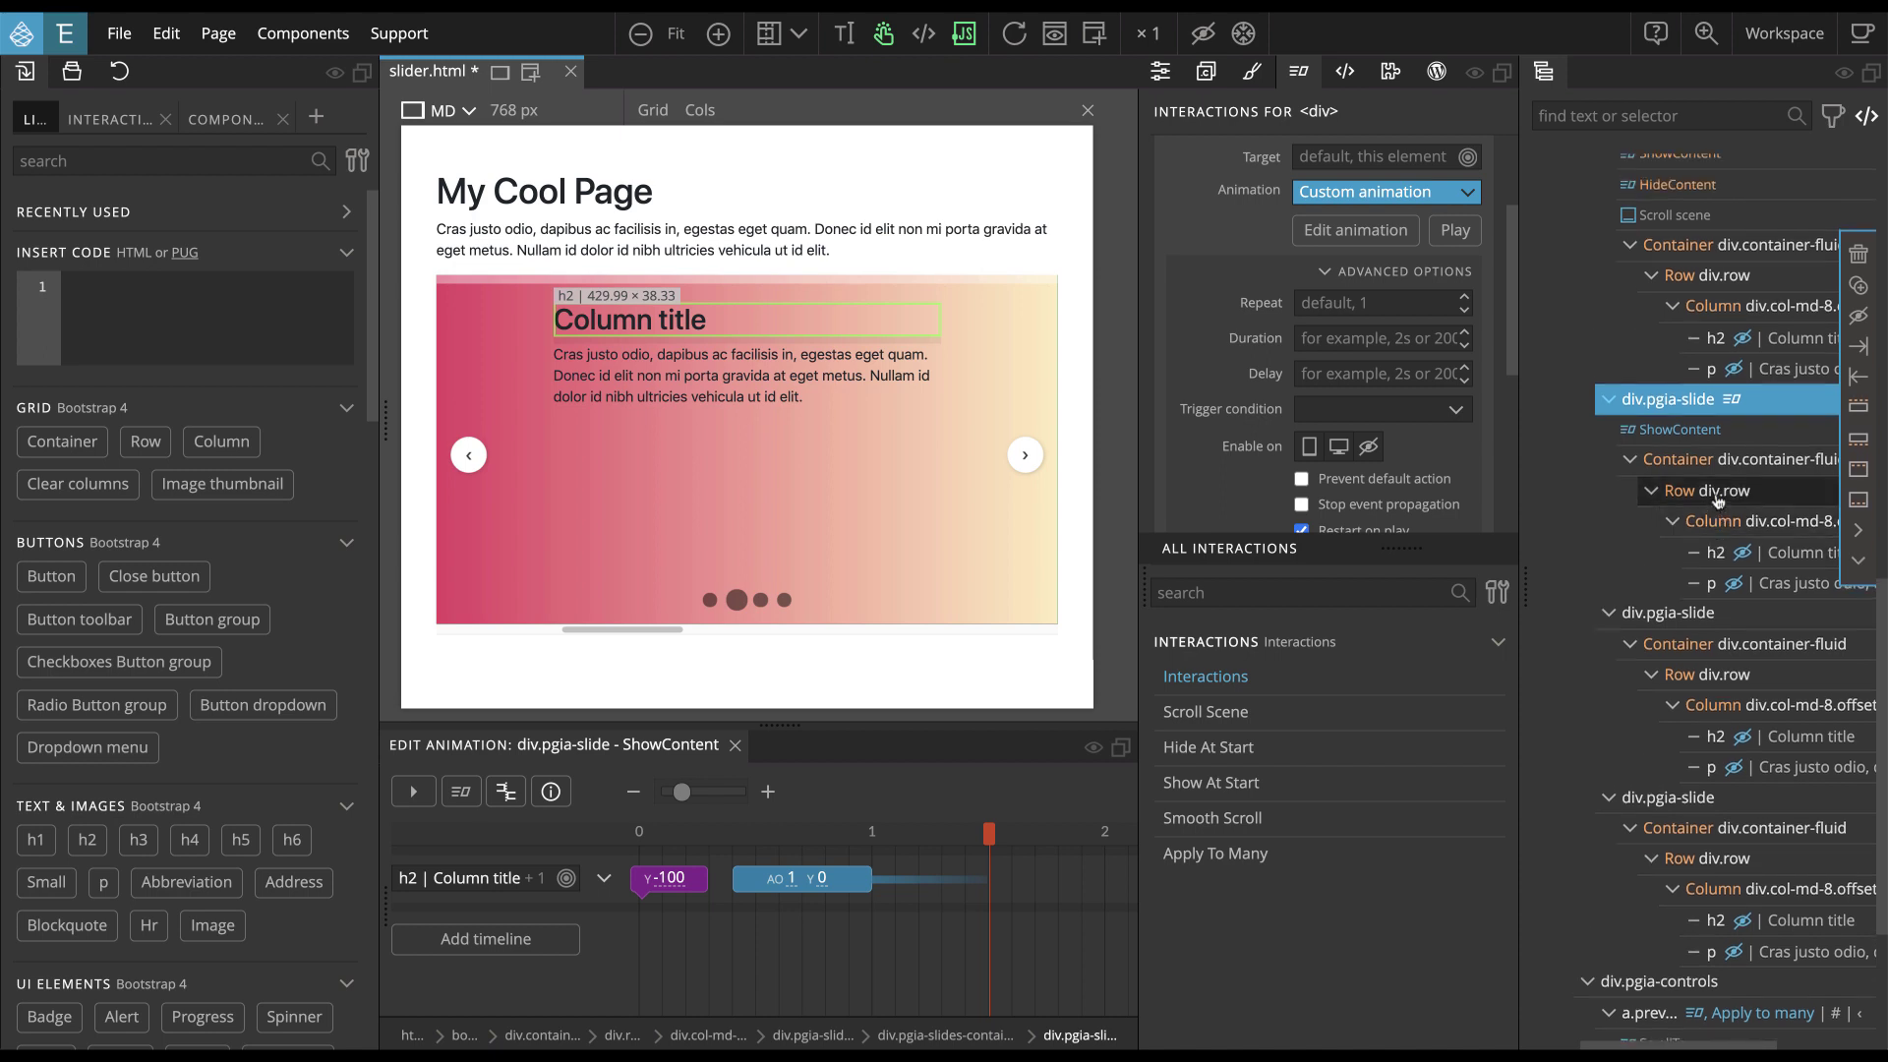
scroll(1717, 500, up, 8)
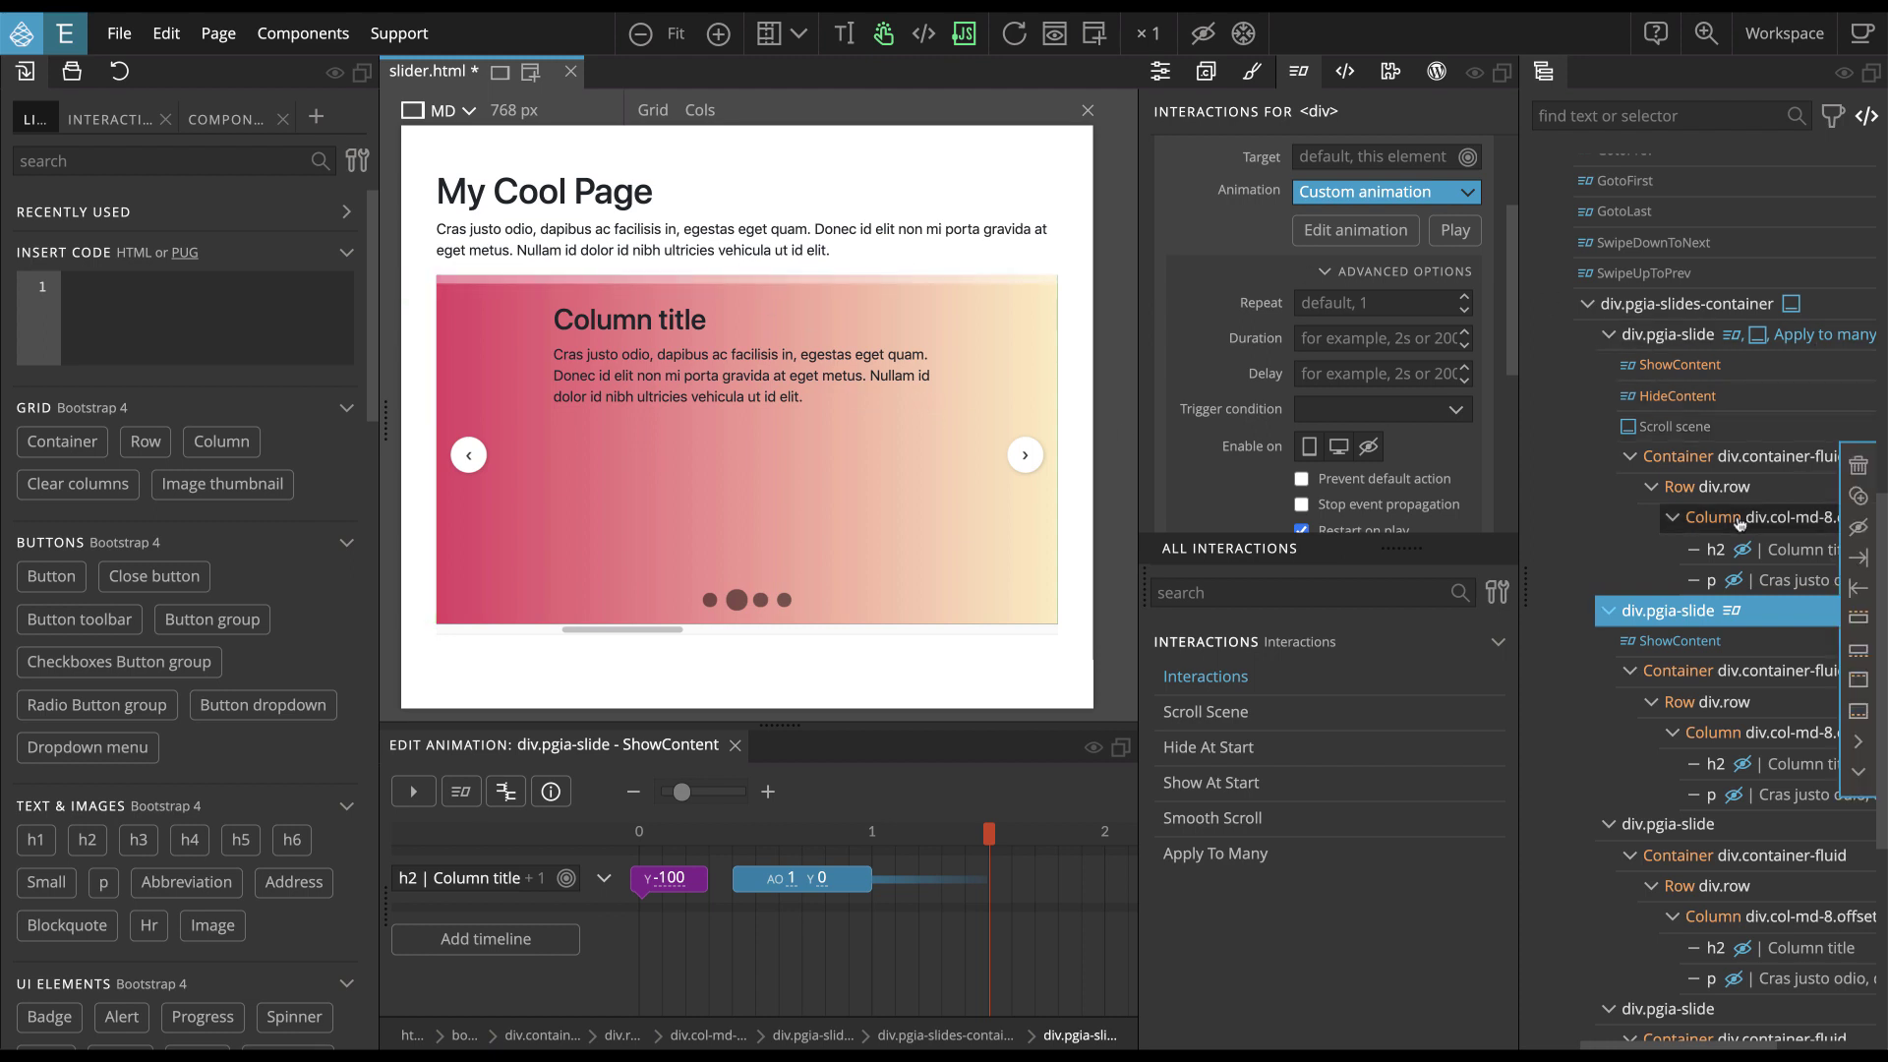
scroll(1723, 509, up, 4)
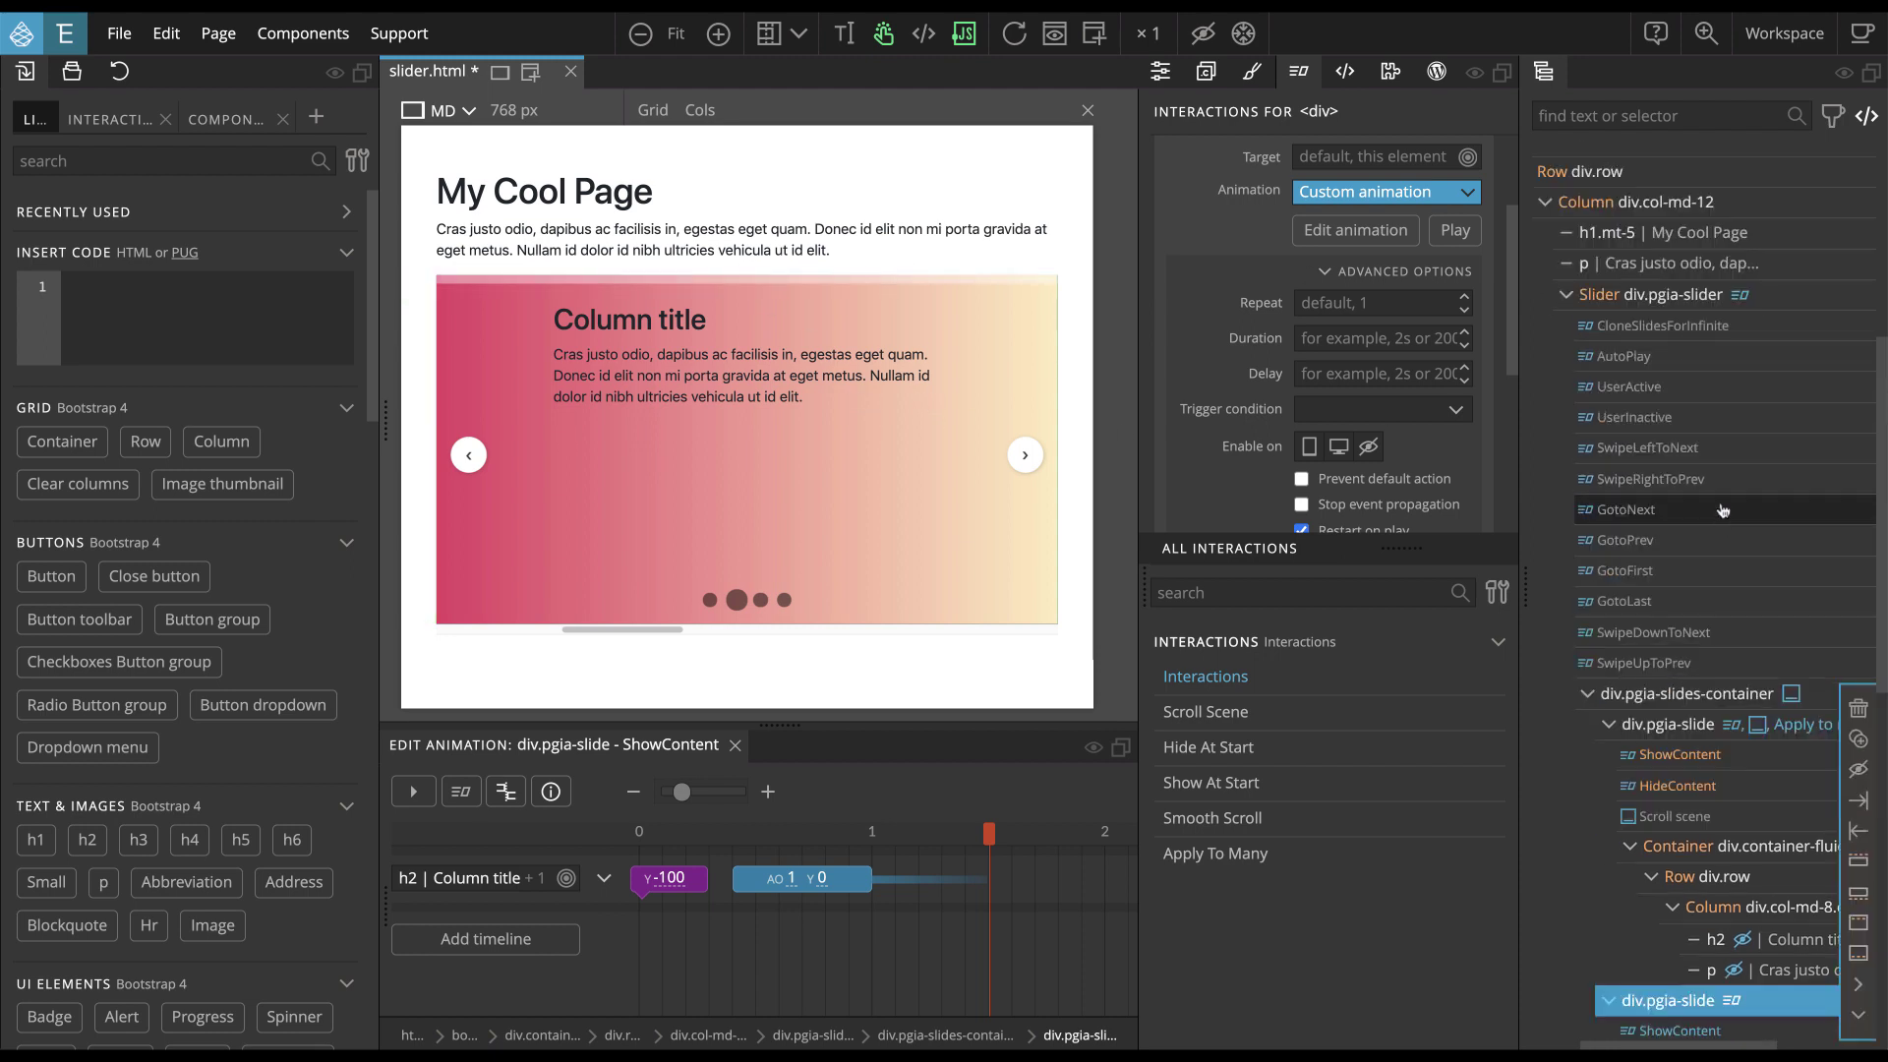
click(1627, 360)
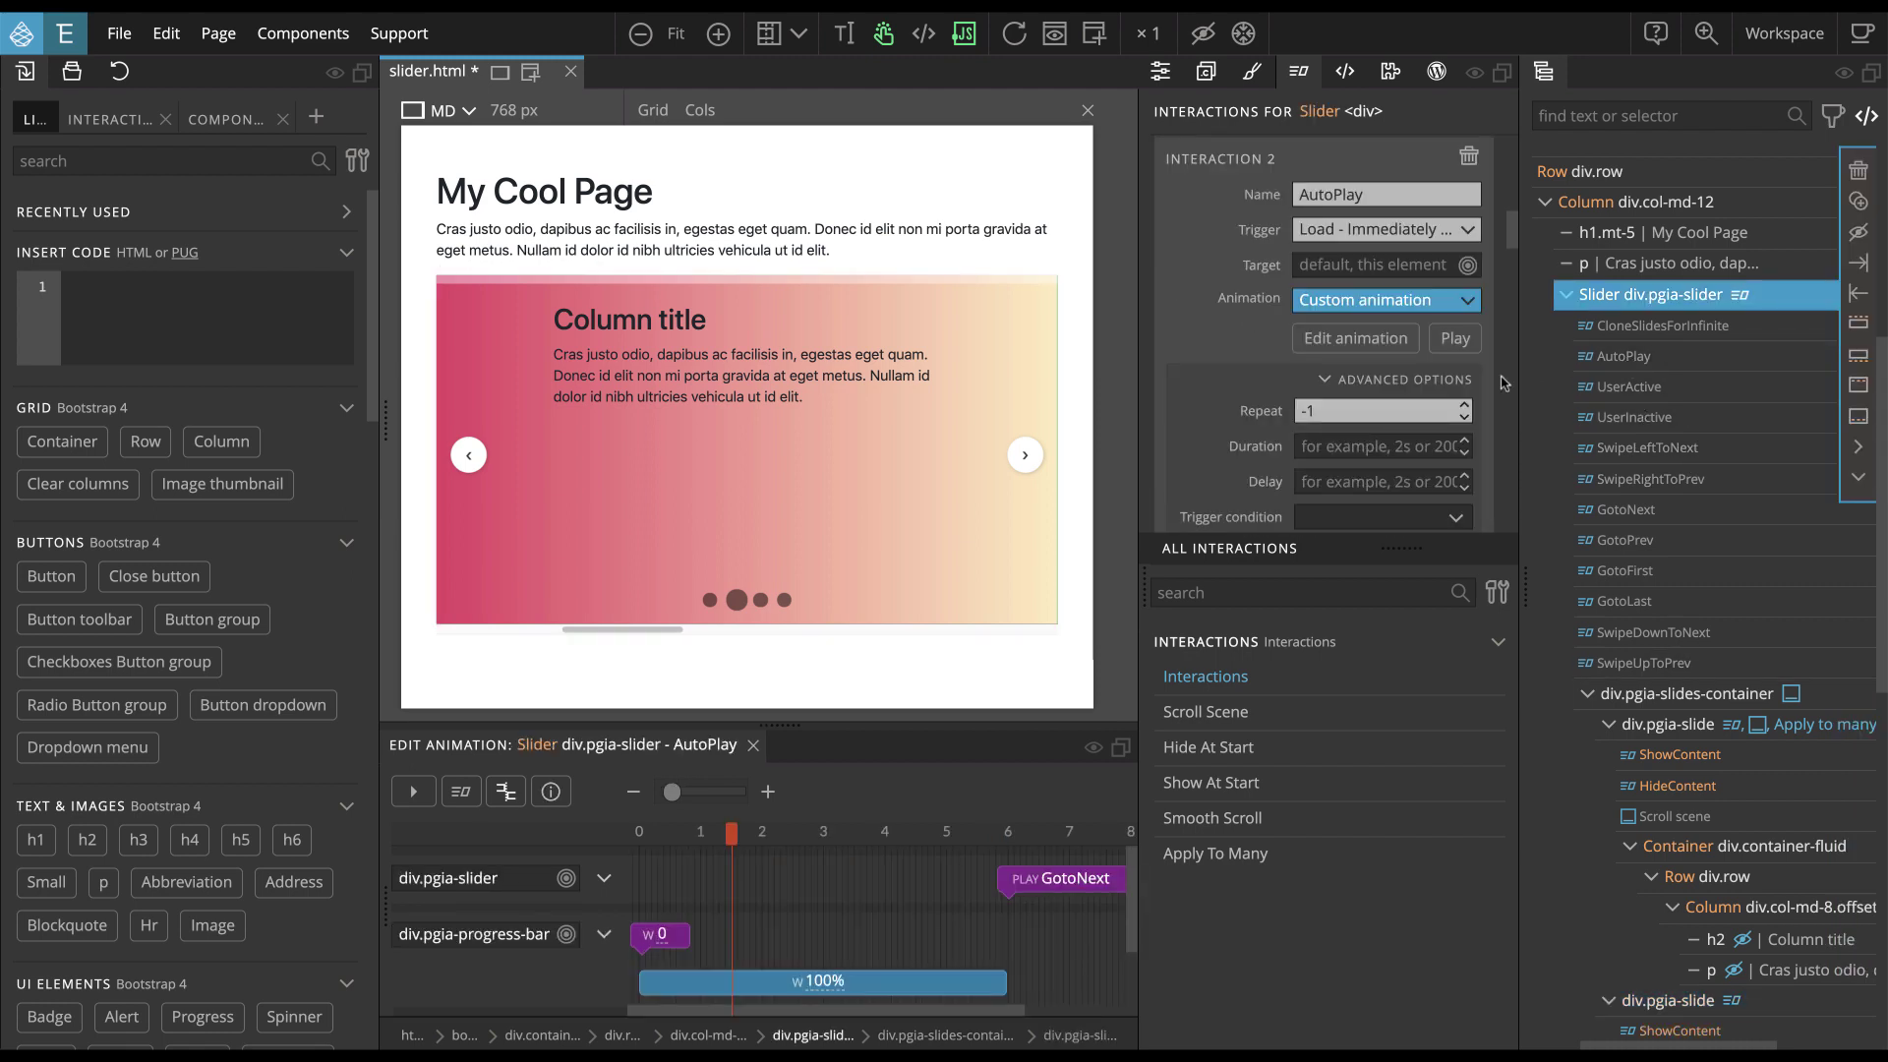
scroll(1425, 403, down, 3)
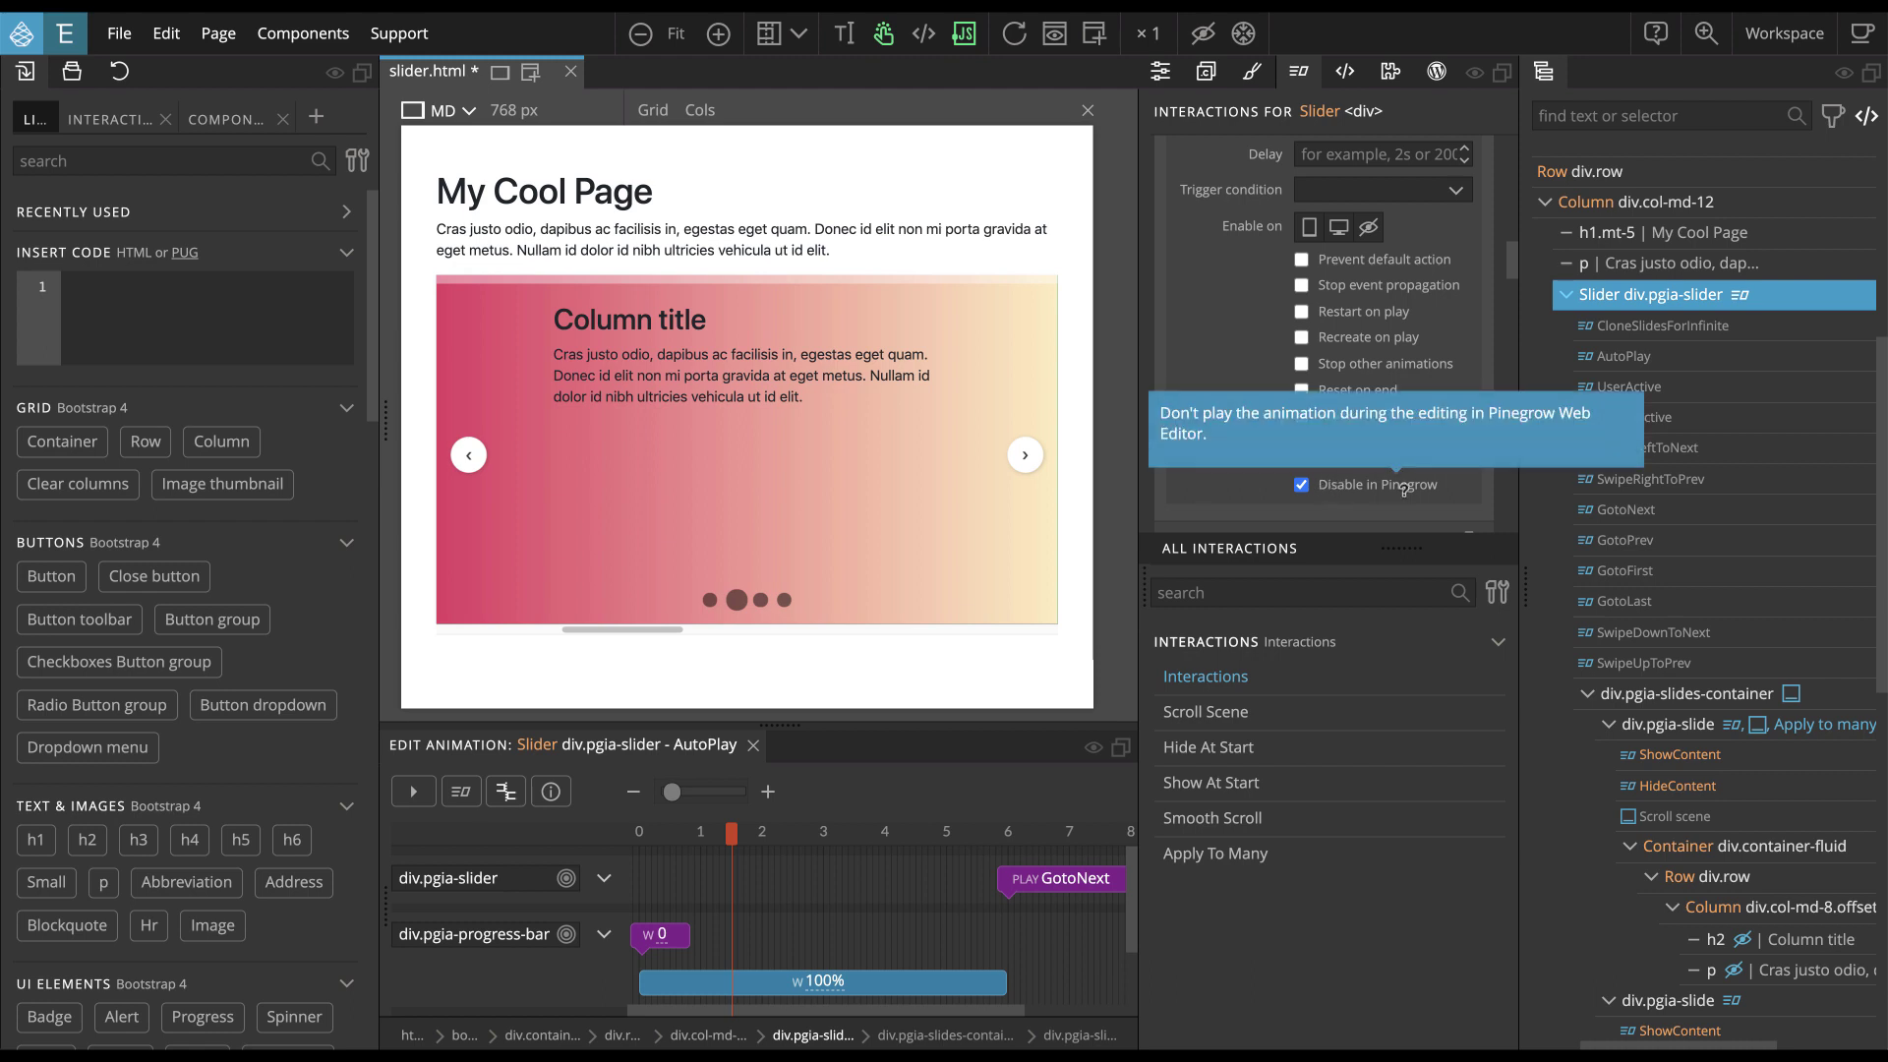
click(1302, 485)
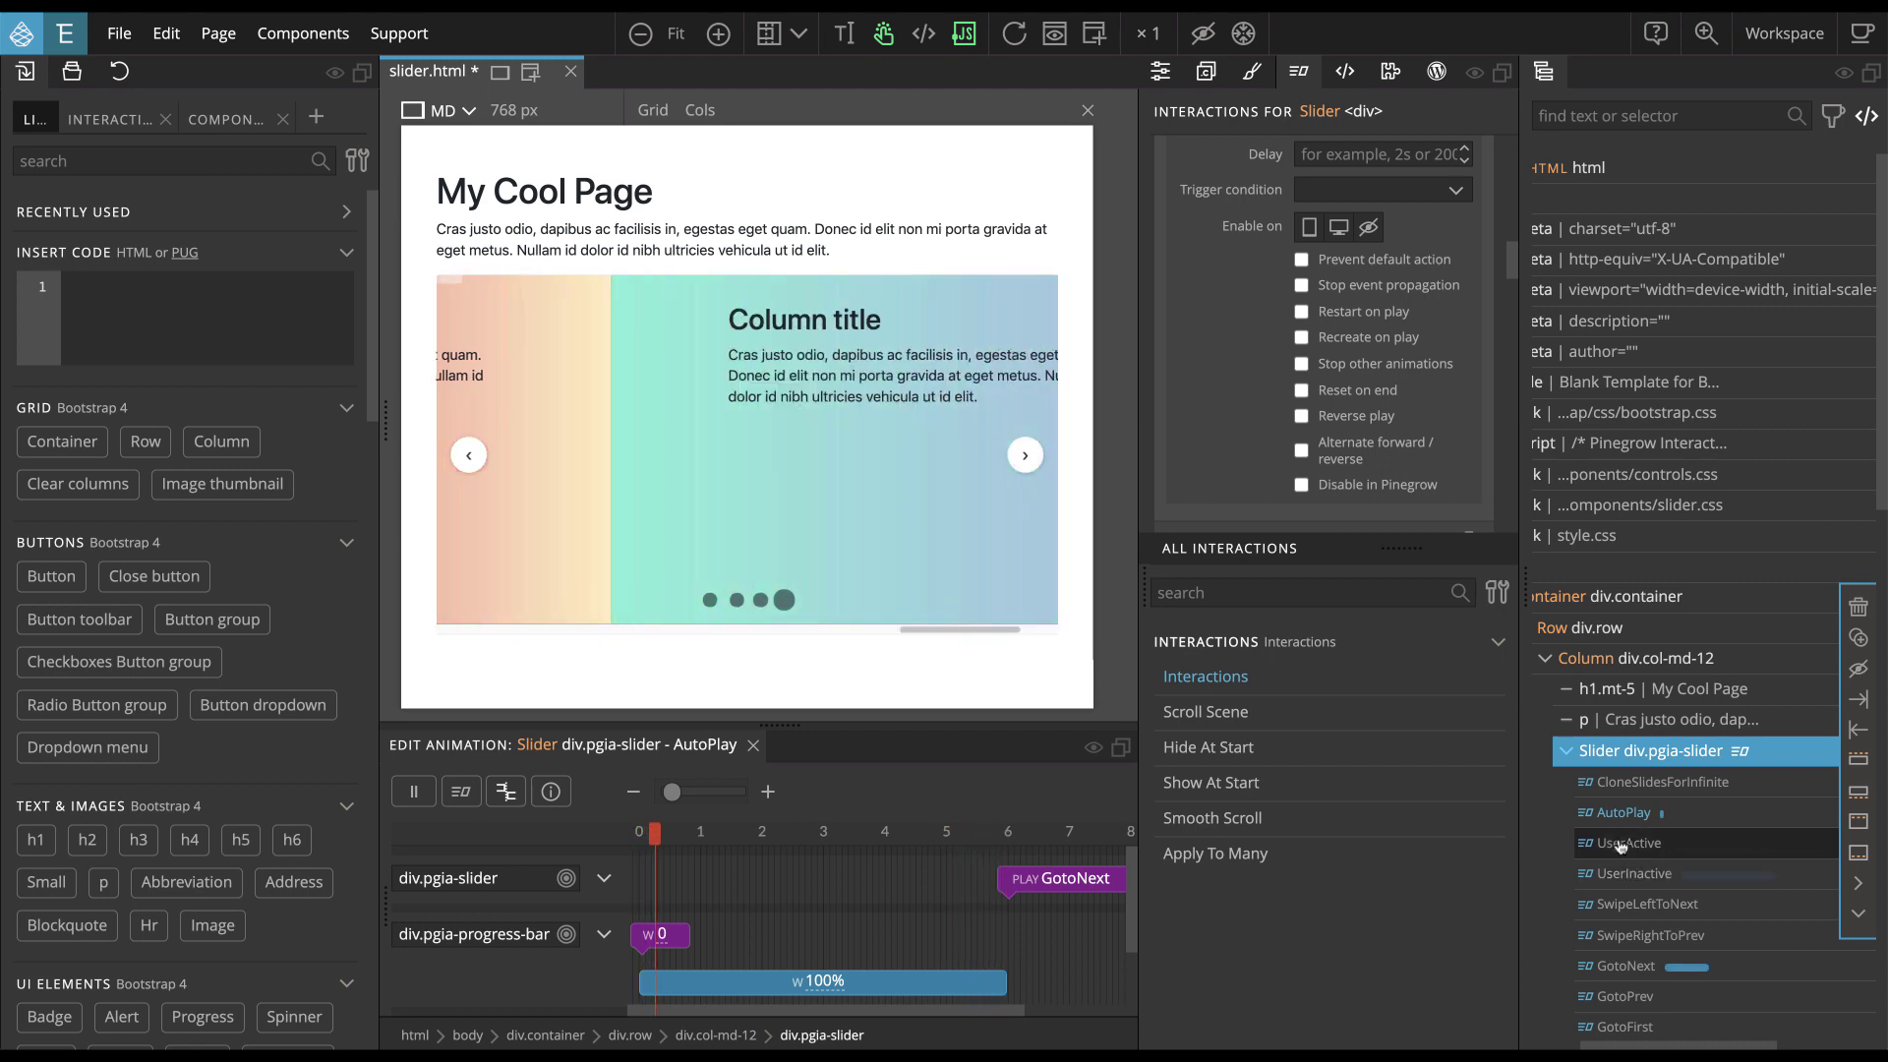
click(1622, 844)
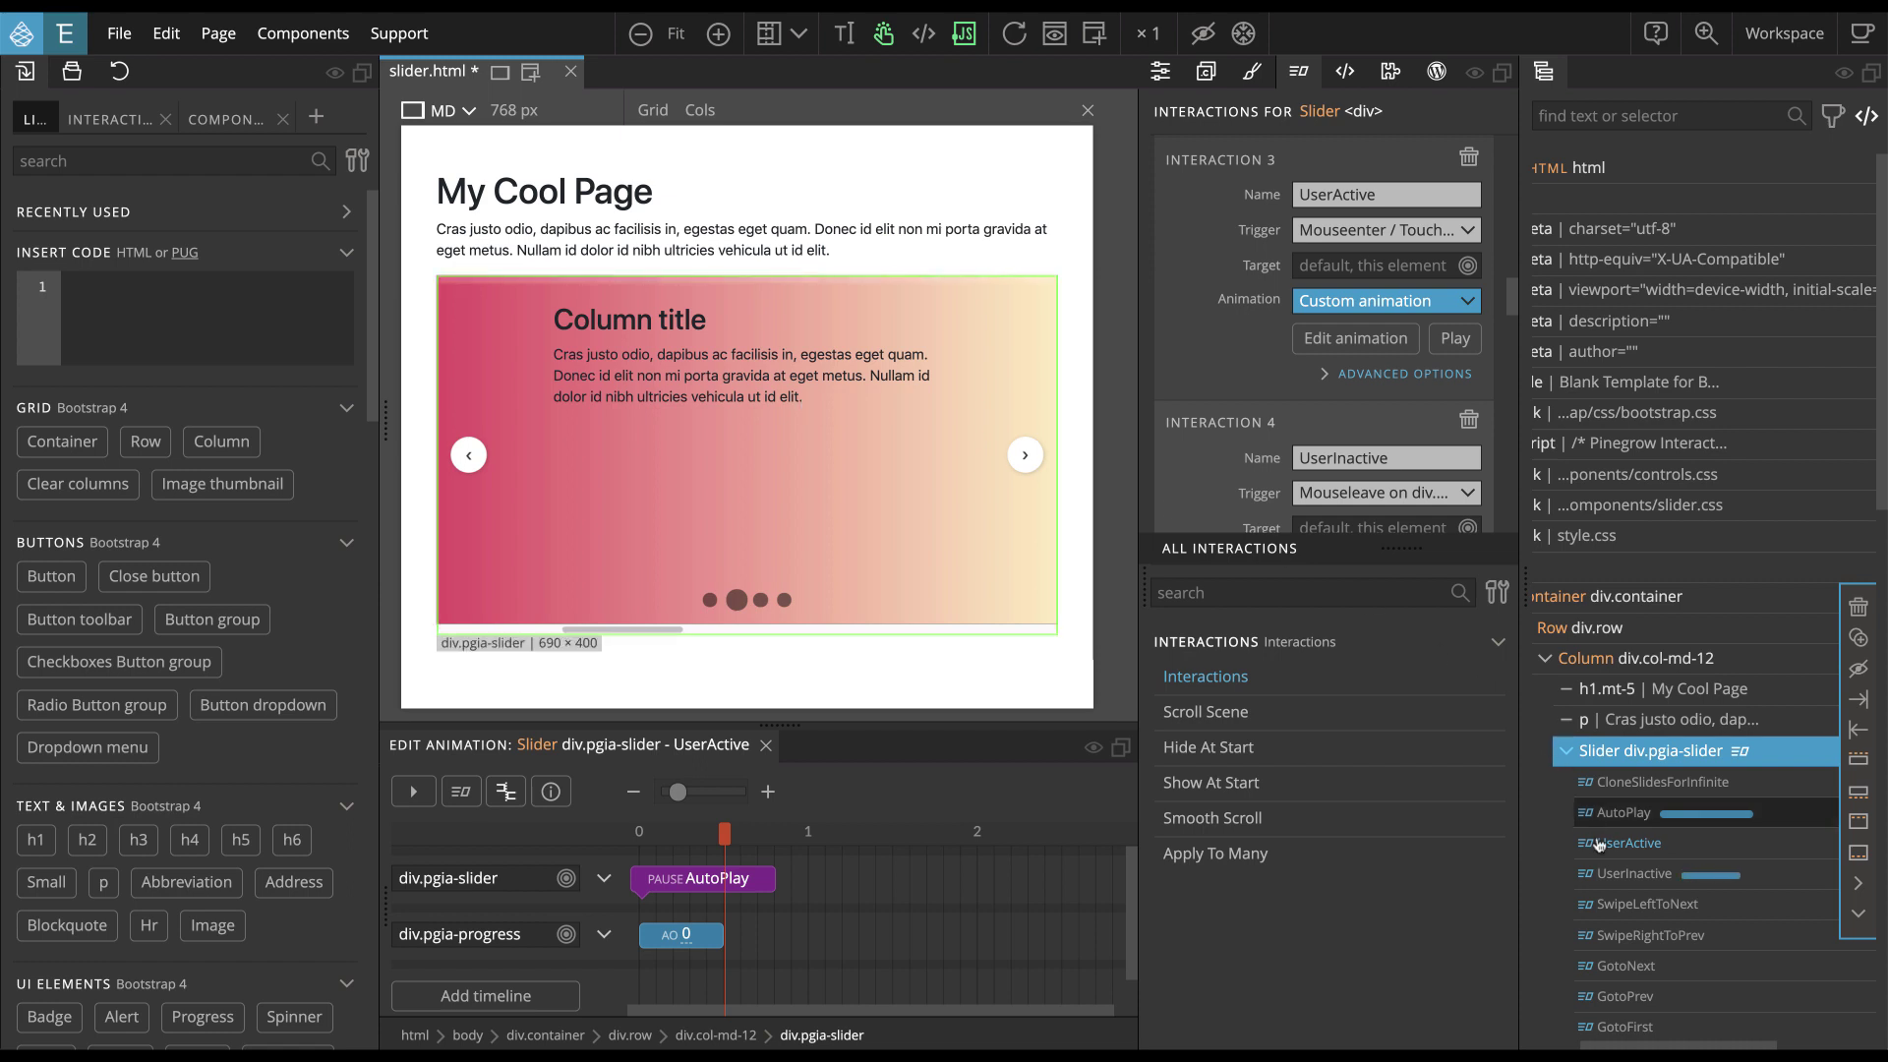
click(1620, 874)
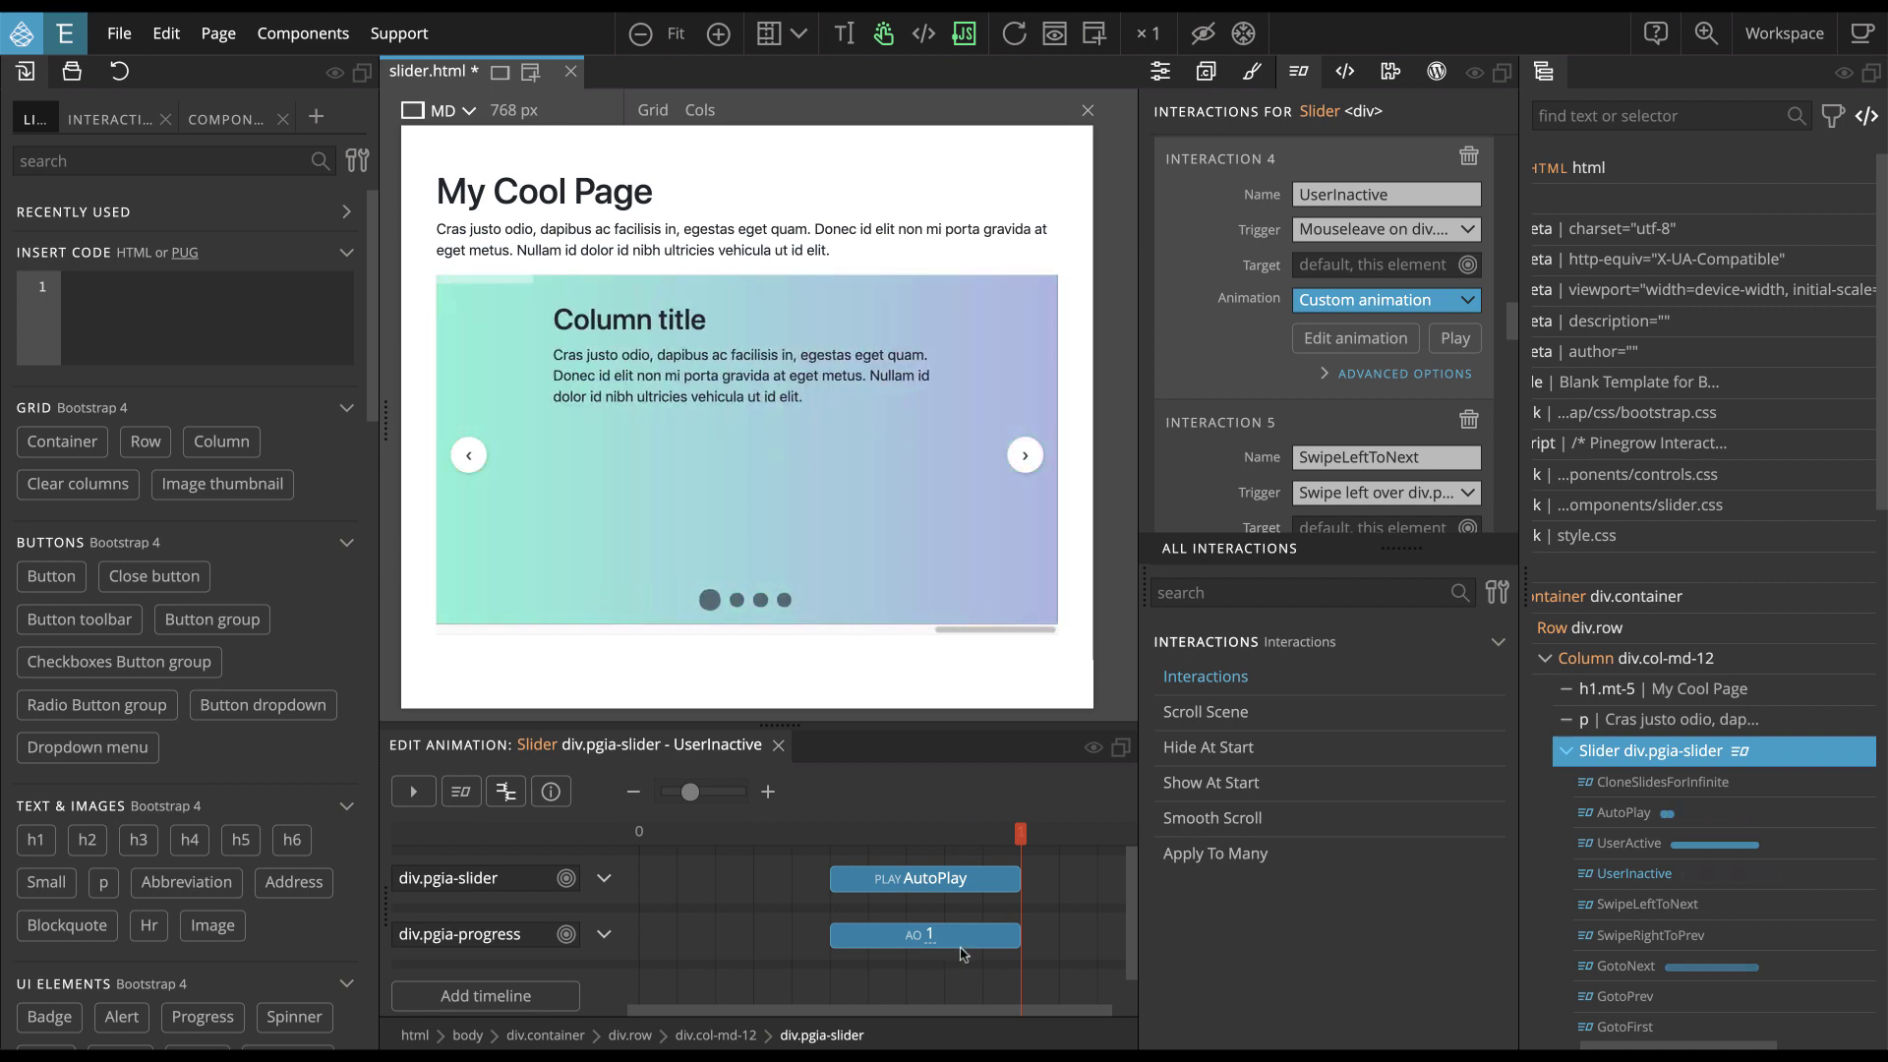
Disable the slider's AutoPlay interaction through its advanced Enable on setting and refresh the page view
click(1613, 817)
scroll(1338, 411, down, 2)
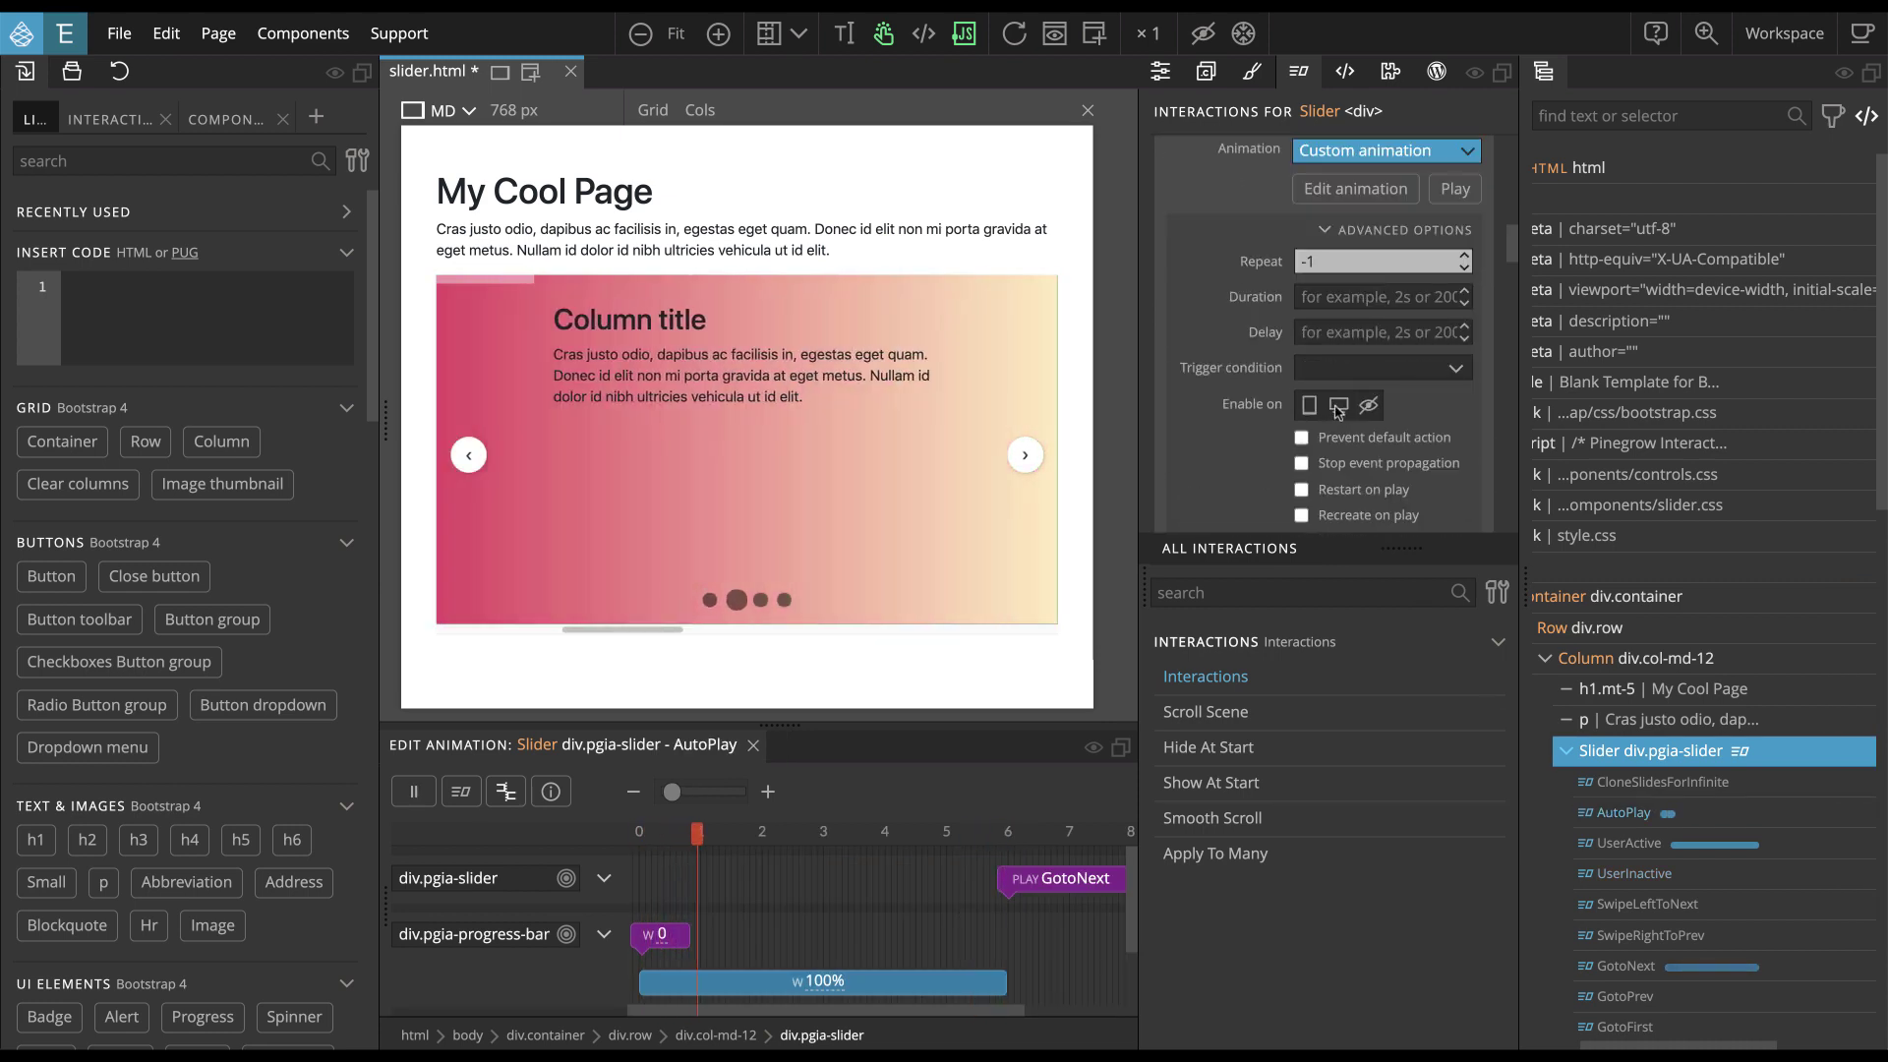
scroll(1339, 411, down, 1)
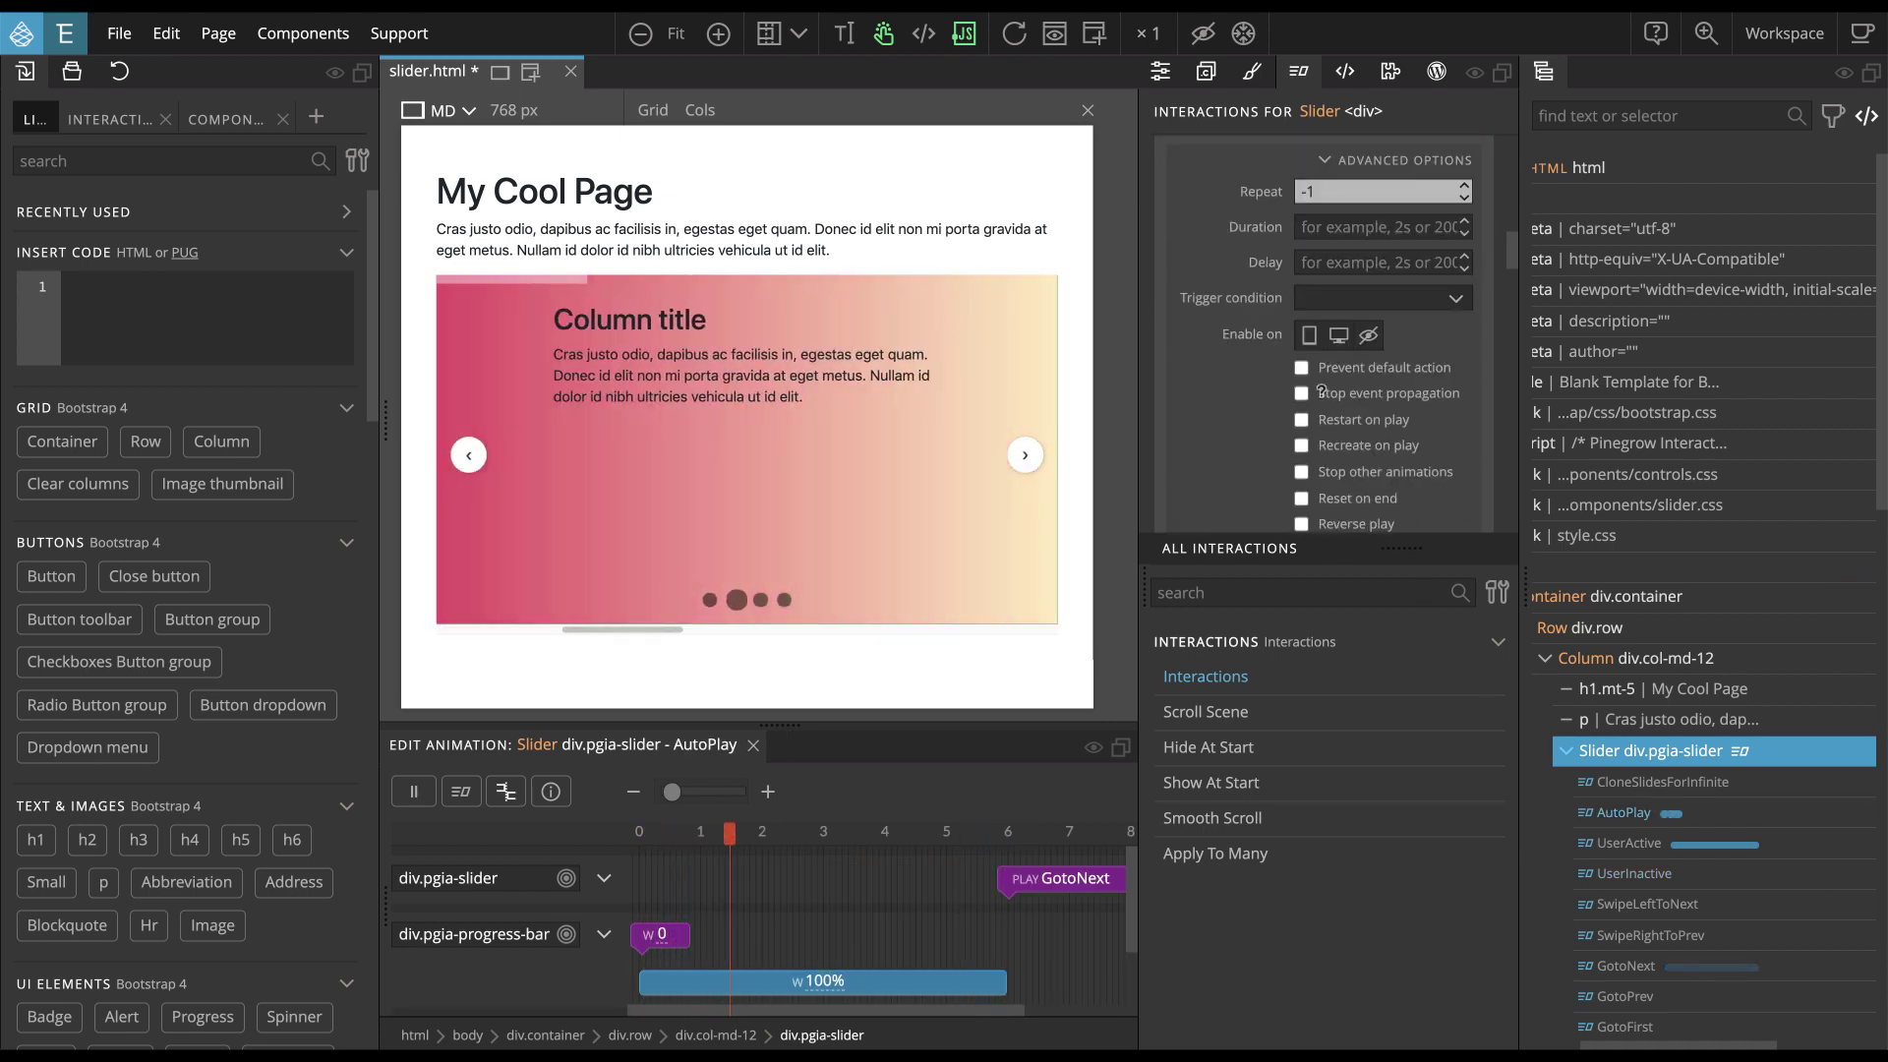
click(1370, 336)
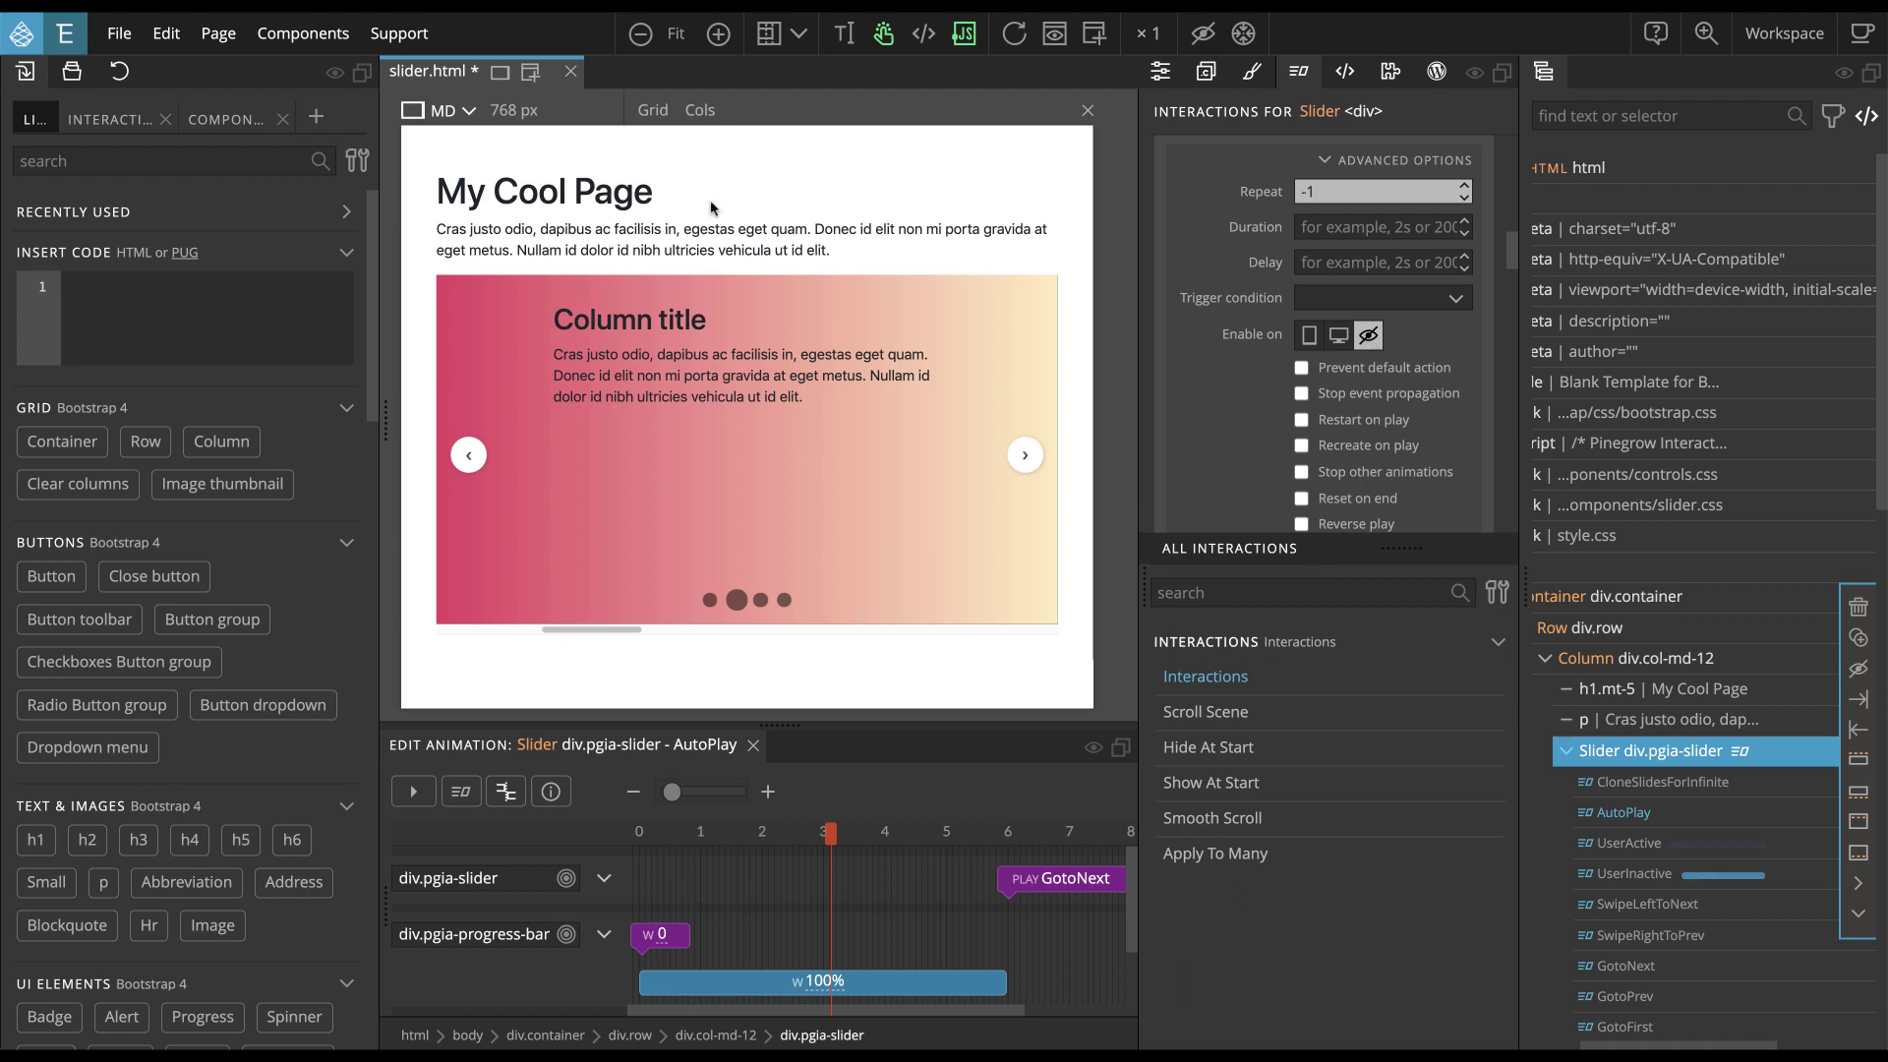
click(1013, 35)
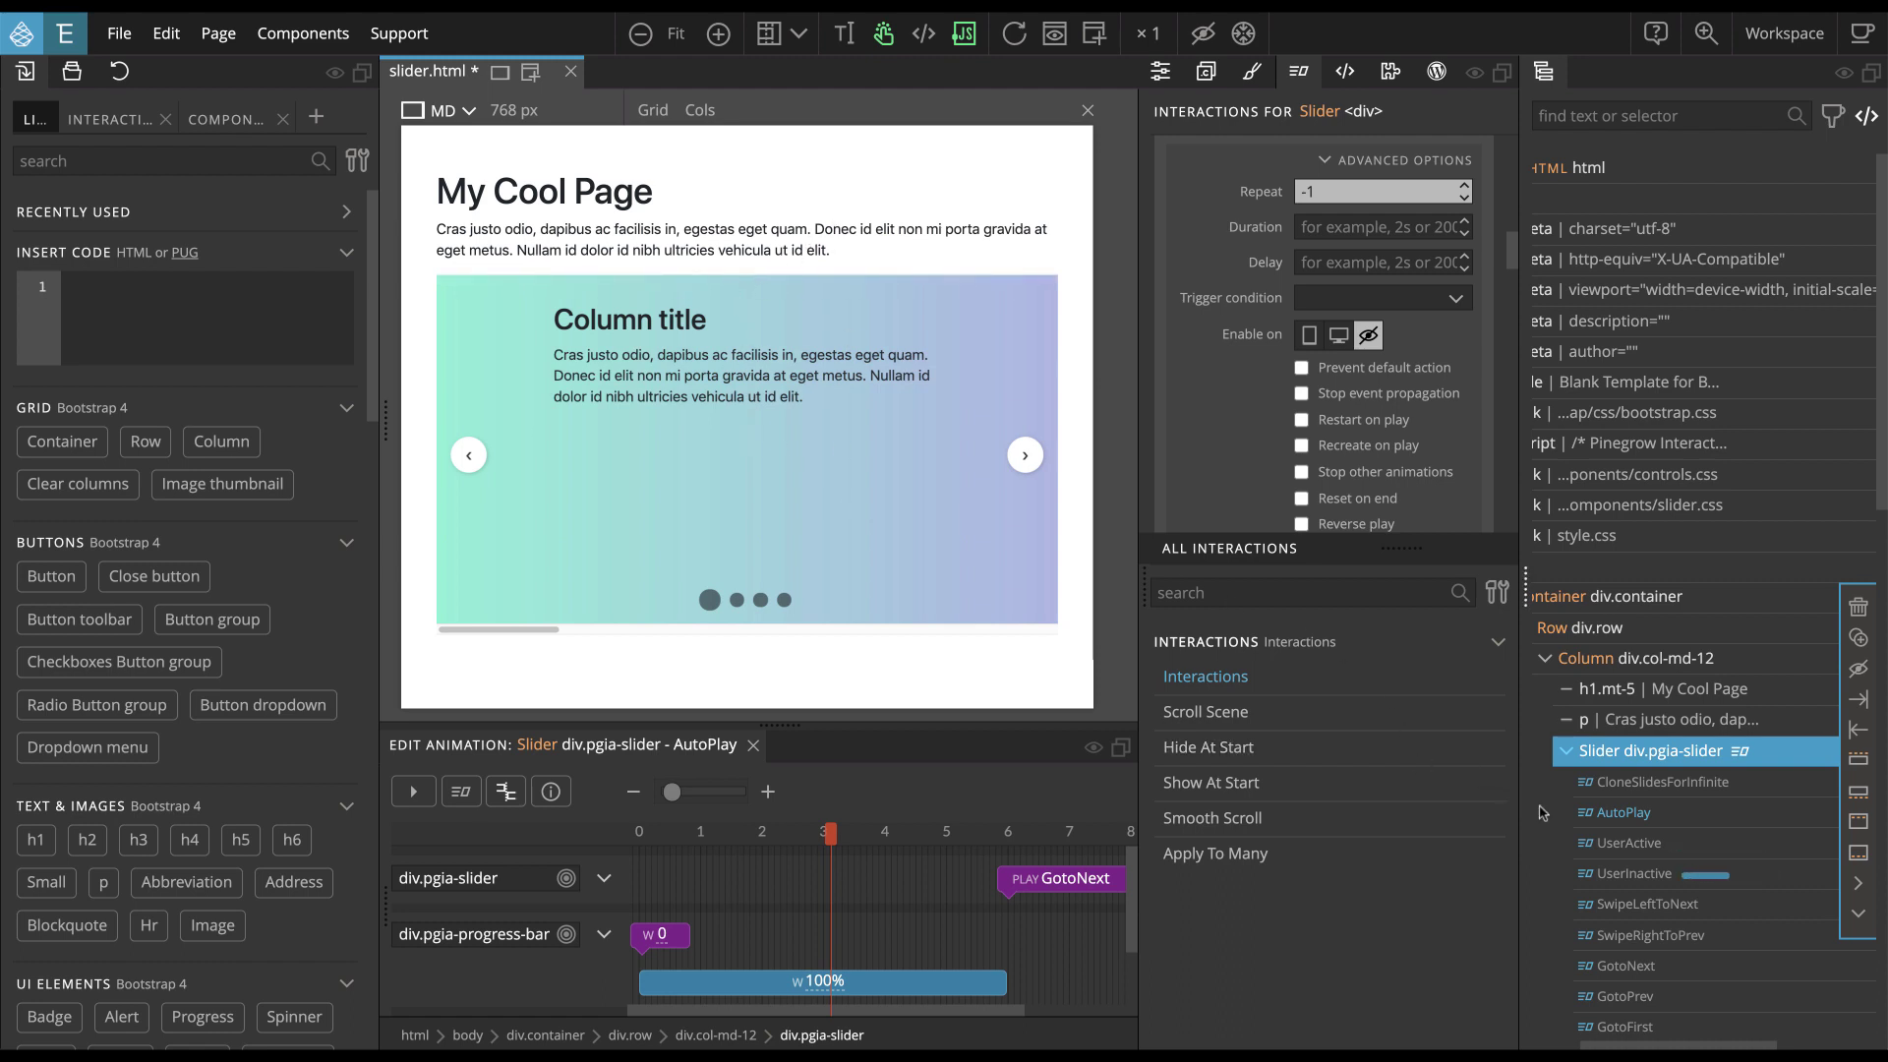
Disable the slider's UserActive and UserInactive interactions through their advanced Enable on settings
click(1627, 843)
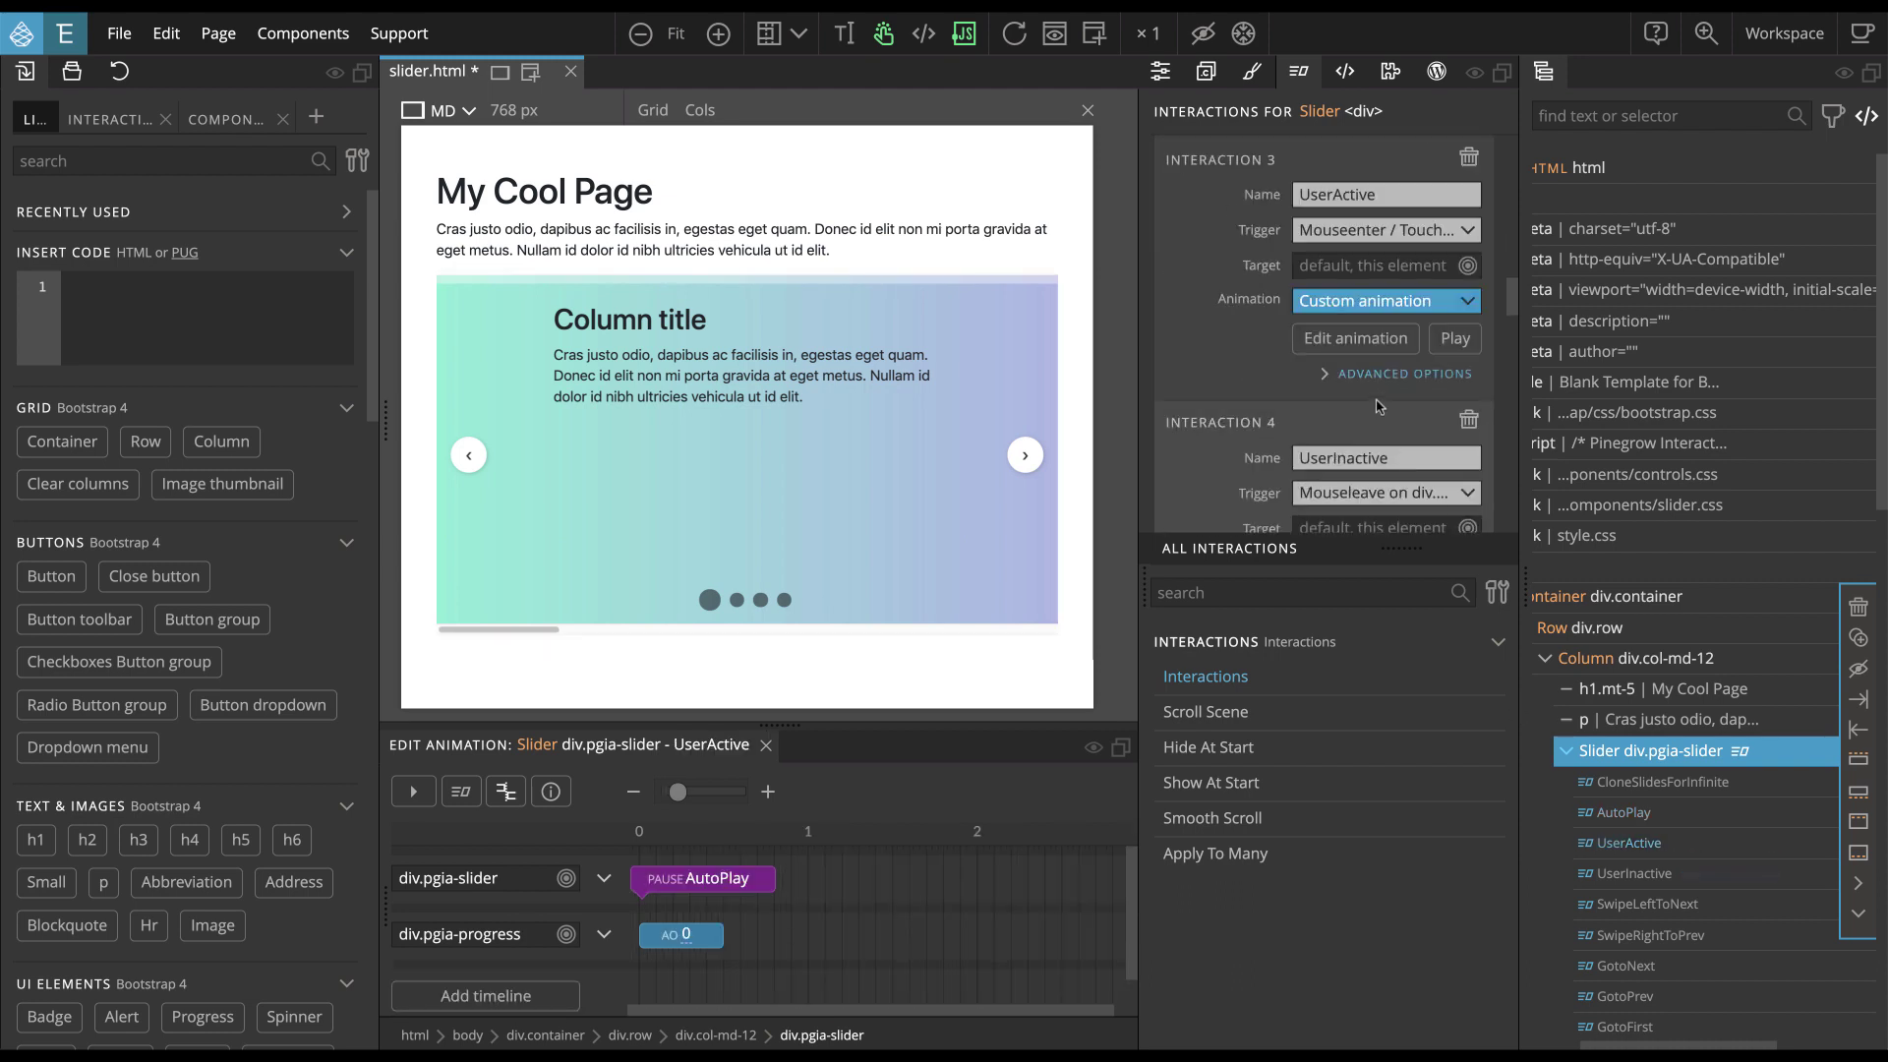
click(1377, 375)
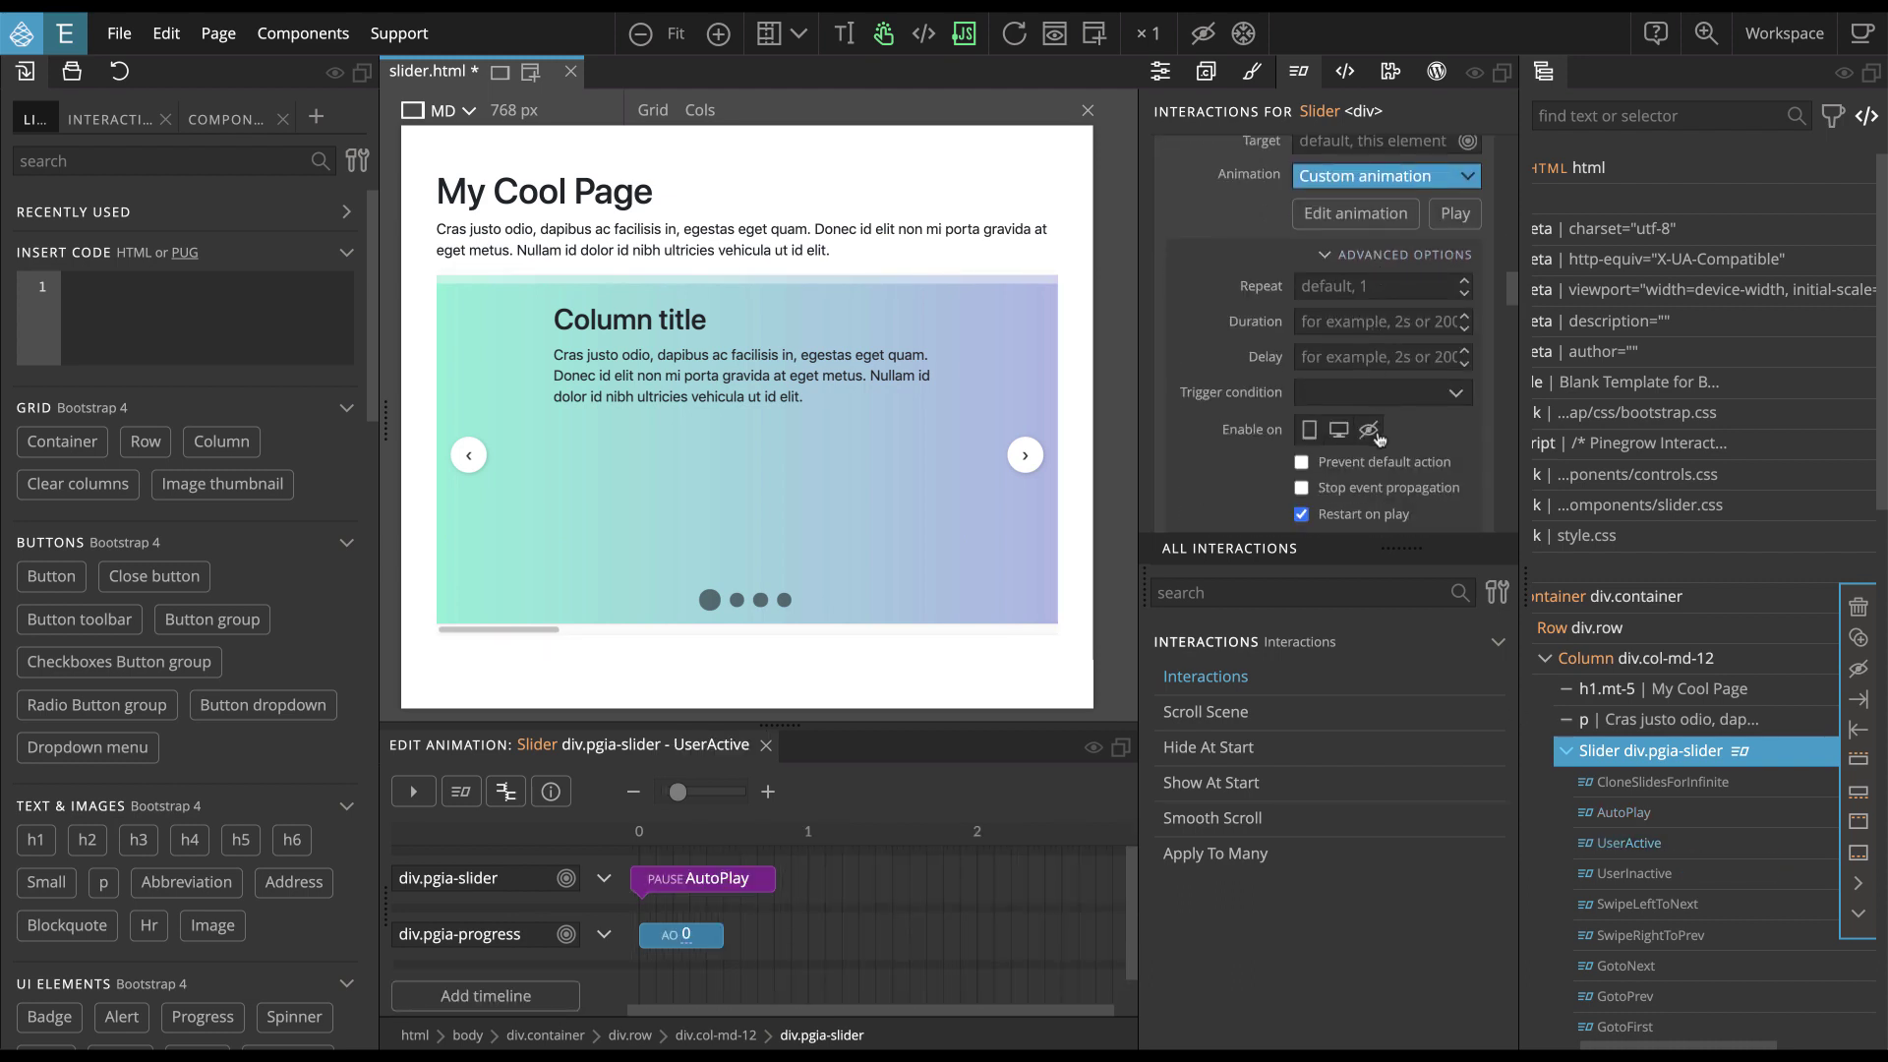
click(1634, 873)
click(1377, 374)
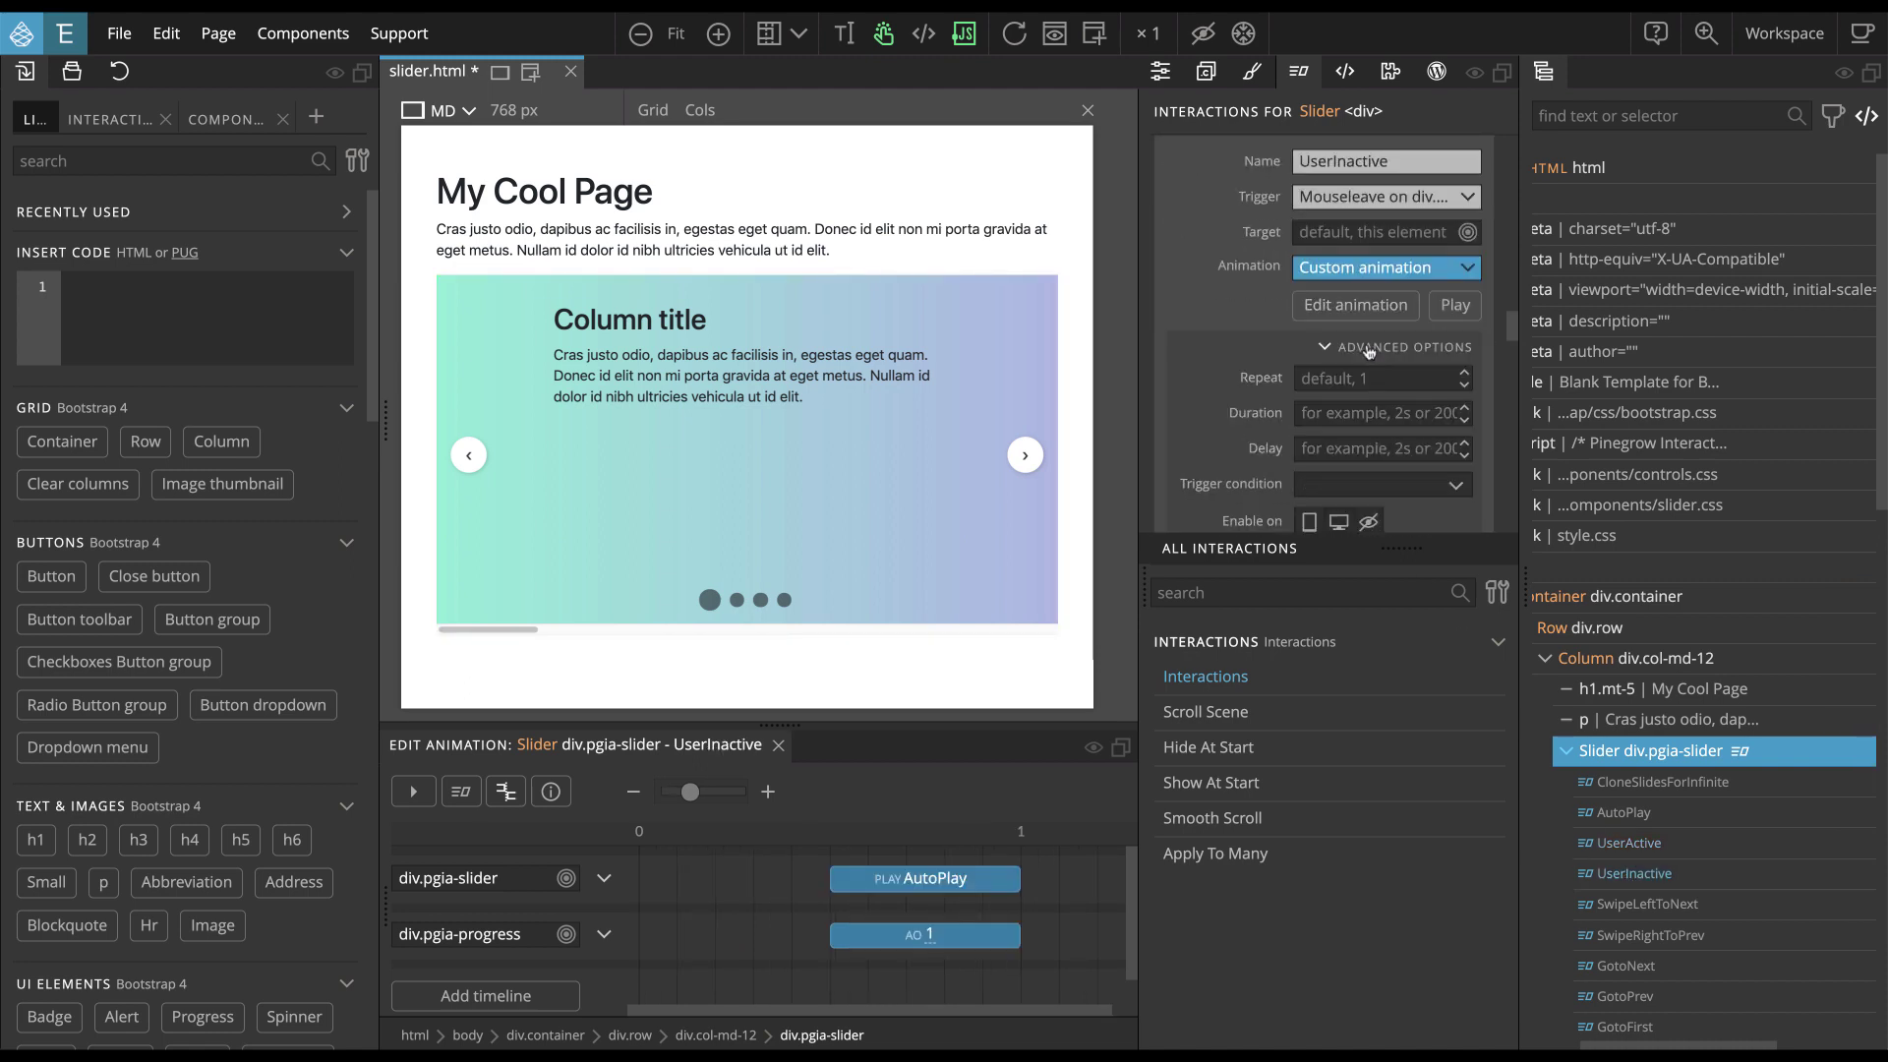
click(1378, 519)
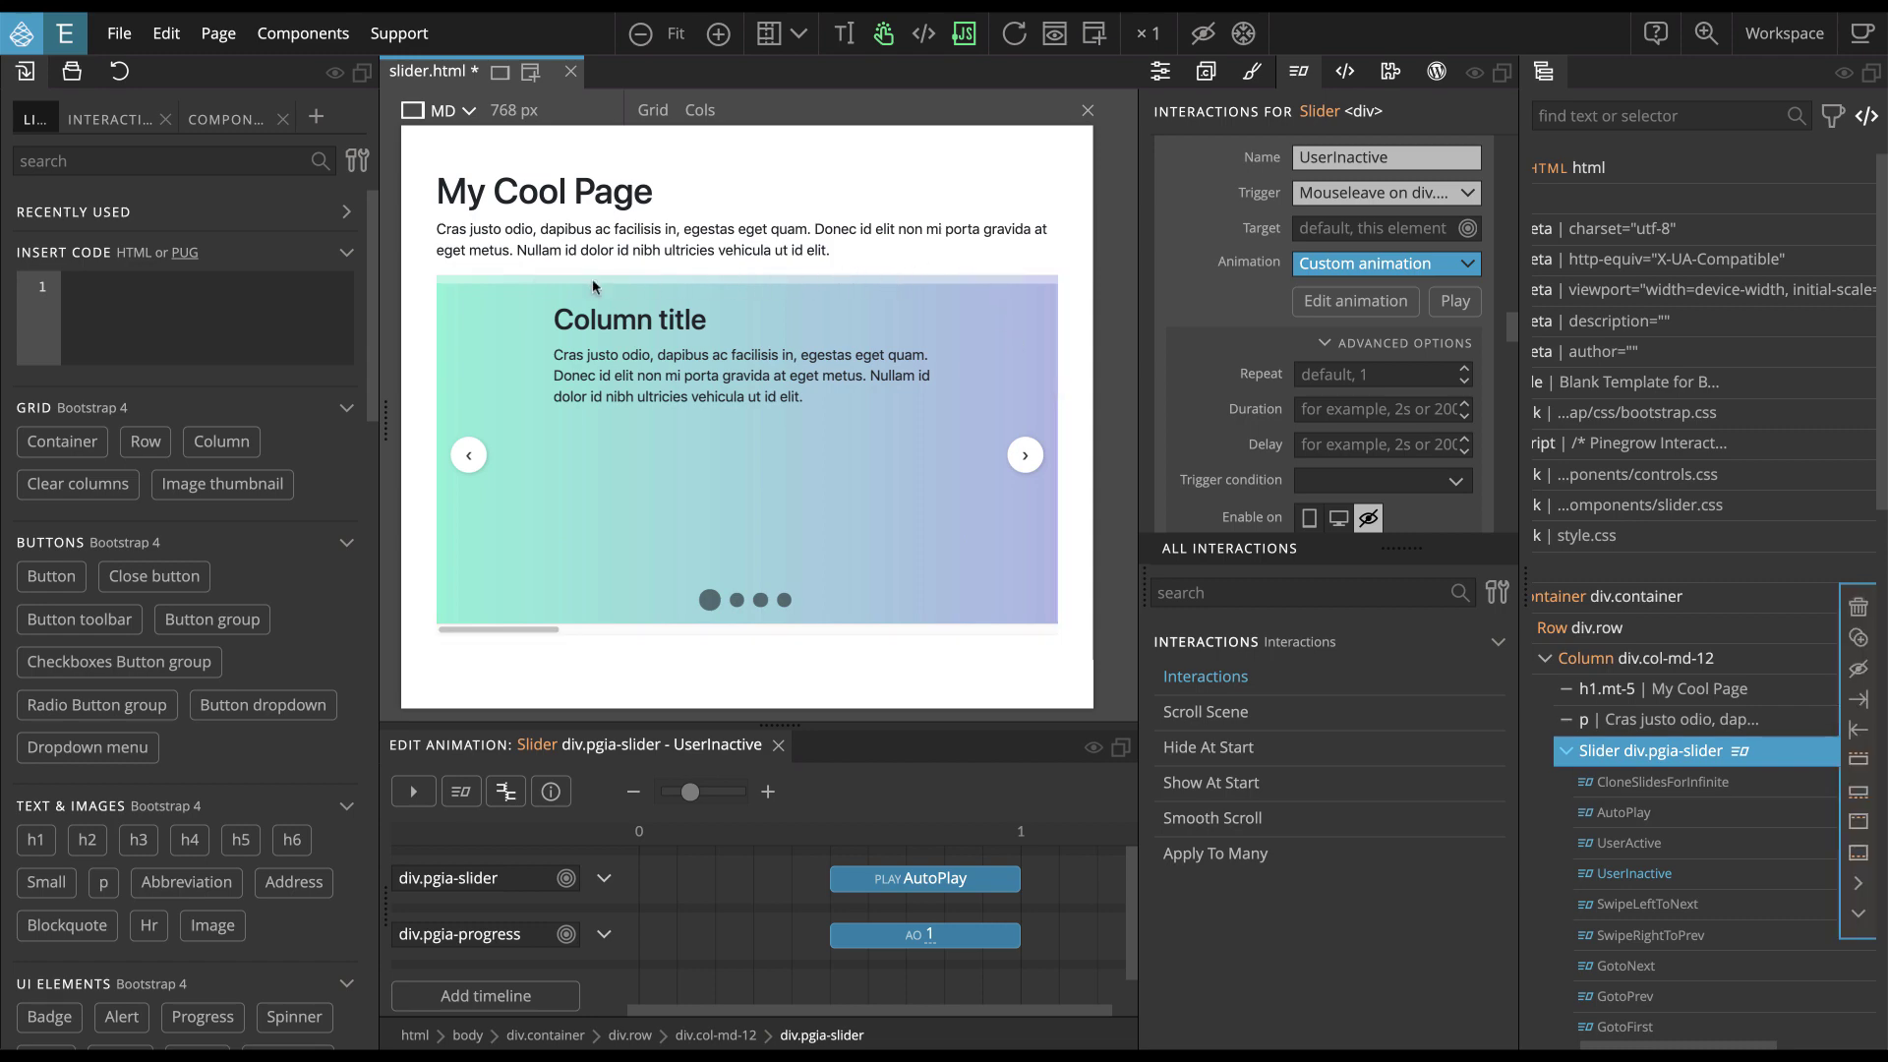
Add the Hide At Start action to the div.pgia-progress element and refresh the page view
scroll(1716, 650, down, 4)
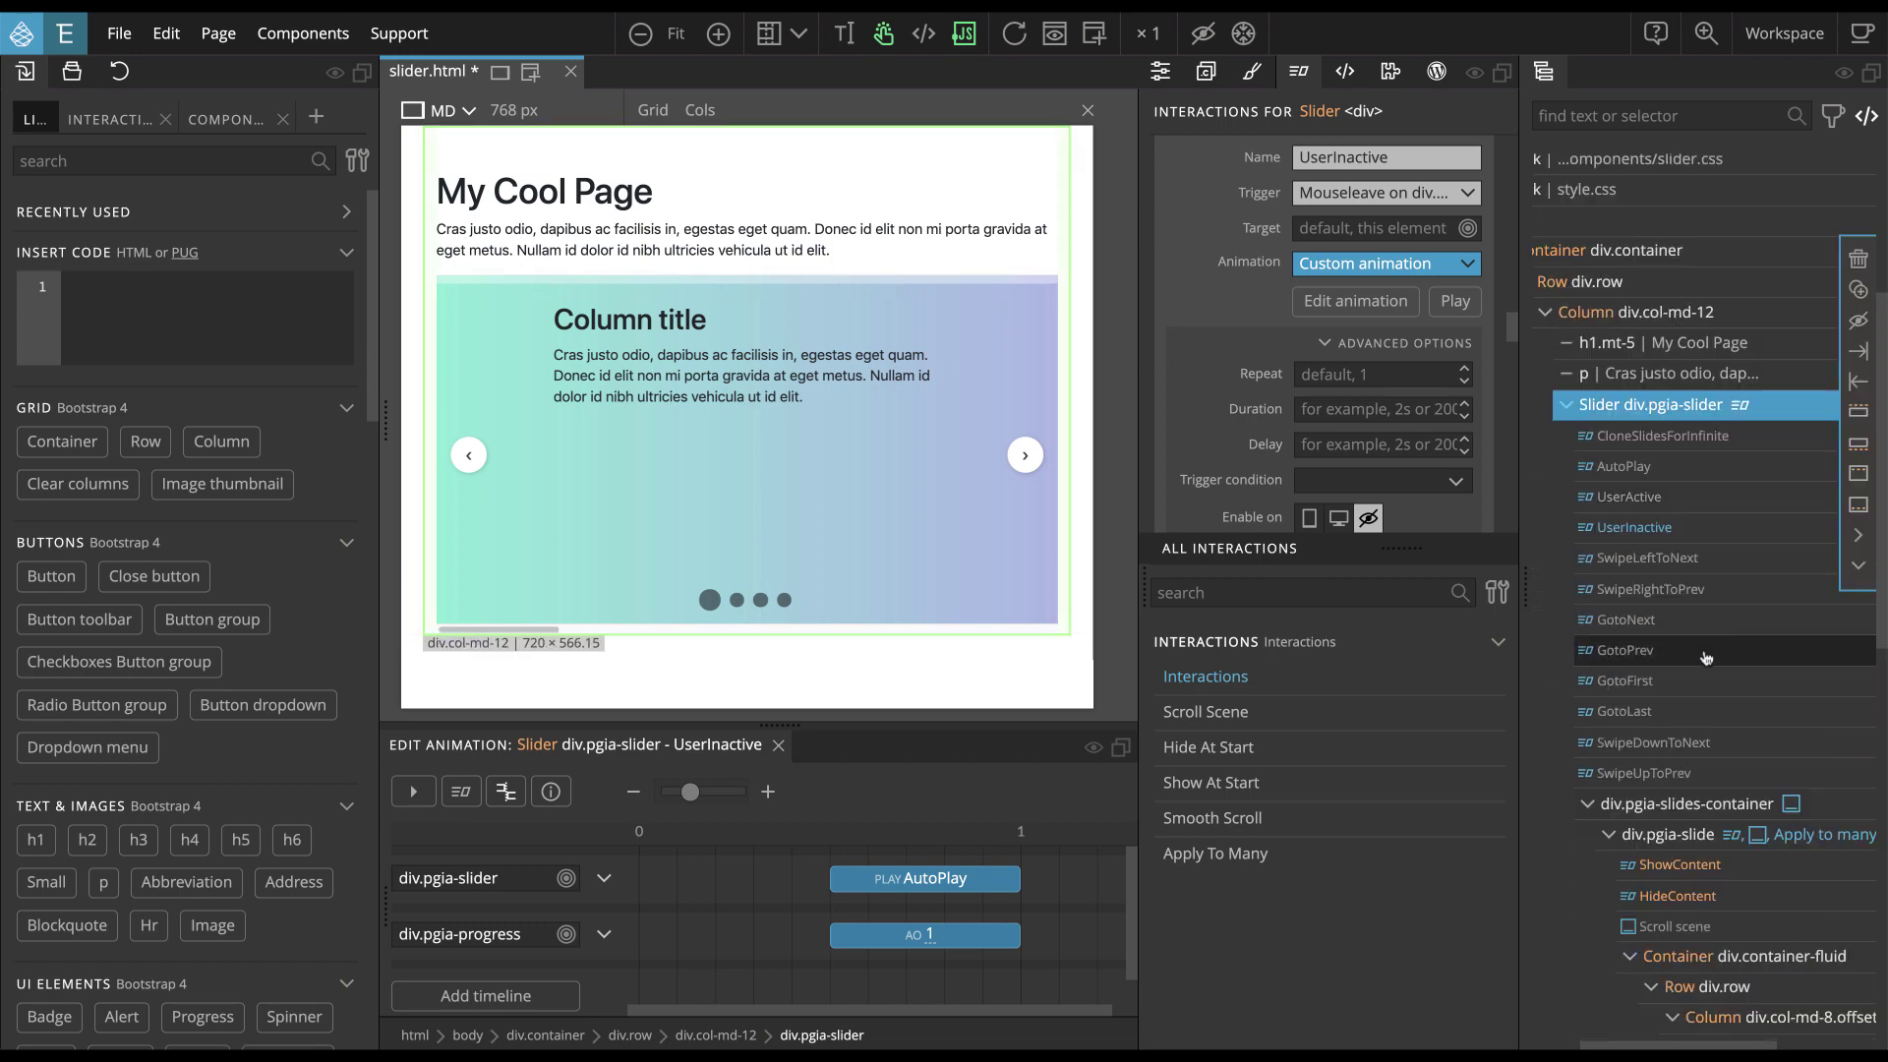
scroll(1706, 657, down, 8)
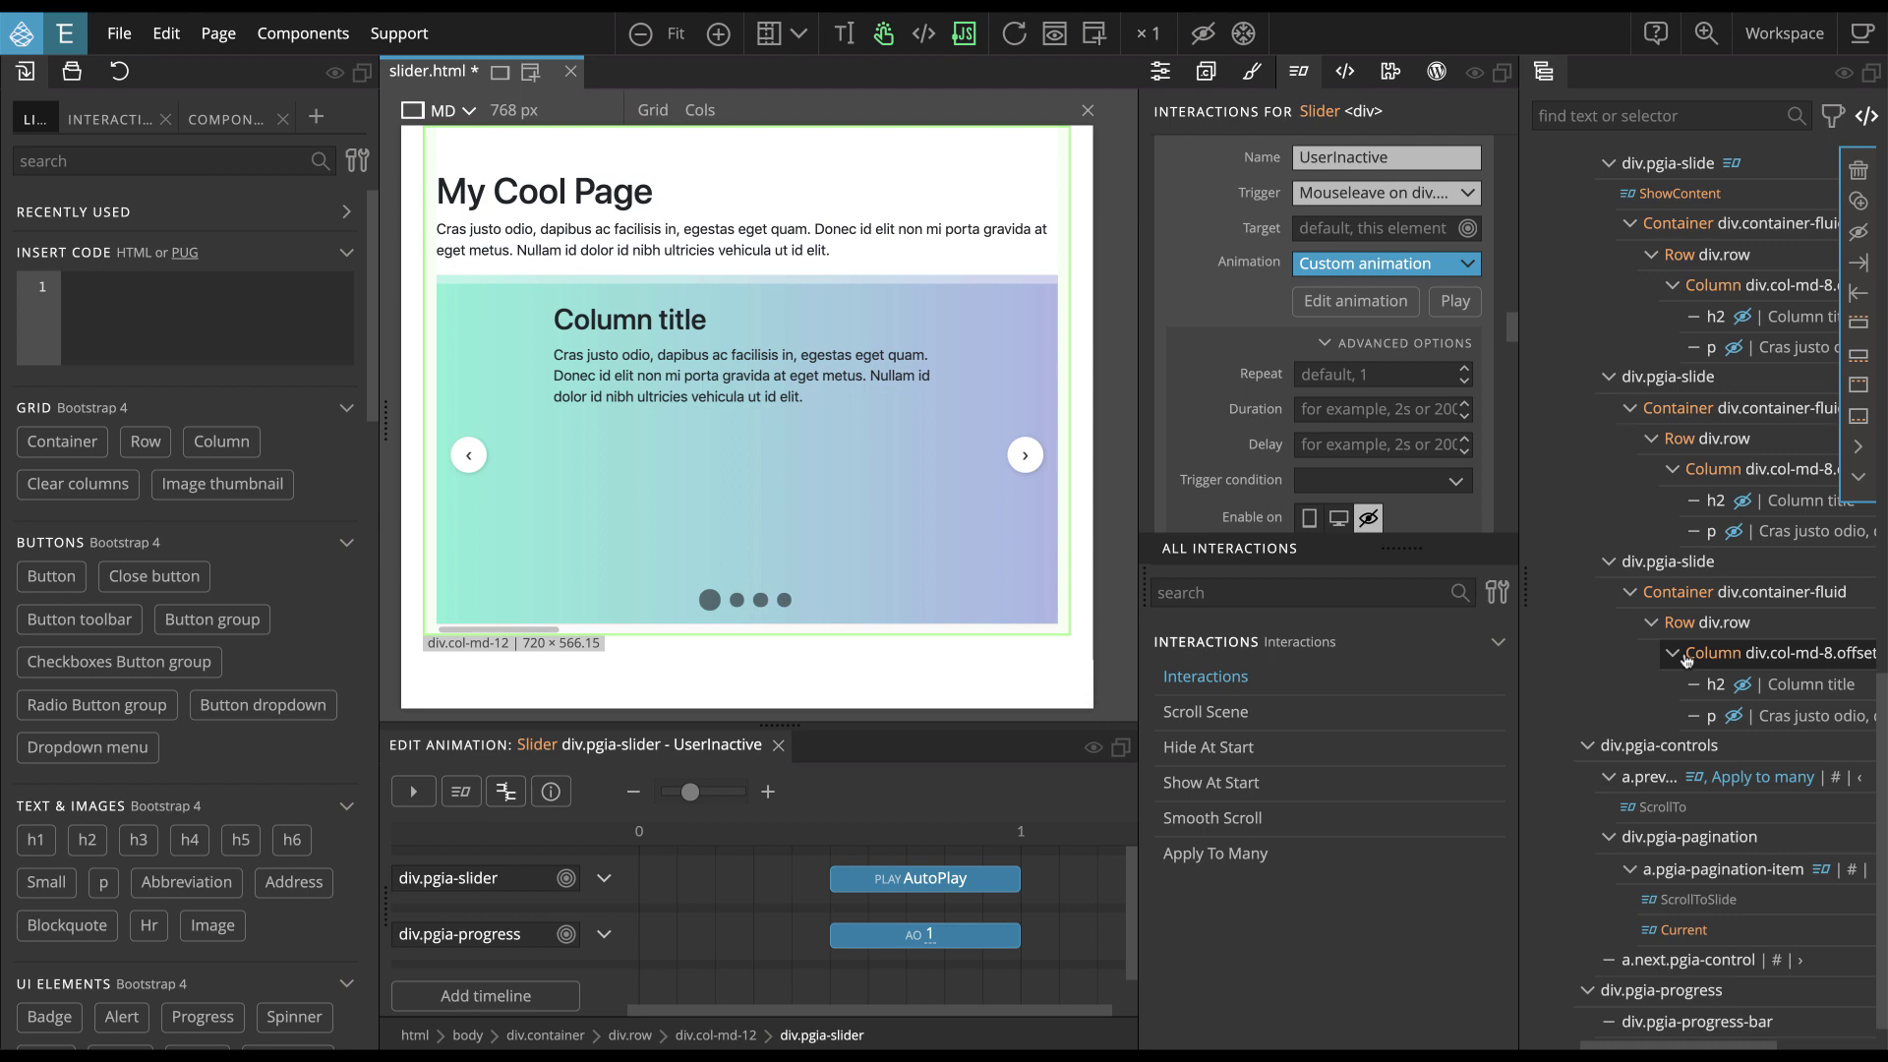
scroll(1692, 708, down, 1)
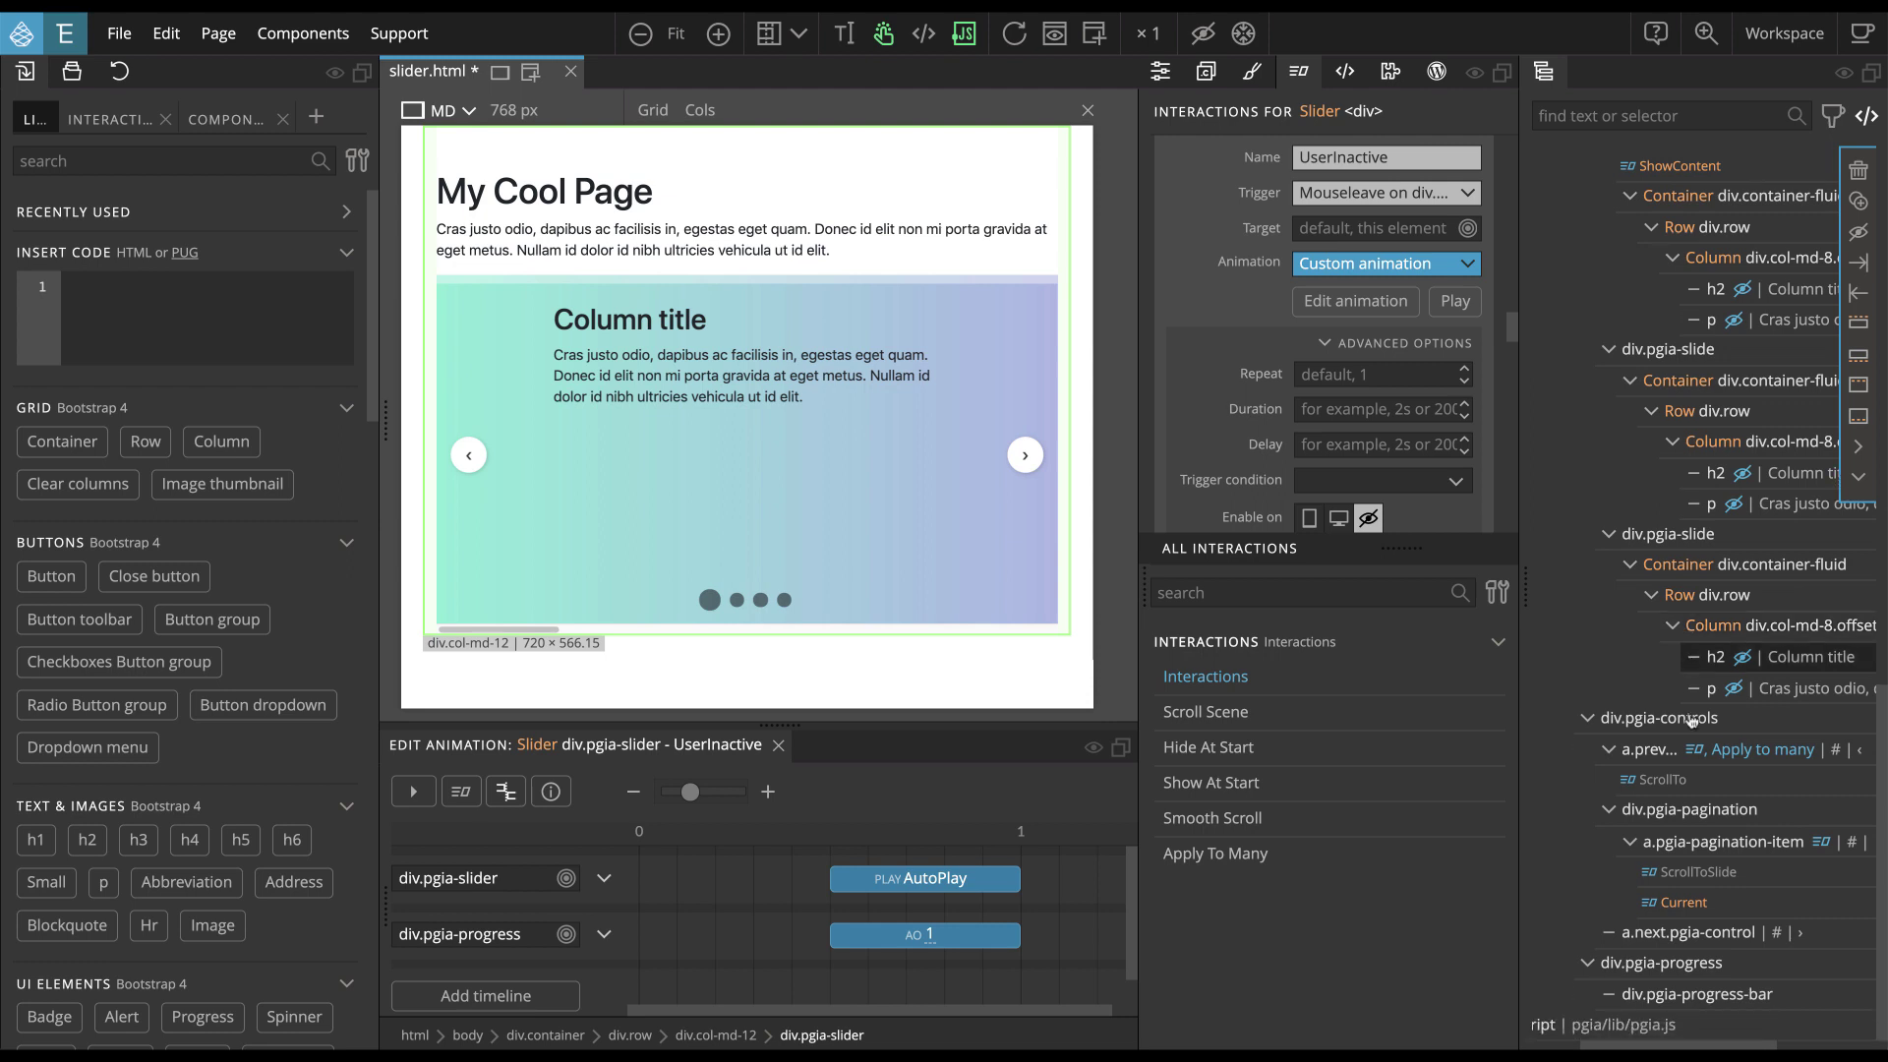
click(1695, 965)
click(1239, 468)
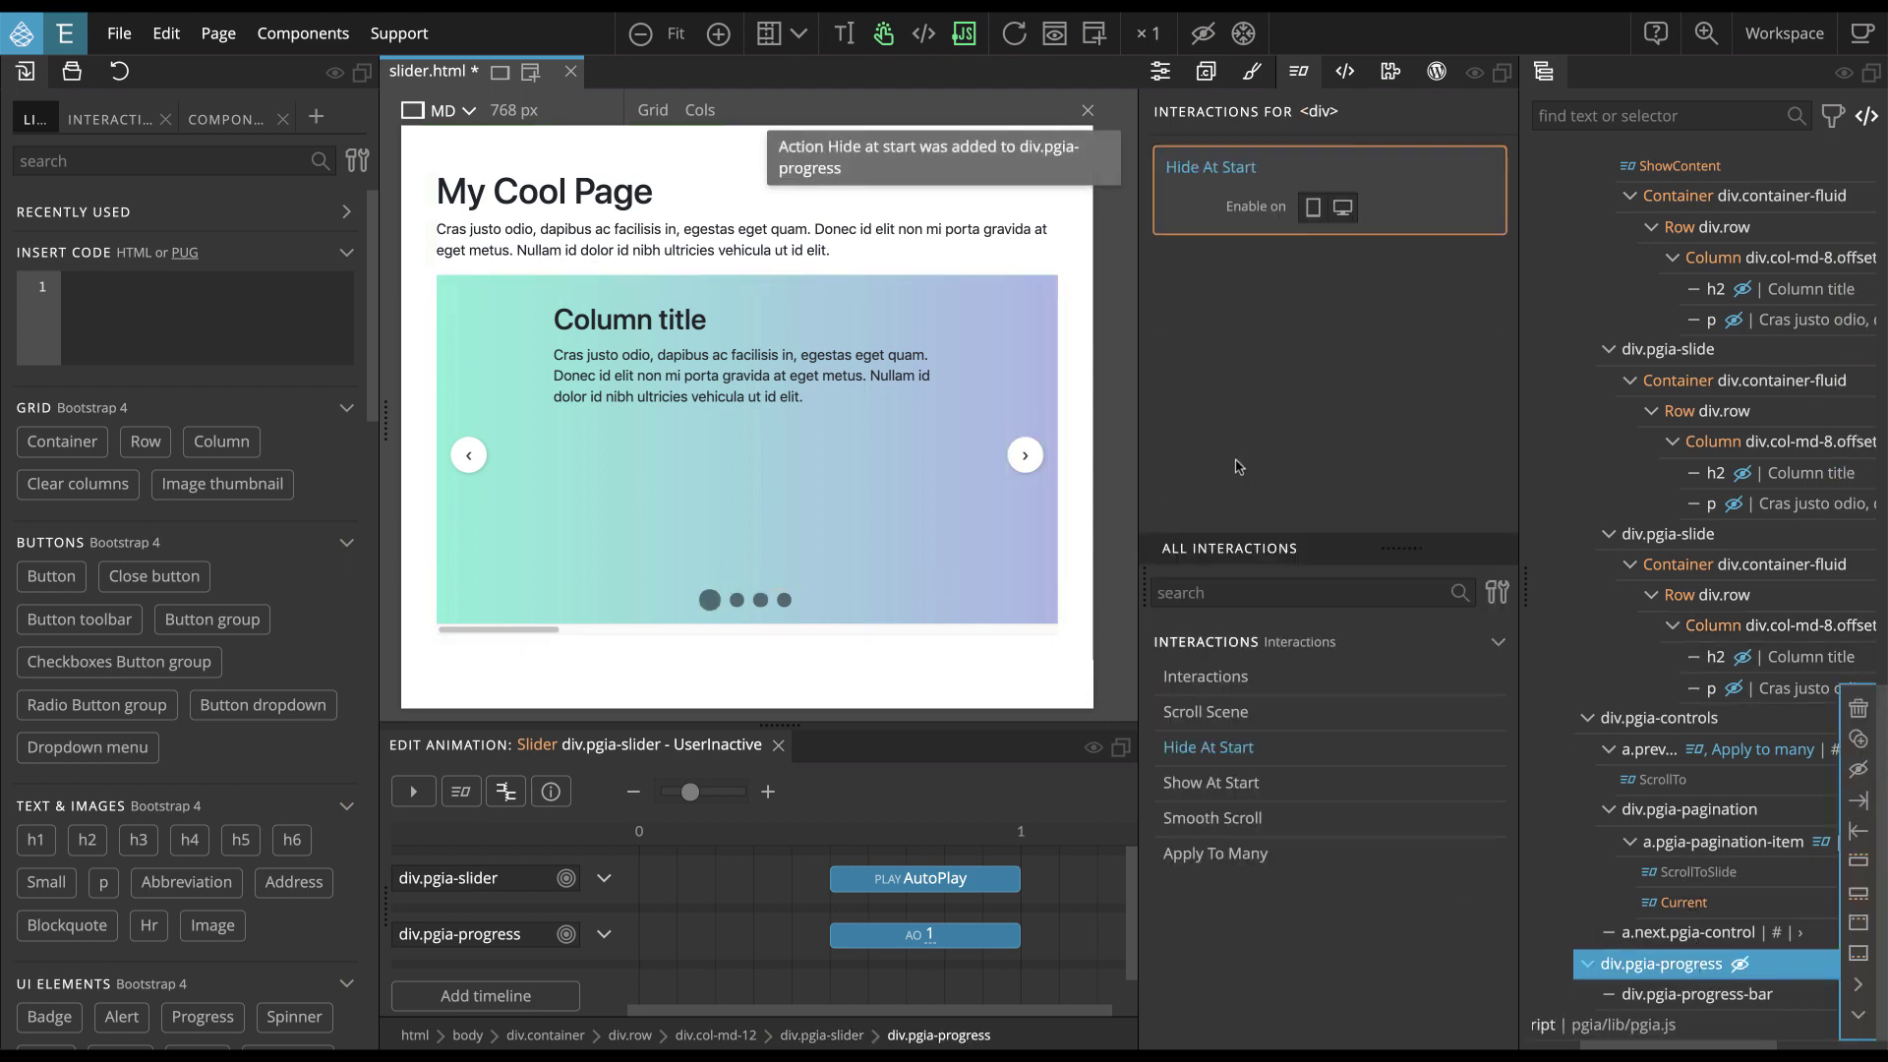
click(1015, 35)
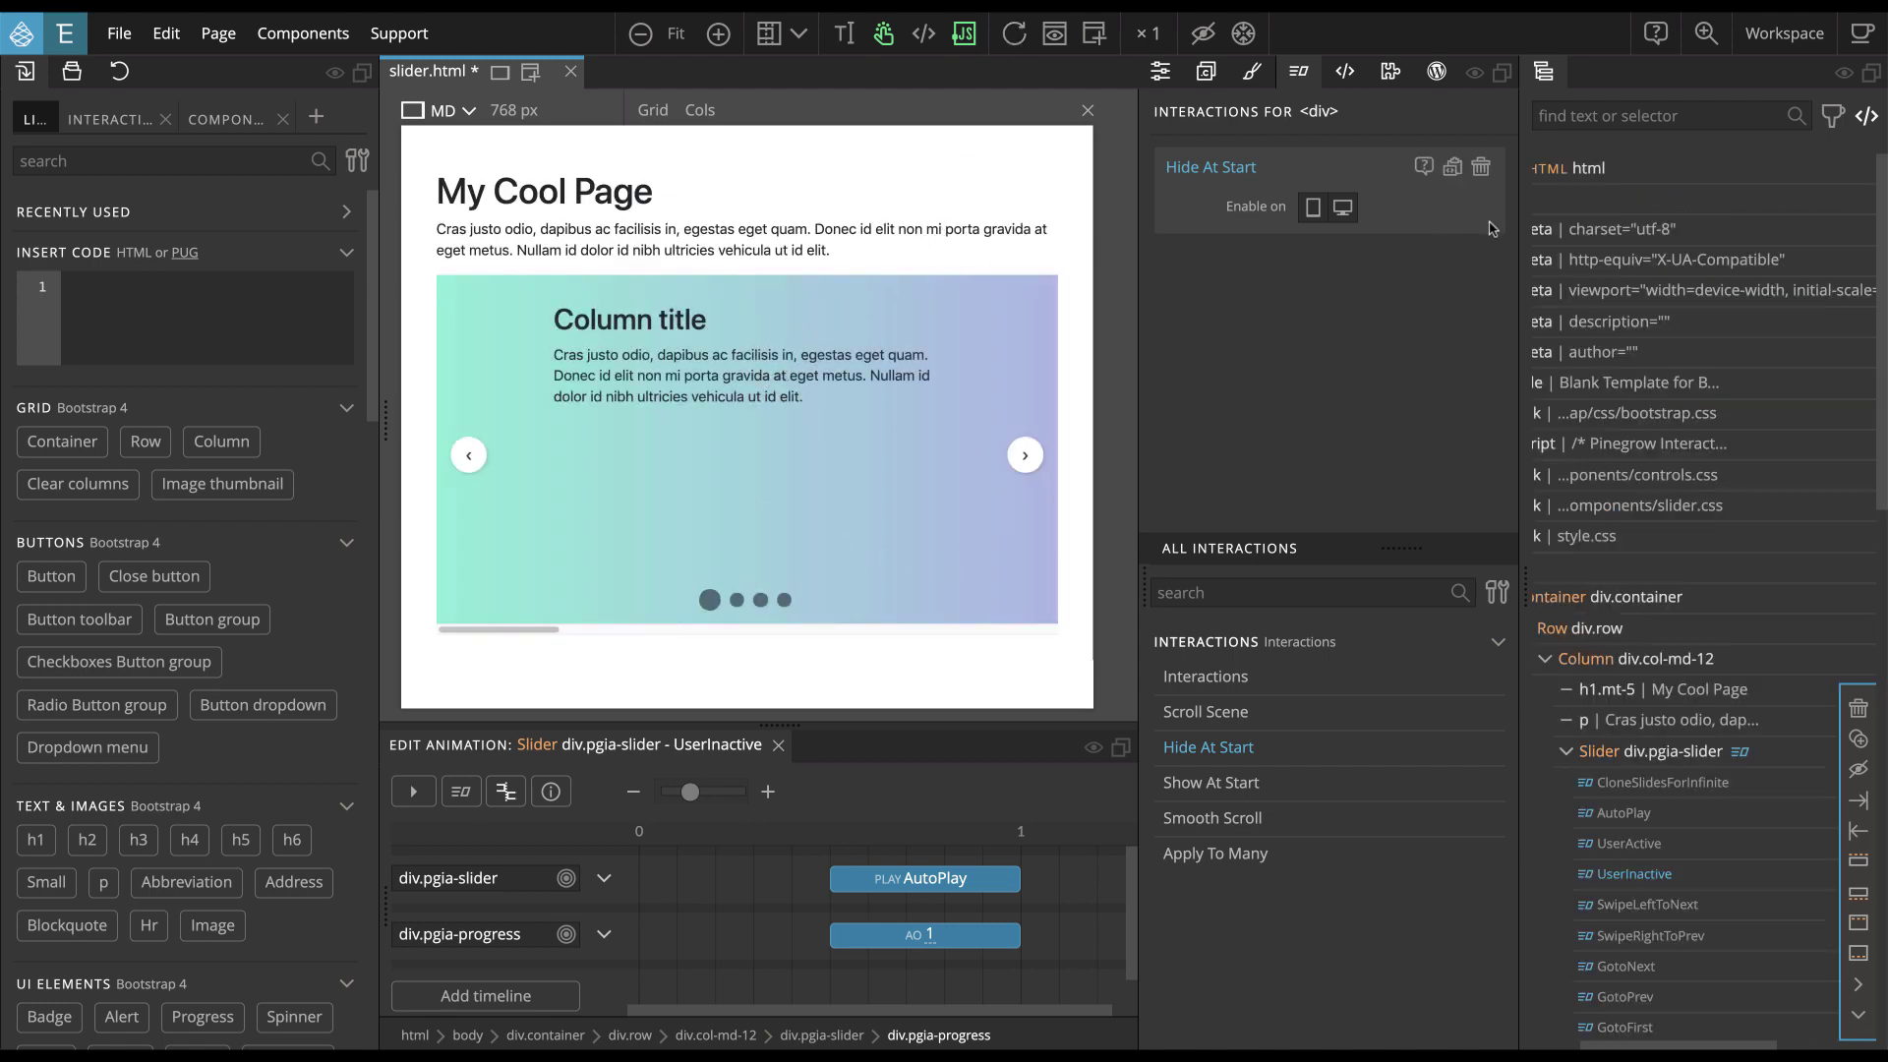
Remove the Hide At Start action from div.pgia-progress and re-enable the slider's UserInactive and UserActive interactions in their Enable on settings
click(1480, 169)
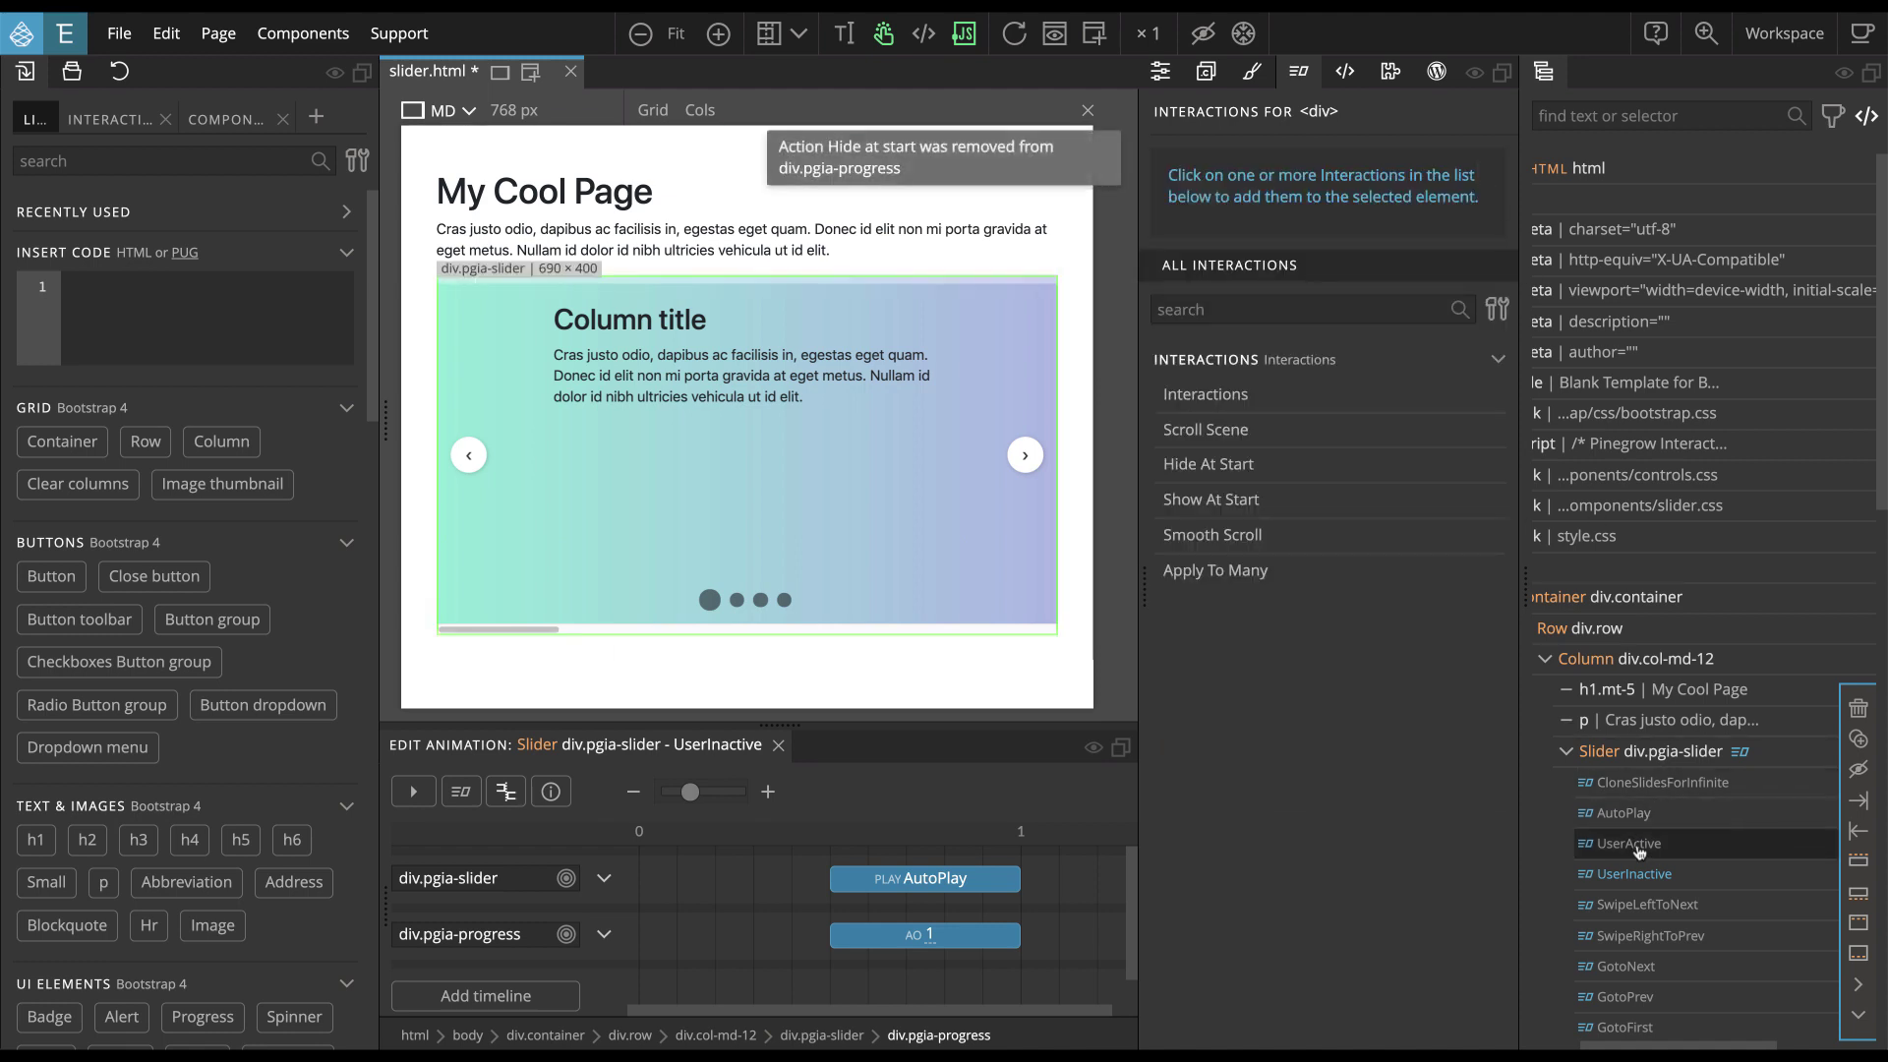
click(1631, 881)
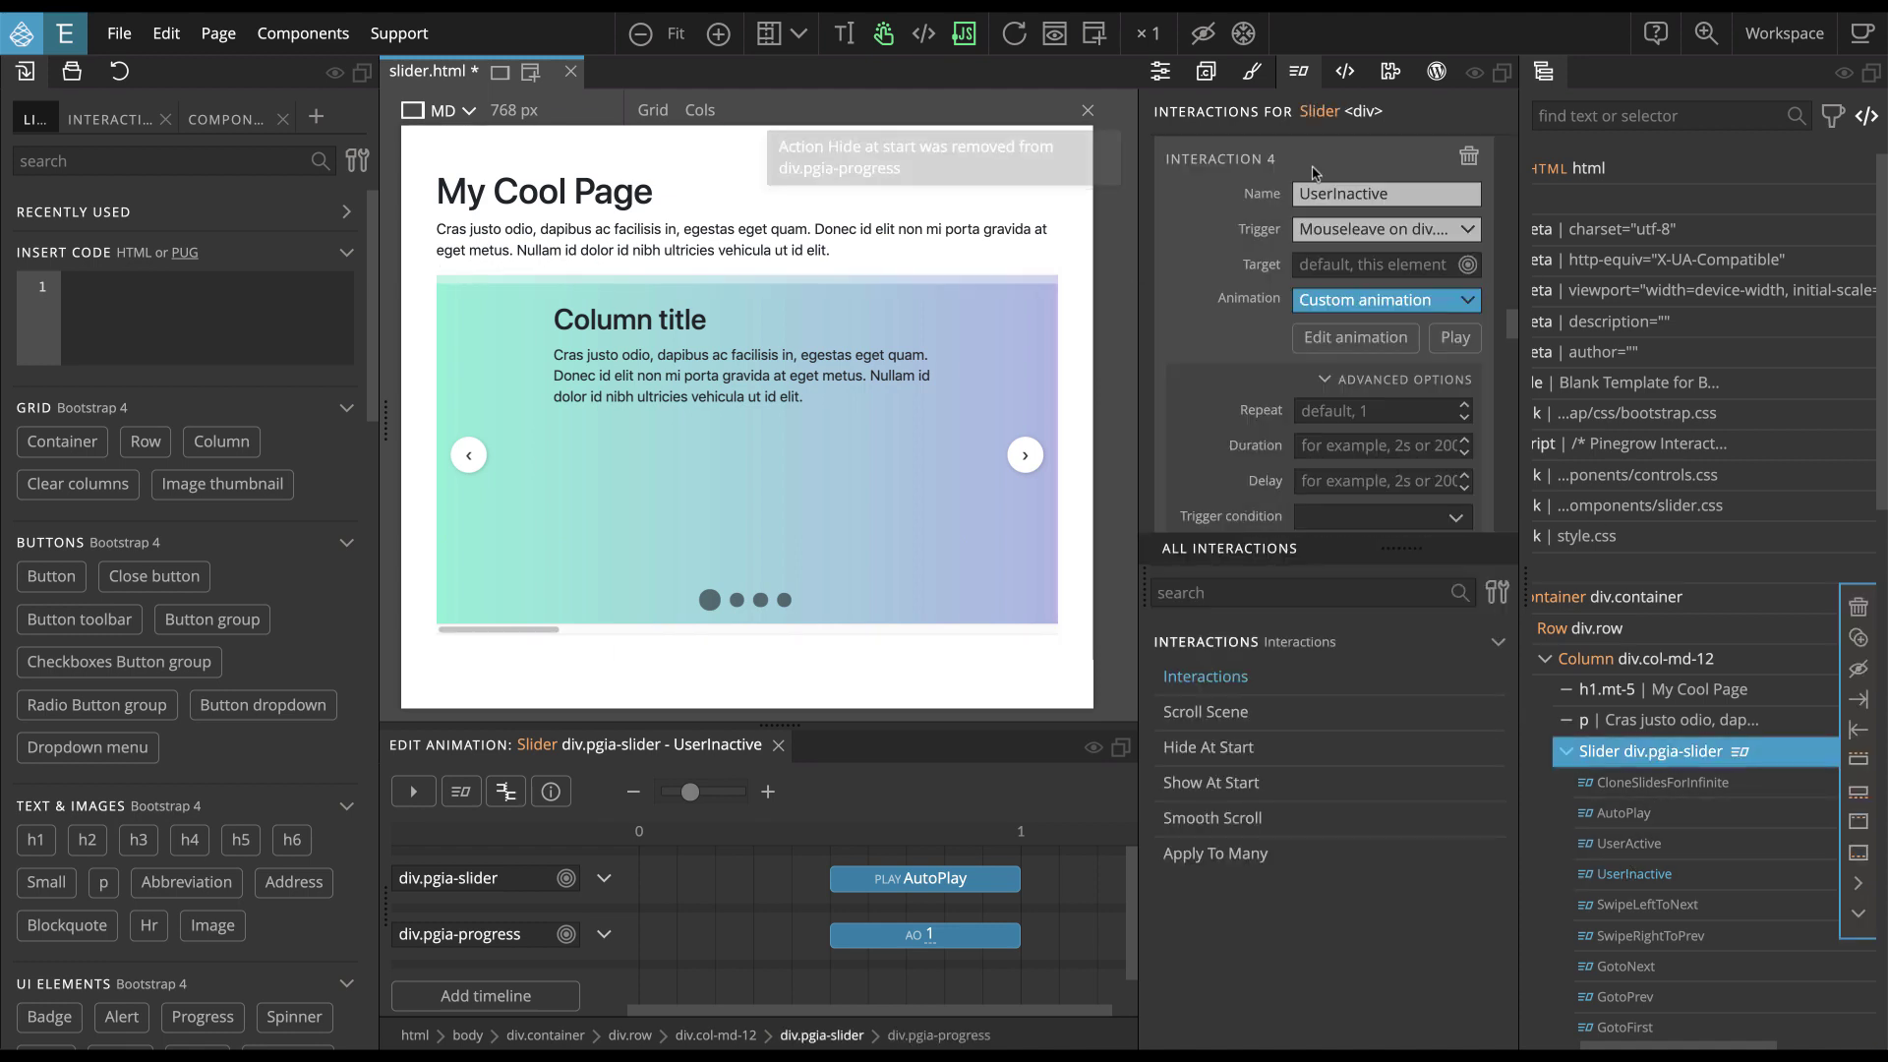
scroll(1340, 332, down, 2)
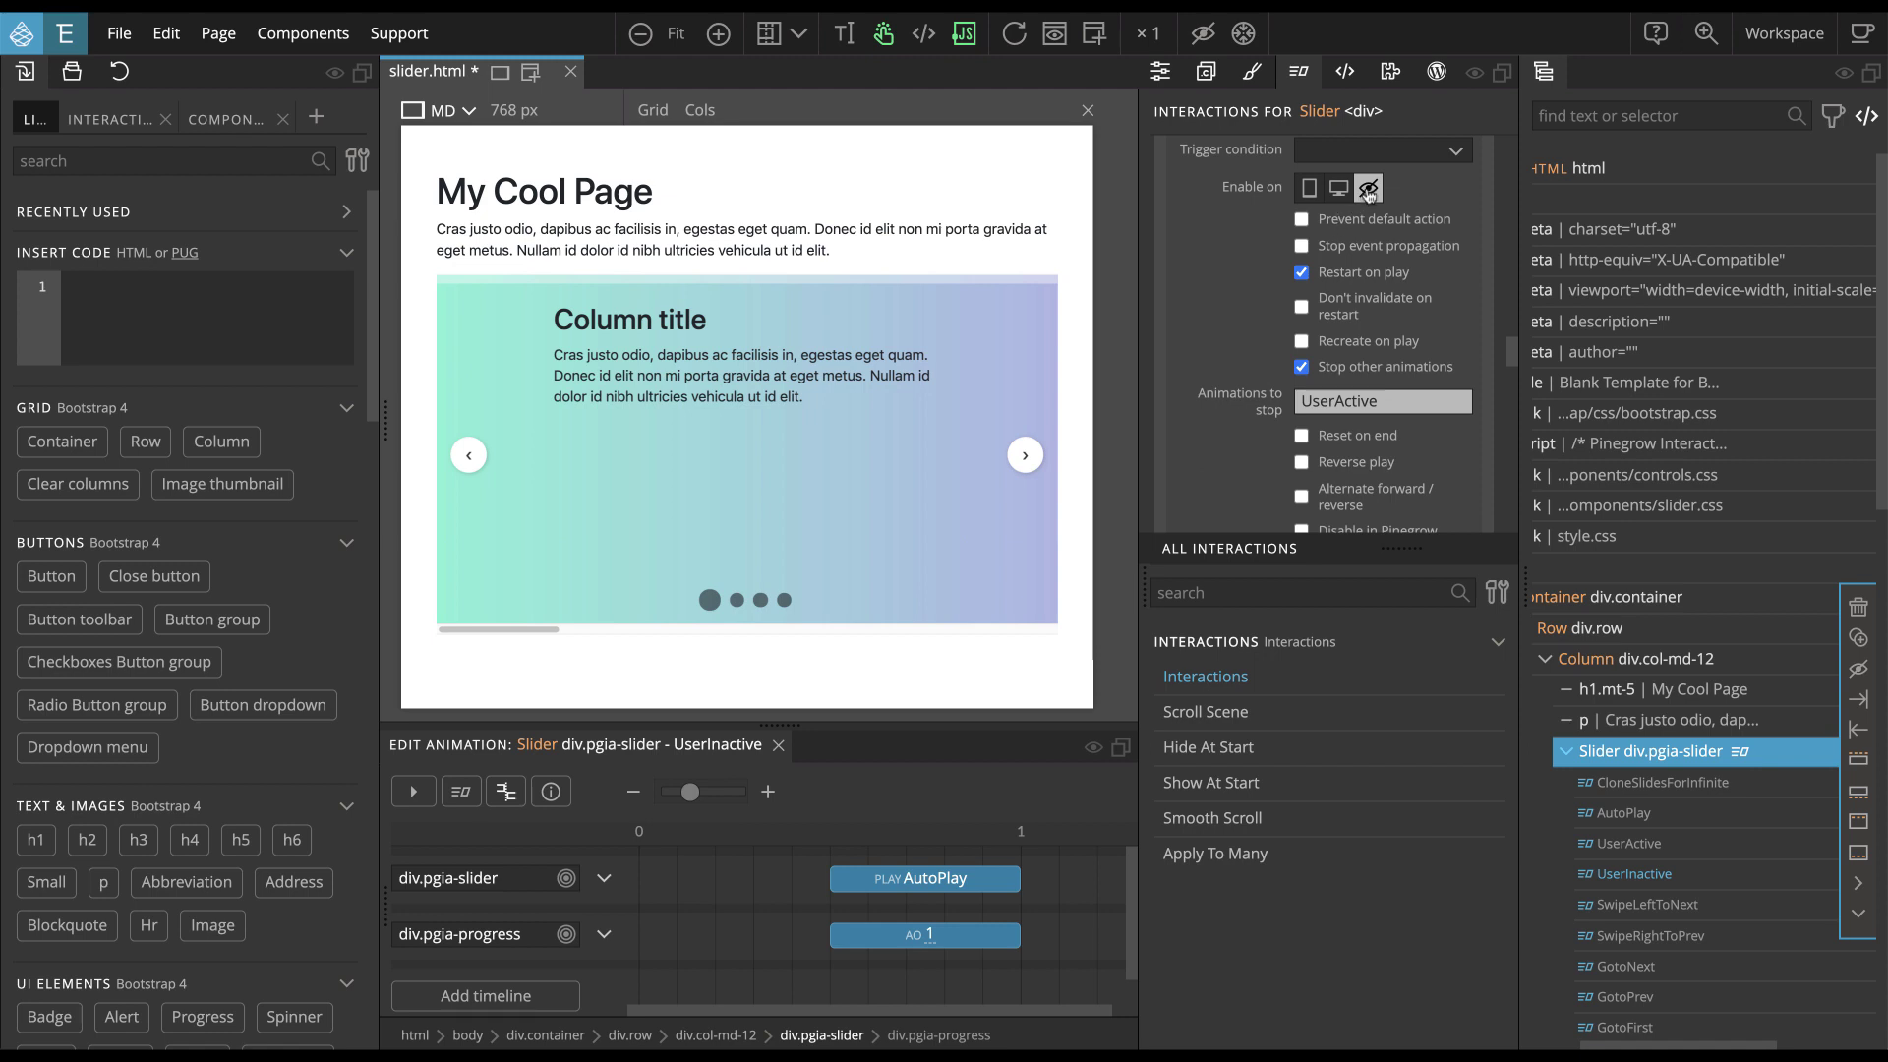
click(1629, 846)
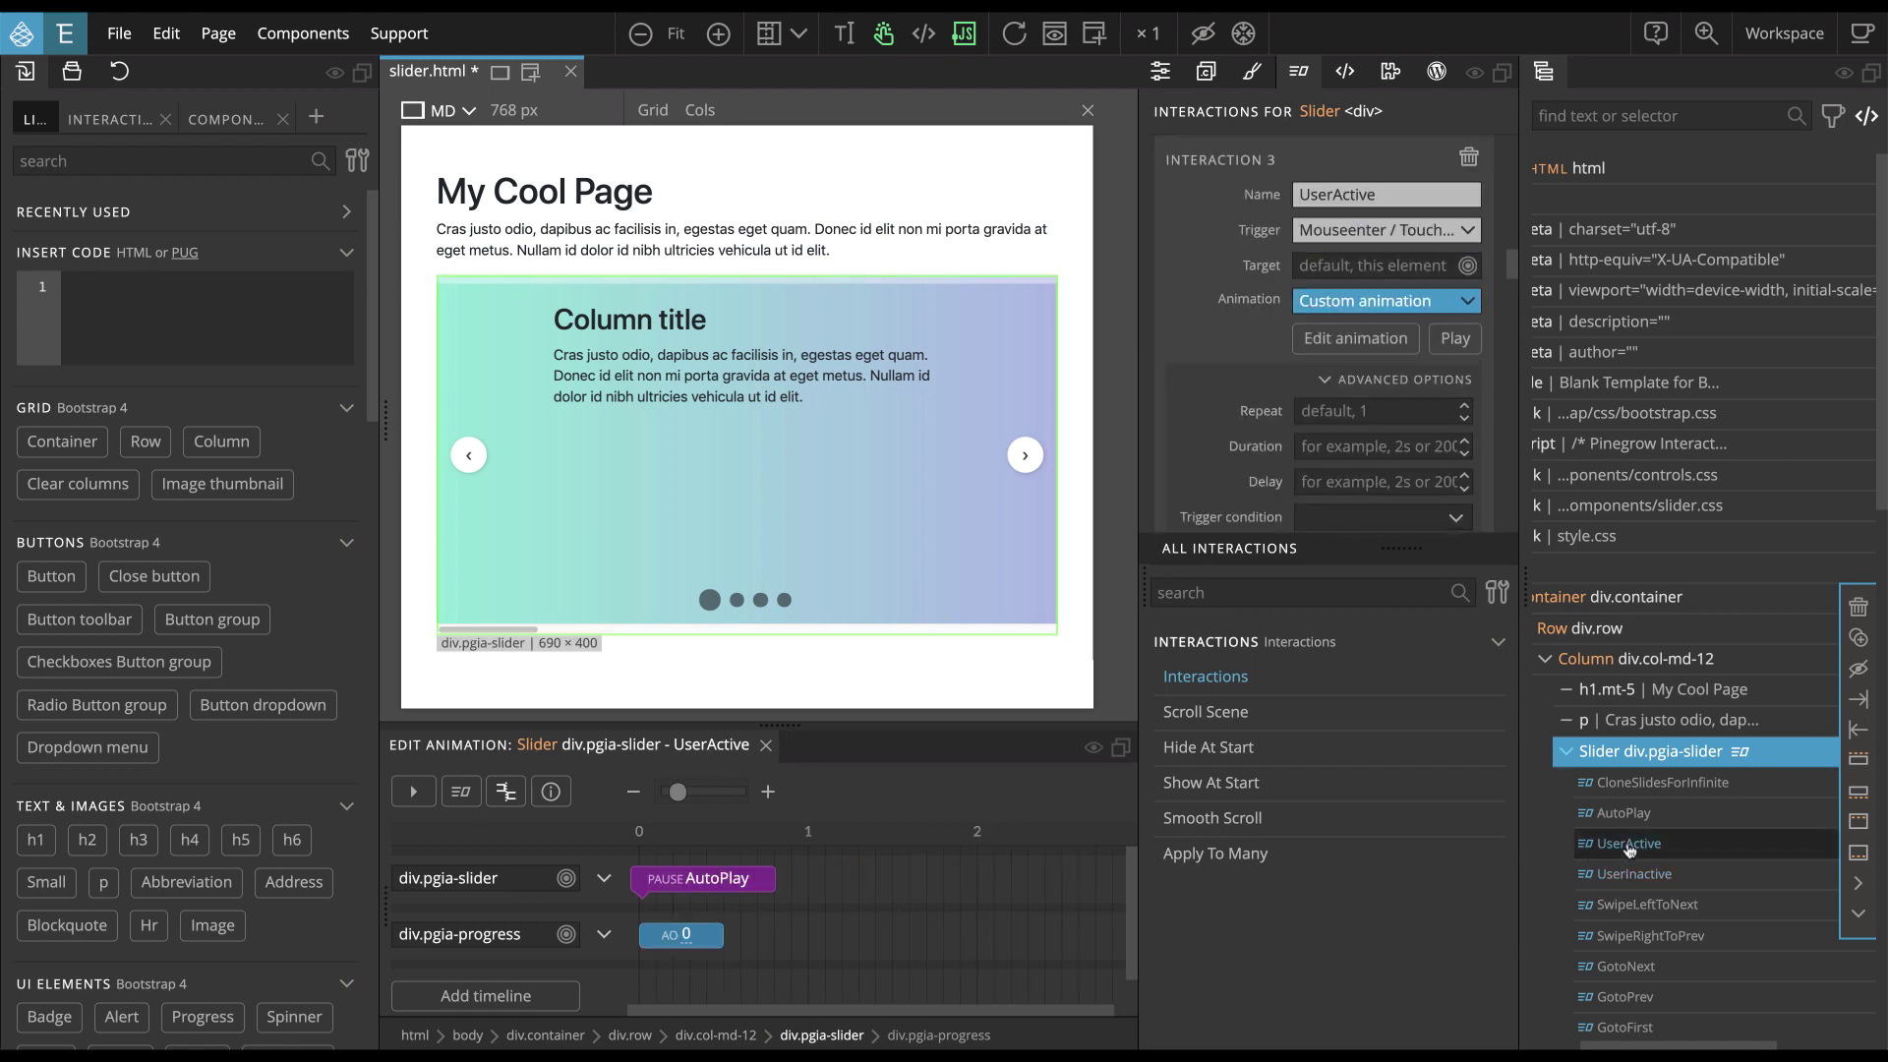
scroll(1391, 433, down, 3)
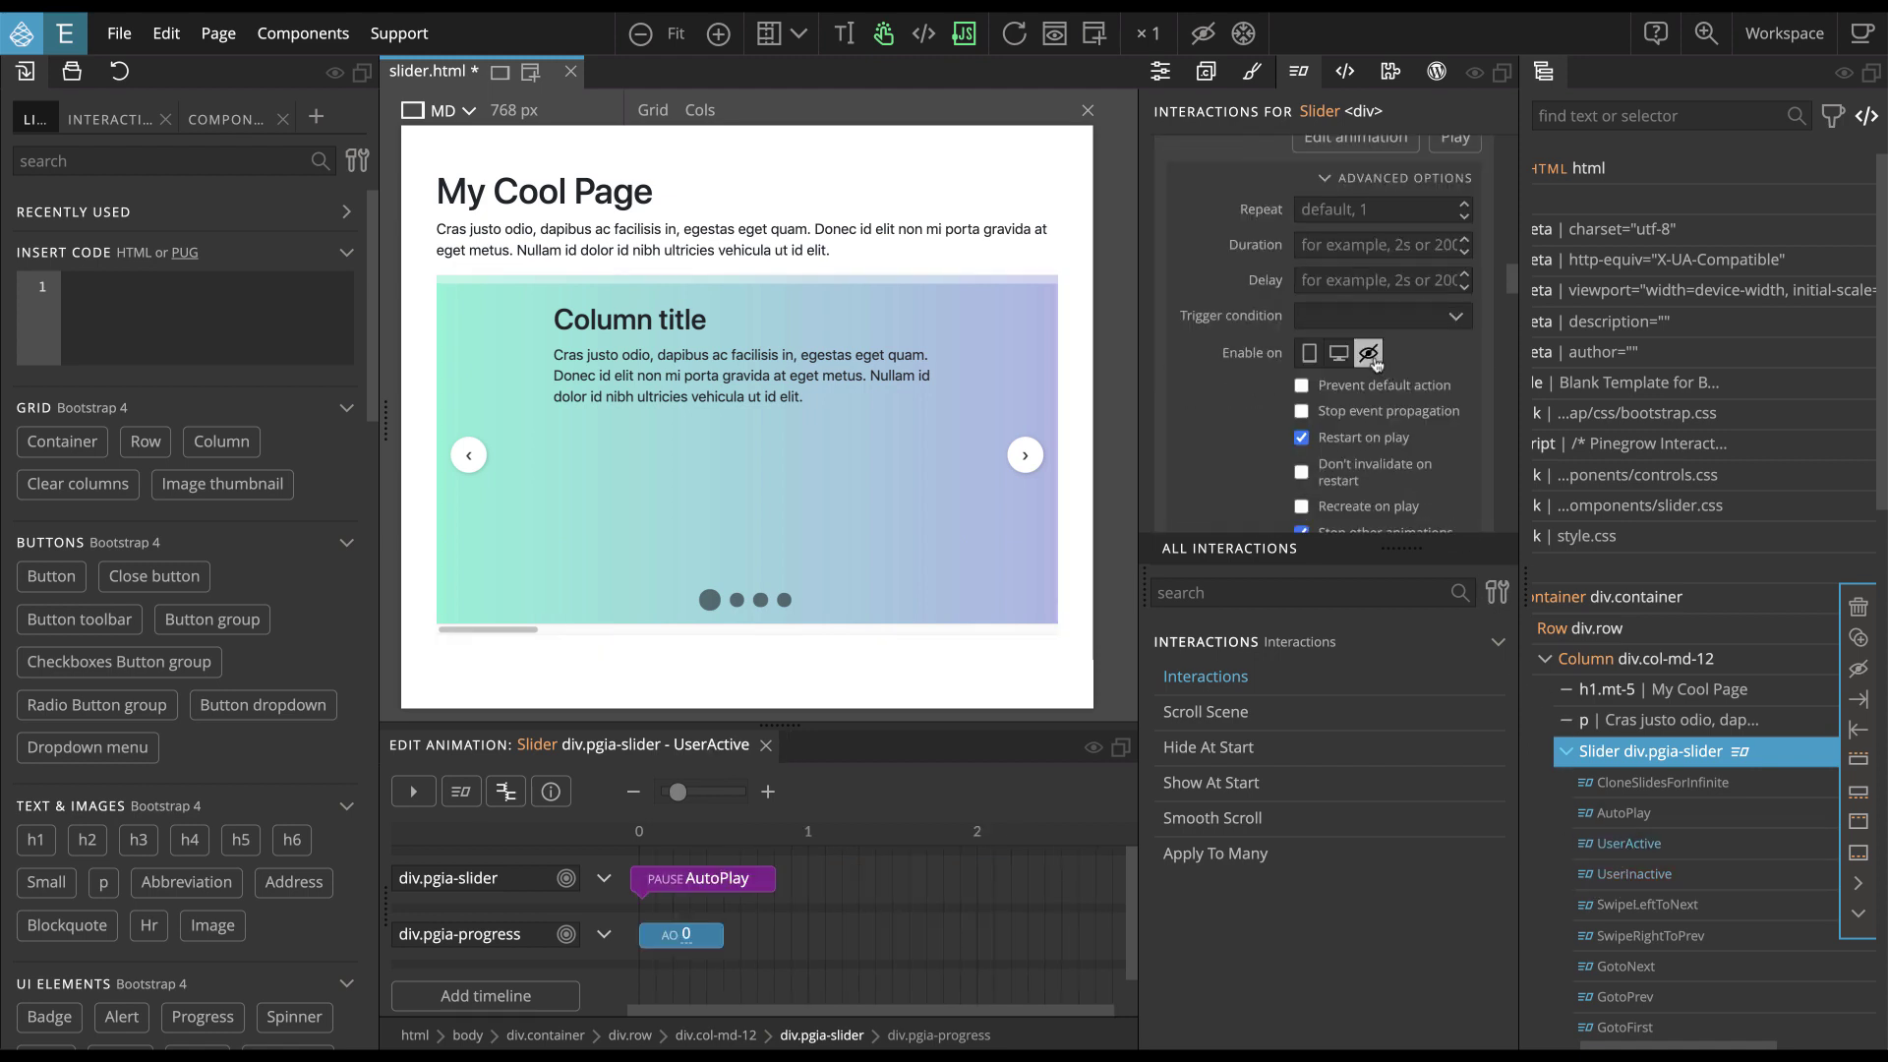
Re-enable the slider's AutoPlay interaction by clearing the disabled option in its Enable on setting
click(1623, 812)
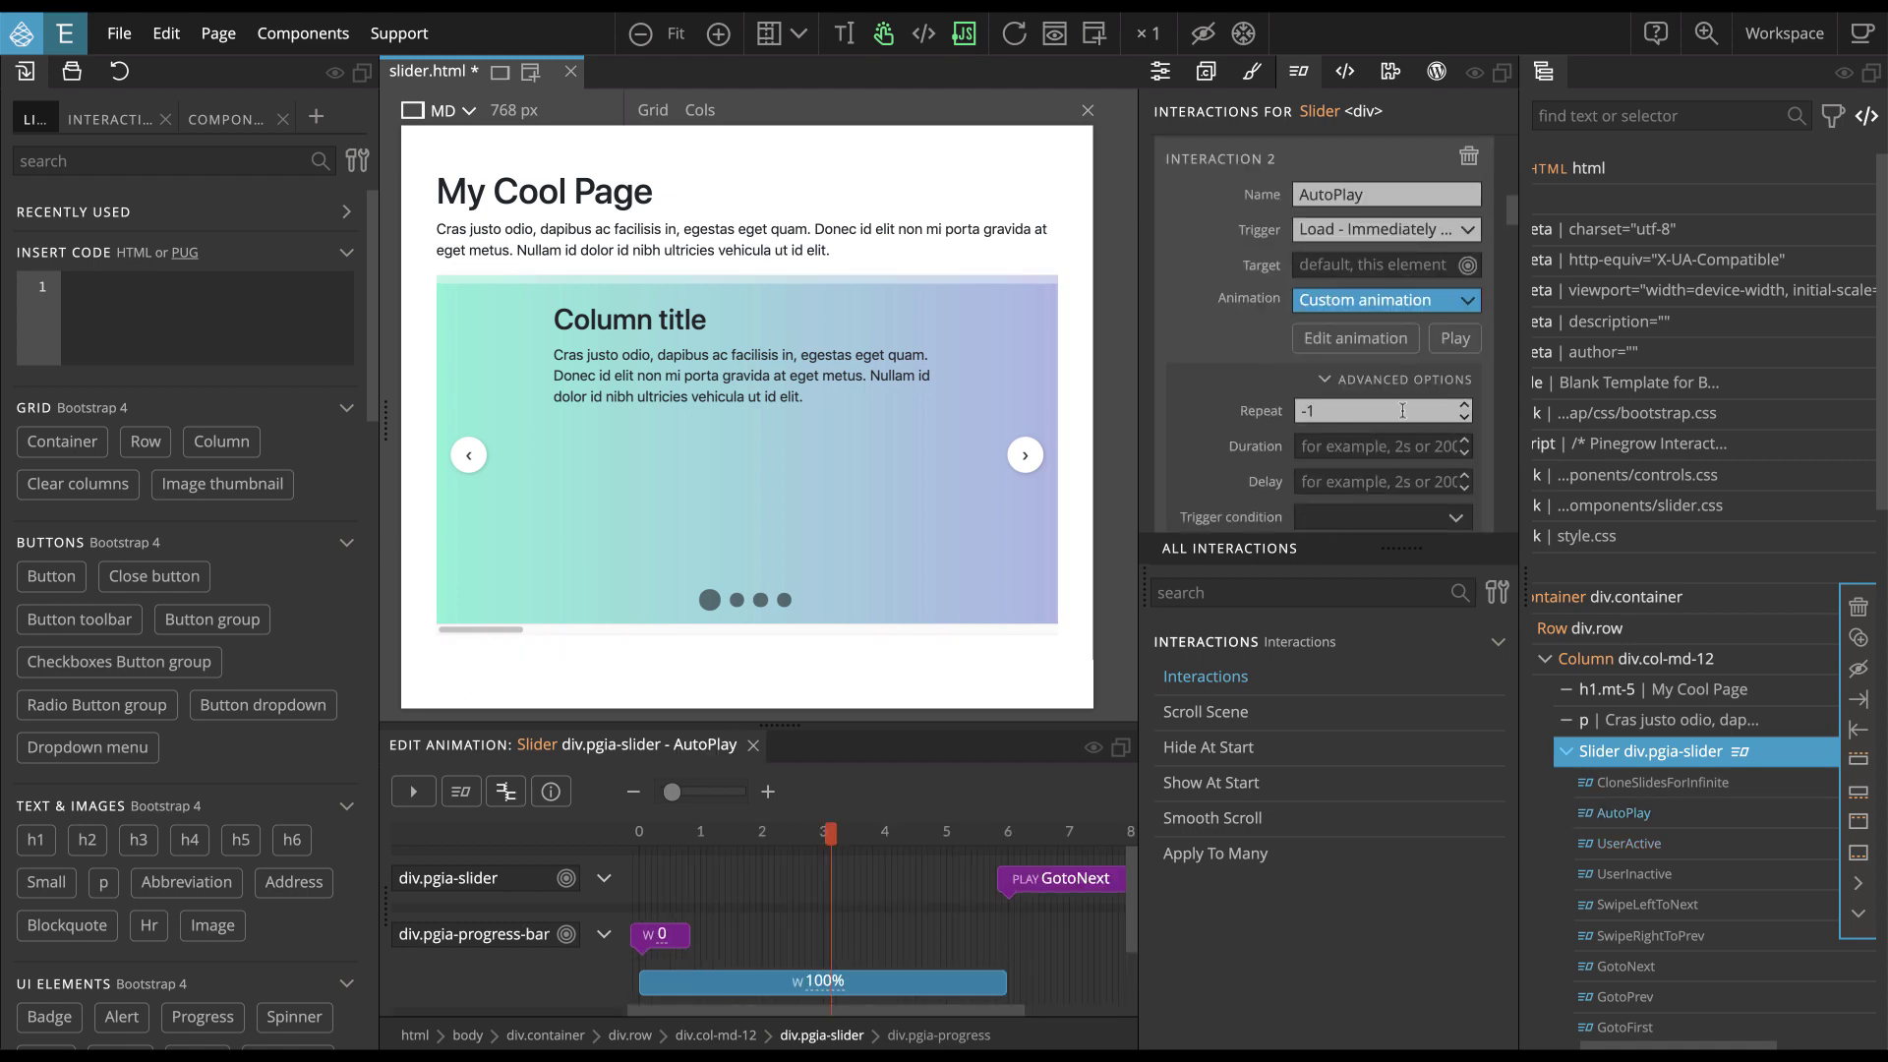
scroll(1402, 410, down, 3)
click(1370, 400)
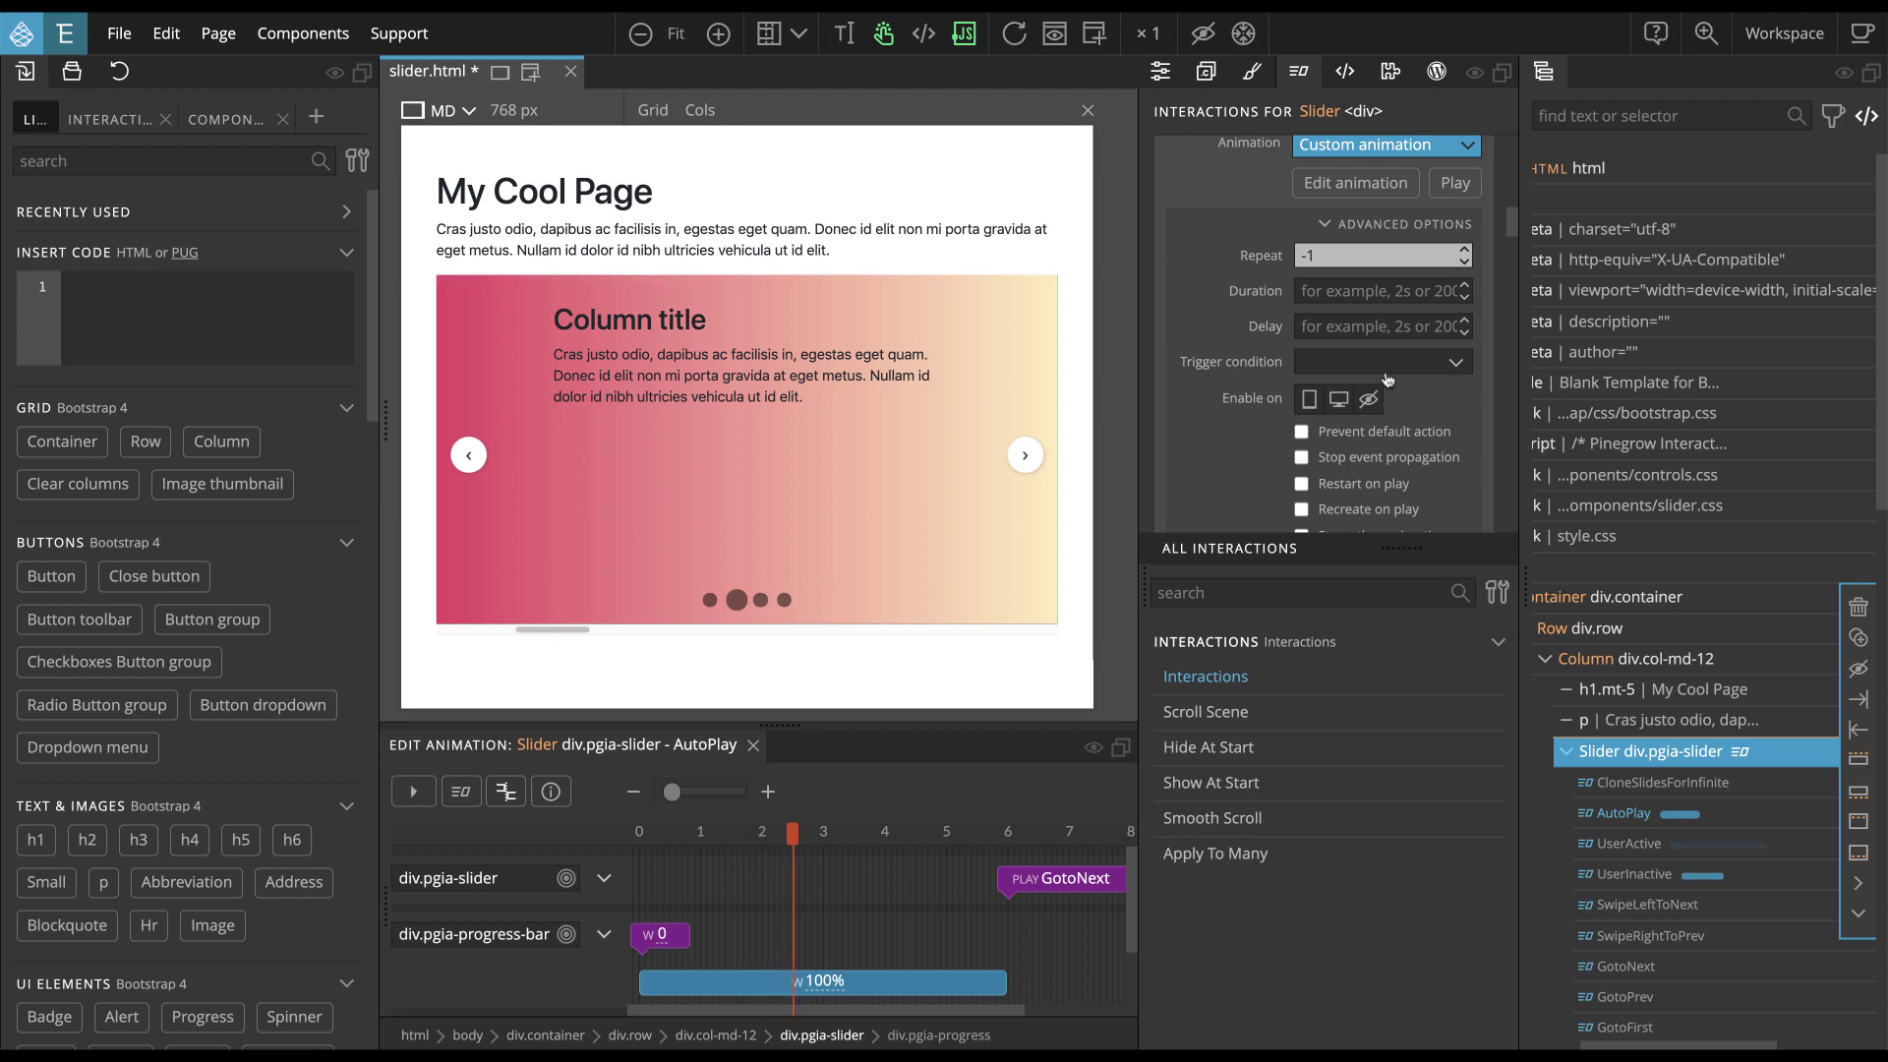
Turn on Disable in Pinegrow for the slider's AutoPlay interaction and refresh the page view
scroll(1386, 380, down, 3)
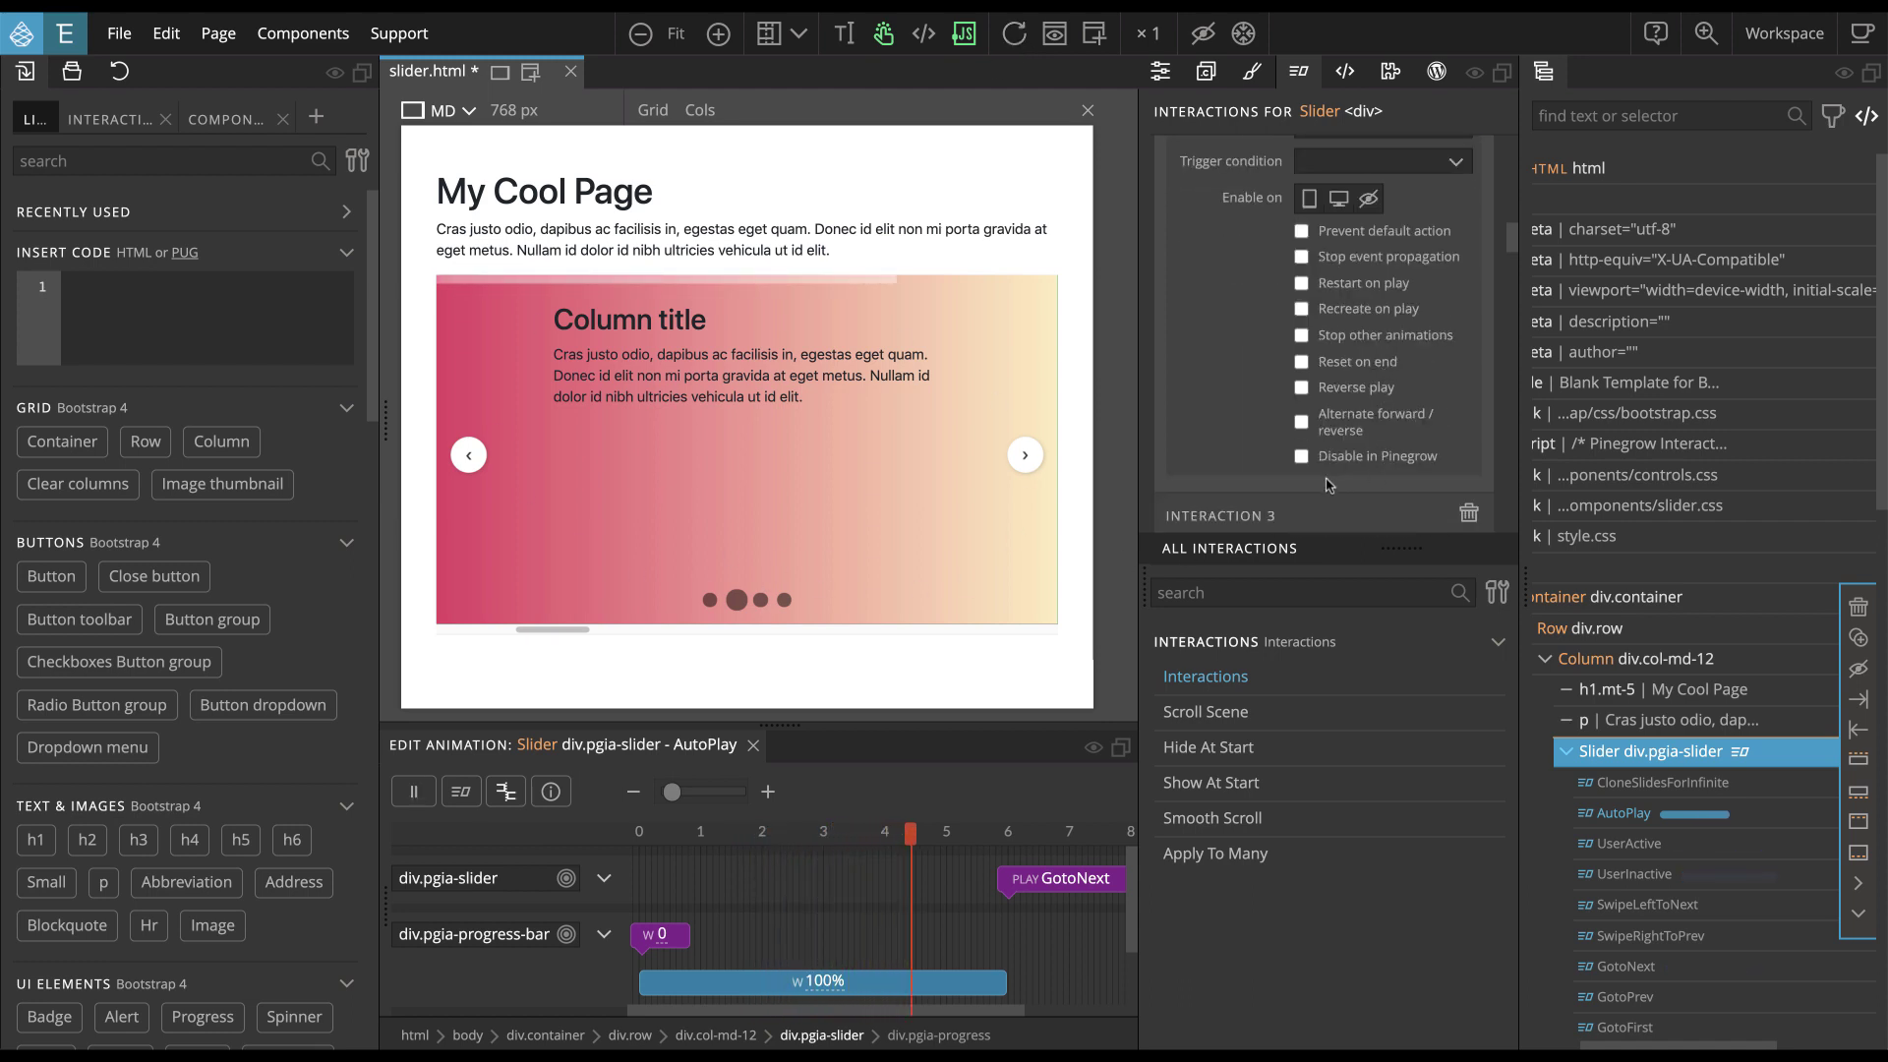
mouse_move(1444, 456)
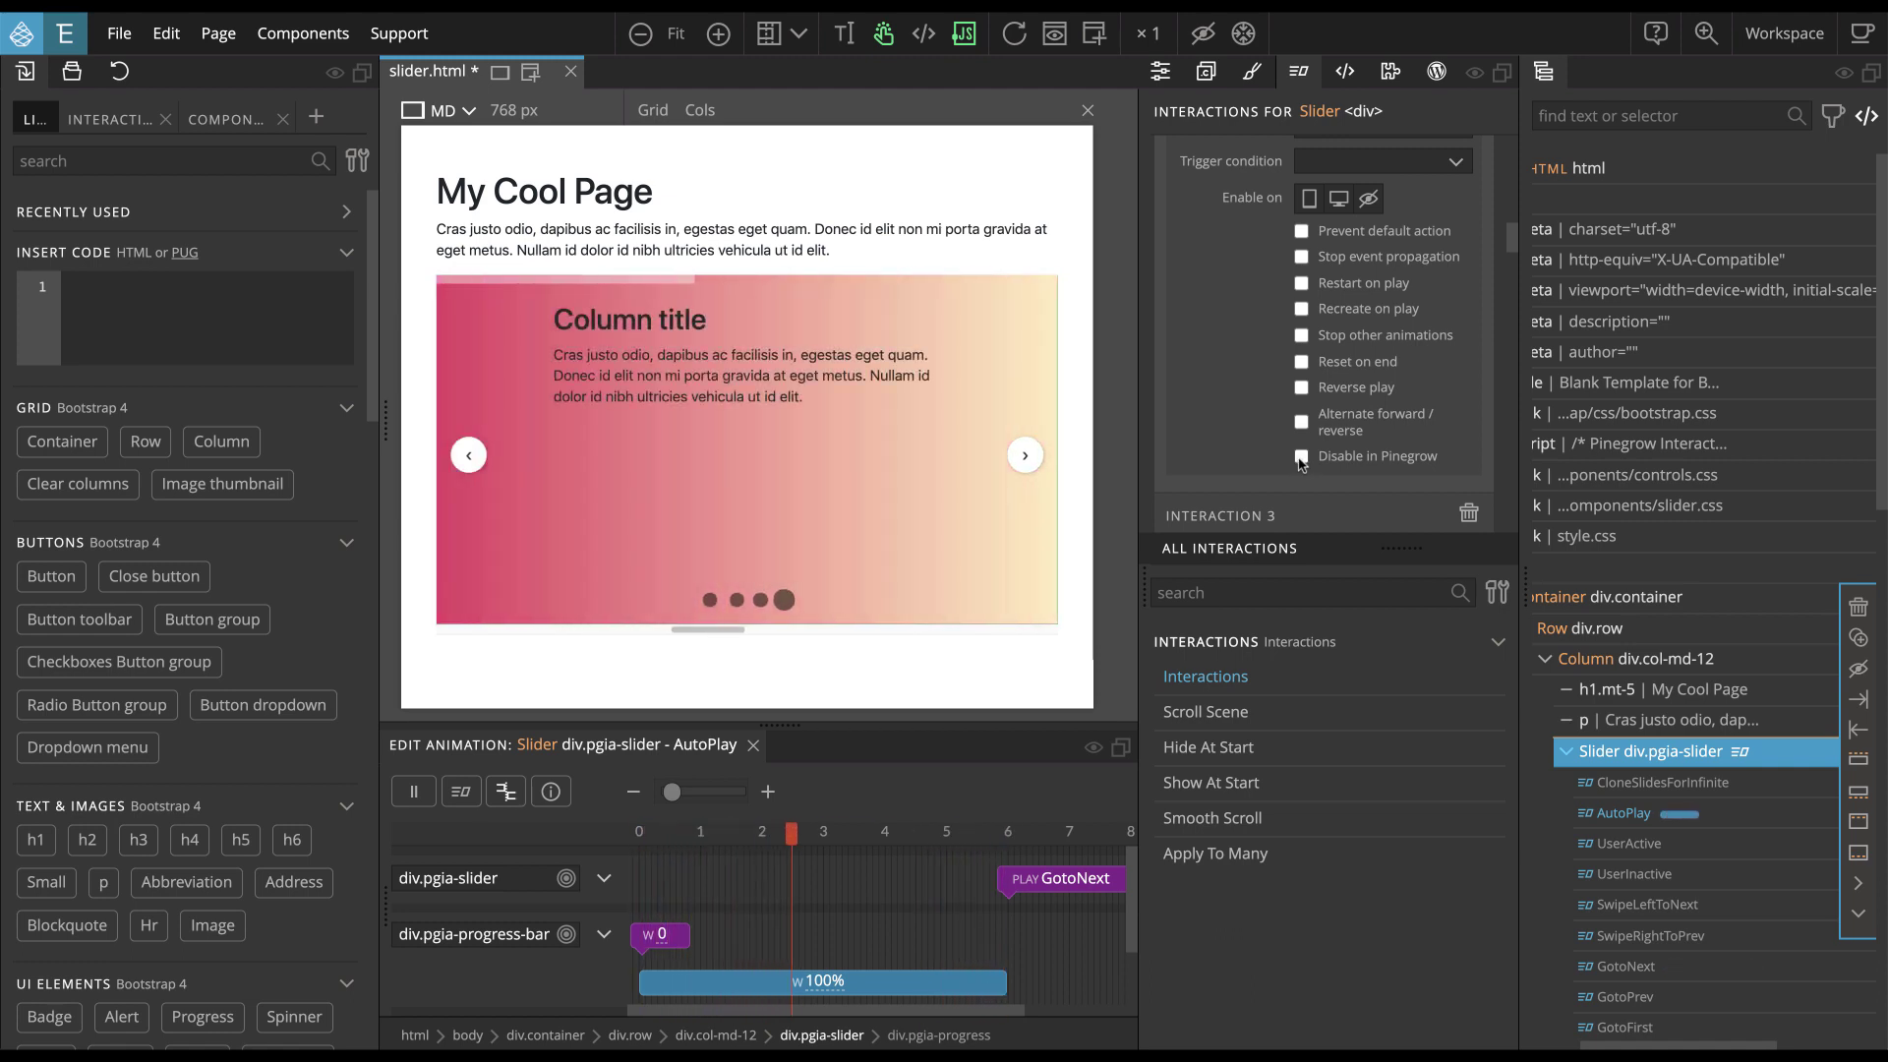
click(1300, 458)
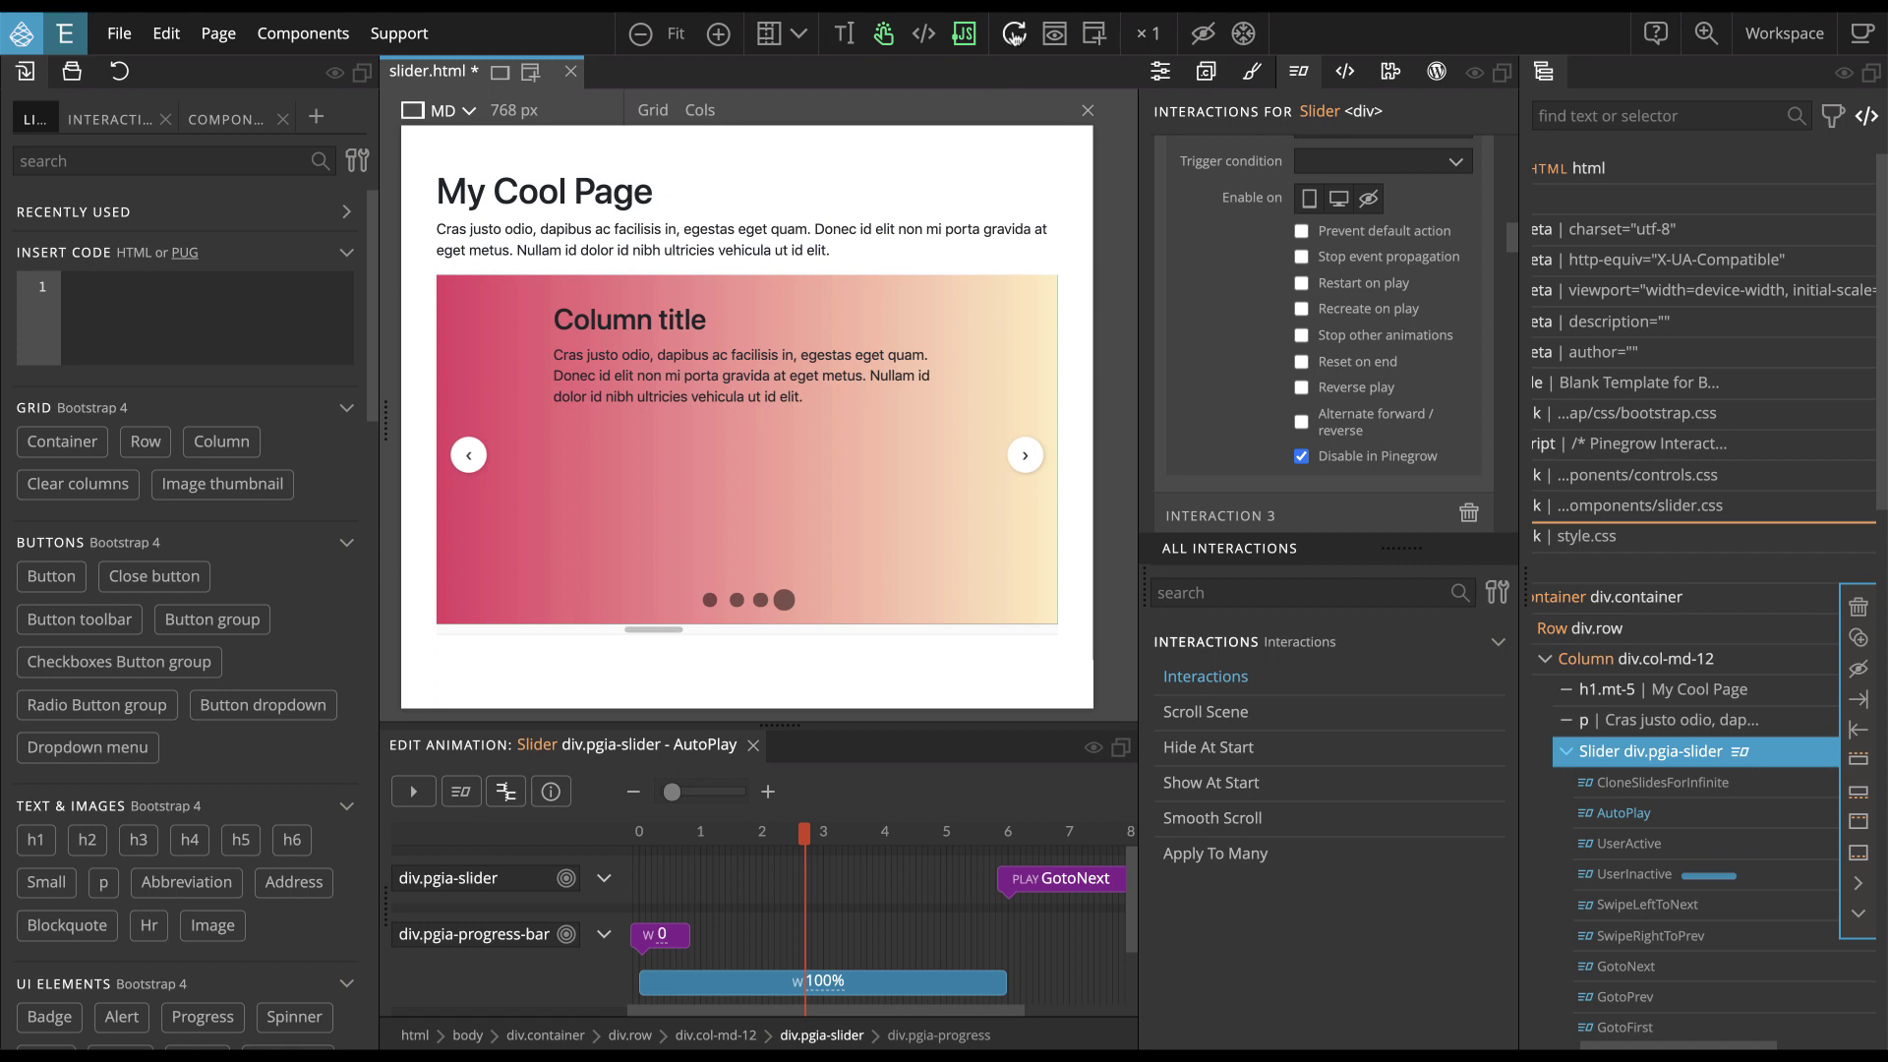
click(1013, 34)
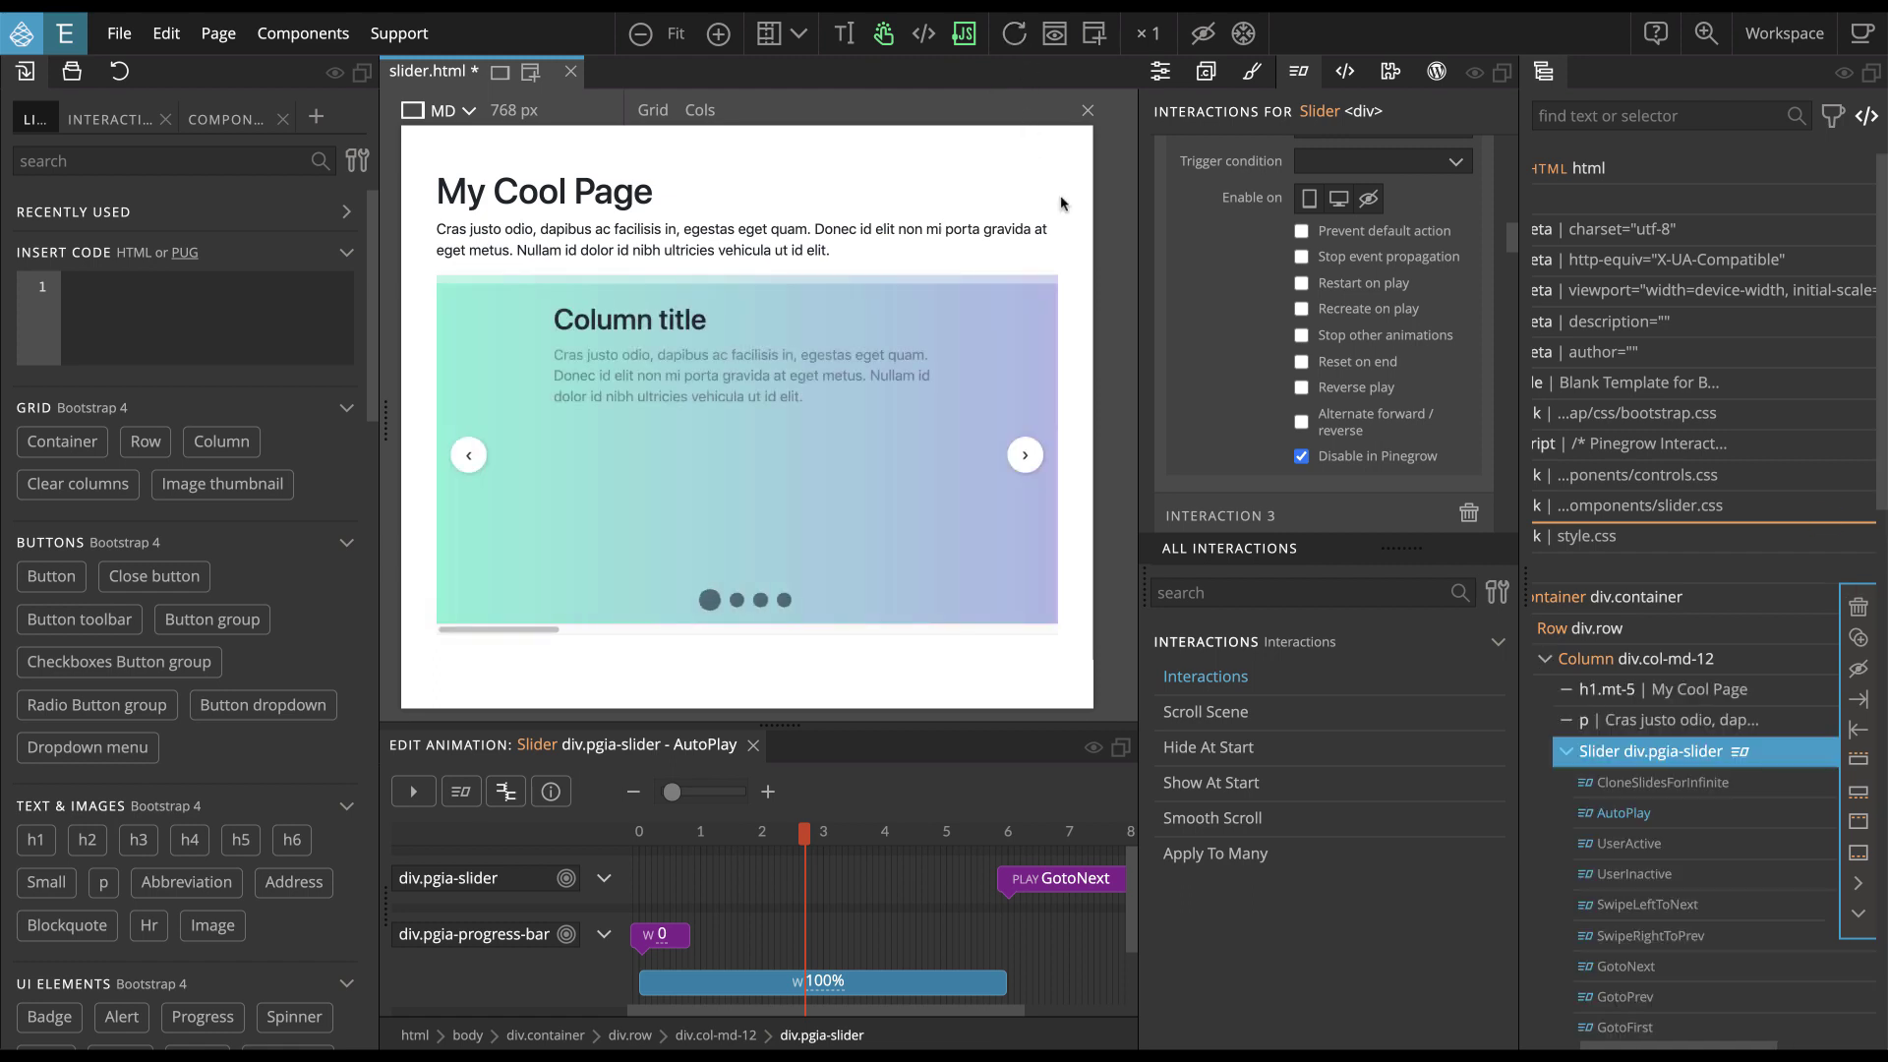